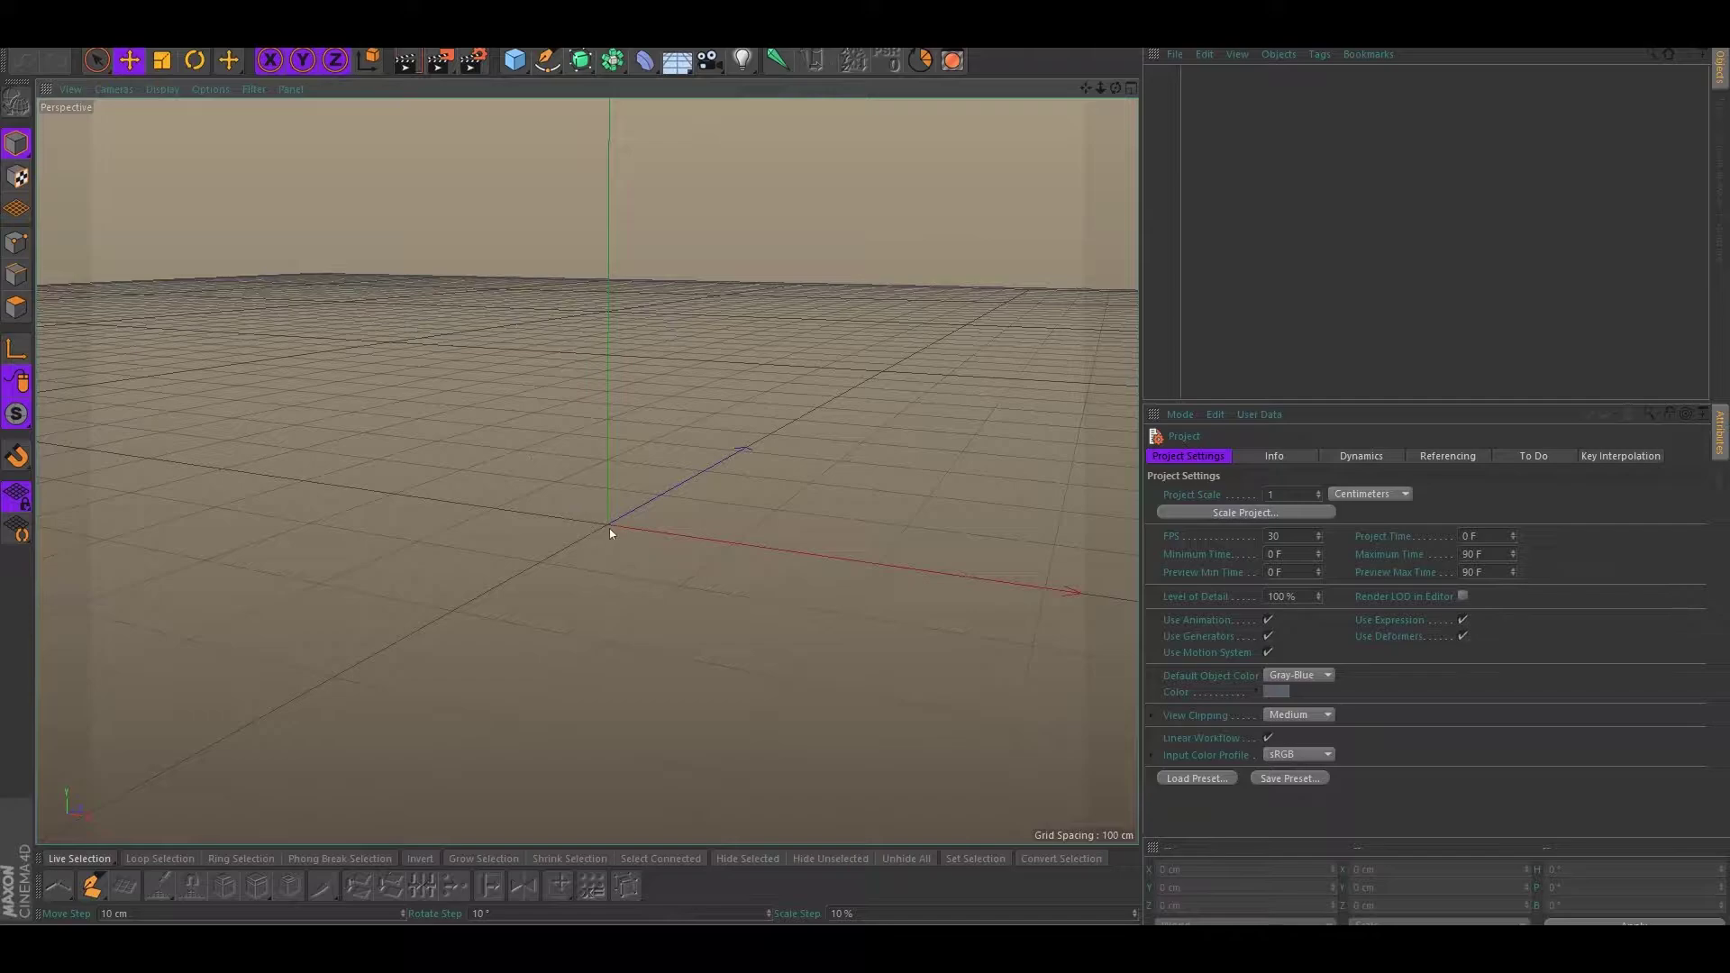
pyautogui.keyDown('alt'); pyautogui.moveTo(609, 522); pyautogui.dragTo(602, 527); pyautogui.keyUp('alt')
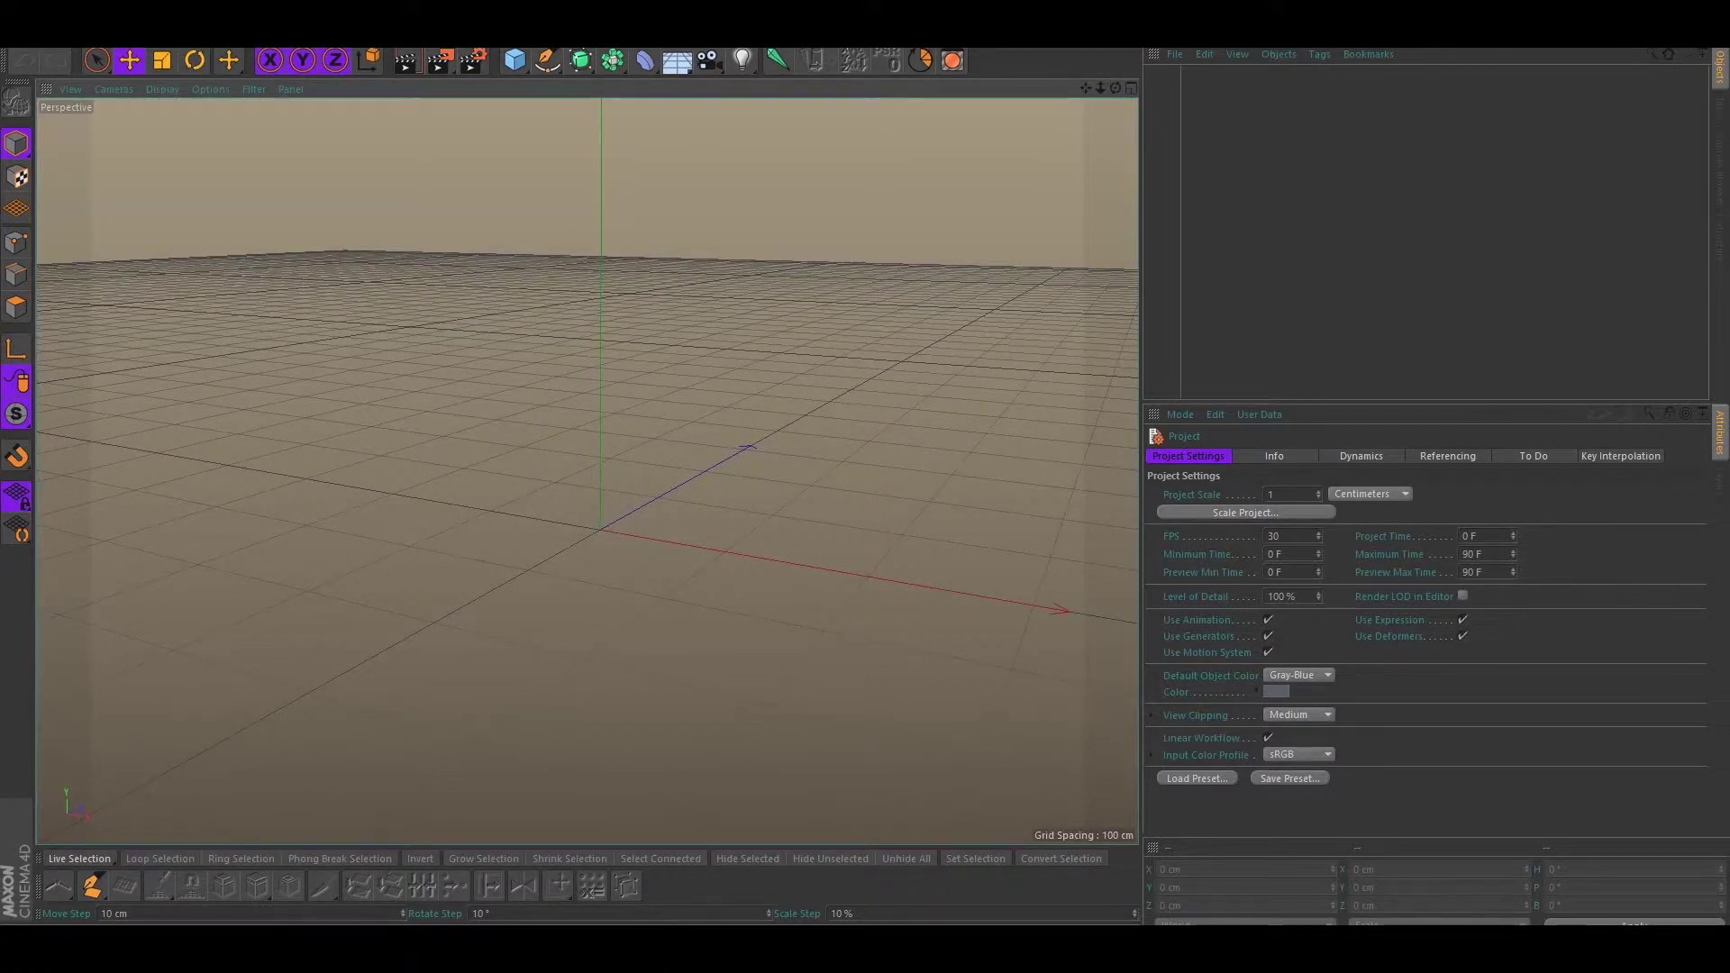
pyautogui.moveTo(607, 539)
pyautogui.keyDown('alt'); pyautogui.mouseDown()
pyautogui.moveTo(579, 529)
pyautogui.moveTo(598, 537)
pyautogui.mouseUp(); pyautogui.keyUp('alt')
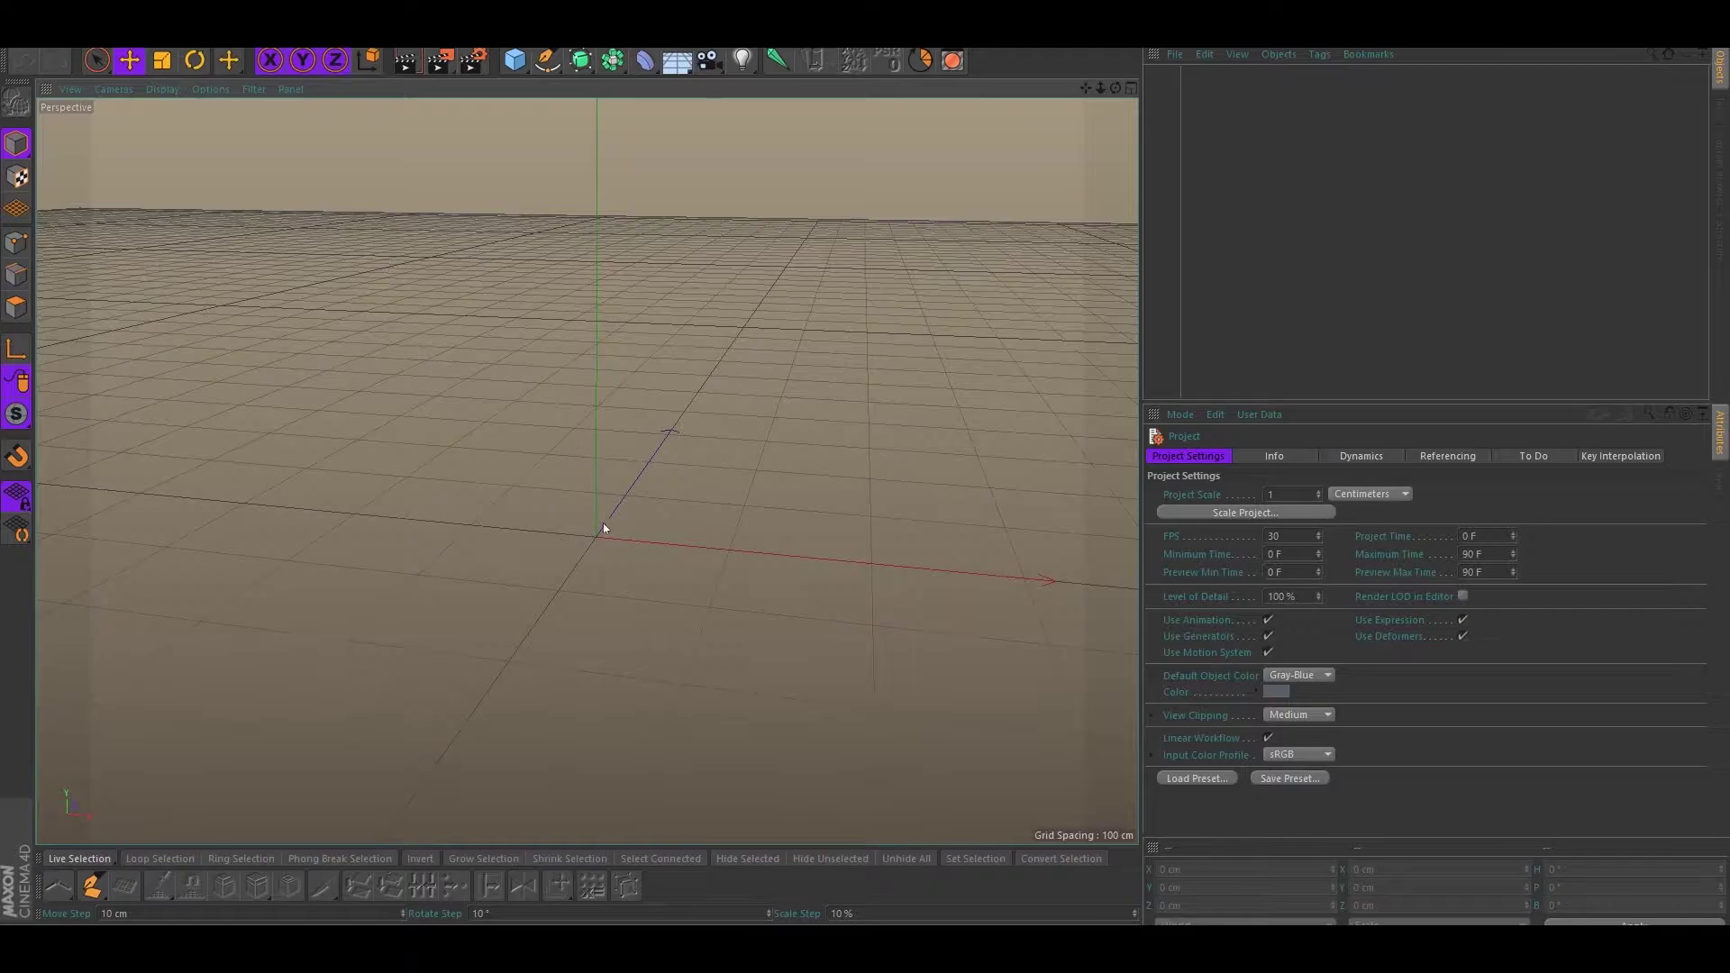
pyautogui.moveTo(600, 538)
pyautogui.keyDown('alt'); pyautogui.mouseDown()
pyautogui.moveTo(576, 506)
pyautogui.moveTo(595, 501)
pyautogui.moveTo(553, 485)
pyautogui.moveTo(569, 465)
pyautogui.moveTo(604, 473)
pyautogui.moveTo(522, 457)
pyautogui.moveTo(506, 540)
pyautogui.moveTo(556, 474)
pyautogui.moveTo(649, 490)
pyautogui.moveTo(506, 483)
pyautogui.moveTo(587, 529)
pyautogui.moveTo(486, 491)
pyautogui.moveTo(646, 506)
pyautogui.moveTo(635, 521)
pyautogui.moveTo(673, 510)
pyautogui.moveTo(580, 531)
pyautogui.moveTo(637, 571)
pyautogui.moveTo(491, 495)
pyautogui.moveTo(574, 541)
pyautogui.mouseUp(); pyautogui.keyUp('alt')
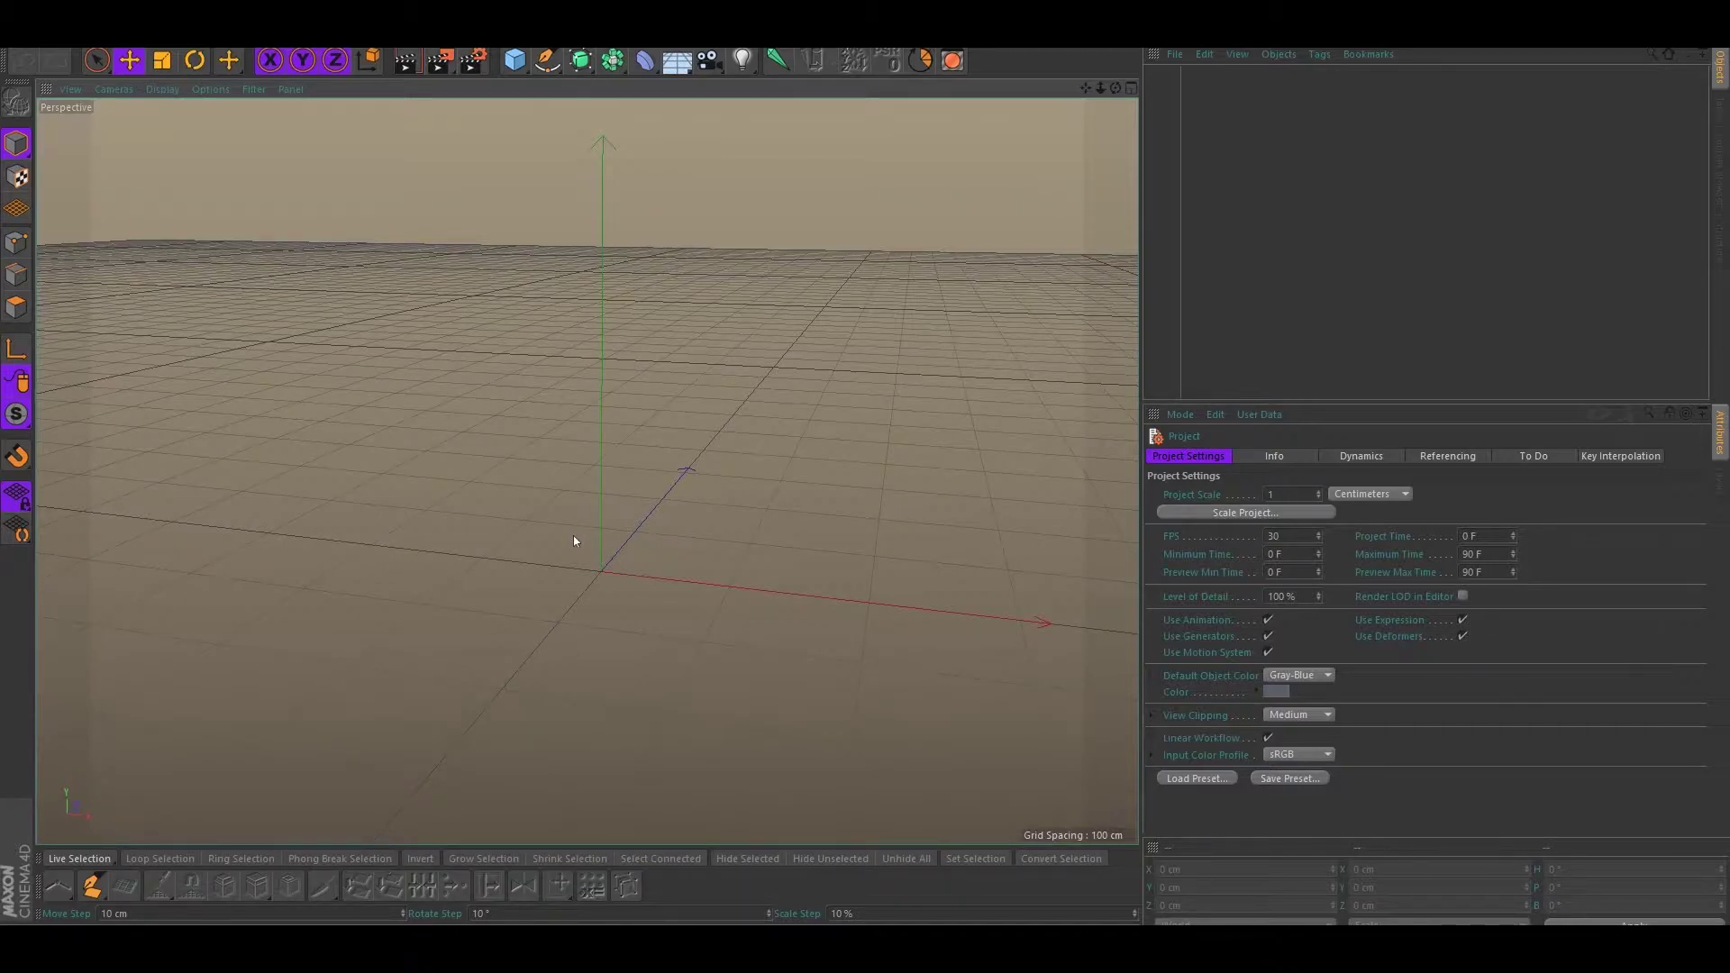
pyautogui.keyDown('alt'); pyautogui.moveTo(576, 544); pyautogui.dragTo(508, 526); pyautogui.keyUp('alt')
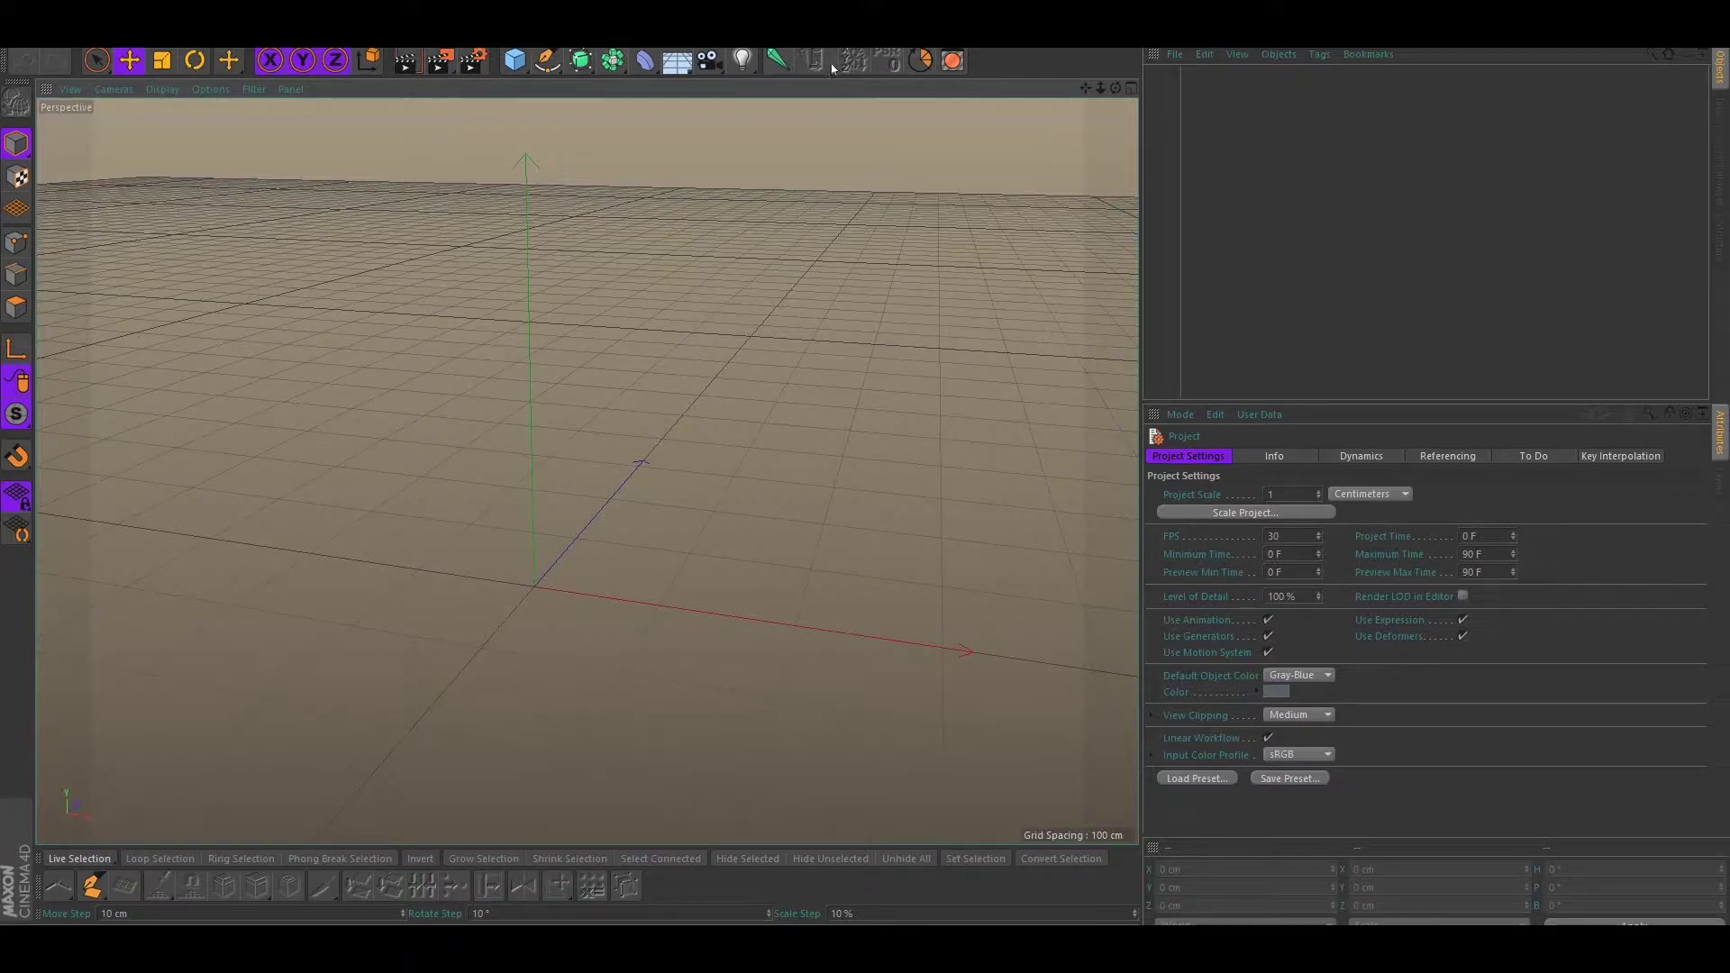
pyautogui.moveTo(411, 291)
pyautogui.keyDown('alt'); pyautogui.mouseDown()
pyautogui.moveTo(537, 392)
pyautogui.moveTo(530, 415)
pyautogui.moveTo(512, 396)
pyautogui.moveTo(522, 413)
pyautogui.moveTo(451, 409)
pyautogui.moveTo(564, 394)
pyautogui.moveTo(502, 382)
pyautogui.moveTo(517, 398)
pyautogui.mouseUp(); pyautogui.keyUp('alt')
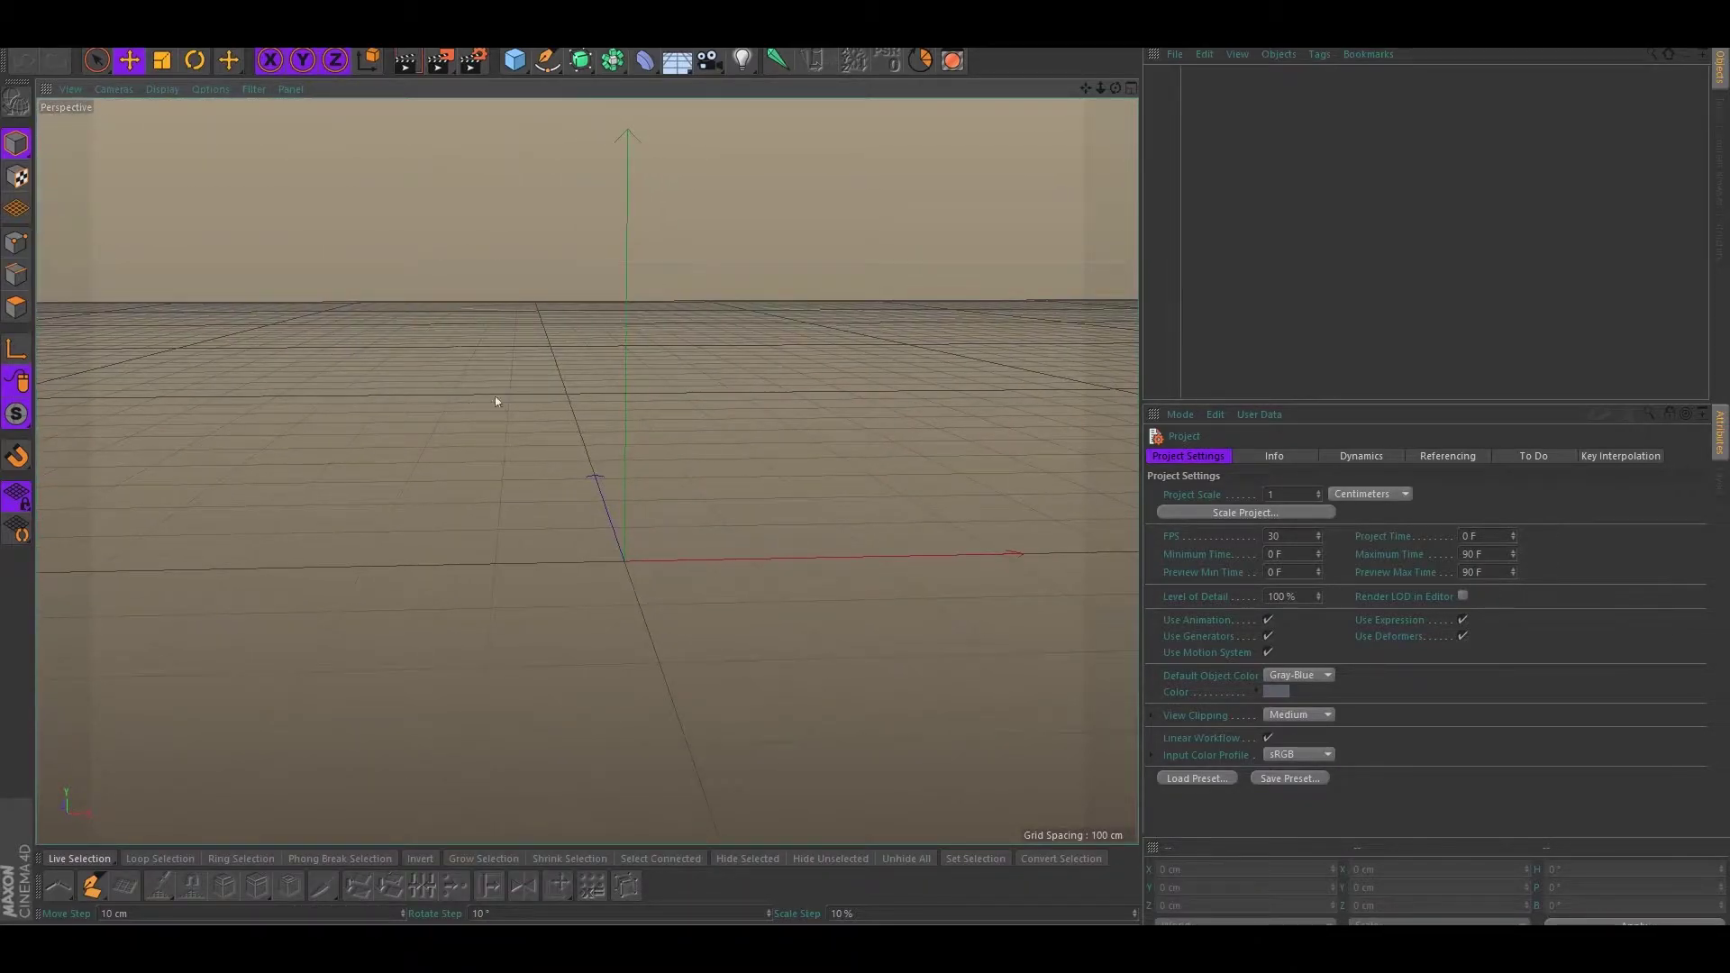
pyautogui.keyDown('alt'); pyautogui.moveTo(579, 456); pyautogui.dragTo(549, 460); pyautogui.keyUp('alt')
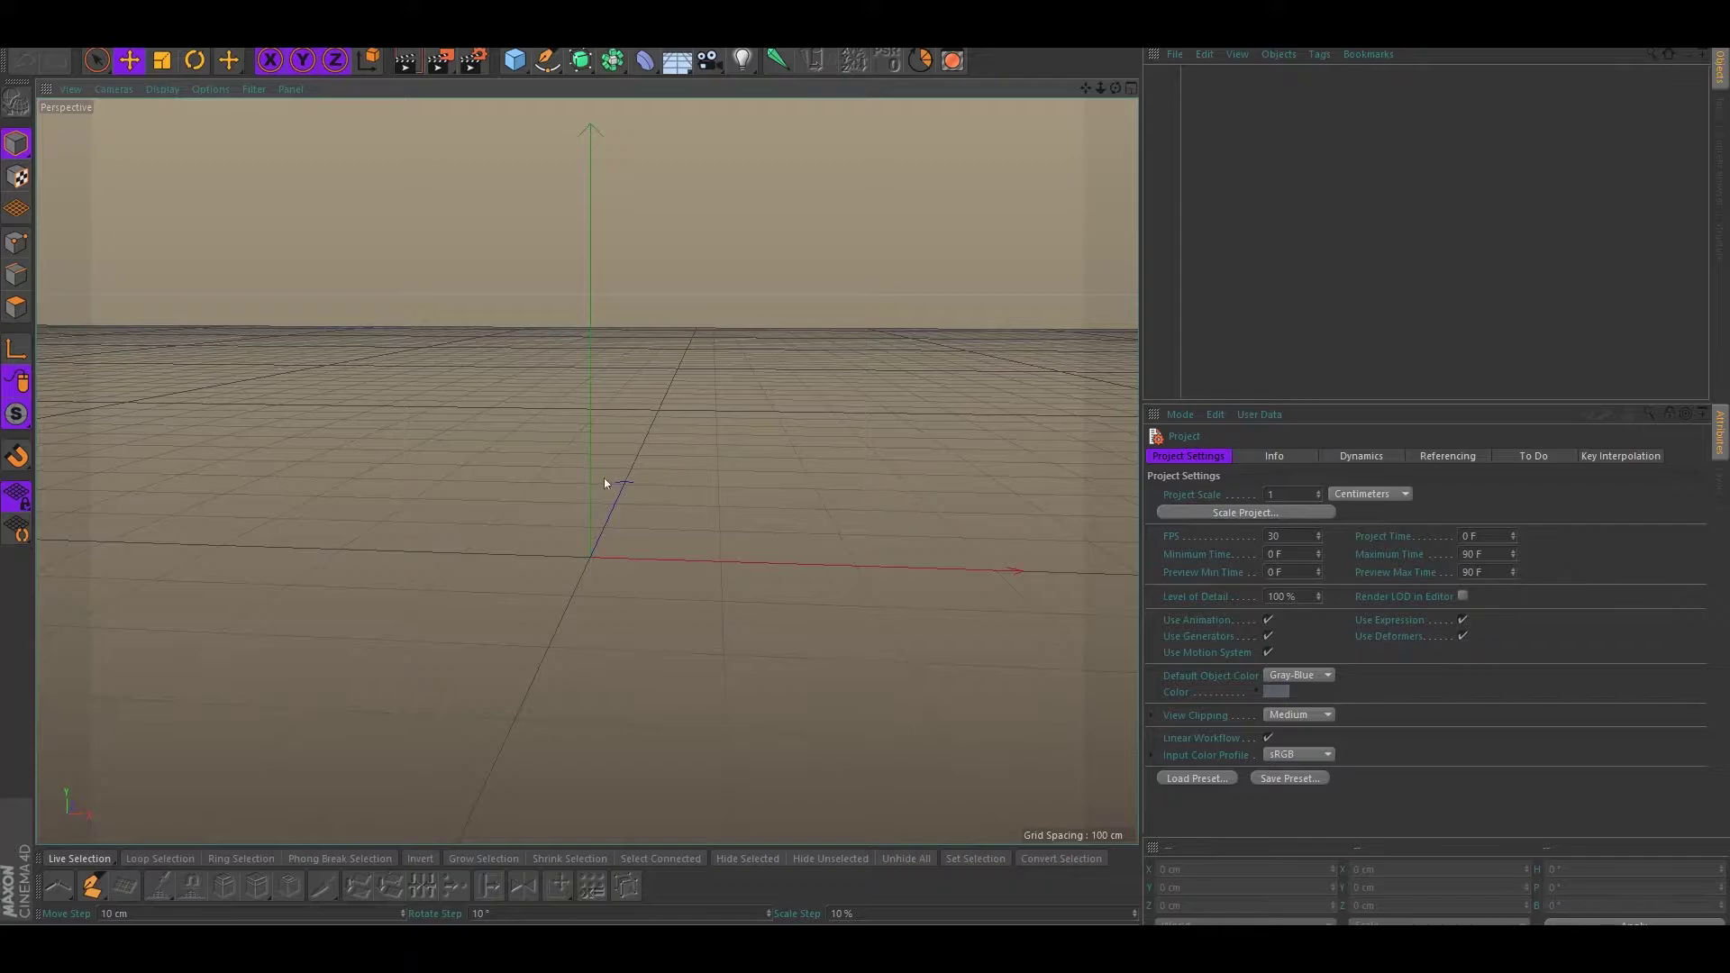
pyautogui.keyDown('alt'); pyautogui.moveTo(604, 478); pyautogui.dragTo(613, 476); pyautogui.keyUp('alt')
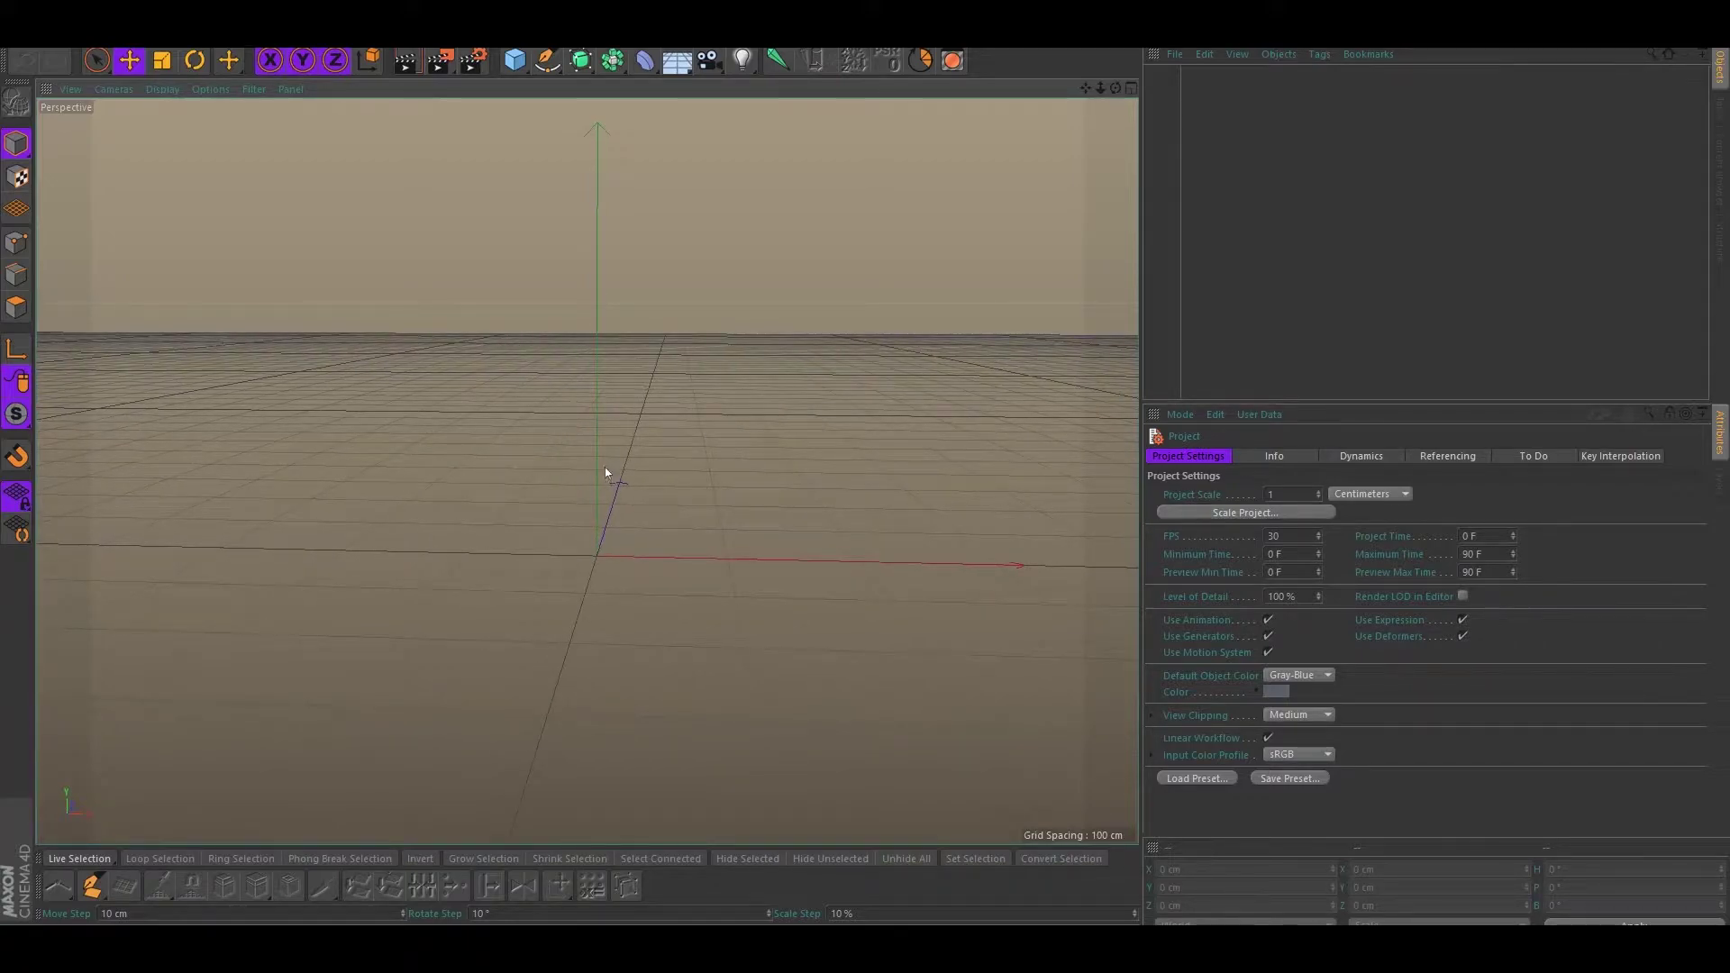
pyautogui.keyDown('alt'); pyautogui.moveTo(517, 453); pyautogui.dragTo(591, 452); pyautogui.keyUp('alt')
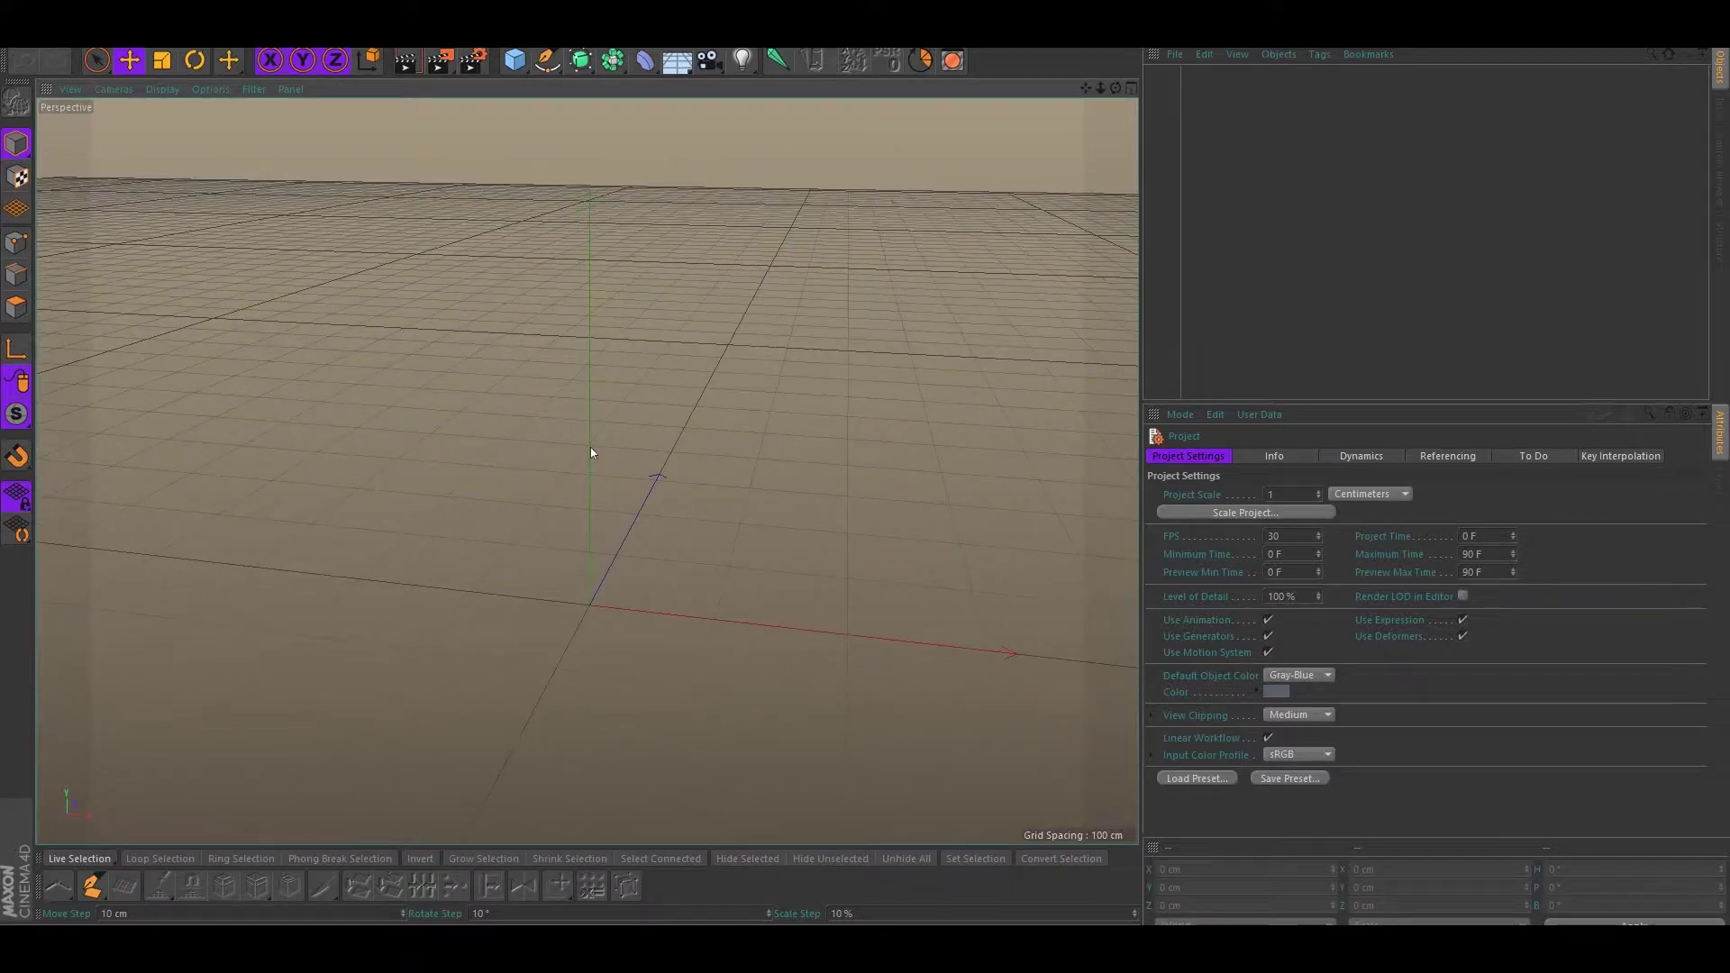
pyautogui.keyDown('alt'); pyautogui.moveTo(495, 417); pyautogui.dragTo(552, 459); pyautogui.keyUp('alt')
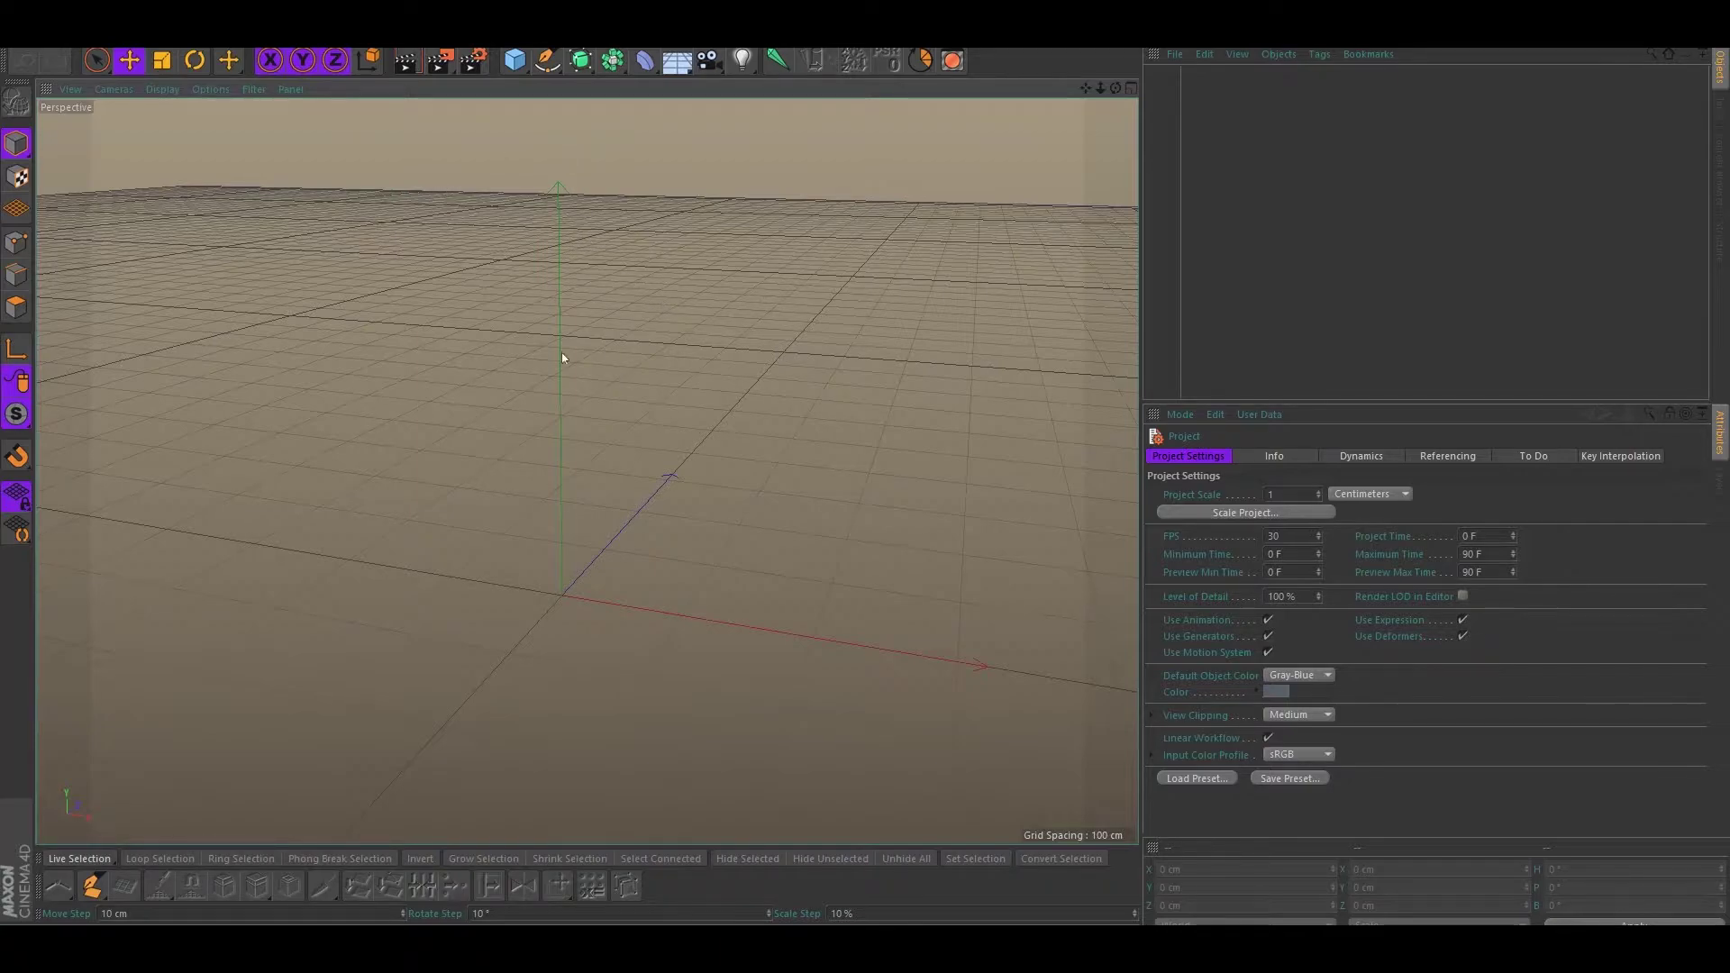
pyautogui.keyDown('alt'); pyautogui.moveTo(561, 352); pyautogui.dragTo(515, 351); pyautogui.keyUp('alt')
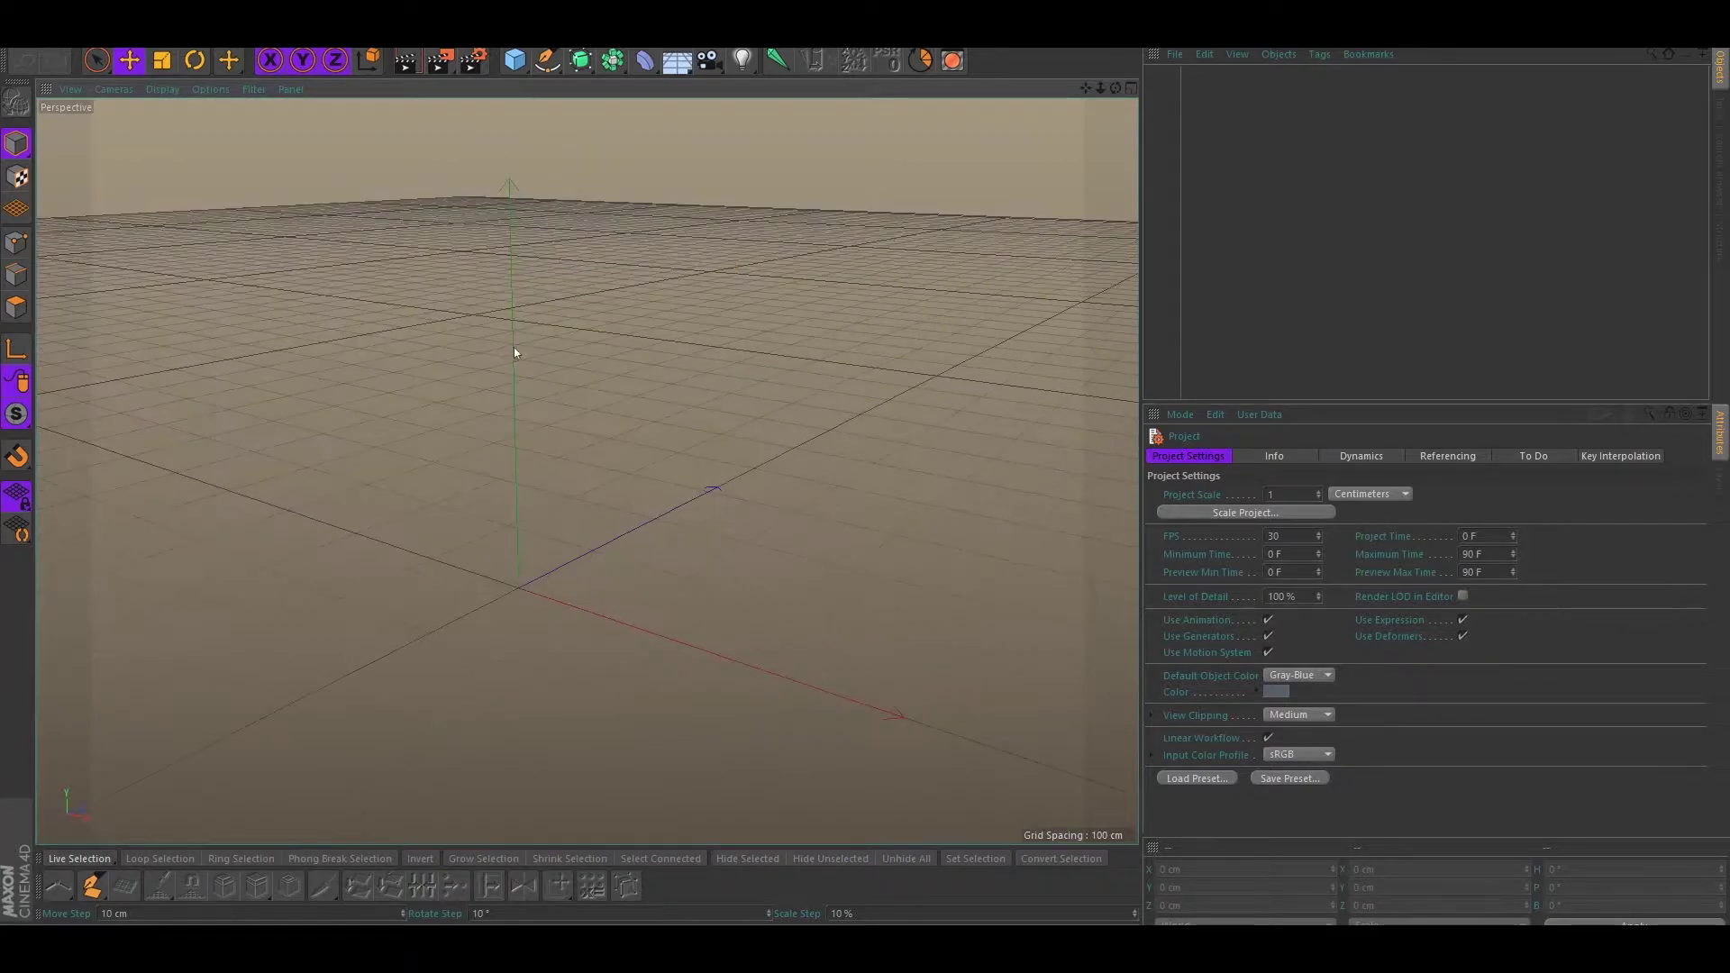
# Add a cube and set its size to 50 cm in X, 75 cm in Y and 25 cm in Z
pyautogui.click(514, 59)
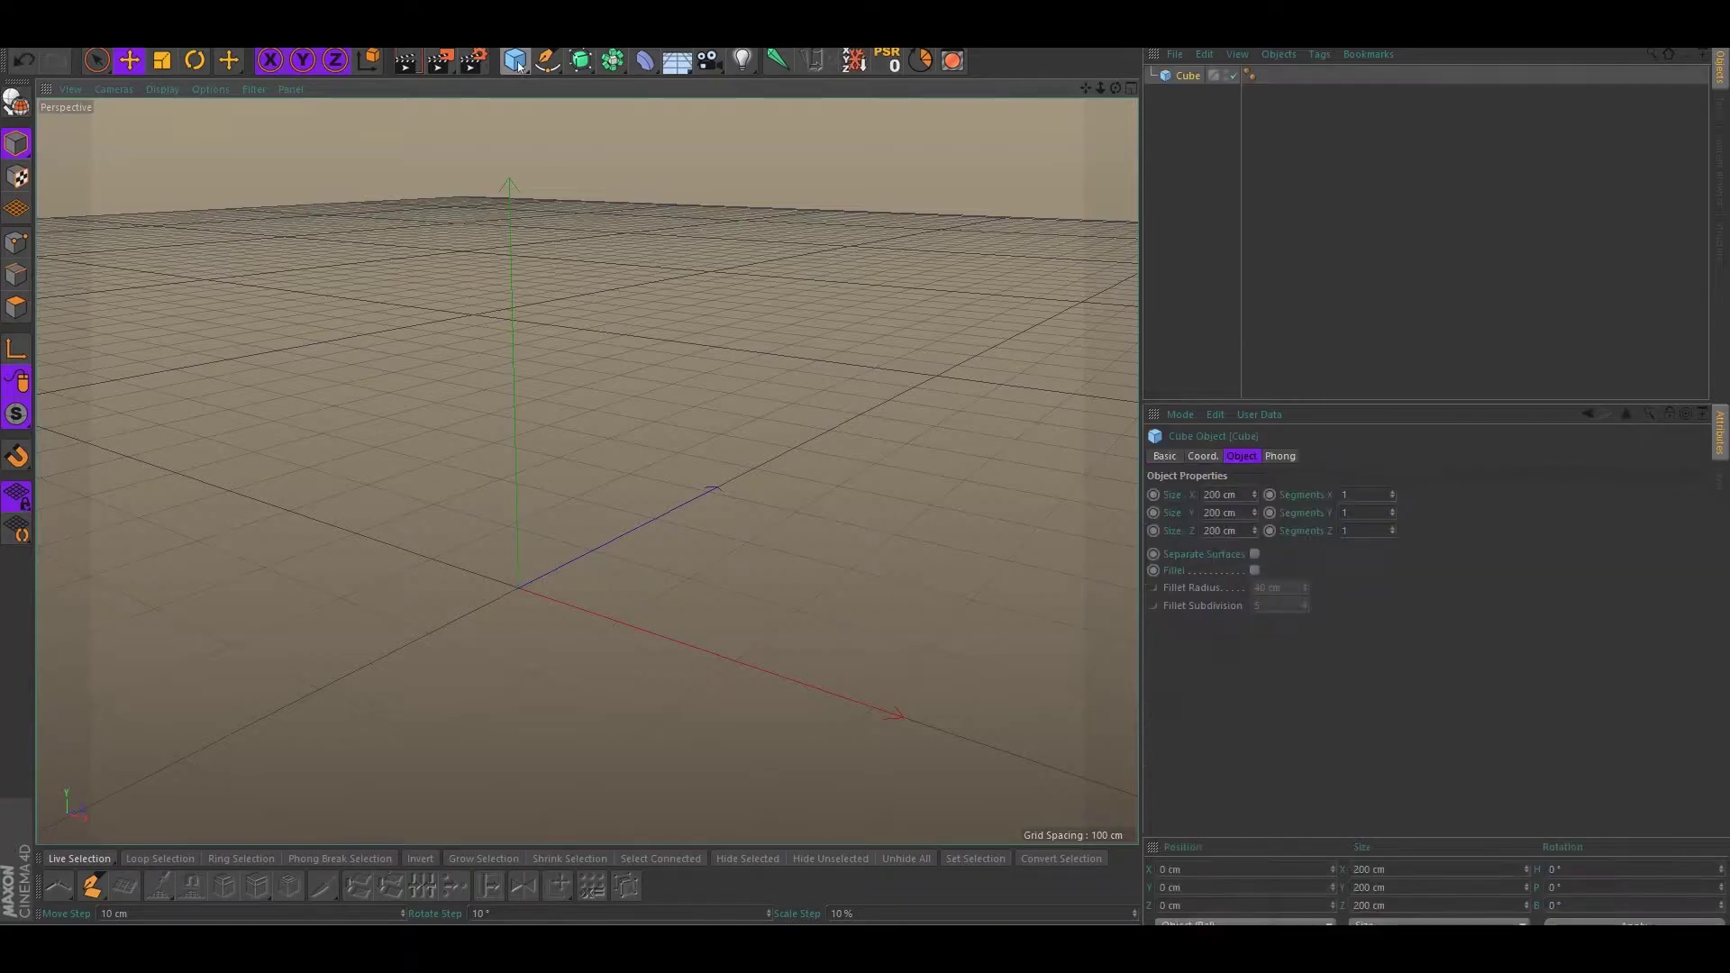
pyautogui.keyDown('alt'); pyautogui.moveTo(511, 375); pyautogui.dragTo(935, 588); pyautogui.keyUp('alt')
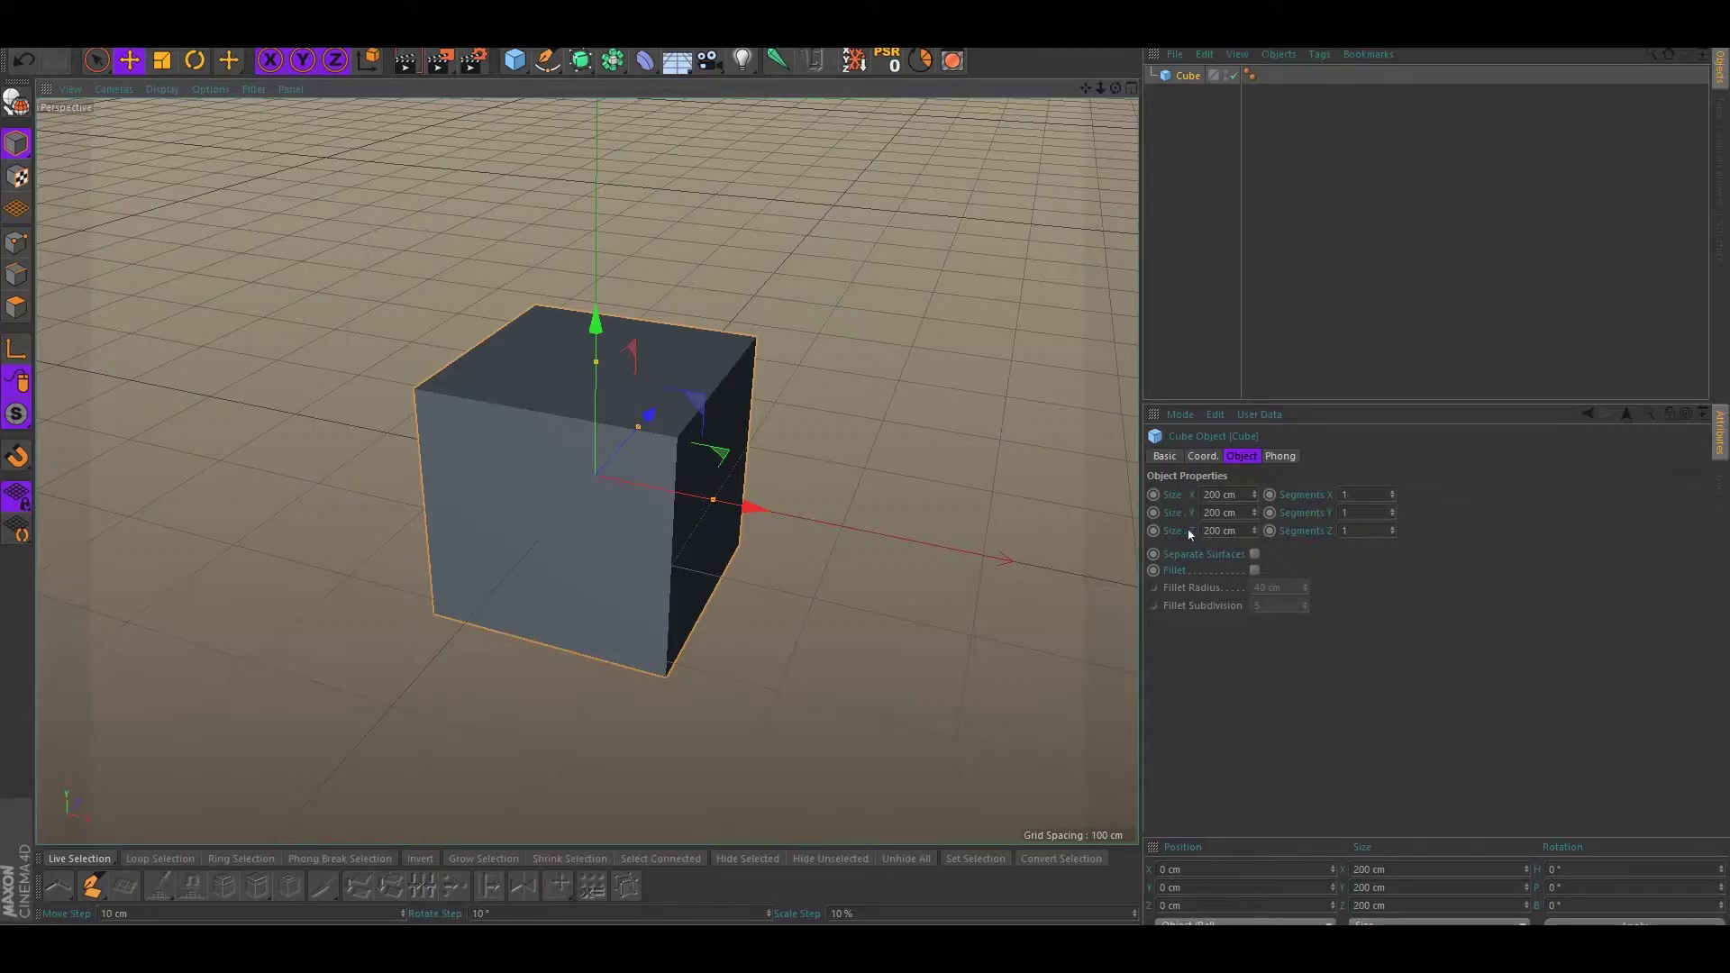
pyautogui.click(1227, 495)
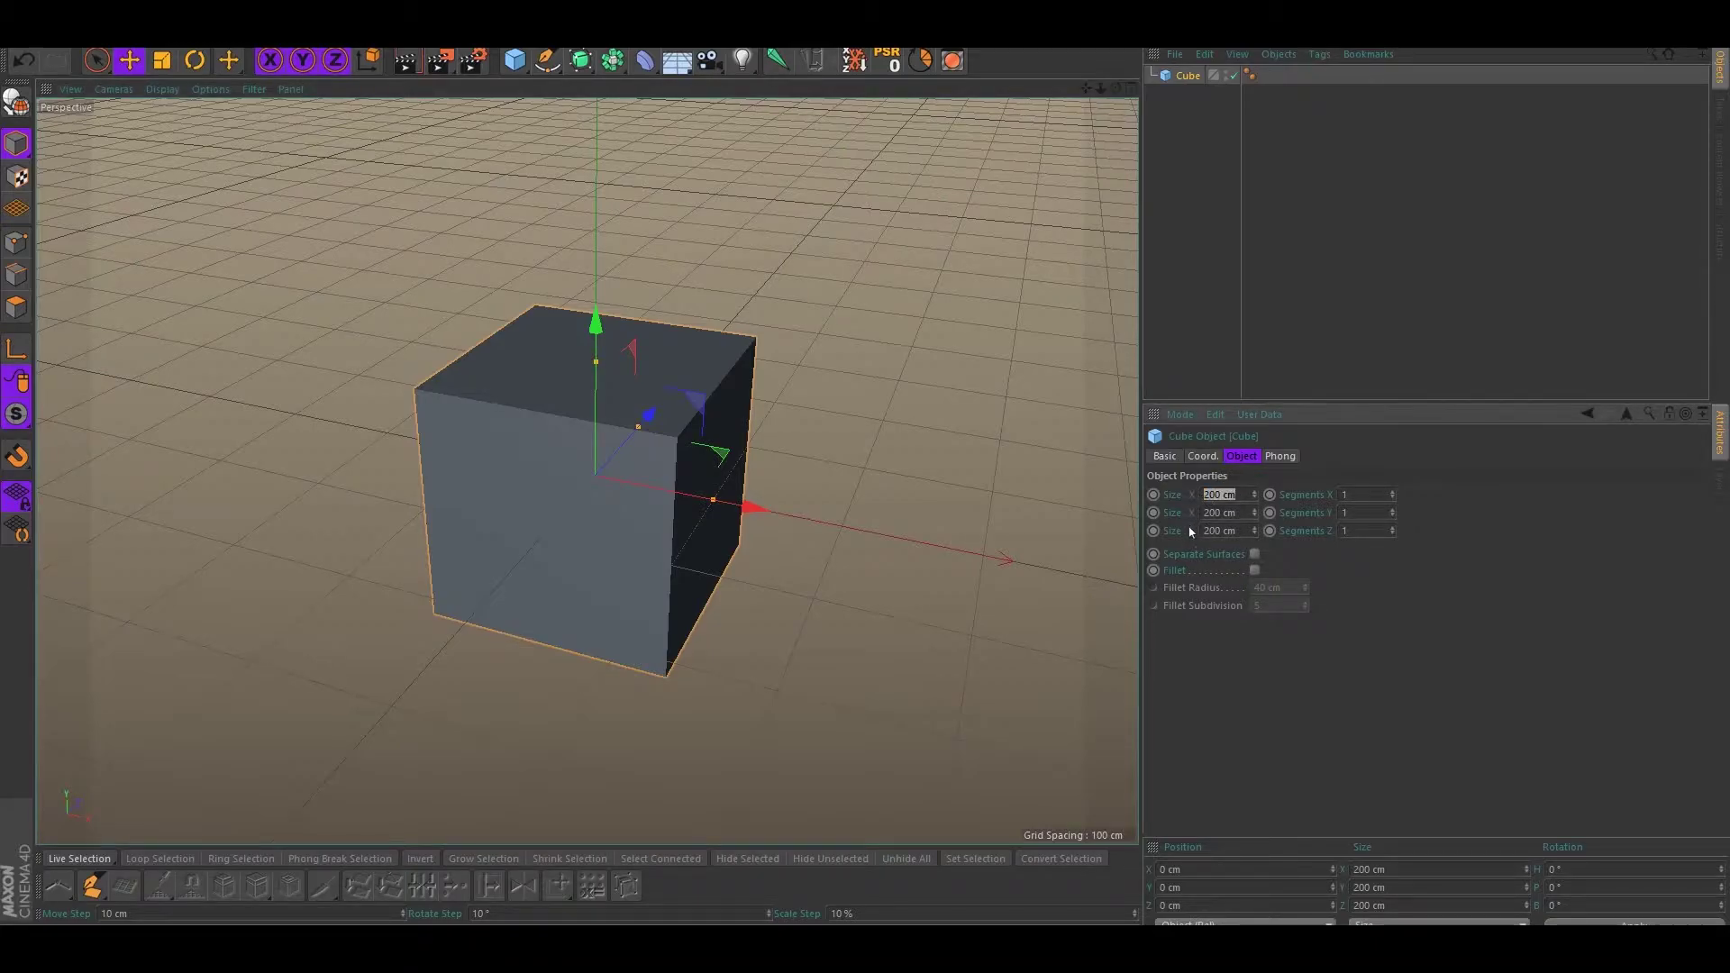
pyautogui.write('50')
pyautogui.press('Tab')
pyautogui.write('75')
pyautogui.press('Tab')
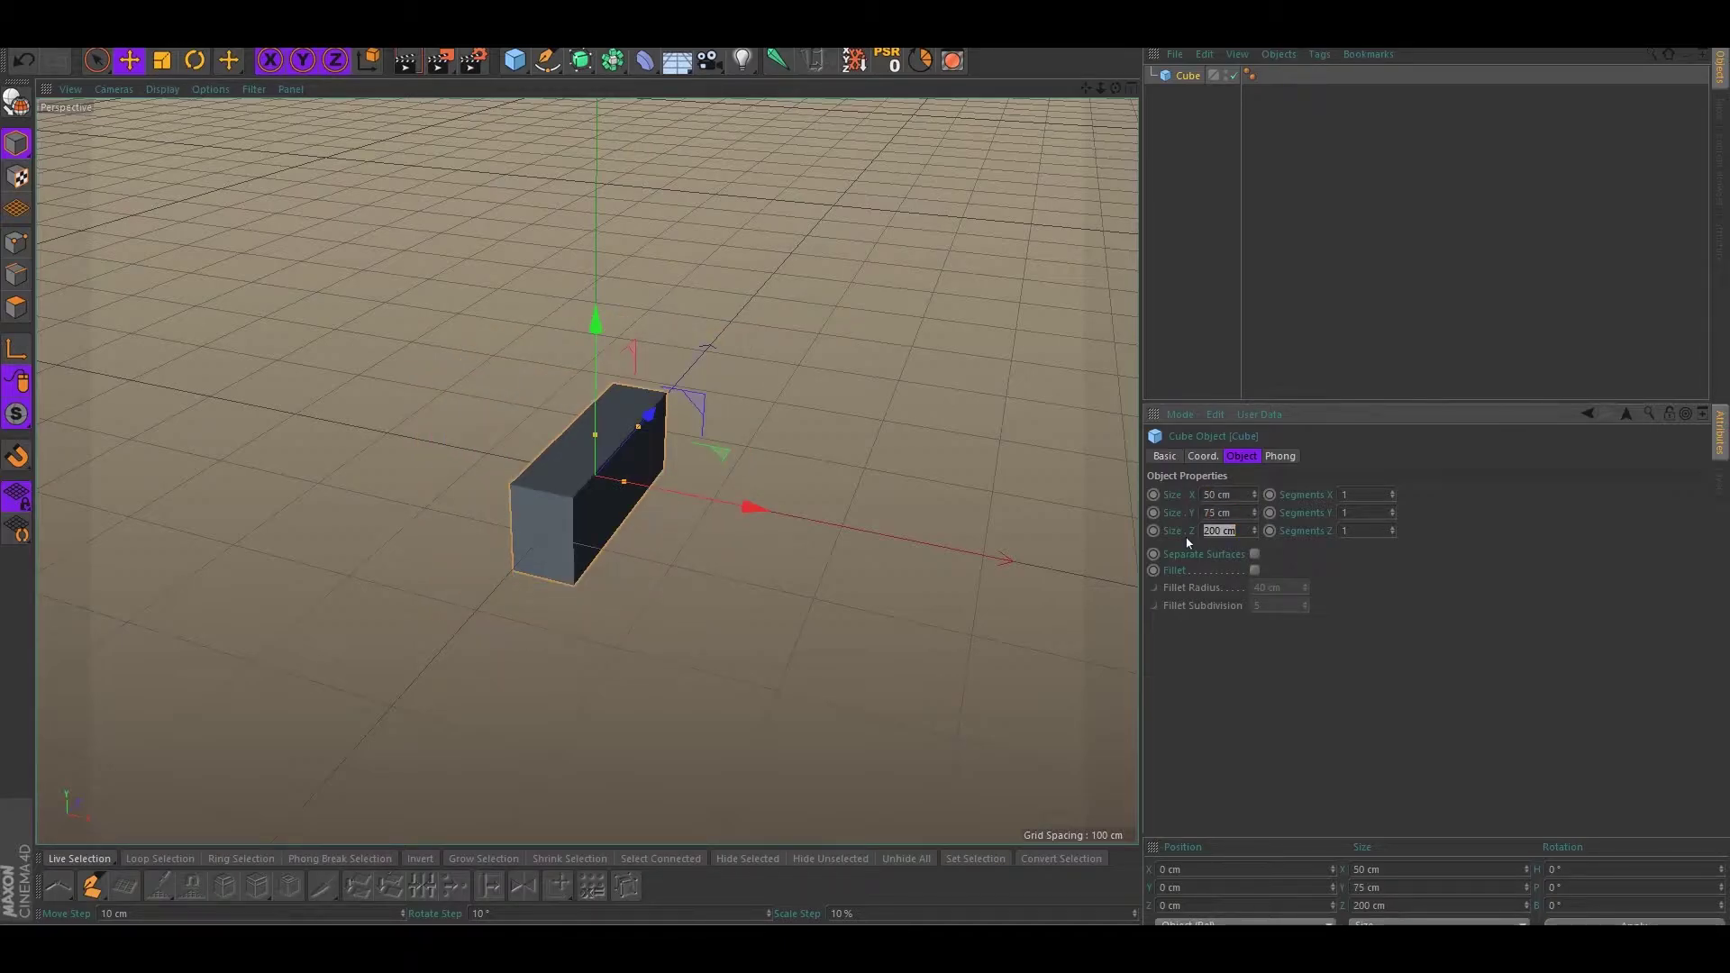
pyautogui.write('25')
pyautogui.press('Return')
pyautogui.keyDown('alt'); pyautogui.moveTo(662, 613); pyautogui.dragTo(742, 518); pyautogui.keyUp('alt')
pyautogui.keyDown('alt'); pyautogui.moveTo(670, 440); pyautogui.dragTo(795, 372, button='right'); pyautogui.keyUp('alt')
pyautogui.keyDown('alt'); pyautogui.moveTo(796, 372); pyautogui.dragTo(786, 437); pyautogui.keyUp('alt')
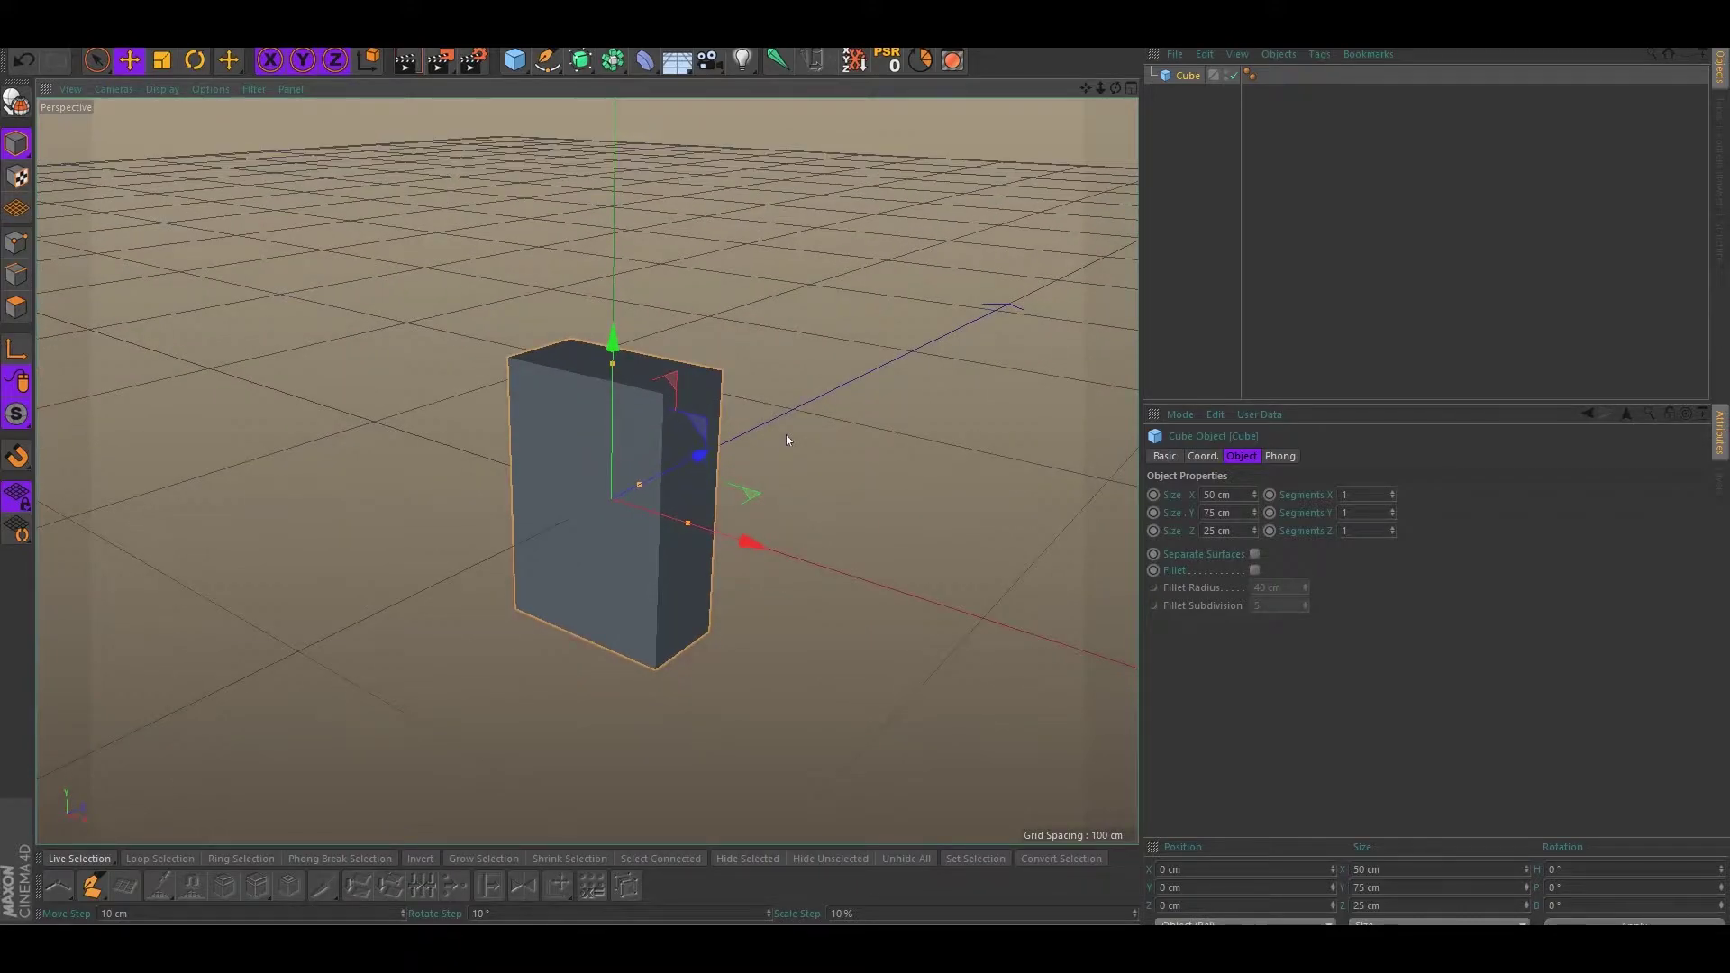
pyautogui.press('n')
pyautogui.press('Escape')
pyautogui.scroll(10, 796, 417)
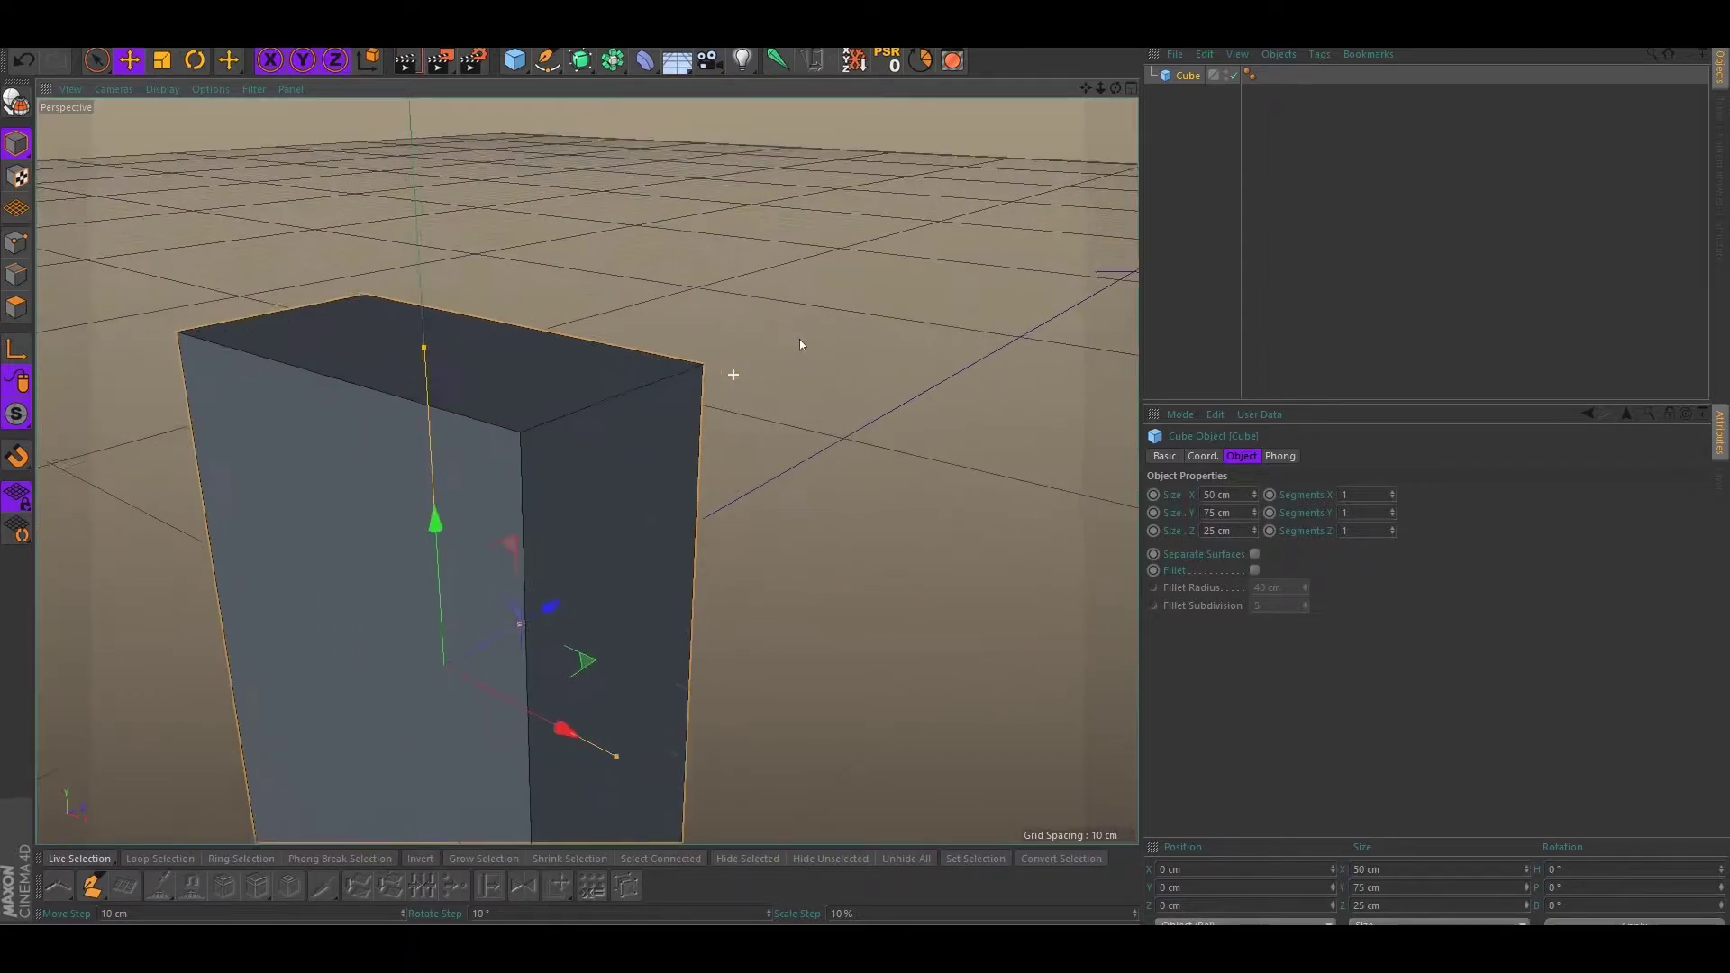
pyautogui.scroll(-10, 746, 406)
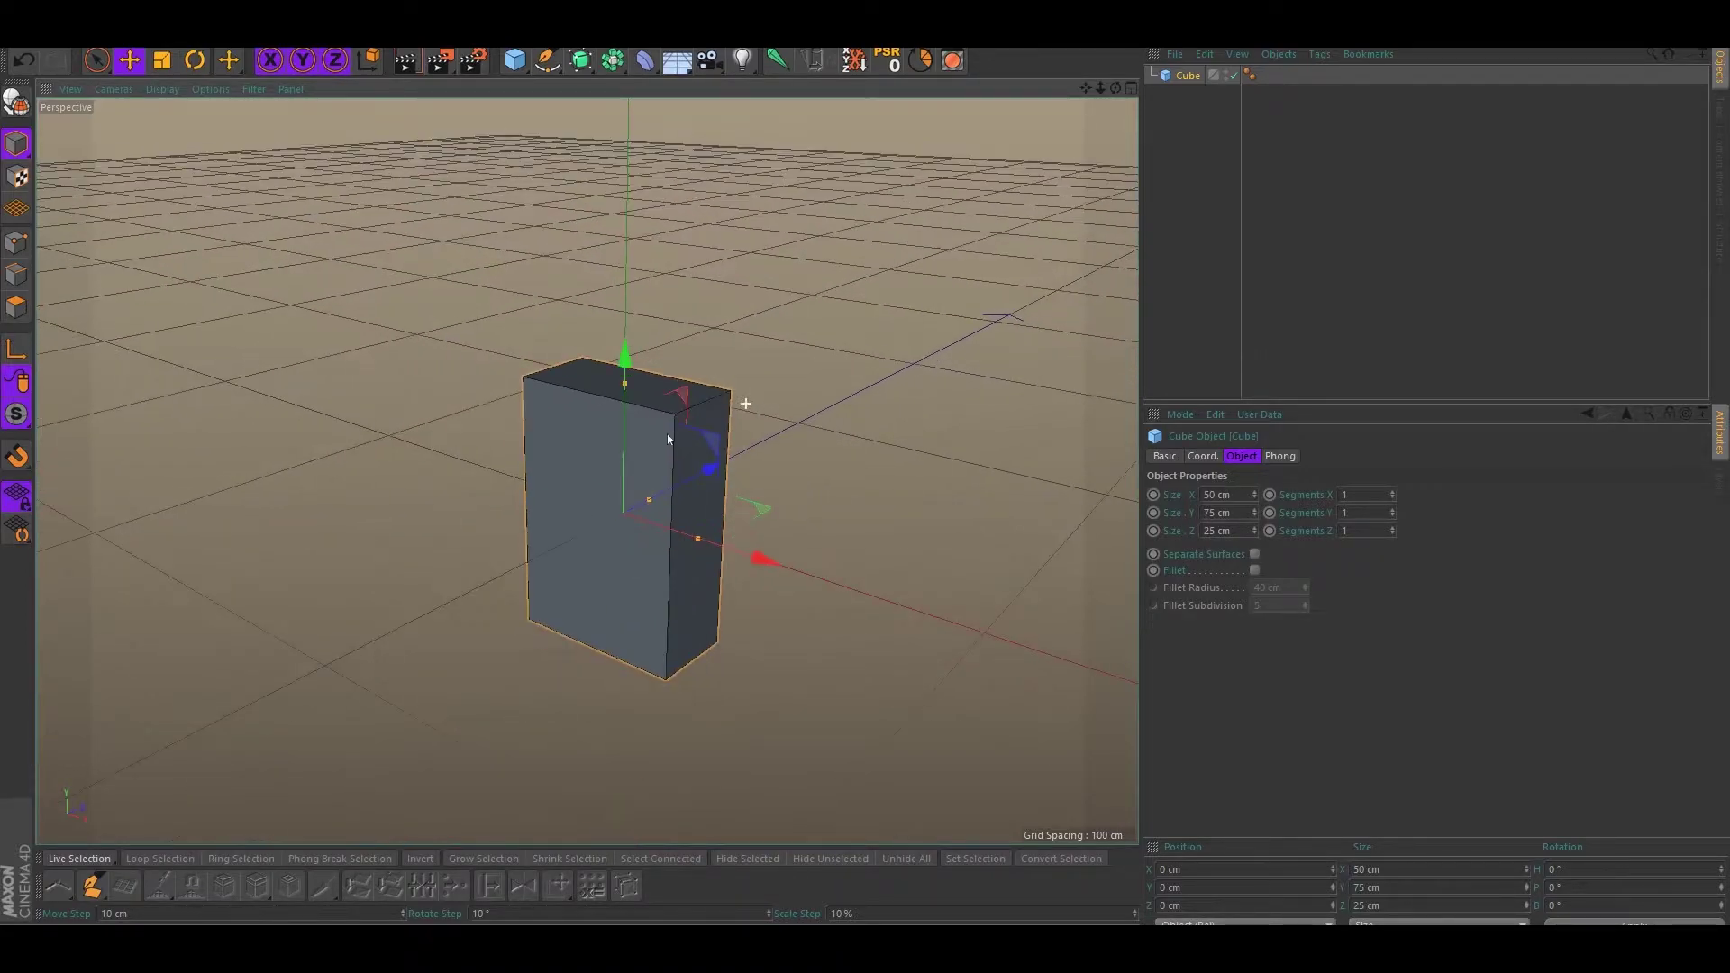
pyautogui.keyDown('alt'); pyautogui.moveTo(678, 425); pyautogui.dragTo(705, 407); pyautogui.keyUp('alt')
pyautogui.keyDown('alt'); pyautogui.moveTo(705, 407); pyautogui.dragTo(748, 420, button='middle'); pyautogui.keyUp('alt')
pyautogui.keyDown('alt'); pyautogui.moveTo(748, 420); pyautogui.dragTo(728, 419); pyautogui.keyUp('alt')
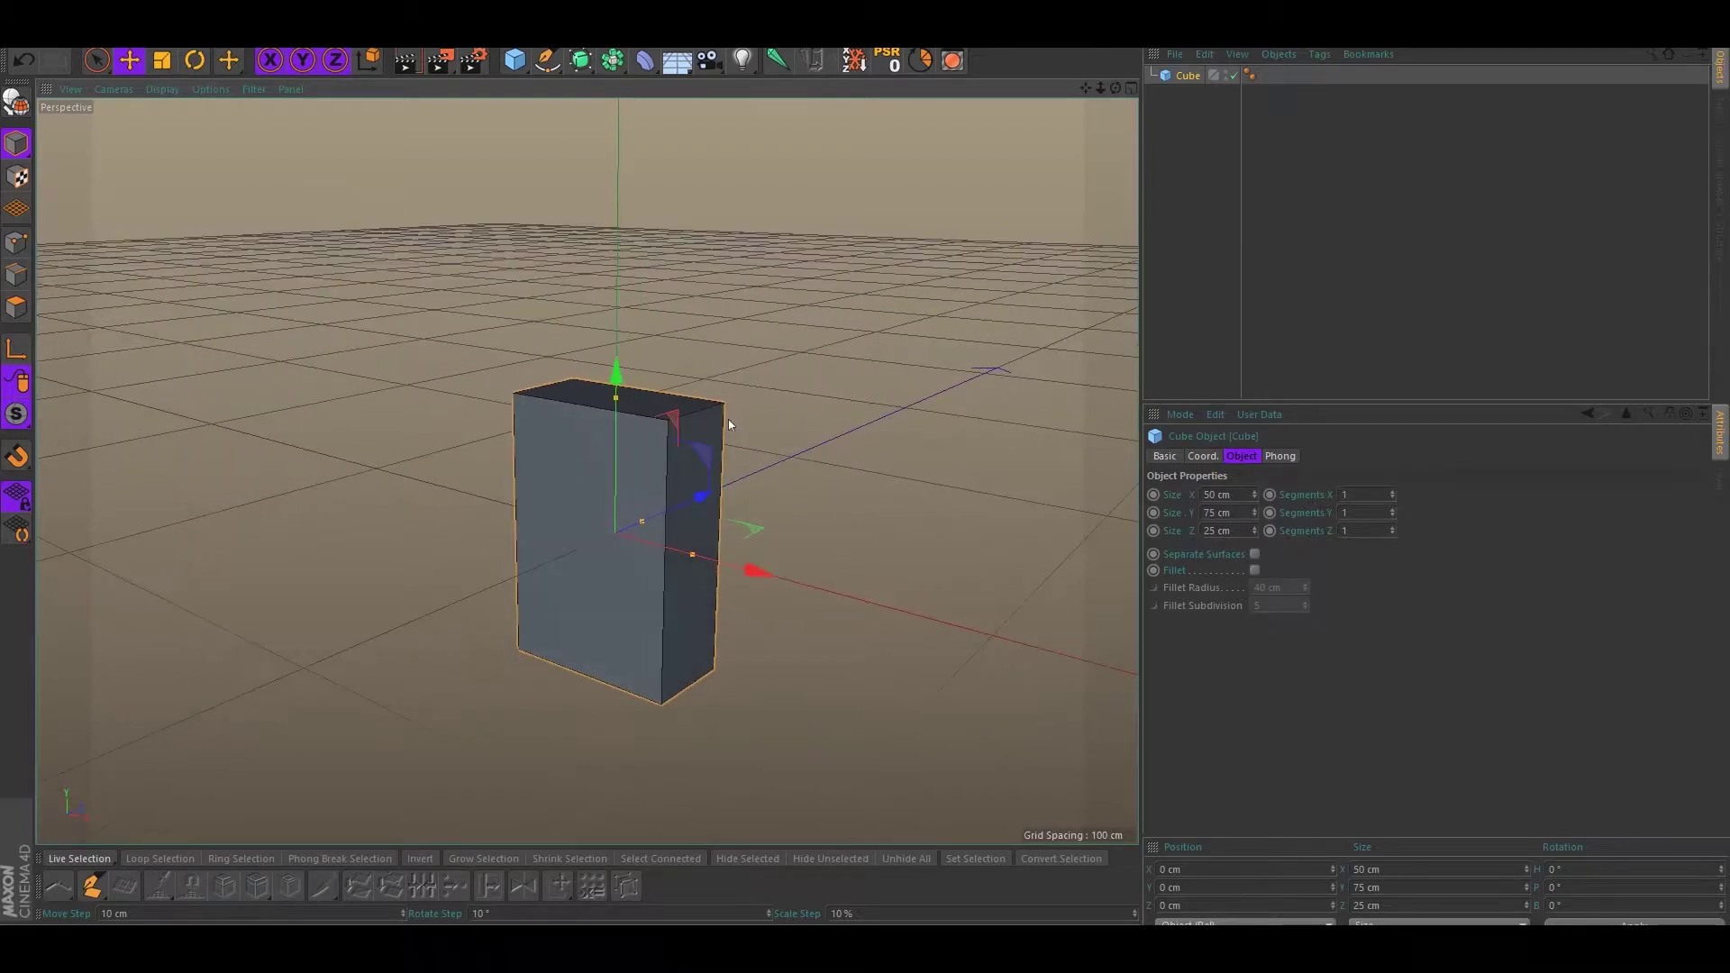
pyautogui.keyDown('alt'); pyautogui.moveTo(728, 419); pyautogui.dragTo(689, 407, button='middle'); pyautogui.keyUp('alt')
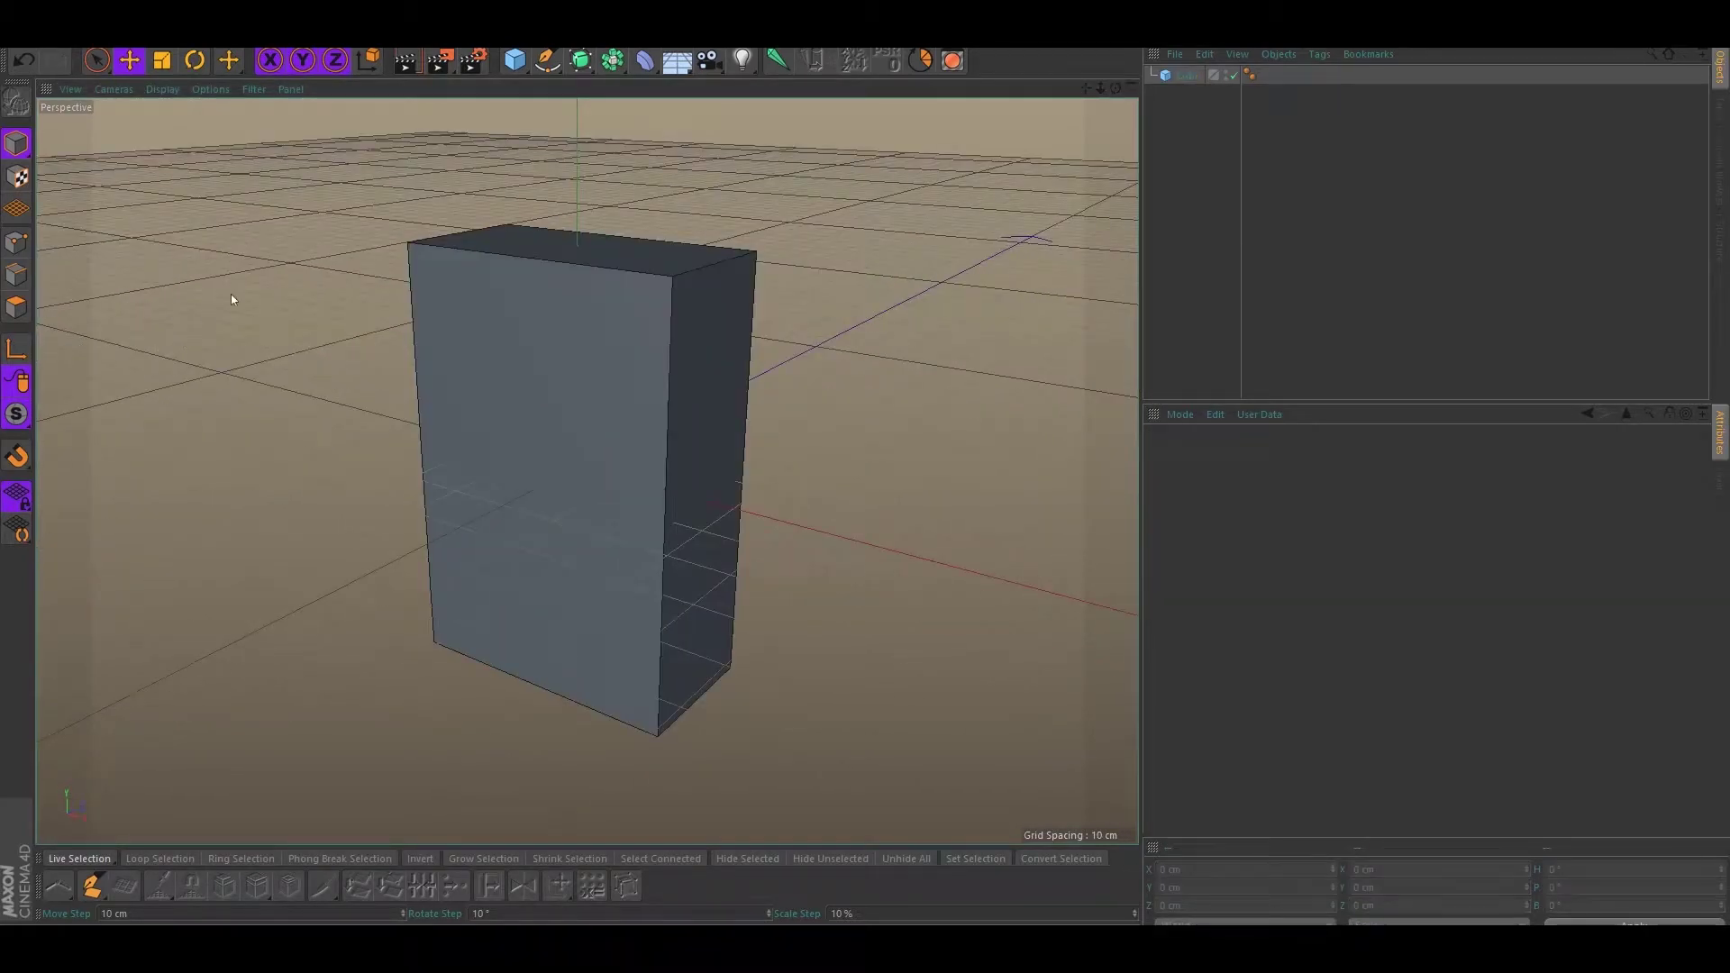
pyautogui.keyDown('alt'); pyautogui.moveTo(231, 294); pyautogui.dragTo(290, 289); pyautogui.keyUp('alt')
# Set the cube's segments to 8 in X, 12 in Y and 4 in Z
pyautogui.click(579, 299)
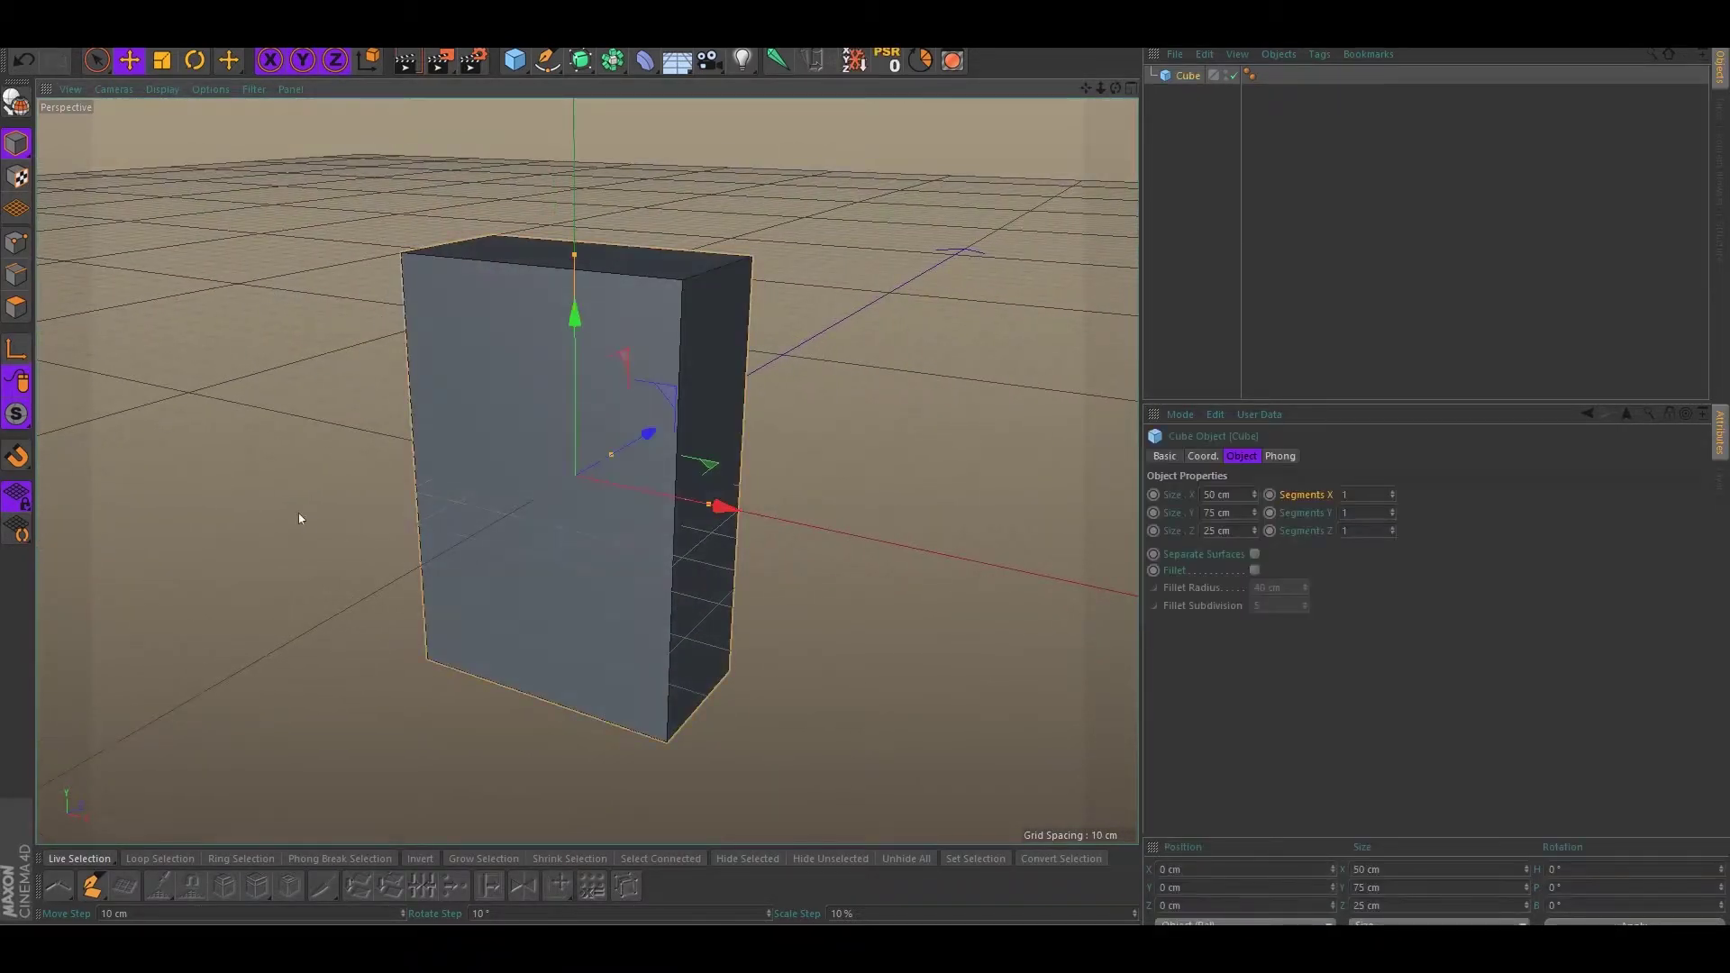
pyautogui.keyDown('alt'); pyautogui.moveTo(310, 529); pyautogui.dragTo(380, 496); pyautogui.keyUp('alt')
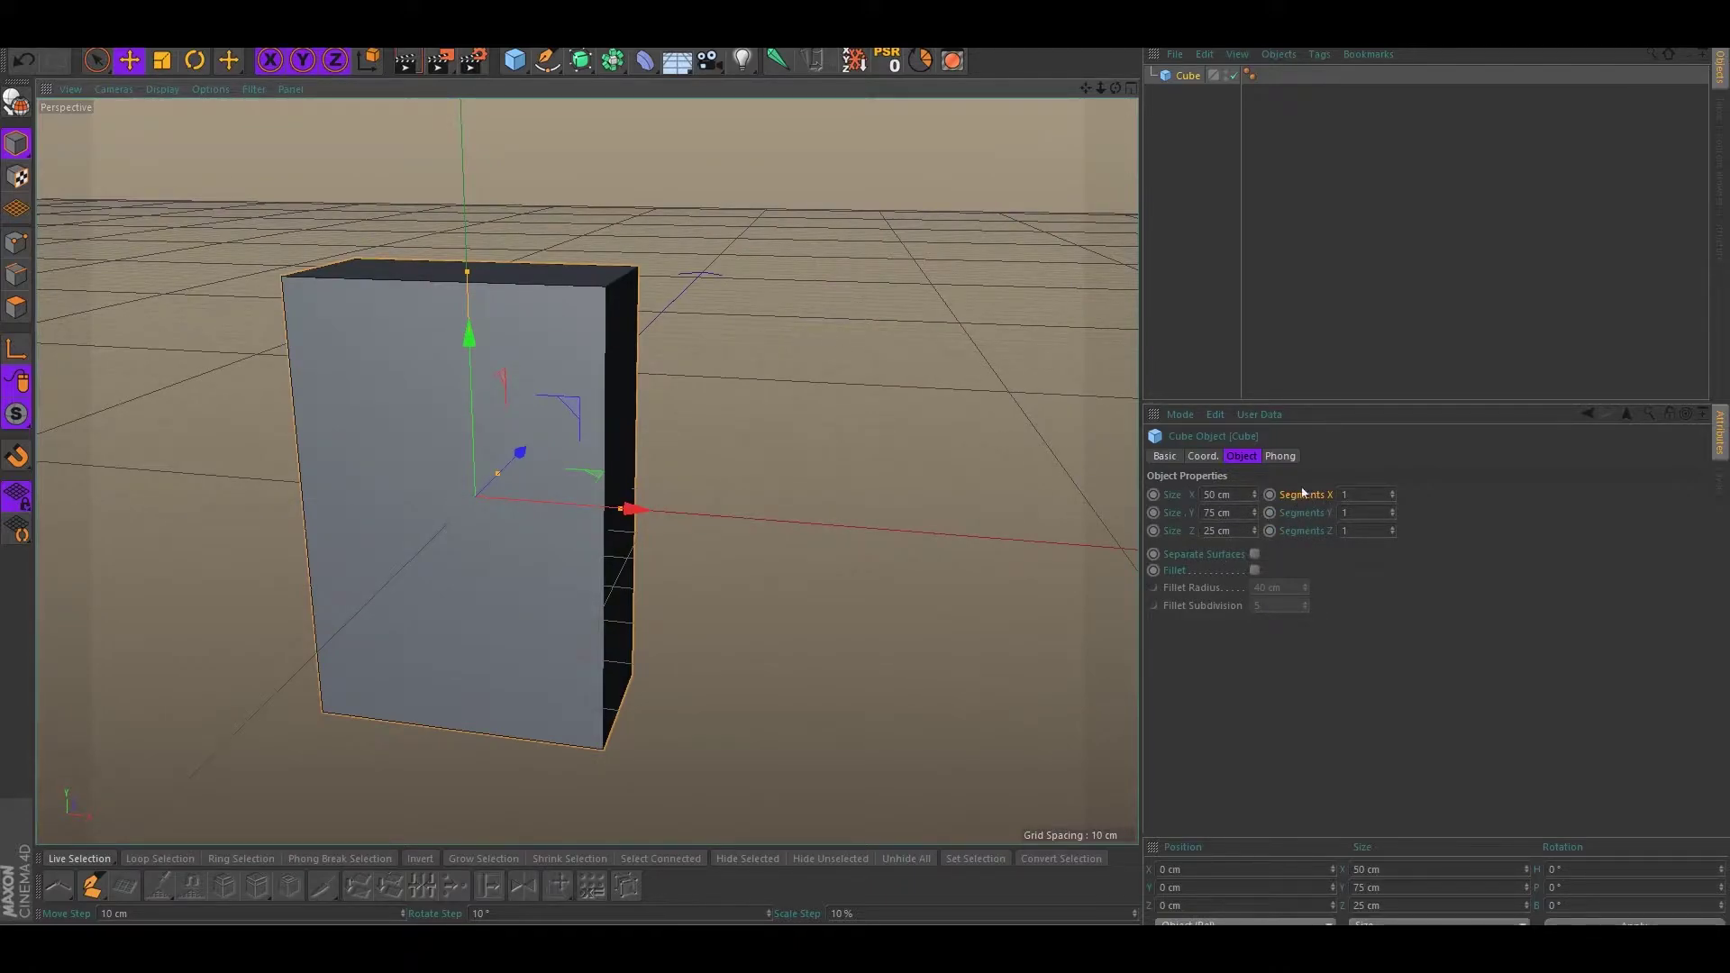
pyautogui.keyDown('alt'); pyautogui.moveTo(736, 338); pyautogui.dragTo(765, 392); pyautogui.keyUp('alt')
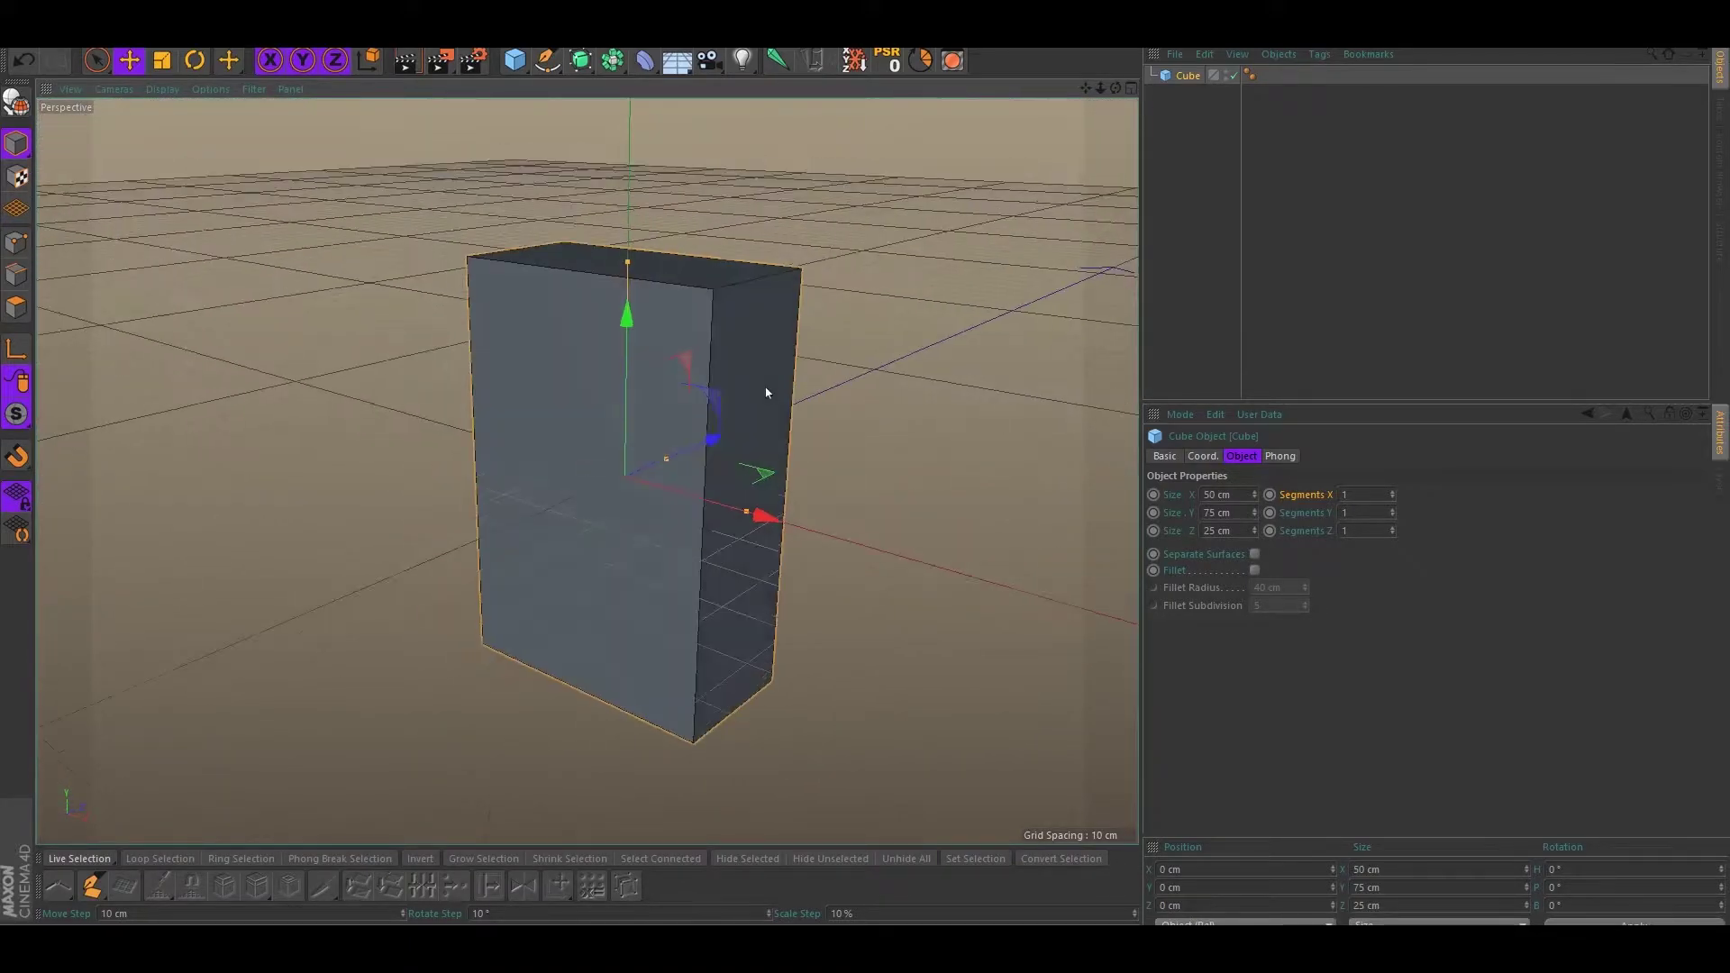
pyautogui.moveTo(1350, 496); pyautogui.dragTo(1269, 492)
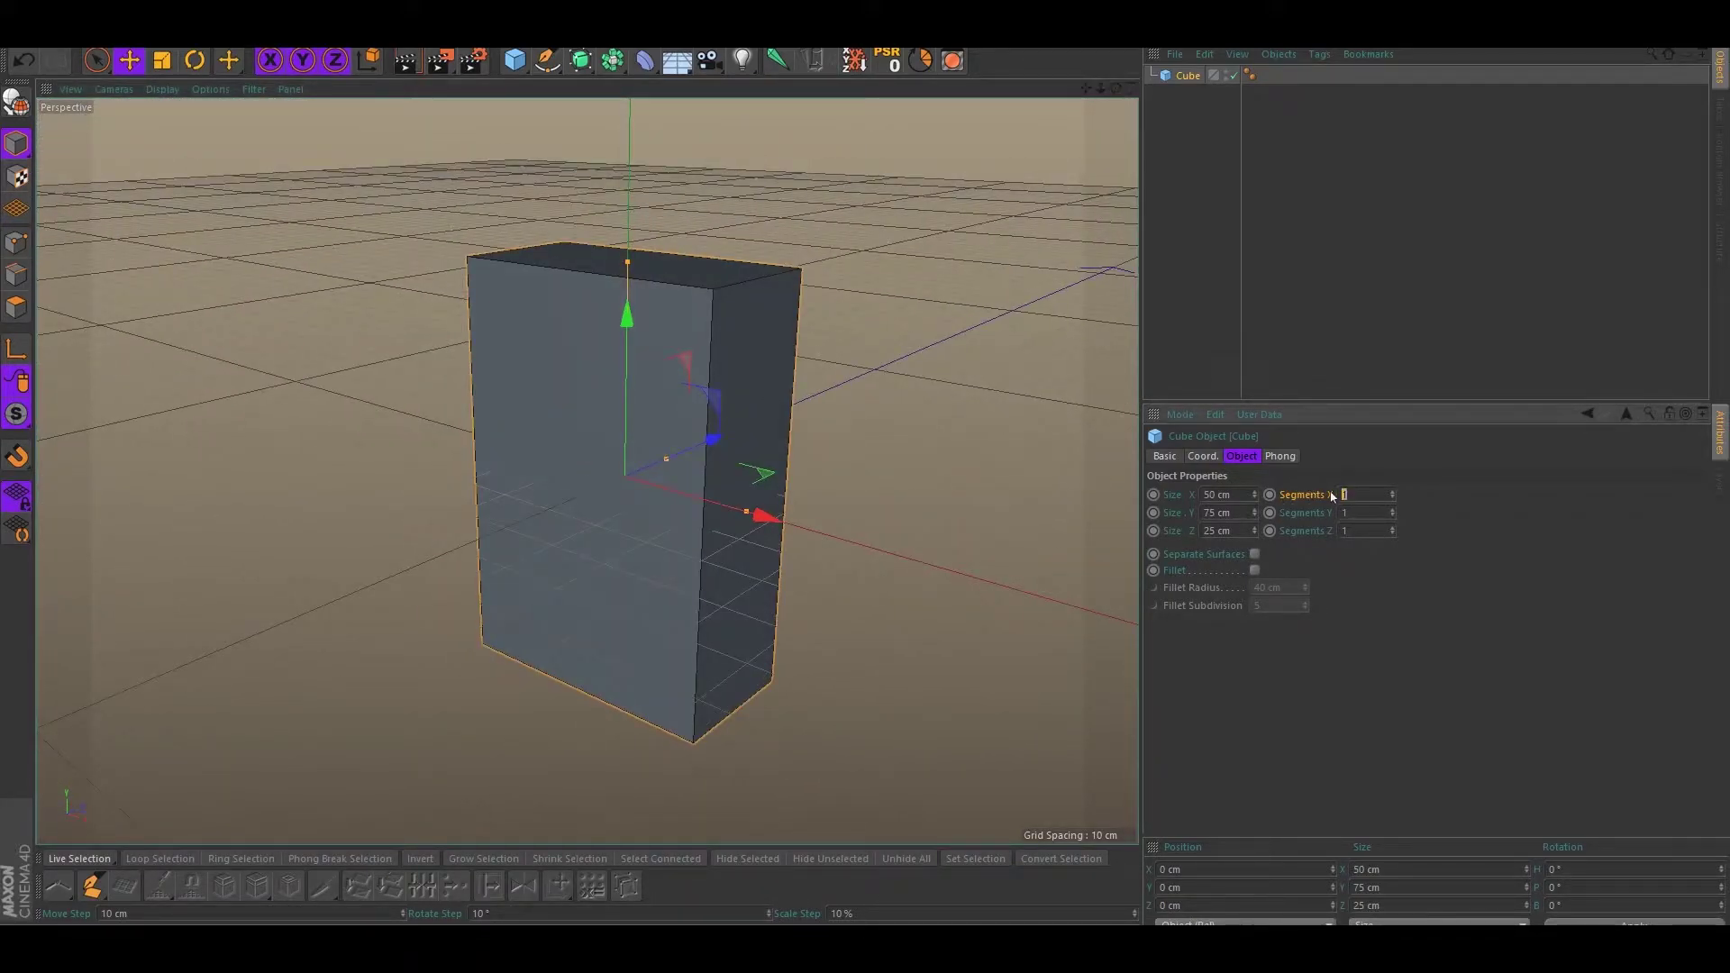
pyautogui.write('8')
pyautogui.press('Tab')
pyautogui.write('12')
pyautogui.press('Tab')
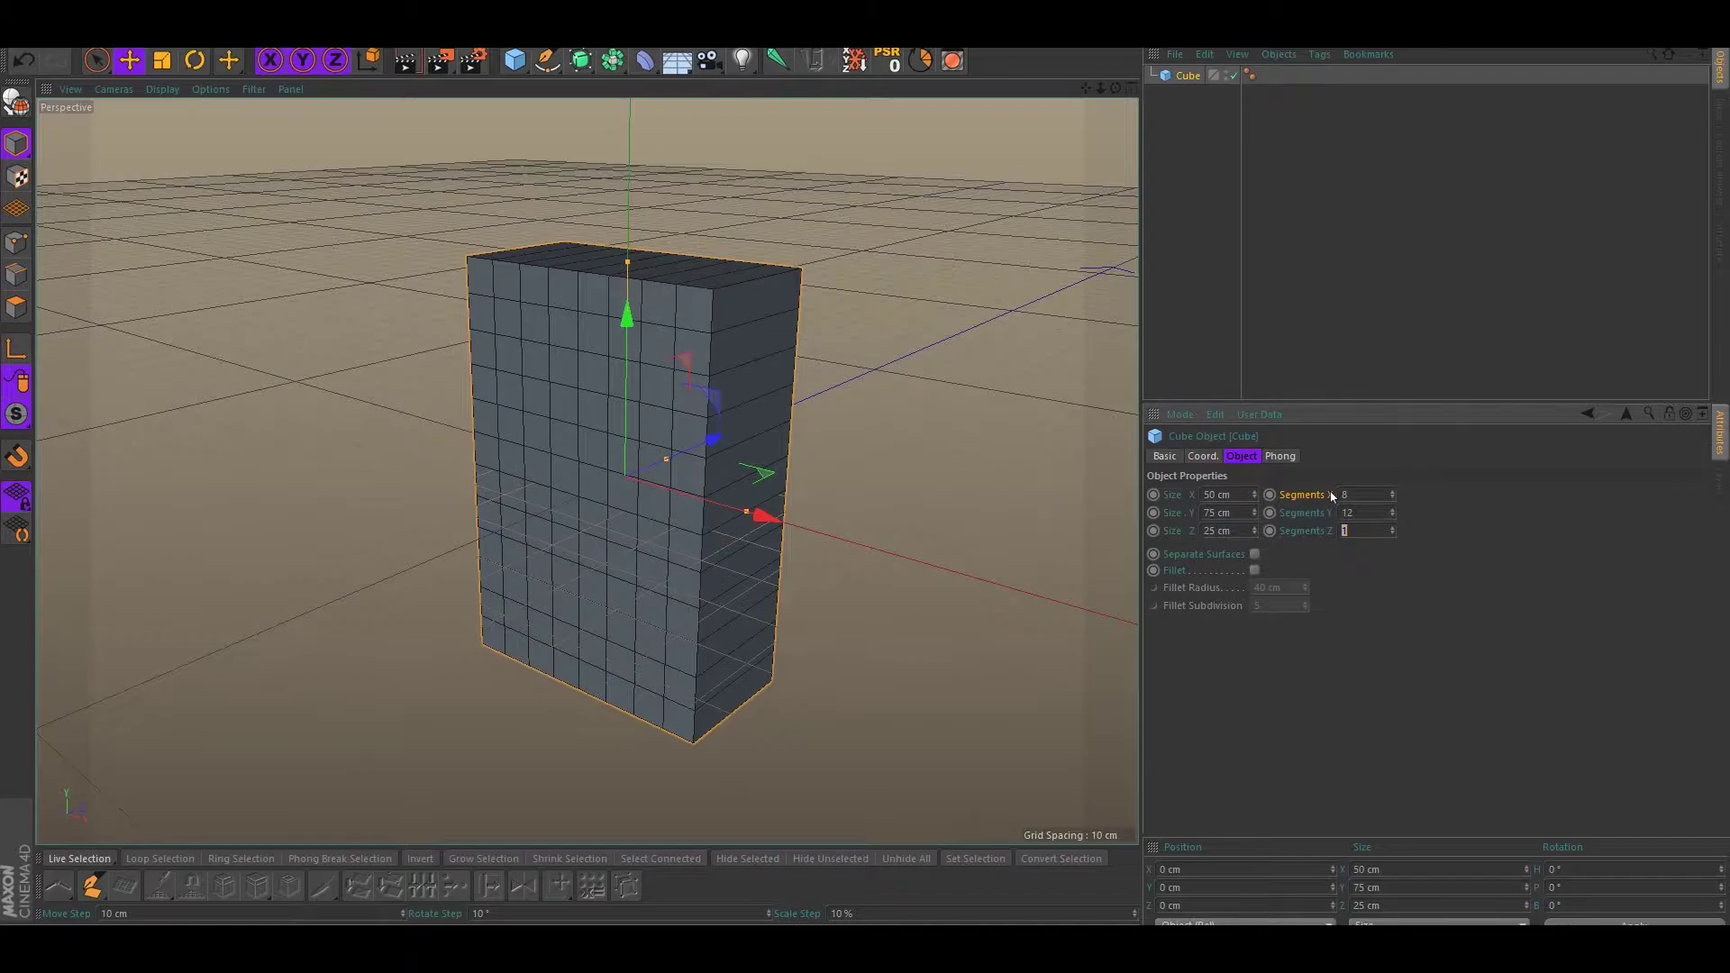
pyautogui.write('4')
pyautogui.click(937, 473)
# Set the quantize Move Step to 3.125 cm
pyautogui.keyDown('alt'); pyautogui.moveTo(938, 474); pyautogui.dragTo(546, 432); pyautogui.keyUp('alt')
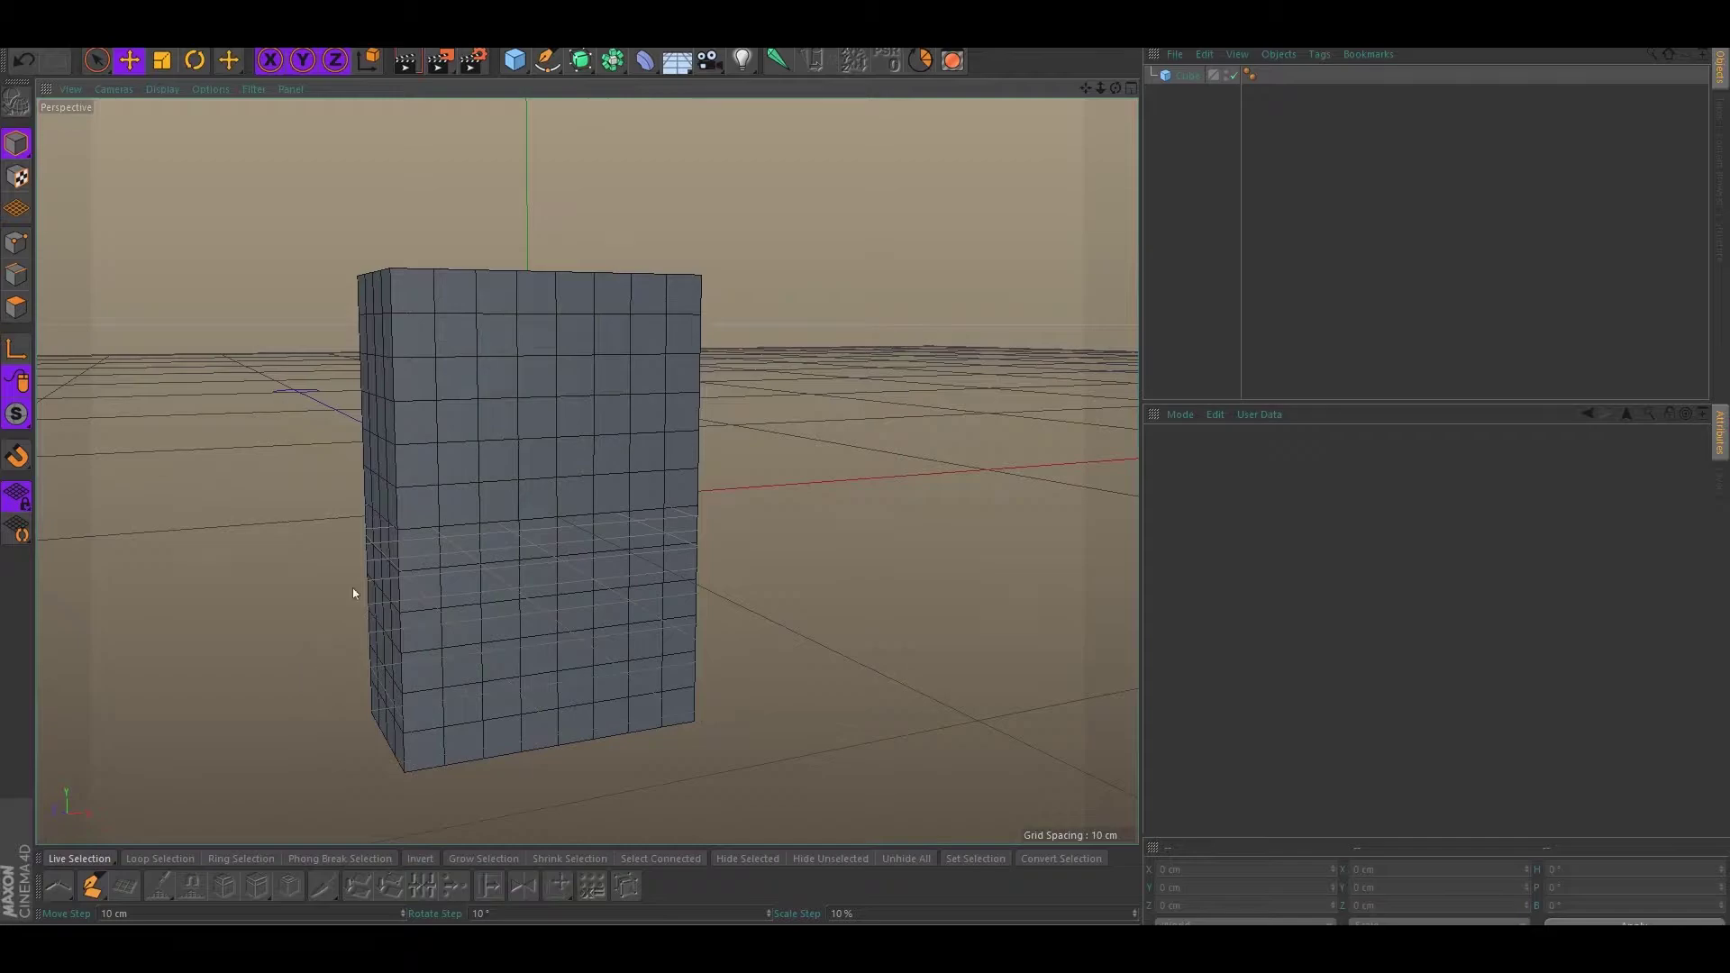
pyautogui.keyDown('alt'); pyautogui.moveTo(468, 432); pyautogui.dragTo(270, 495); pyautogui.keyUp('alt')
pyautogui.keyDown('alt'); pyautogui.moveTo(577, 559); pyautogui.dragTo(452, 612); pyautogui.keyUp('alt')
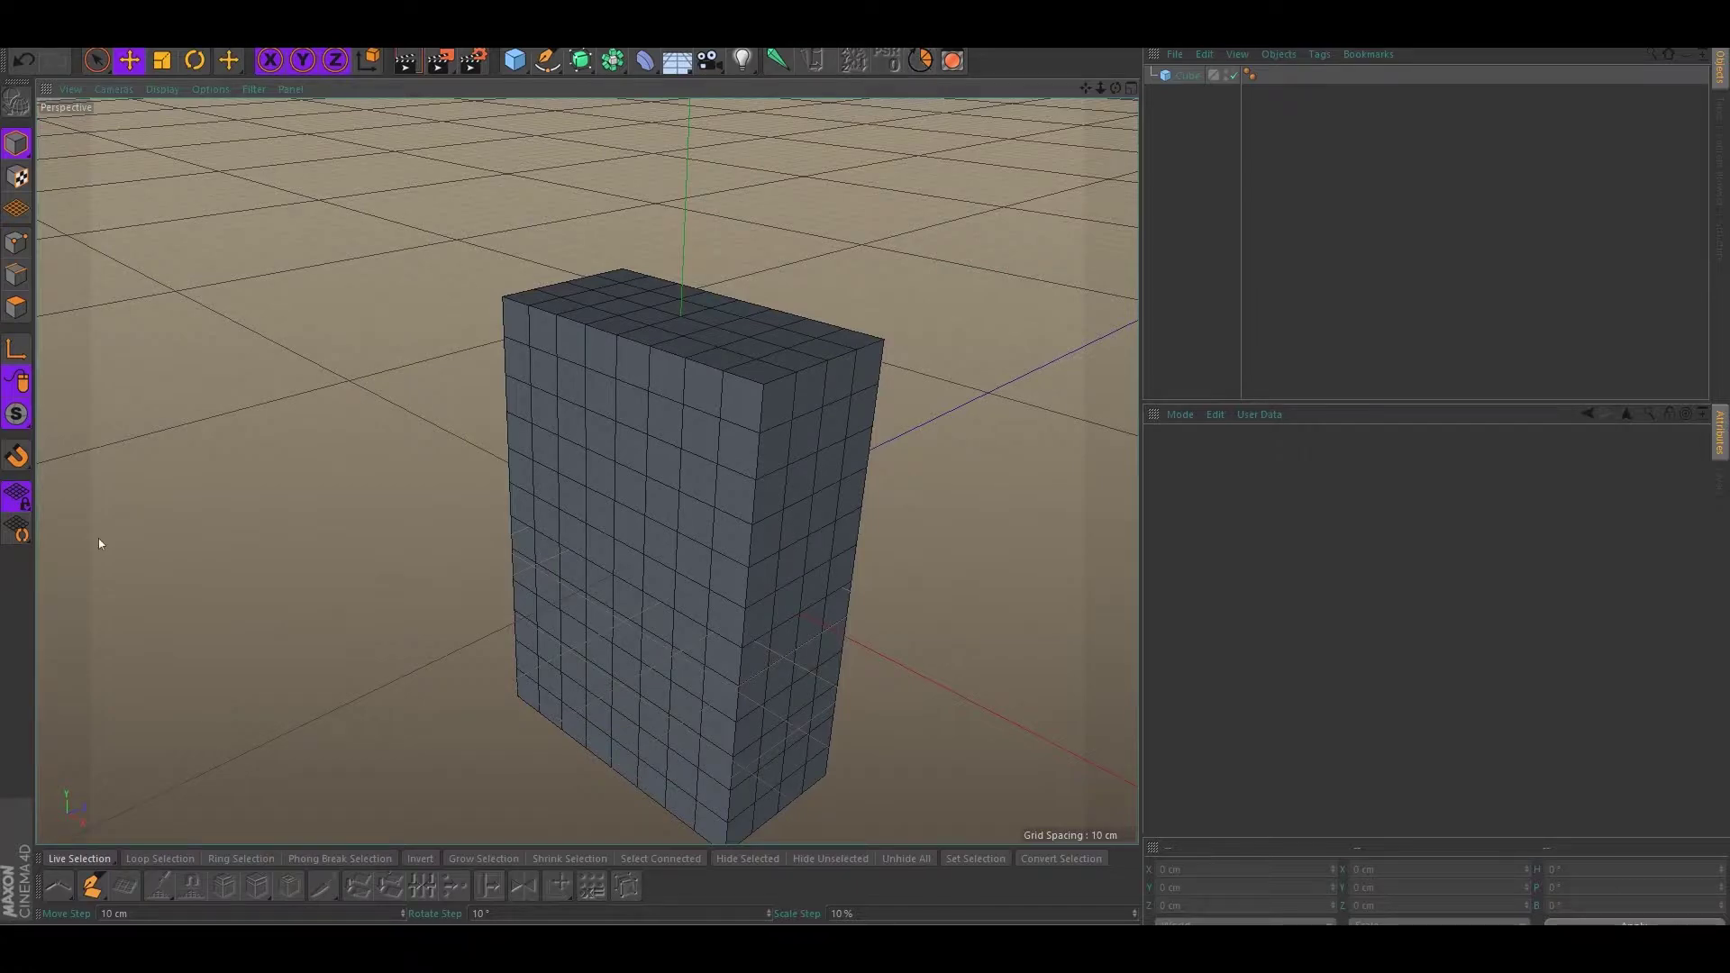
pyautogui.moveTo(132, 914); pyautogui.dragTo(85, 914)
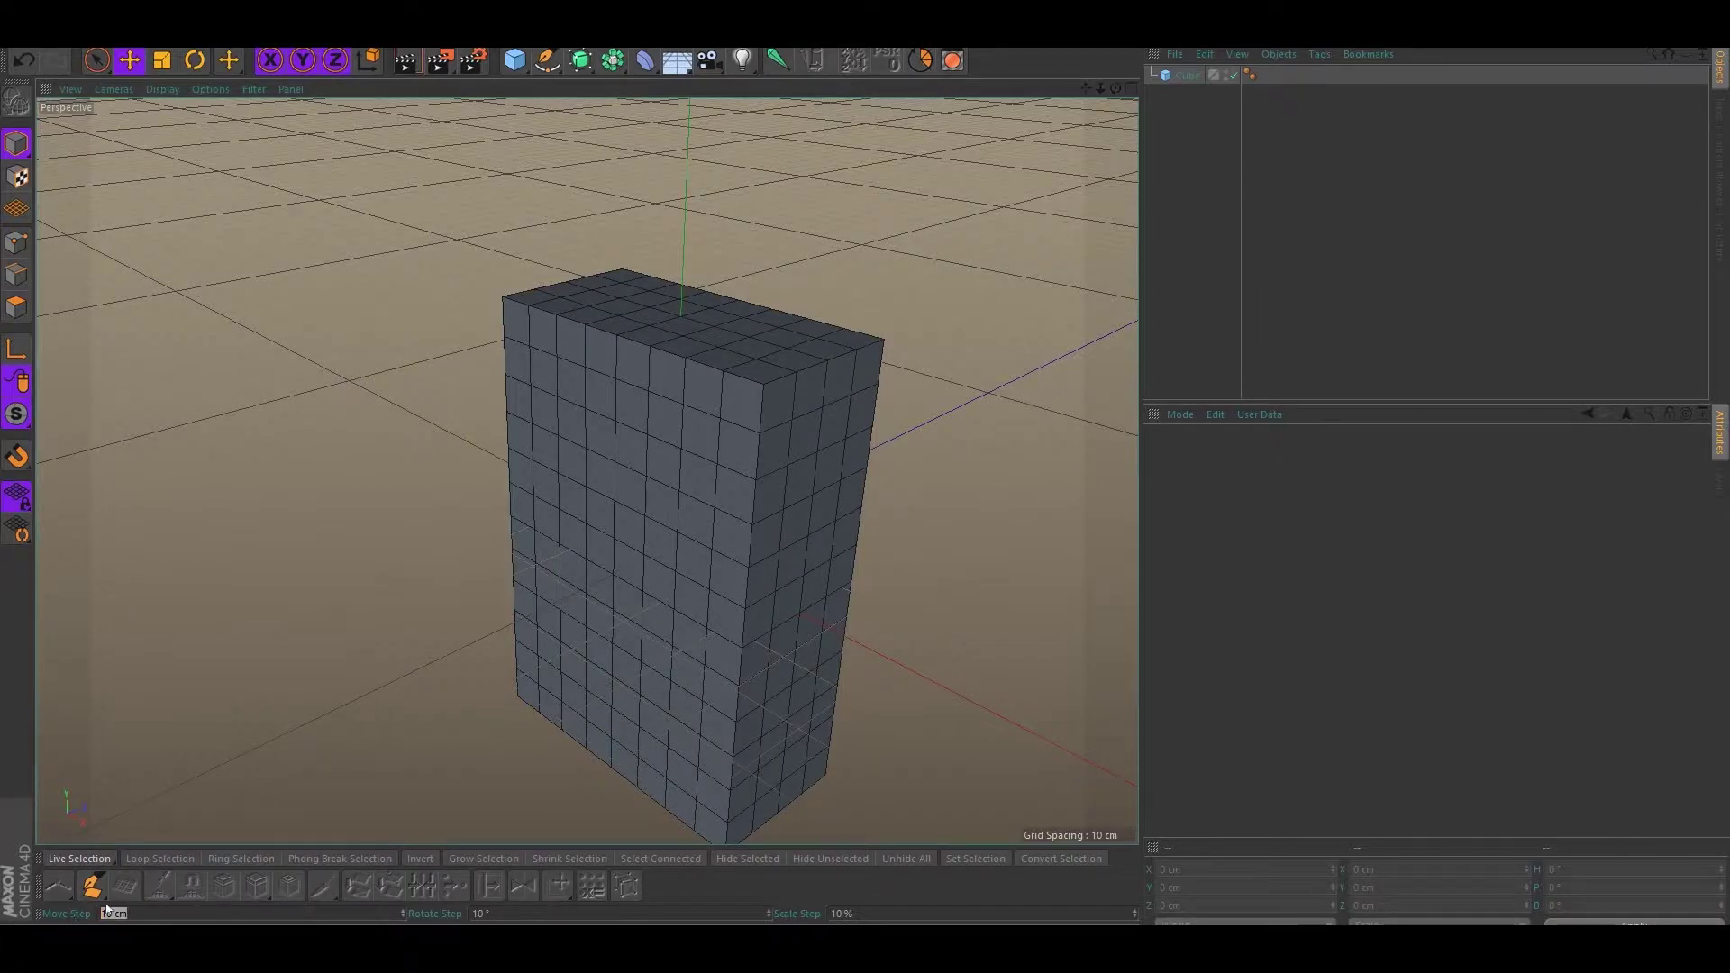
pyautogui.click(140, 914)
pyautogui.moveTo(146, 913); pyautogui.dragTo(103, 913)
pyautogui.write('3')
pyautogui.press('Return')
pyautogui.moveTo(126, 914); pyautogui.dragTo(56, 919)
pyautogui.write('3.124')
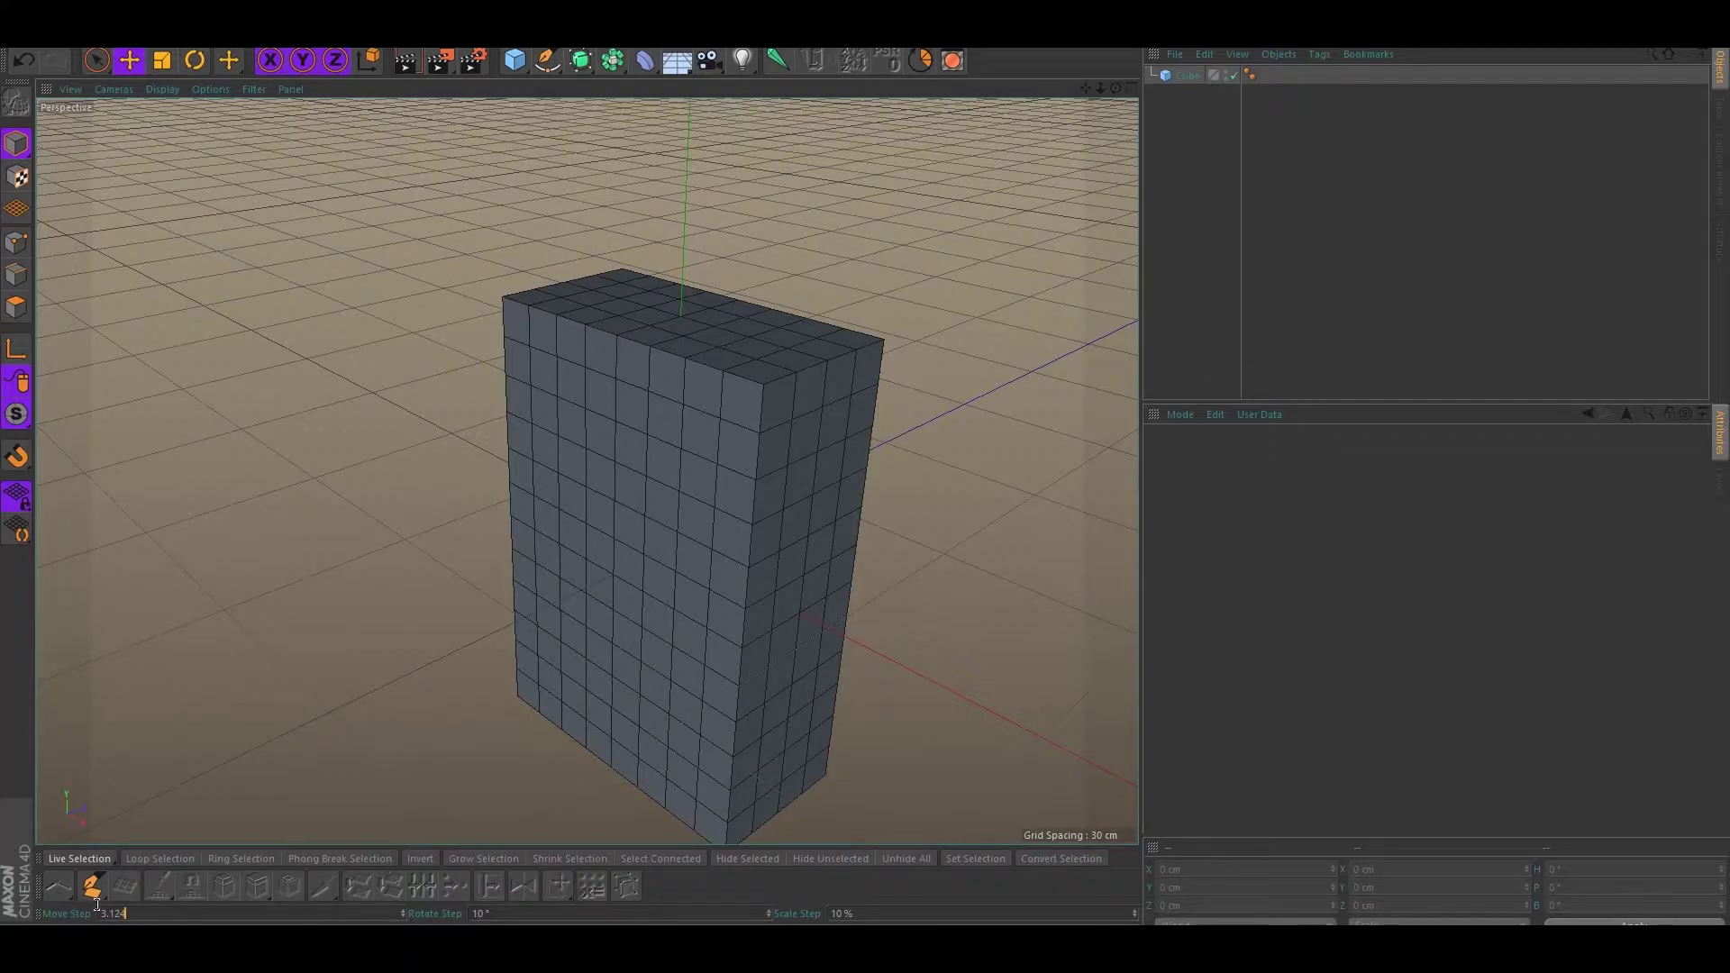
pyautogui.press('BackSpace')
pyautogui.write('5')
# Enable quantizing so that movements follow the set step increments
pyautogui.keyDown('alt'); pyautogui.moveTo(172, 685); pyautogui.dragTo(291, 562); pyautogui.keyUp('alt')
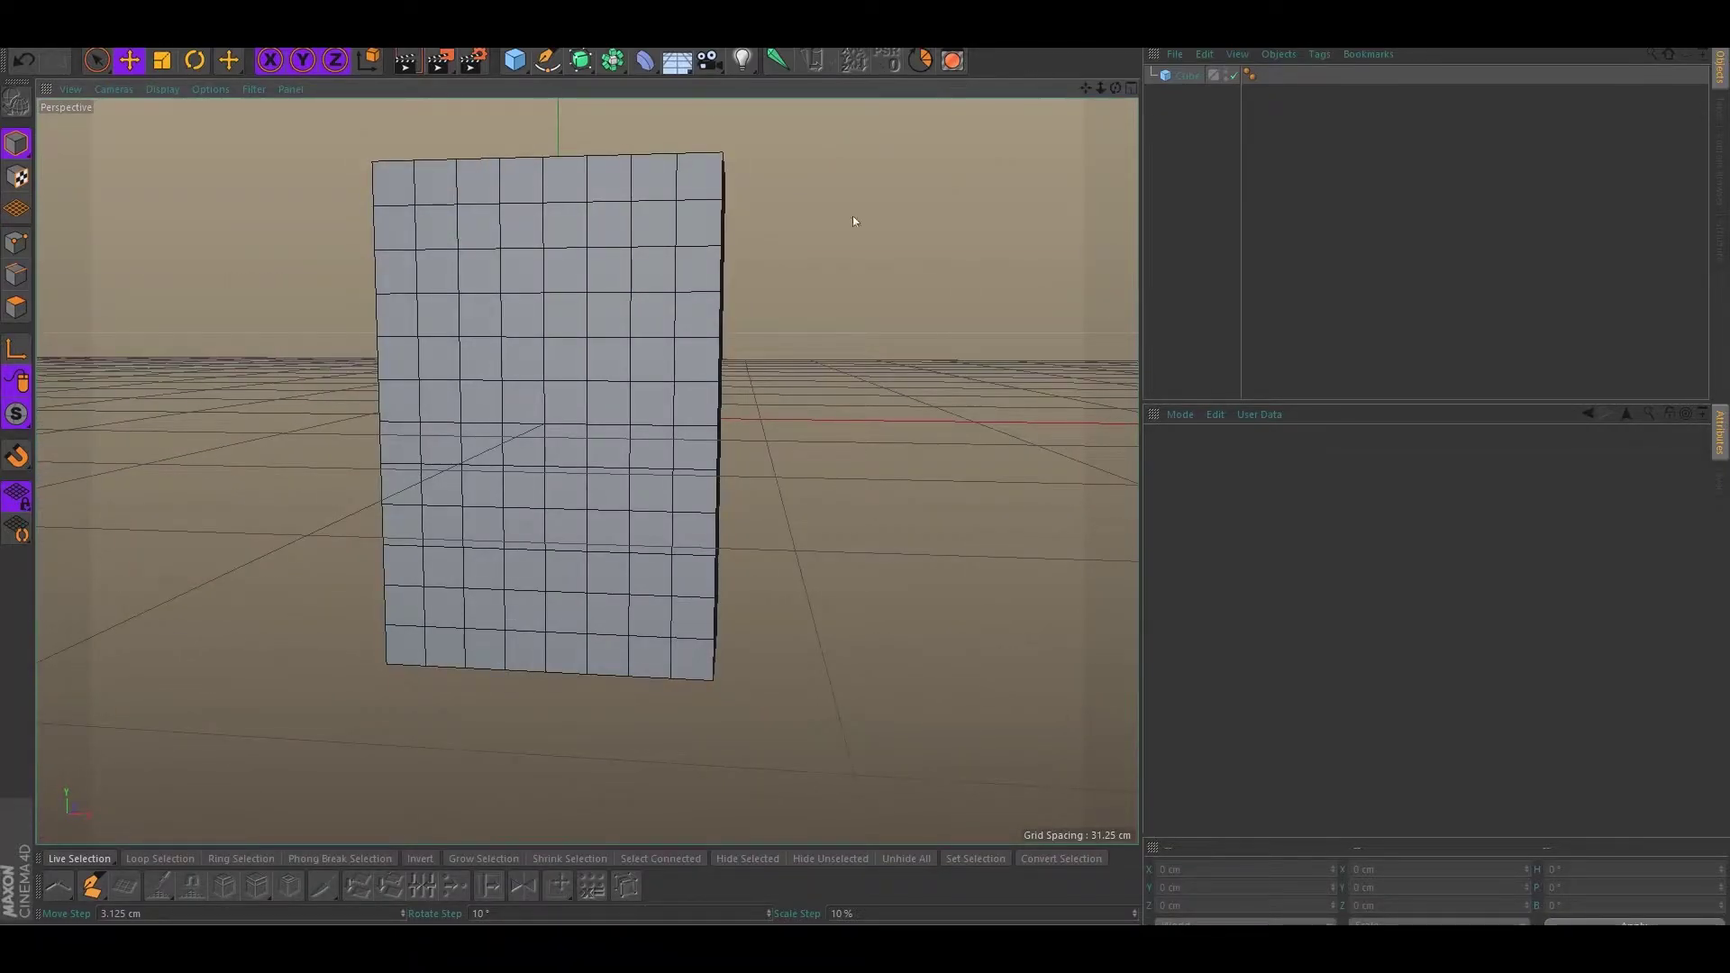
pyautogui.keyDown('alt'); pyautogui.moveTo(159, 588); pyautogui.dragTo(245, 645, button='middle'); pyautogui.keyUp('alt')
pyautogui.keyDown('alt'); pyautogui.moveTo(325, 591); pyautogui.dragTo(221, 572); pyautogui.keyUp('alt')
pyautogui.click(919, 60)
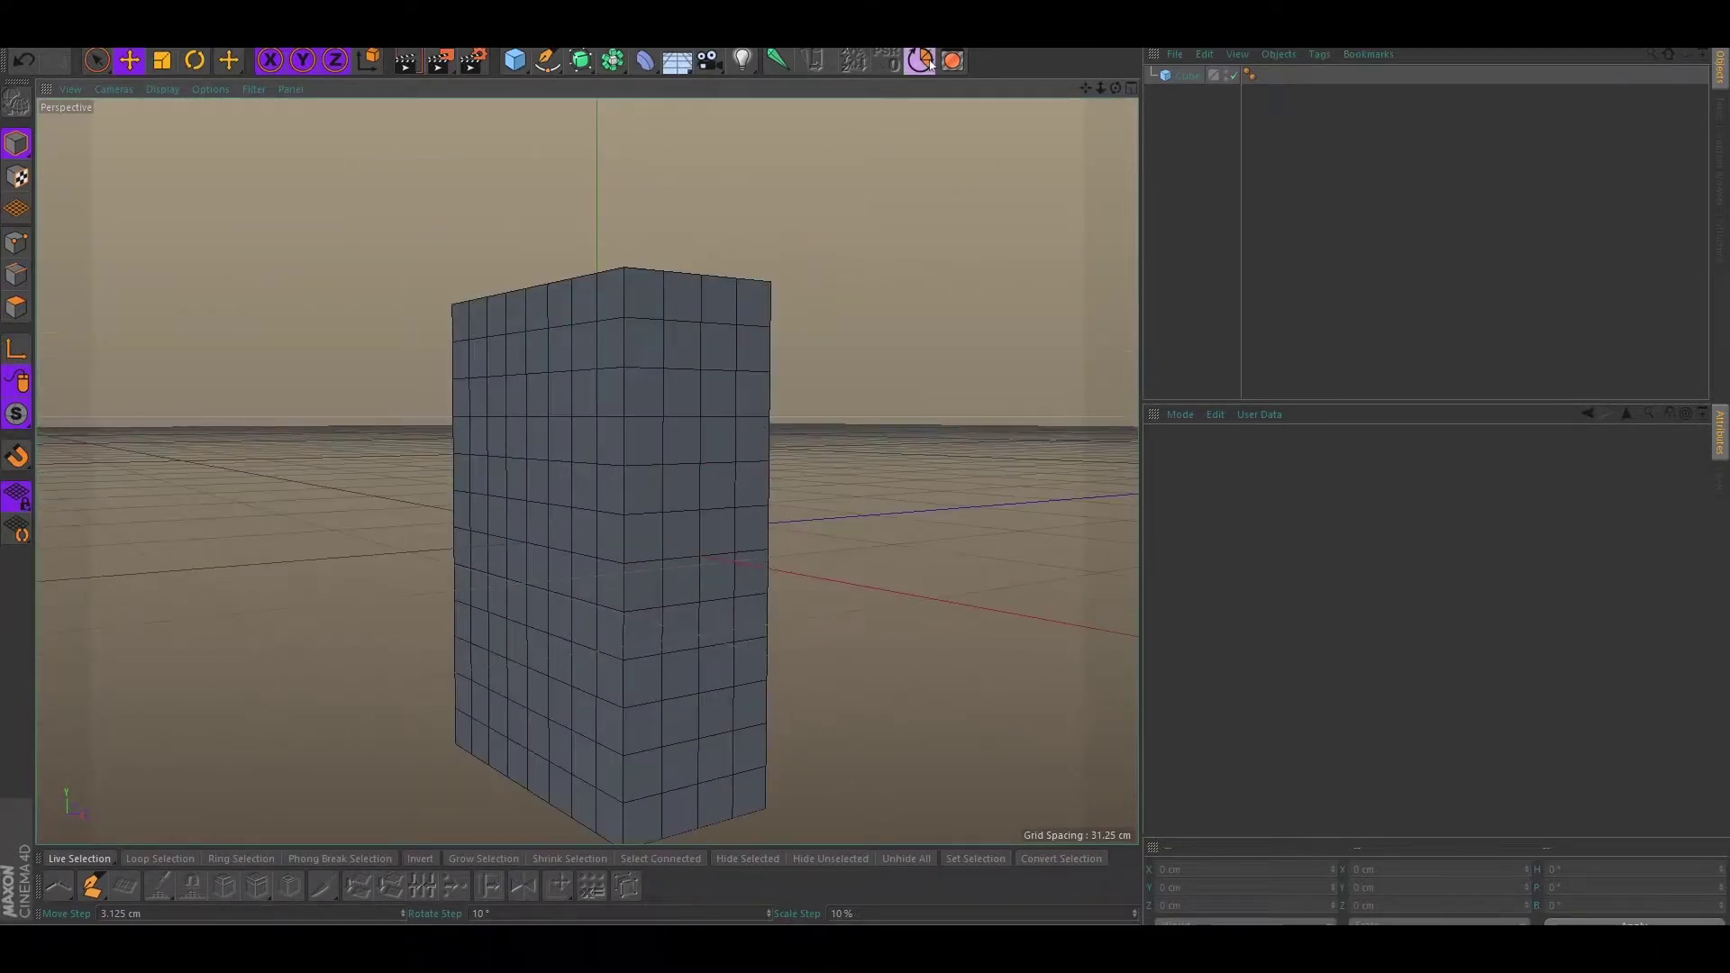
pyautogui.keyDown('alt'); pyautogui.moveTo(400, 290); pyautogui.dragTo(474, 300); pyautogui.keyUp('alt')
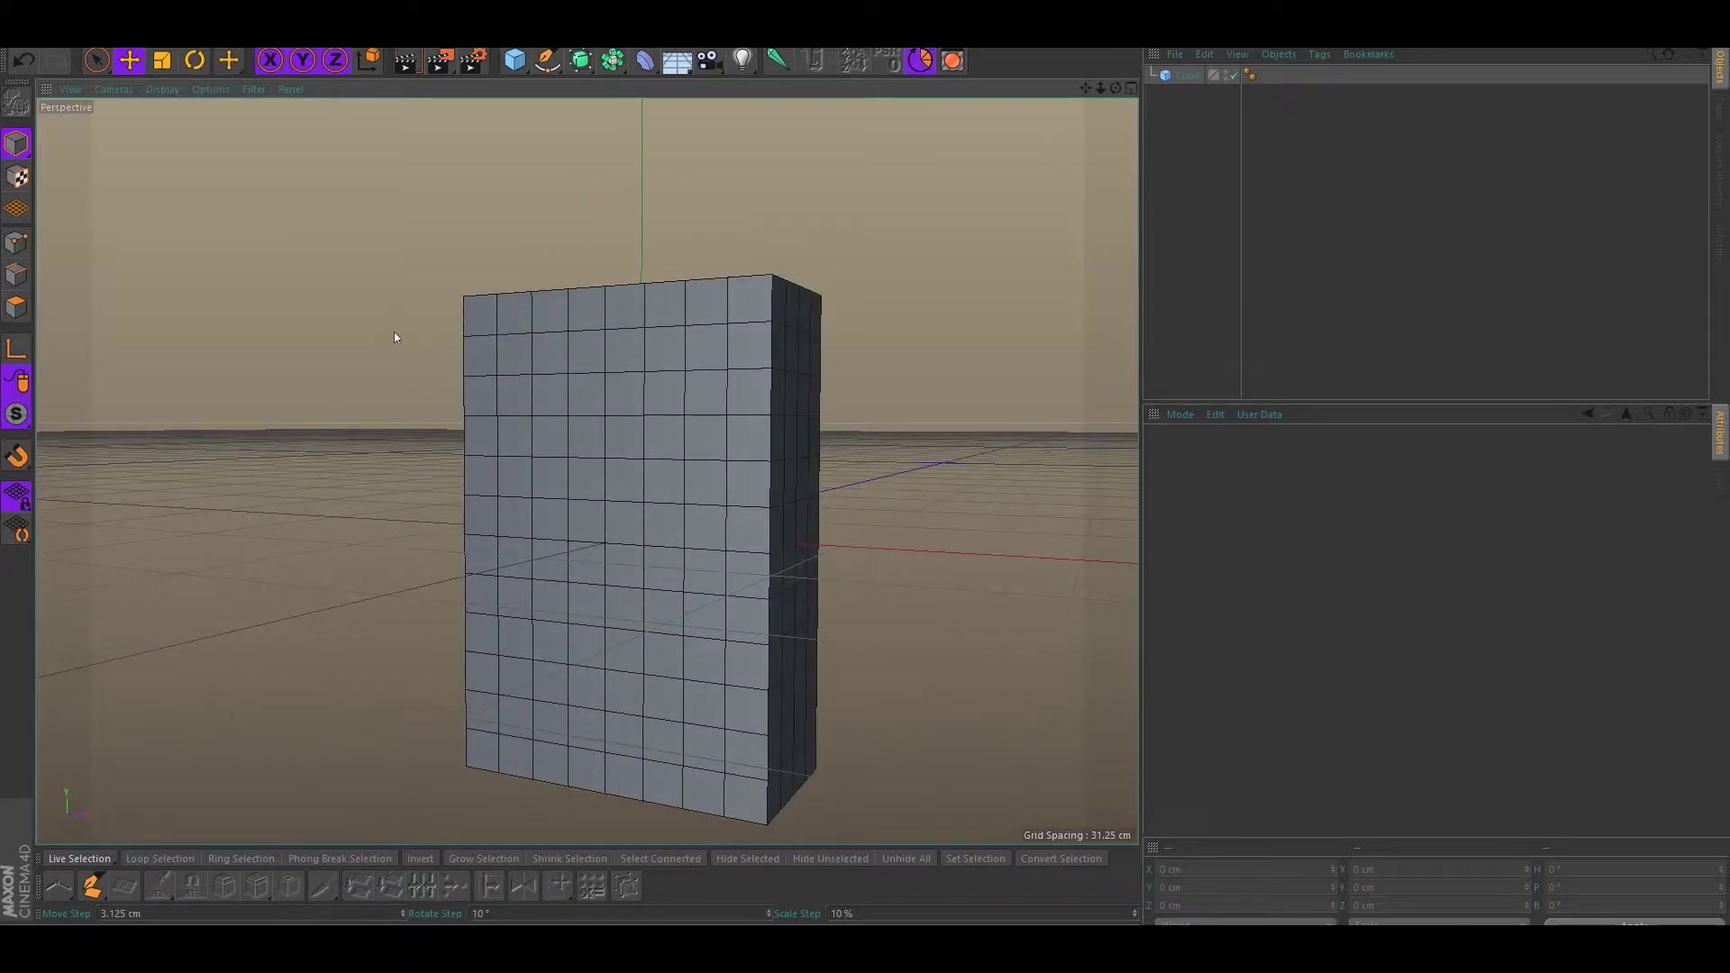
# Switch to the Front view and display the cube there with Gouraud shading
pyautogui.middleClick(436, 278)
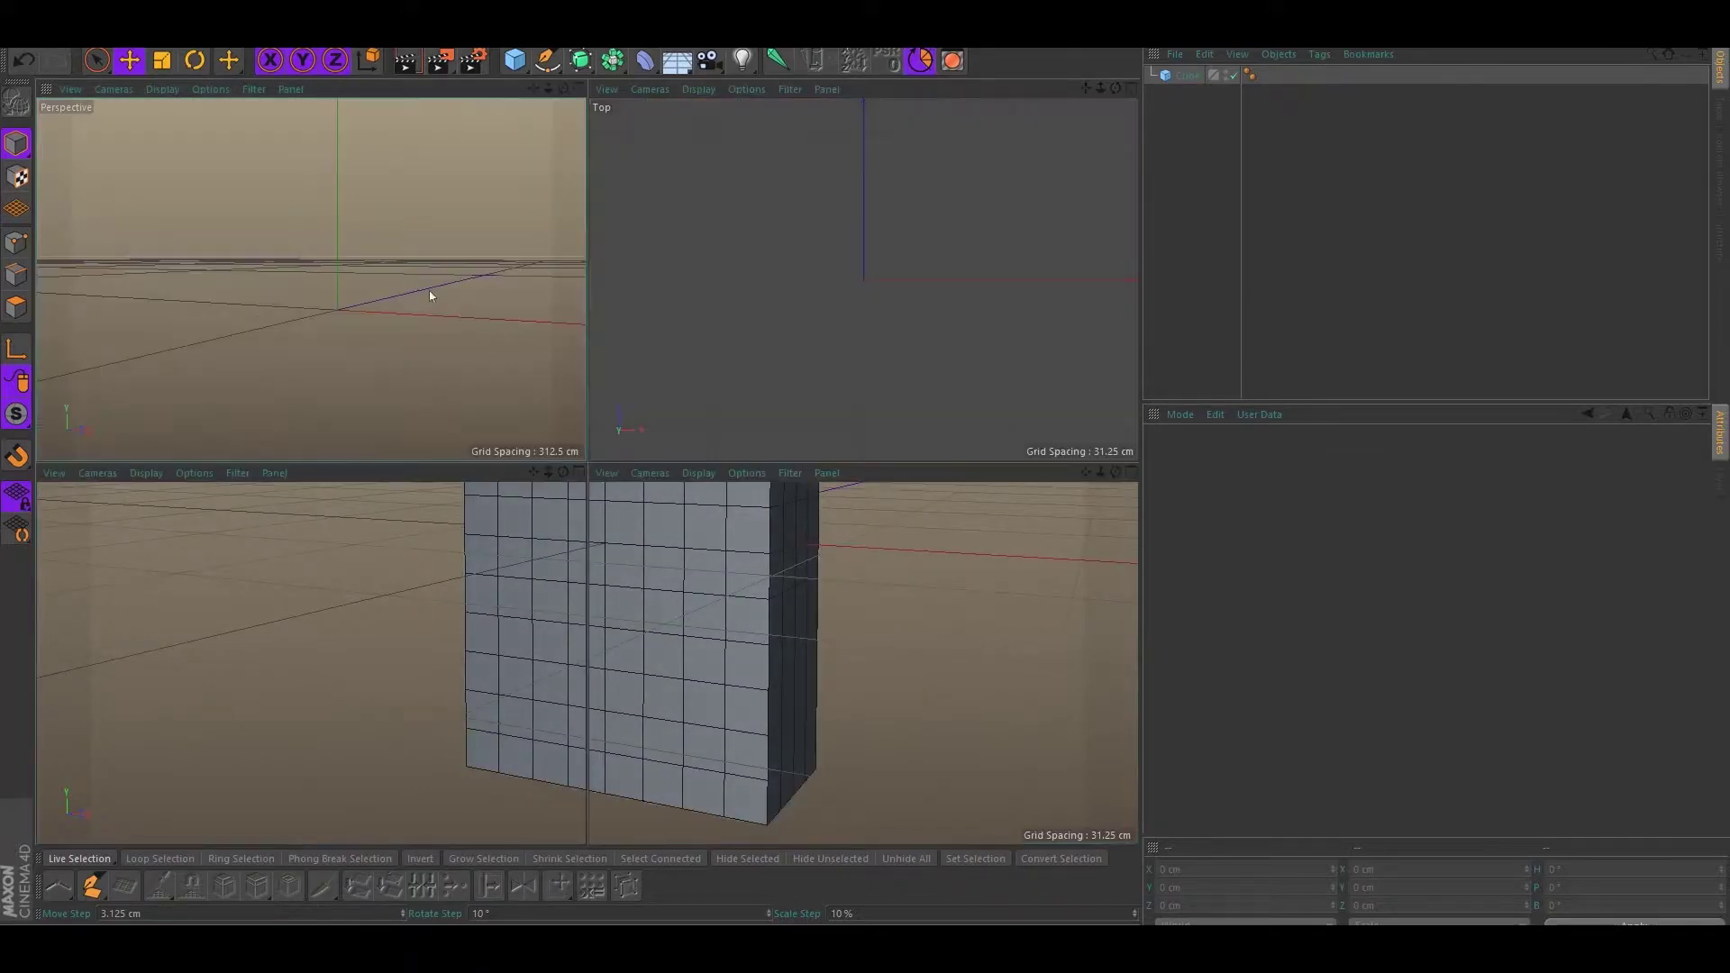
pyautogui.middleClick(760, 574)
pyautogui.scroll(5, 664, 436)
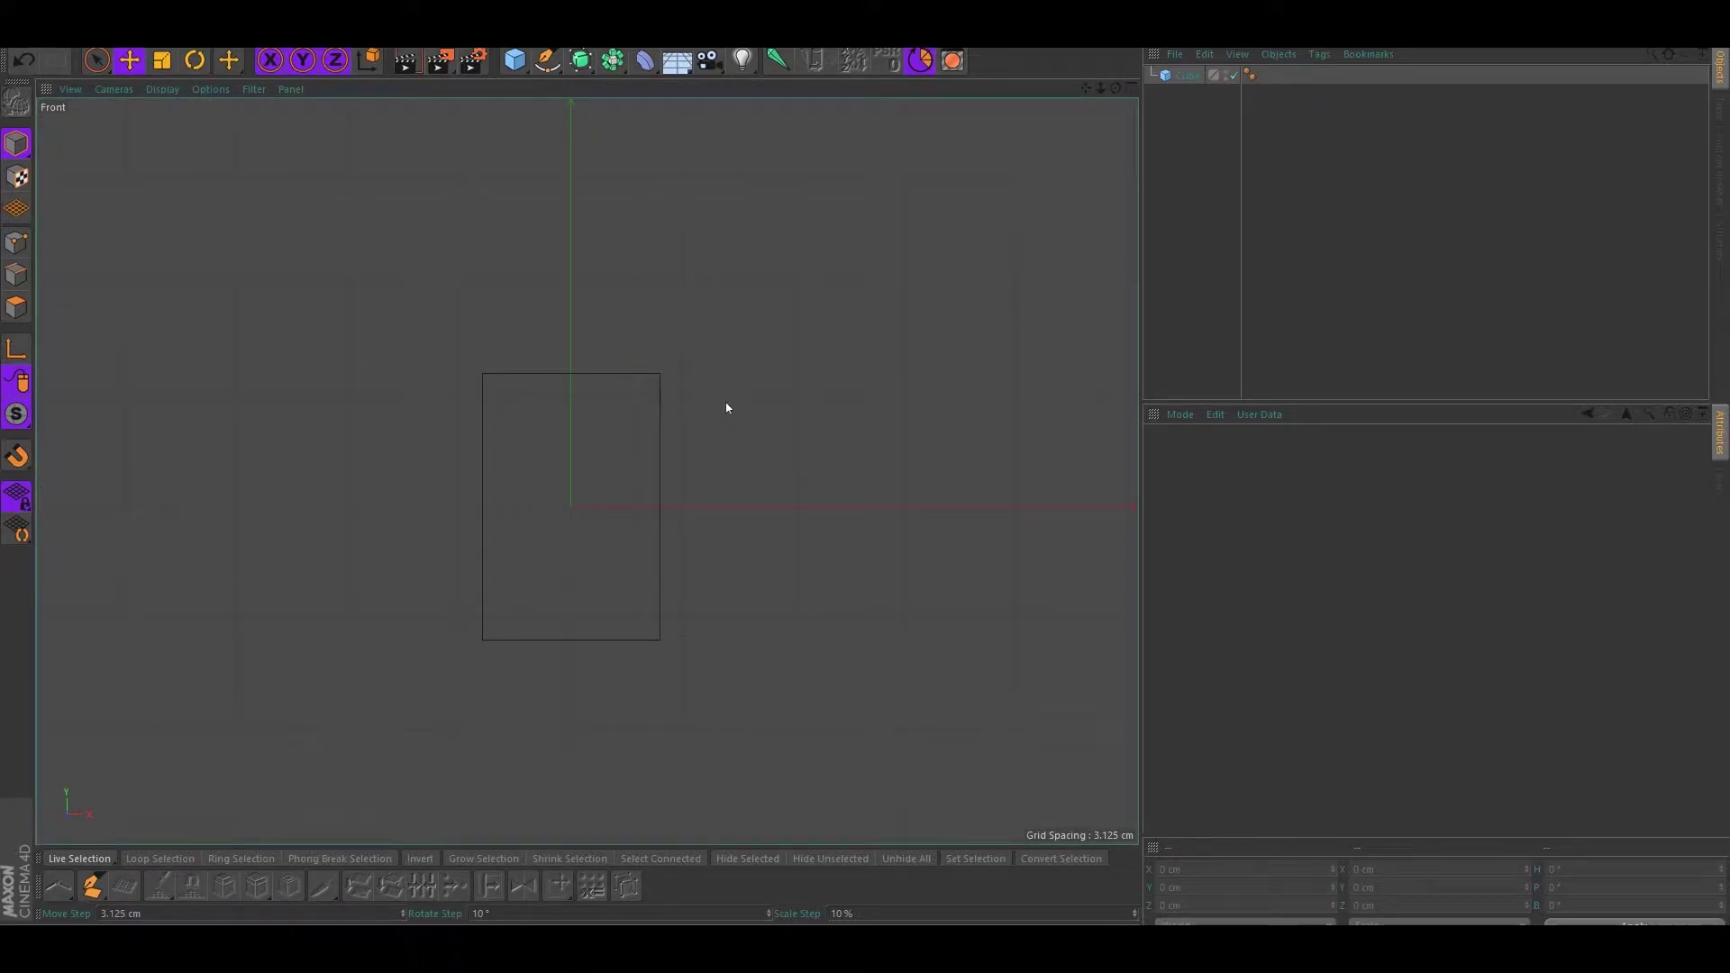
pyautogui.press('n')
pyautogui.press('a')
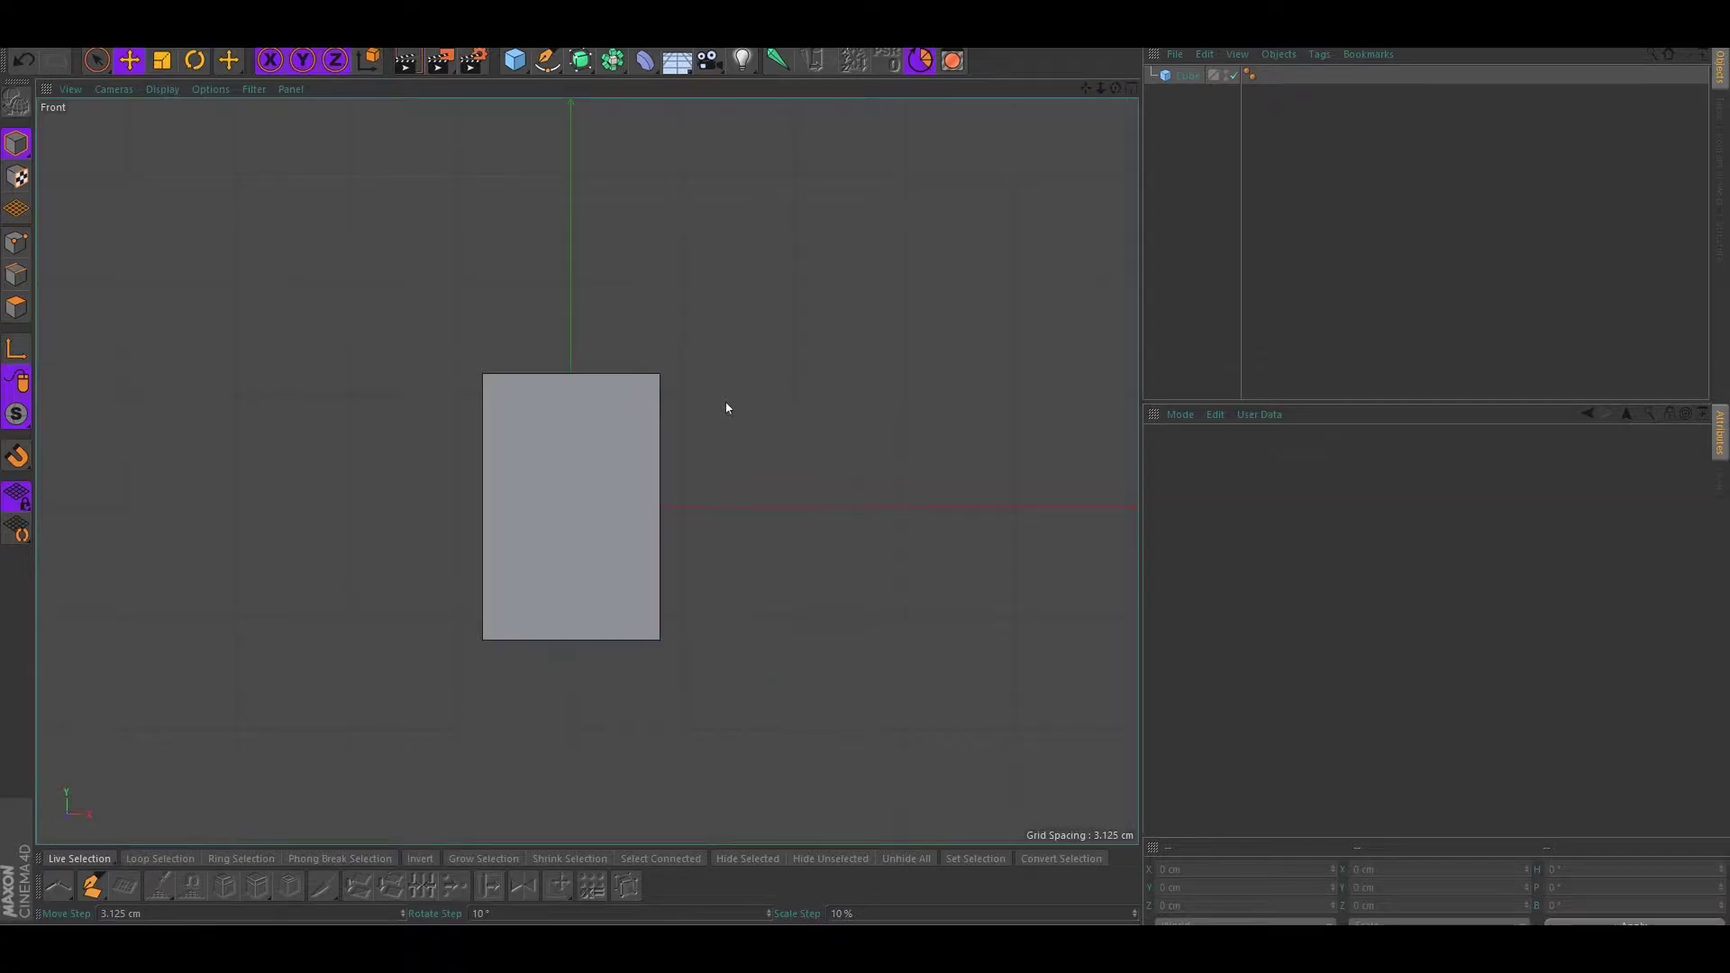
pyautogui.scroll(3, 699, 383)
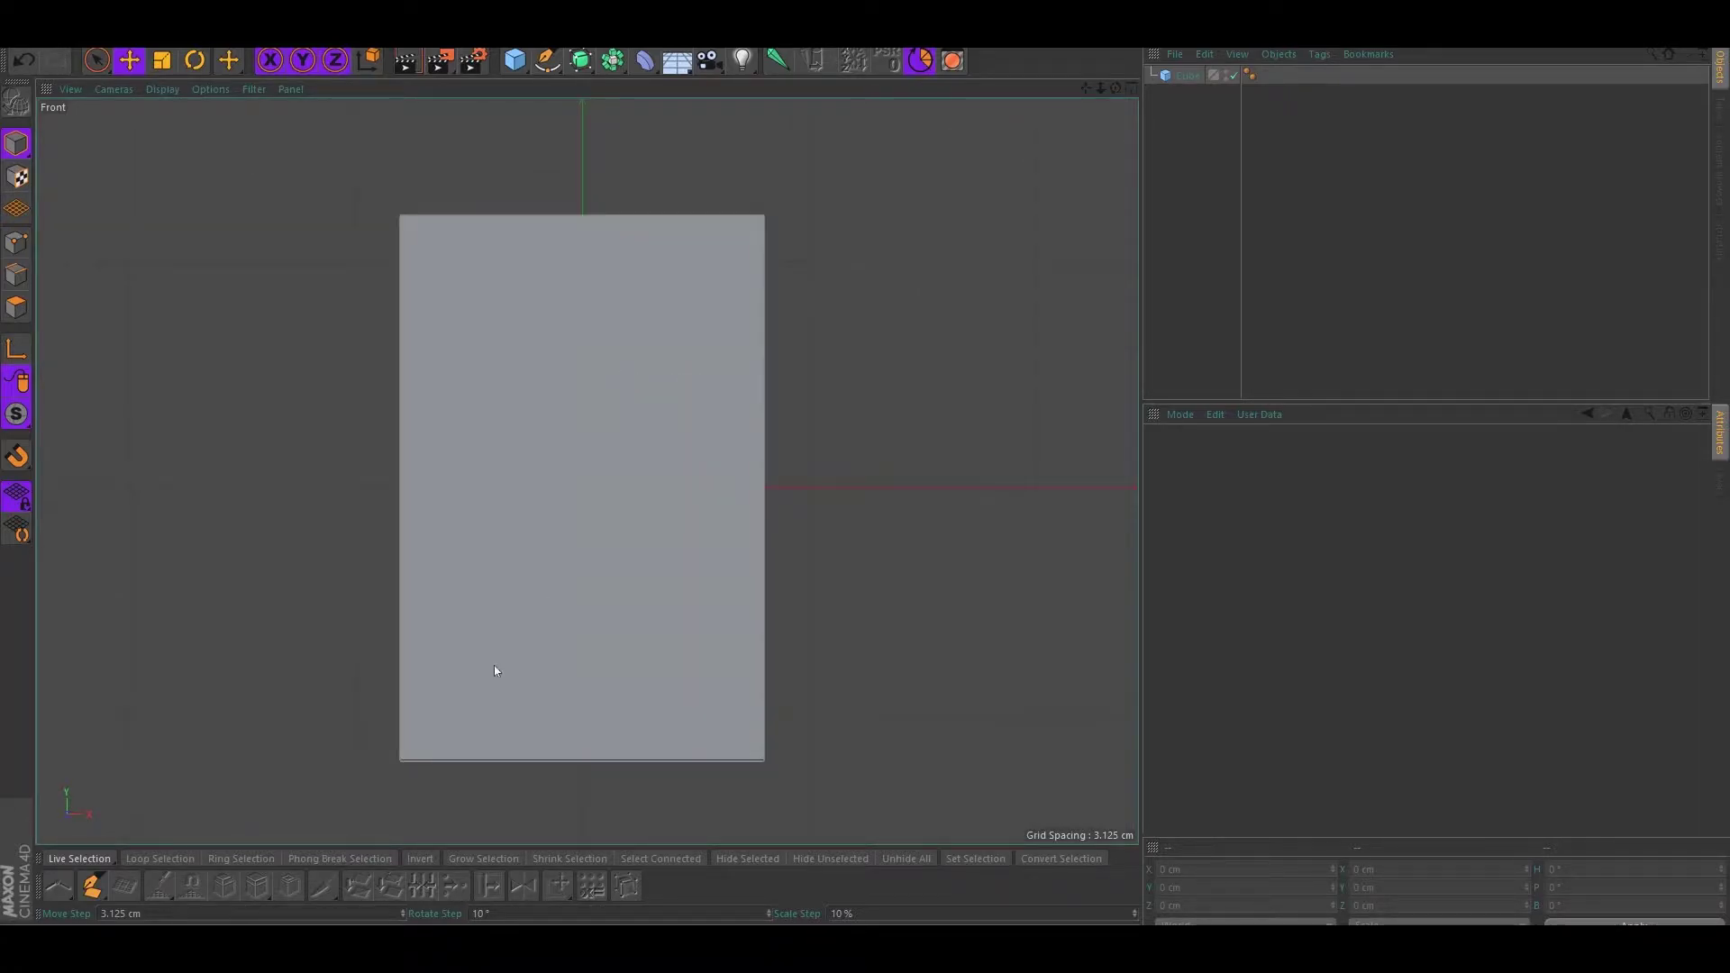
# Raise the cube to a Y position of 37.5 cm in the Front view so its base sits on the origin
pyautogui.scroll(-4, 532, 577)
pyautogui.click(541, 478)
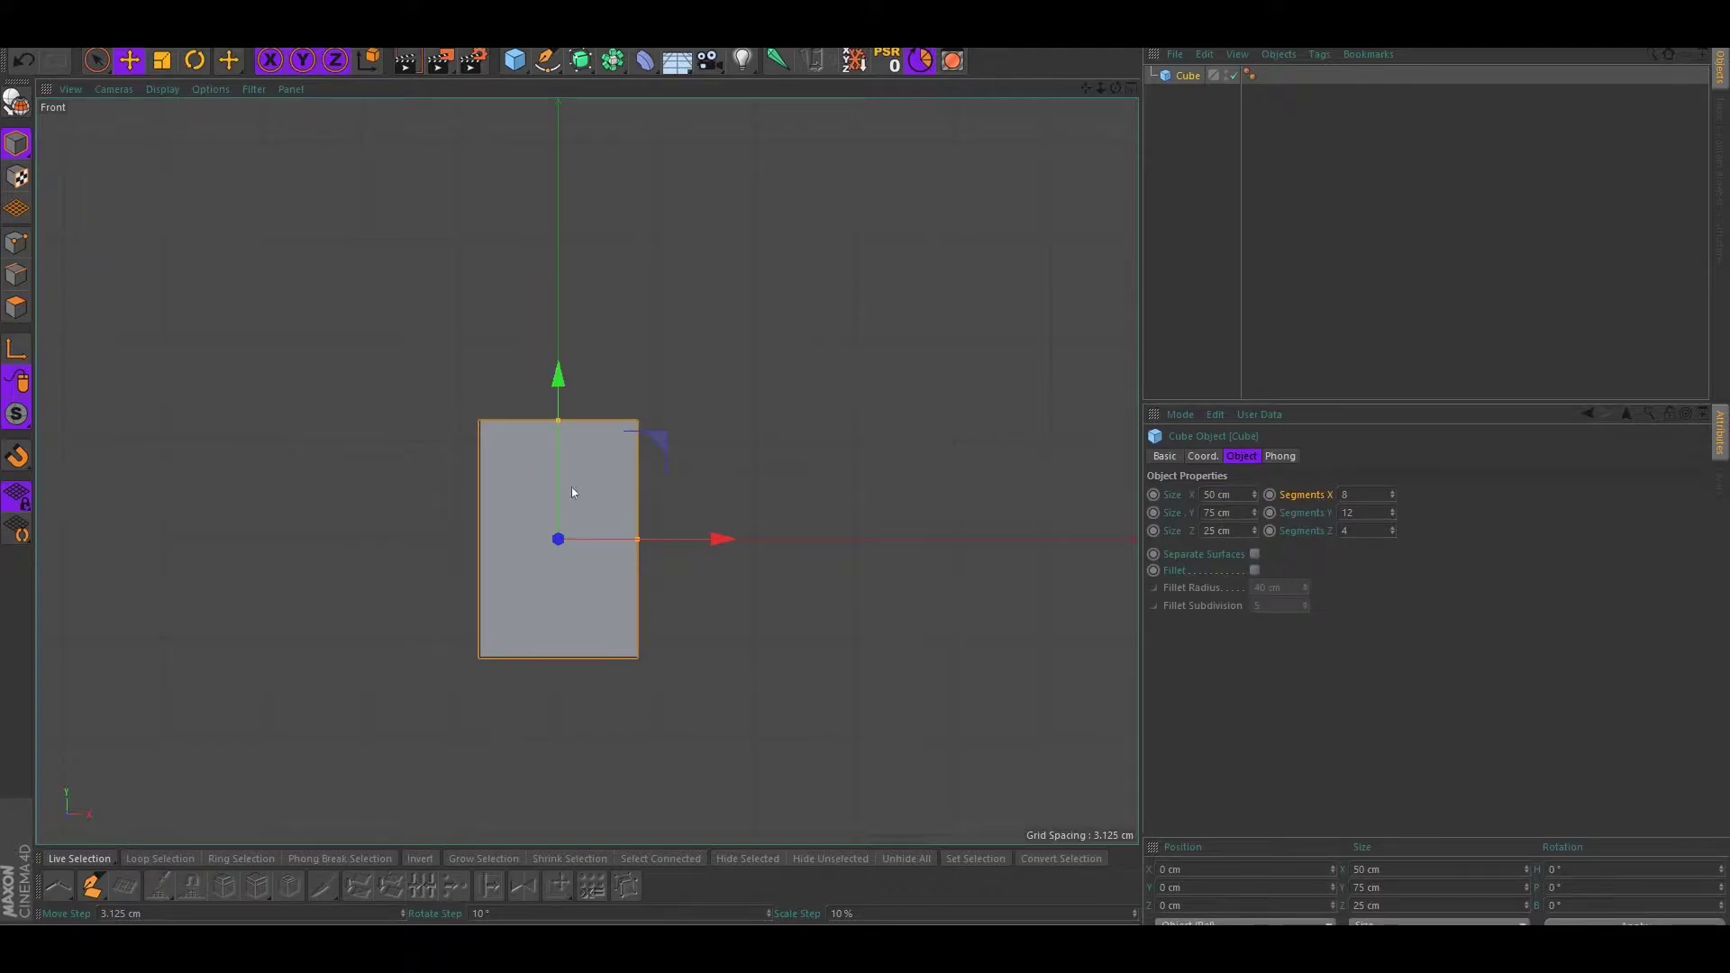
pyautogui.scroll(2, 425, 576)
pyautogui.scroll(1, 426, 577)
pyautogui.moveTo(669, 489); pyautogui.dragTo(674, 276)
pyautogui.click(785, 539)
pyautogui.moveTo(784, 538)
pyautogui.keyDown('alt'); pyautogui.mouseDown(button='right')
pyautogui.moveTo(990, 505)
pyautogui.moveTo(647, 540)
pyautogui.mouseUp(button='right'); pyautogui.keyUp('alt')
# Switch to the Perspective view and inspect the raised cube from several angles
pyautogui.middleClick(669, 500)
pyautogui.middleClick(450, 355)
pyautogui.keyDown('alt'); pyautogui.moveTo(560, 474); pyautogui.dragTo(662, 575, button='middle'); pyautogui.keyUp('alt')
pyautogui.moveTo(648, 534)
pyautogui.keyDown('alt'); pyautogui.mouseDown()
pyautogui.moveTo(592, 570)
pyautogui.moveTo(656, 565)
pyautogui.mouseUp(); pyautogui.keyUp('alt')
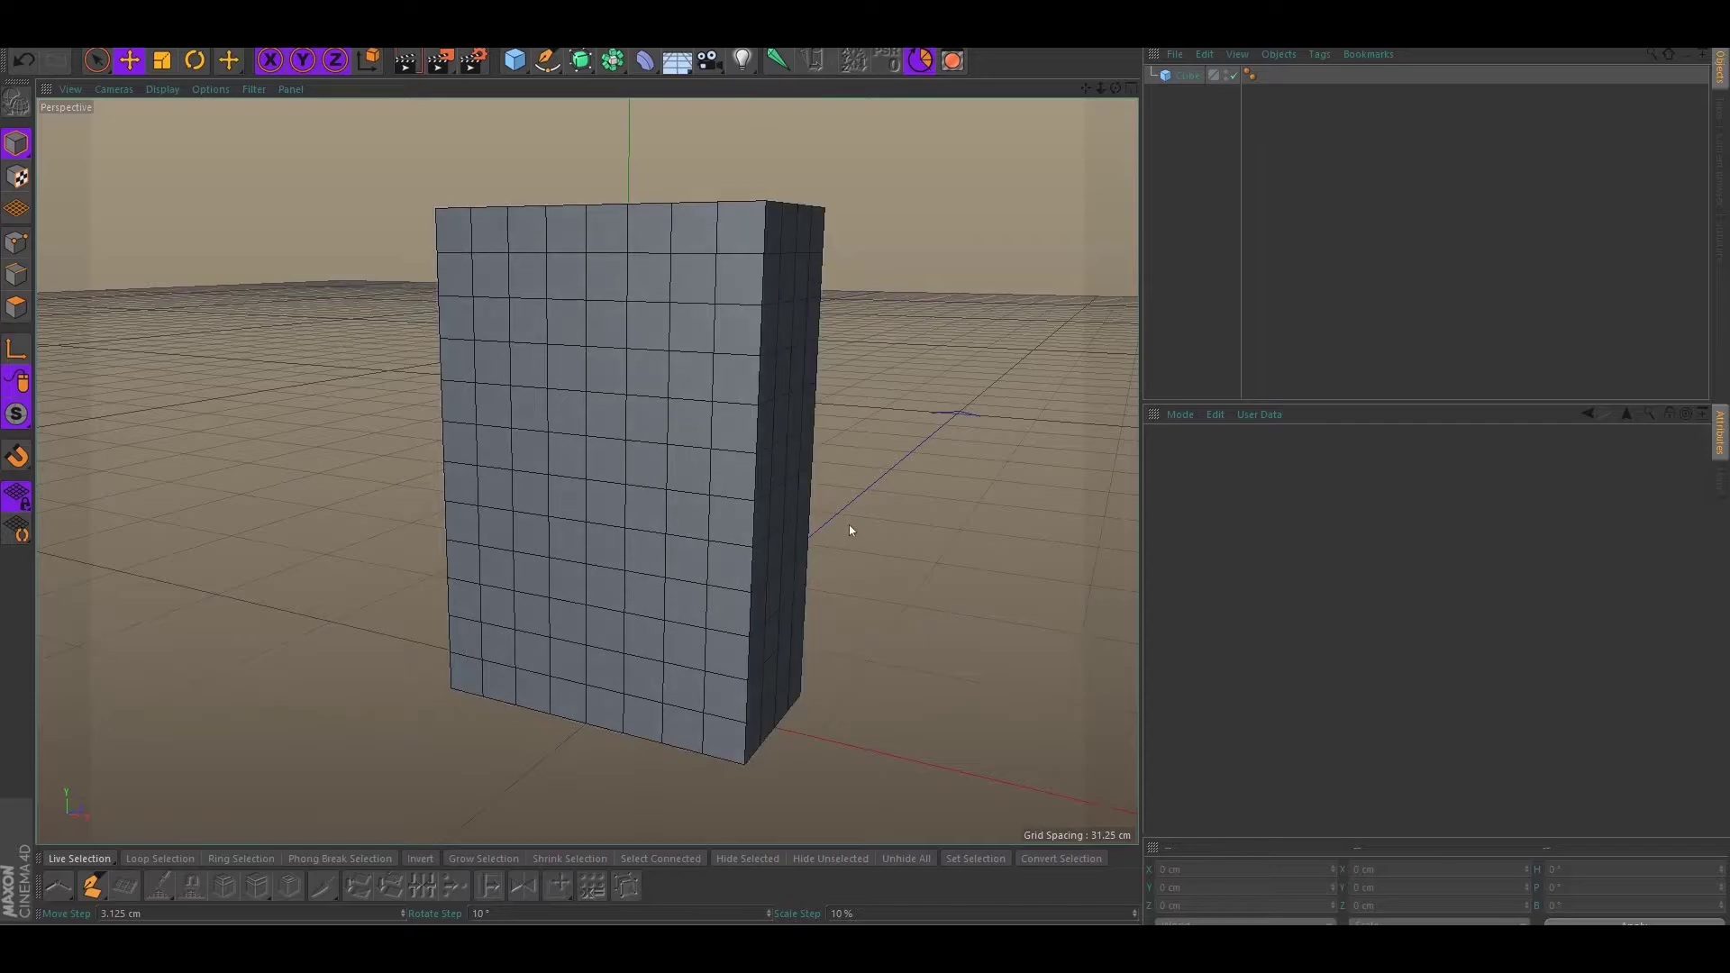
pyautogui.keyDown('alt'); pyautogui.moveTo(848, 525); pyautogui.dragTo(714, 523); pyautogui.keyUp('alt')
pyautogui.click(672, 522)
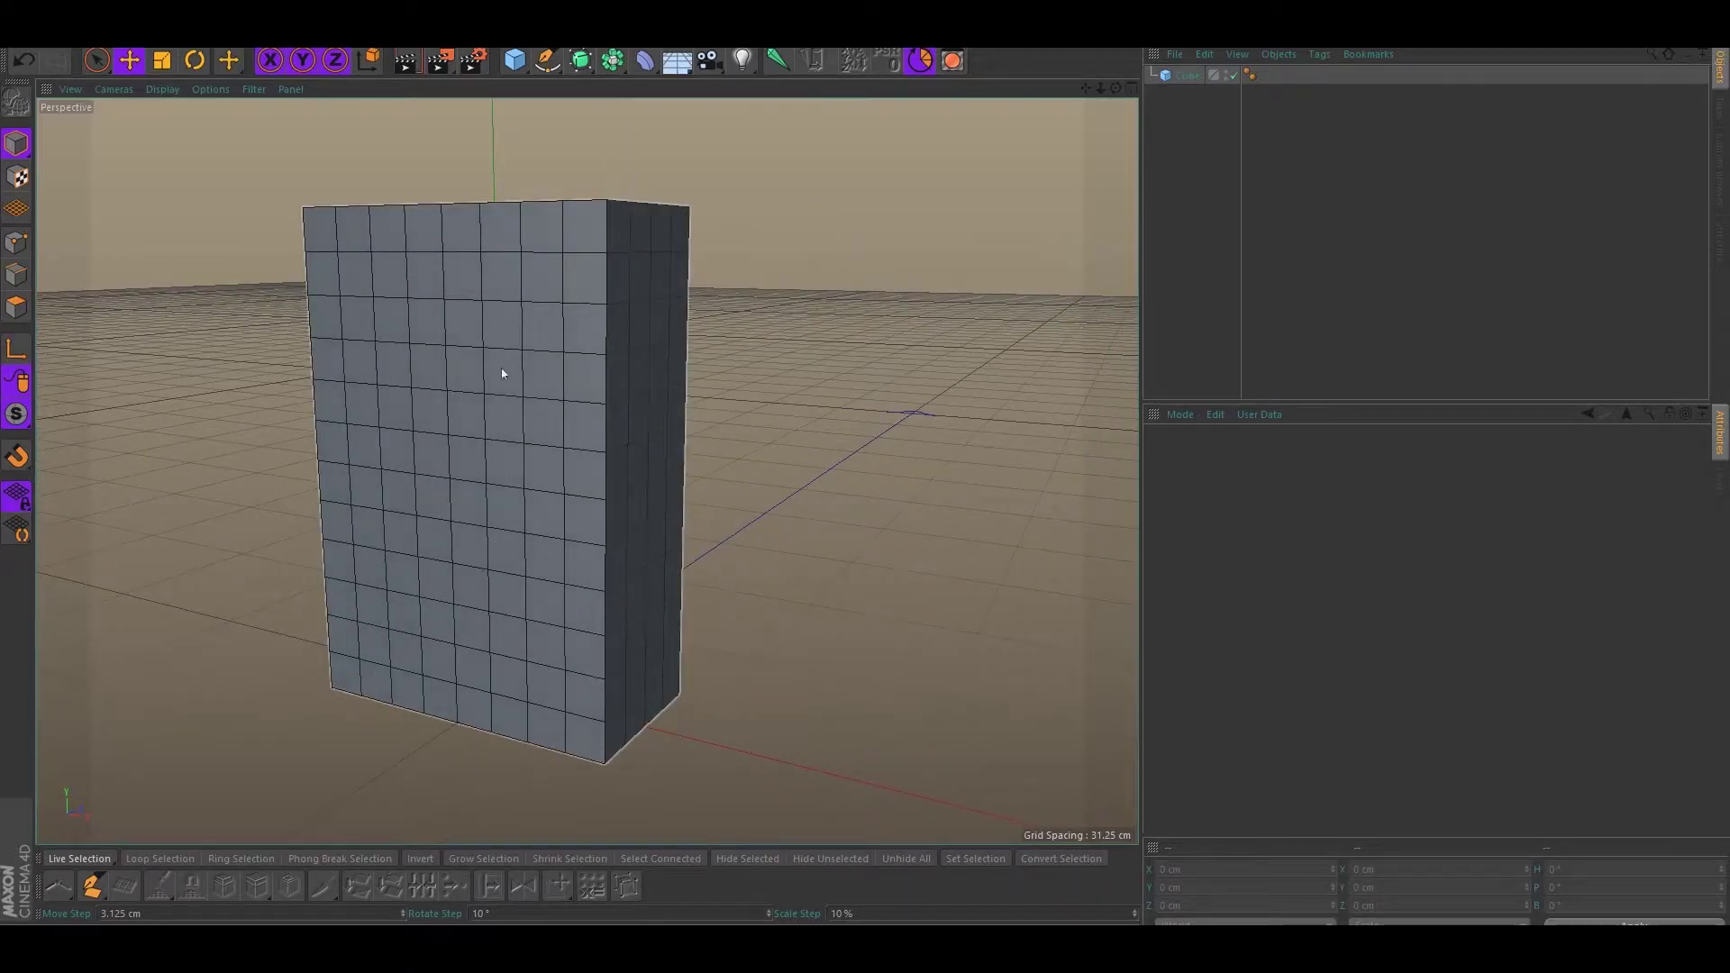
pyautogui.keyDown('alt'); pyautogui.moveTo(451, 444); pyautogui.dragTo(836, 403); pyautogui.keyUp('alt')
# Select the cube and convert it to an editable polygon object
pyautogui.click(1159, 351)
pyautogui.click(475, 472)
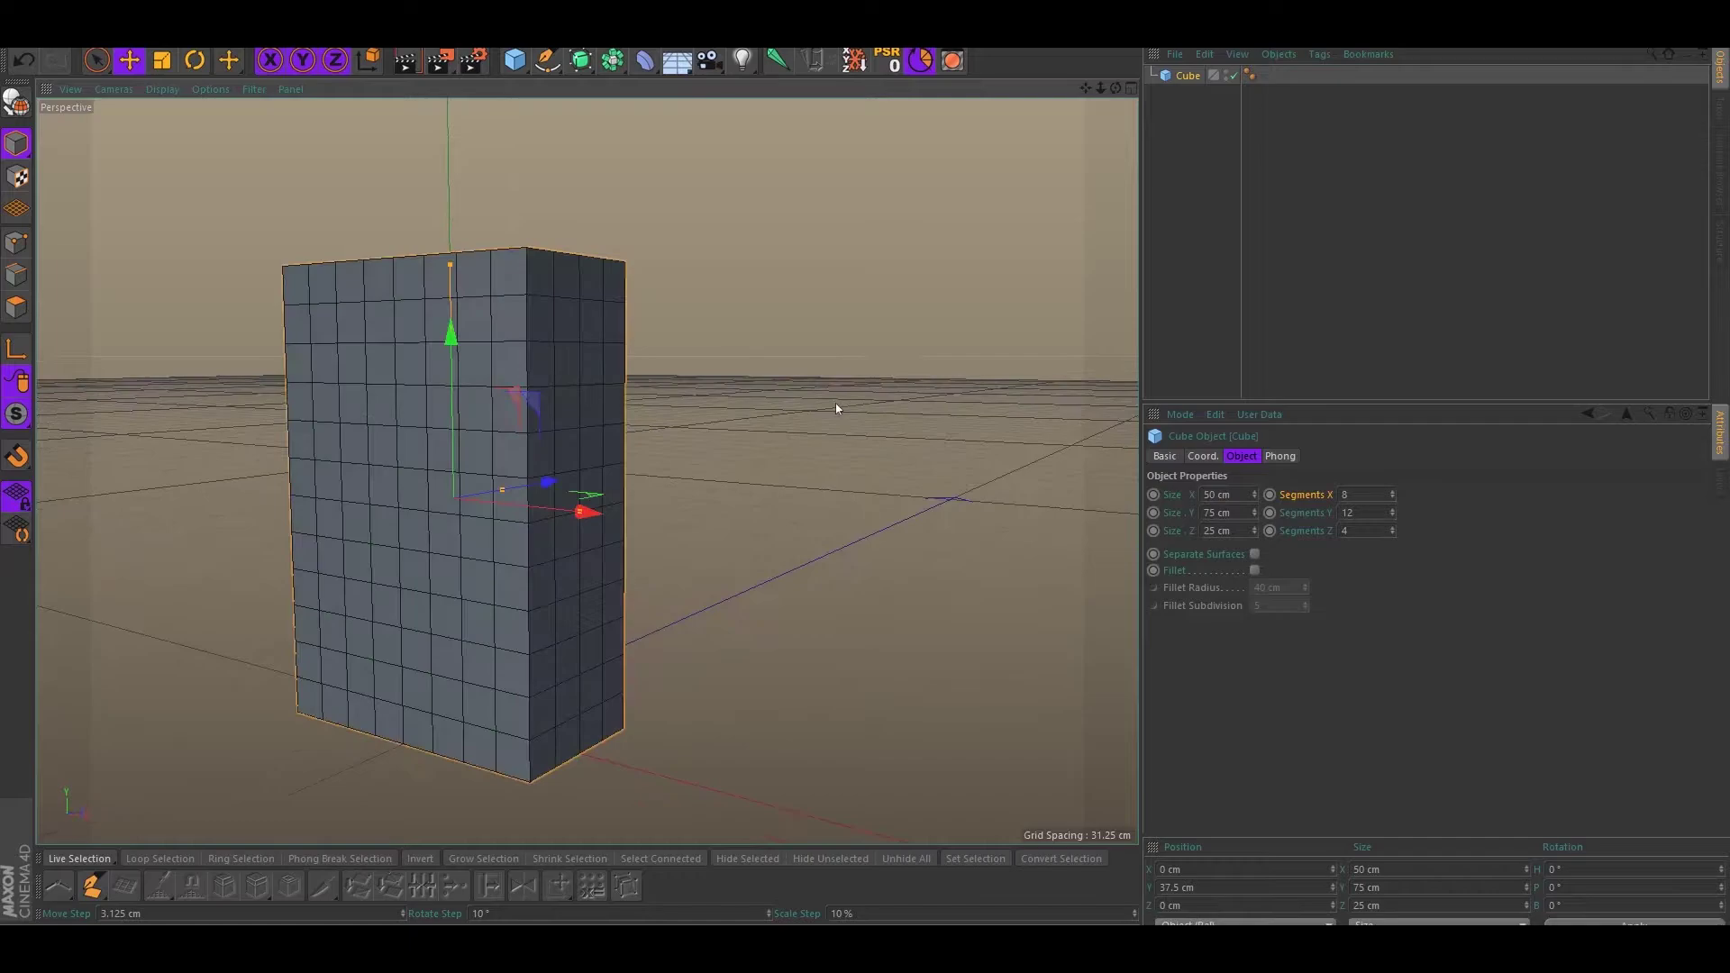
pyautogui.press('c')
pyautogui.click(667, 403)
pyautogui.keyDown('alt'); pyautogui.moveTo(667, 403); pyautogui.dragTo(723, 413, button='middle'); pyautogui.keyUp('alt')
pyautogui.keyDown('alt'); pyautogui.moveTo(723, 413); pyautogui.dragTo(688, 428); pyautogui.keyUp('alt')
pyautogui.click(689, 427)
pyautogui.press('t')
pyautogui.moveTo(772, 472); pyautogui.dragTo(739, 487)
pyautogui.hotkey('ctrl', 'z')
# Add a joint at the world origin, at the centre of the cube's base, and ready it for moving
pyautogui.click(402, 452)
pyautogui.keyDown('alt'); pyautogui.moveTo(402, 454); pyautogui.dragTo(544, 478); pyautogui.keyUp('alt')
pyautogui.keyDown('alt'); pyautogui.moveTo(545, 478); pyautogui.dragTo(740, 487, button='middle'); pyautogui.keyUp('alt')
pyautogui.keyDown('alt'); pyautogui.moveTo(744, 487); pyautogui.dragTo(704, 395); pyautogui.keyUp('alt')
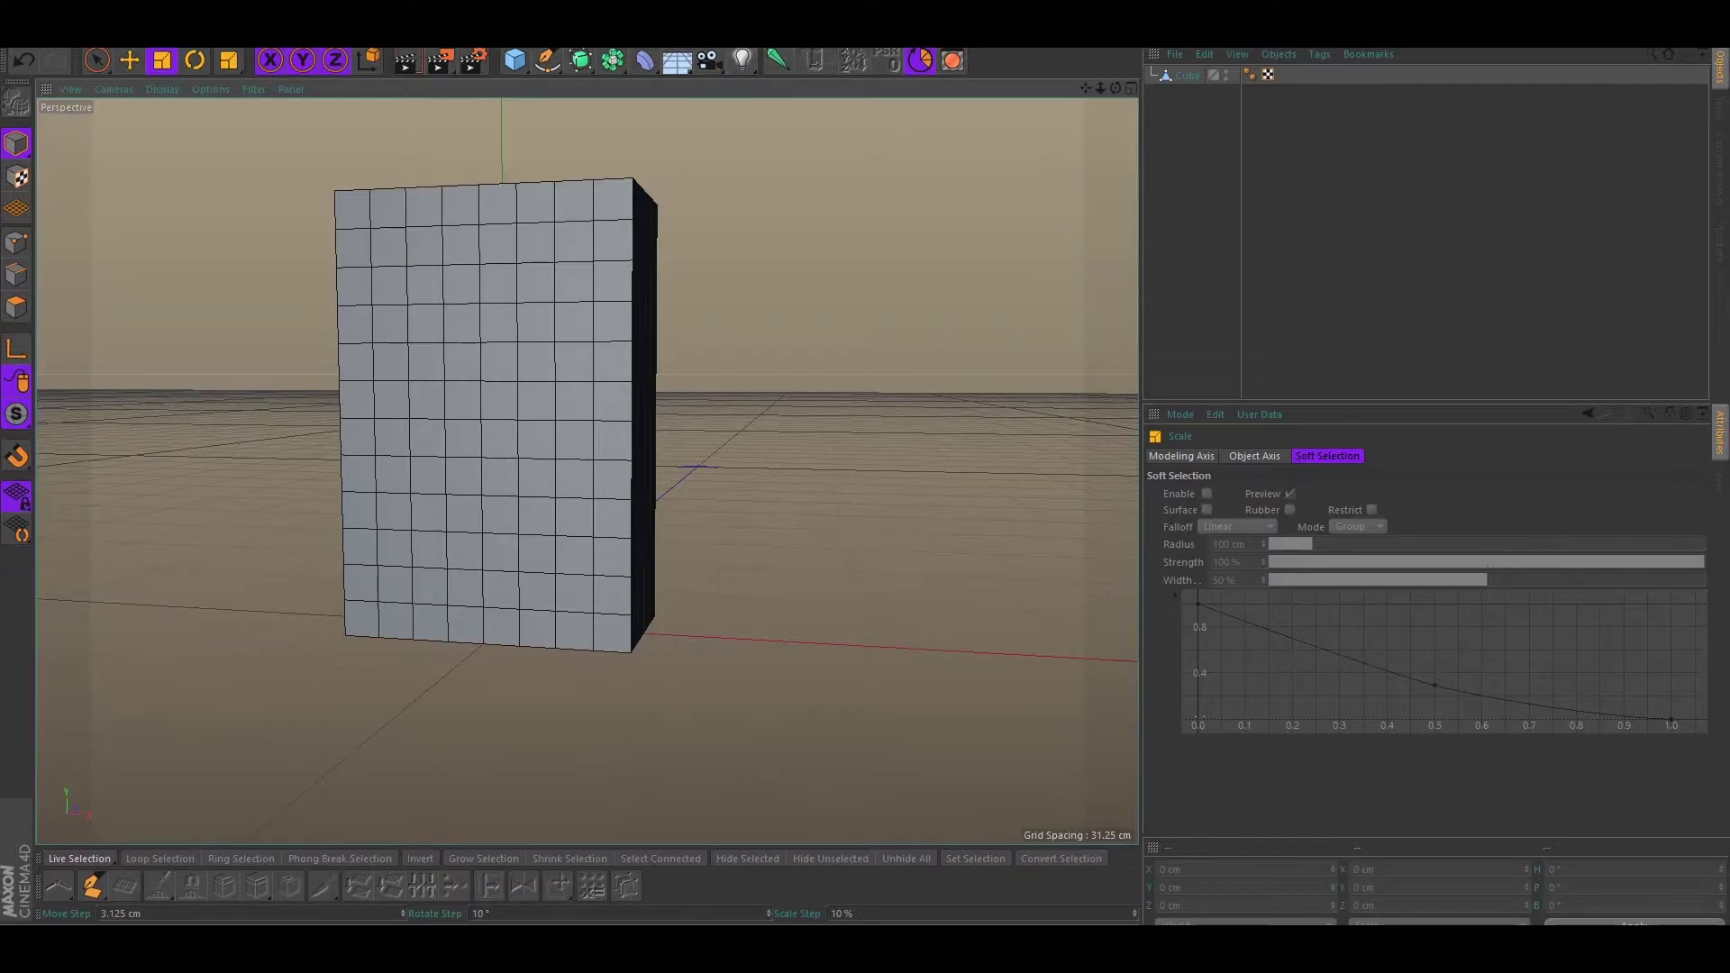
pyautogui.click(549, 39)
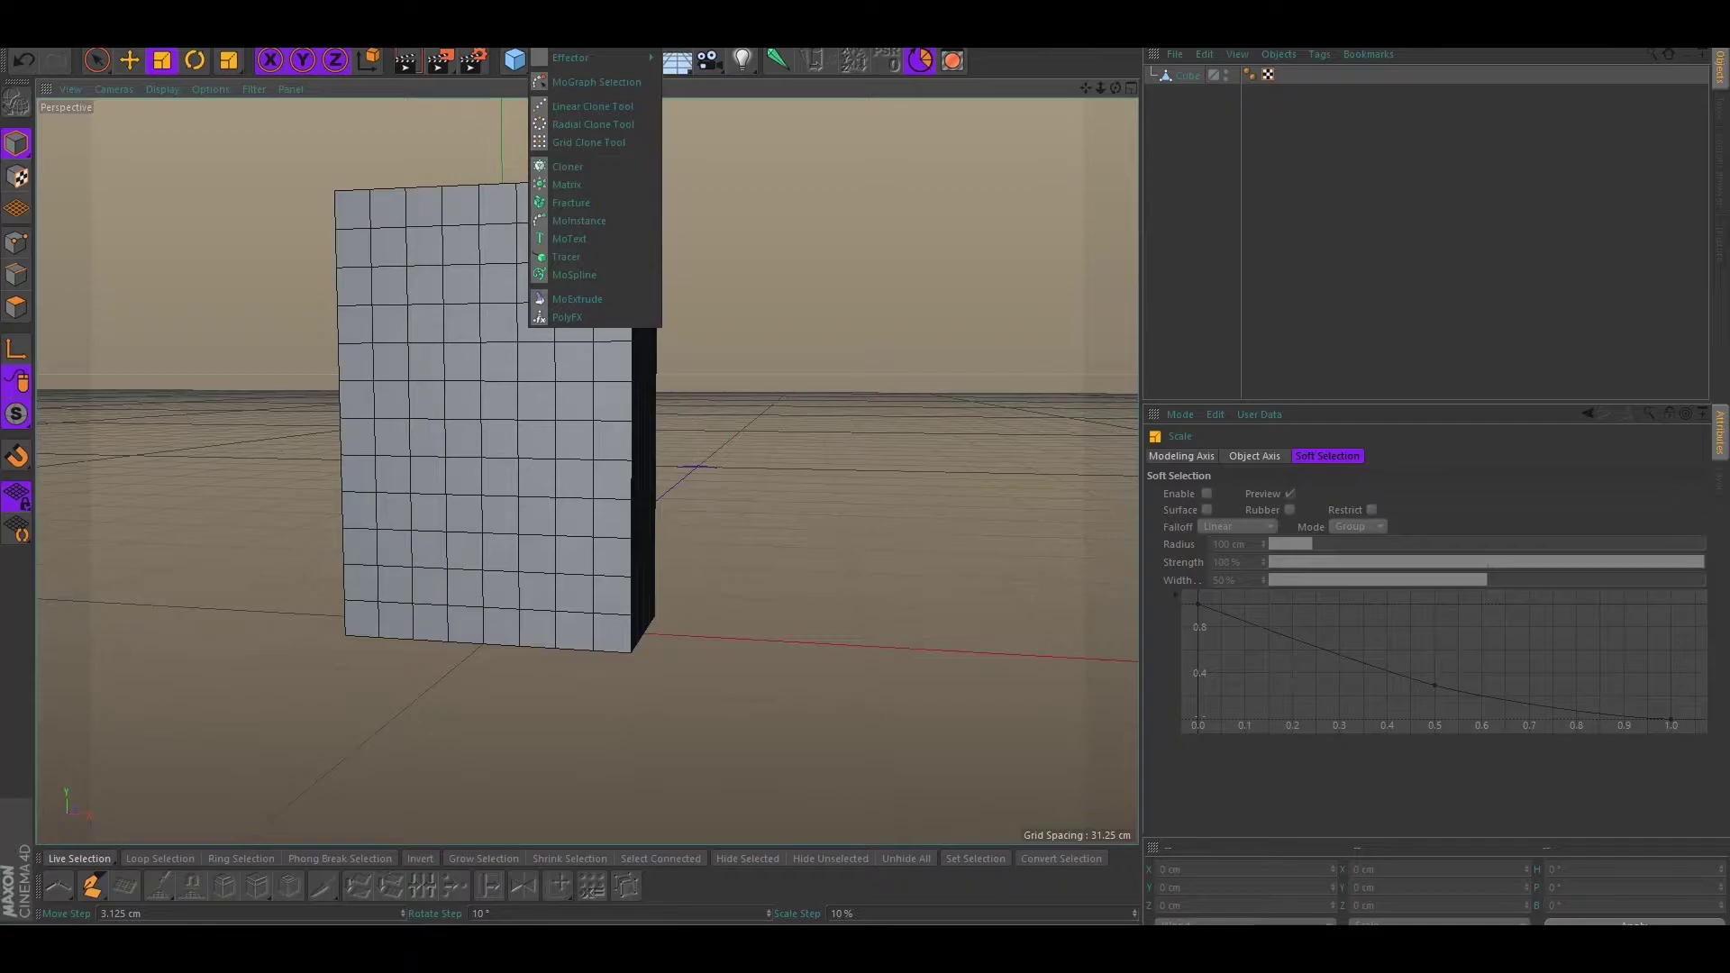
pyautogui.moveTo(608, 39)
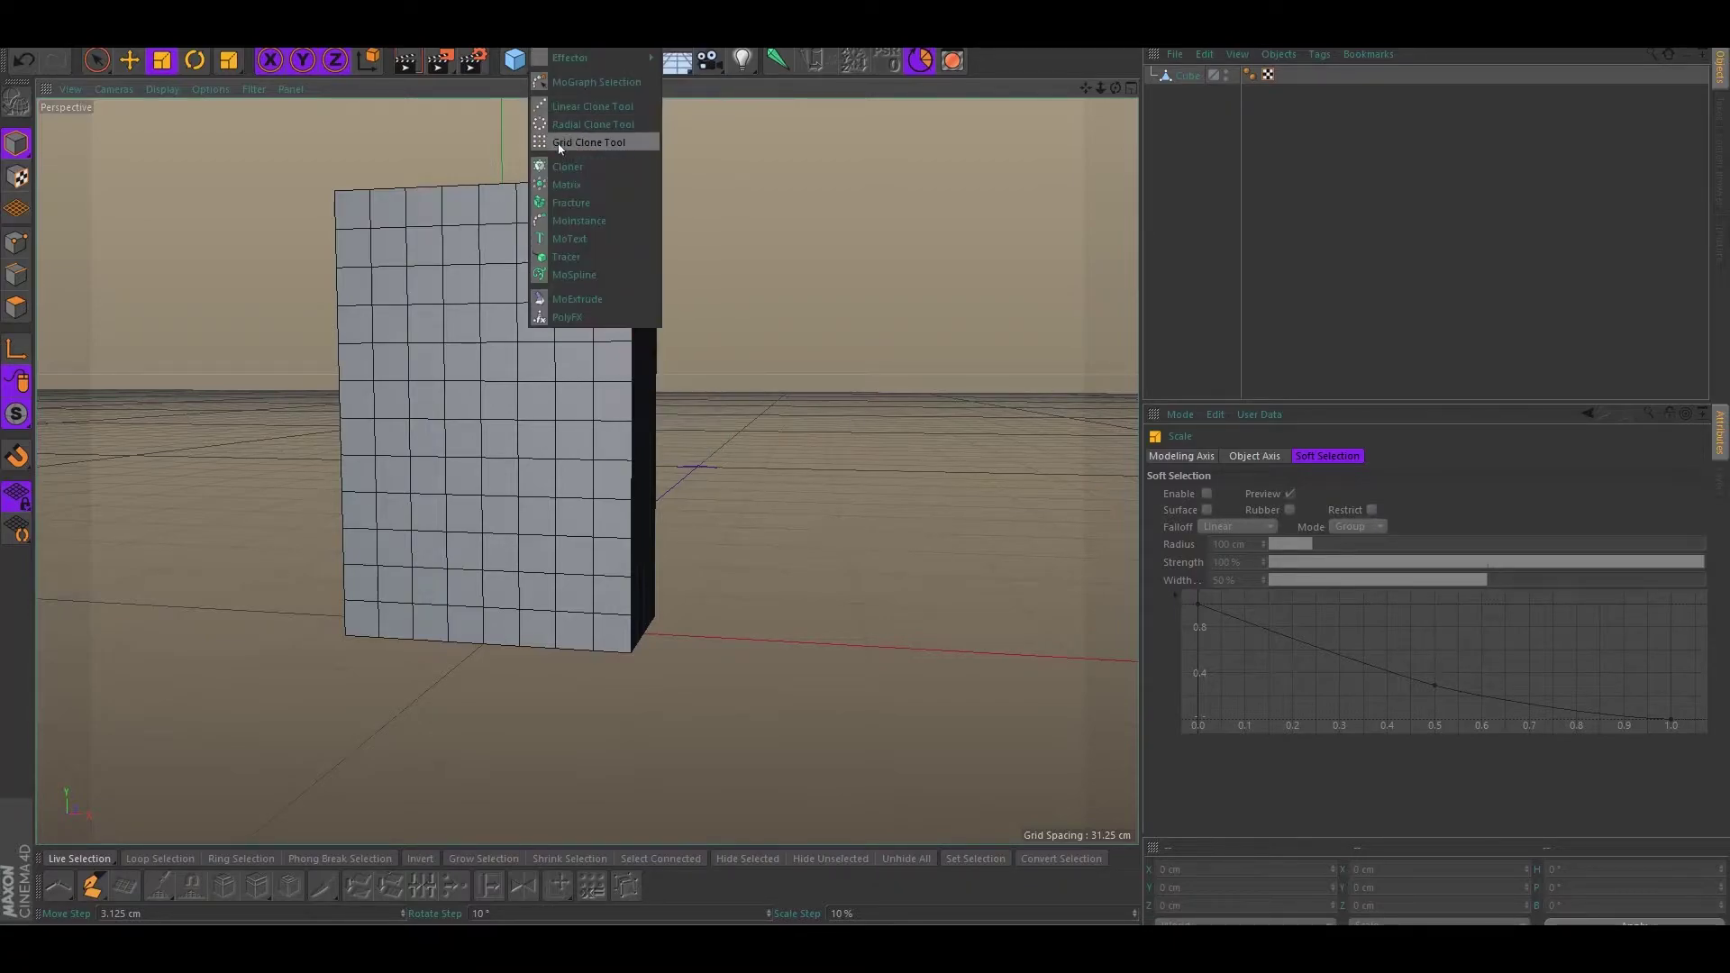
pyautogui.click(763, 97)
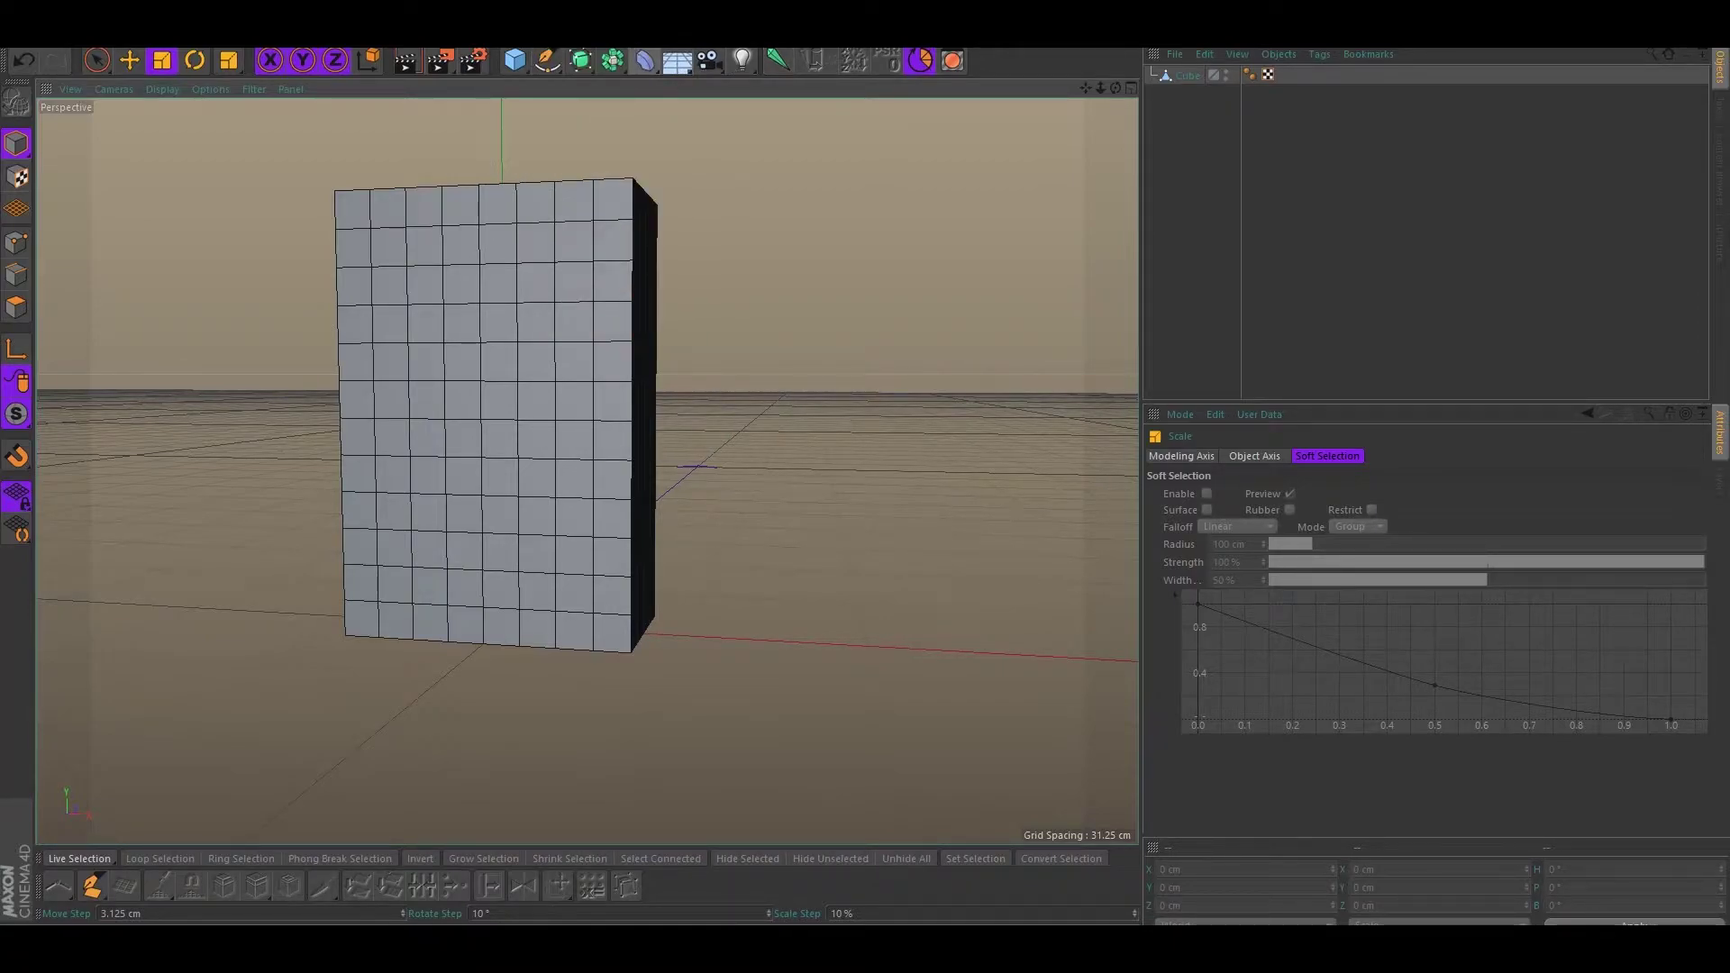
pyautogui.click(608, 39)
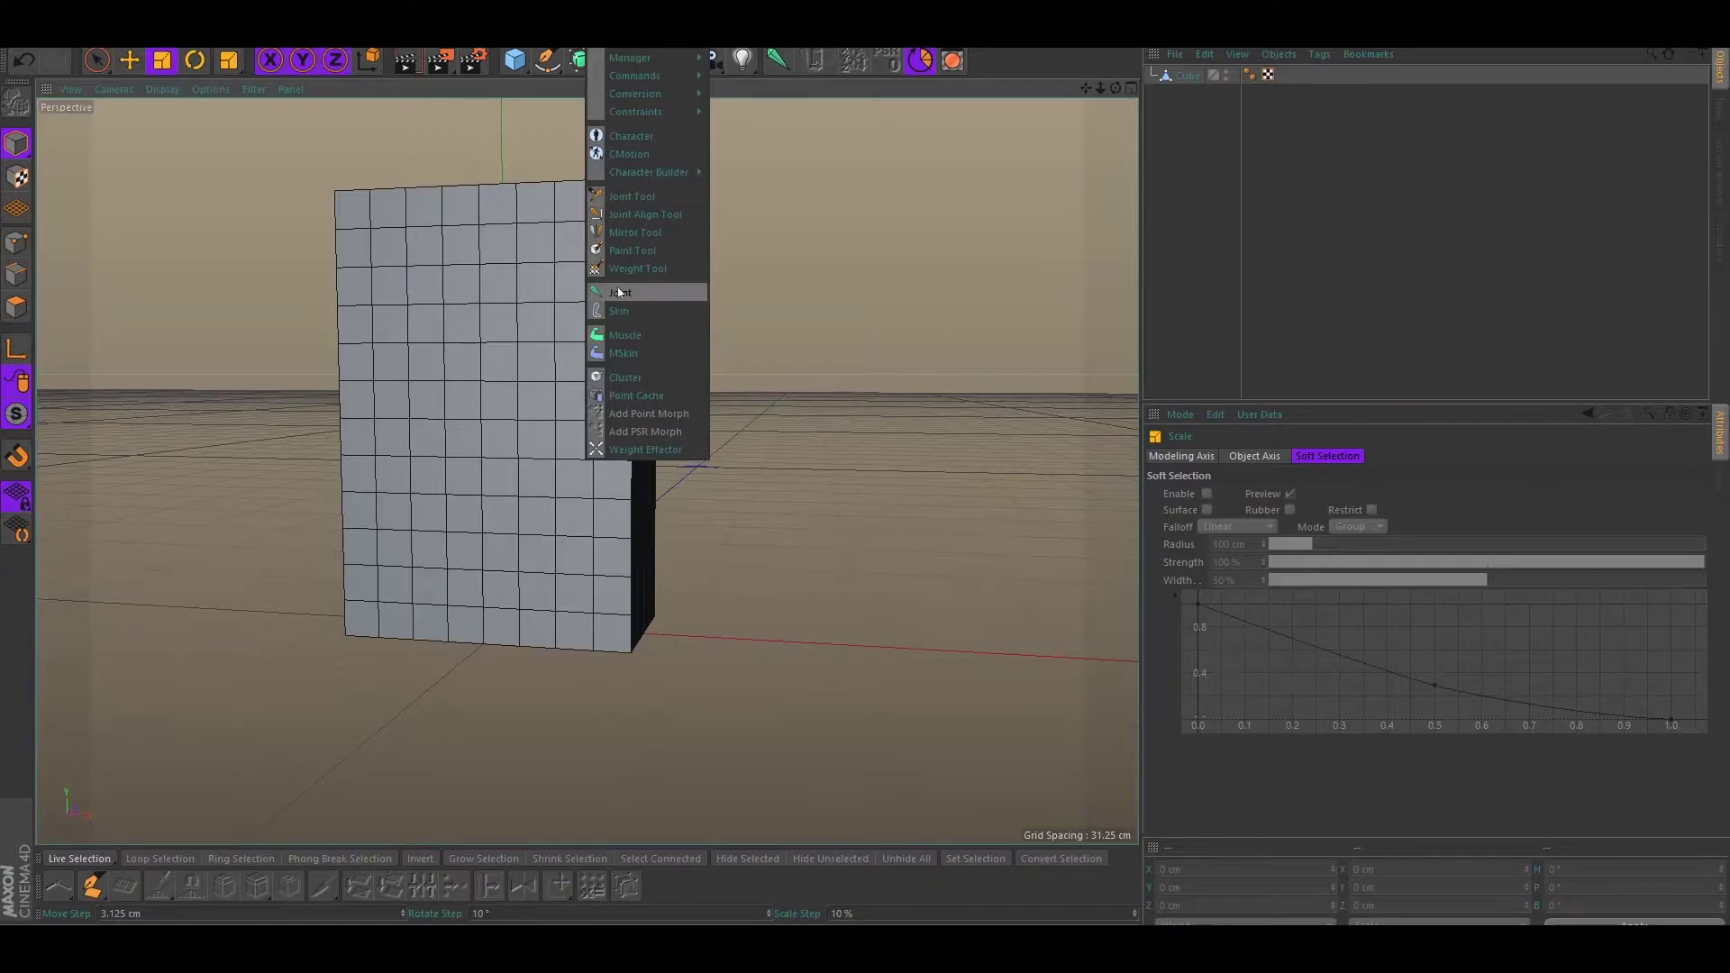
pyautogui.press('Escape')
pyautogui.keyDown('alt'); pyautogui.moveTo(616, 276); pyautogui.dragTo(490, 290); pyautogui.keyUp('alt')
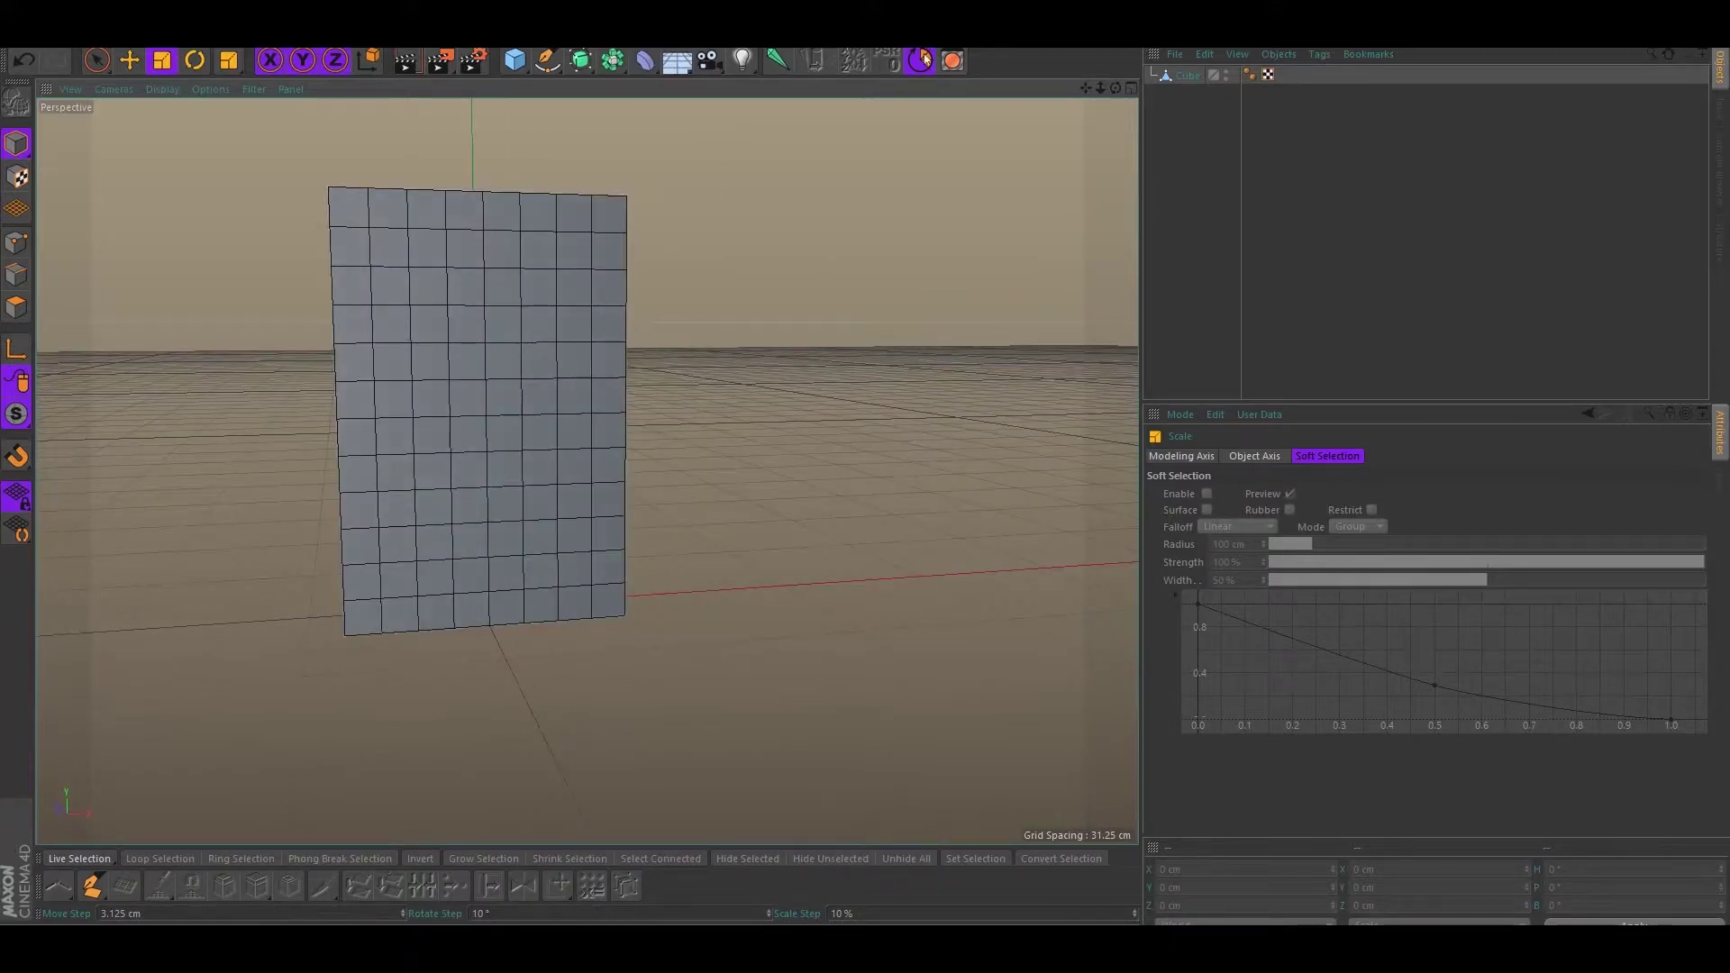
pyautogui.click(783, 68)
pyautogui.keyDown('alt'); pyautogui.moveTo(699, 273); pyautogui.dragTo(753, 283); pyautogui.keyUp('alt')
pyautogui.press('e')
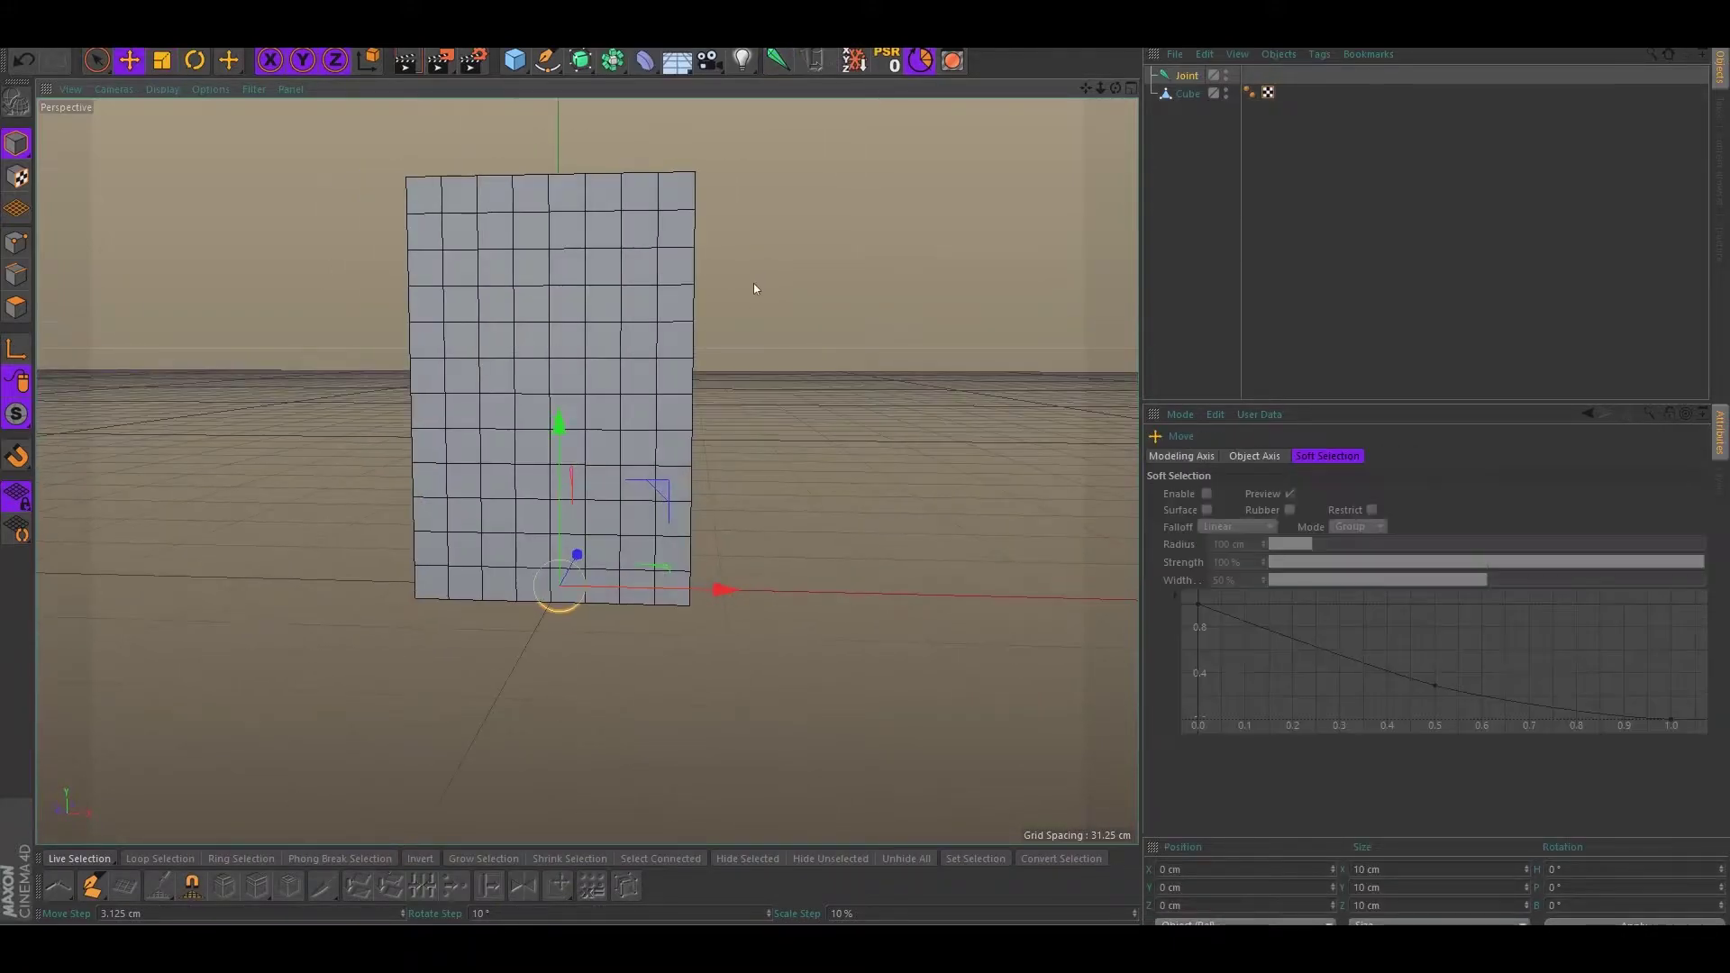
pyautogui.keyDown('alt'); pyautogui.moveTo(545, 586); pyautogui.dragTo(586, 590); pyautogui.keyUp('alt')
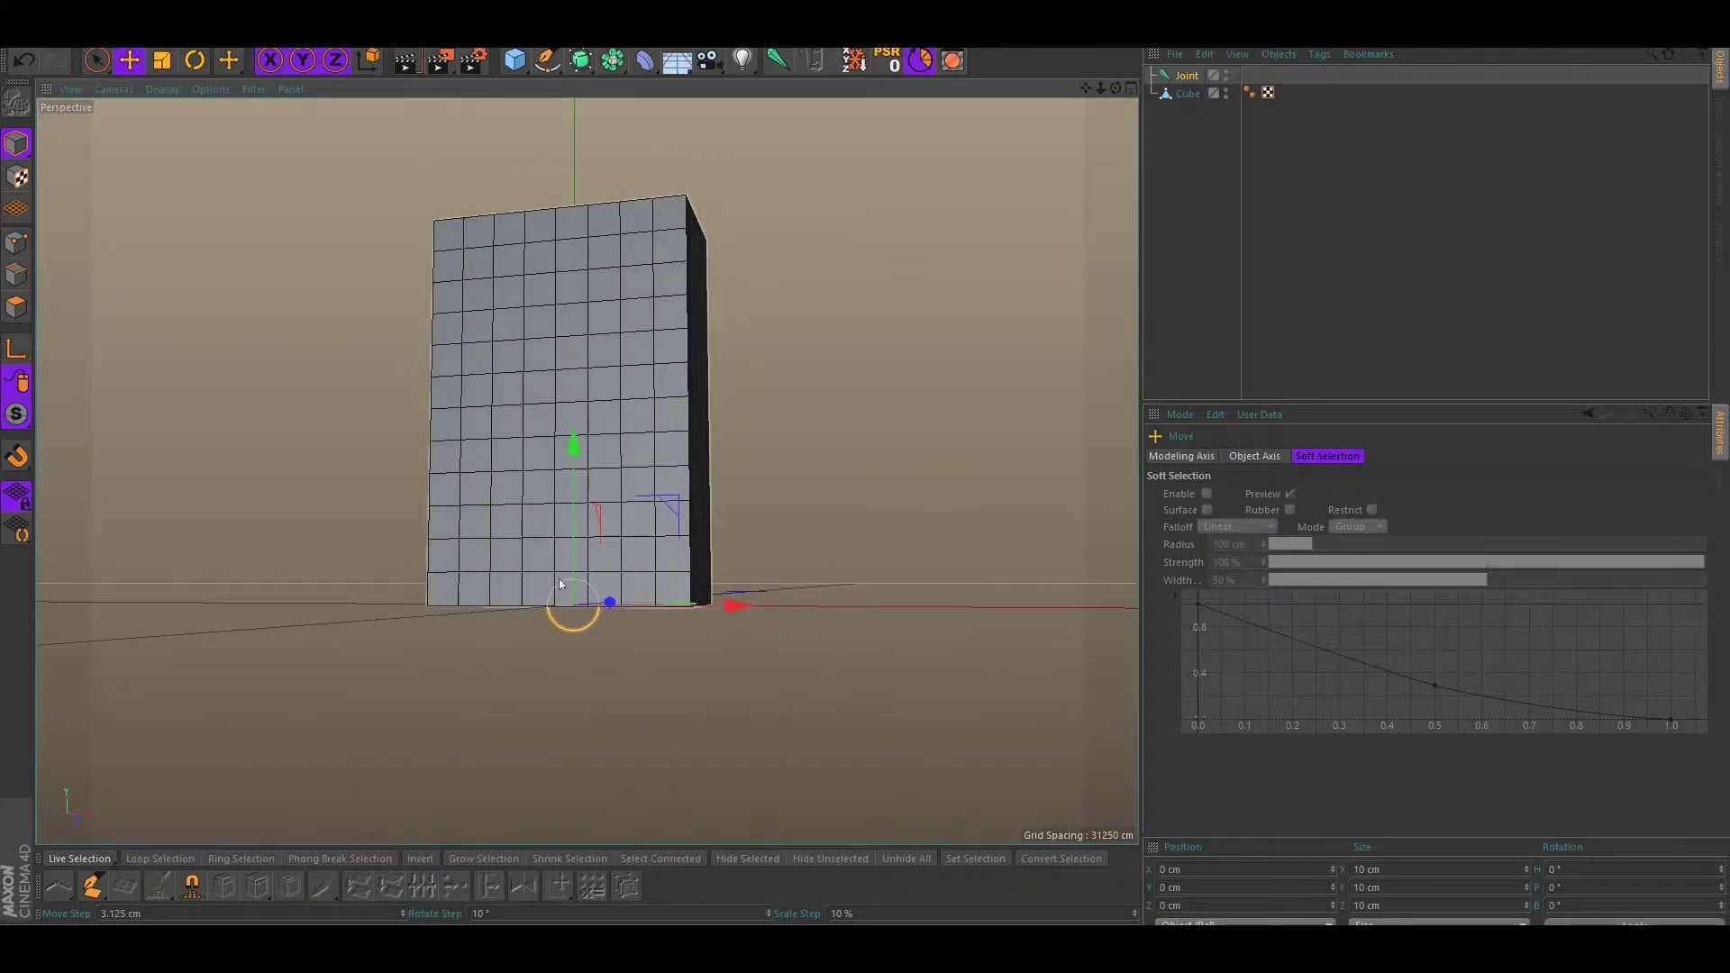
# Rename the new joint "Waist"
pyautogui.doubleClick(1188, 75)
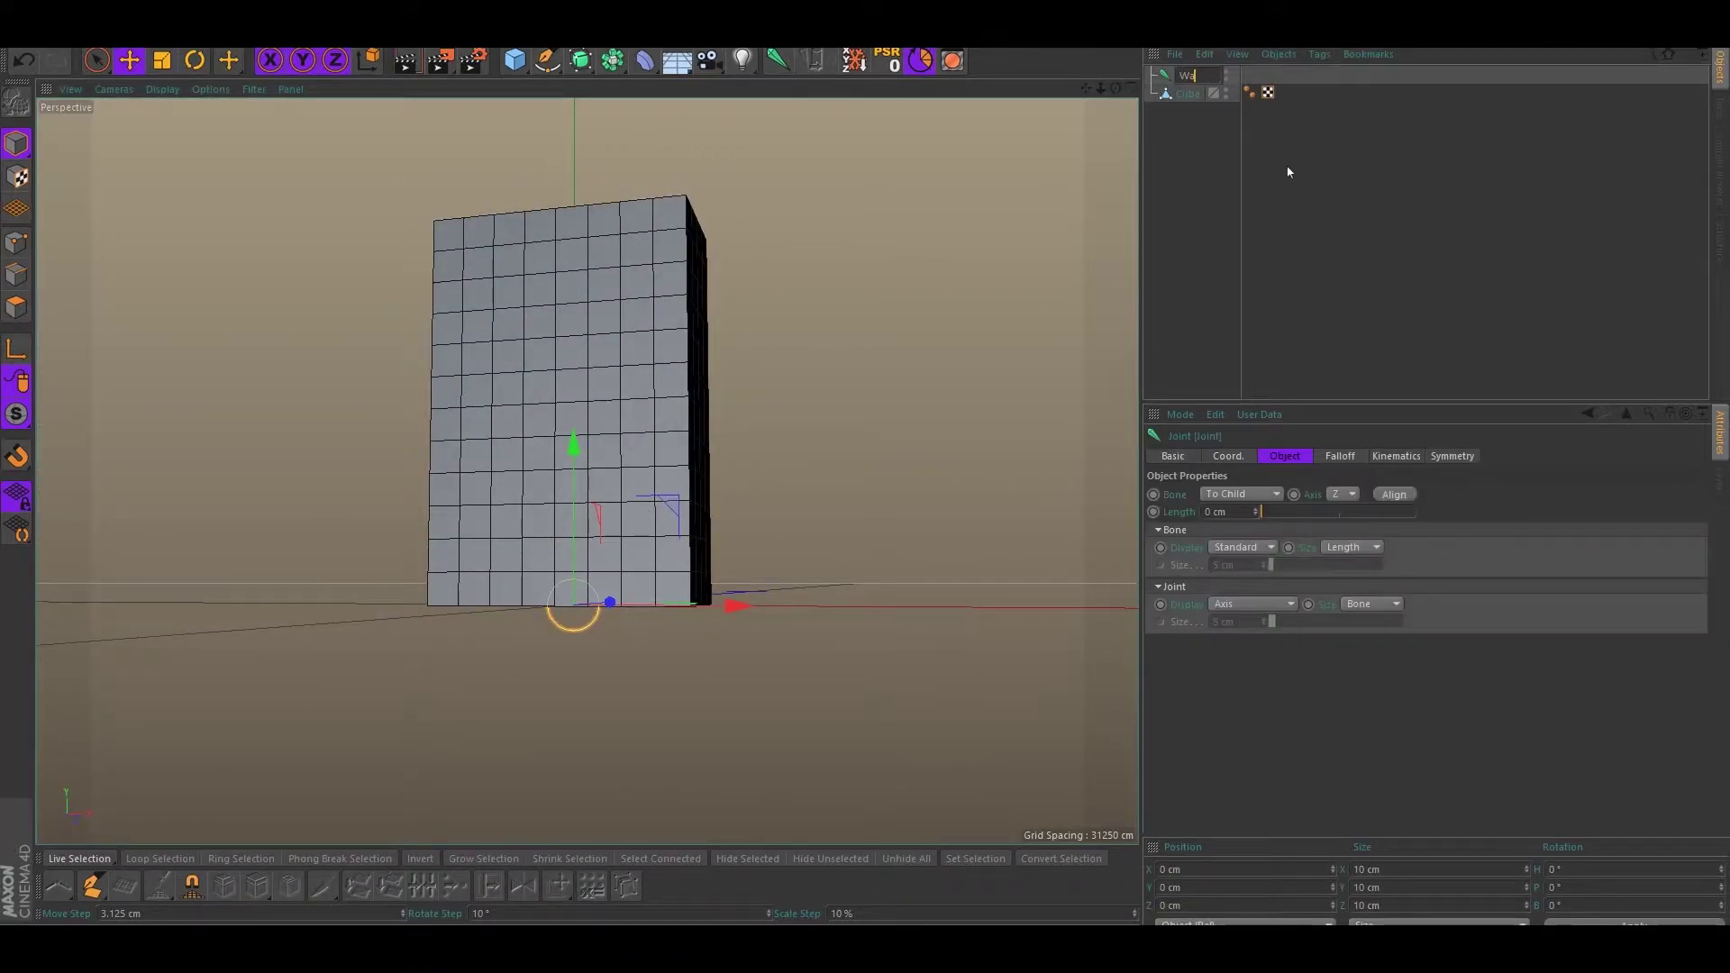
pyautogui.press('Return')
pyautogui.click(1236, 240)
pyautogui.keyDown('alt'); pyautogui.moveTo(844, 348); pyautogui.dragTo(859, 363); pyautogui.keyUp('alt')
pyautogui.keyDown('alt'); pyautogui.moveTo(860, 364); pyautogui.dragTo(776, 355, button='middle'); pyautogui.keyUp('alt')
pyautogui.keyDown('alt'); pyautogui.moveTo(775, 356); pyautogui.dragTo(760, 365); pyautogui.keyUp('alt')
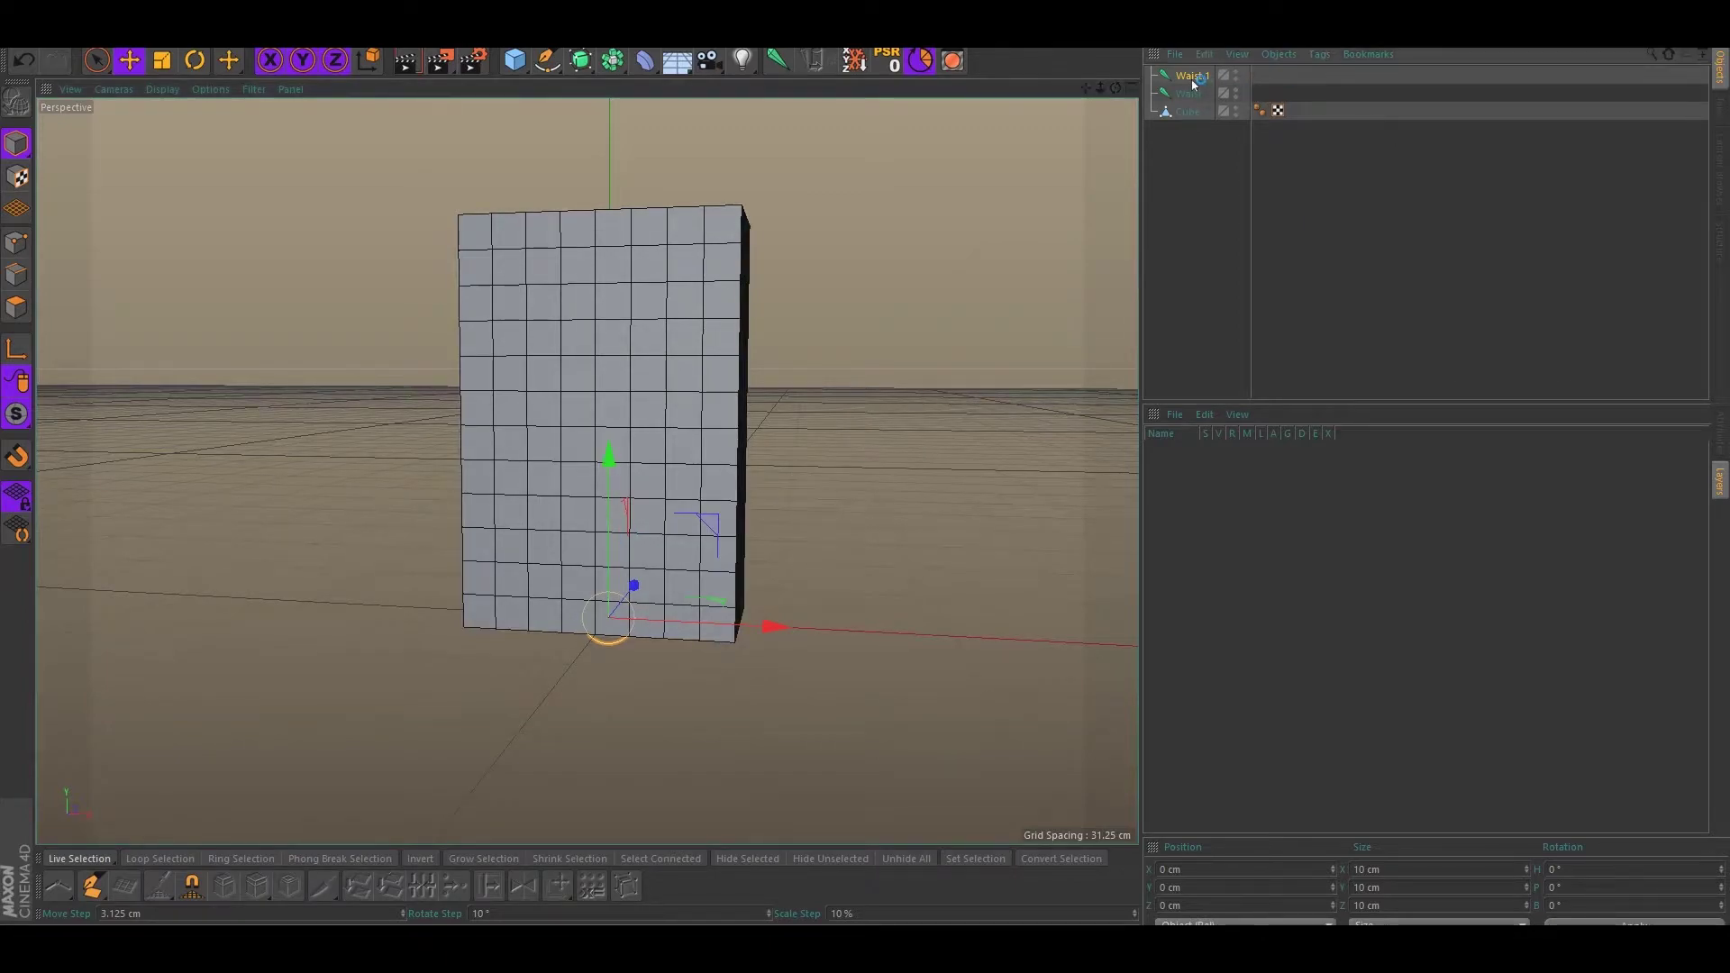
# Duplicate the Waist joint and rename the copy "hips"
pyautogui.hotkey('ctrl', 'z')
pyautogui.hotkey('ctrl', 'c')
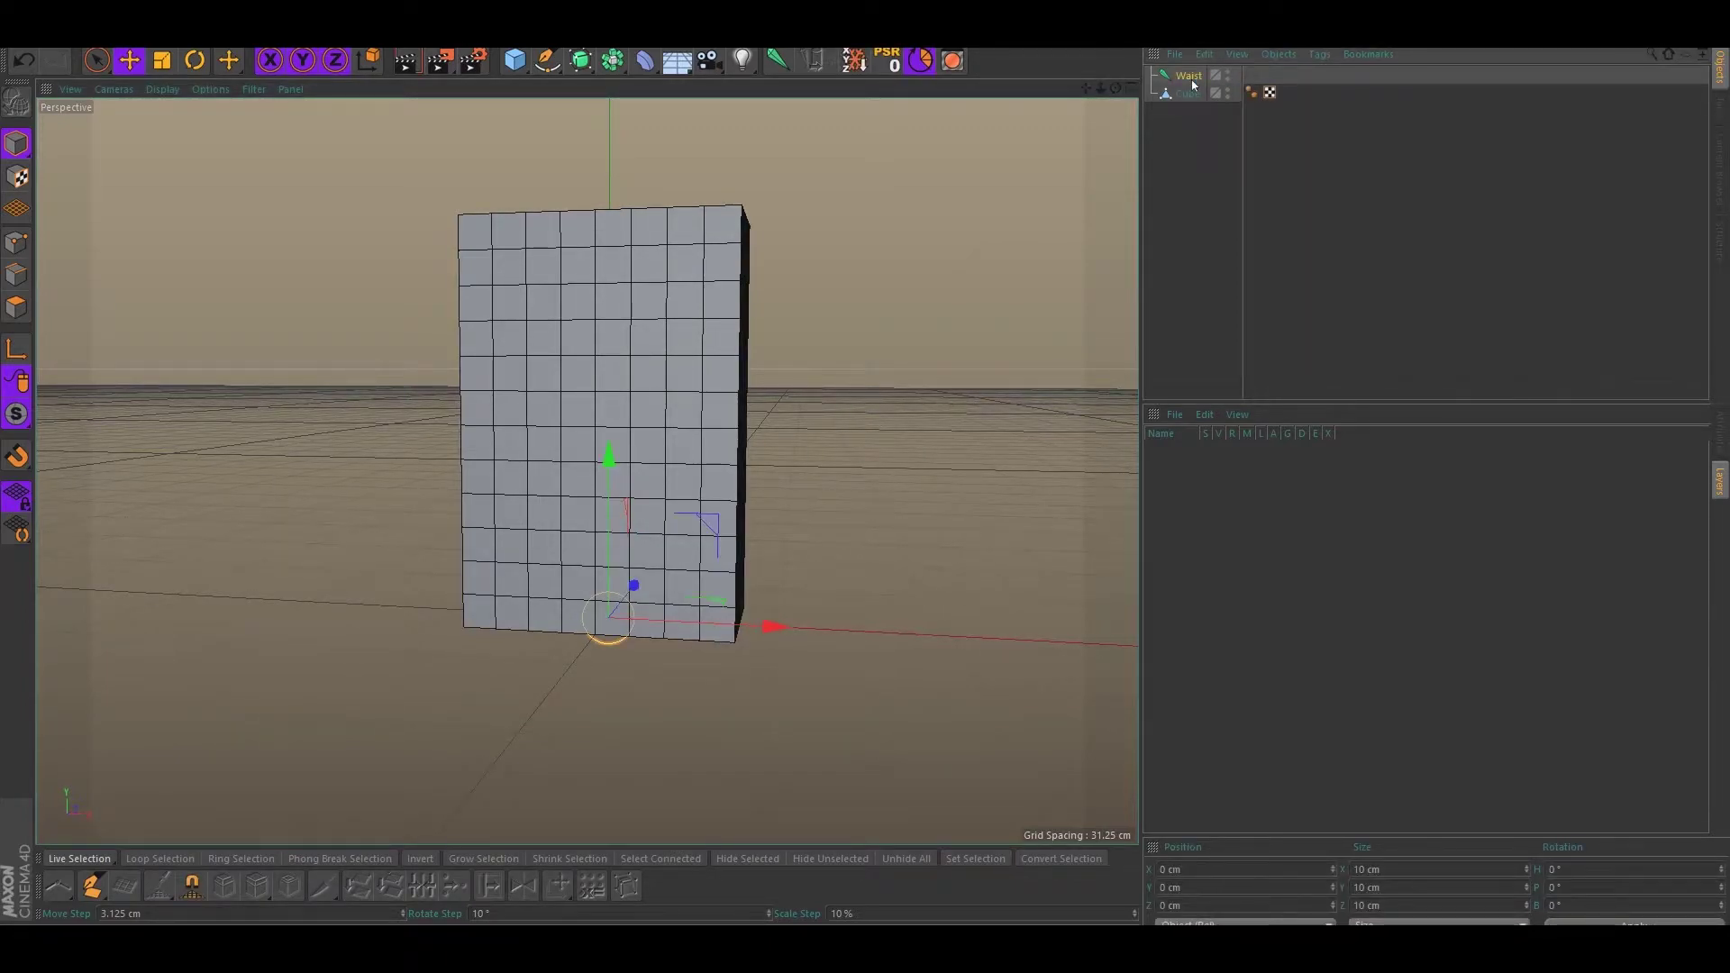
pyautogui.hotkey('ctrl', 'v')
pyautogui.keyDown('alt'); pyautogui.moveTo(960, 366); pyautogui.dragTo(898, 332); pyautogui.keyUp('alt')
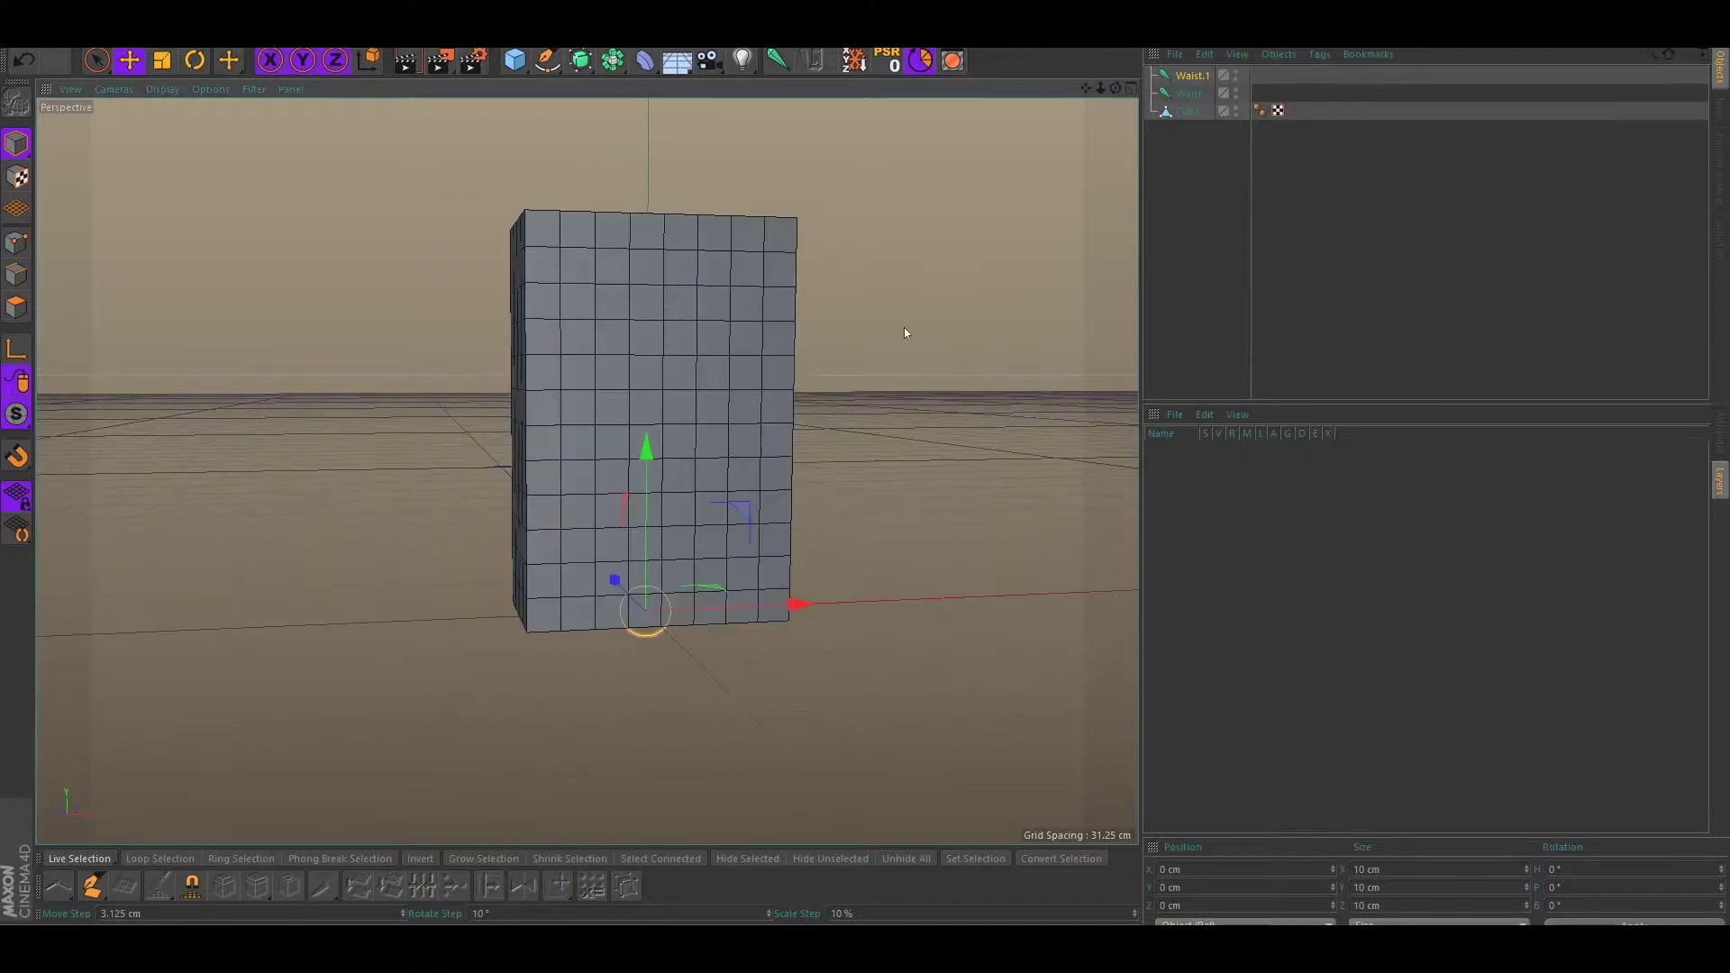
pyautogui.doubleClick(1193, 77)
pyautogui.write('hips')
pyautogui.press('Return')
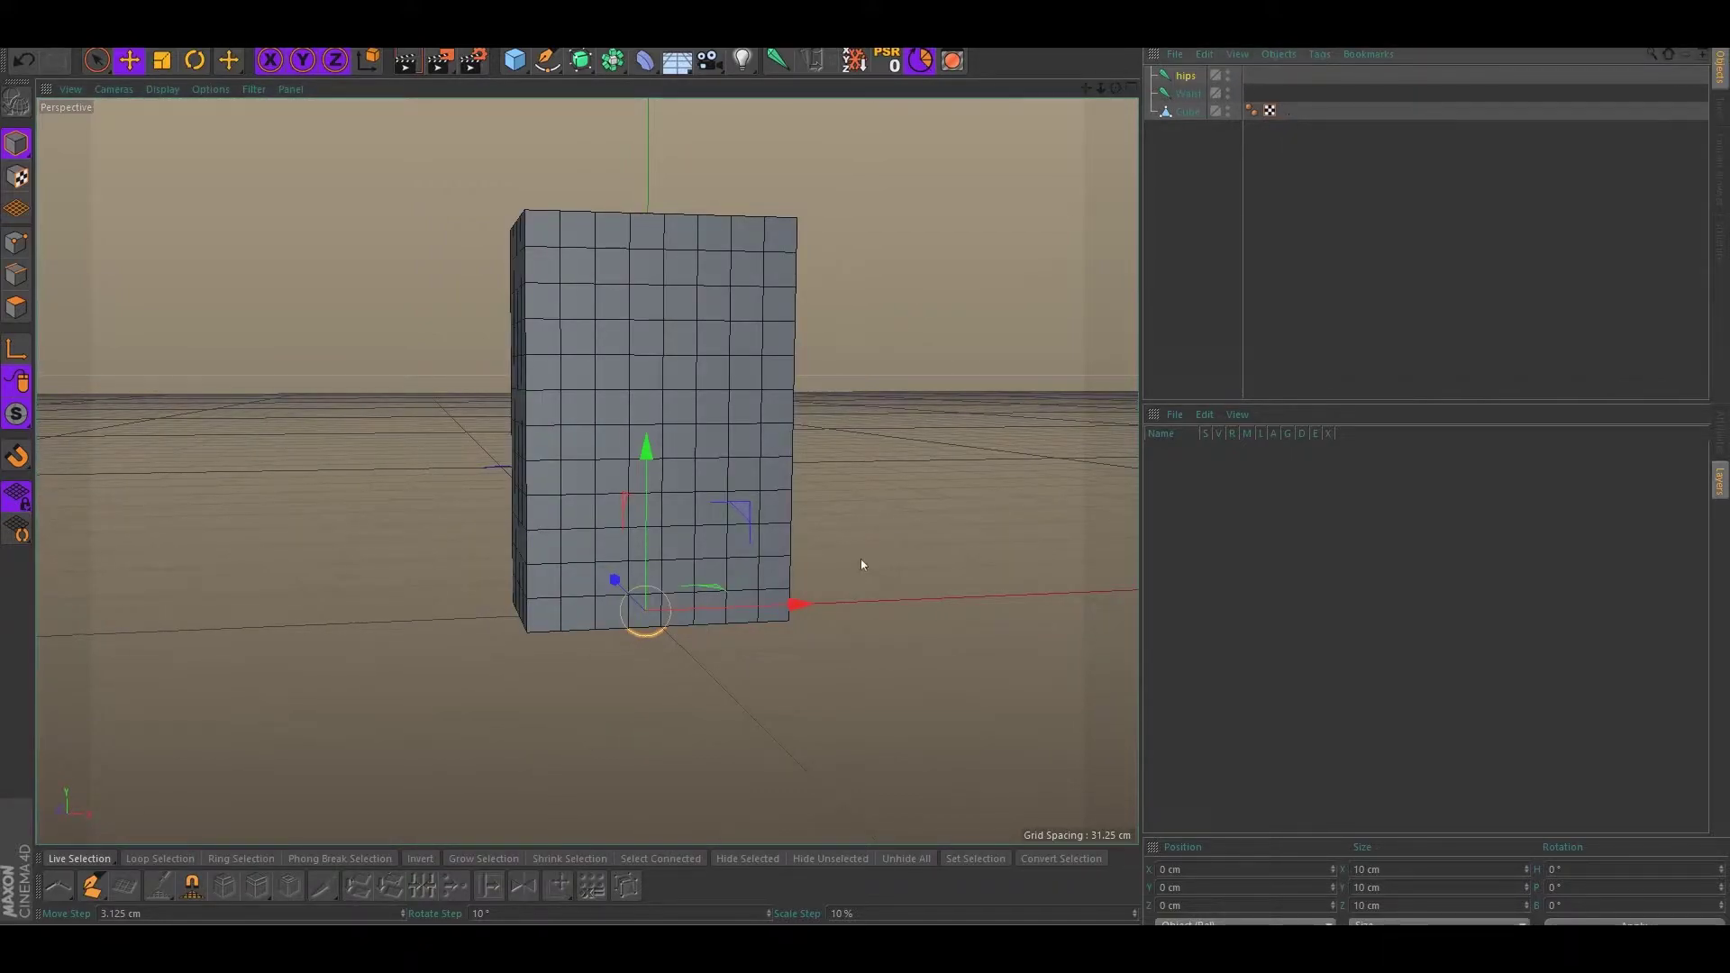
# Raise the hips joint to a Y position of 18.75 cm in the Front view
pyautogui.middleClick(964, 424)
pyautogui.middleClick(917, 601)
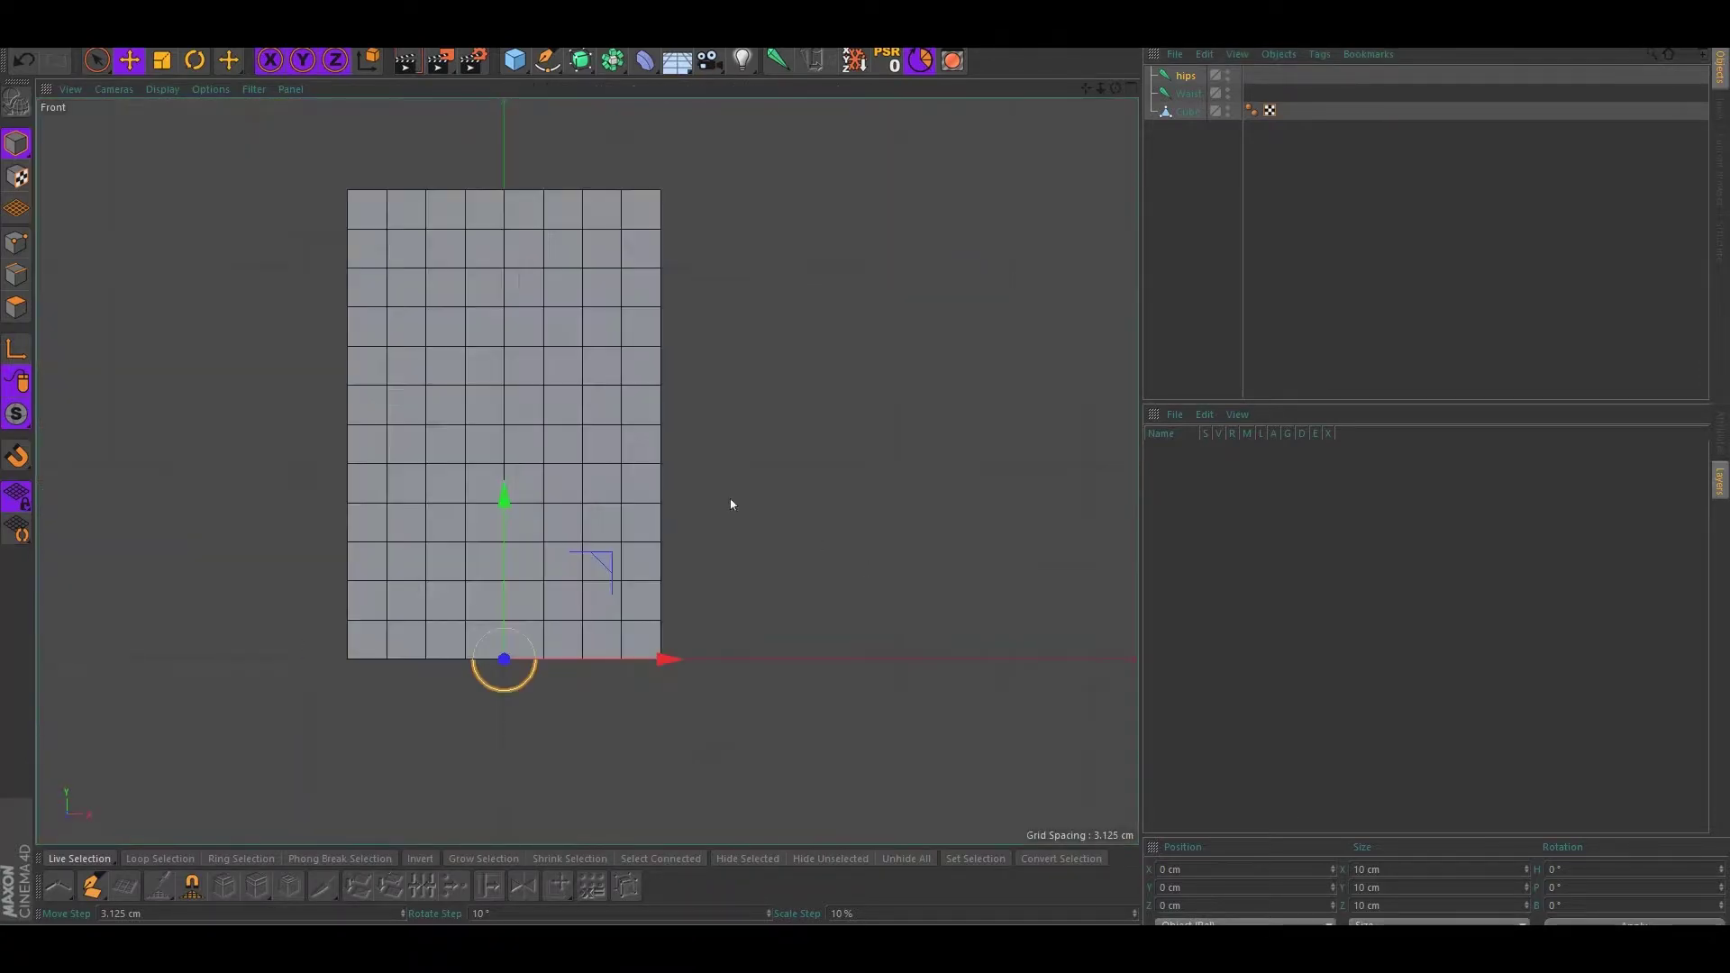
pyautogui.scroll(1, 467, 482)
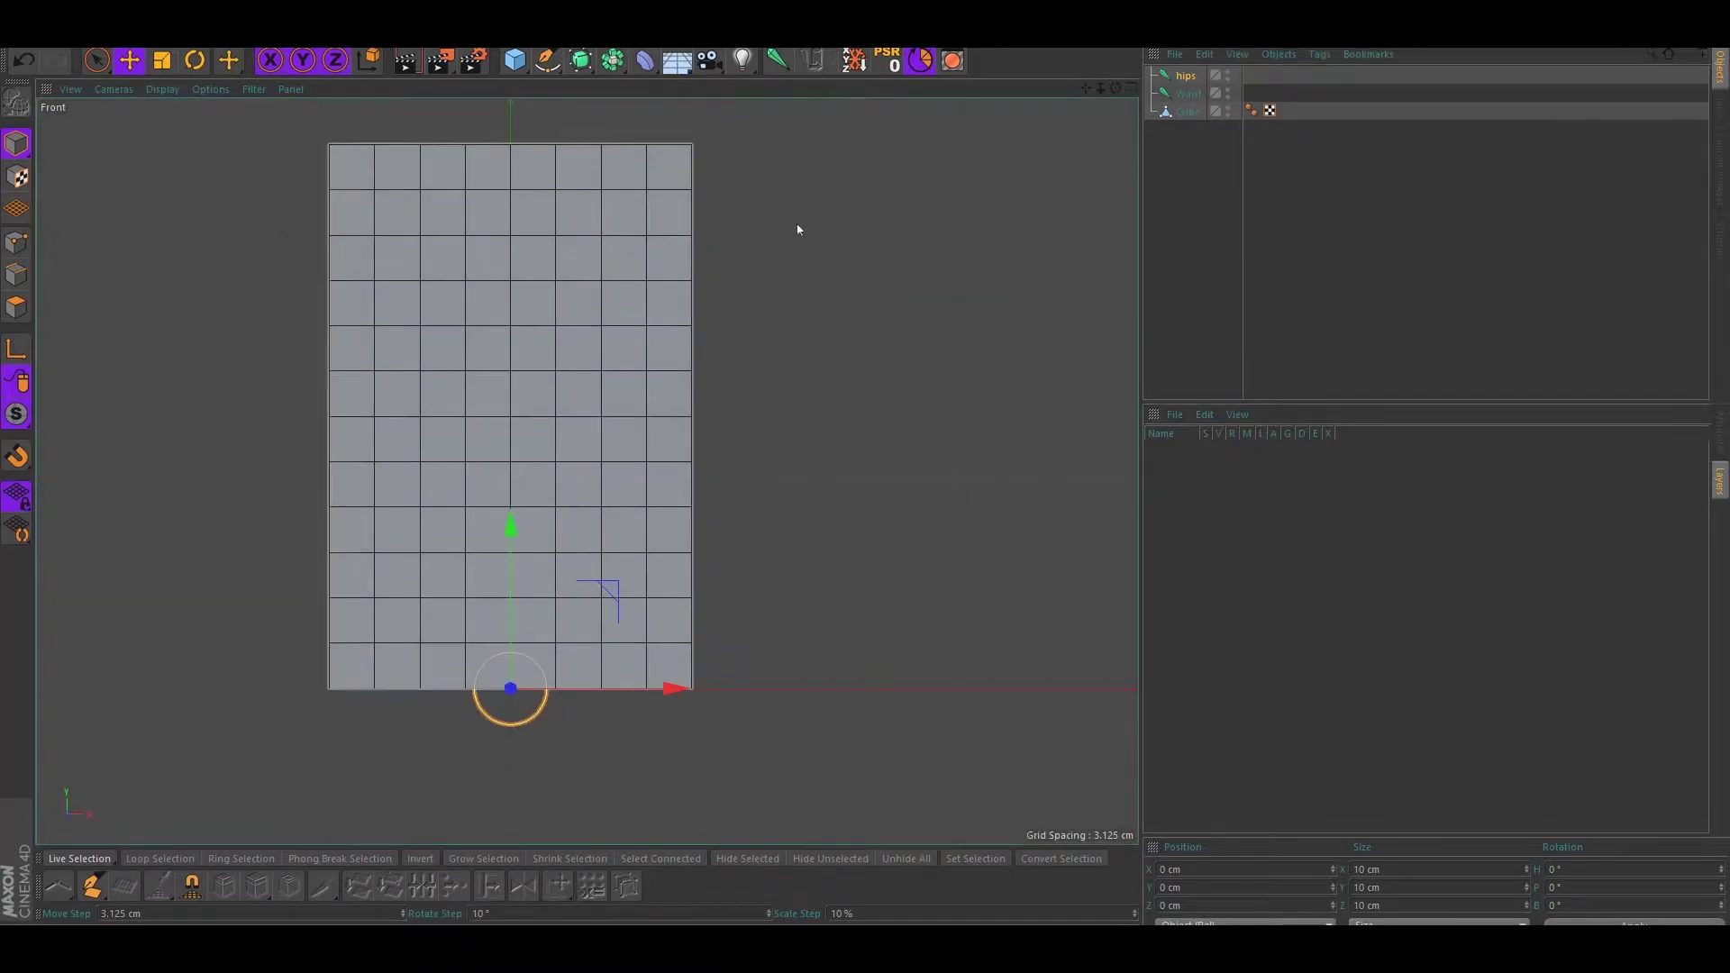
pyautogui.click(919, 60)
pyautogui.moveTo(510, 595); pyautogui.dragTo(511, 460)
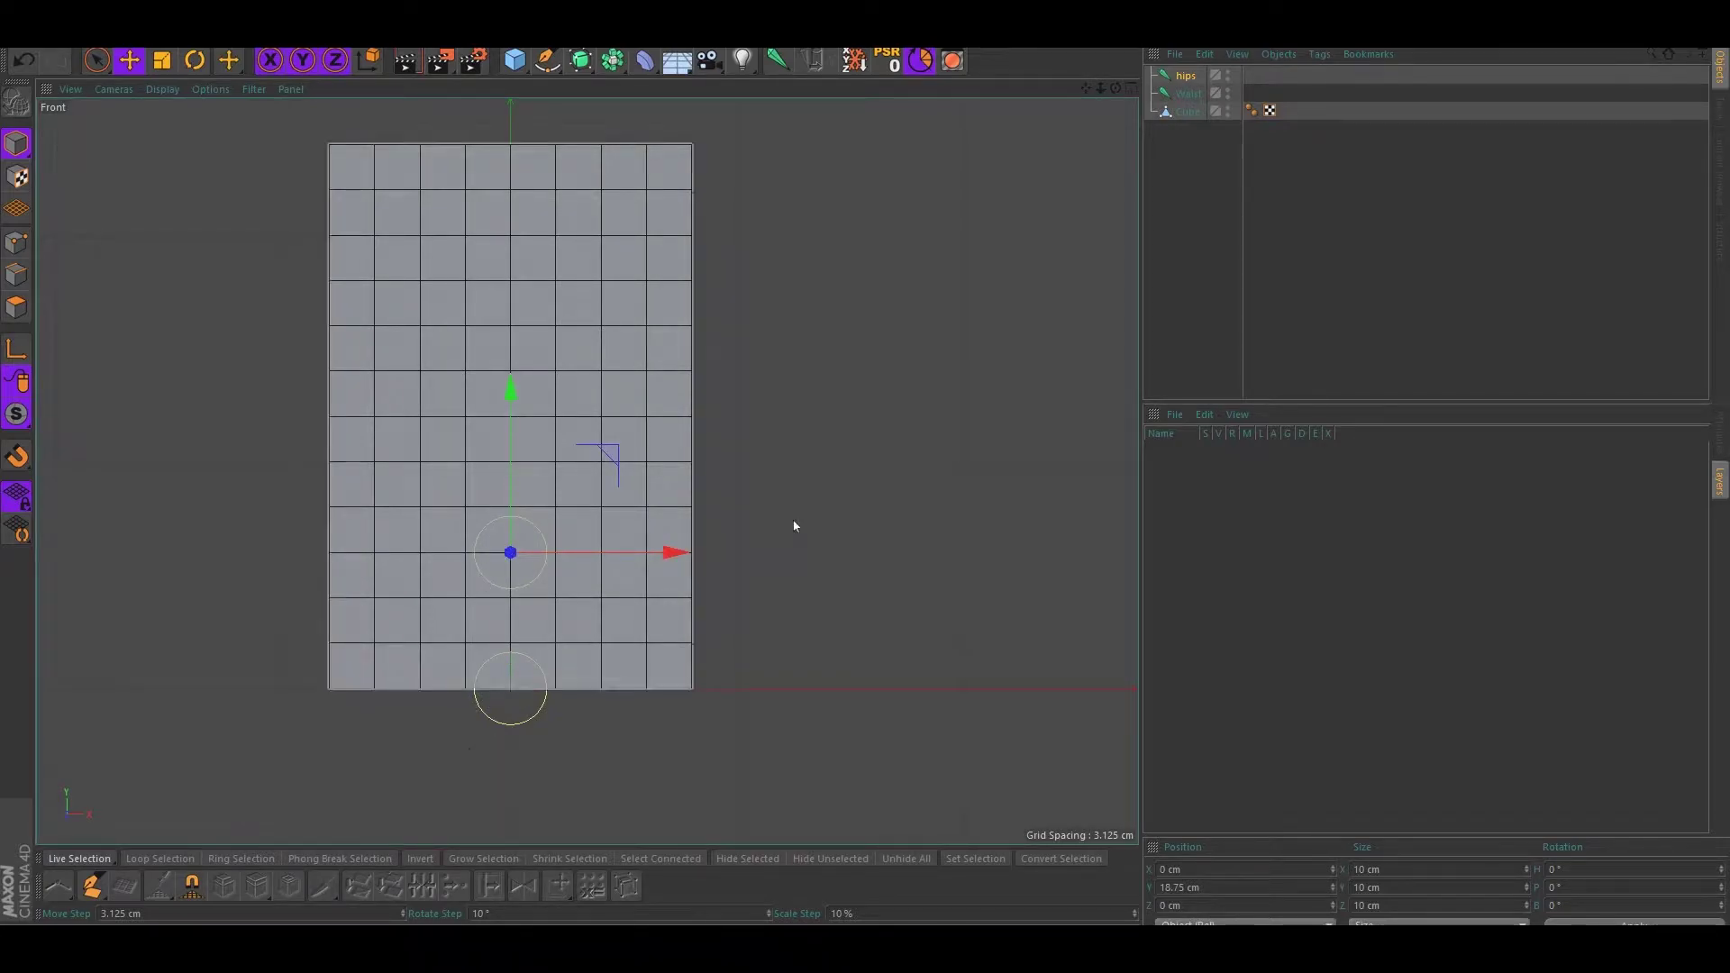
# Duplicate the hips joint as "back" and raise the copy to a Y position of 37.5 cm
pyautogui.hotkey('ctrl', 'c')
pyautogui.hotkey('ctrl', 'v')
pyautogui.doubleClick(1192, 75)
pyautogui.write('back')
pyautogui.press('Return')
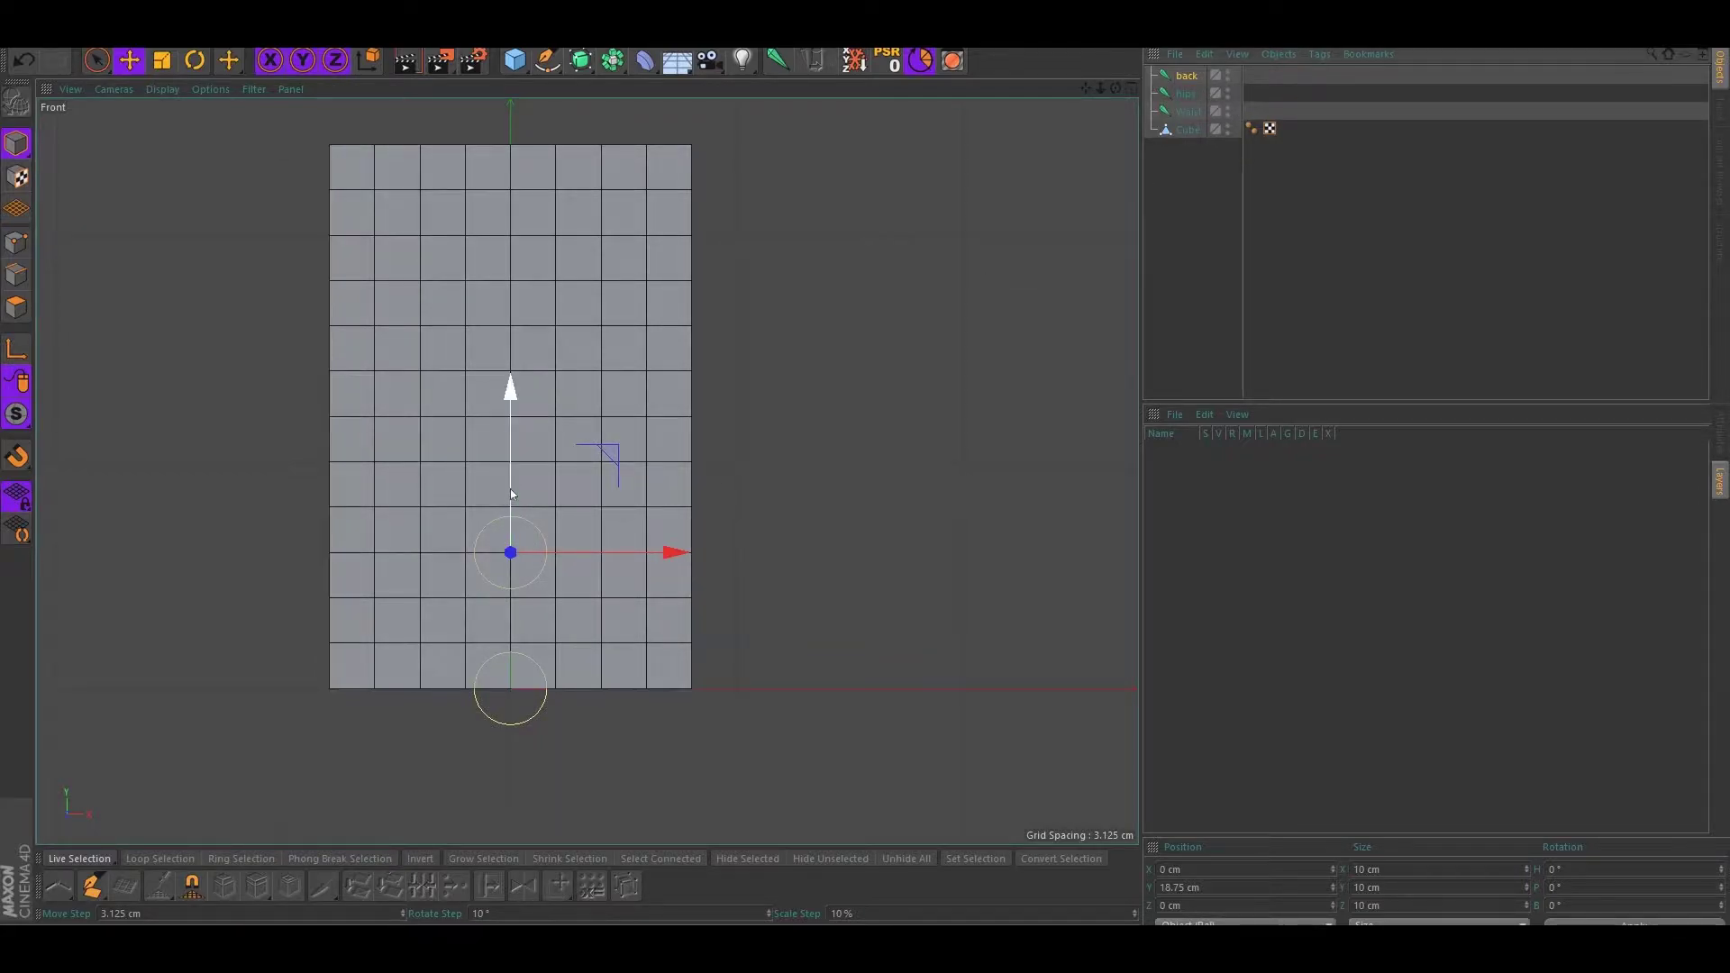
pyautogui.moveTo(514, 484); pyautogui.dragTo(519, 346)
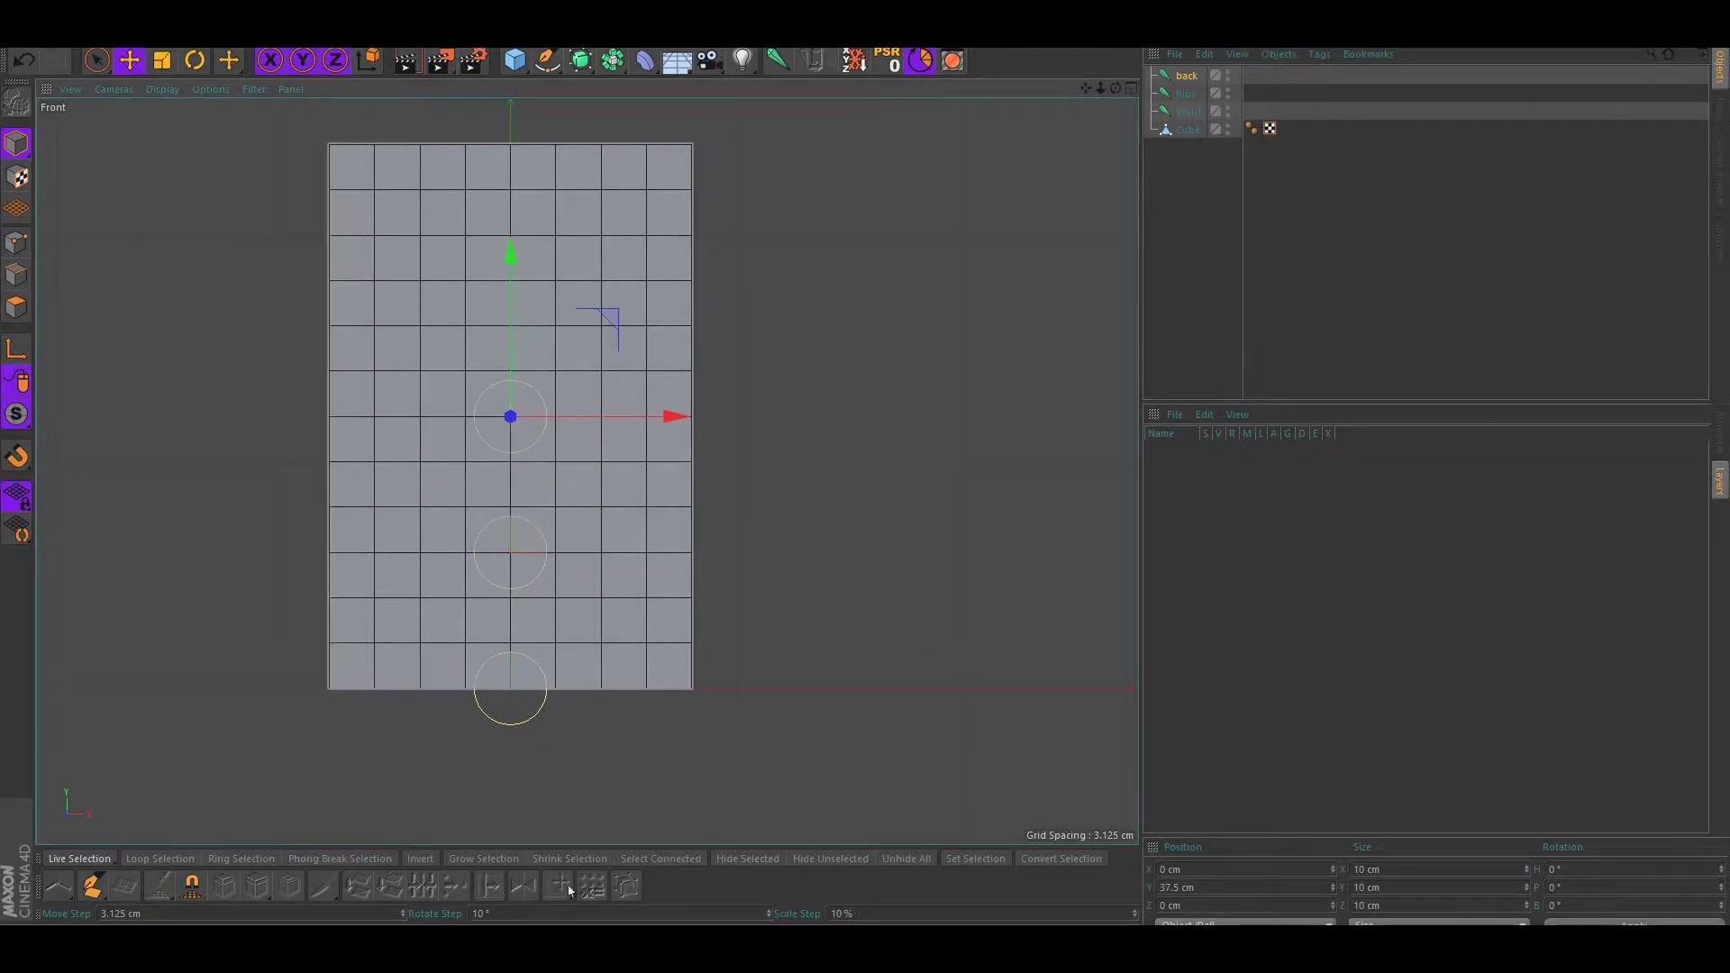
# Paste another copy of the joint and raise it to a Y position of 75 cm at the cube's top
pyautogui.middleClick(330, 582)
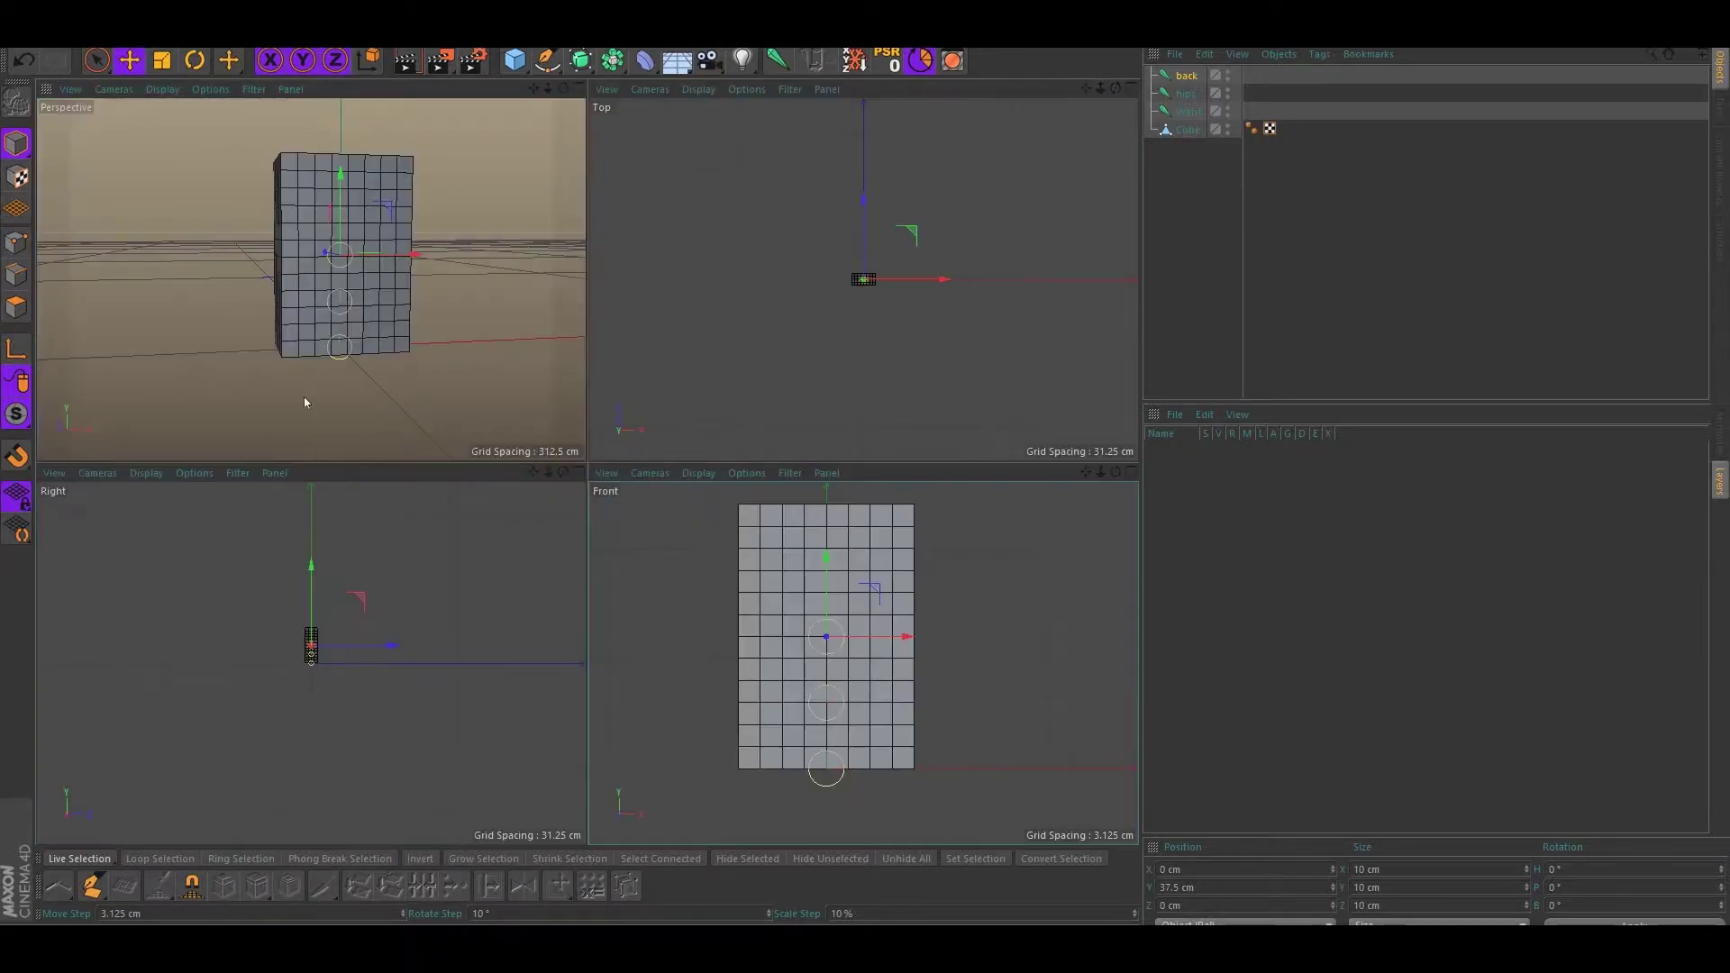
pyautogui.middleClick(305, 398)
pyautogui.keyDown('alt'); pyautogui.moveTo(894, 544); pyautogui.dragTo(738, 514); pyautogui.keyUp('alt')
pyautogui.hotkey('ctrl', 'v')
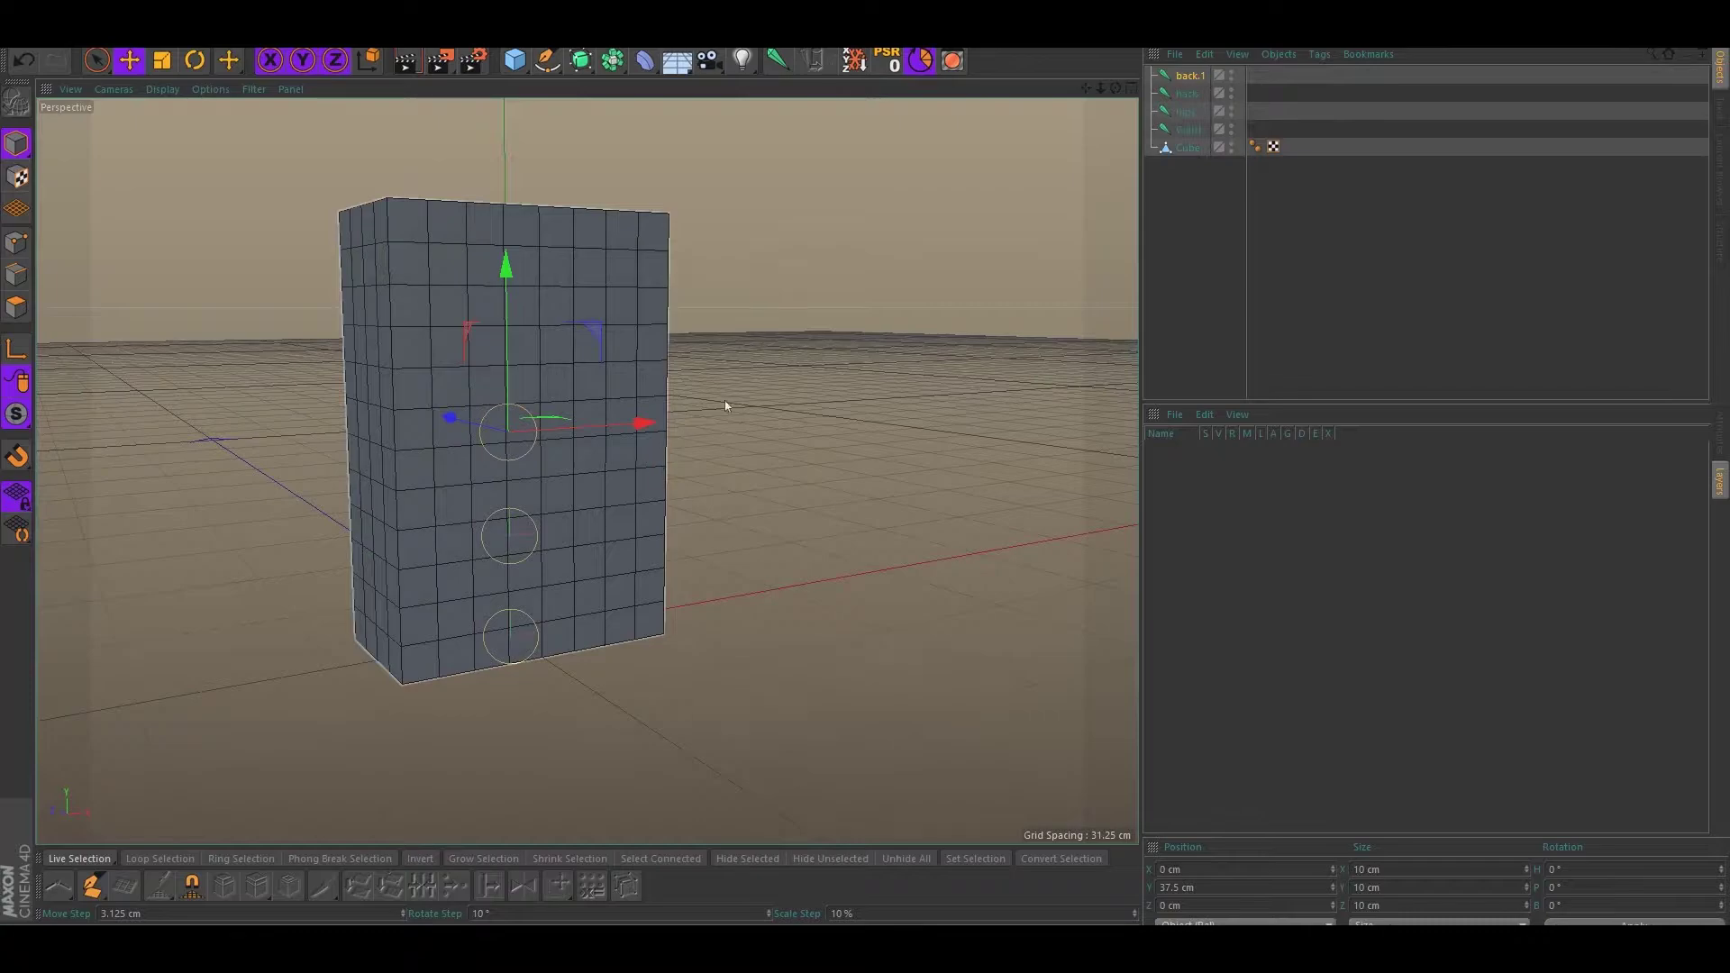
pyautogui.keyDown('alt'); pyautogui.moveTo(707, 416); pyautogui.dragTo(788, 604, button='middle'); pyautogui.keyUp('alt')
pyautogui.moveTo(595, 501); pyautogui.dragTo(603, 282)
pyautogui.keyDown('alt'); pyautogui.moveTo(793, 360); pyautogui.dragTo(742, 349); pyautogui.keyUp('alt')
pyautogui.middleClick(704, 413)
pyautogui.middleClick(701, 531)
pyautogui.keyDown('alt'); pyautogui.moveTo(662, 232); pyautogui.dragTo(715, 383, button='middle'); pyautogui.keyUp('alt')
pyautogui.middleClick(351, 294)
pyautogui.middleClick(350, 293)
pyautogui.keyDown('alt'); pyautogui.moveTo(808, 479); pyautogui.dragTo(649, 422); pyautogui.keyUp('alt')
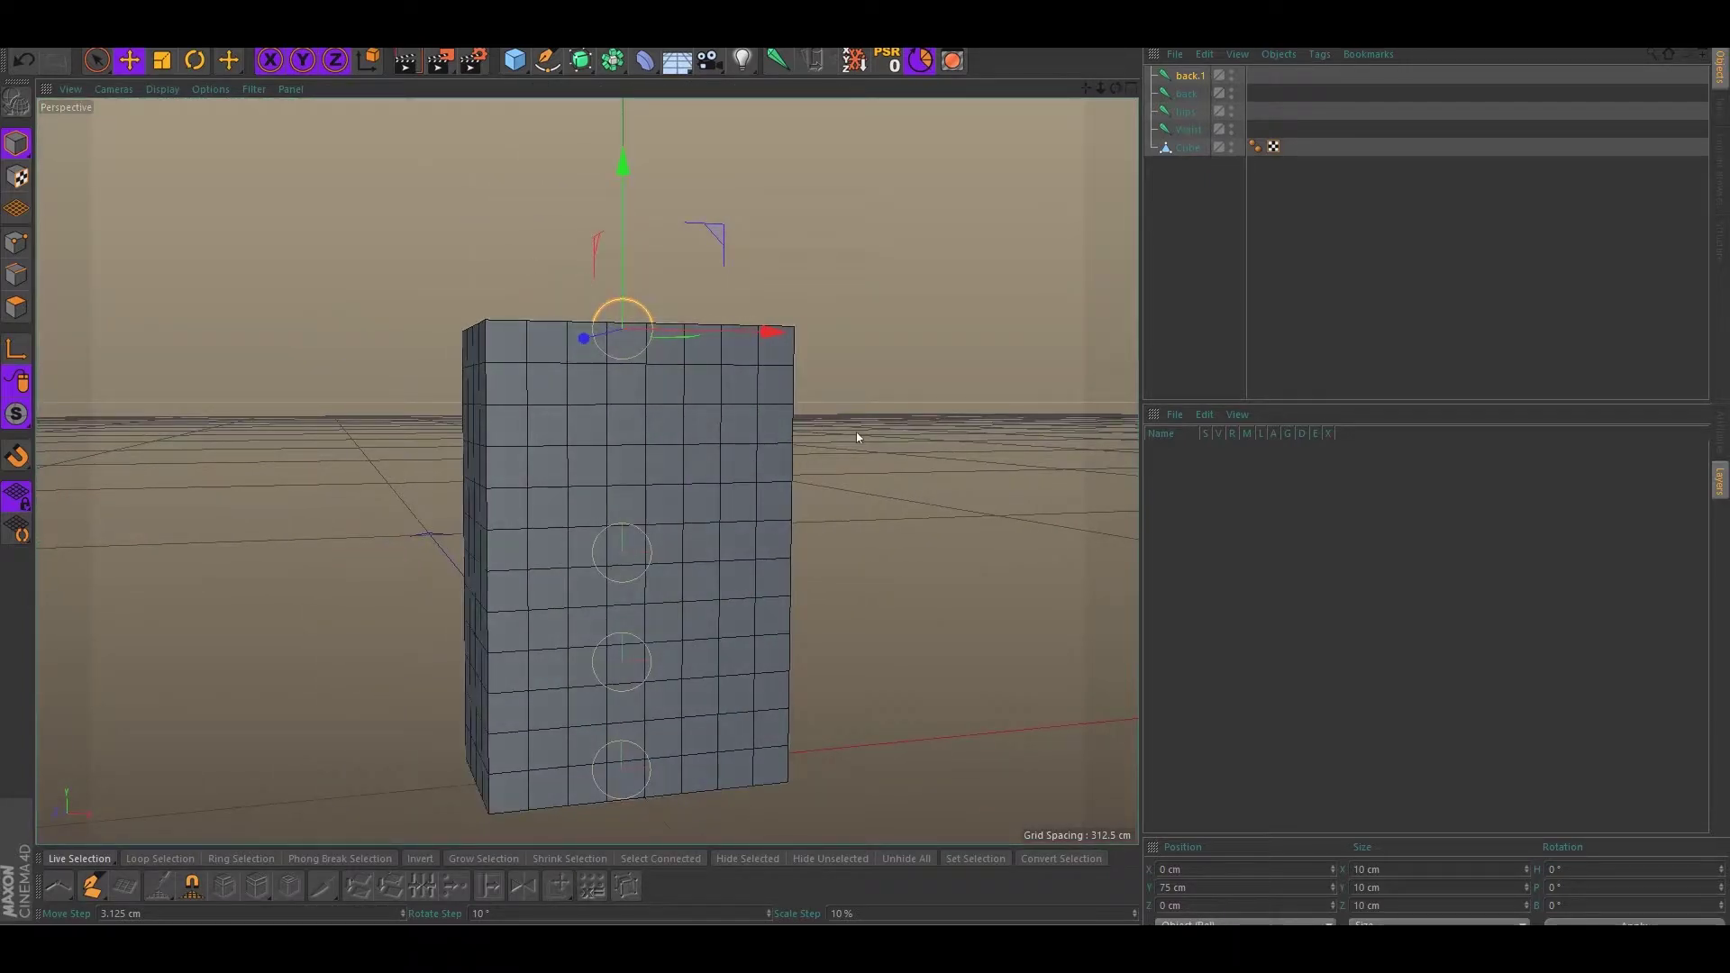
# Parent the hips joint under the Waist joint
pyautogui.click(1188, 129)
pyautogui.click(1184, 112)
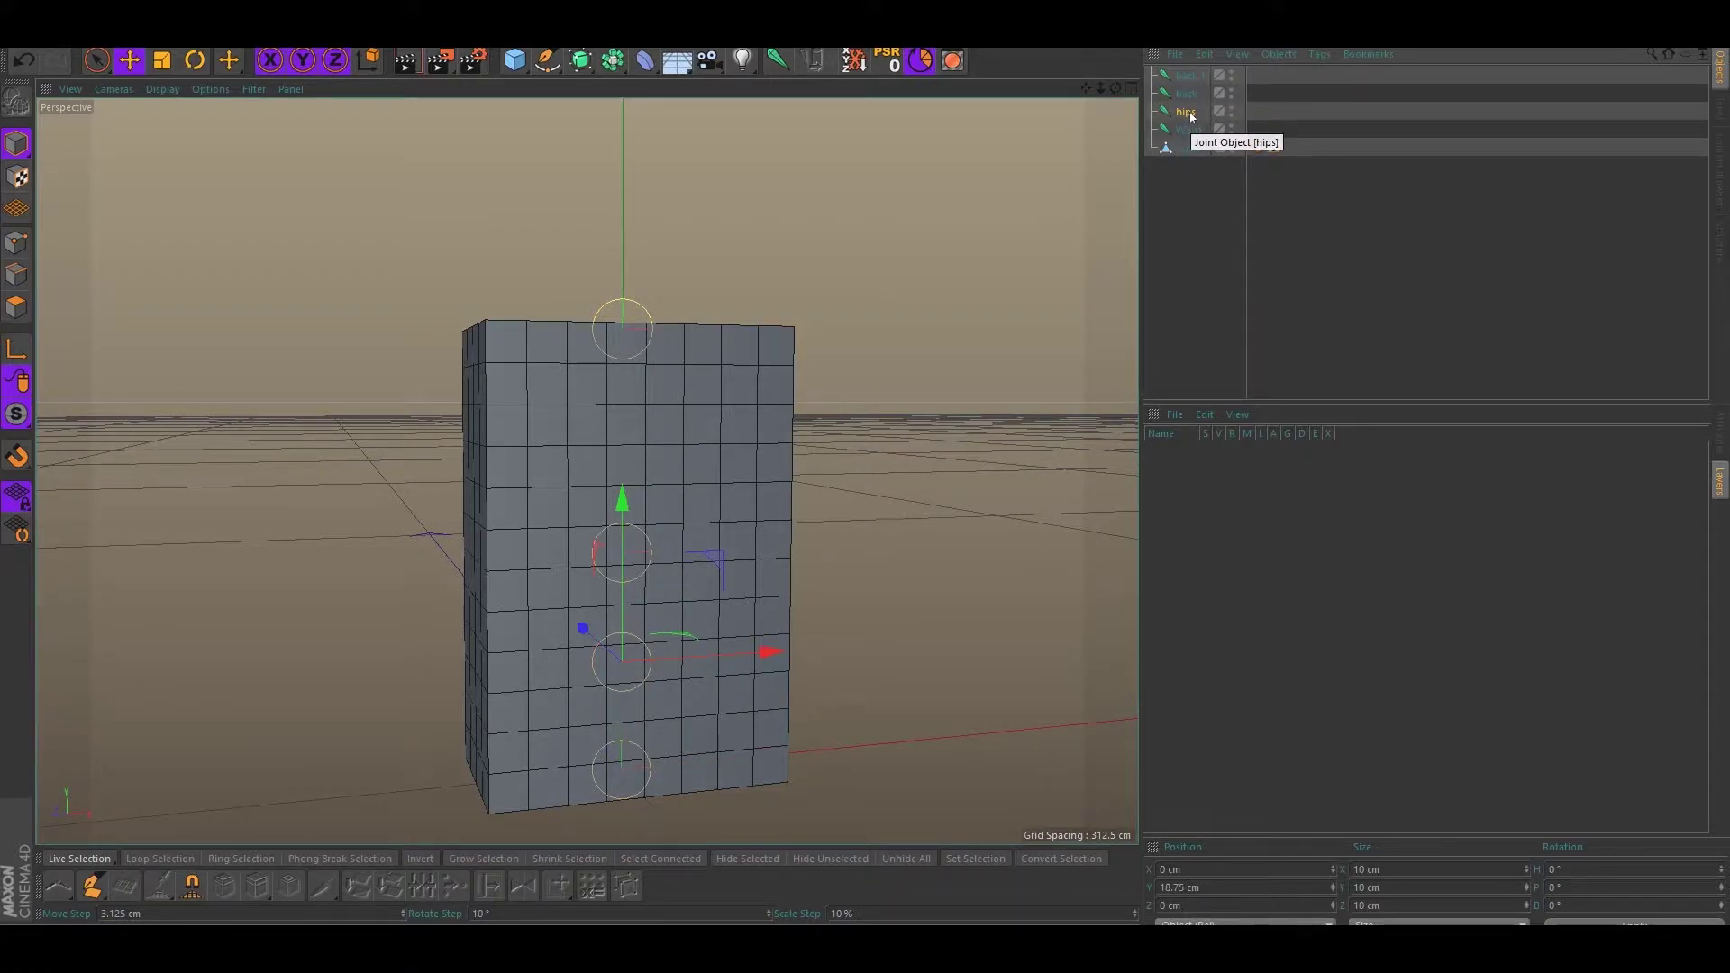
pyautogui.moveTo(1181, 114); pyautogui.dragTo(1187, 135)
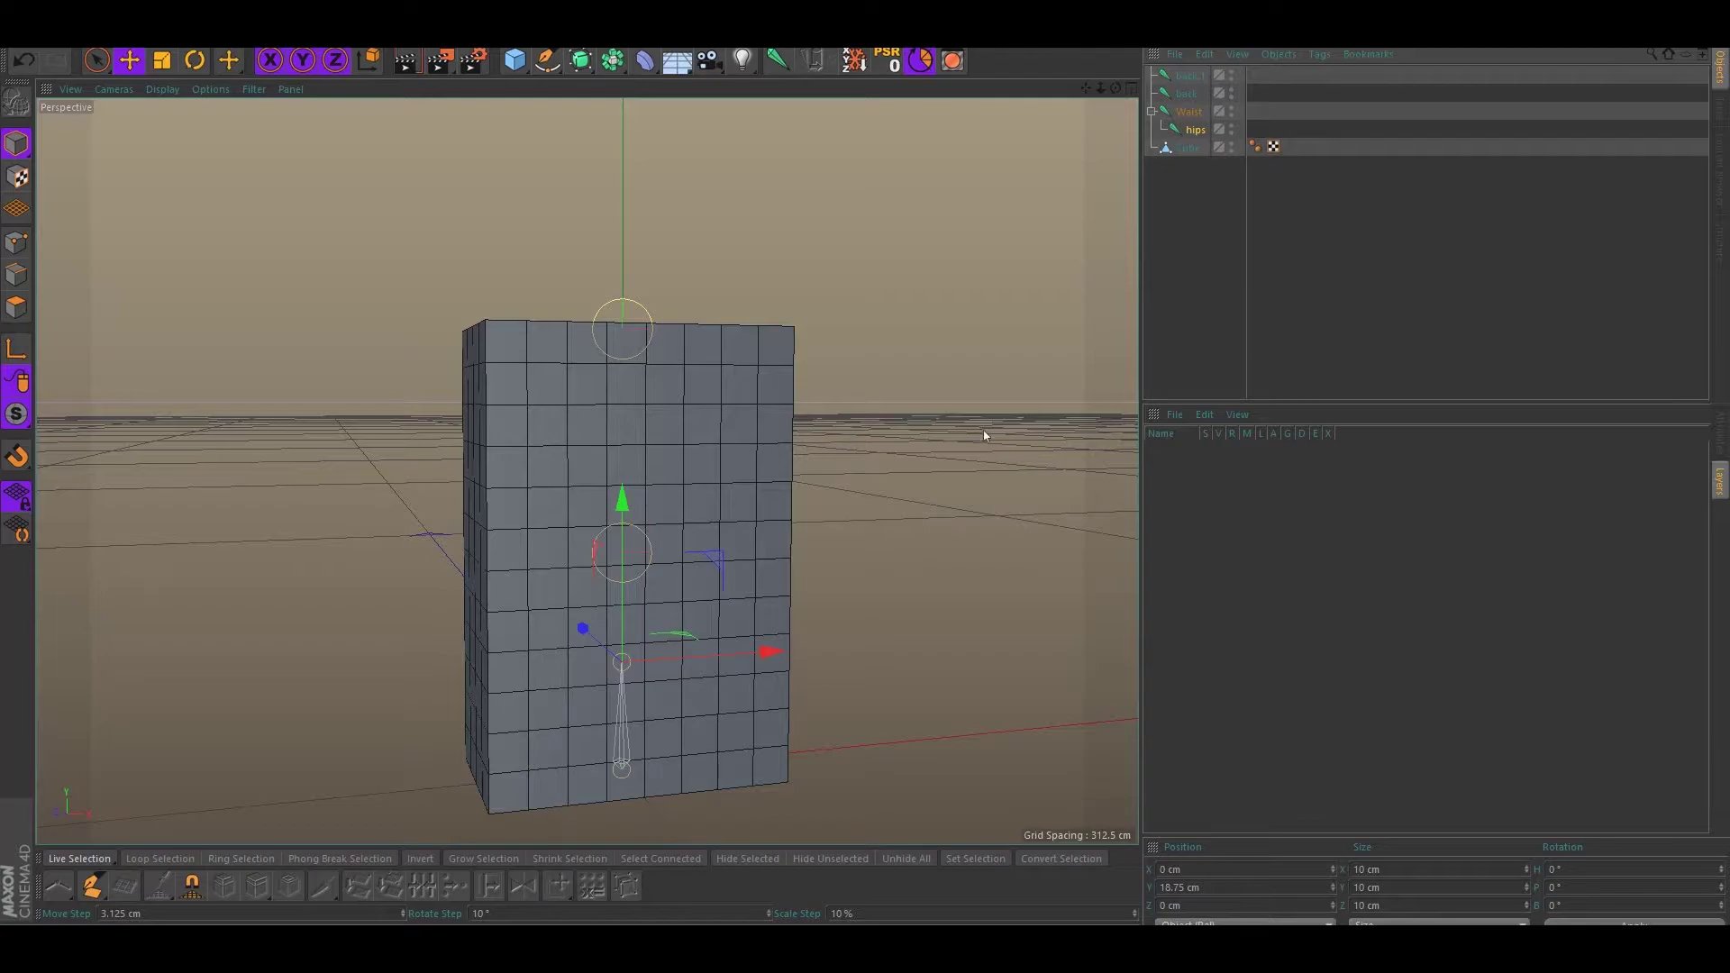
pyautogui.keyDown('alt'); pyautogui.moveTo(967, 419); pyautogui.dragTo(858, 333, button='middle'); pyautogui.keyUp('alt')
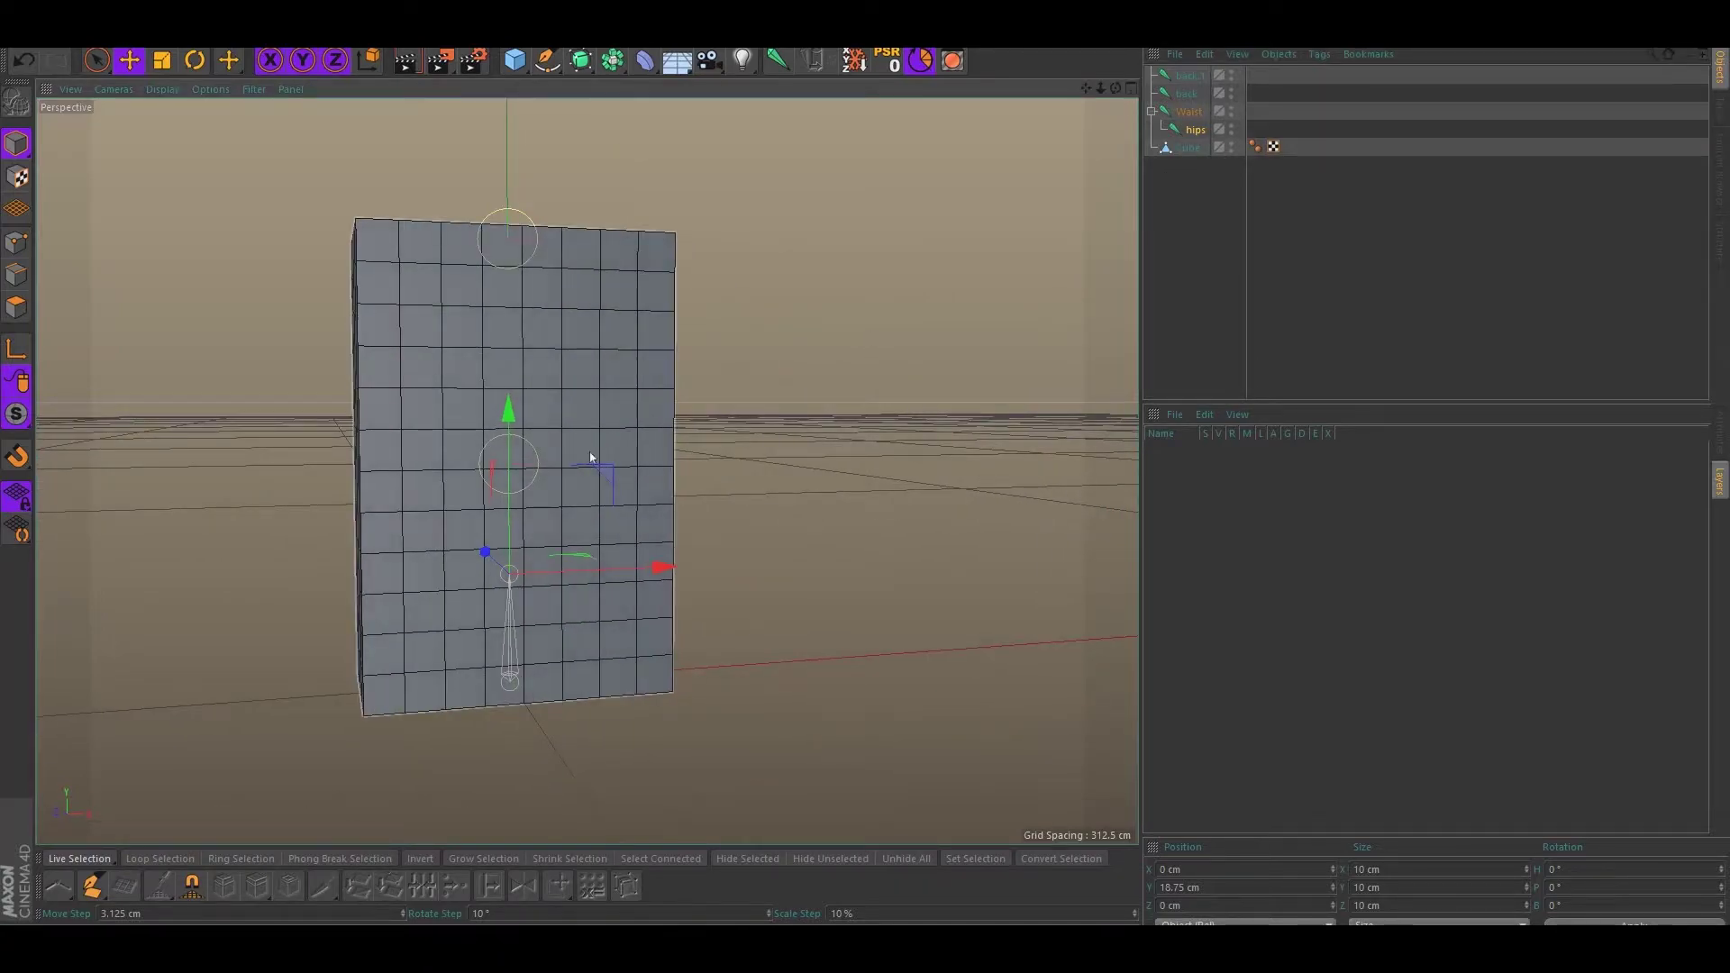
# Parent the back joint under Waist and the topmost joint, back.1, under back
pyautogui.click(1185, 99)
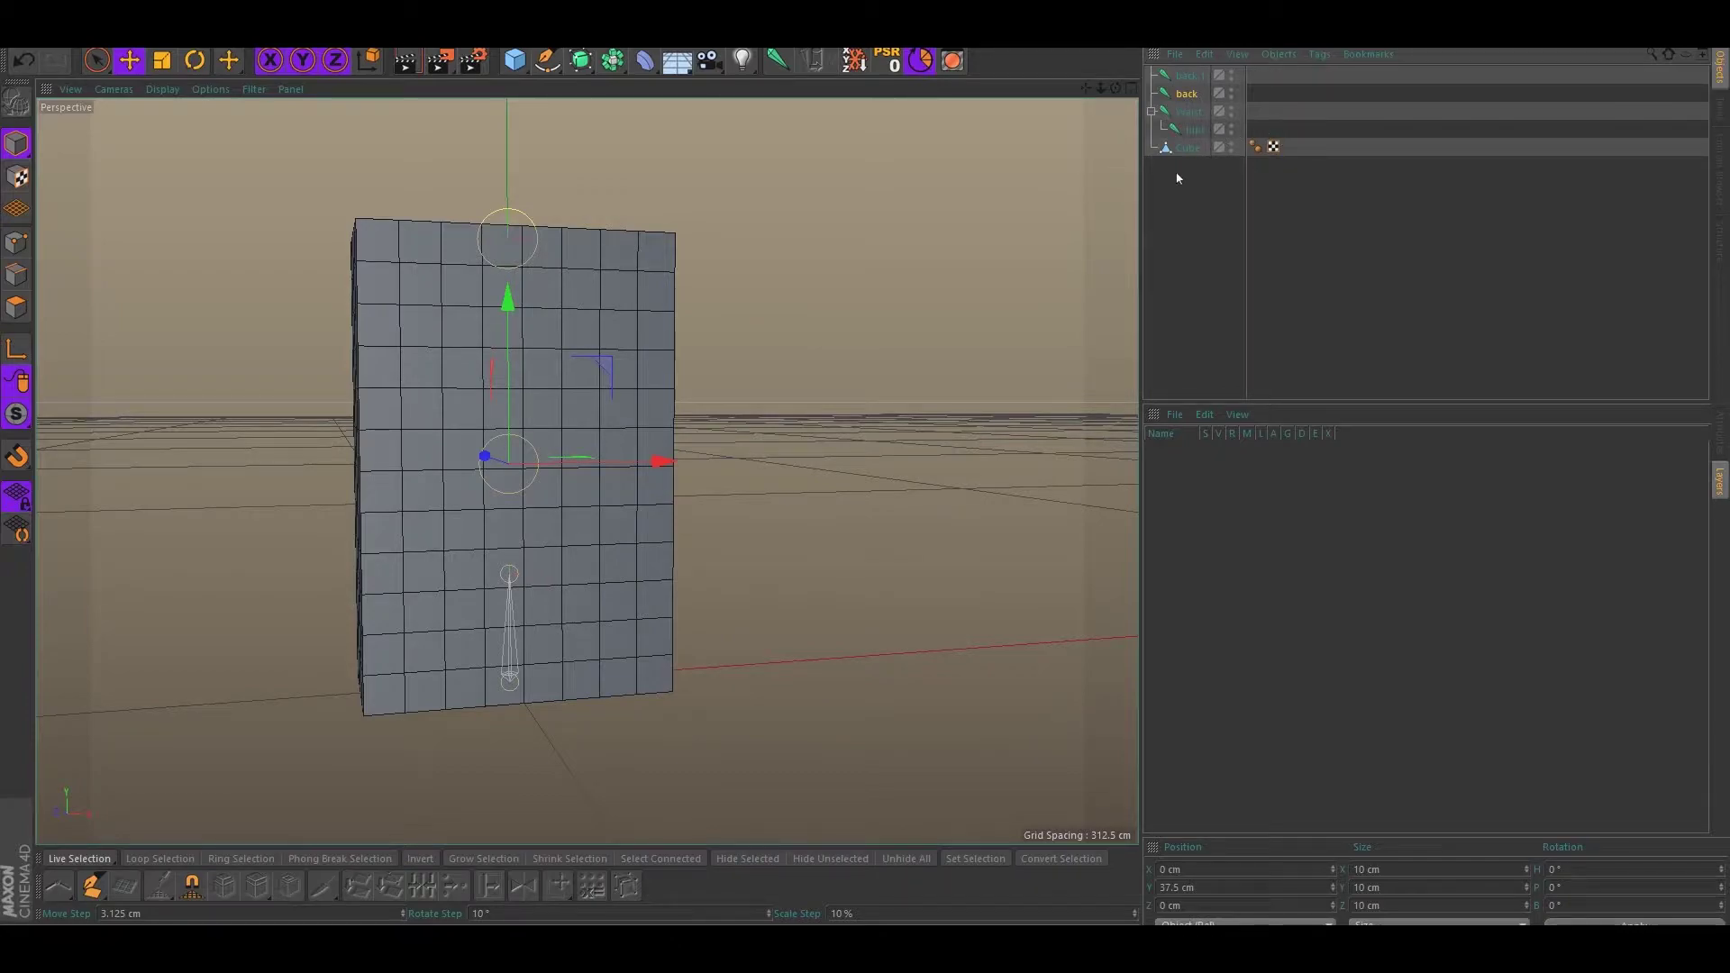
pyautogui.moveTo(1194, 122); pyautogui.dragTo(1190, 114)
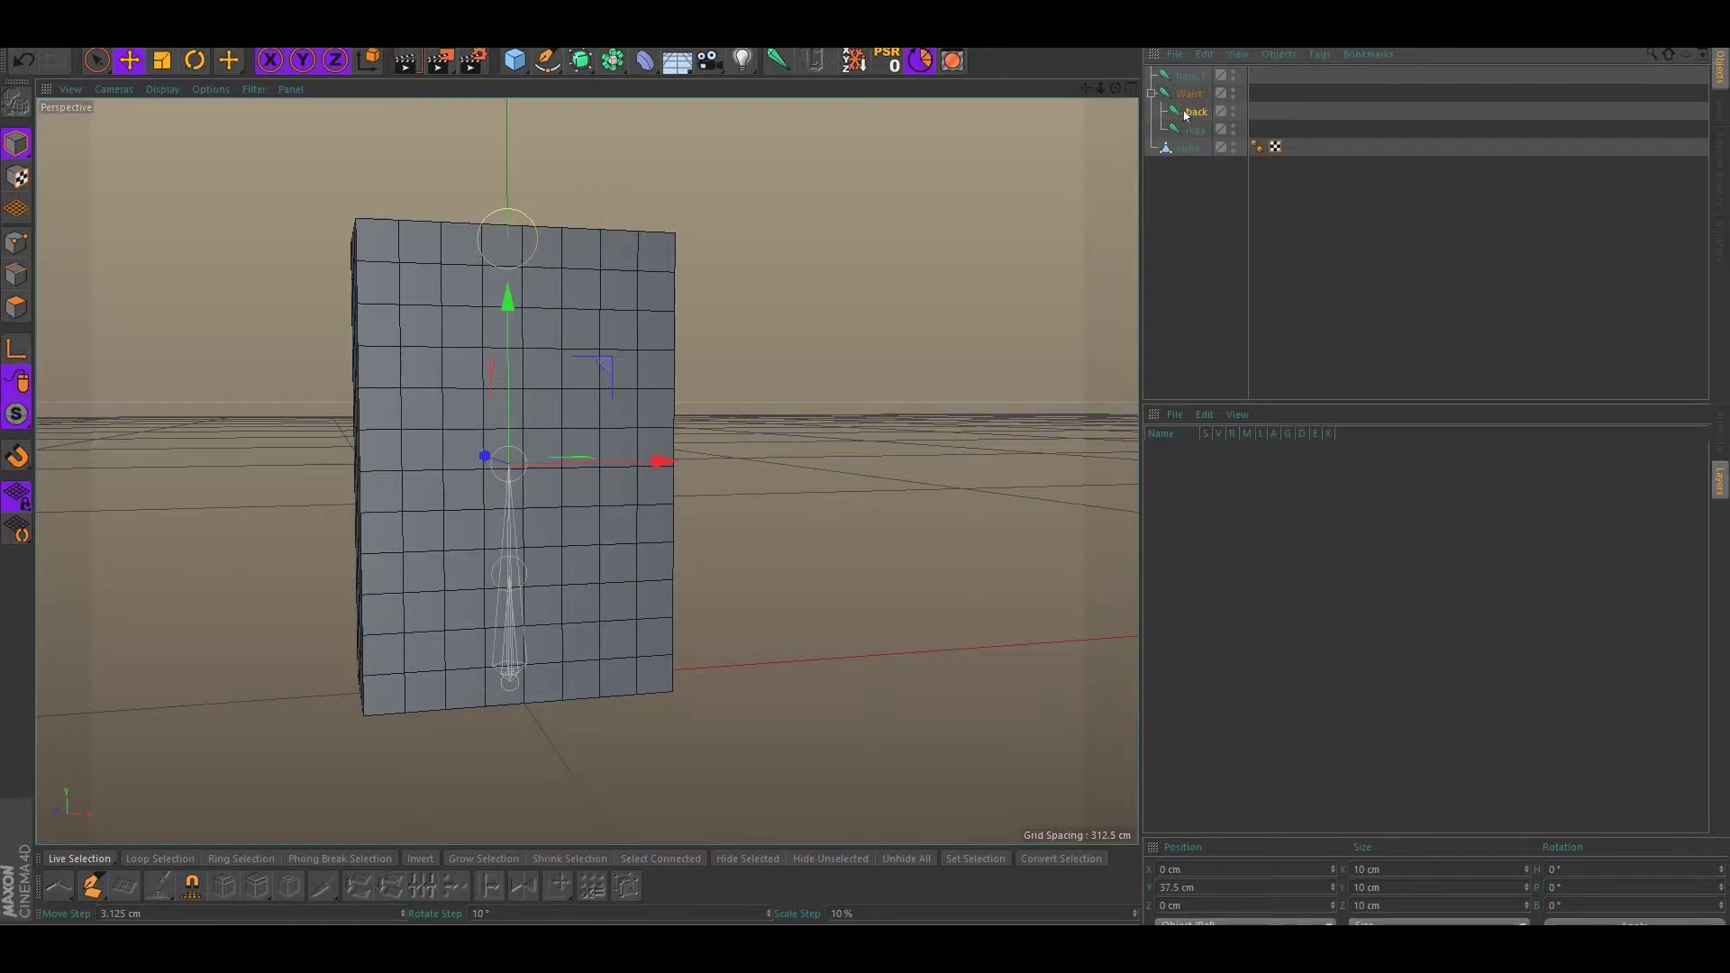
pyautogui.moveTo(1184, 74); pyautogui.dragTo(1200, 113)
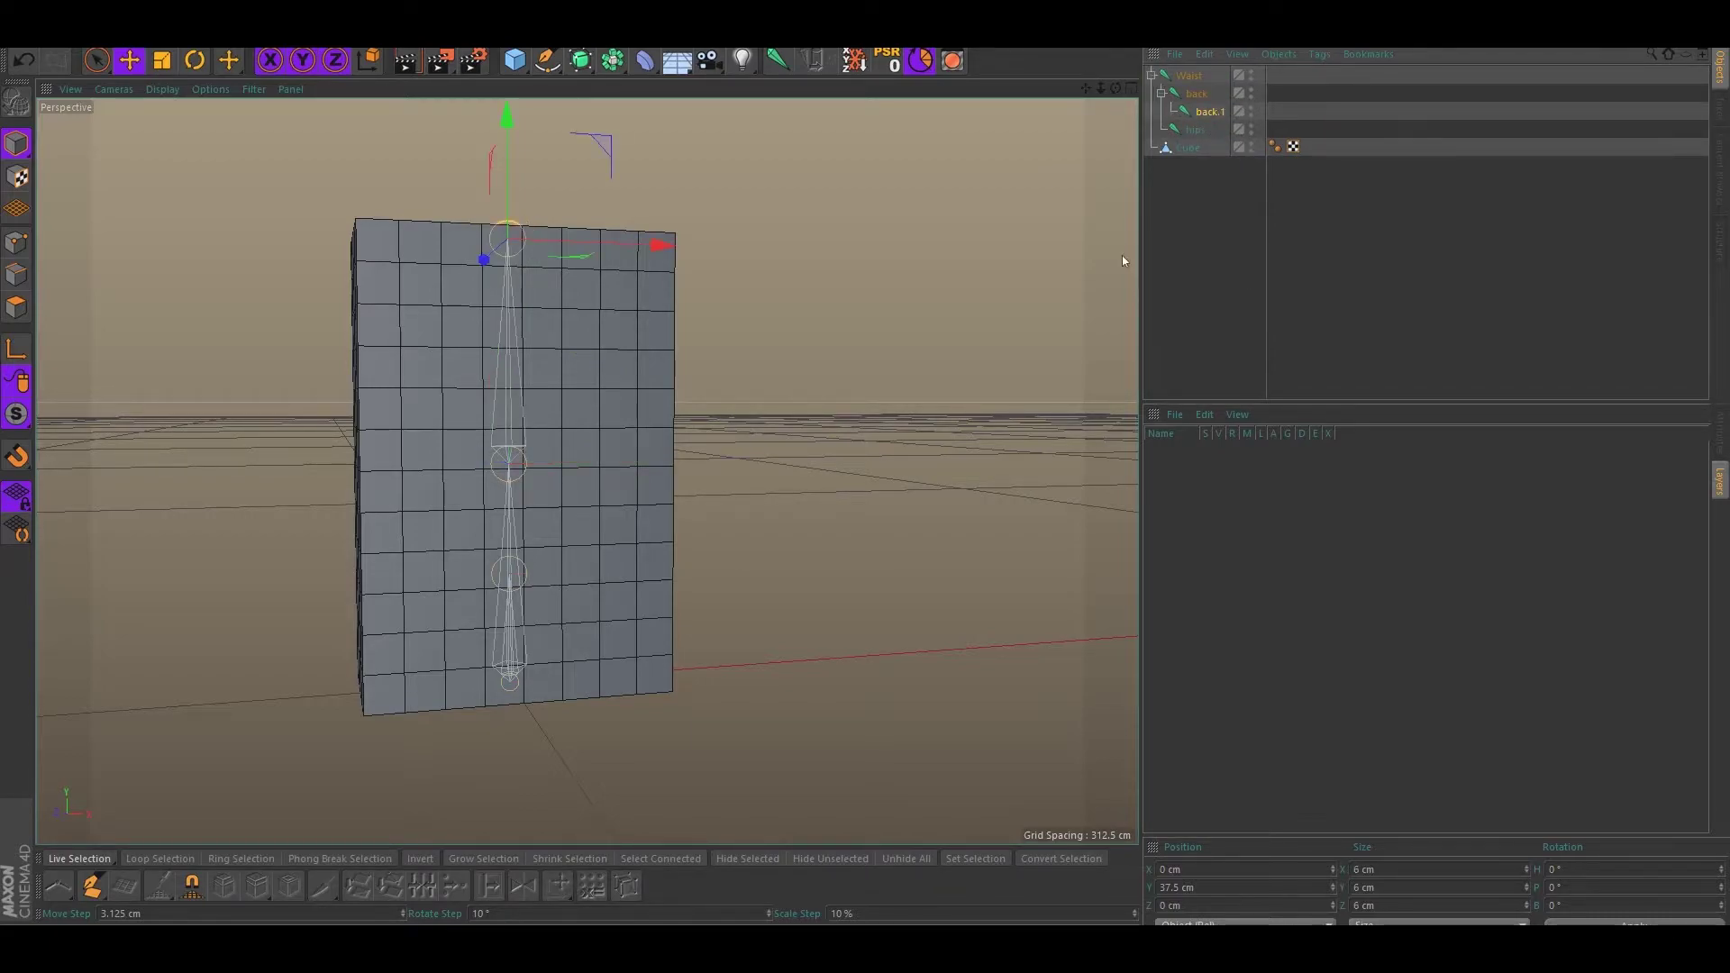
# Rename the topmost joint "neck"
pyautogui.doubleClick(1210, 111)
pyautogui.write('neck')
pyautogui.press('Return')
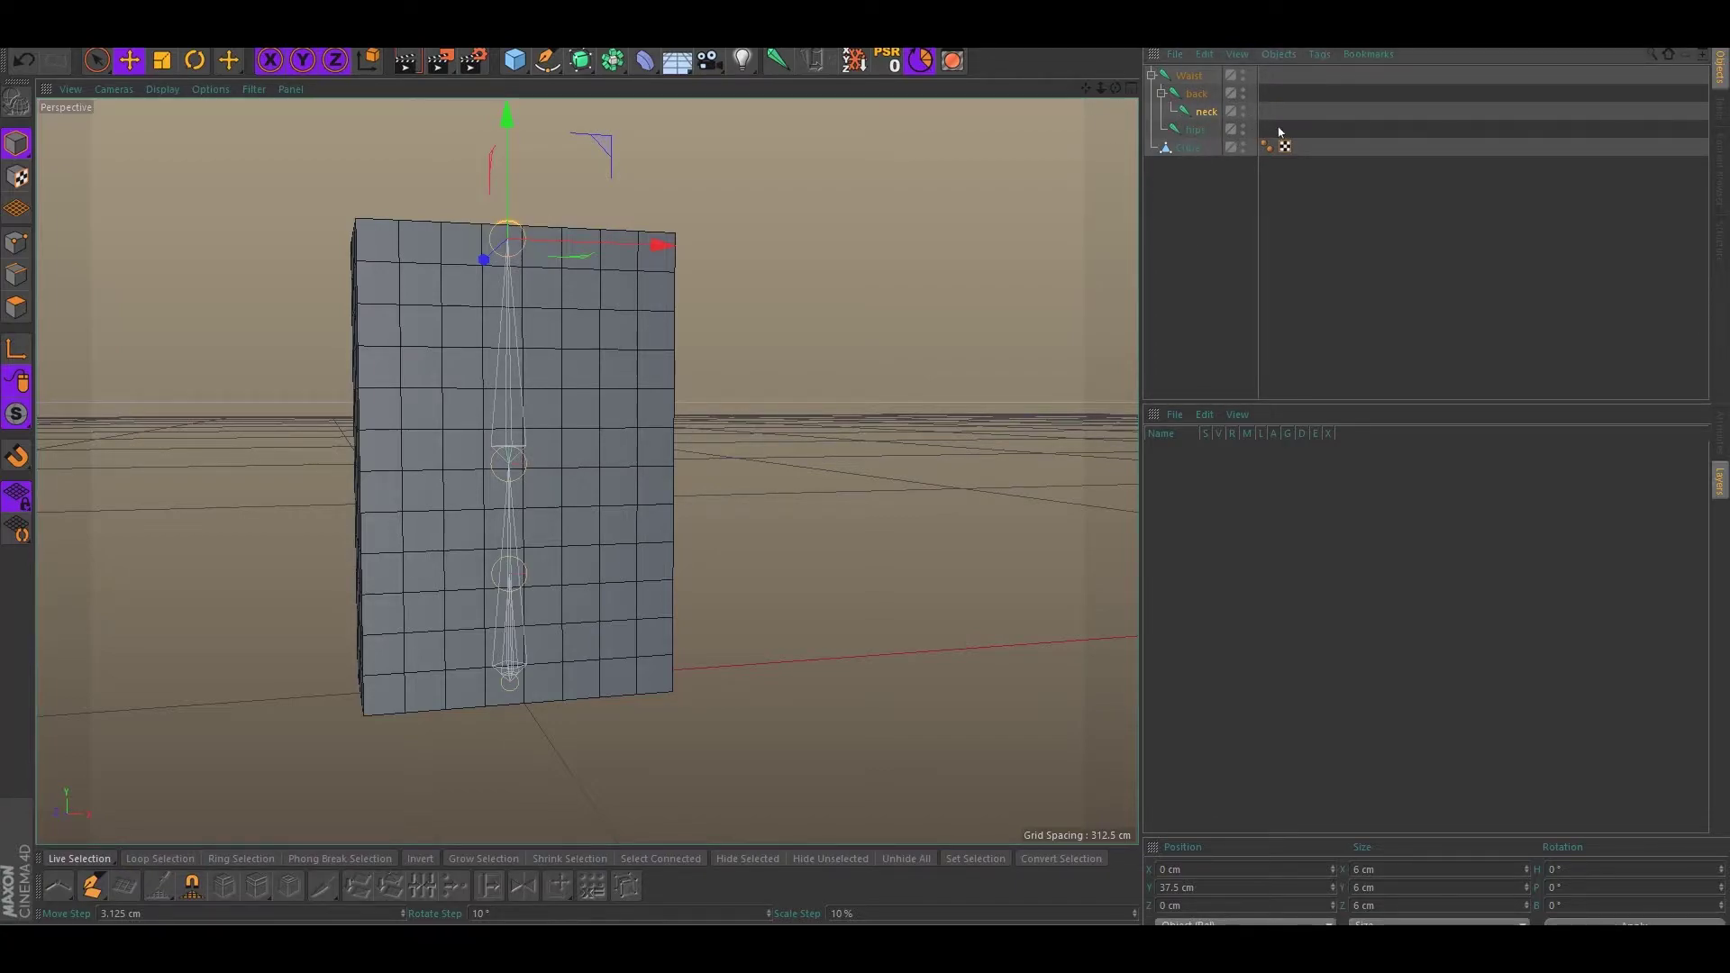
# Set the bone display of the Waist, back, neck and hips joints to Line
pyautogui.click(1189, 92)
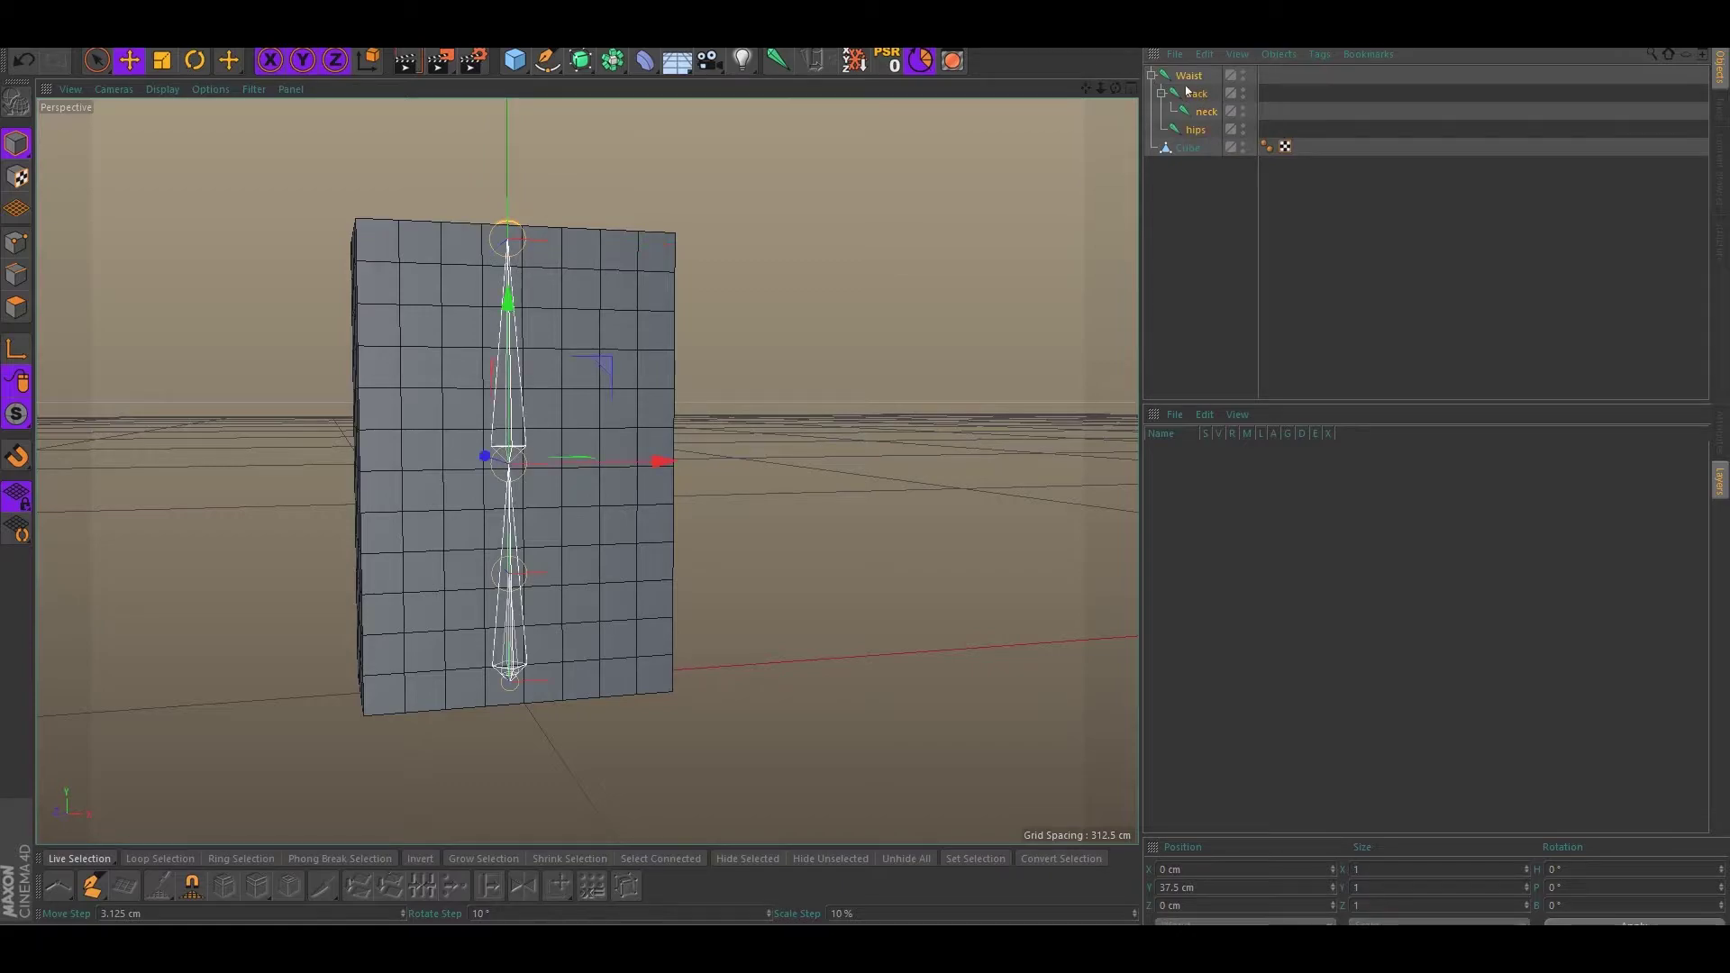
pyautogui.click(1723, 440)
pyautogui.click(1234, 549)
pyautogui.click(1234, 552)
pyautogui.click(1340, 182)
pyautogui.moveTo(1289, 133); pyautogui.dragTo(1172, 79)
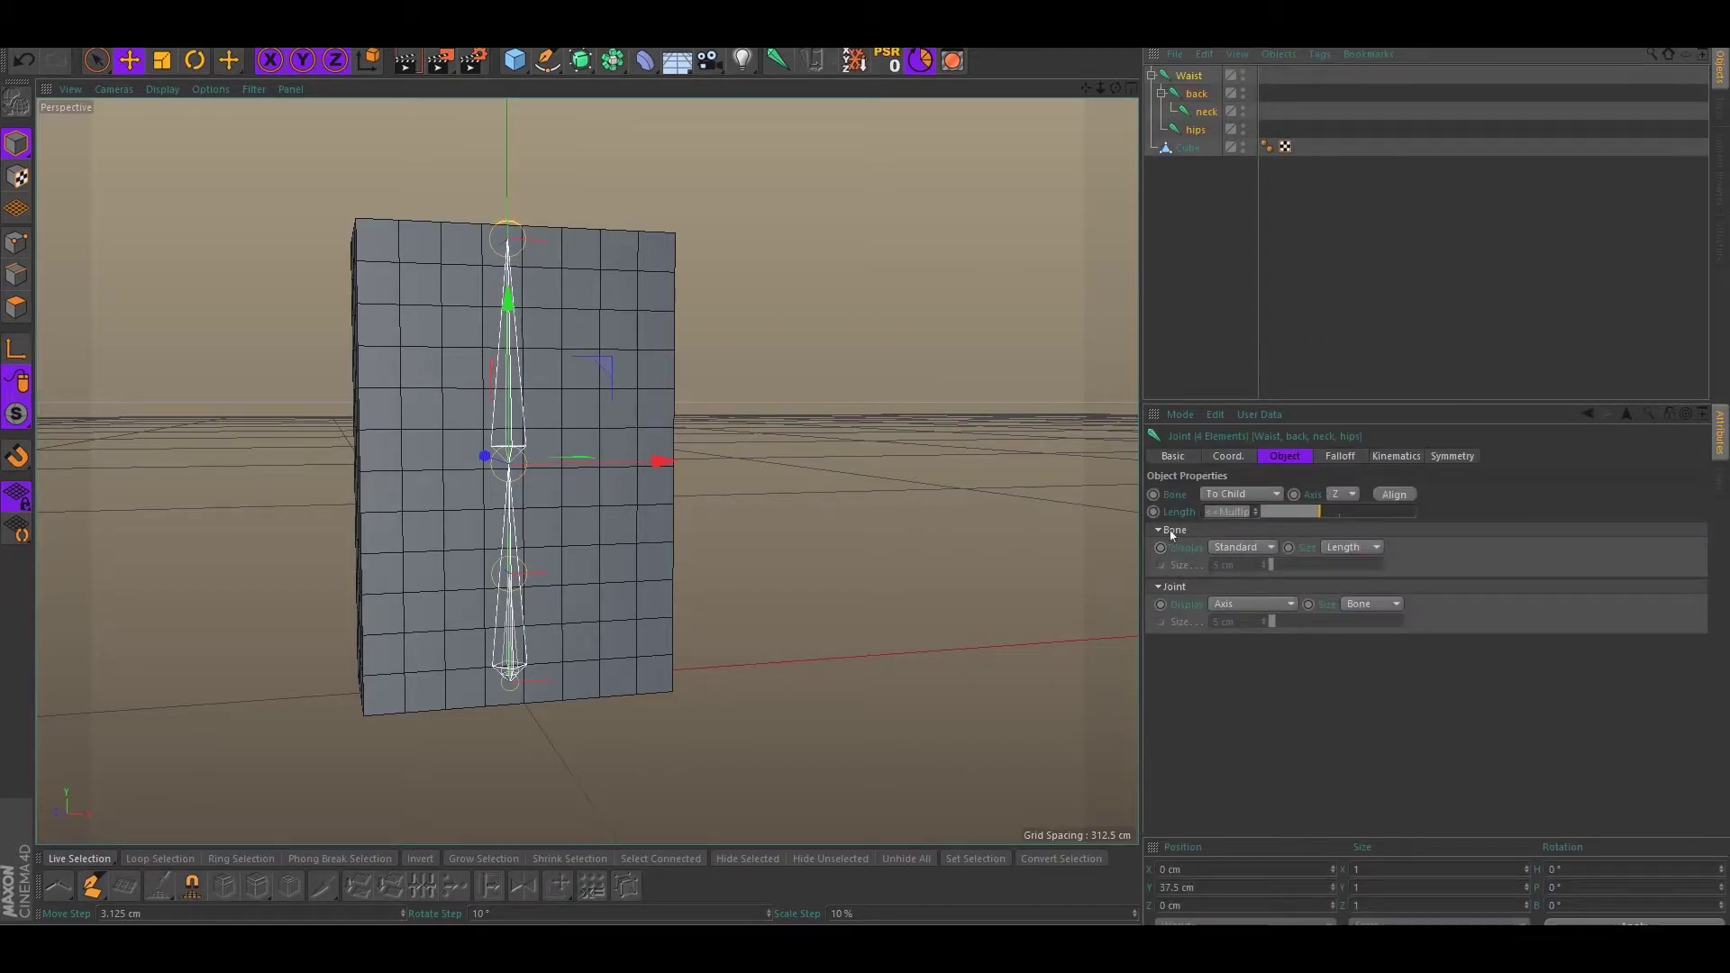
pyautogui.click(1234, 547)
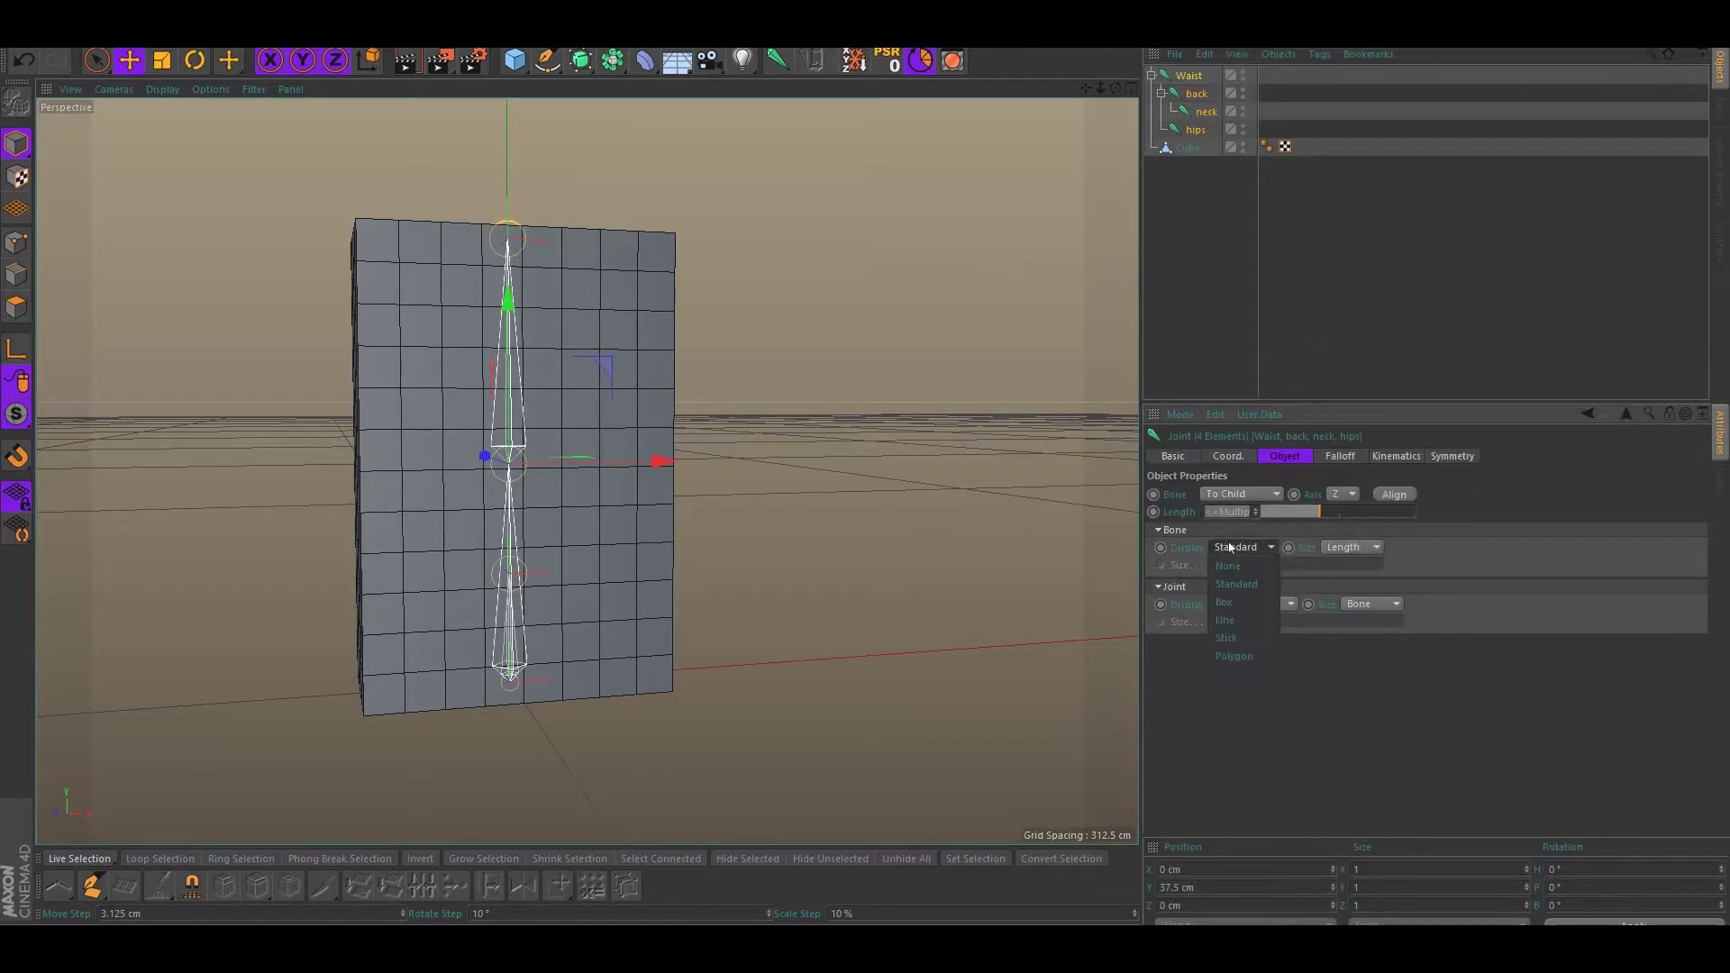
pyautogui.click(1231, 613)
pyautogui.click(761, 331)
pyautogui.keyDown('alt'); pyautogui.moveTo(761, 331); pyautogui.dragTo(810, 366); pyautogui.keyUp('alt')
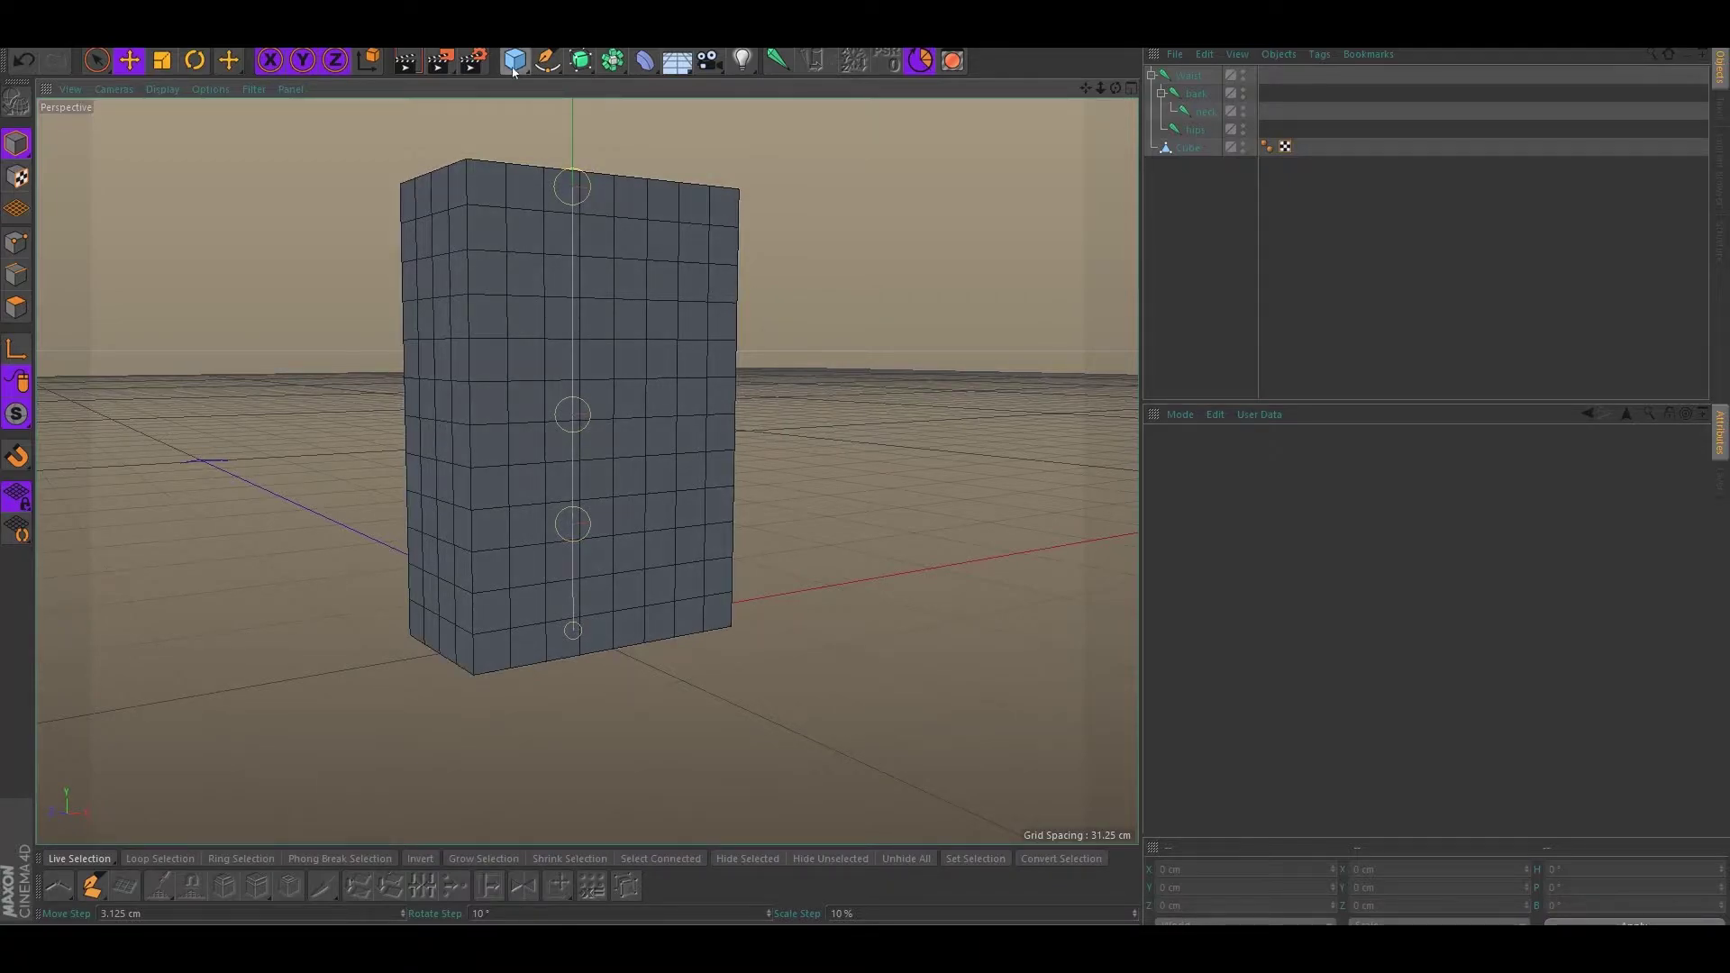
# Add a cube at the base of the torso and scale it to a flat plate about 60 × 2.5 × 60 cm
pyautogui.moveTo(514, 71); pyautogui.dragTo(573, 110)
pyautogui.click(492, 124)
pyautogui.moveTo(514, 60); pyautogui.dragTo(614, 95)
pyautogui.click(658, 85)
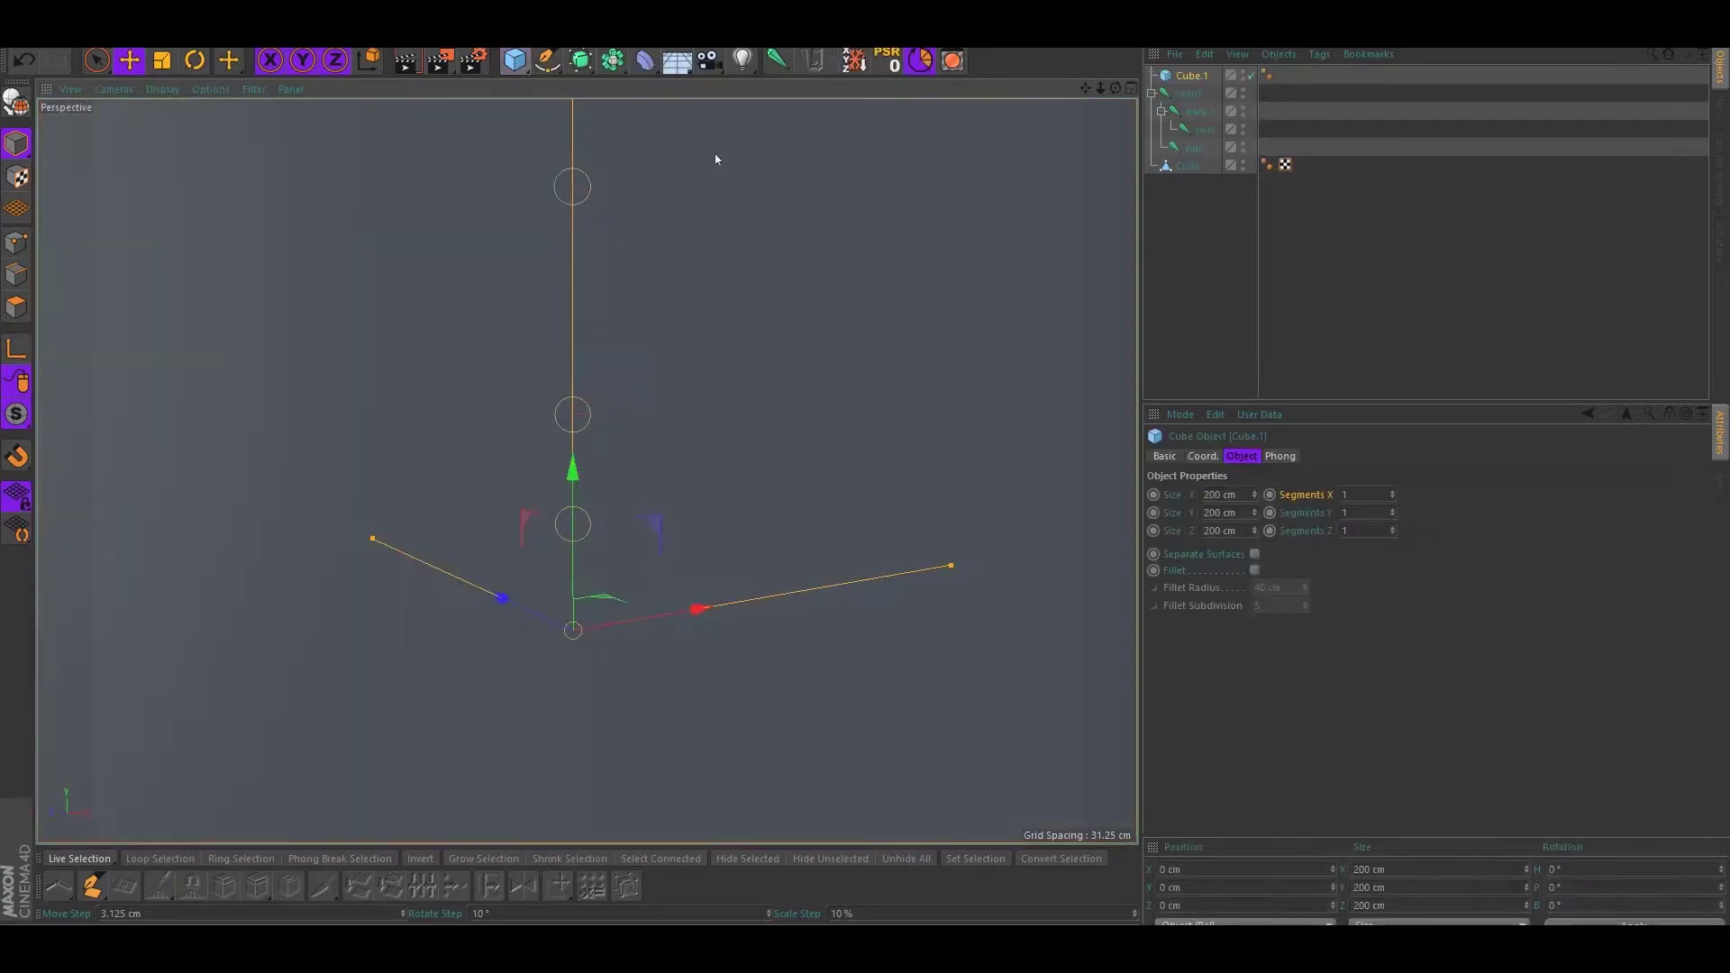
pyautogui.press('t')
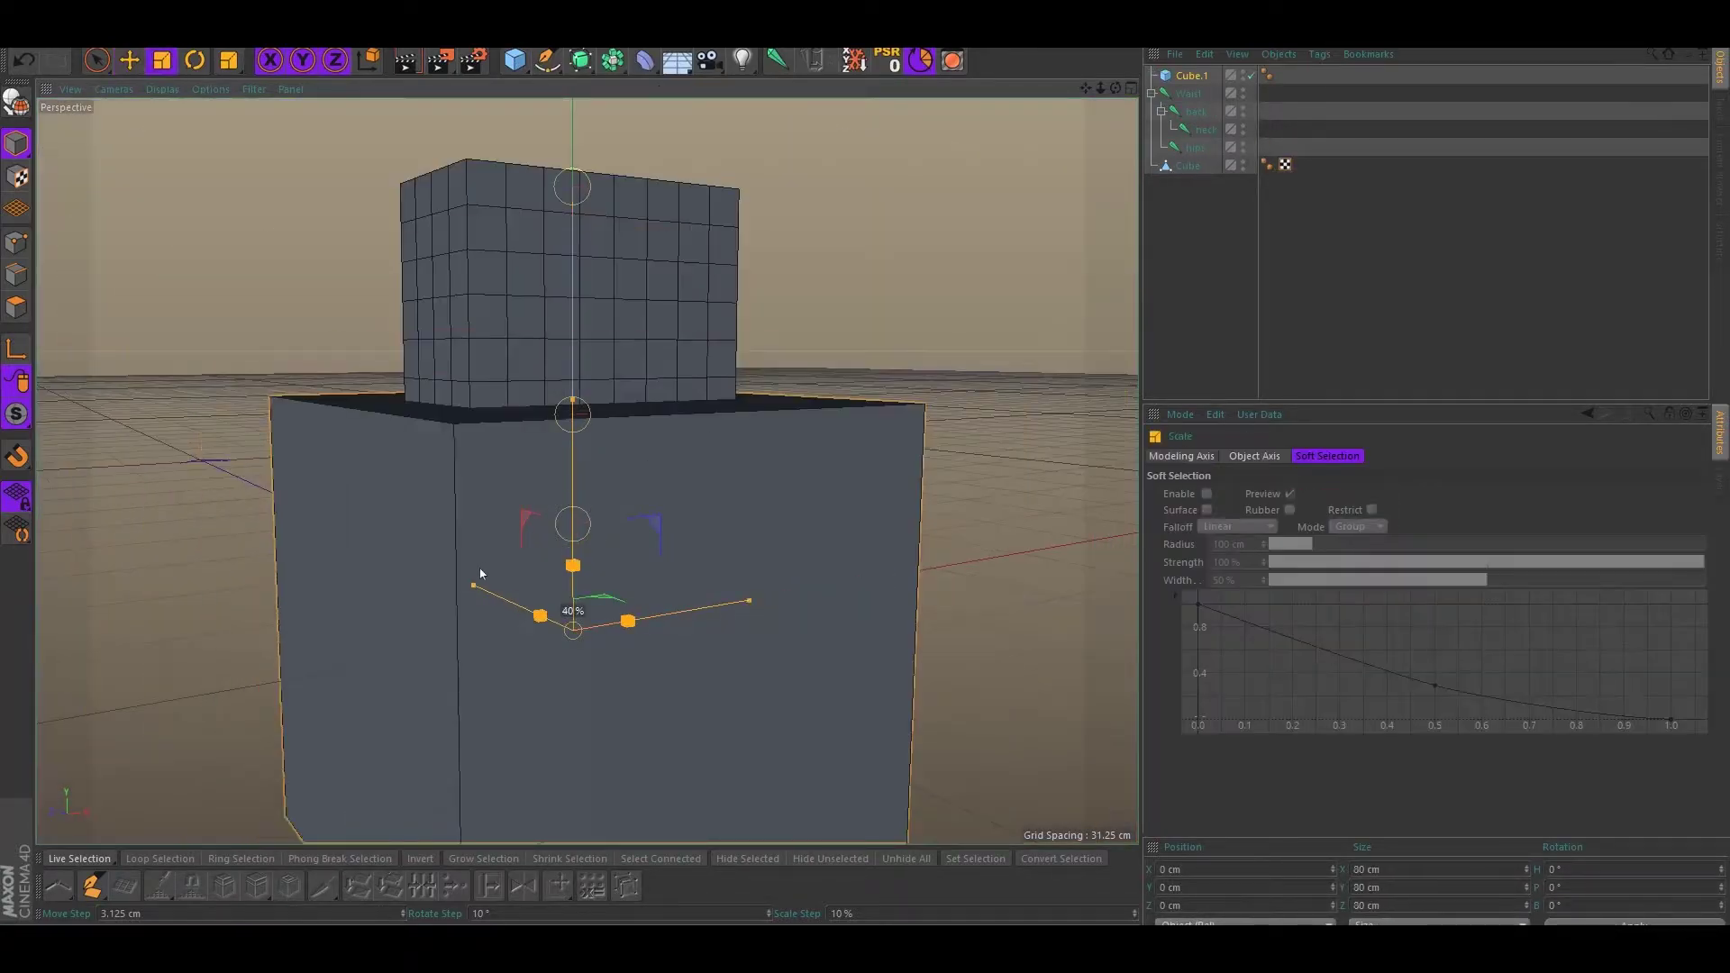
pyautogui.moveTo(478, 580)
pyautogui.mouseDown()
pyautogui.moveTo(398, 606)
pyautogui.moveTo(444, 565)
pyautogui.moveTo(541, 585)
pyautogui.moveTo(540, 636)
pyautogui.mouseUp()
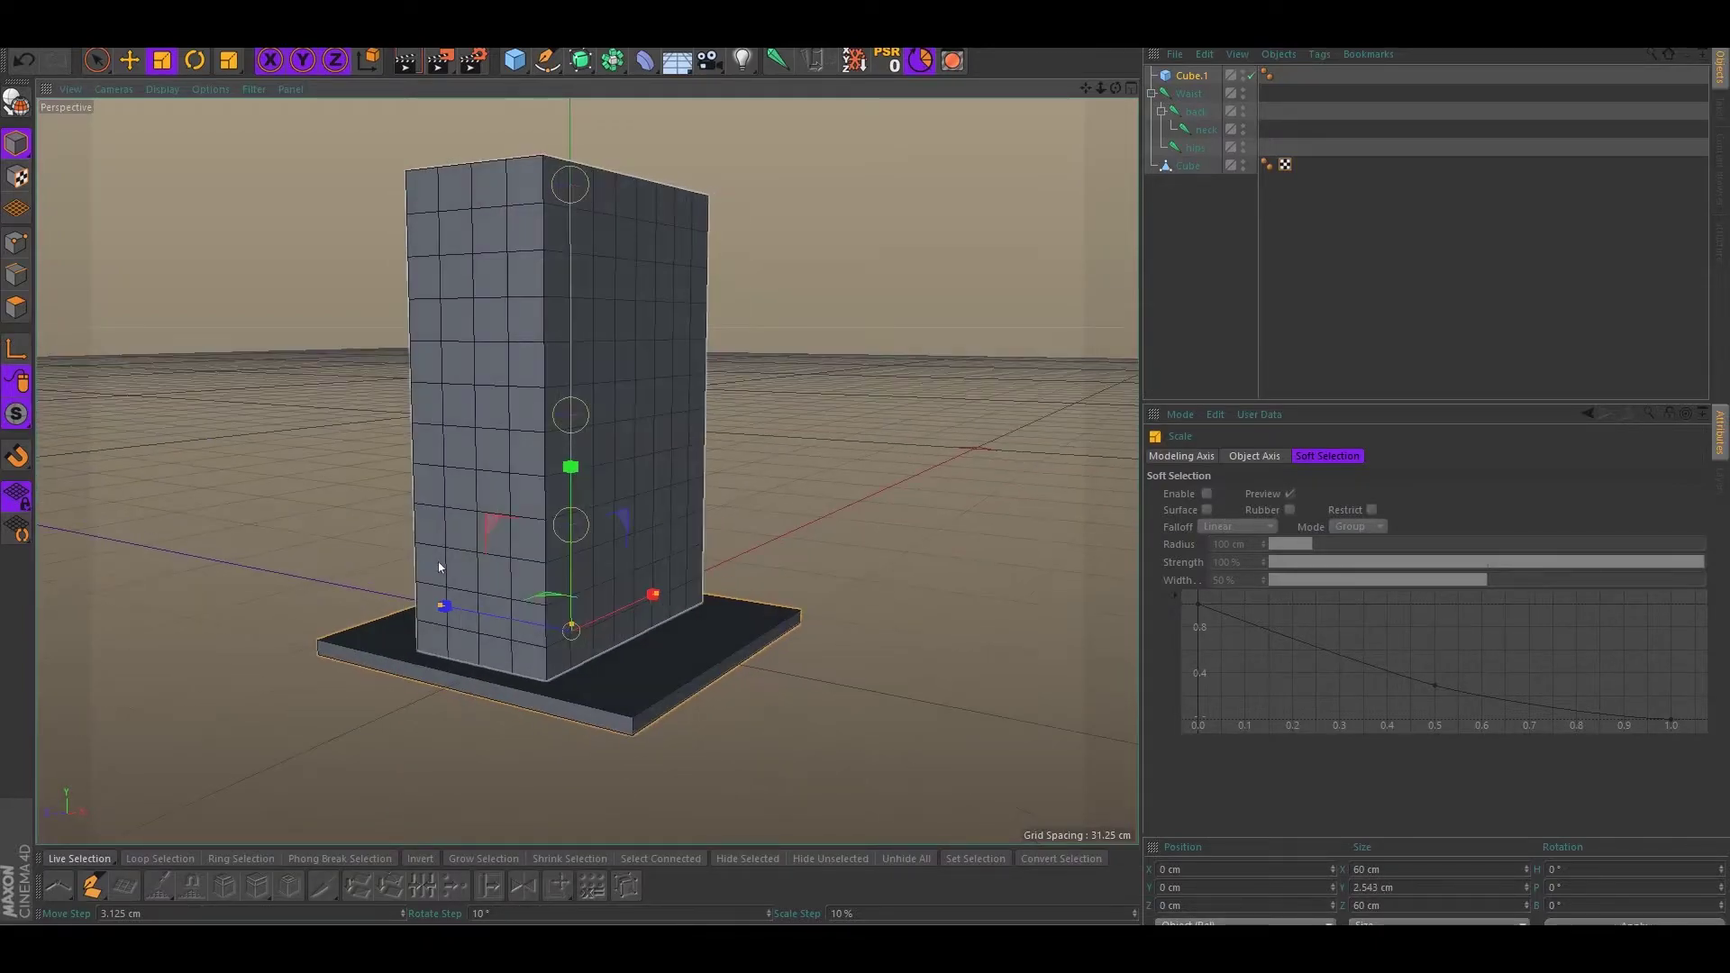
# Narrow the base plate to about 56.8 cm in X and 30 cm in Z so it closely surrounds the torso
pyautogui.moveTo(442, 607); pyautogui.dragTo(502, 619)
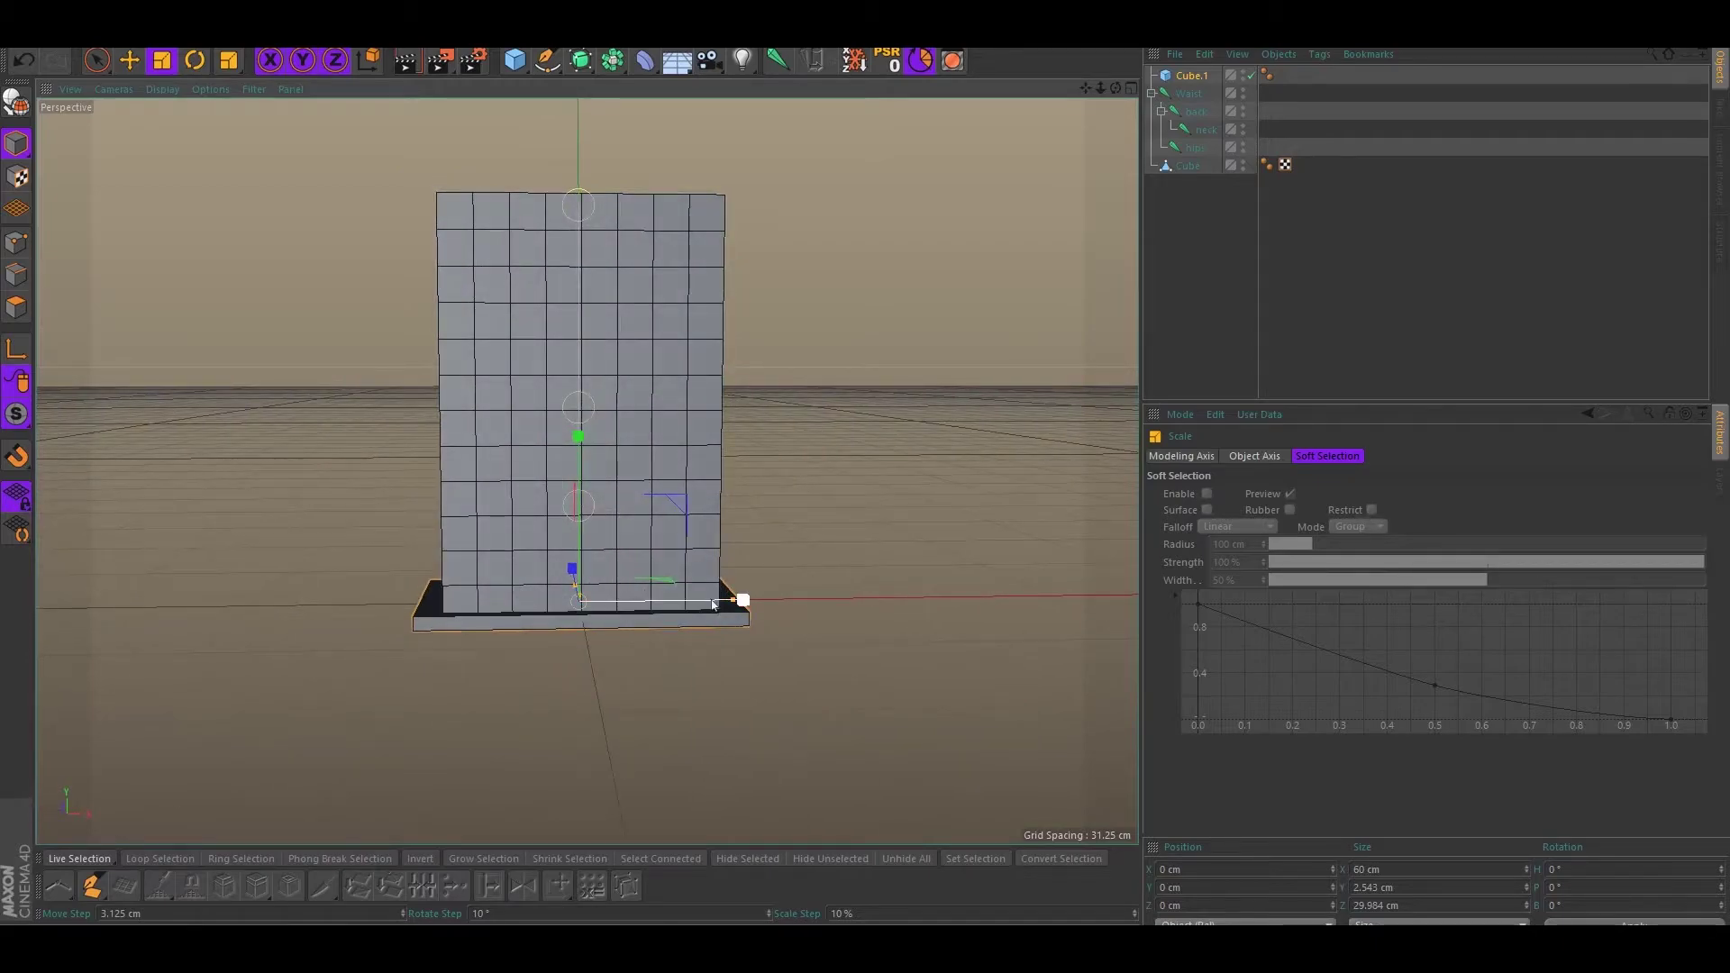
pyautogui.moveTo(713, 604); pyautogui.dragTo(726, 606)
pyautogui.keyDown('alt'); pyautogui.moveTo(738, 491); pyautogui.dragTo(784, 537); pyautogui.keyUp('alt')
pyautogui.click(703, 618)
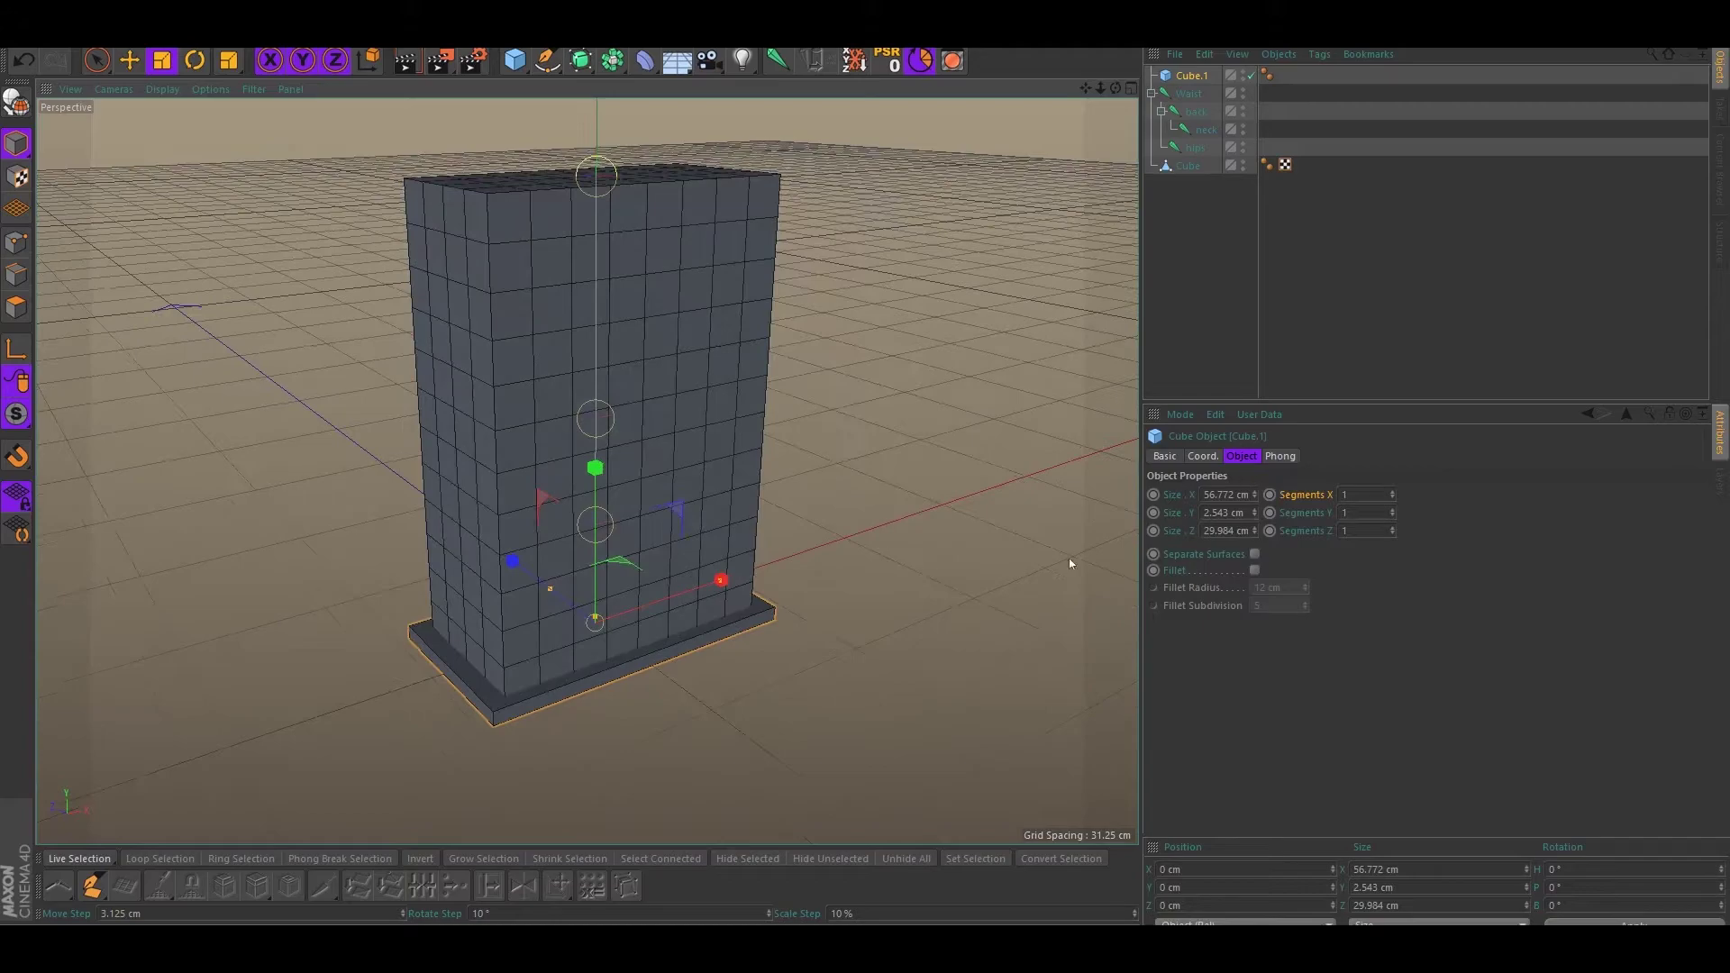
pyautogui.click(1721, 473)
pyautogui.click(1720, 434)
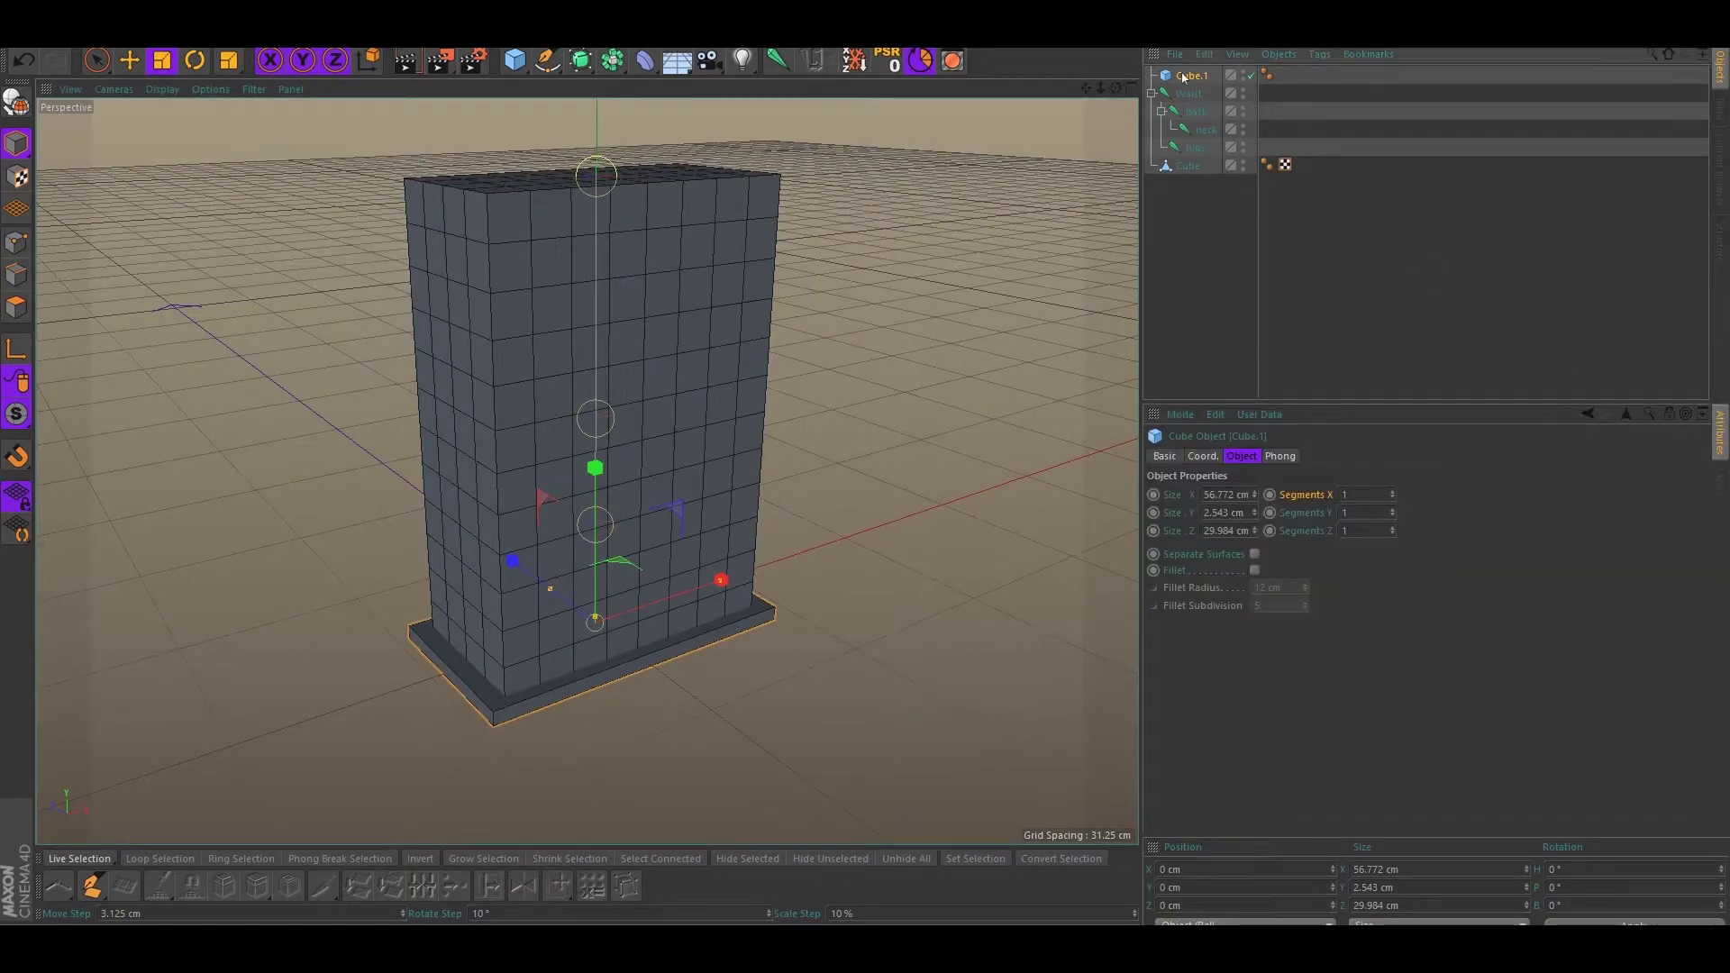
pyautogui.press('c')
pyautogui.keyDown('alt'); pyautogui.moveTo(876, 304); pyautogui.dragTo(814, 347); pyautogui.keyUp('alt')
pyautogui.hotkey('ctrl', 'z')
# Duplicate the base plate and raise the copy to the hips joint at a Y position of 18.75 cm
pyautogui.hotkey('ctrl', 'c')
pyautogui.hotkey('ctrl', 'v')
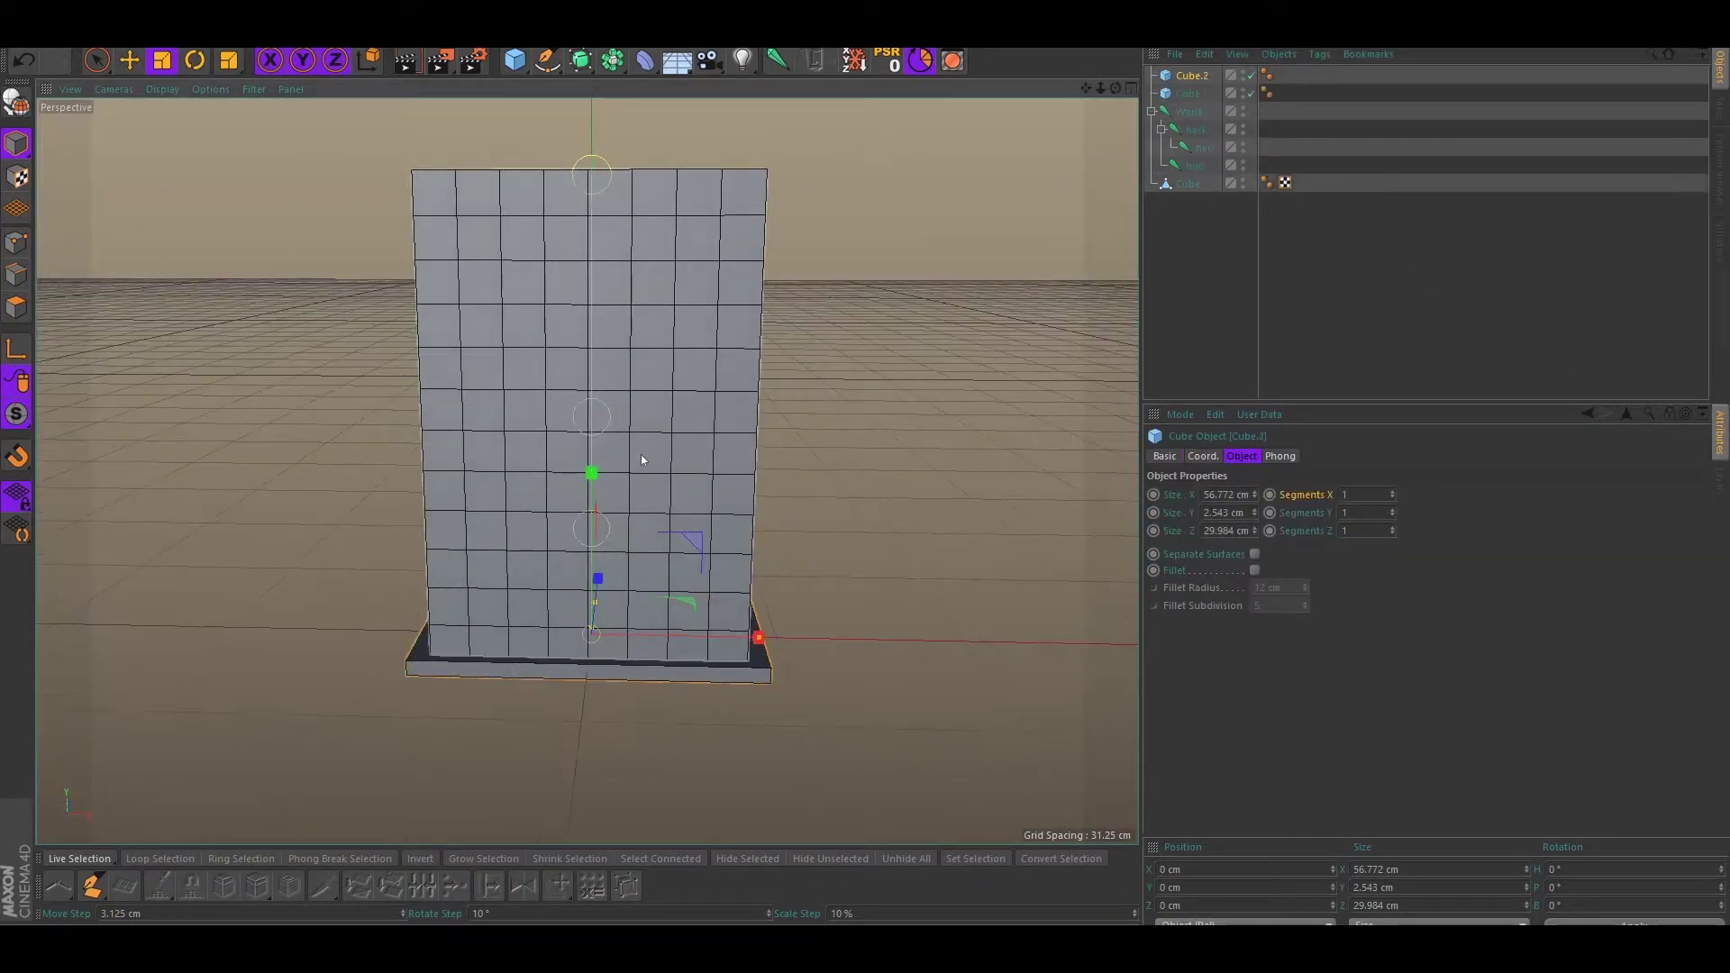
pyautogui.press('e')
pyautogui.keyDown('alt'); pyautogui.moveTo(640, 454); pyautogui.dragTo(638, 428); pyautogui.keyUp('alt')
pyautogui.middleClick(712, 514)
pyautogui.middleClick(762, 572)
pyautogui.keyDown('alt'); pyautogui.moveTo(584, 701); pyautogui.dragTo(588, 488, button='middle'); pyautogui.keyUp('alt')
pyautogui.moveTo(569, 491); pyautogui.dragTo(568, 355)
# Duplicate the hips plate and raise the copy to the back joint at a Y position of 37.5 cm
pyautogui.hotkey('ctrl', 'c')
pyautogui.hotkey('ctrl', 'v')
pyautogui.moveTo(569, 413); pyautogui.dragTo(568, 278)
pyautogui.middleClick(566, 279)
pyautogui.middleClick(468, 333)
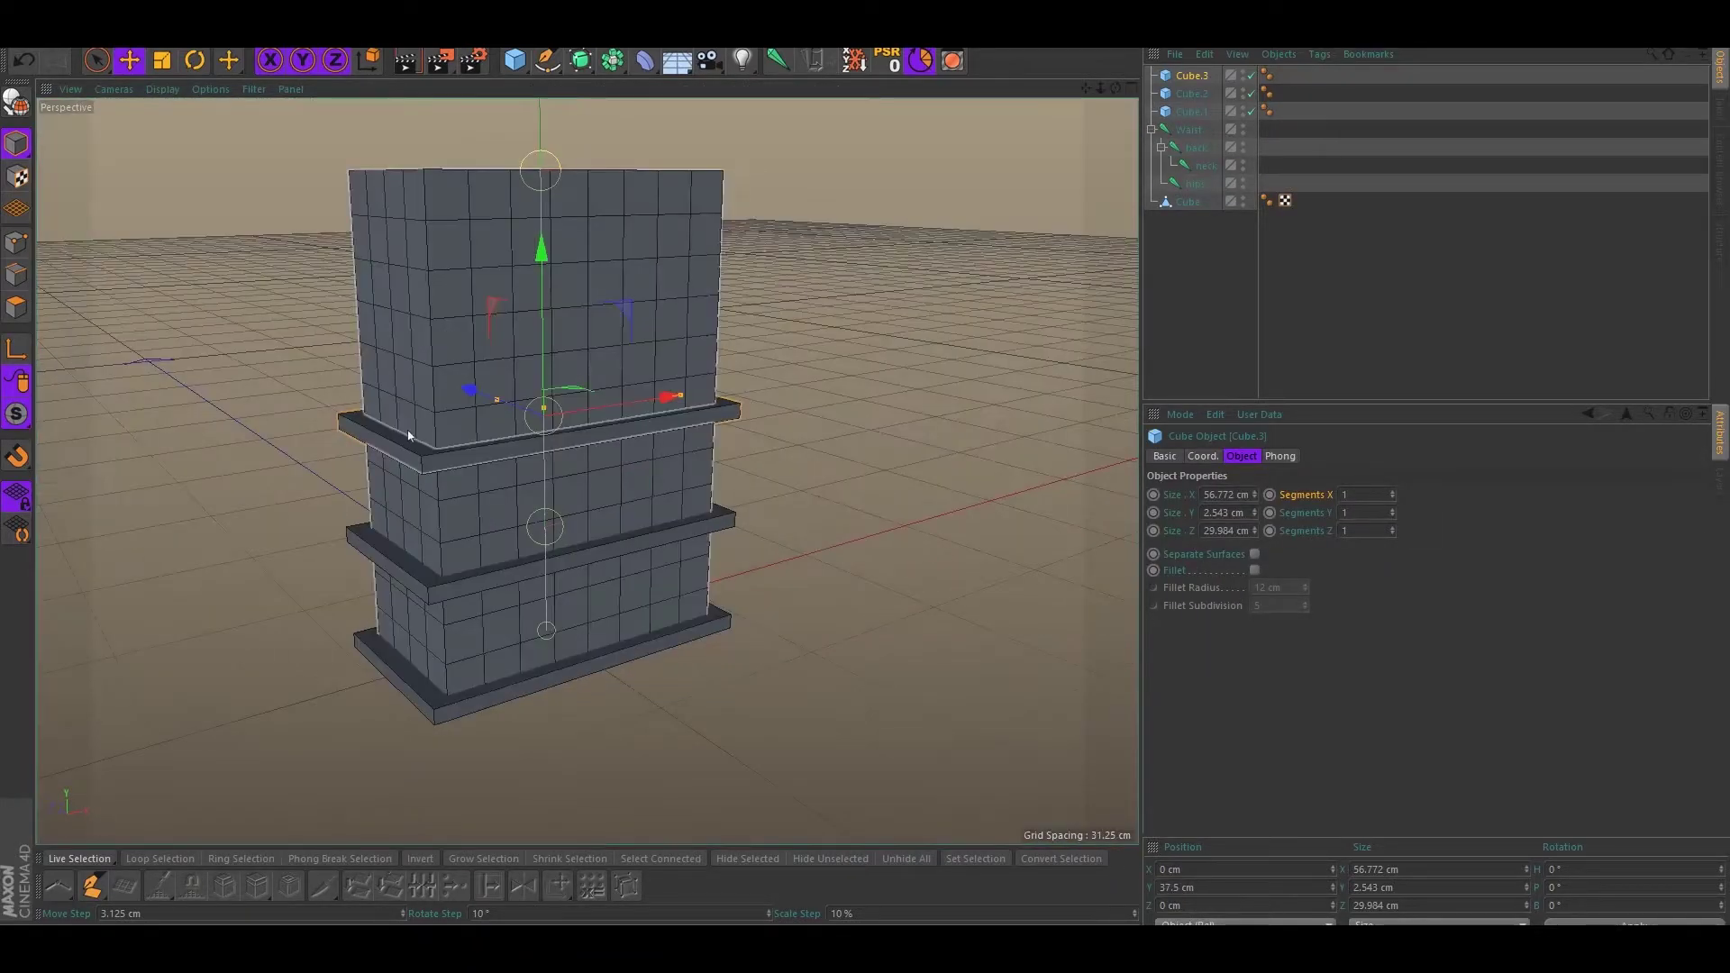
# Select all three plates and turn on their display color in white
pyautogui.click(371, 558)
pyautogui.click(458, 459)
pyautogui.keyDown('shift'); pyautogui.click(393, 554); pyautogui.keyUp('shift')
pyautogui.keyDown('shift'); pyautogui.click(375, 660); pyautogui.keyUp('shift')
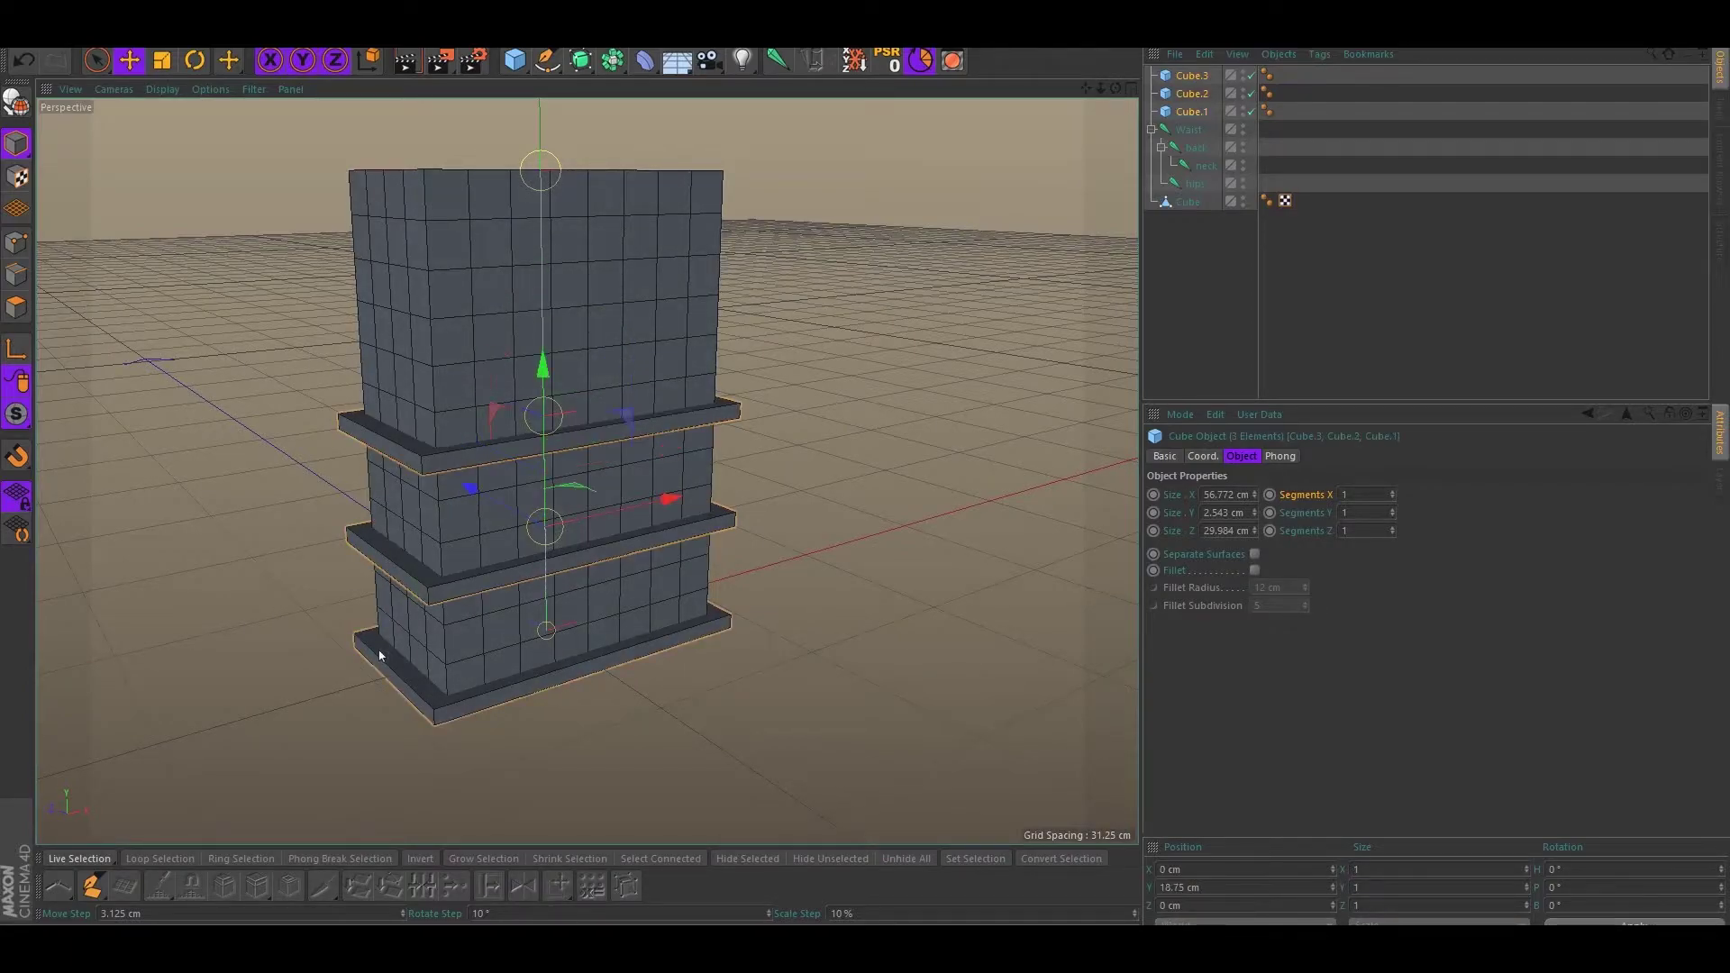
pyautogui.click(1177, 456)
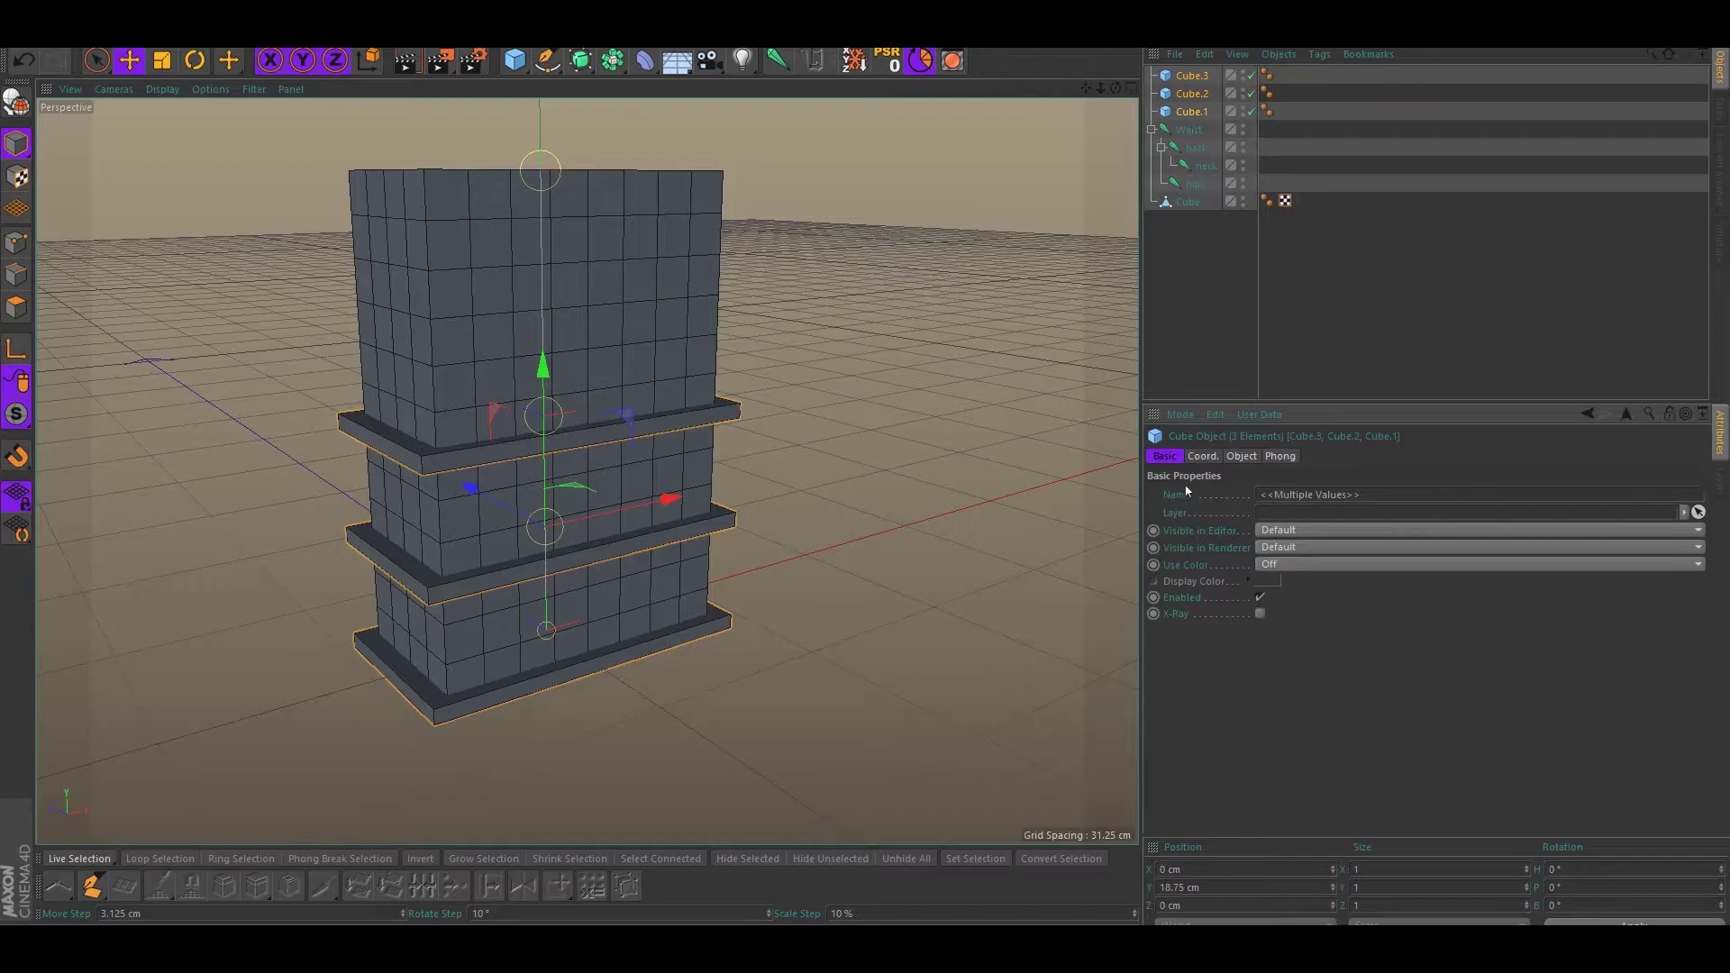
pyautogui.click(1270, 564)
pyautogui.click(1279, 600)
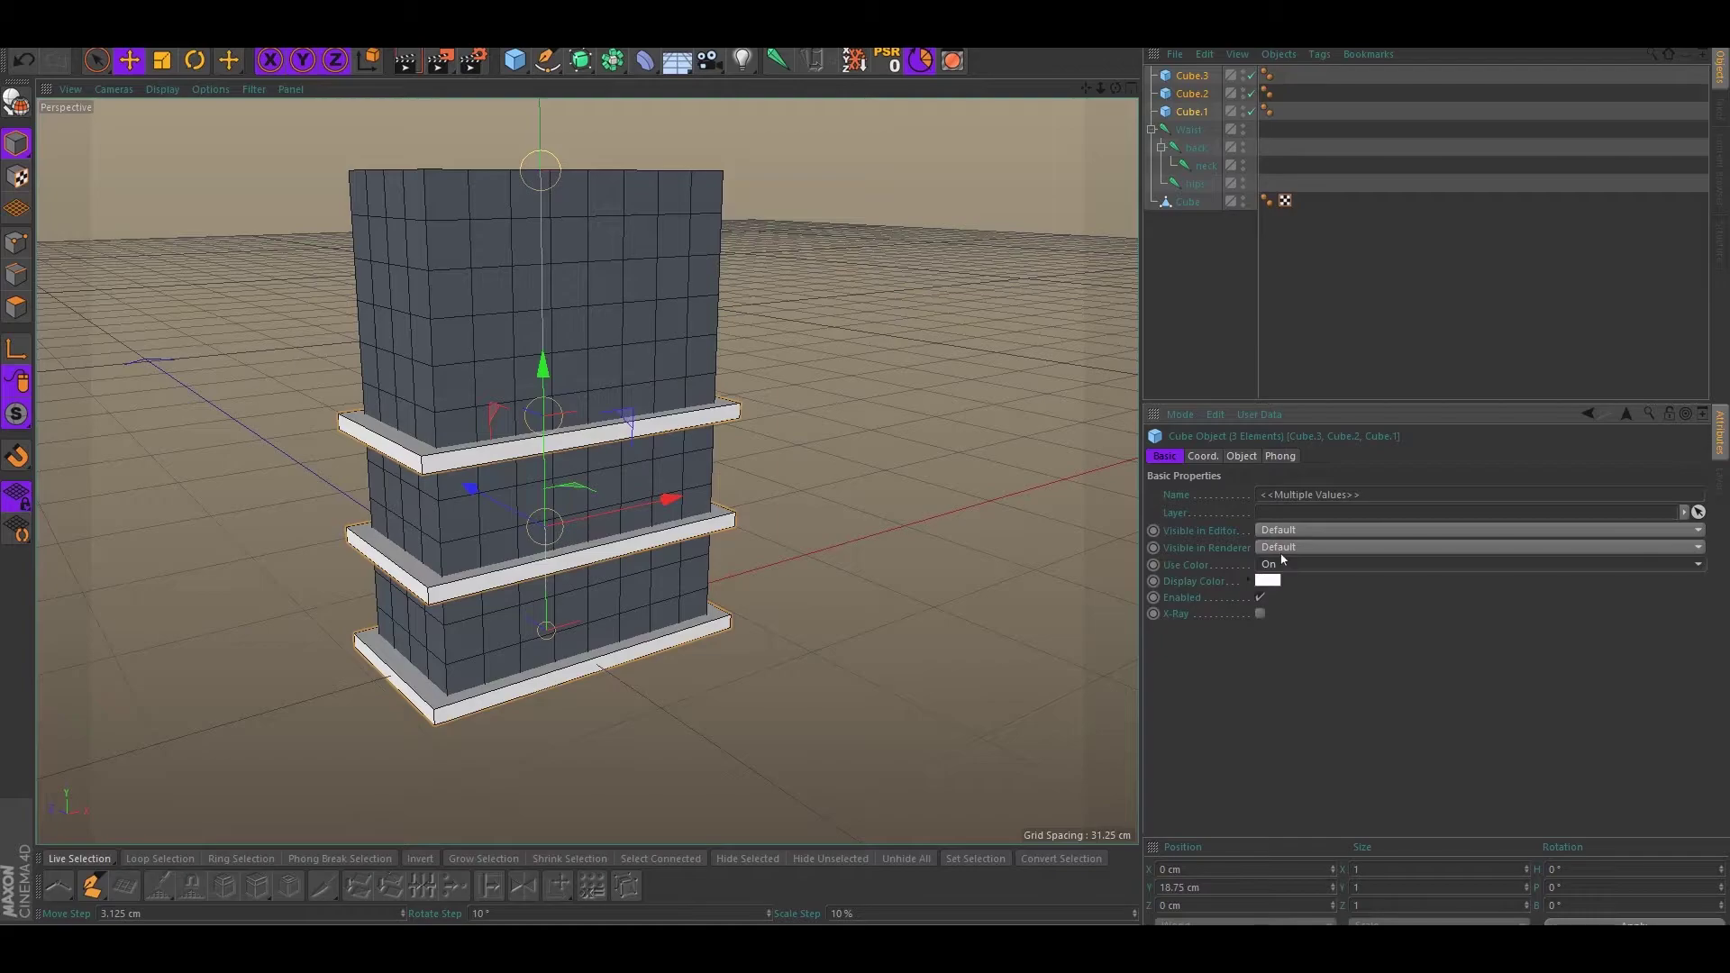
pyautogui.click(1270, 581)
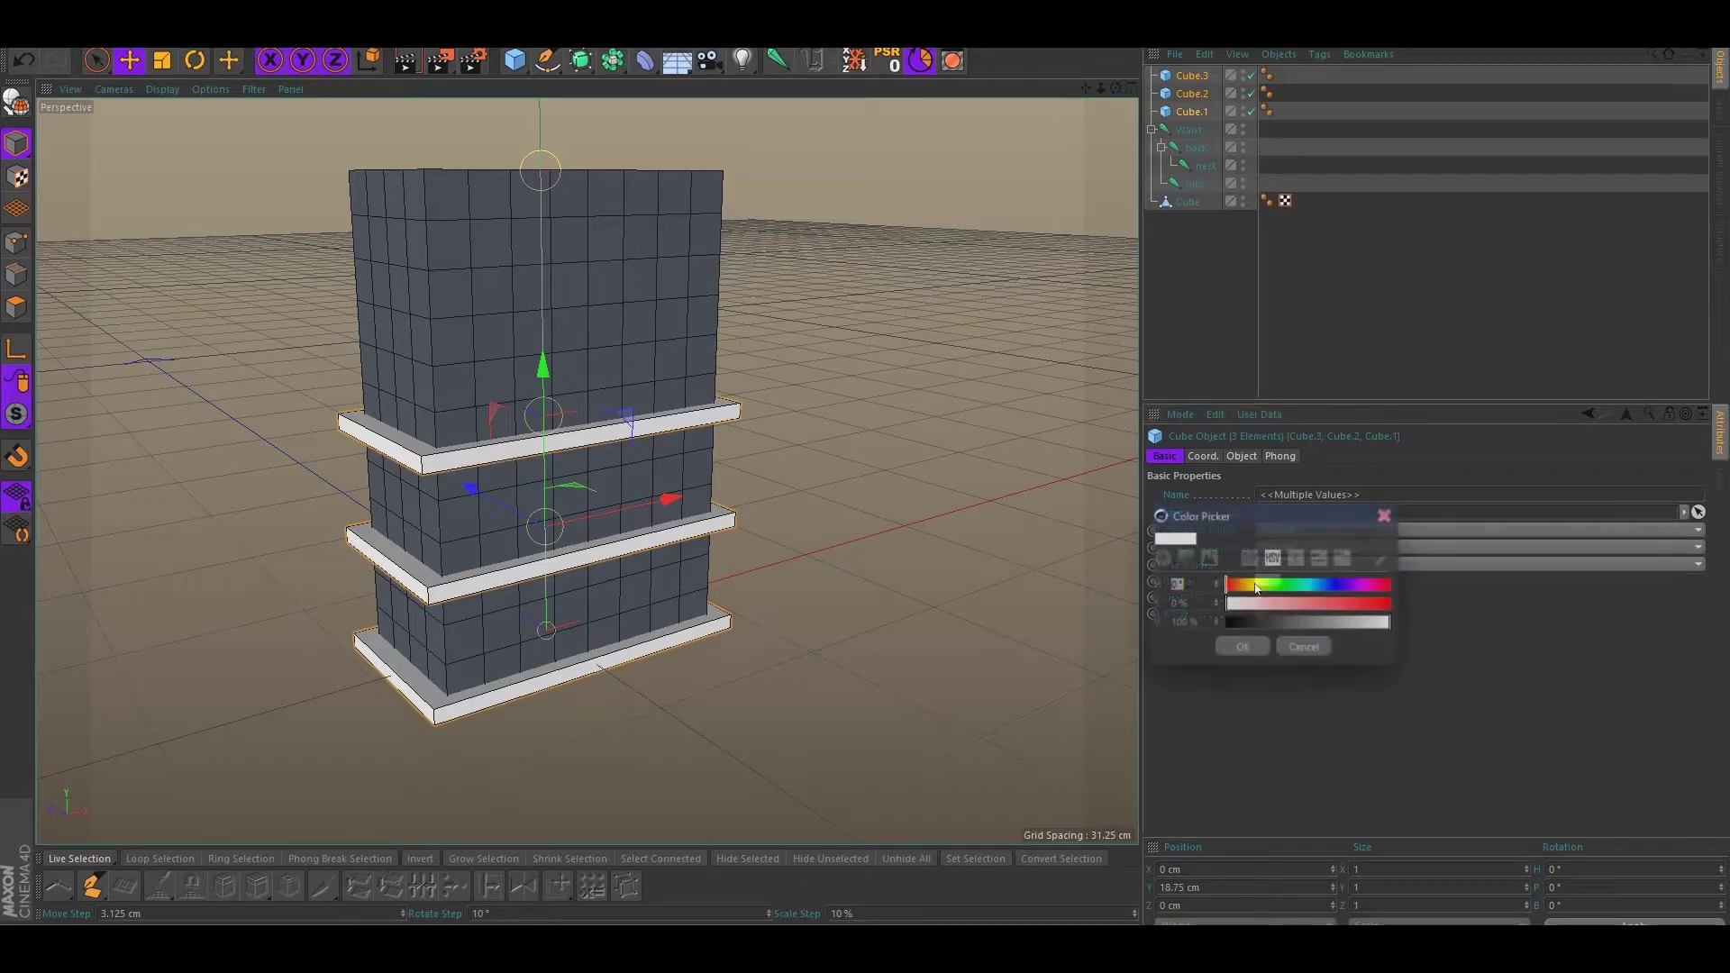
pyautogui.click(1243, 648)
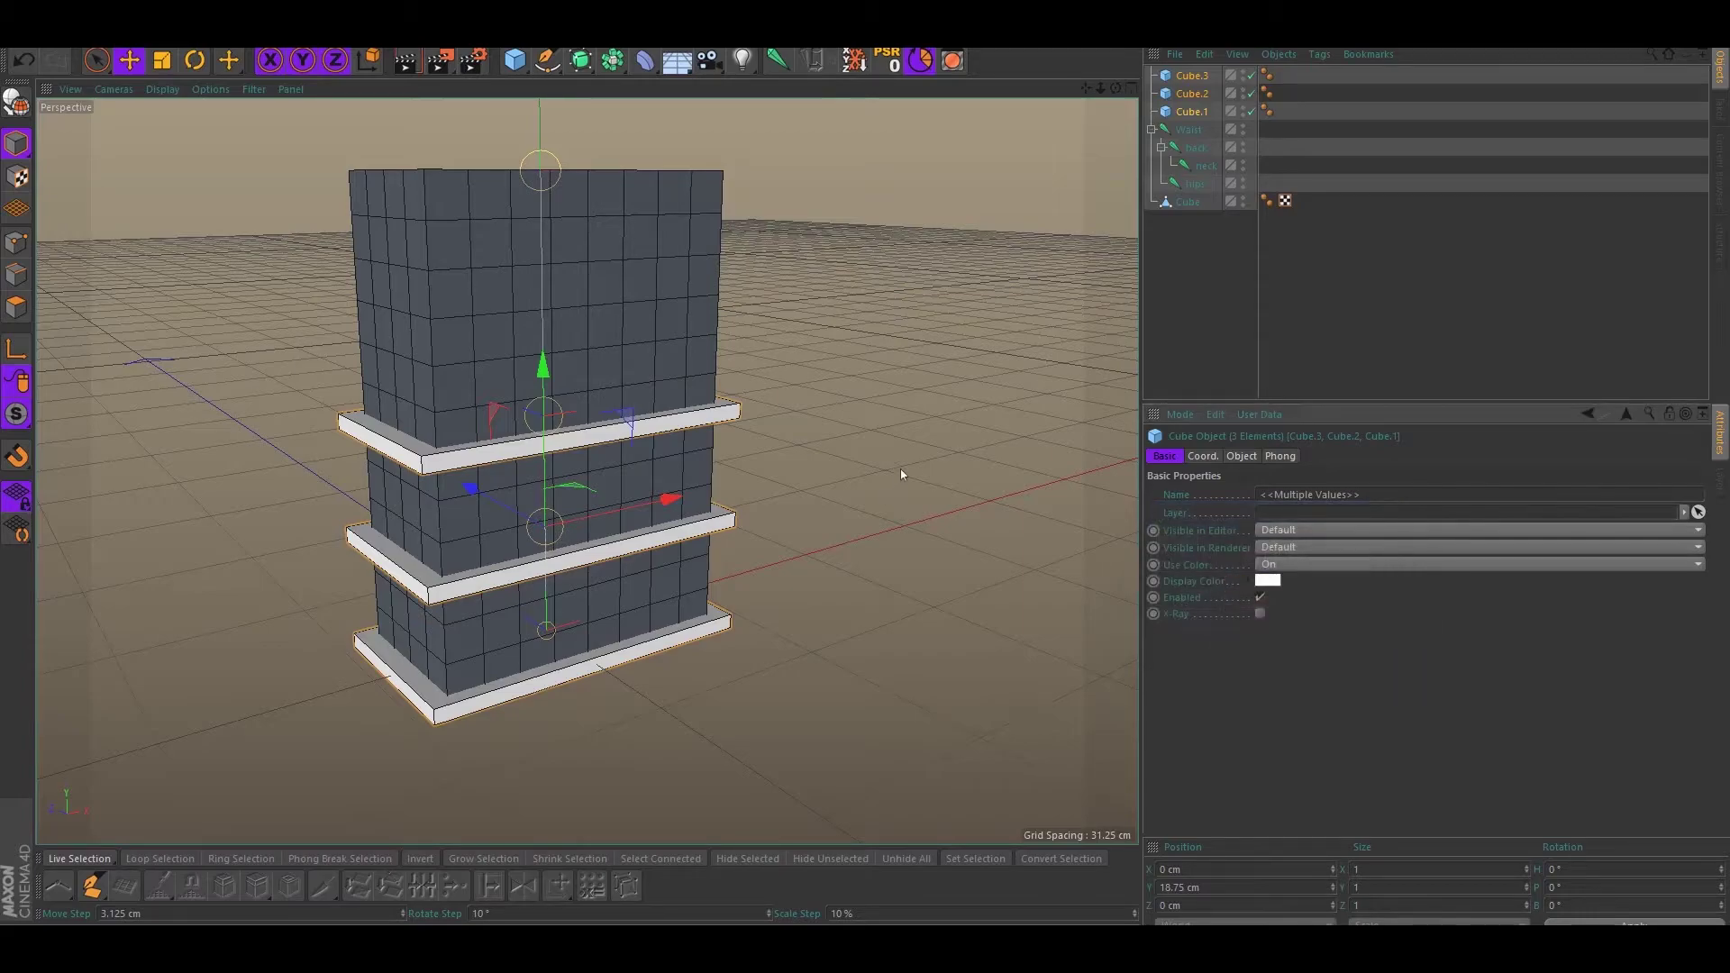
# Enable X-Ray for the three selected plates
pyautogui.scroll(2, 892, 476)
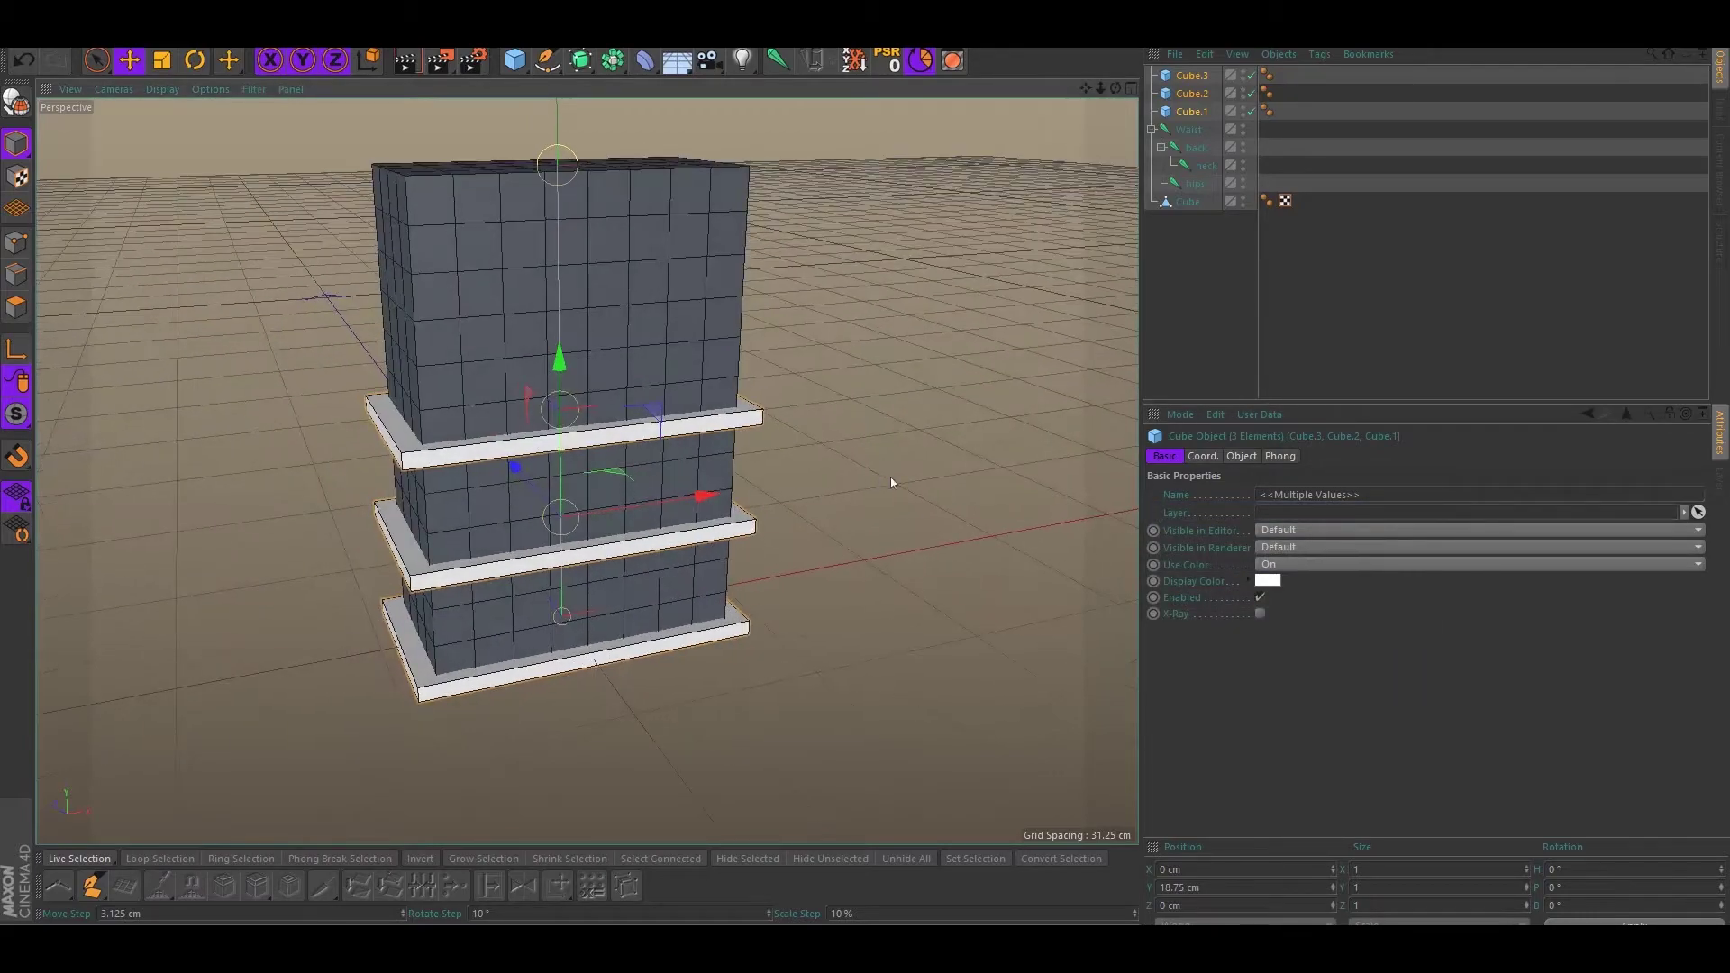
pyautogui.click(1260, 614)
pyautogui.click(916, 540)
# Increase the height of the upper plate to about 6.3 cm and the middle plate to about 6.7 cm
pyautogui.keyDown('alt'); pyautogui.moveTo(917, 539); pyautogui.dragTo(852, 509); pyautogui.keyUp('alt')
pyautogui.keyDown('alt'); pyautogui.moveTo(752, 417); pyautogui.dragTo(656, 406); pyautogui.keyUp('alt')
pyautogui.click(753, 434)
pyautogui.press('t')
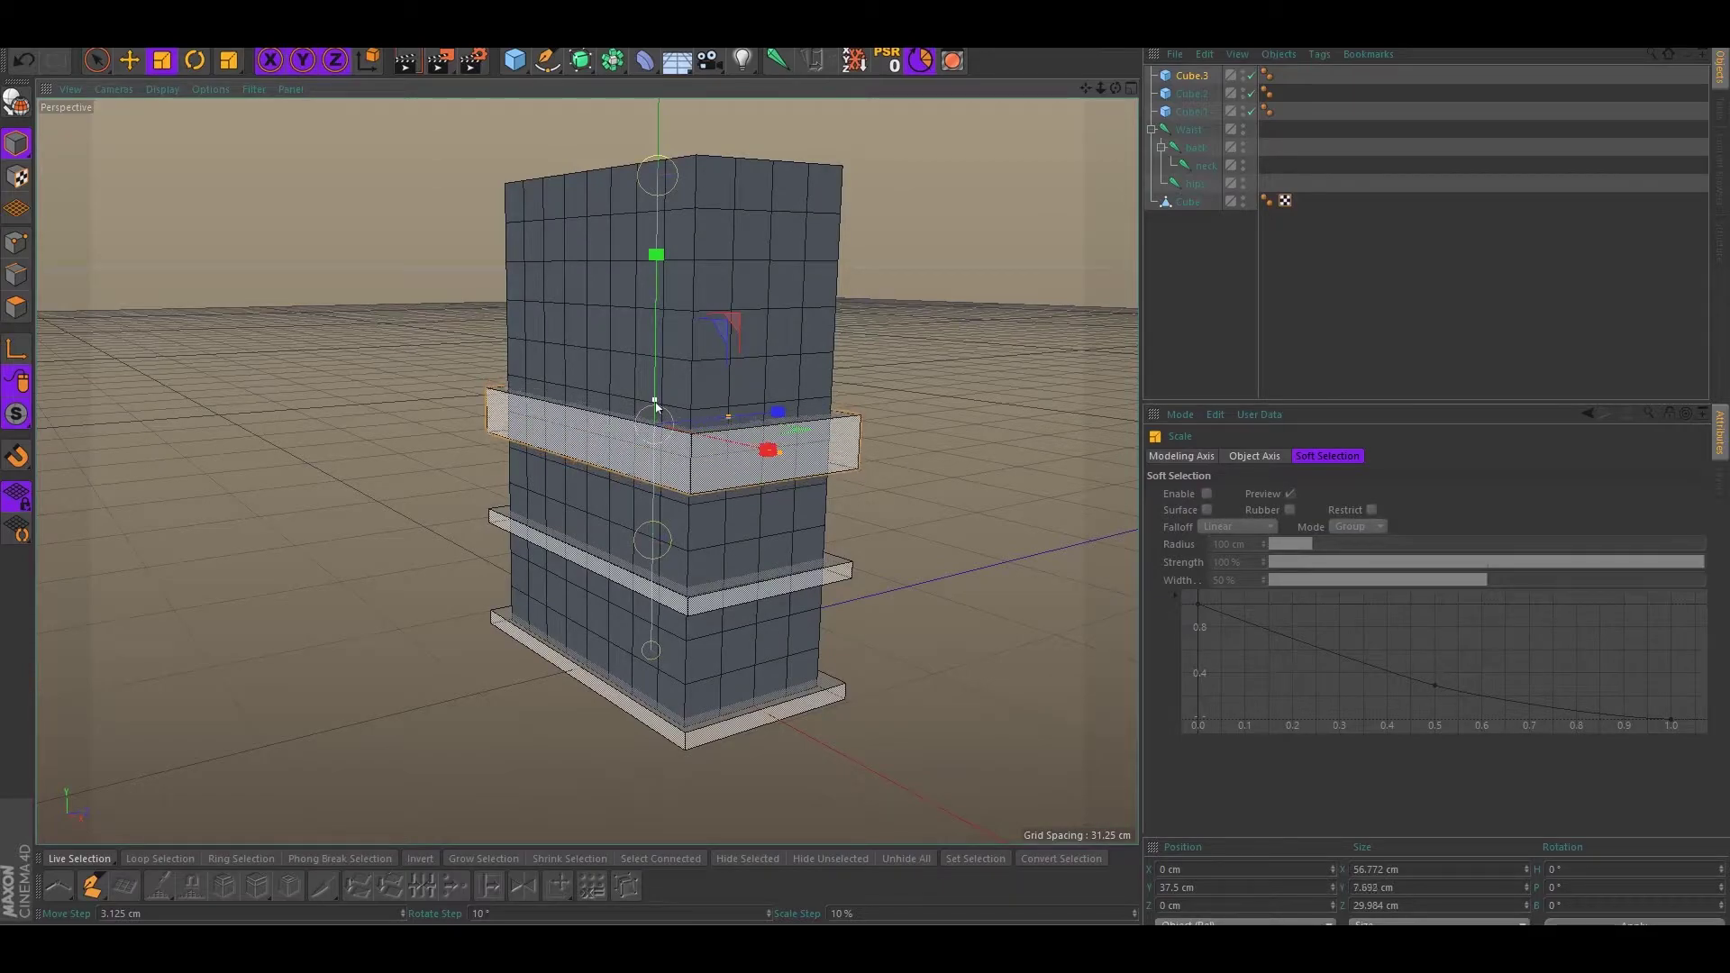
pyautogui.click(655, 535)
pyautogui.moveTo(655, 535); pyautogui.dragTo(653, 522)
pyautogui.keyDown('alt'); pyautogui.moveTo(523, 545); pyautogui.dragTo(554, 561); pyautogui.keyUp('alt')
pyautogui.keyDown('alt'); pyautogui.moveTo(369, 510); pyautogui.dragTo(634, 587); pyautogui.keyUp('alt')
# Select the three plates and convert them to editable polygon objects
pyautogui.press('e')
pyautogui.click(375, 458)
pyautogui.click(610, 472)
pyautogui.click(772, 467)
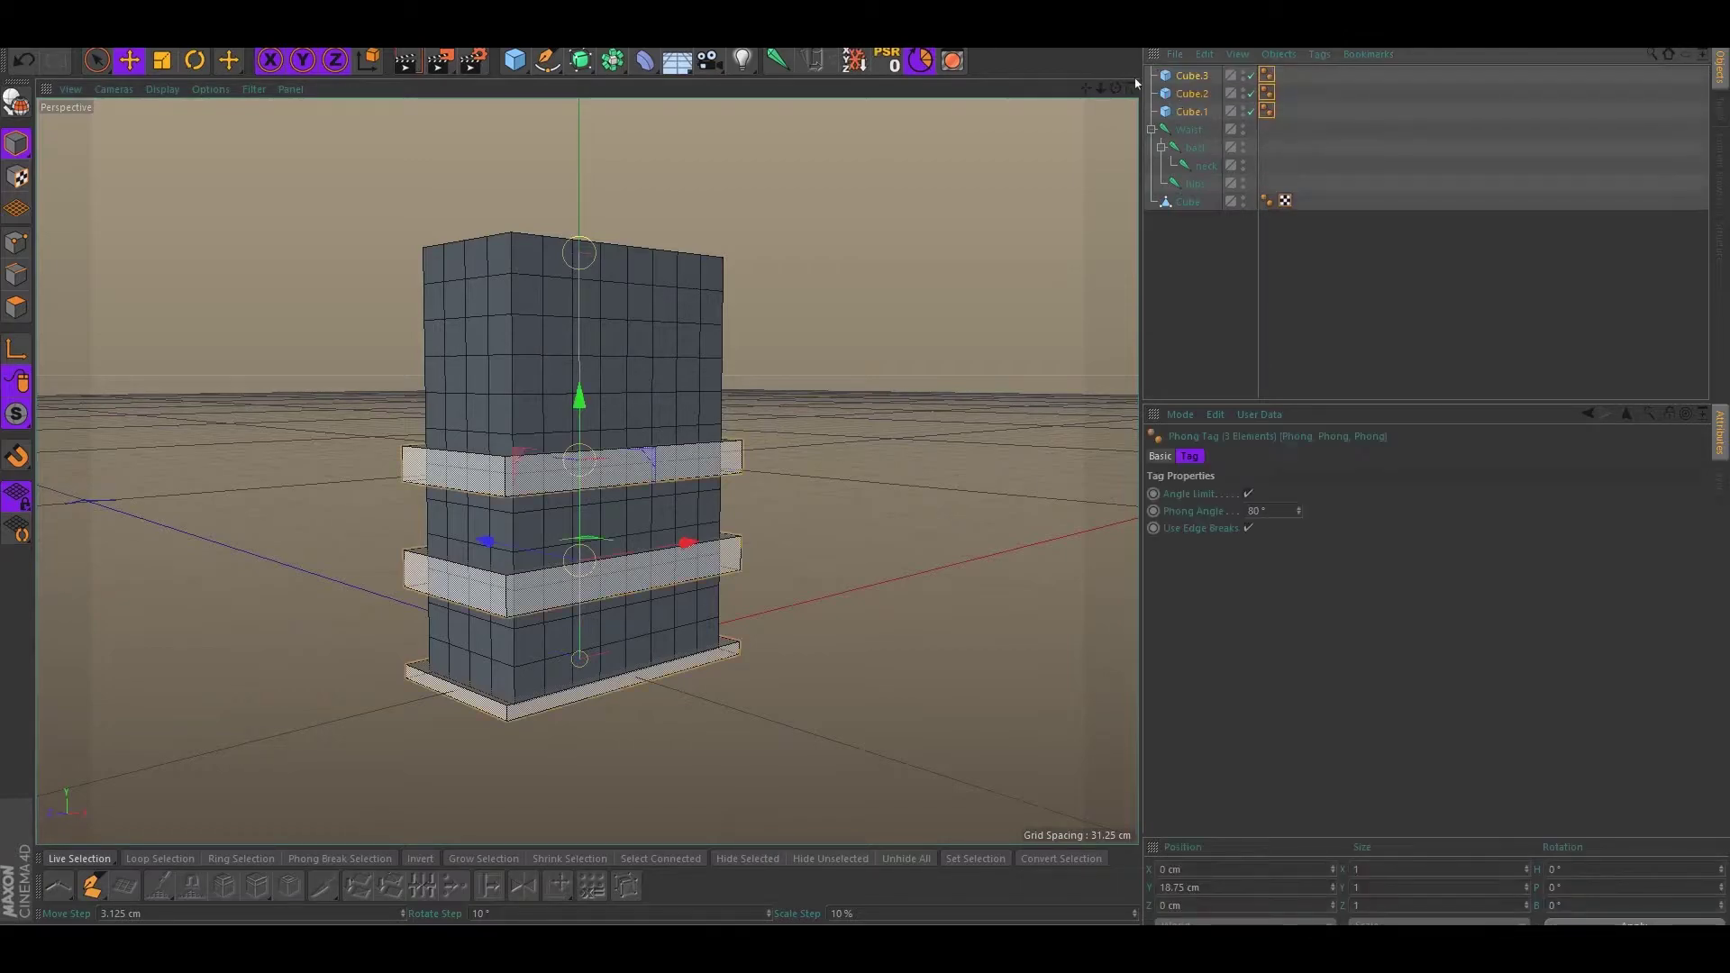
pyautogui.click(1309, 142)
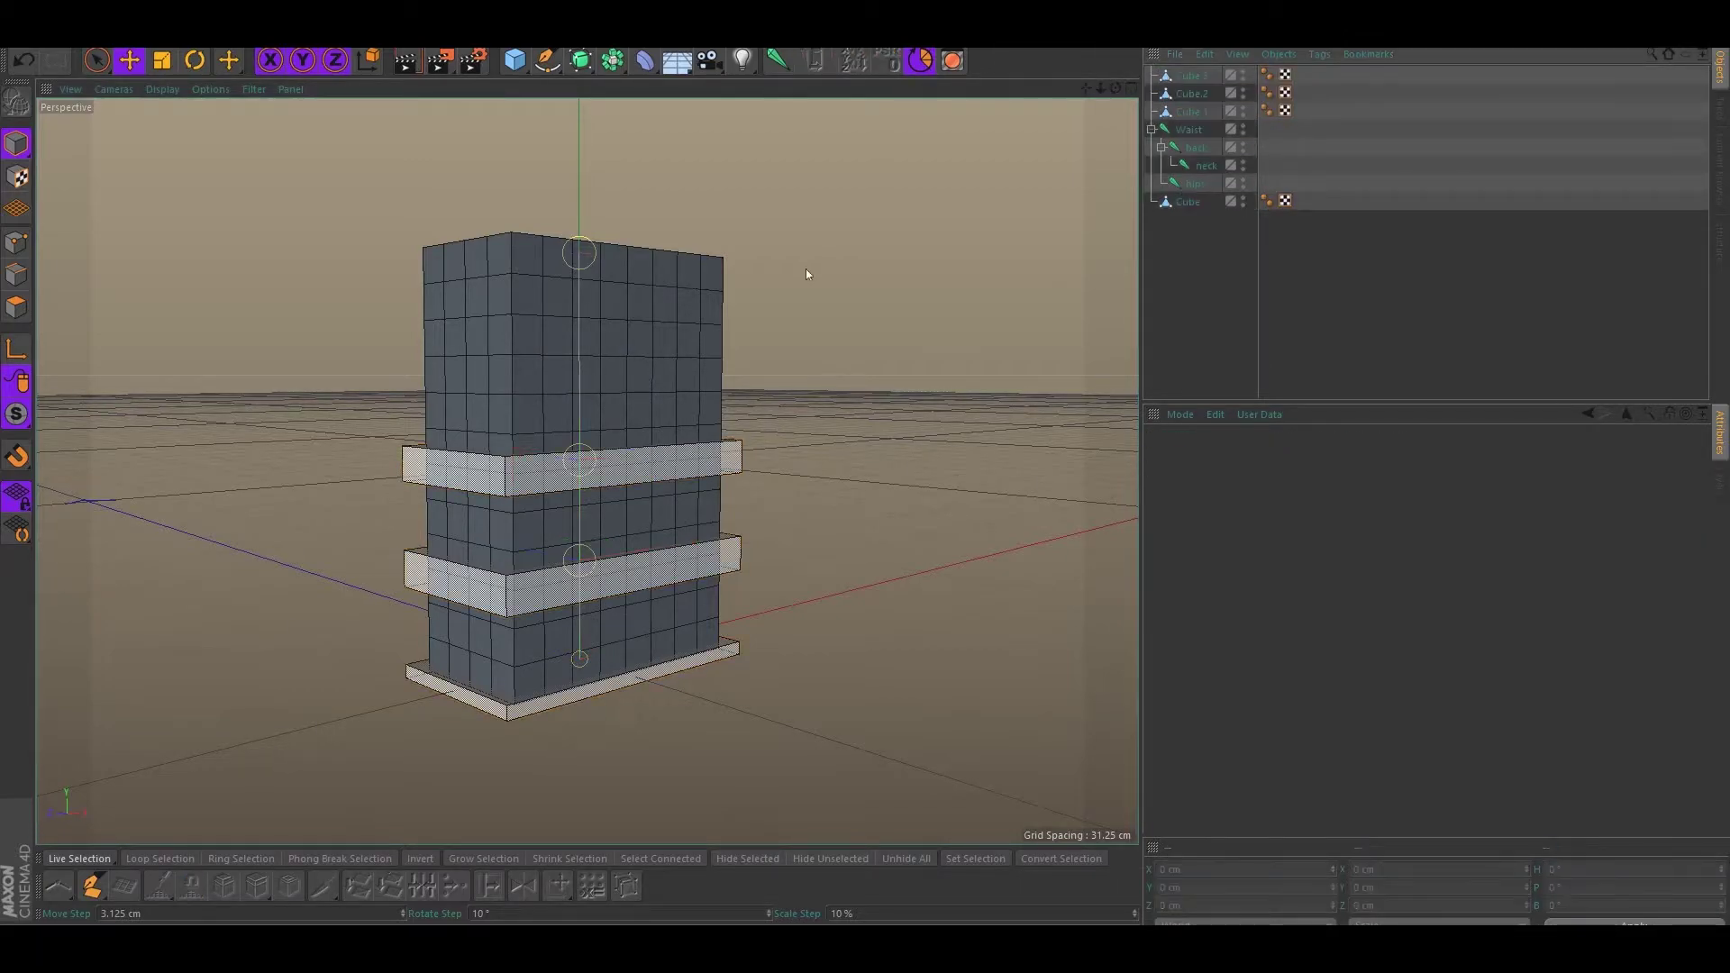
# Rename the base plate Cube.1 as "main"
pyautogui.keyDown('alt'); pyautogui.moveTo(806, 268); pyautogui.dragTo(827, 290, button='middle'); pyautogui.keyUp('alt')
pyautogui.keyDown('alt'); pyautogui.moveTo(828, 291); pyautogui.dragTo(905, 294); pyautogui.keyUp('alt')
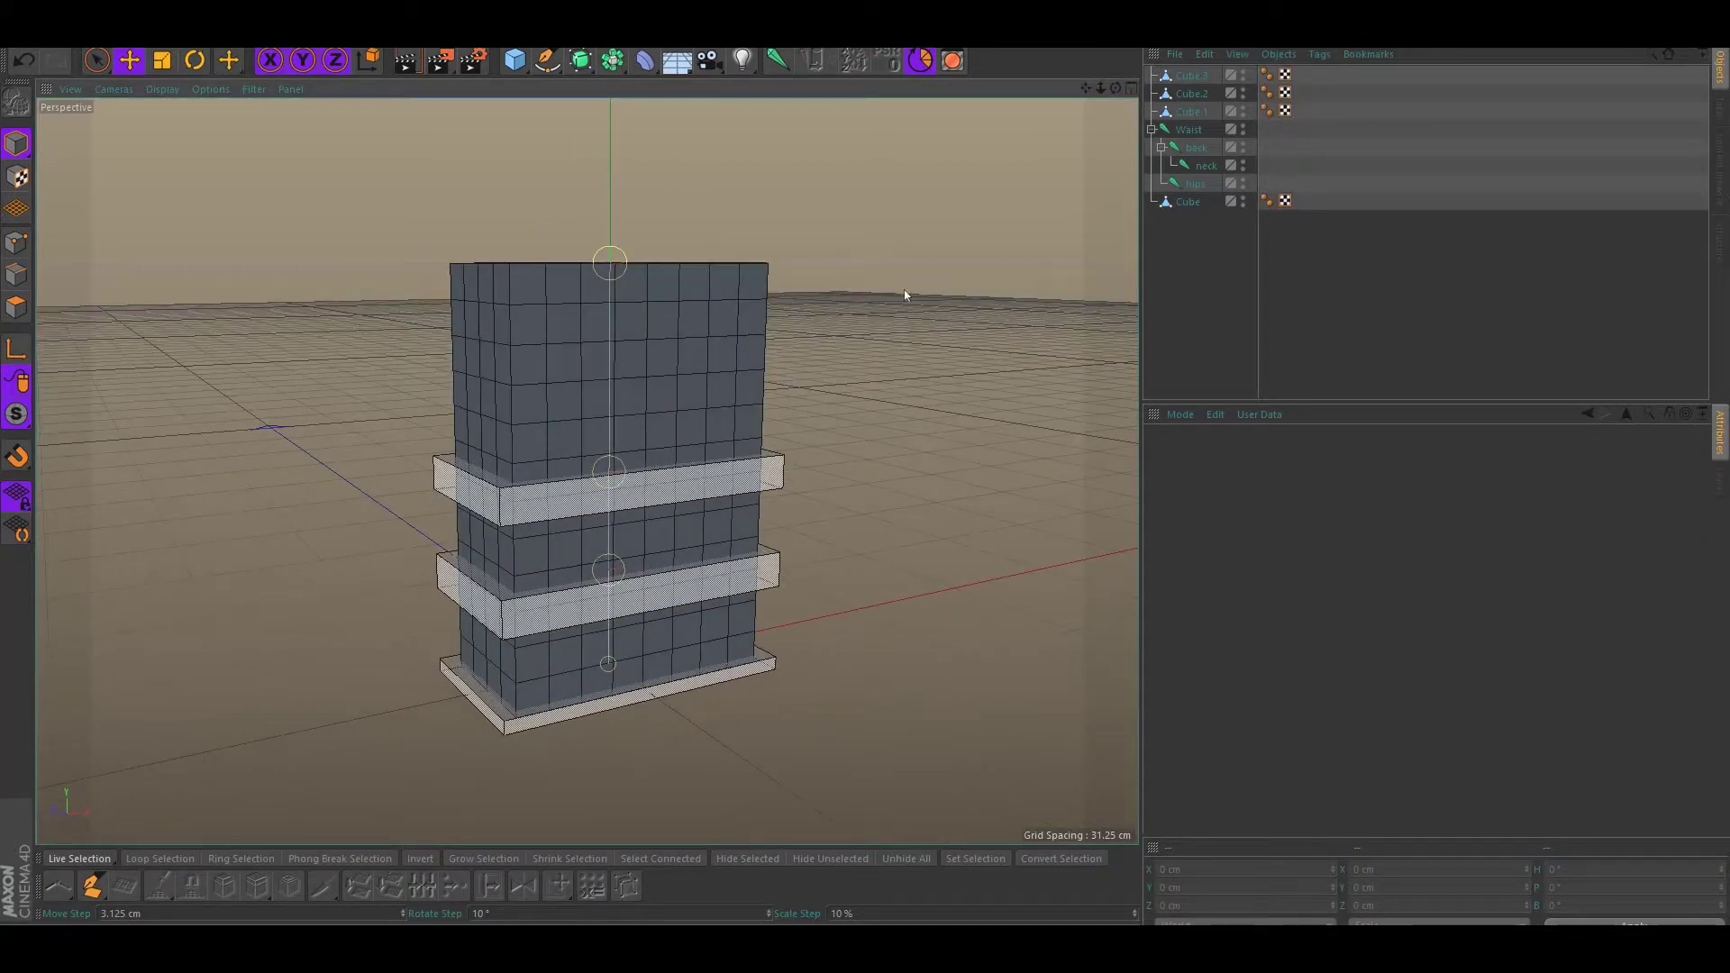
pyautogui.doubleClick(1195, 112)
pyautogui.write('m')
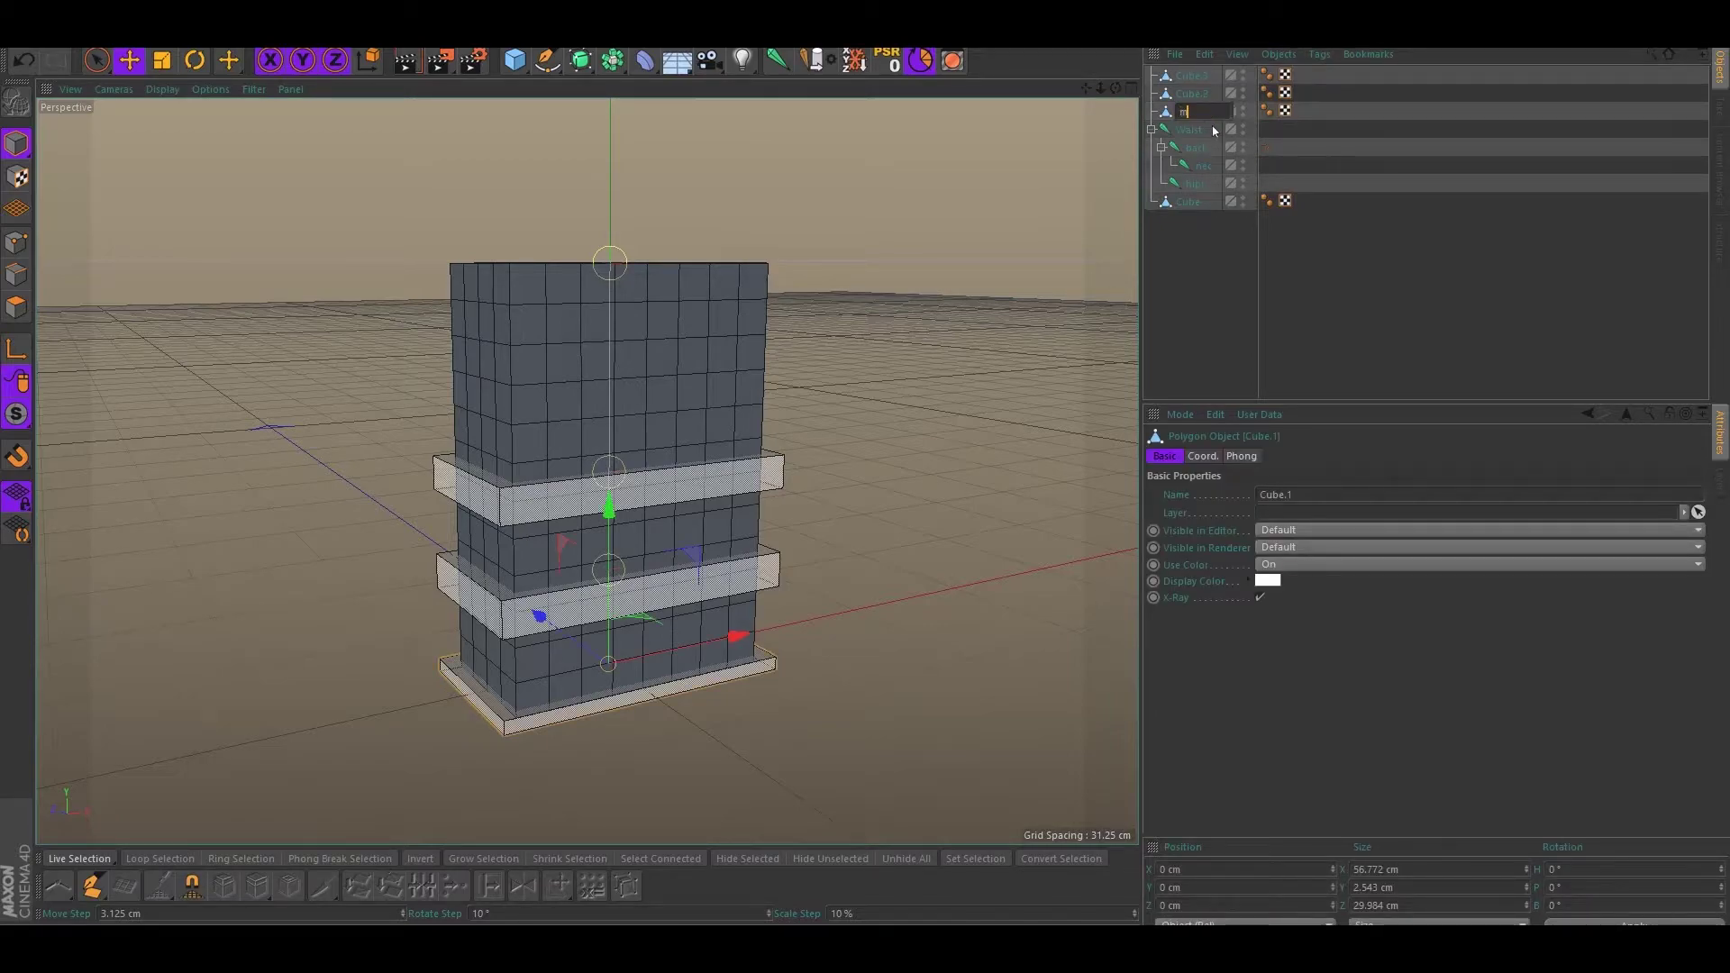
pyautogui.write('ain')
pyautogui.press('Return')
# Rename the middle plate Cube.2 as "hips" and the upper plate Cube.3 as "back"
pyautogui.doubleClick(1195, 93)
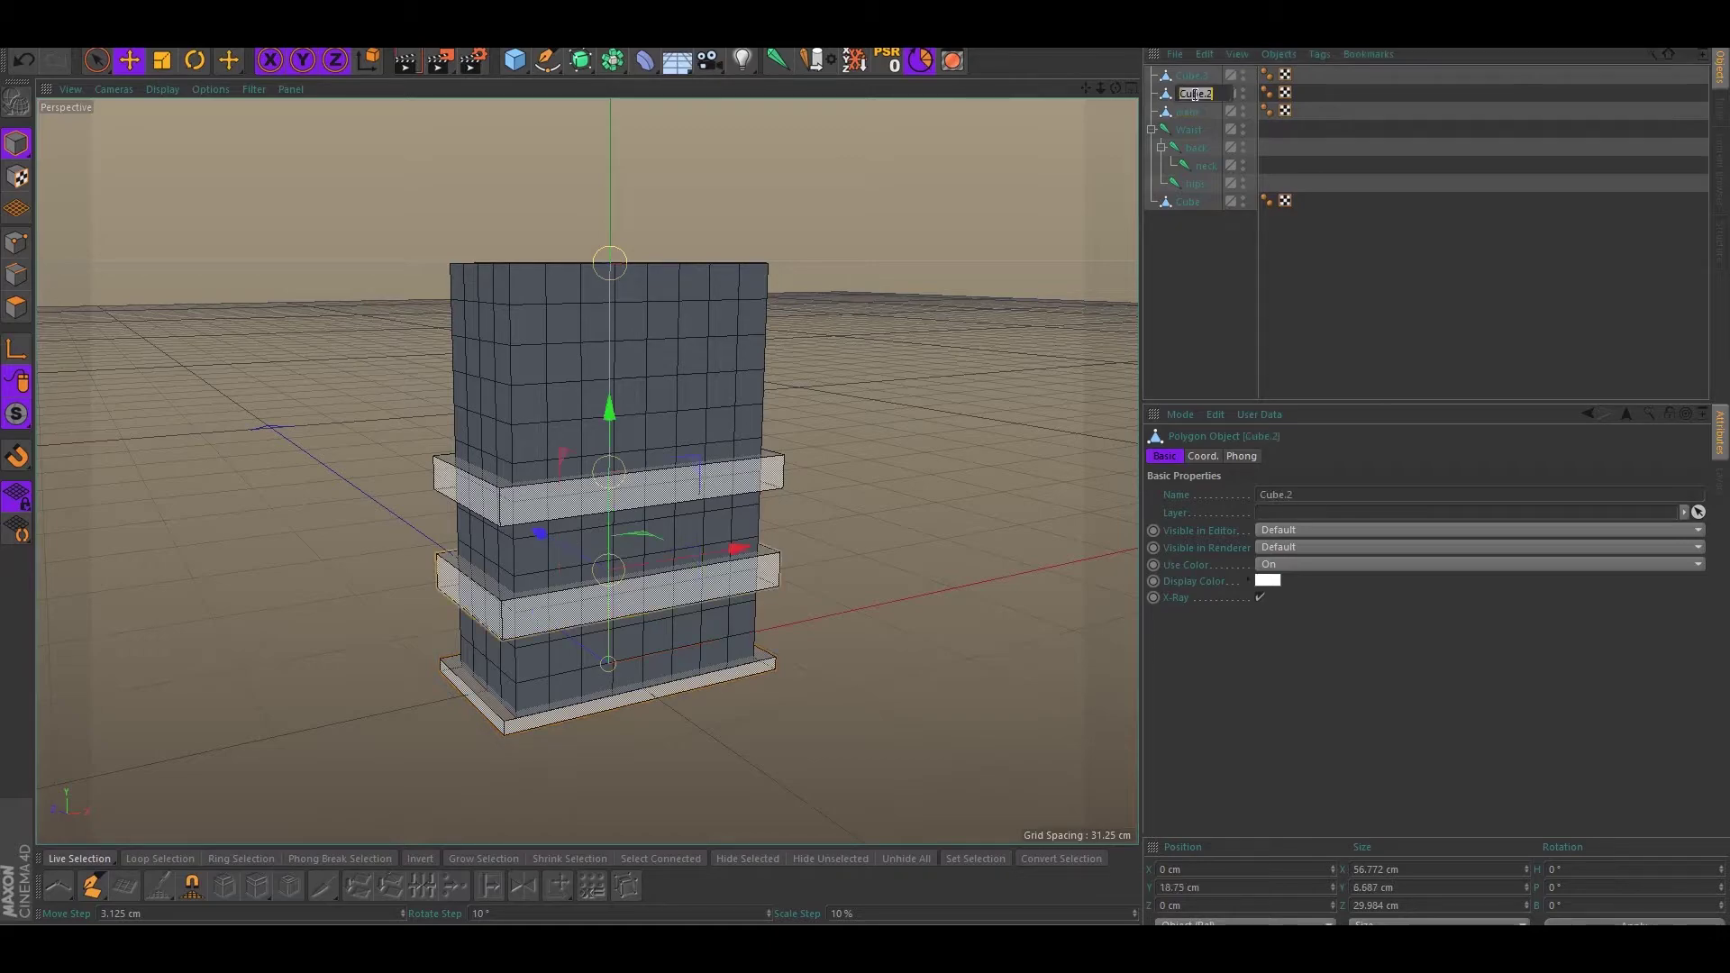
pyautogui.write('hips')
pyautogui.press('Return')
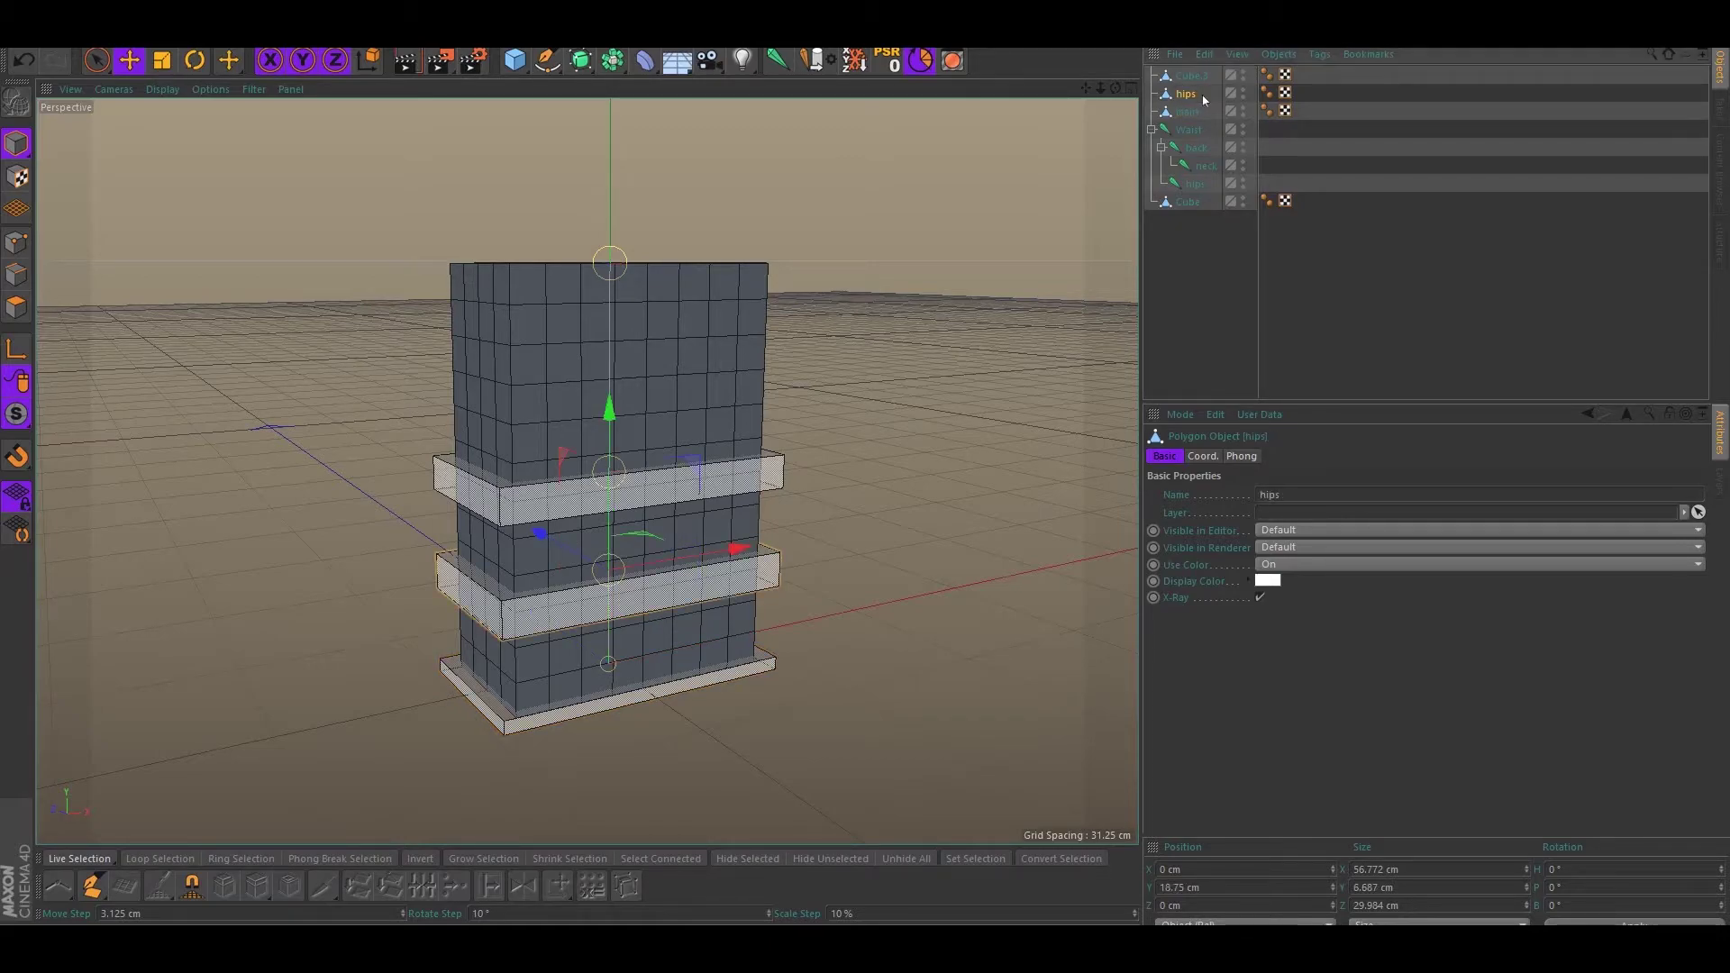
pyautogui.click(1204, 76)
pyautogui.doubleClick(1203, 75)
pyautogui.write('back')
pyautogui.press('Return')
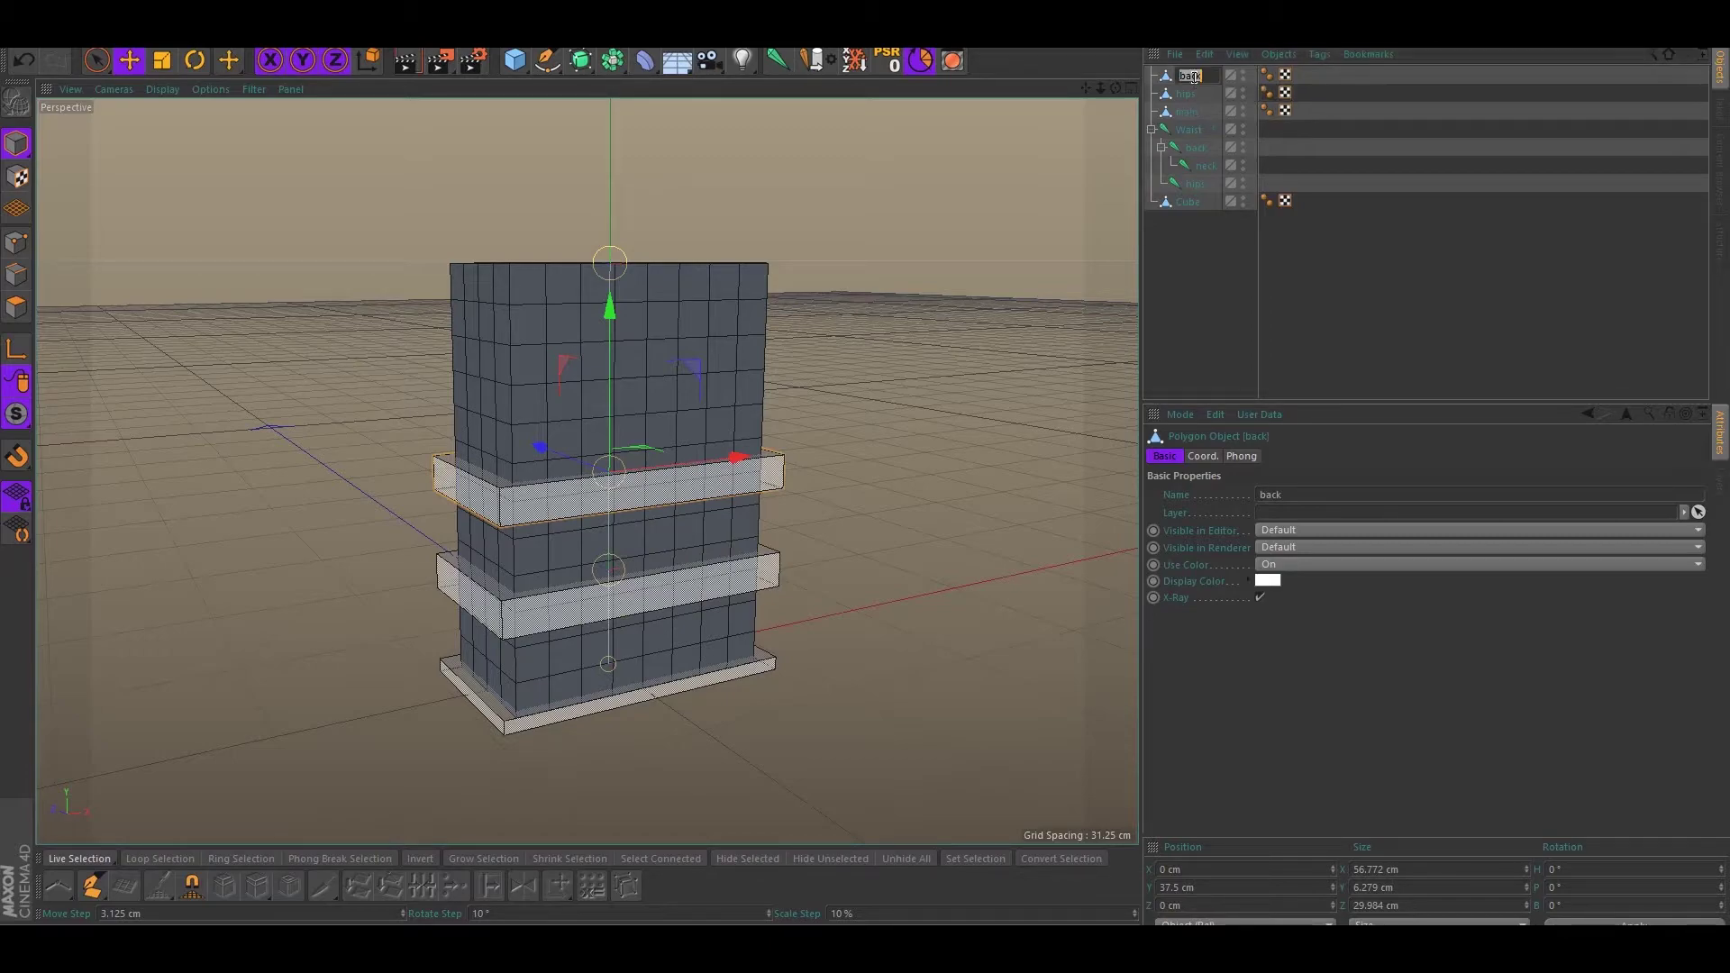
# Add the suffix "c" to the plate names, making them "back c", "hips c" and "main c"
pyautogui.doubleClick(1202, 91)
pyautogui.doubleClick(1186, 111)
pyautogui.press('Return')
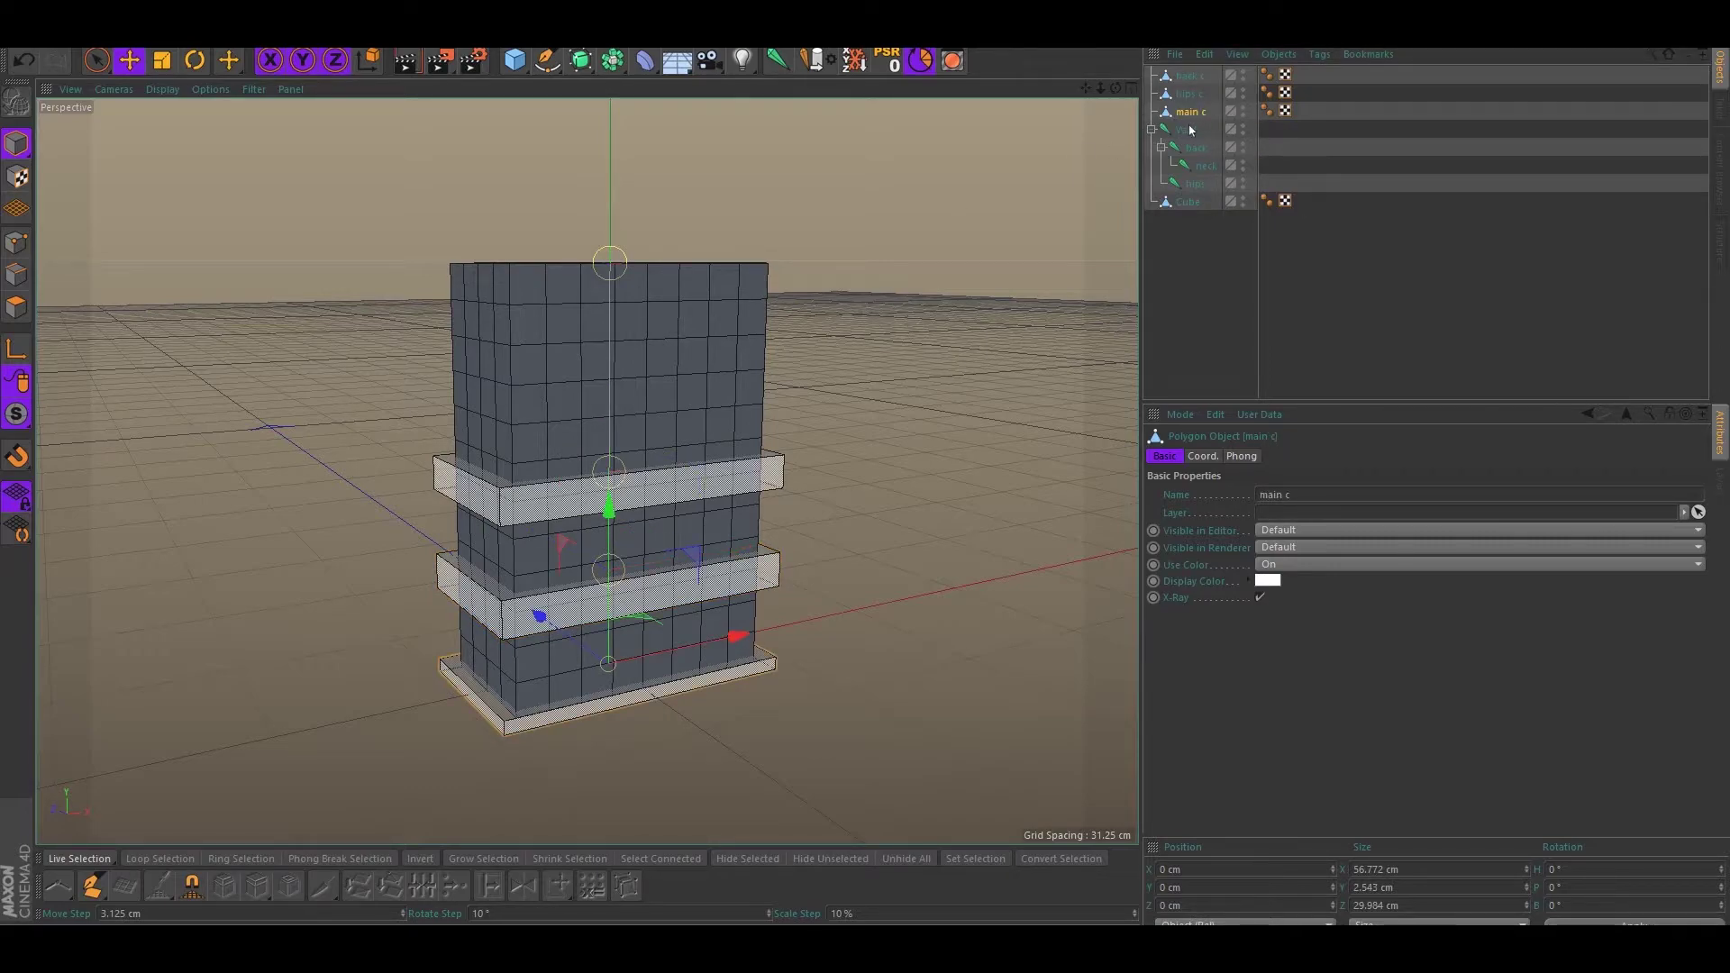
# Parent the Waist joint and its hierarchy under the main c plate
pyautogui.moveTo(1187, 130); pyautogui.dragTo(1198, 113)
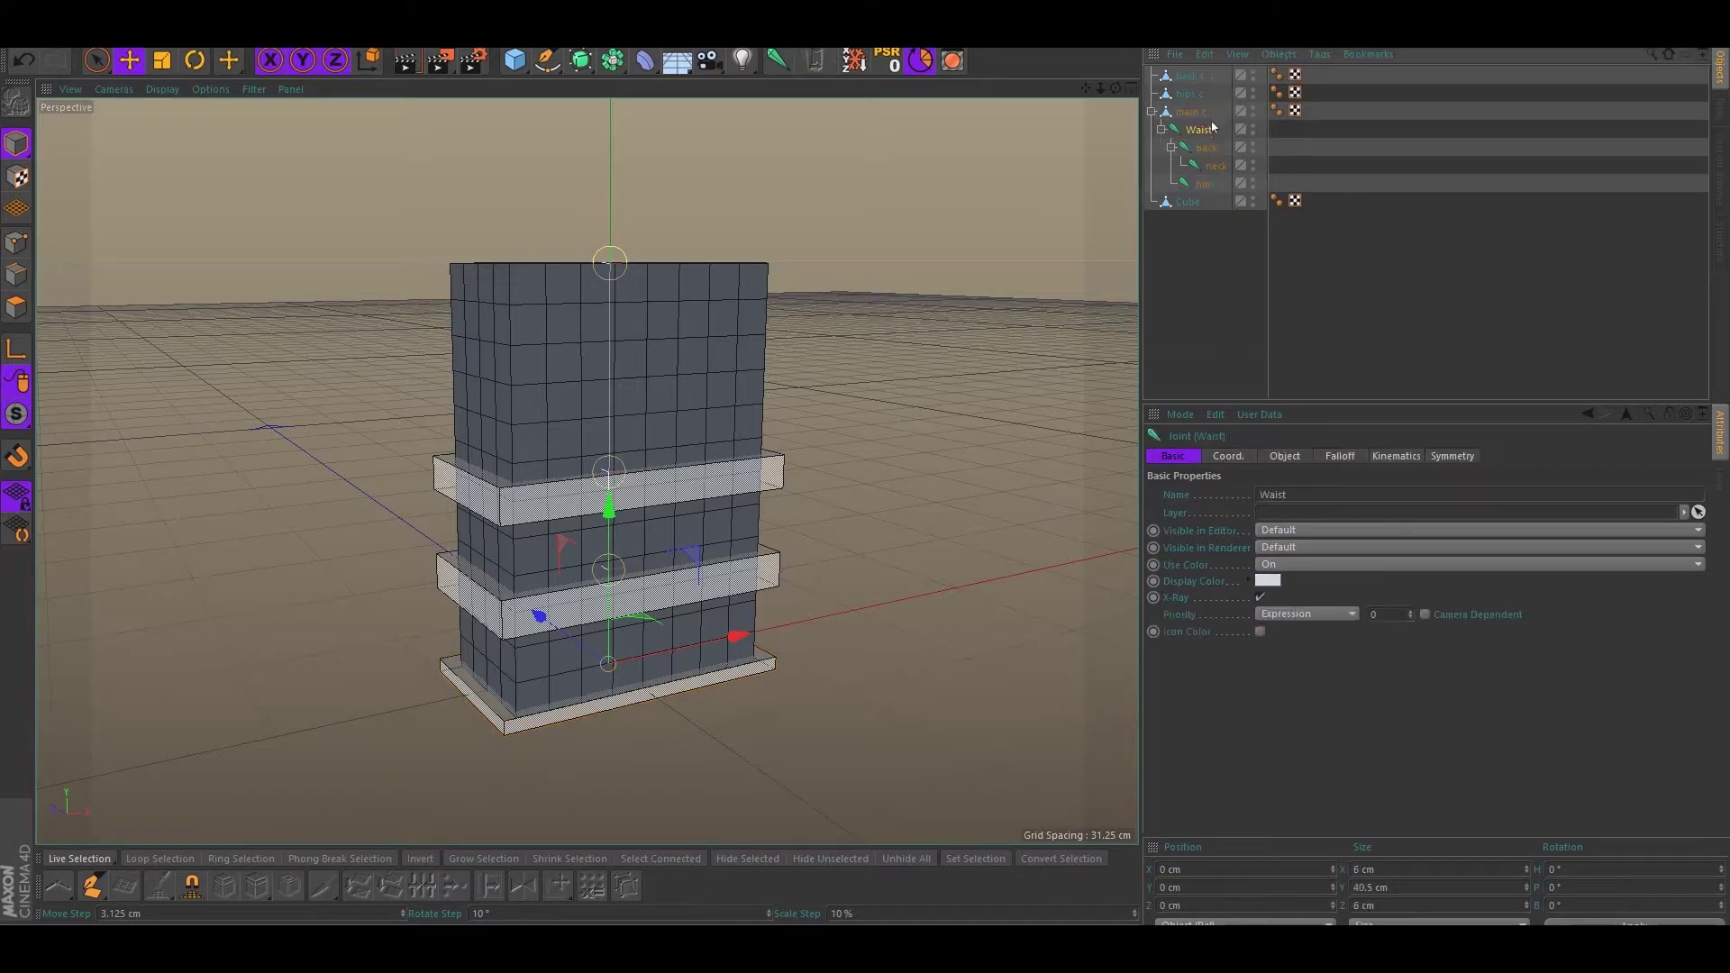
pyautogui.click(1056, 234)
# Try moving the main c plate together with its joint hierarchy, and undo the movement
pyautogui.keyDown('alt'); pyautogui.moveTo(1018, 230); pyautogui.dragTo(976, 122, button='middle'); pyautogui.keyUp('alt')
pyautogui.click(792, 564)
pyautogui.moveTo(751, 531); pyautogui.dragTo(721, 558)
pyautogui.hotkey('ctrl', 'z')
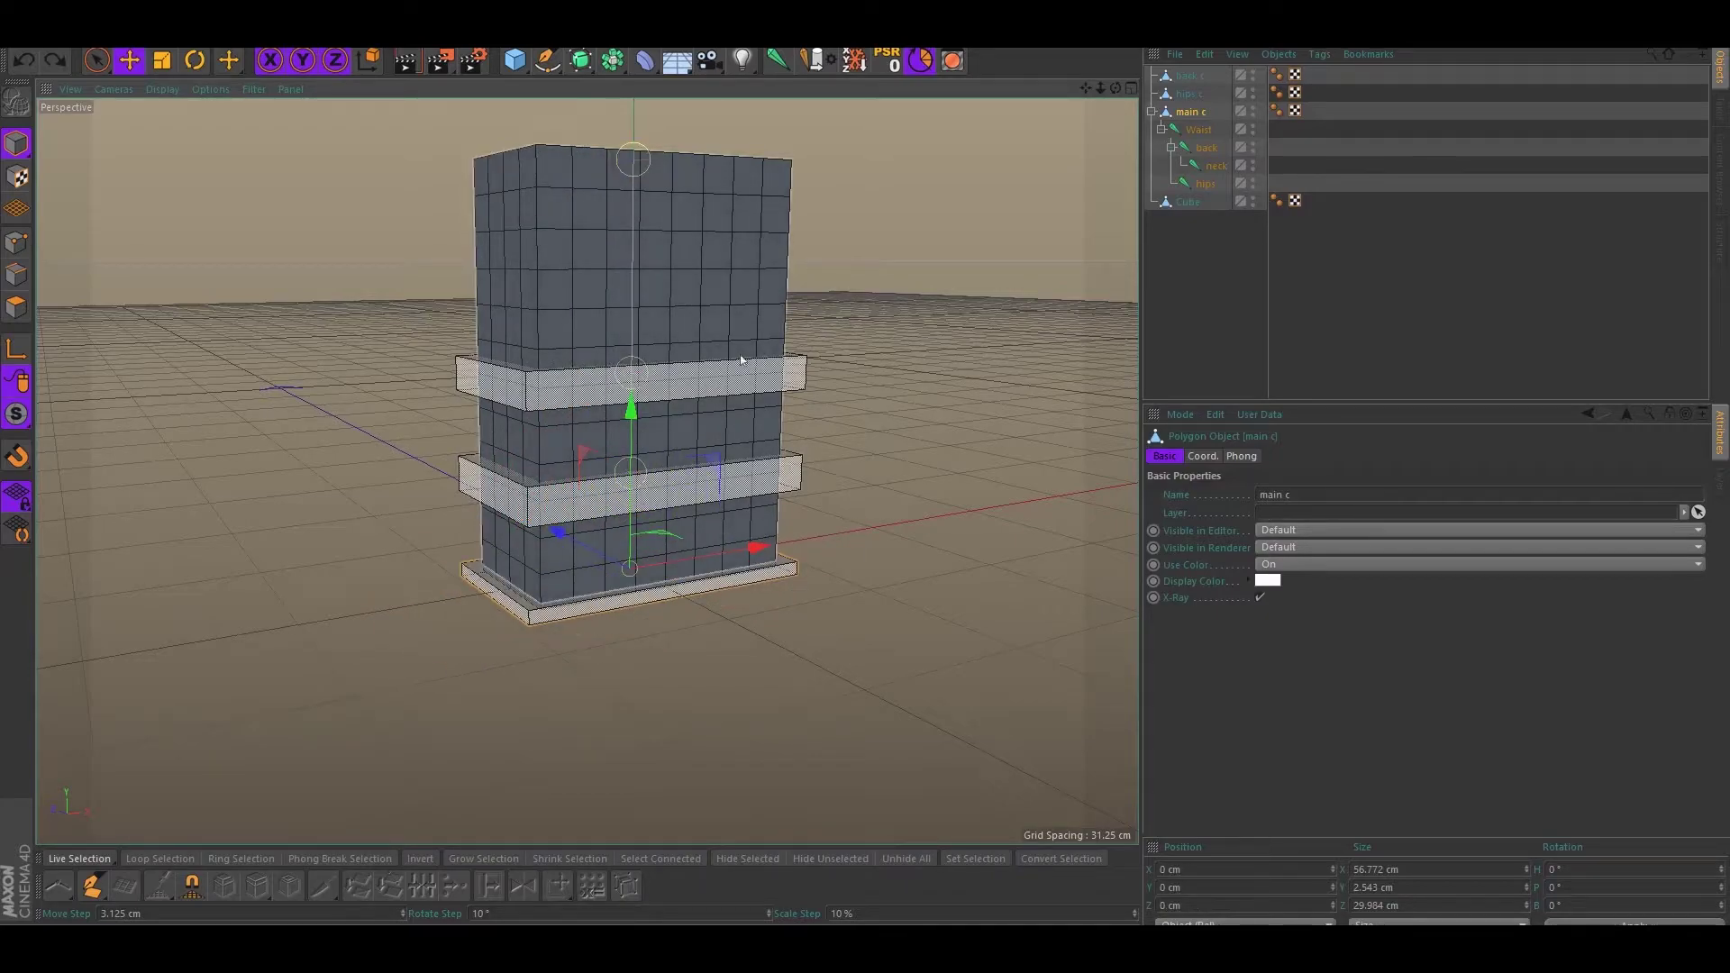
pyautogui.keyDown('alt'); pyautogui.moveTo(784, 347); pyautogui.dragTo(759, 279); pyautogui.keyUp('alt')
pyautogui.keyDown('alt'); pyautogui.moveTo(505, 336); pyautogui.dragTo(711, 360, button='middle'); pyautogui.keyUp('alt')
pyautogui.keyDown('alt'); pyautogui.moveTo(711, 359); pyautogui.dragTo(457, 461); pyautogui.keyUp('alt')
pyautogui.hotkey('ctrl', 'z')
pyautogui.click(362, 378)
pyautogui.keyDown('alt'); pyautogui.moveTo(378, 335); pyautogui.dragTo(319, 344, button='middle'); pyautogui.keyUp('alt')
pyautogui.keyDown('alt'); pyautogui.moveTo(319, 344); pyautogui.dragTo(280, 364); pyautogui.keyUp('alt')
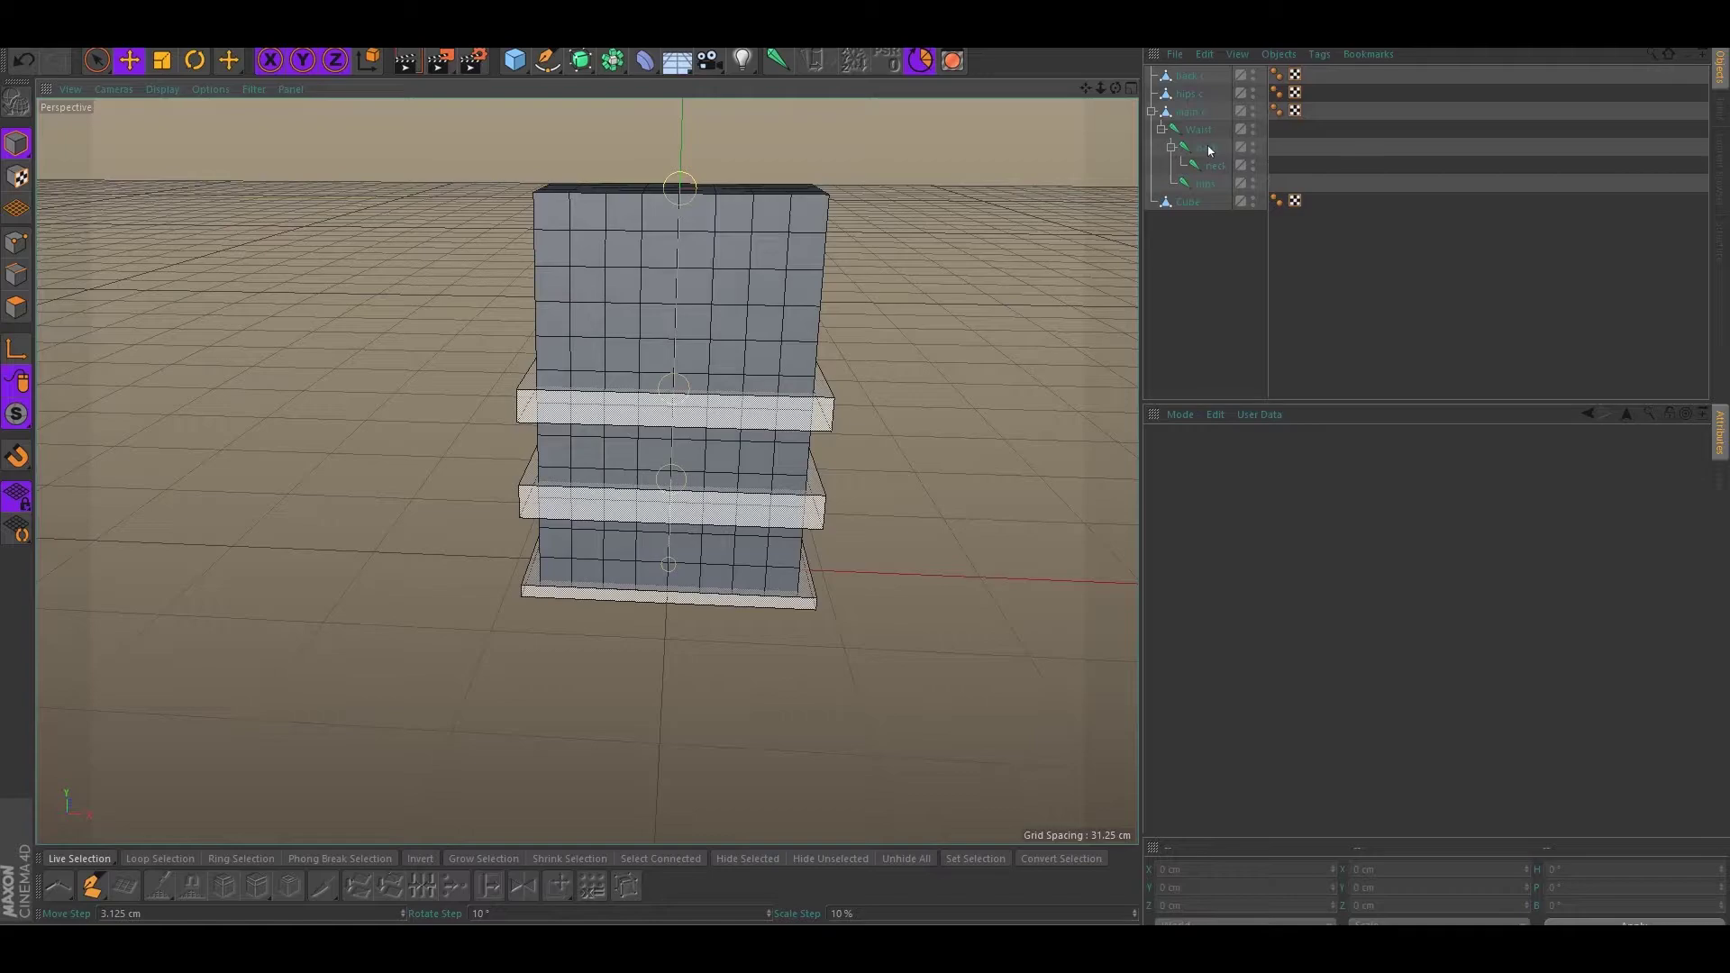
# Nest the back c and hips c plates under Waist, placing the back joint under back c and the hips joint under hips c
pyautogui.moveTo(1190, 77); pyautogui.dragTo(1209, 127)
pyautogui.moveTo(1328, 150); pyautogui.dragTo(1380, 151)
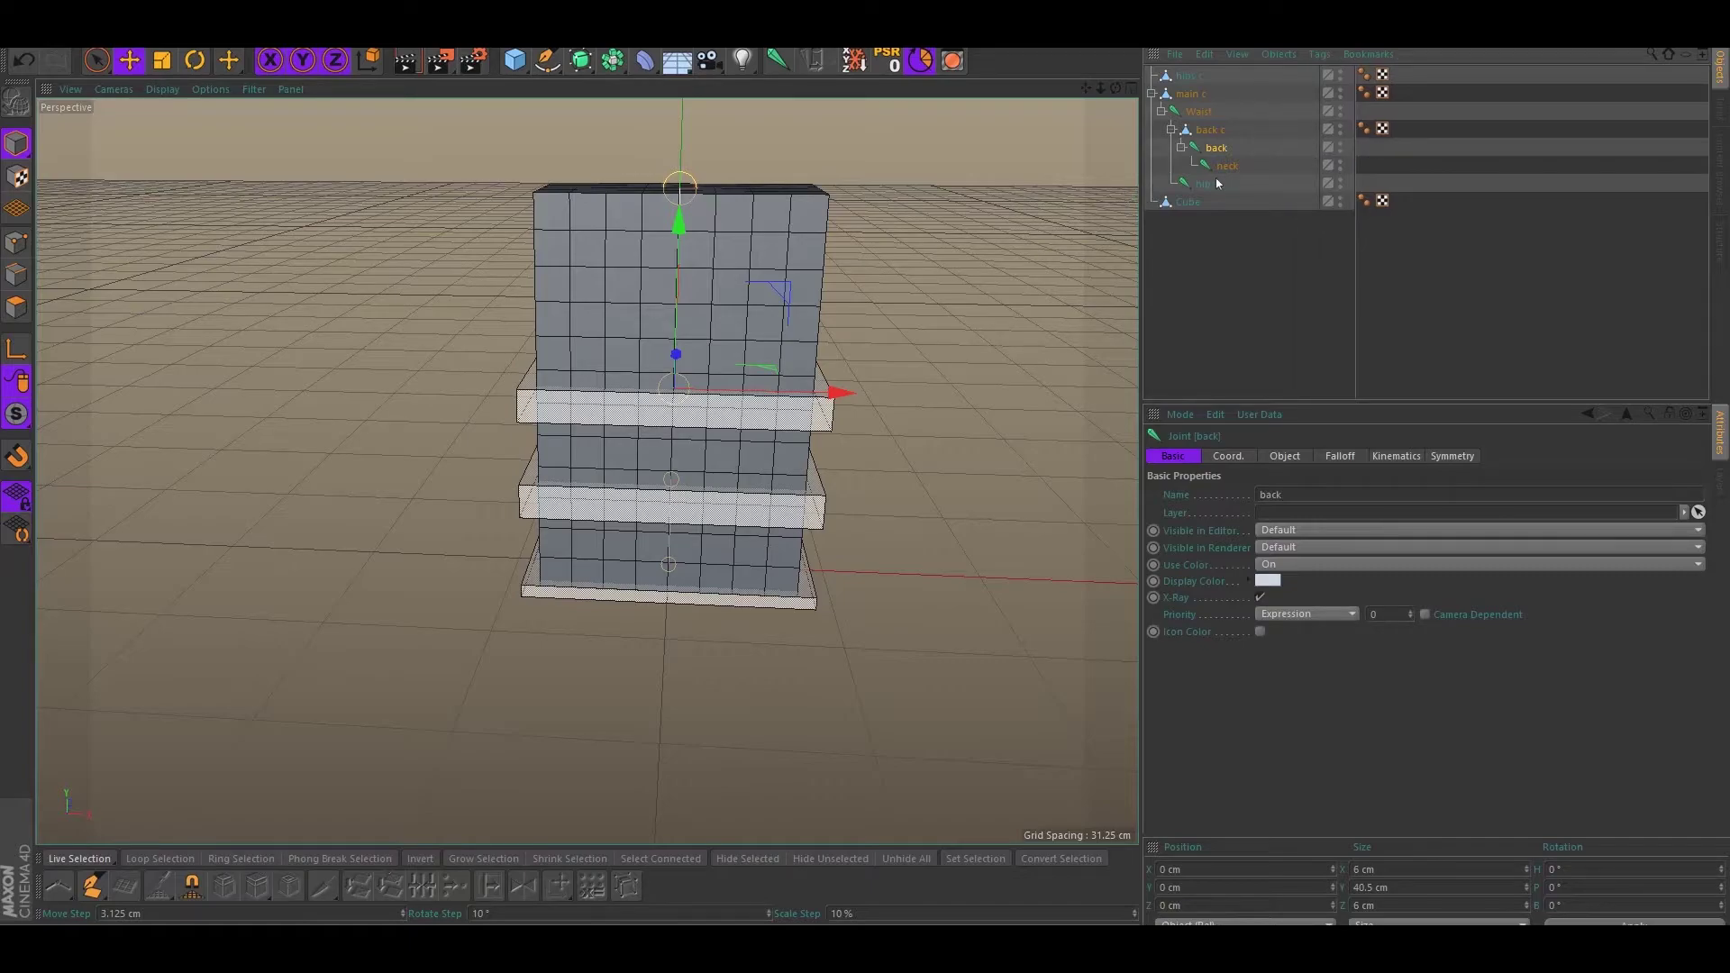
pyautogui.moveTo(1185, 79); pyautogui.dragTo(1208, 172)
pyautogui.click(1216, 249)
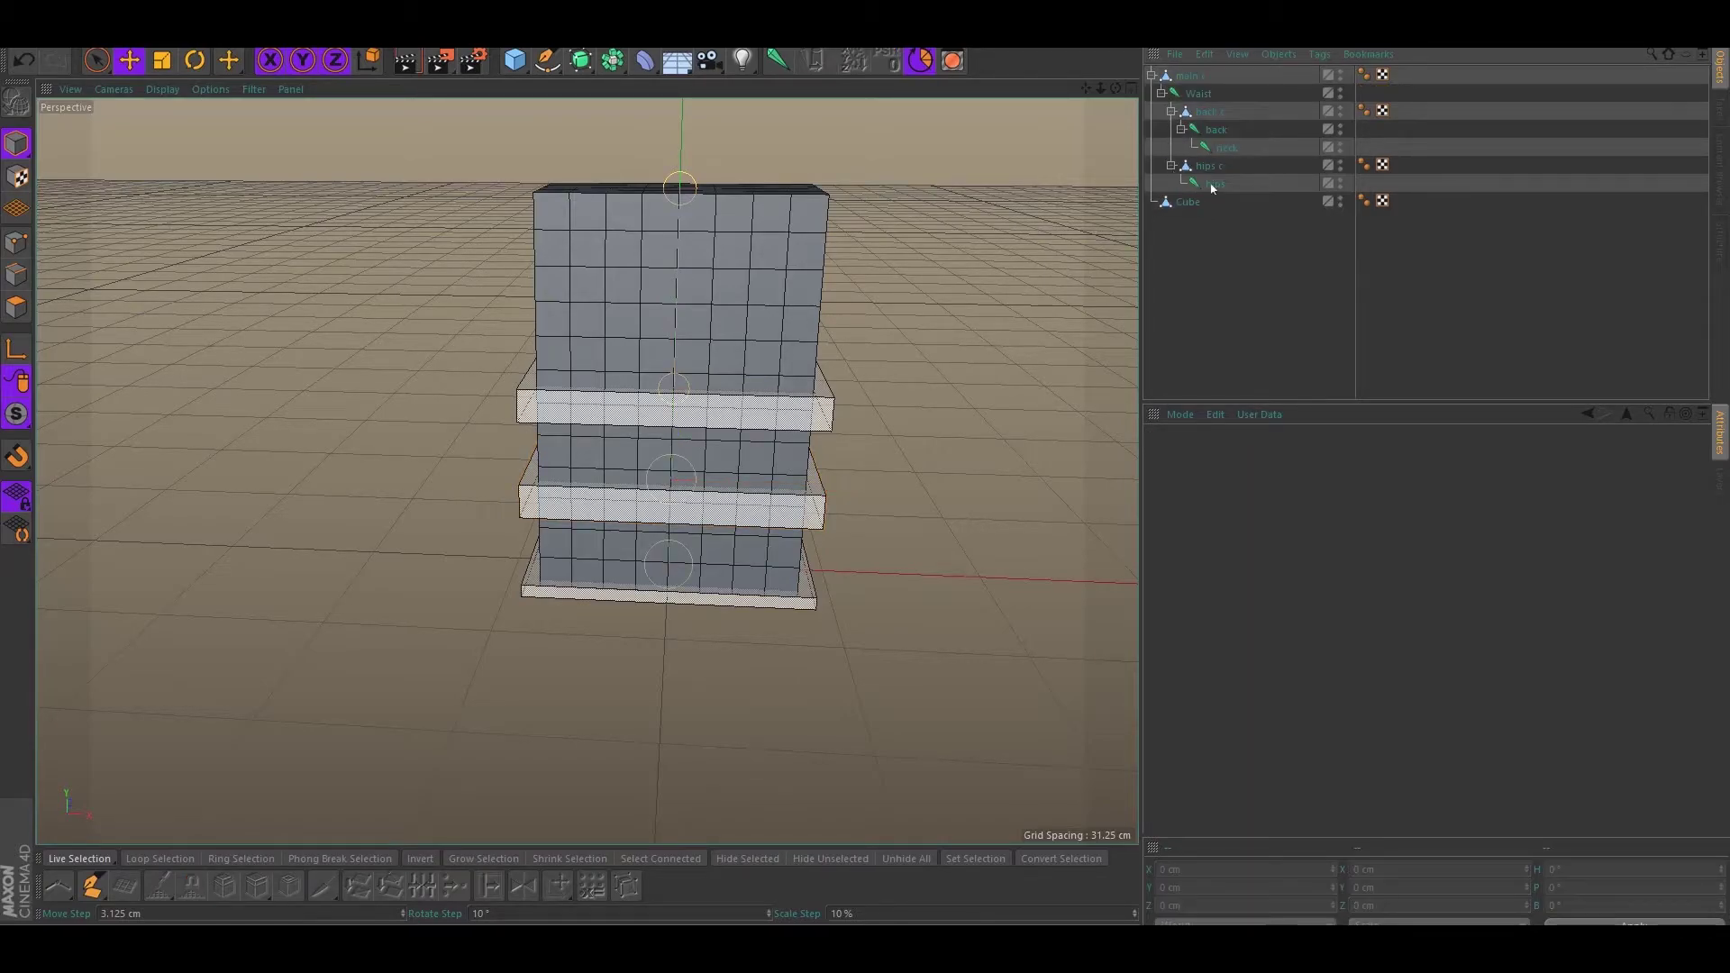
pyautogui.keyDown('alt'); pyautogui.moveTo(951, 227); pyautogui.dragTo(984, 202); pyautogui.keyUp('alt')
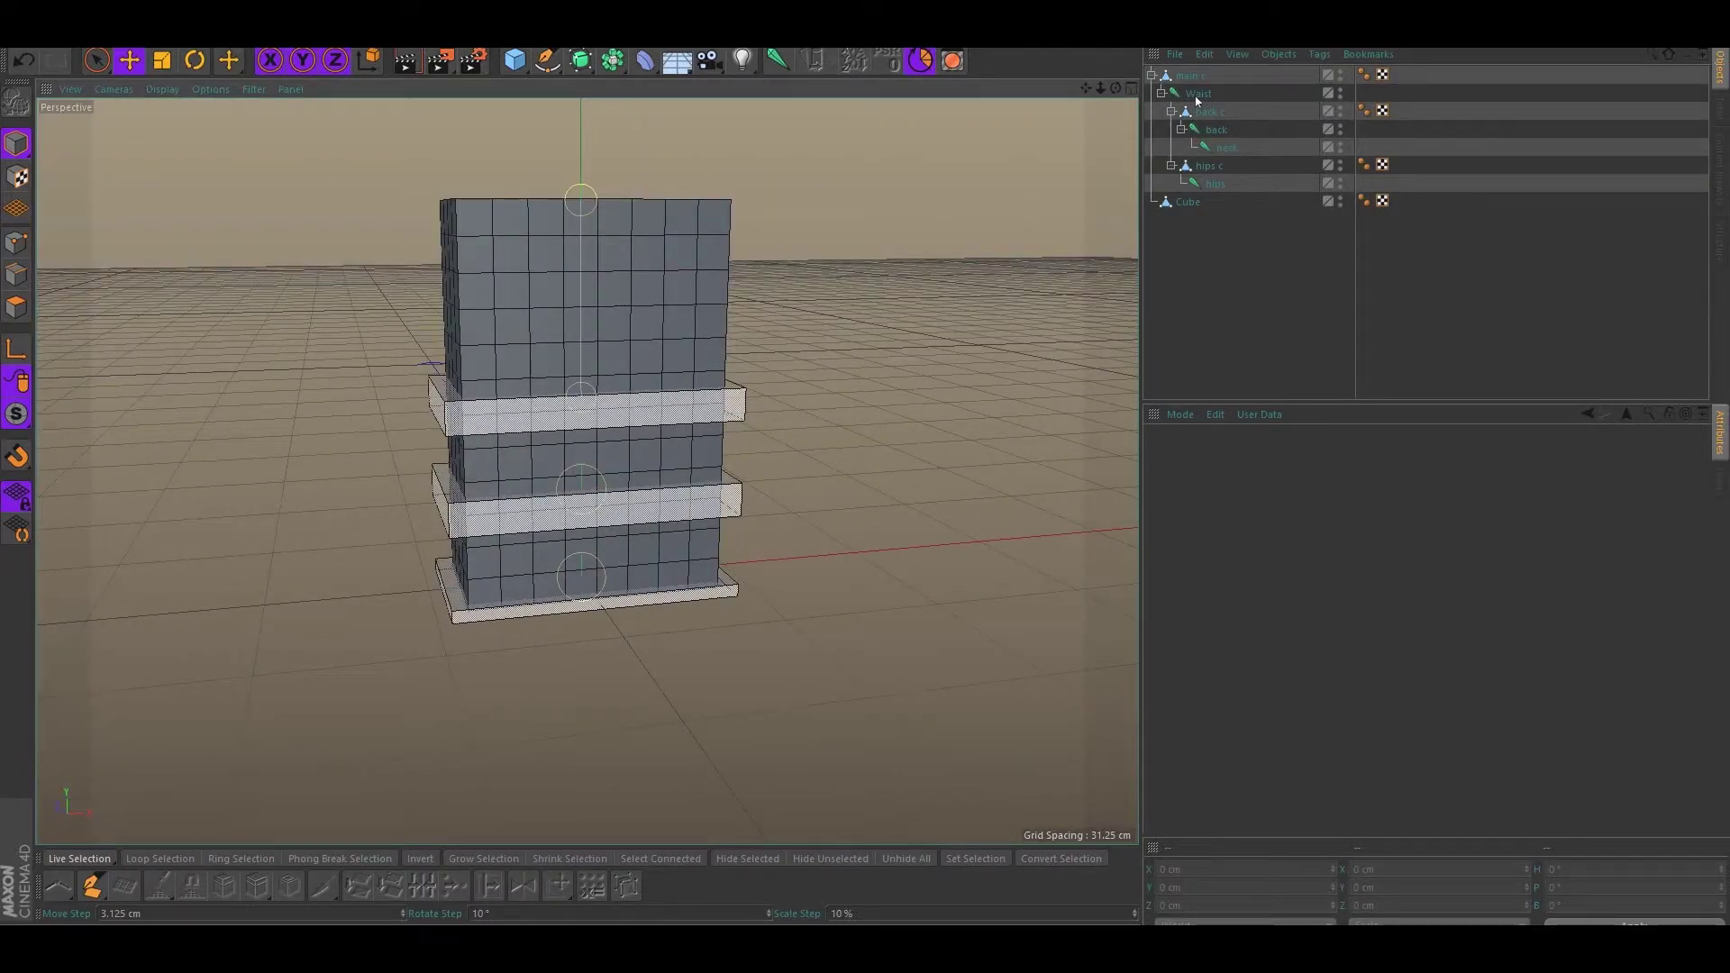
pyautogui.keyDown('alt'); pyautogui.moveTo(1051, 232); pyautogui.dragTo(718, 163); pyautogui.keyUp('alt')
pyautogui.keyDown('alt'); pyautogui.moveTo(614, 460); pyautogui.dragTo(564, 389); pyautogui.keyUp('alt')
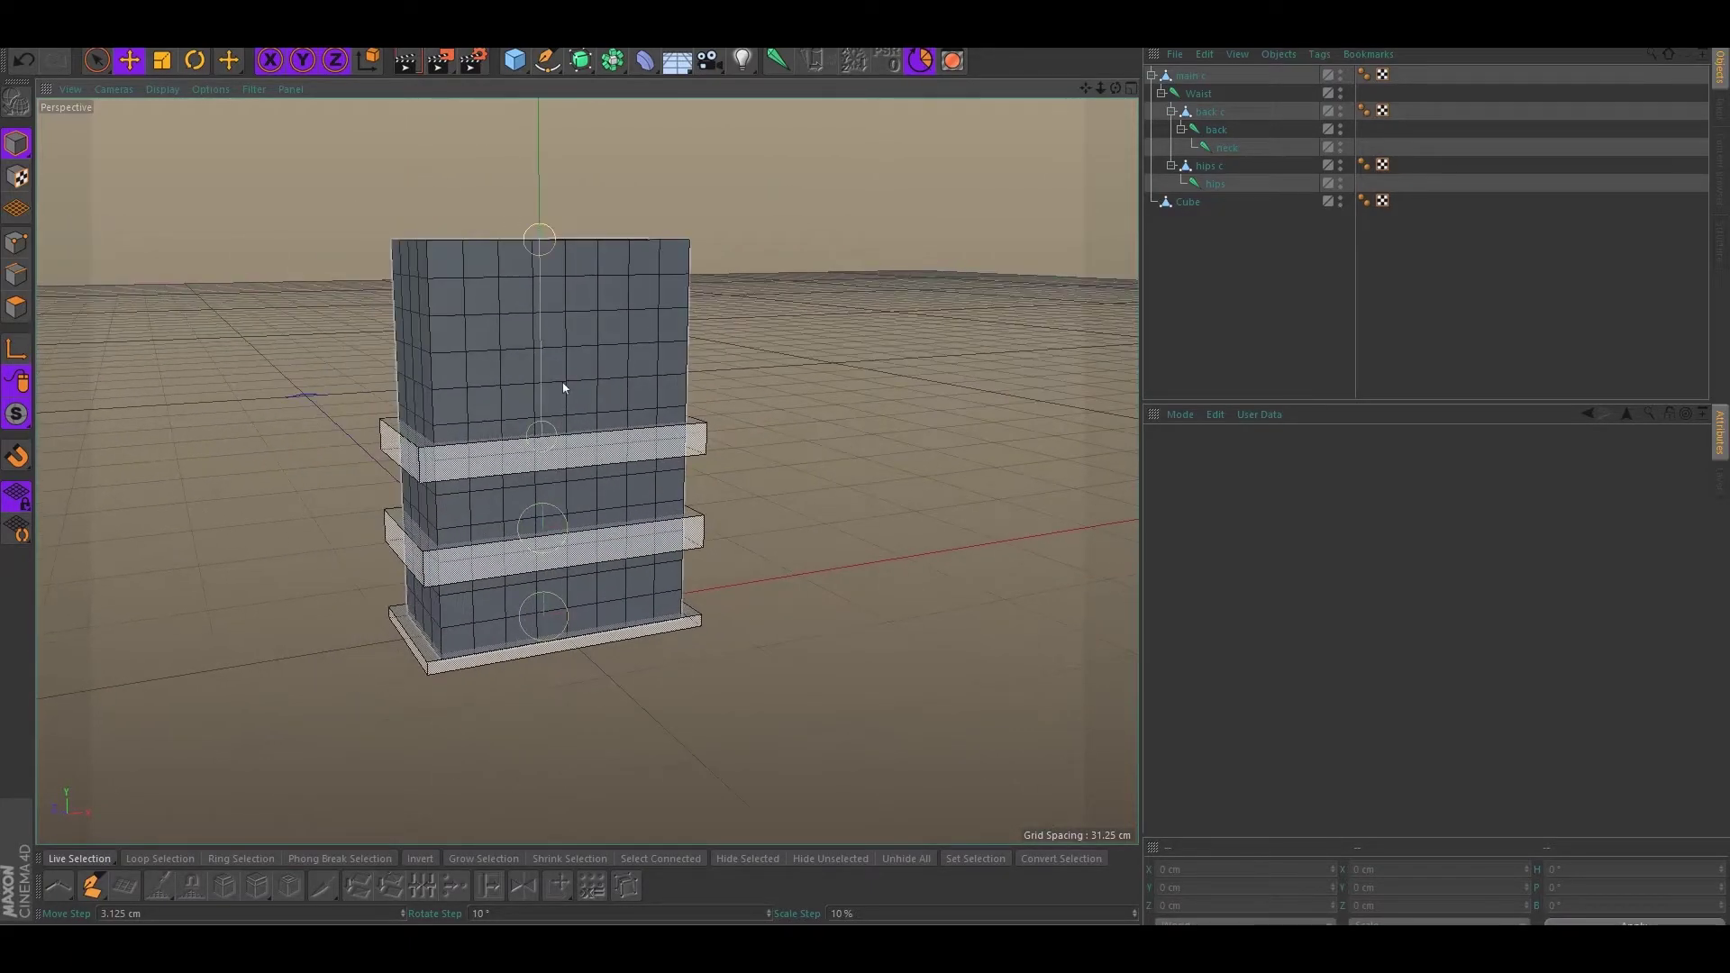
pyautogui.keyDown('alt'); pyautogui.moveTo(868, 378); pyautogui.dragTo(708, 338); pyautogui.keyUp('alt')
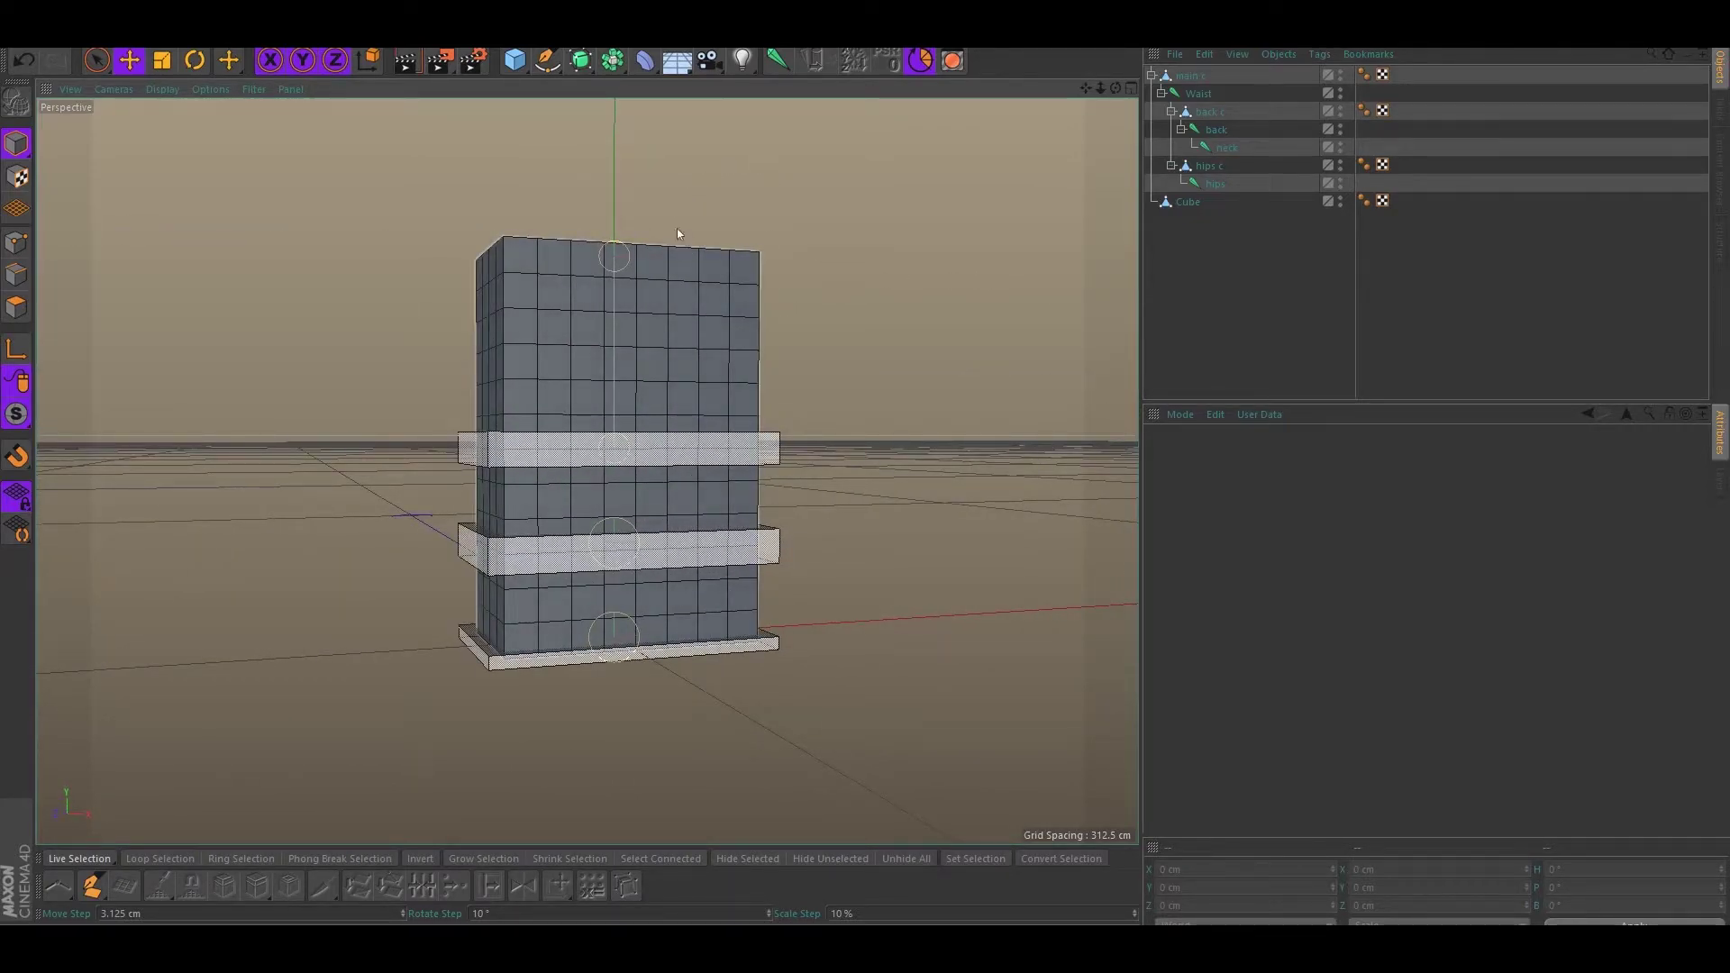
# Add an FFD deformer as a child of the Cube
pyautogui.click(658, 291)
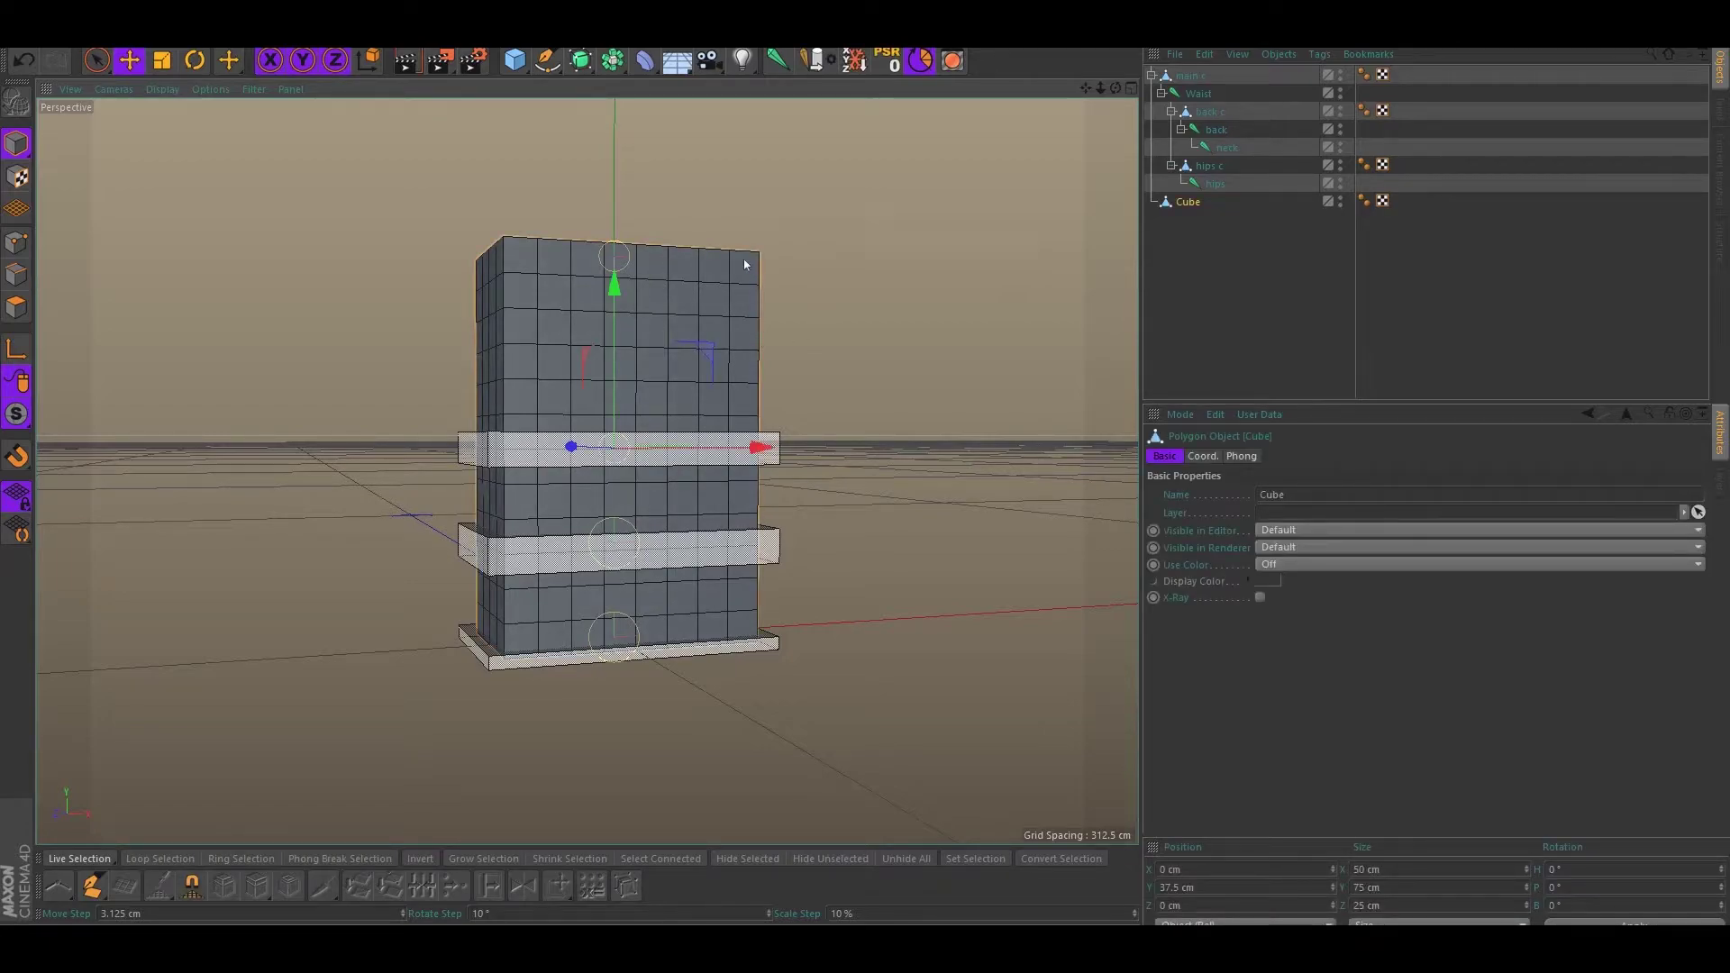
pyautogui.click(645, 60)
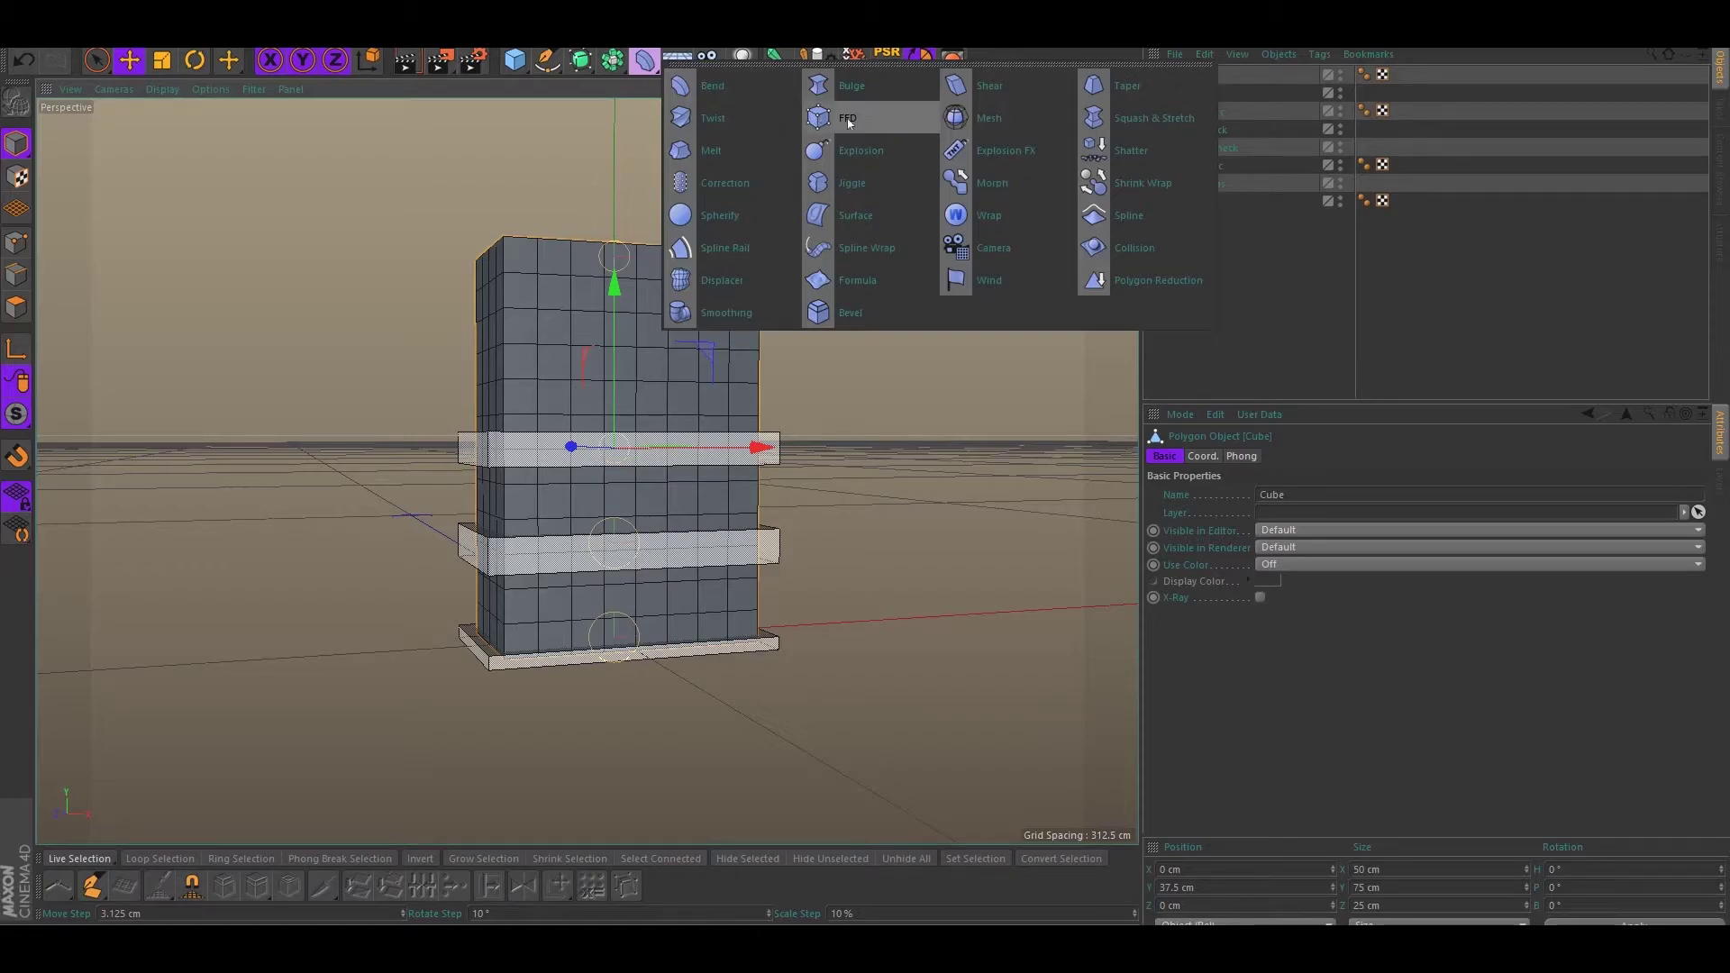
pyautogui.keyDown('shift'); pyautogui.click(847, 119); pyautogui.keyUp('shift')
pyautogui.keyDown('alt'); pyautogui.moveTo(818, 250); pyautogui.dragTo(788, 269); pyautogui.keyUp('alt')
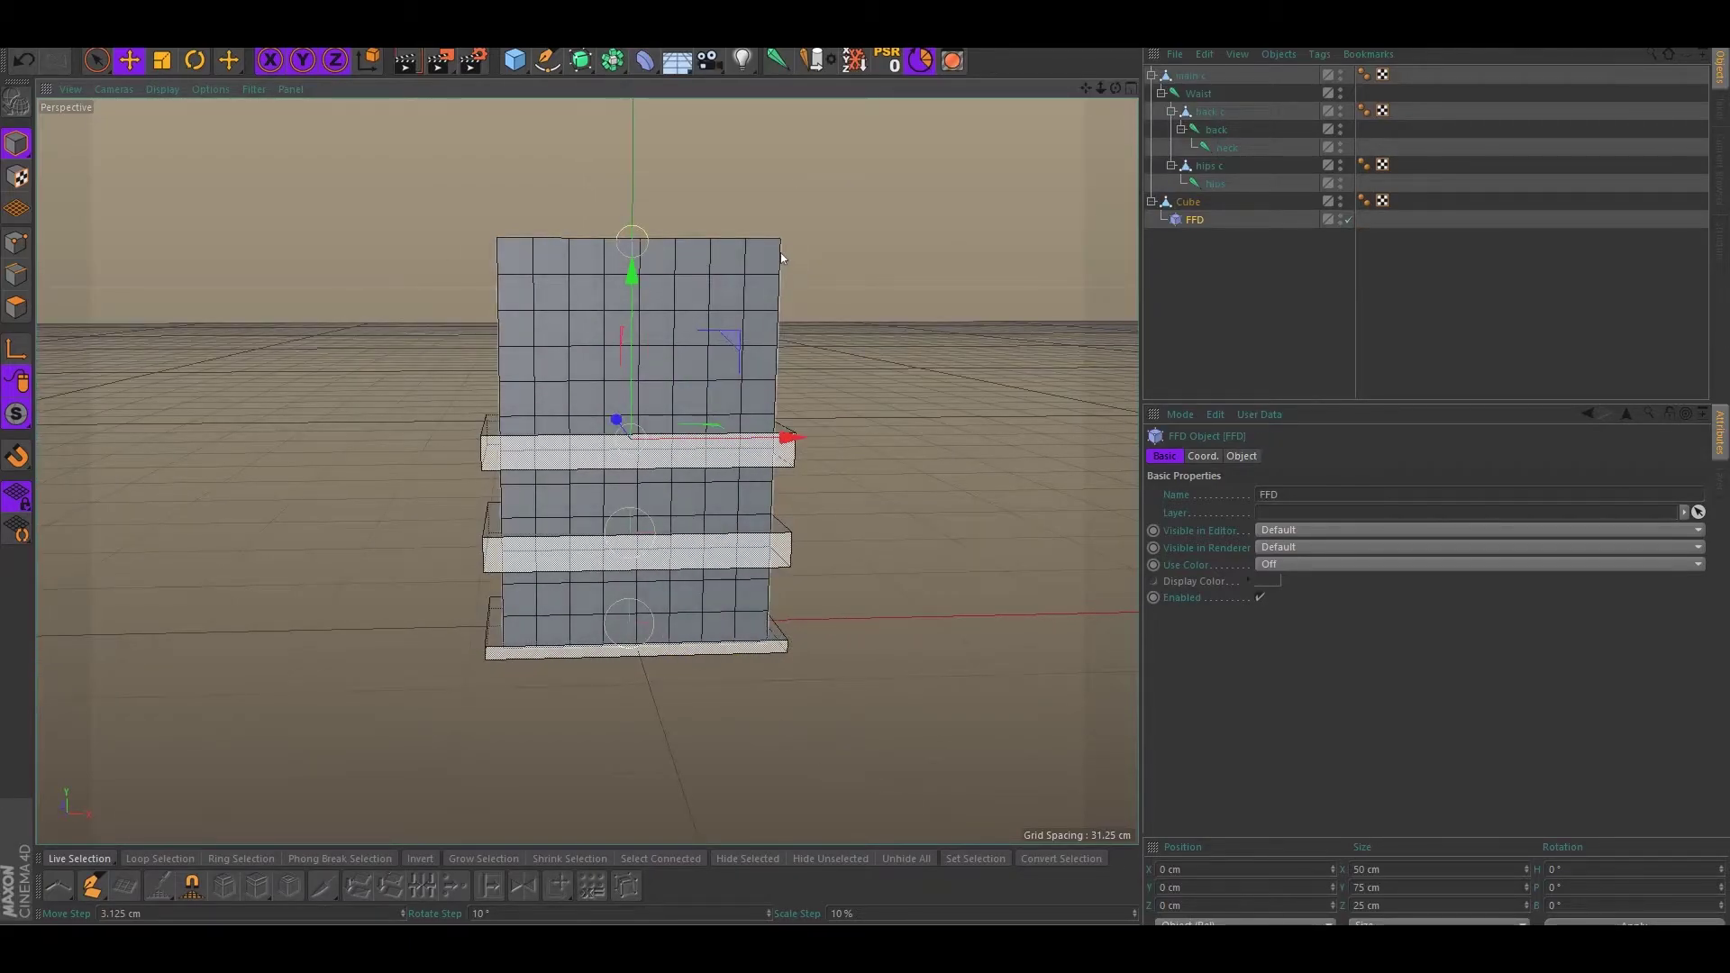
# Scale the FFD cage slightly larger than the cube, to about 58.5 × 87.7 × 29.2 cm
pyautogui.press('t')
pyautogui.moveTo(515, 278); pyautogui.dragTo(653, 240)
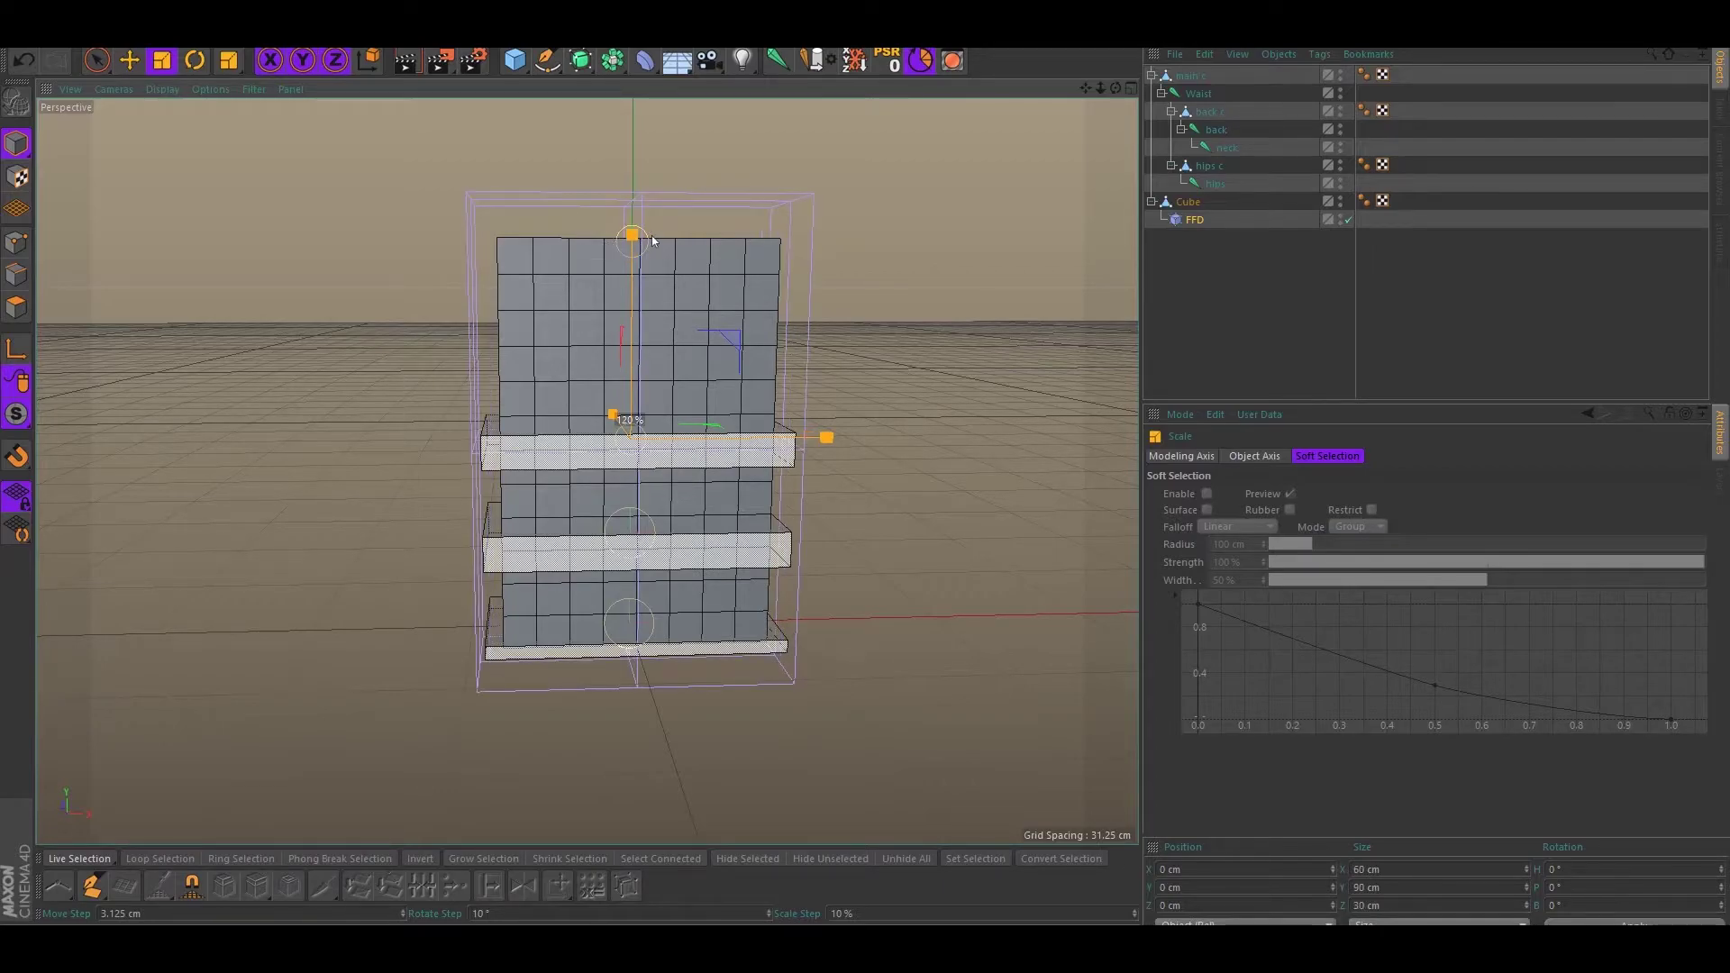
pyautogui.keyDown('alt'); pyautogui.moveTo(834, 287); pyautogui.dragTo(751, 256); pyautogui.keyUp('alt')
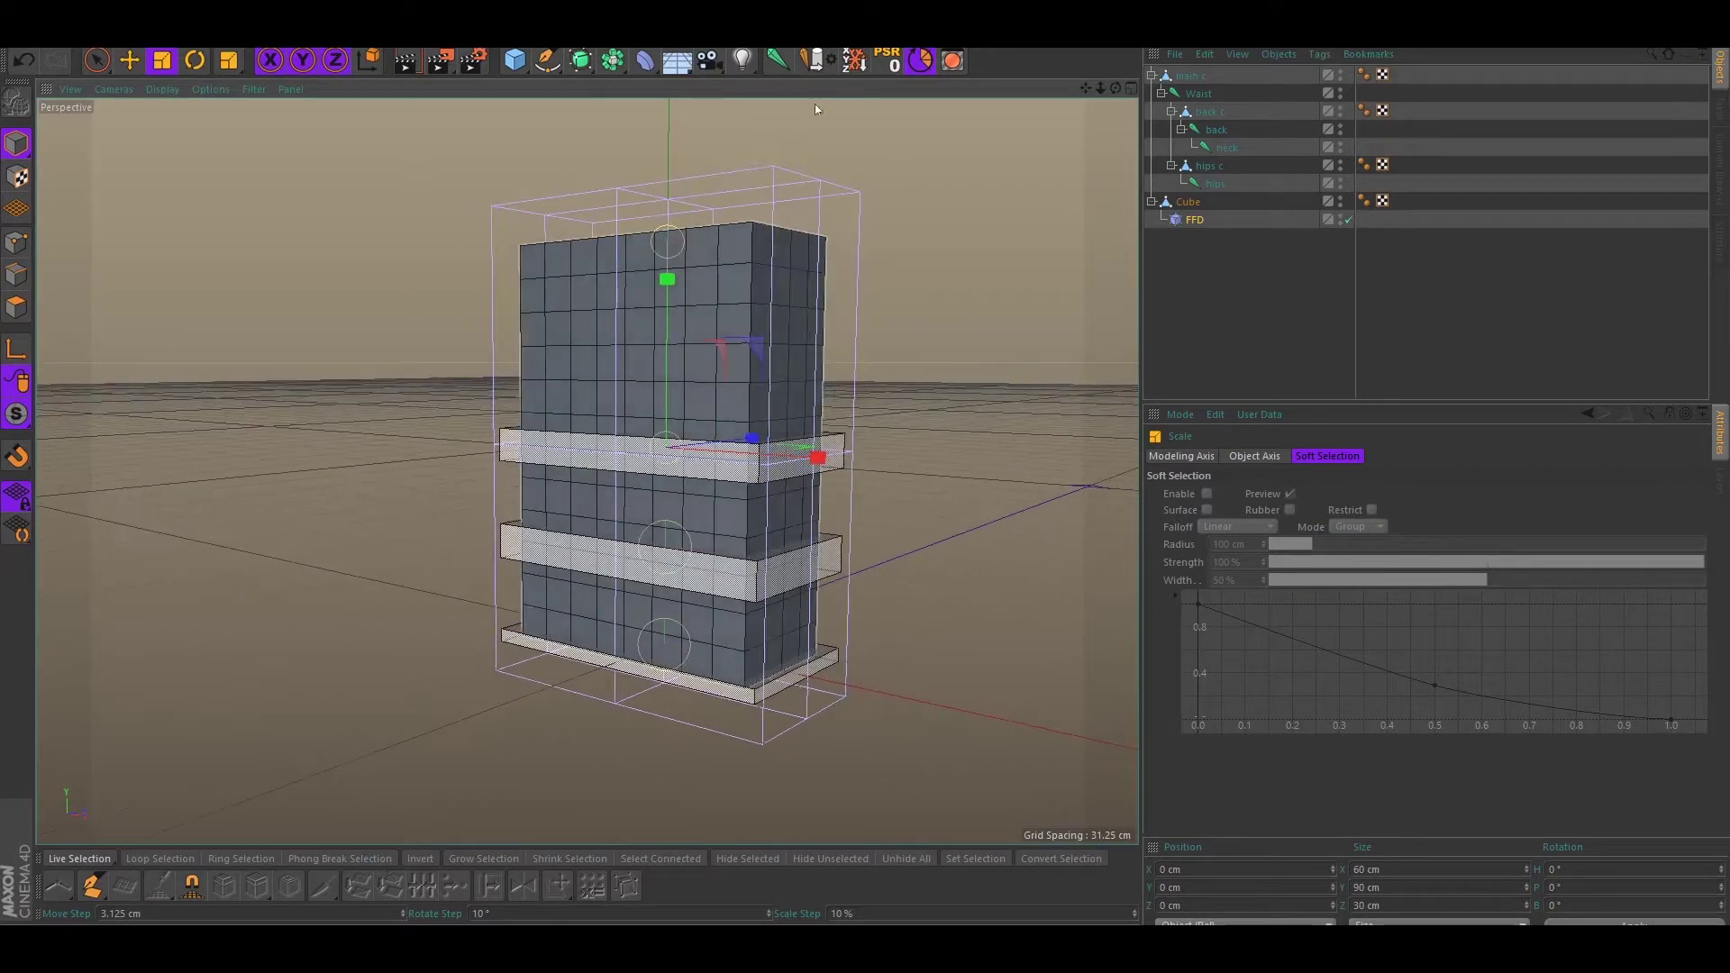
pyautogui.moveTo(874, 227); pyautogui.dragTo(851, 234)
pyautogui.keyDown('alt'); pyautogui.moveTo(724, 235); pyautogui.dragTo(807, 236); pyautogui.keyUp('alt')
pyautogui.moveTo(764, 256); pyautogui.dragTo(772, 257)
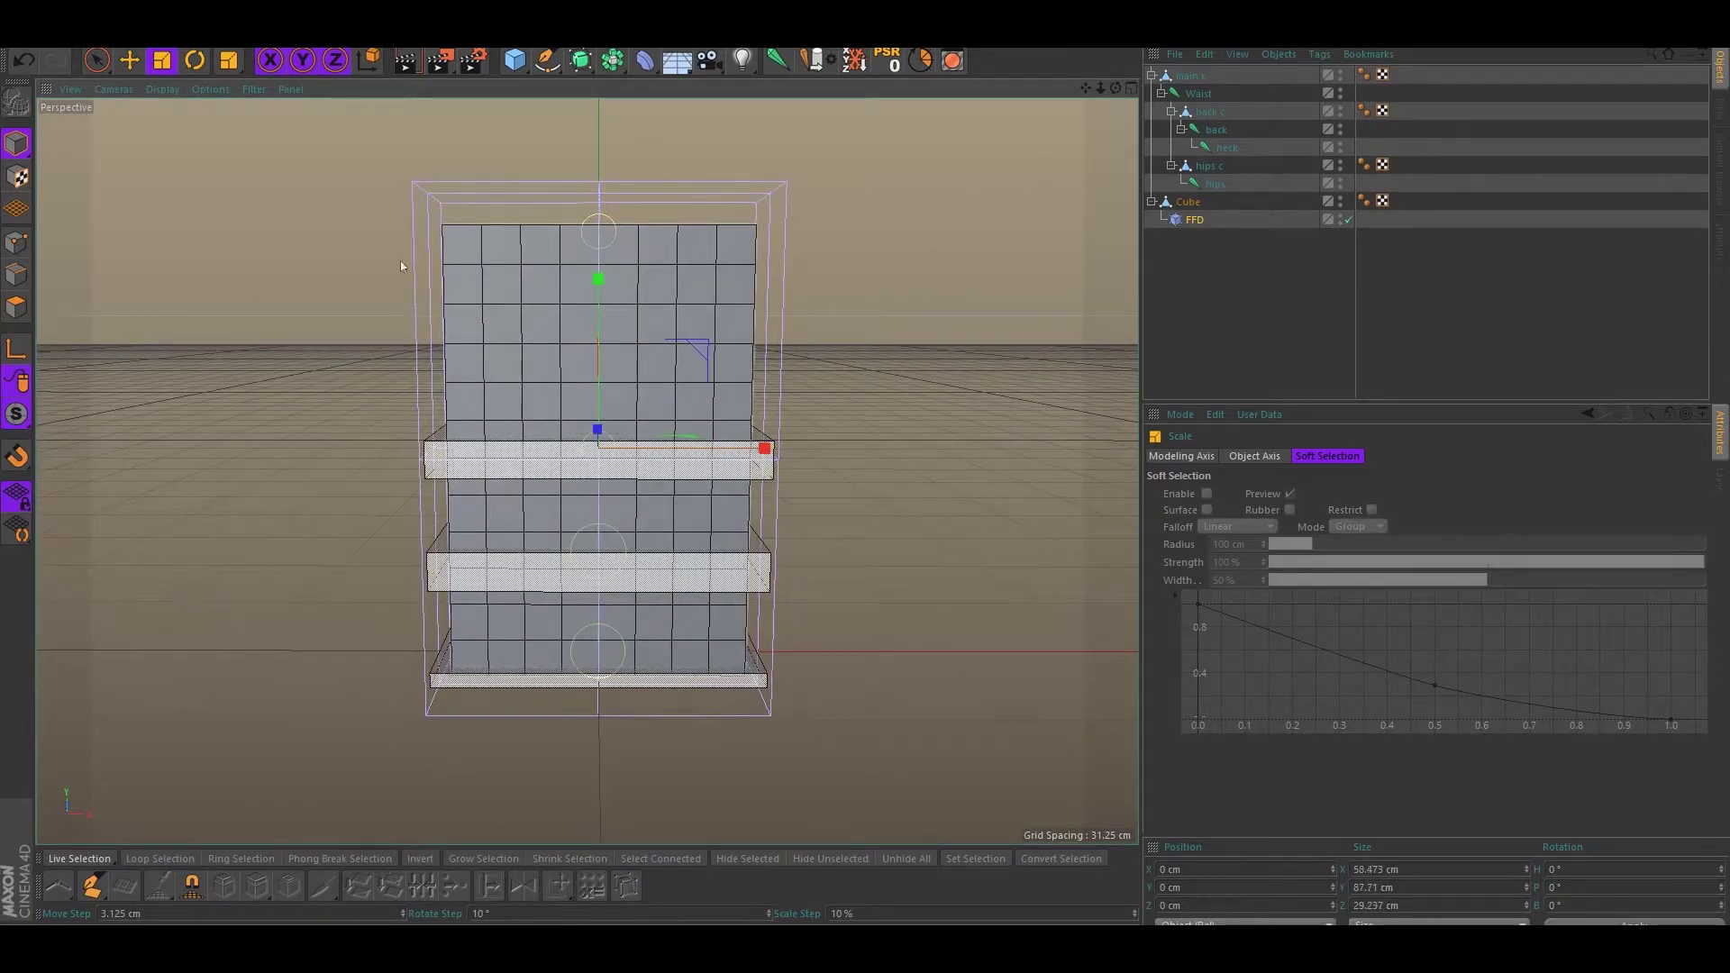
pyautogui.keyDown('alt'); pyautogui.moveTo(543, 429); pyautogui.dragTo(757, 166); pyautogui.keyUp('alt')
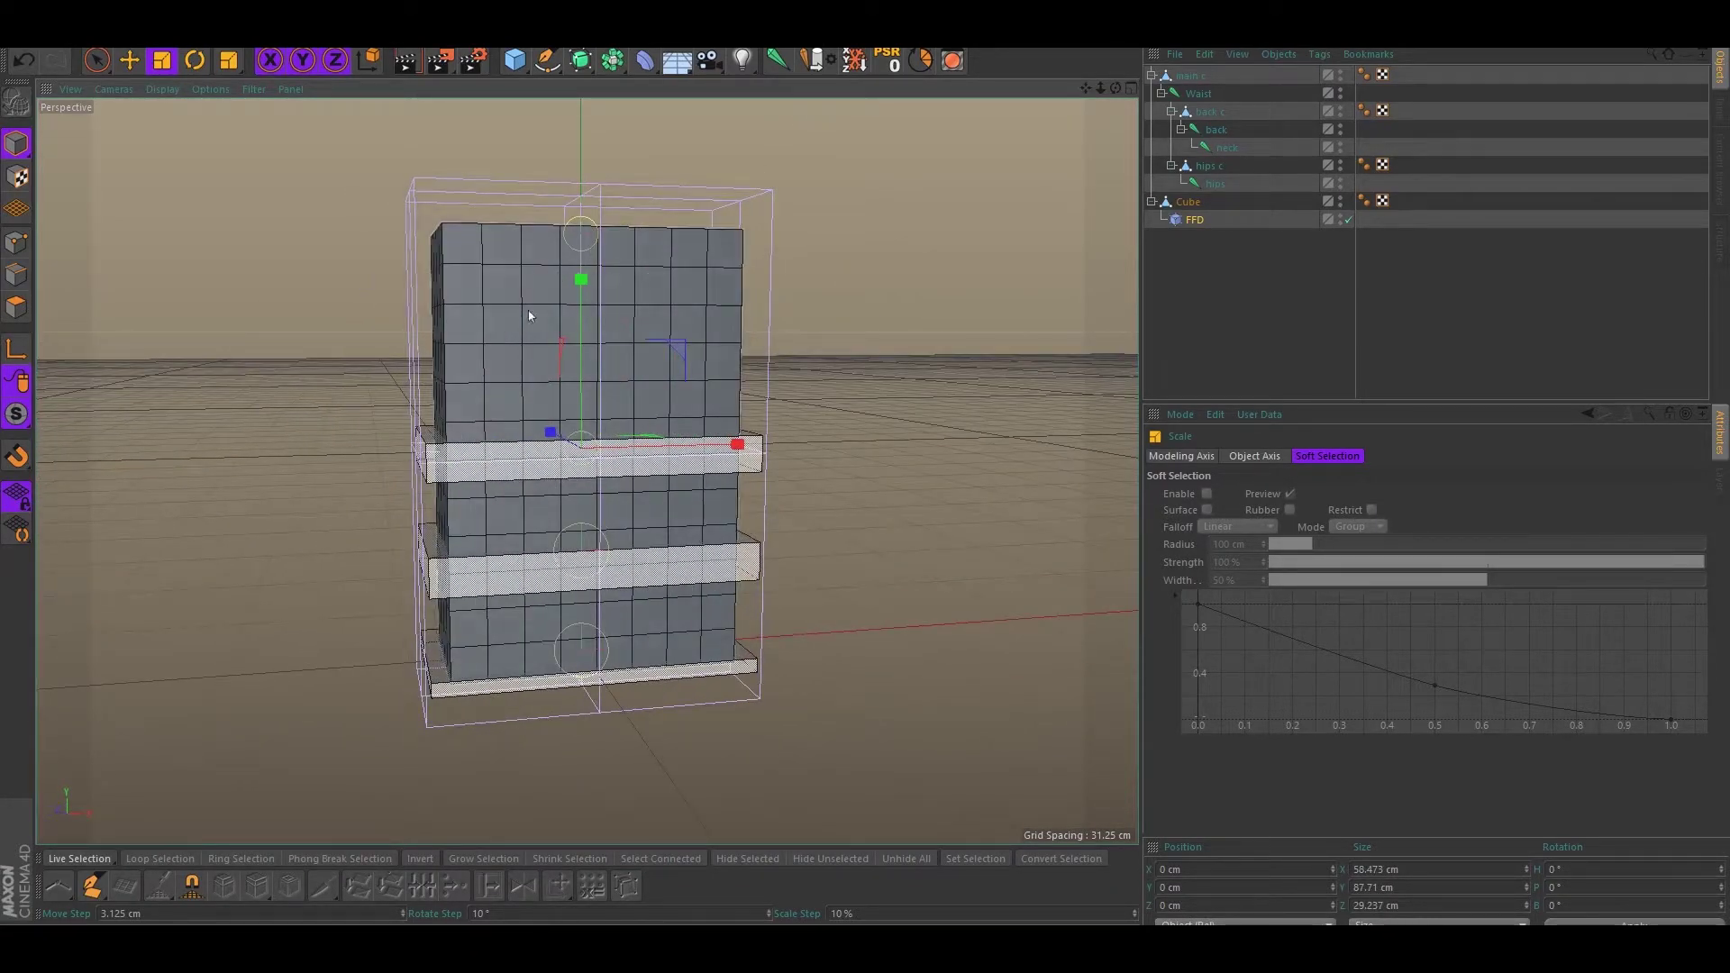
pyautogui.keyDown('alt'); pyautogui.moveTo(722, 375); pyautogui.dragTo(685, 365); pyautogui.keyUp('alt')
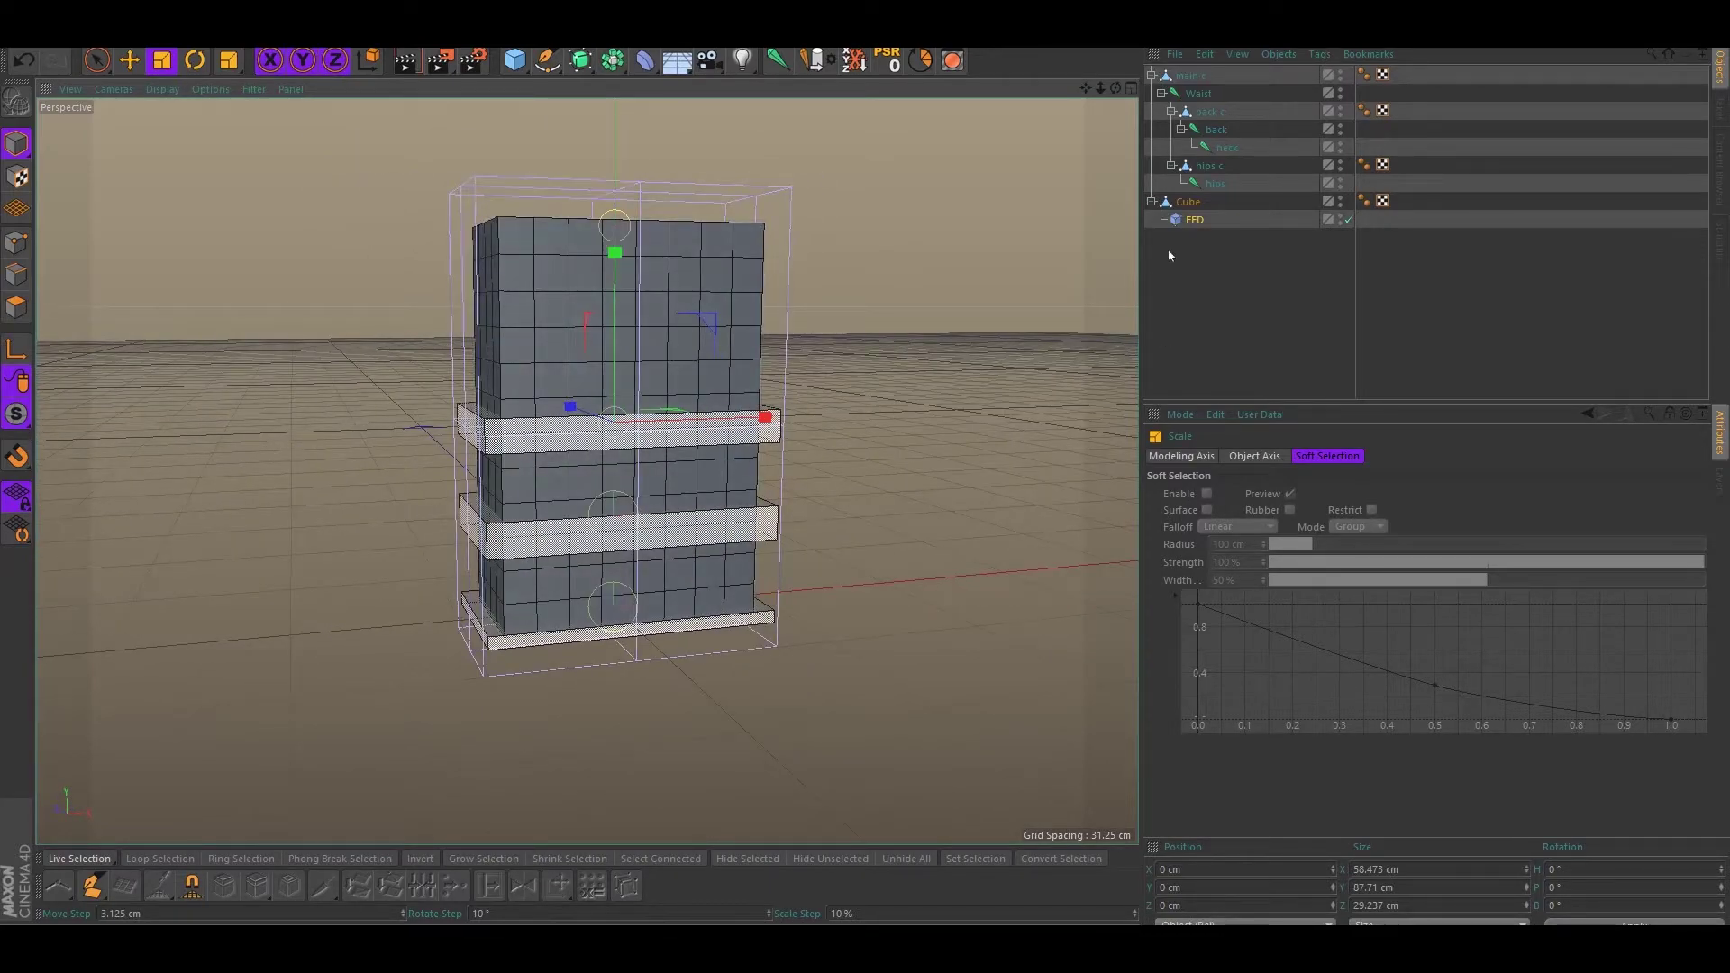
# Set the FFD deformer's Grid Points Y to 5
pyautogui.click(1194, 219)
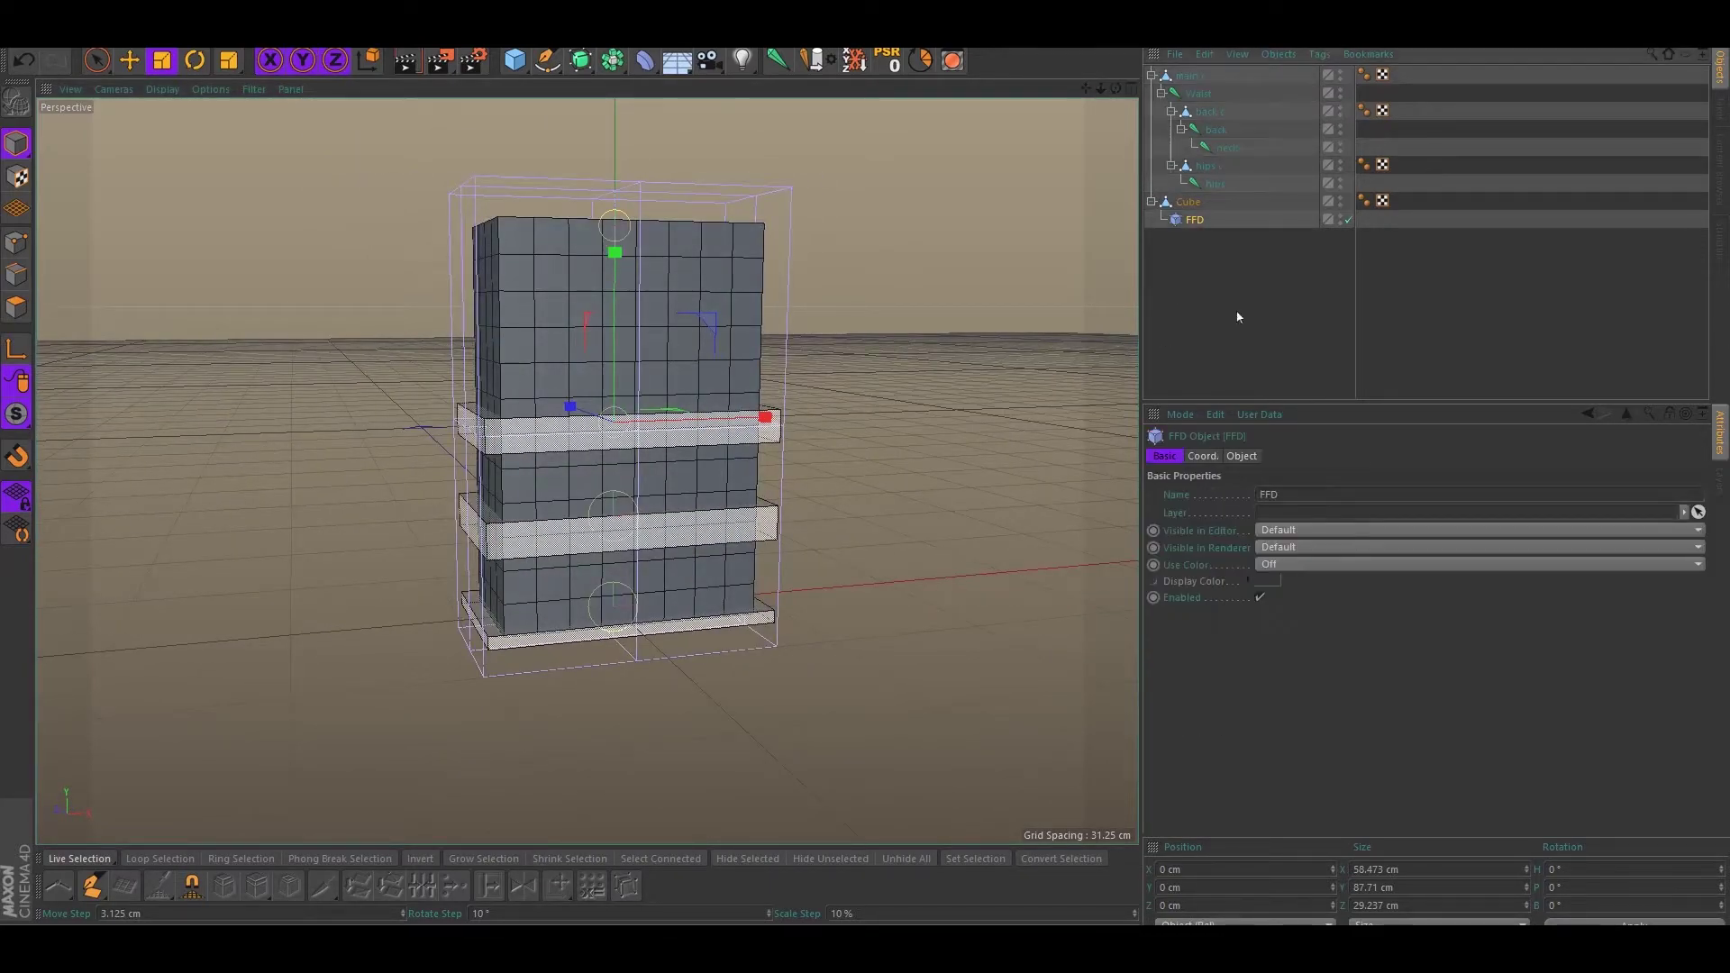
pyautogui.click(1242, 457)
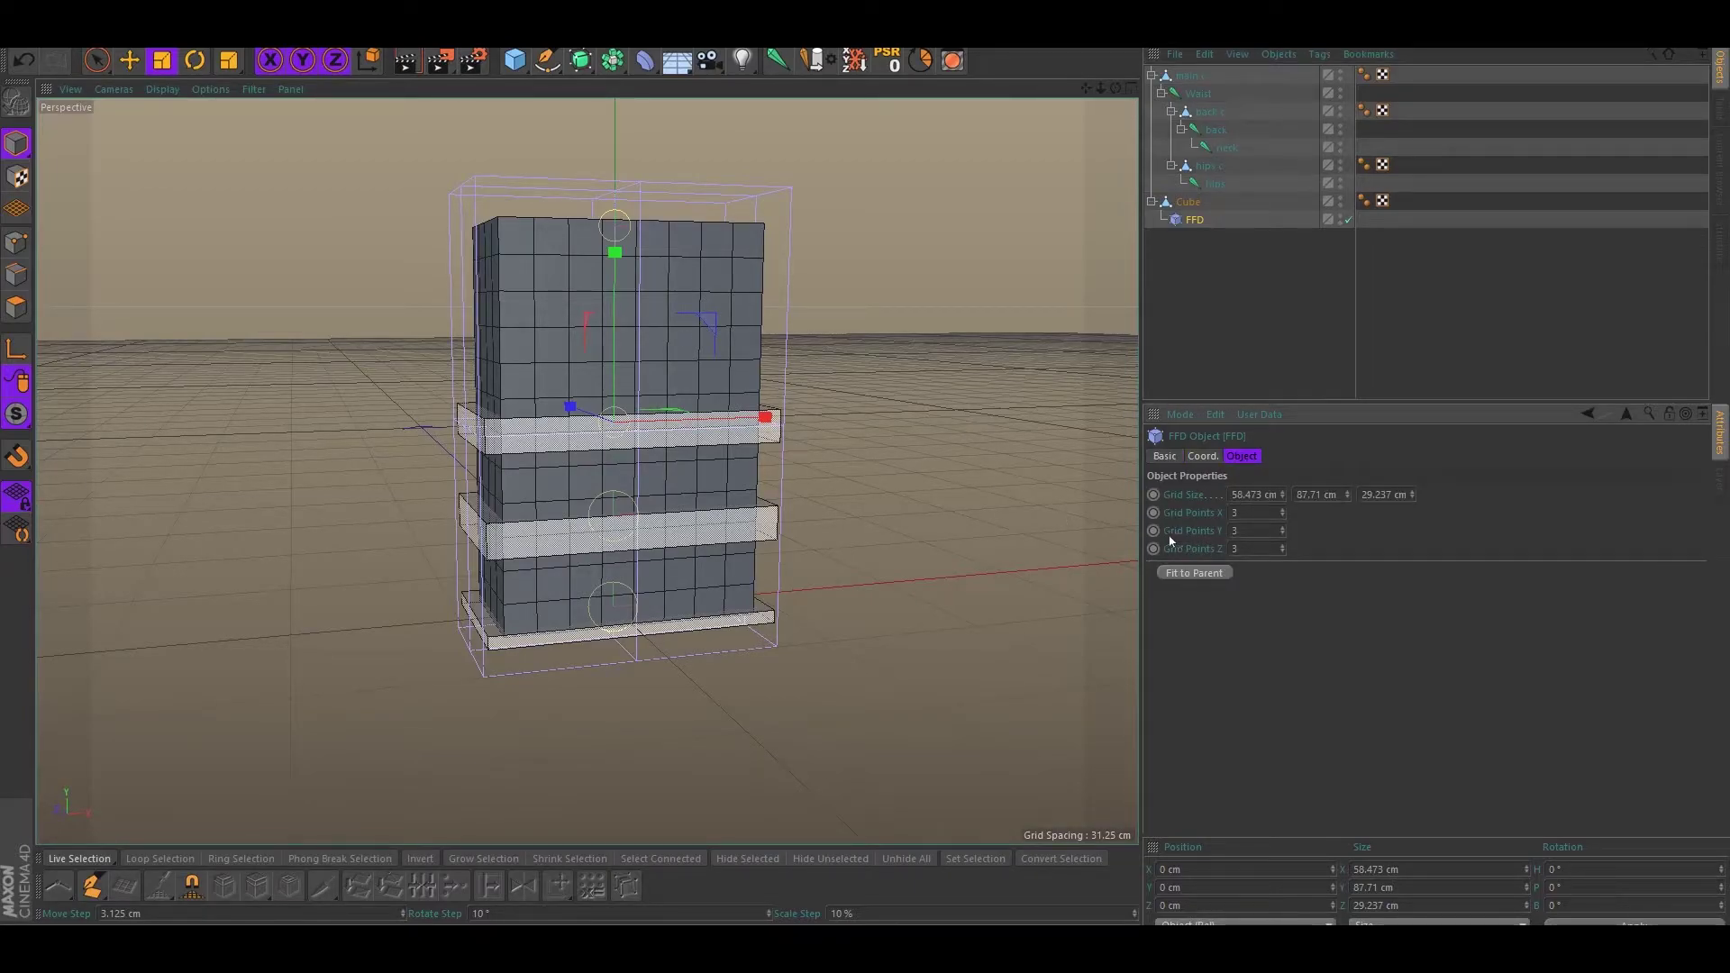
pyautogui.click(1283, 529)
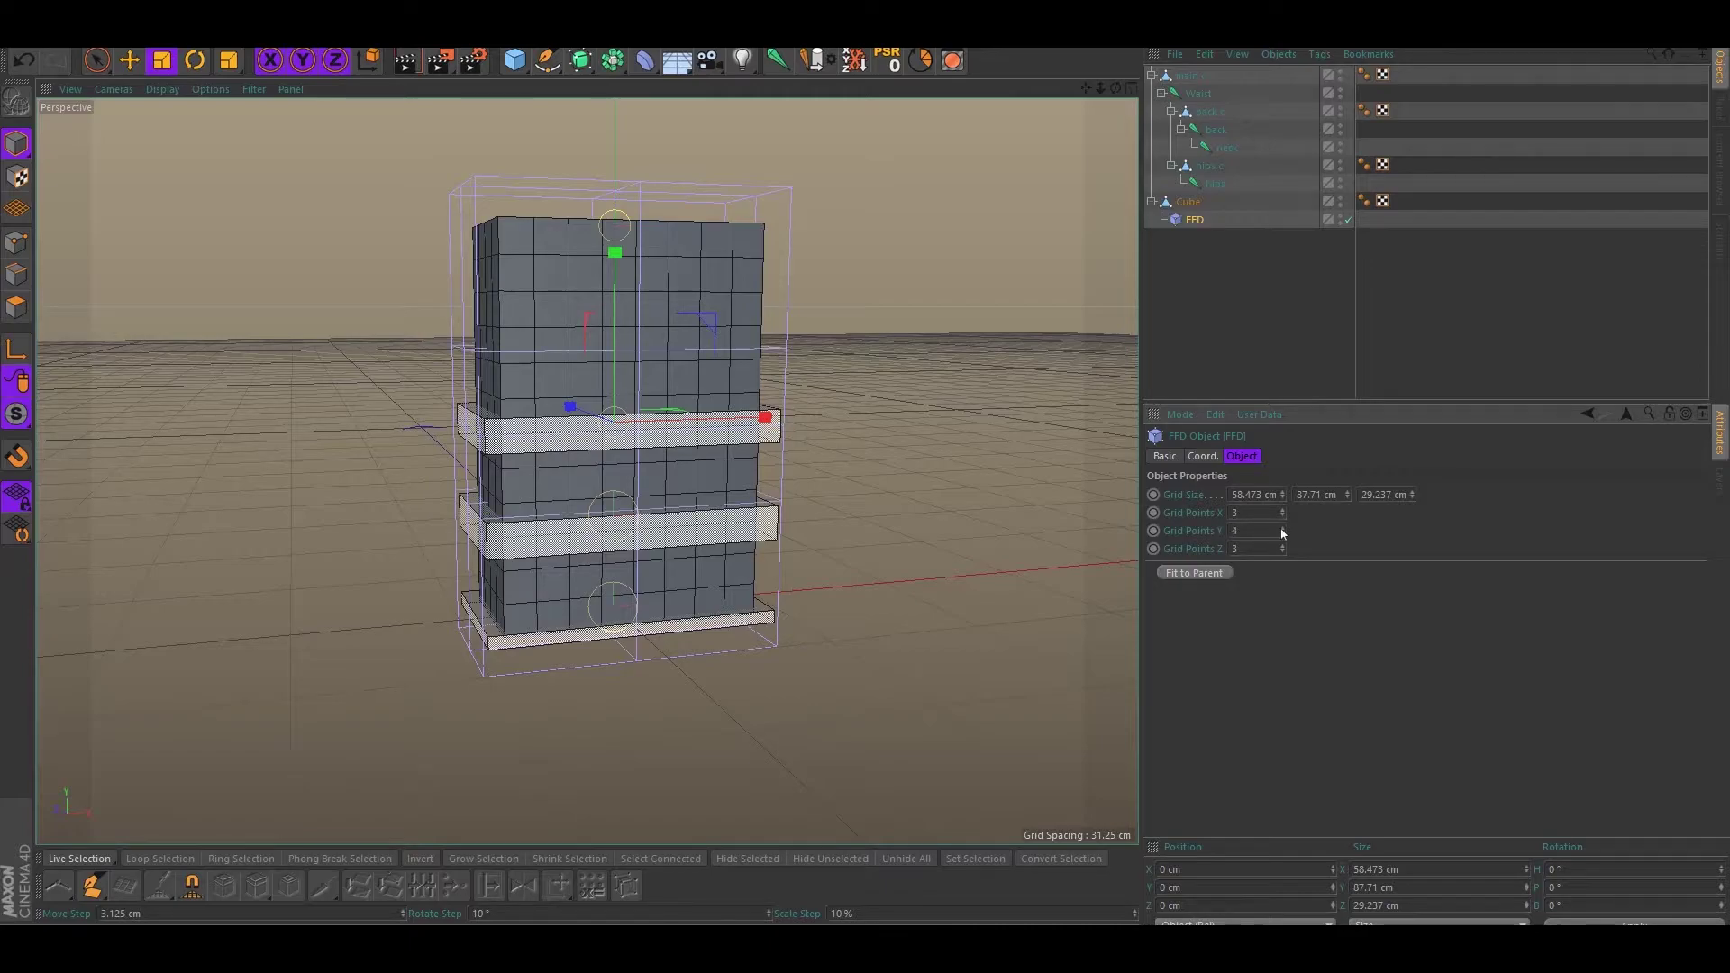
pyautogui.keyDown('alt'); pyautogui.moveTo(982, 488); pyautogui.dragTo(1018, 457); pyautogui.keyUp('alt')
pyautogui.click(941, 468)
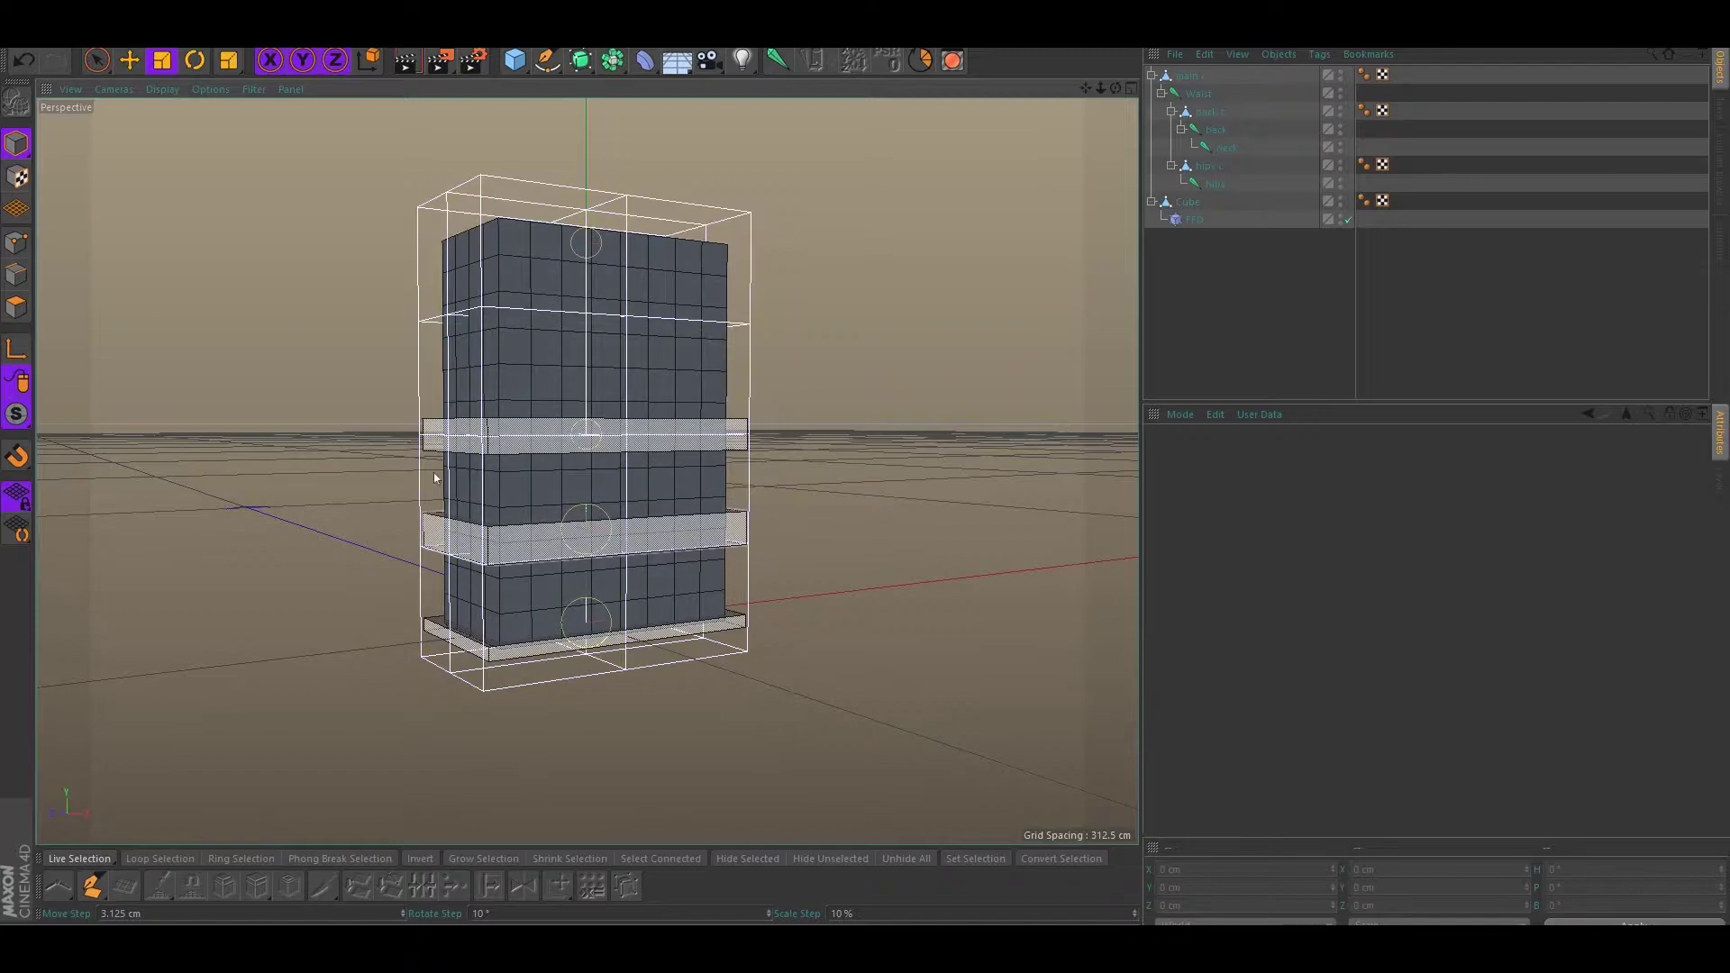
pyautogui.keyDown('alt'); pyautogui.moveTo(421, 337); pyautogui.dragTo(475, 324); pyautogui.keyUp('alt')
pyautogui.moveTo(394, 448)
pyautogui.keyDown('alt'); pyautogui.mouseDown()
pyautogui.moveTo(387, 463)
pyautogui.moveTo(312, 456)
pyautogui.moveTo(389, 463)
pyautogui.mouseUp(); pyautogui.keyUp('alt')
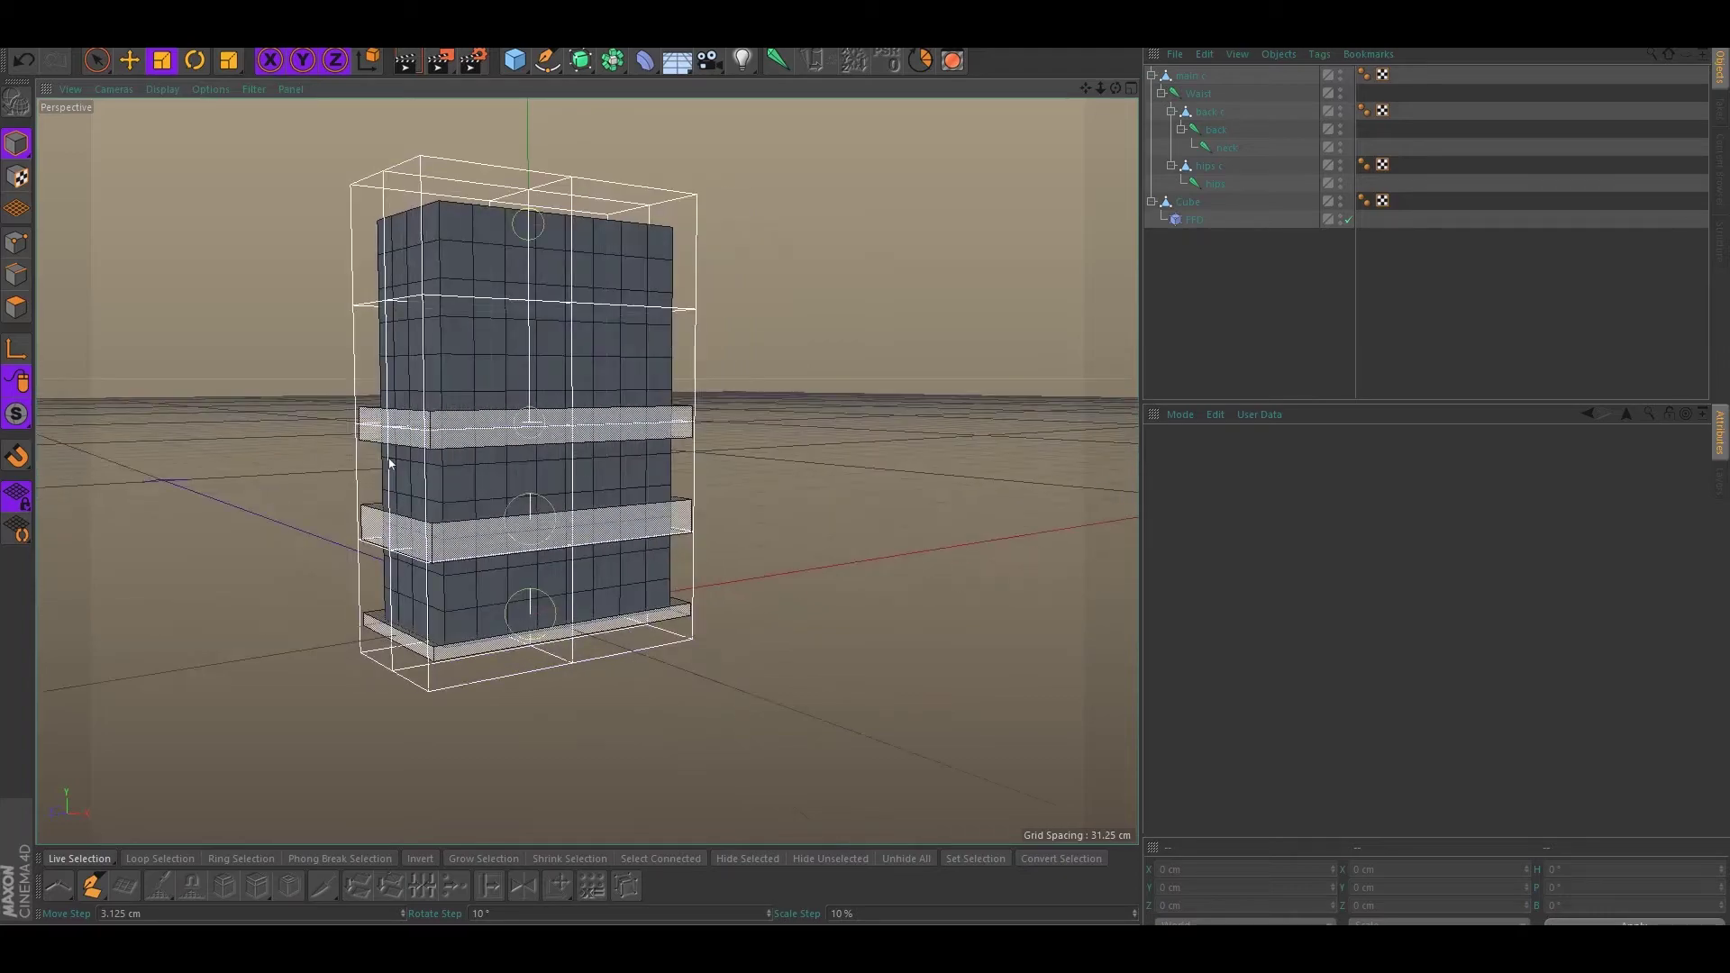
# Bind the FFD deformer to the back and hips joints
pyautogui.click(1195, 226)
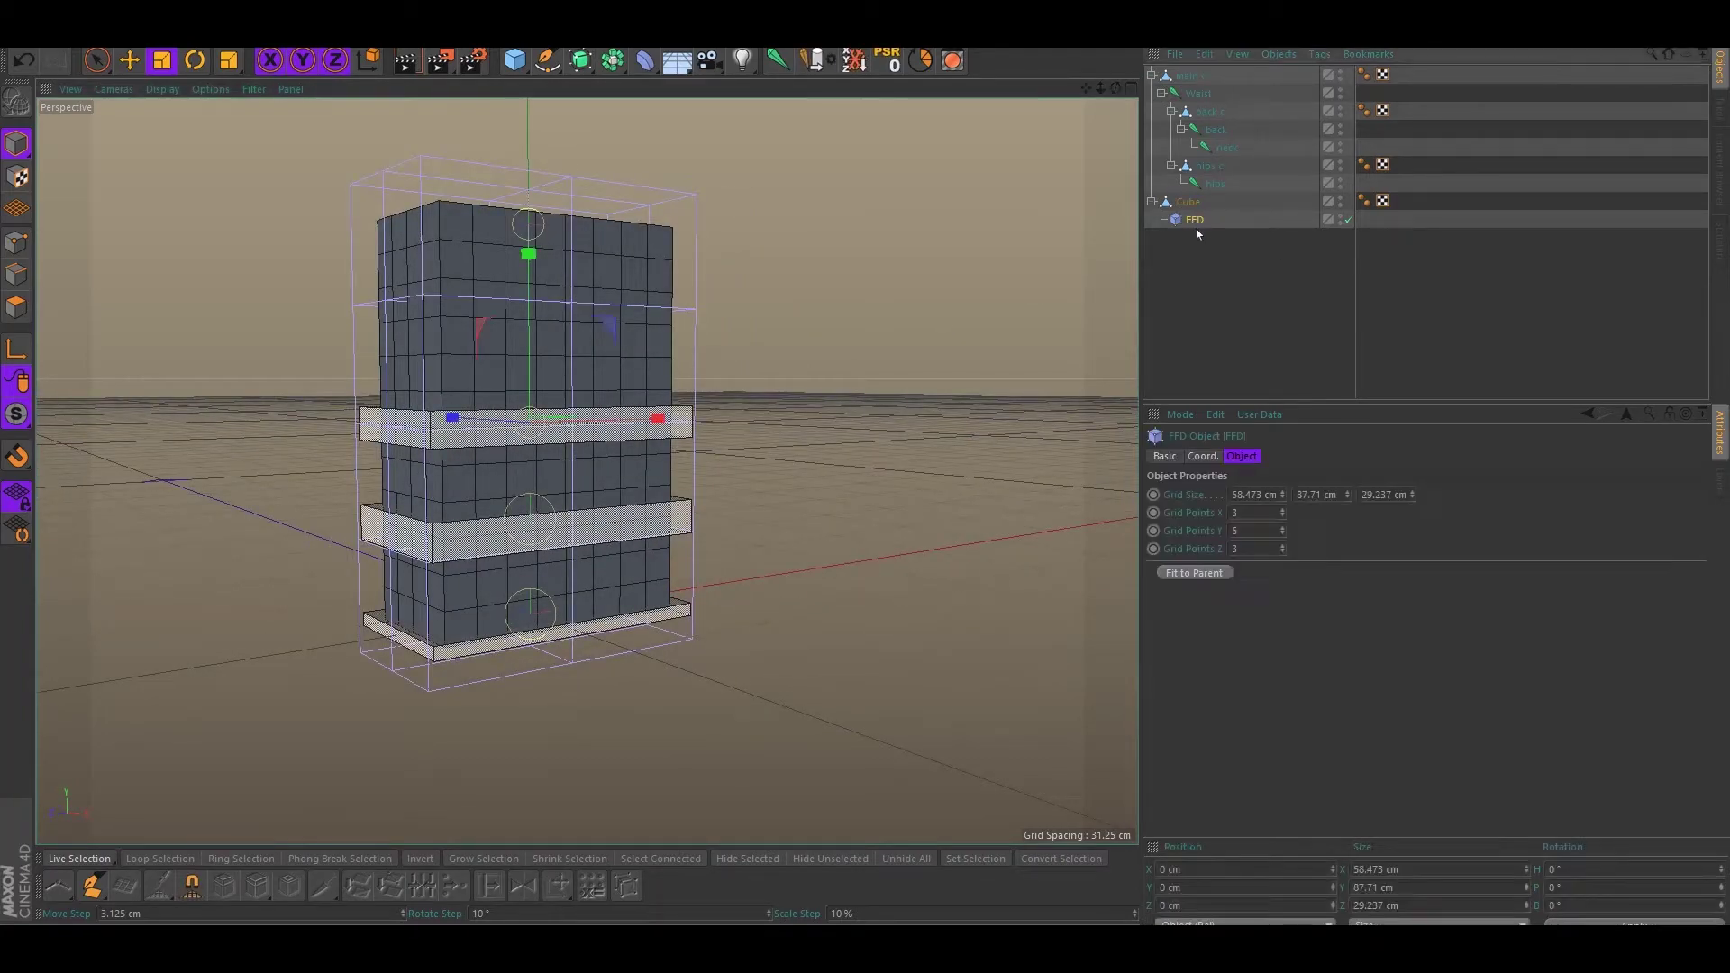
pyautogui.keyDown('ctrl'); pyautogui.click(1214, 184); pyautogui.keyUp('ctrl')
pyautogui.keyDown('ctrl'); pyautogui.click(1216, 130); pyautogui.keyUp('ctrl')
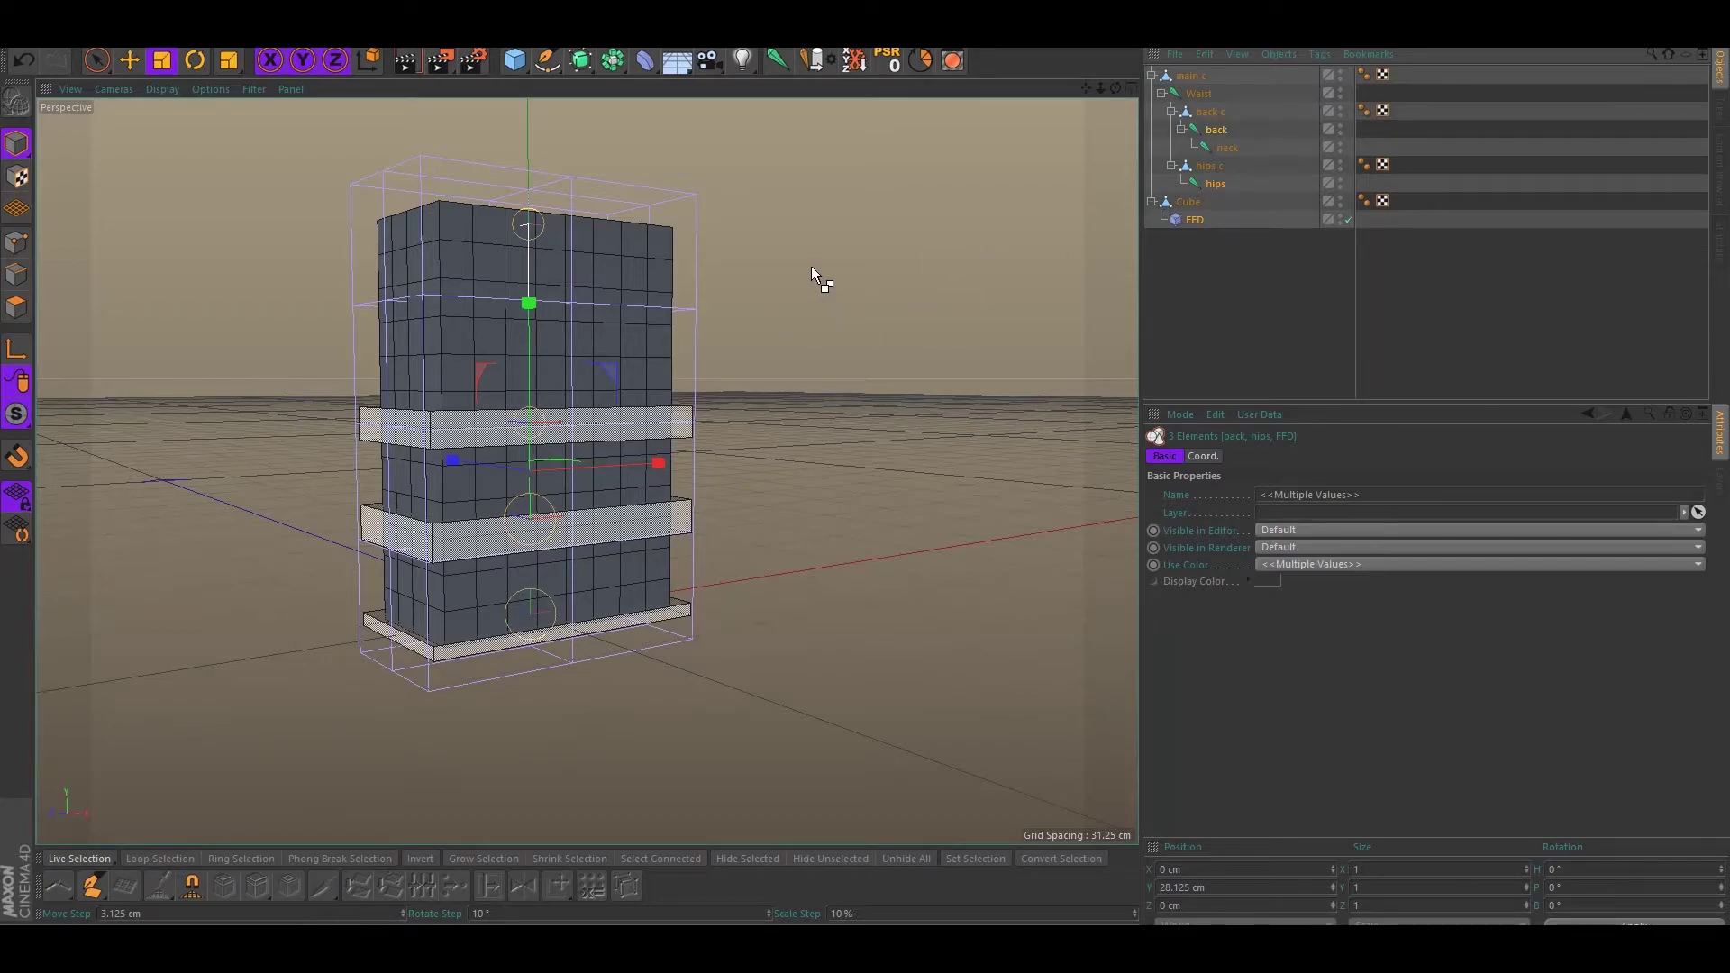
pyautogui.click(815, 60)
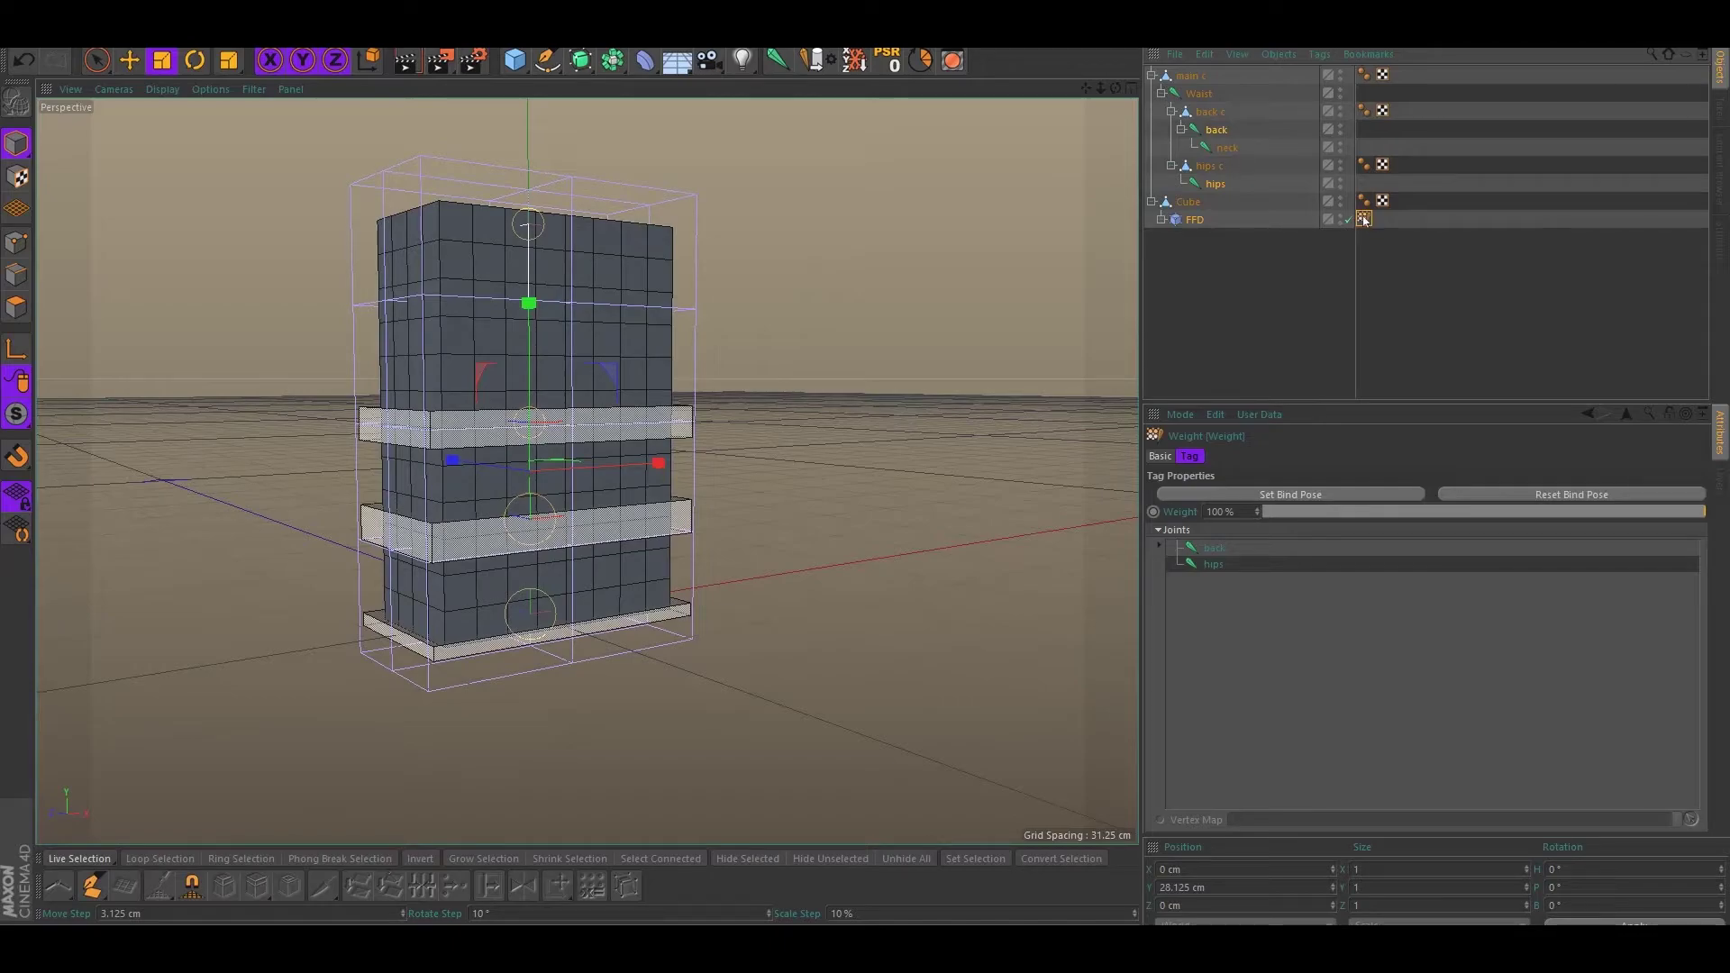
# Activate the Weight Tool for the FFD and set its strength to 100%, hardness to 100% and radius to 38
pyautogui.doubleClick(1364, 220)
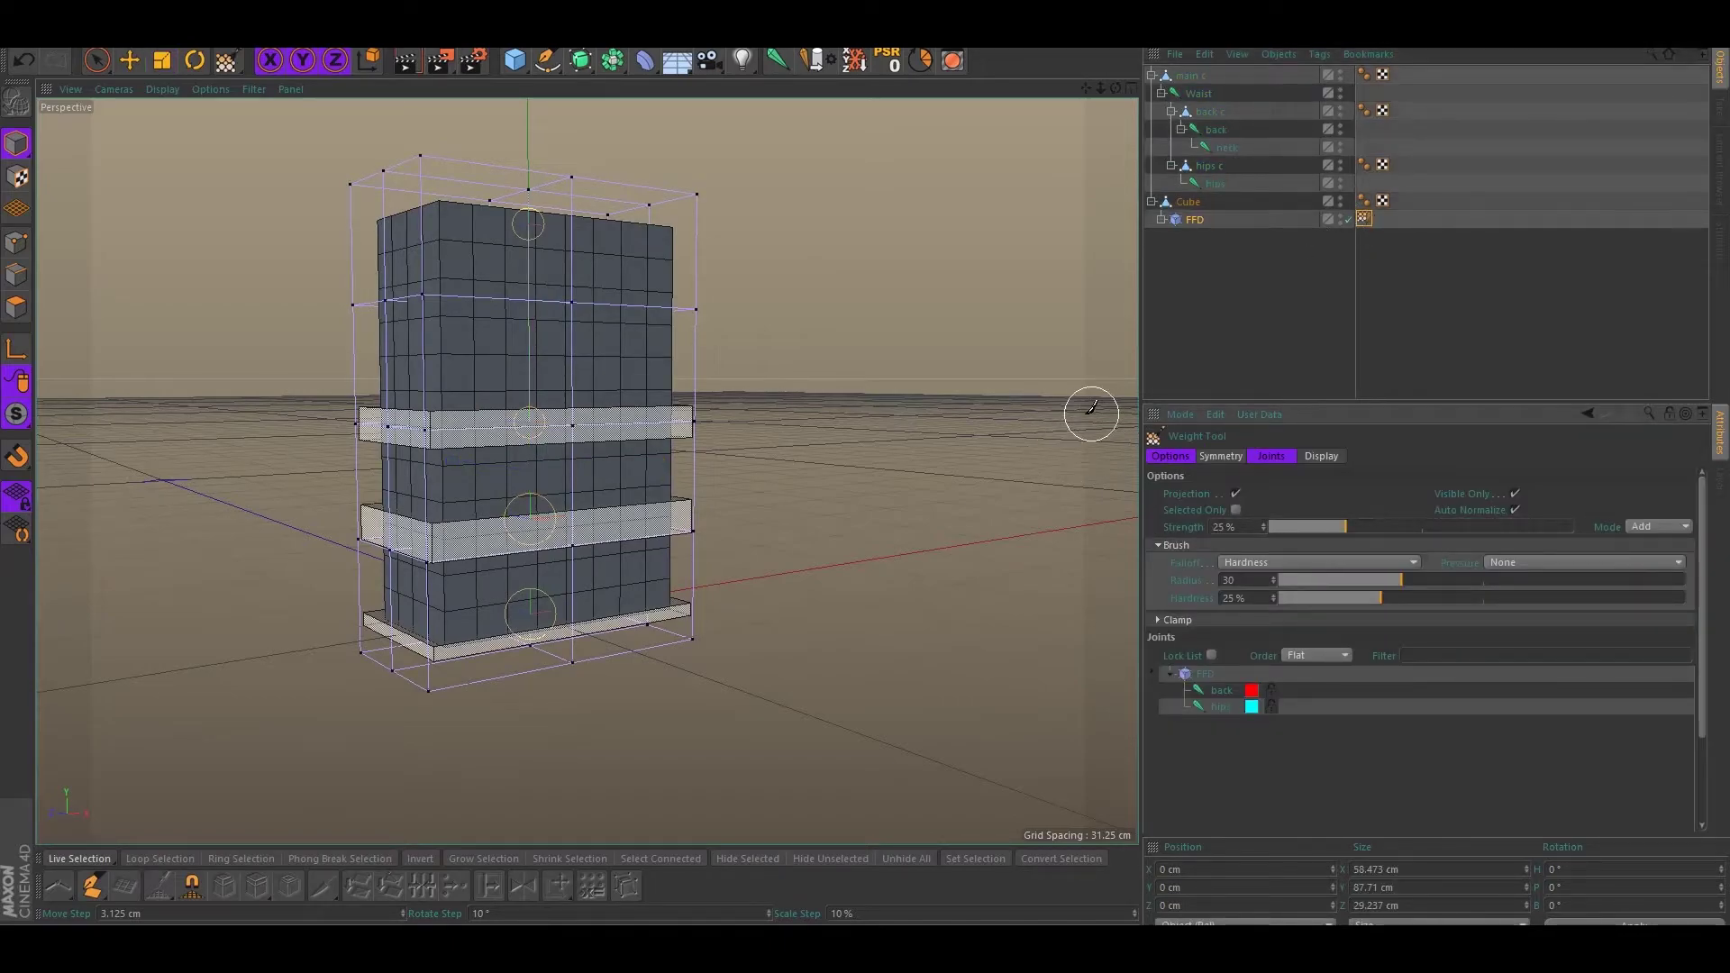
pyautogui.keyDown('alt'); pyautogui.moveTo(886, 401); pyautogui.dragTo(797, 409); pyautogui.keyUp('alt')
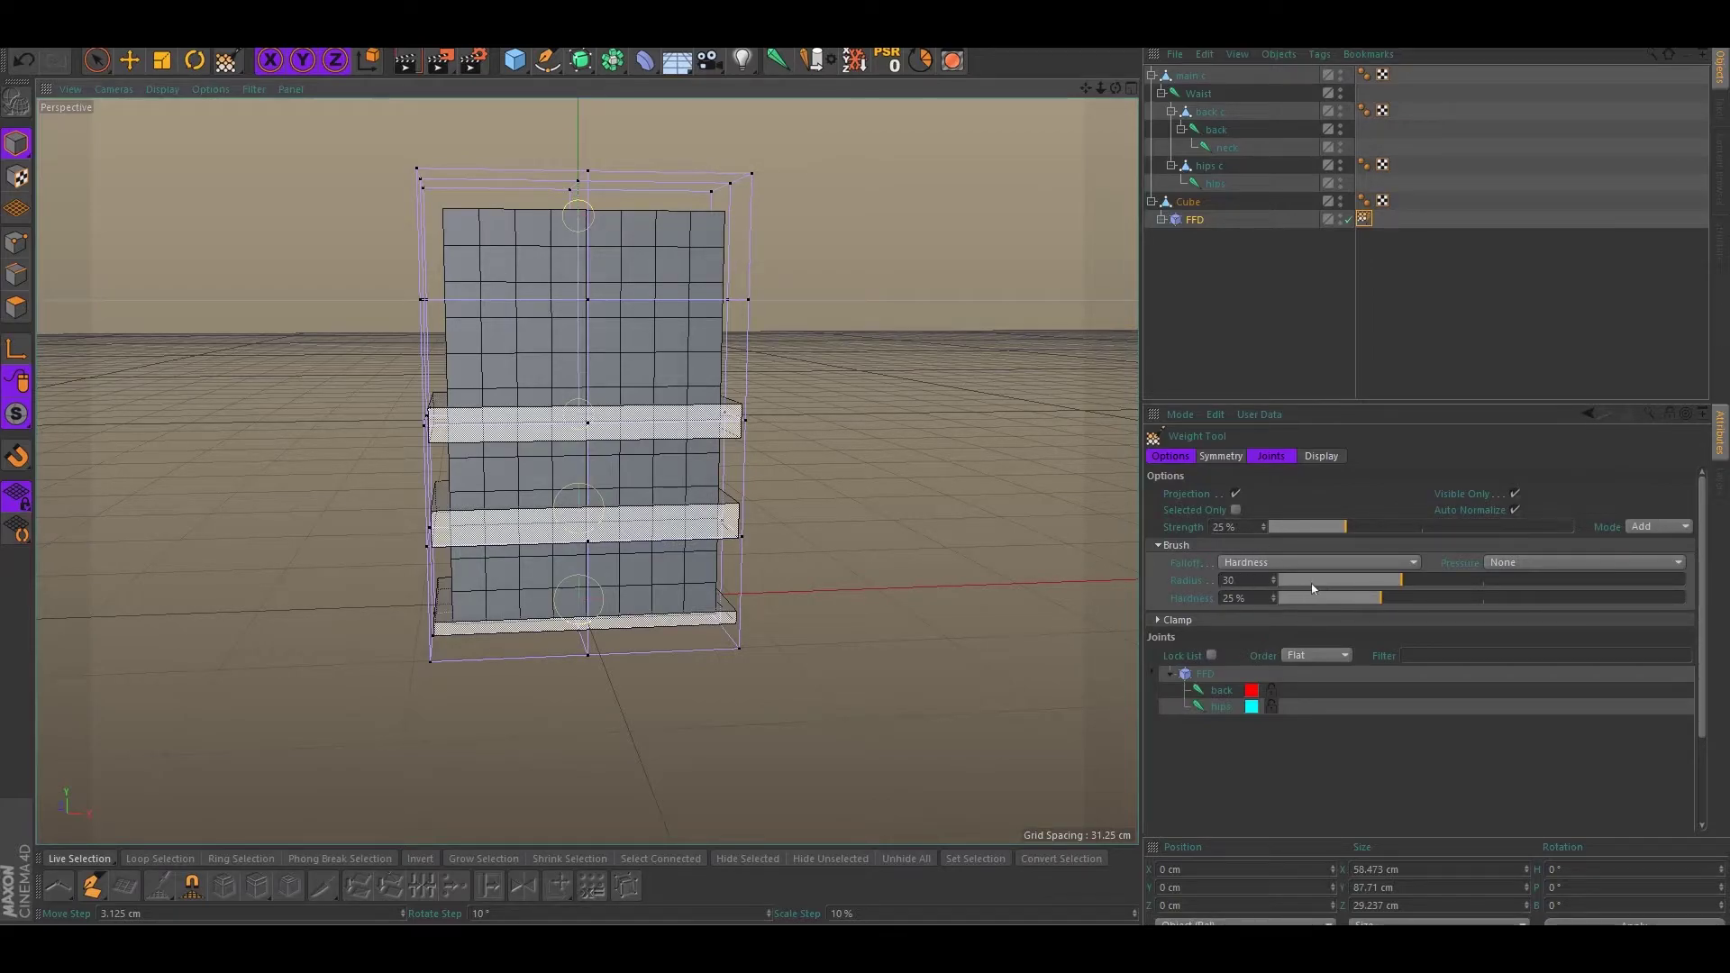
pyautogui.moveTo(1342, 528); pyautogui.dragTo(1591, 524)
pyautogui.moveTo(1384, 605); pyautogui.dragTo(1689, 599)
pyautogui.keyDown('alt'); pyautogui.moveTo(1039, 471); pyautogui.dragTo(1002, 480); pyautogui.keyUp('alt')
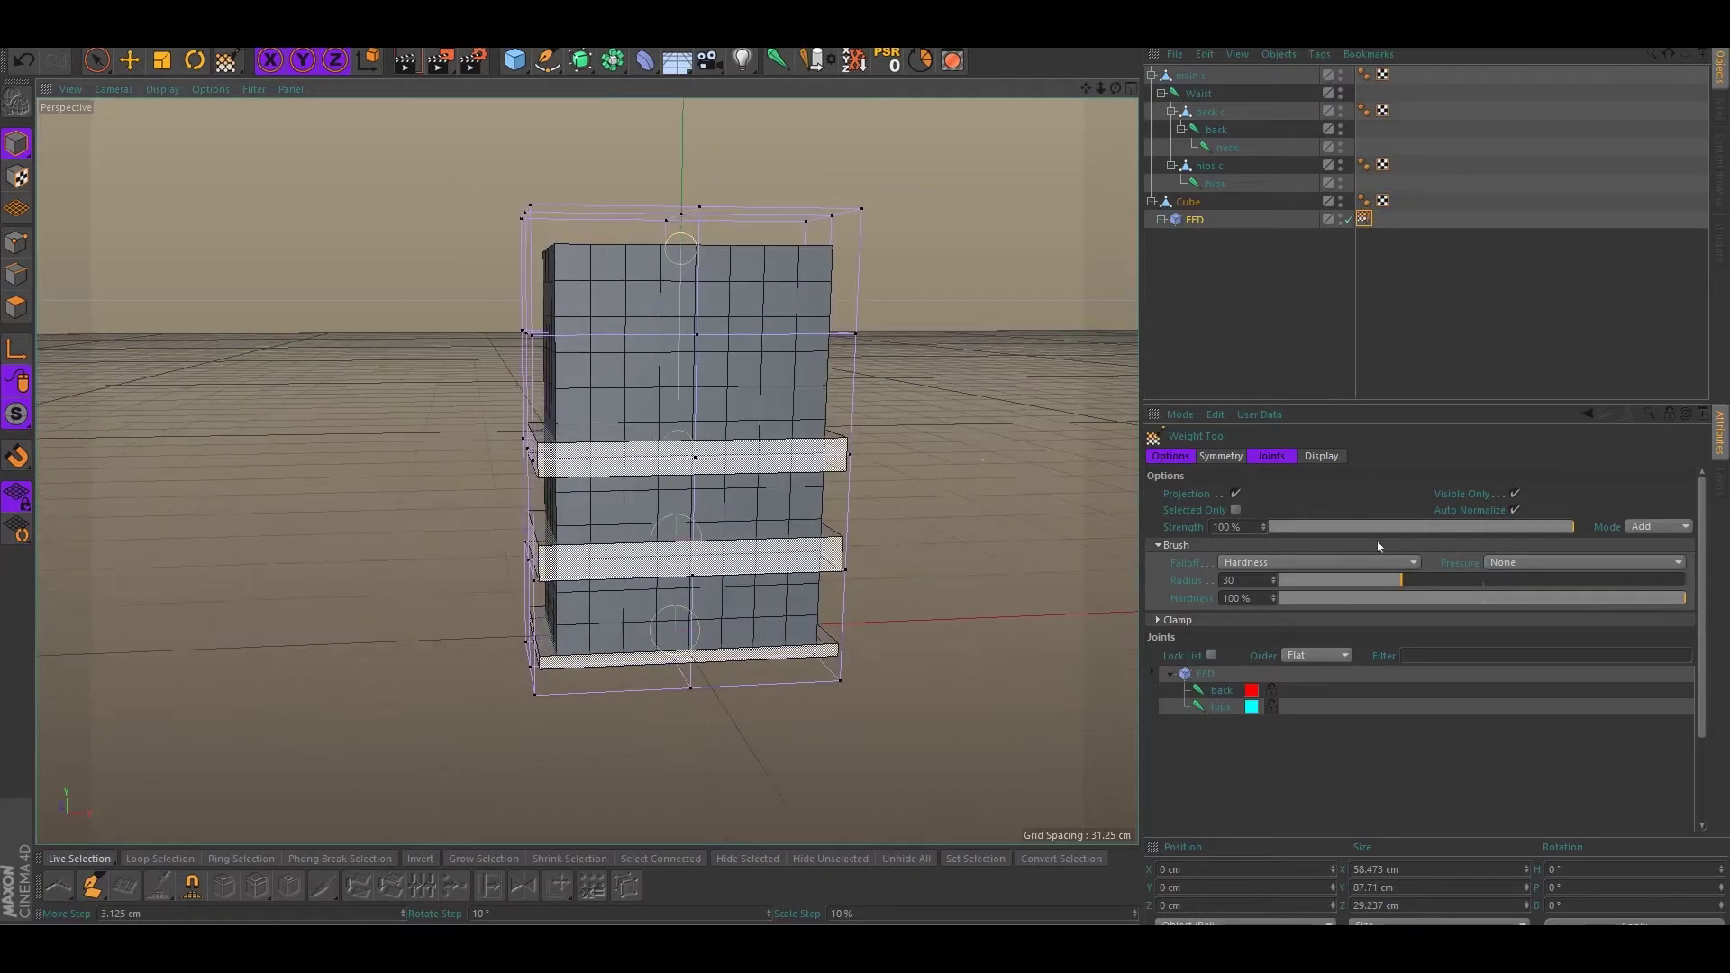
pyautogui.moveTo(1418, 575); pyautogui.dragTo(1433, 579)
pyautogui.keyDown('alt'); pyautogui.moveTo(1024, 478); pyautogui.dragTo(973, 471); pyautogui.keyUp('alt')
pyautogui.keyDown('alt'); pyautogui.moveTo(1030, 579); pyautogui.dragTo(772, 495); pyautogui.keyUp('alt')
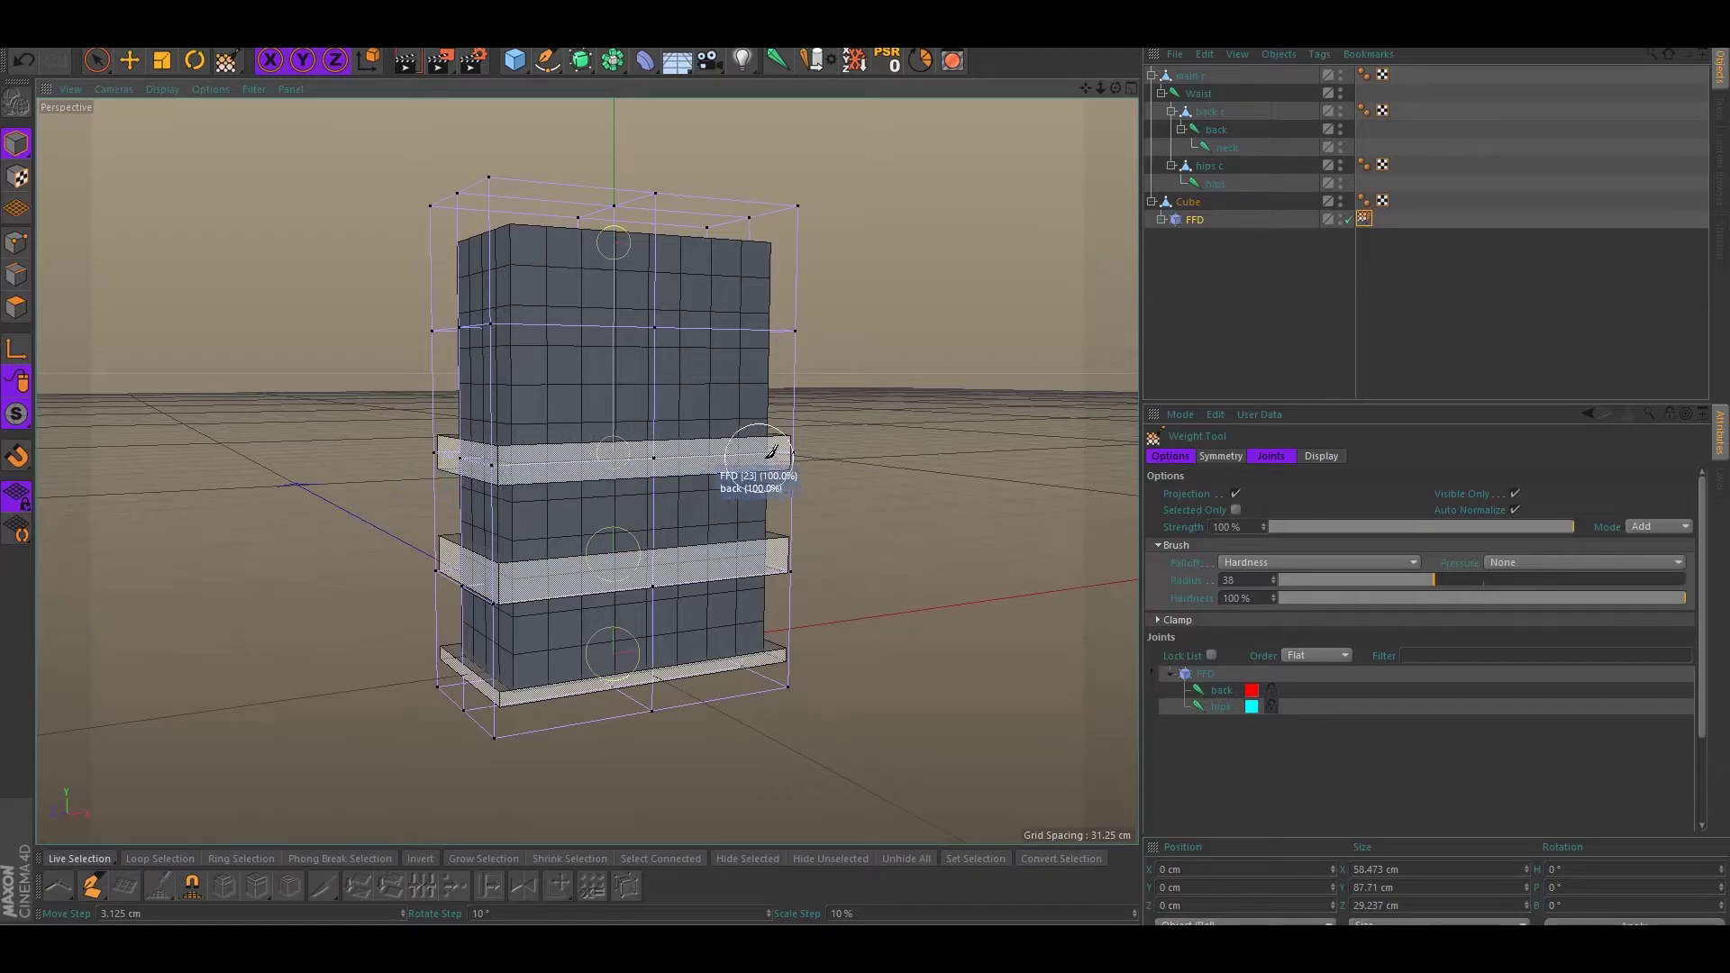
# Erase the back joint's weights from the two lowest rows of FFD cage points, checking all sides
pyautogui.click(1221, 690)
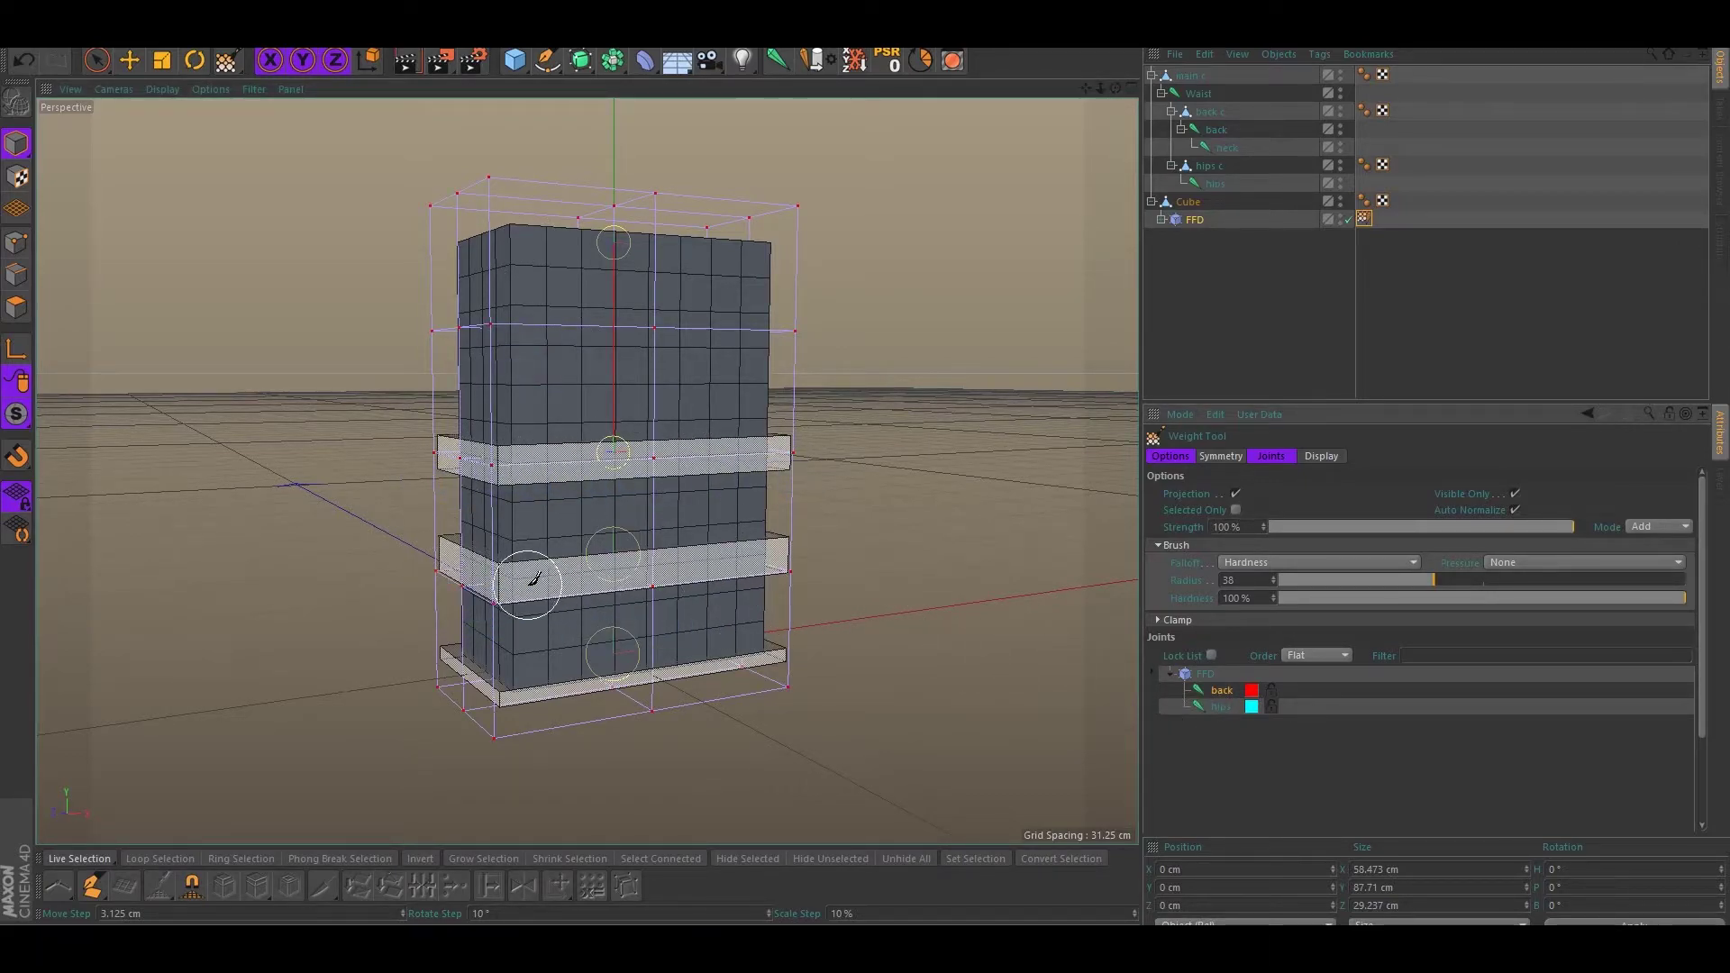
pyautogui.moveTo(451, 583)
pyautogui.keyDown('ctrl'); pyautogui.mouseDown()
pyautogui.moveTo(492, 585)
pyautogui.moveTo(436, 583)
pyautogui.moveTo(687, 548)
pyautogui.moveTo(463, 678)
pyautogui.moveTo(636, 678)
pyautogui.mouseUp(); pyautogui.keyUp('ctrl')
pyautogui.keyDown('alt'); pyautogui.moveTo(926, 598); pyautogui.dragTo(468, 564); pyautogui.keyUp('alt')
pyautogui.moveTo(542, 534)
pyautogui.keyDown('alt'); pyautogui.mouseDown()
pyautogui.moveTo(884, 540)
pyautogui.moveTo(919, 571)
pyautogui.mouseUp(); pyautogui.keyUp('alt')
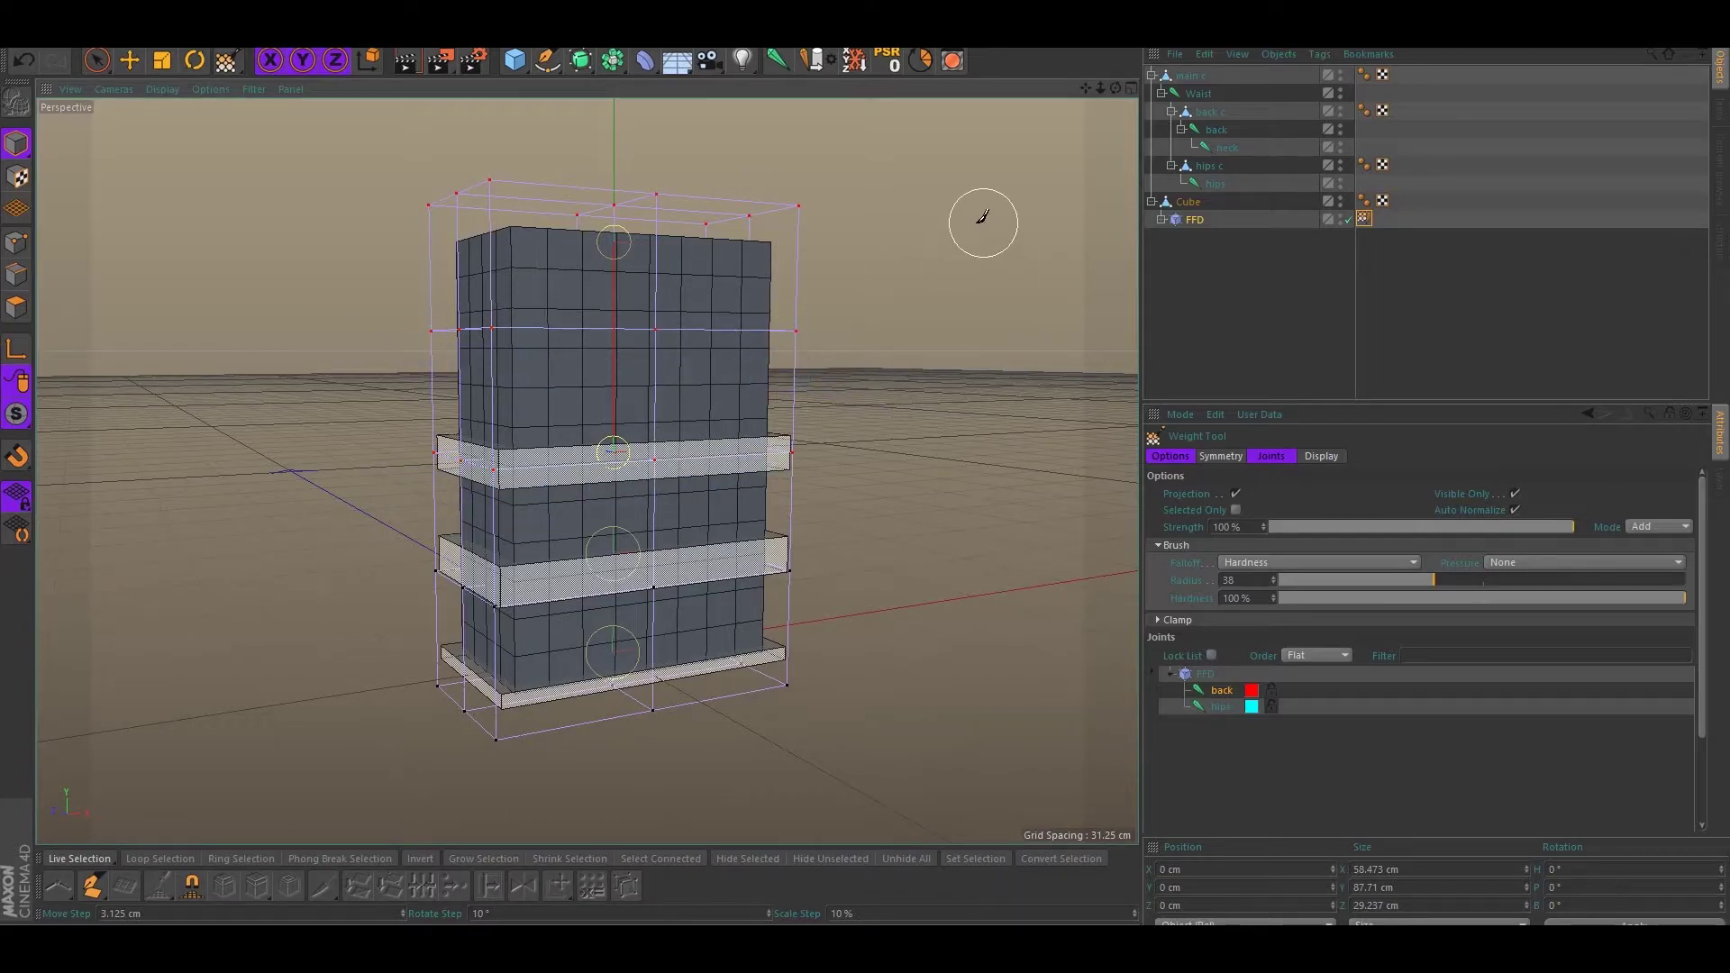
pyautogui.keyDown('alt'); pyautogui.moveTo(710, 470); pyautogui.dragTo(522, 381, button='middle'); pyautogui.keyUp('alt')
pyautogui.keyDown('alt'); pyautogui.moveTo(476, 523); pyautogui.dragTo(657, 553, button='middle'); pyautogui.keyUp('alt')
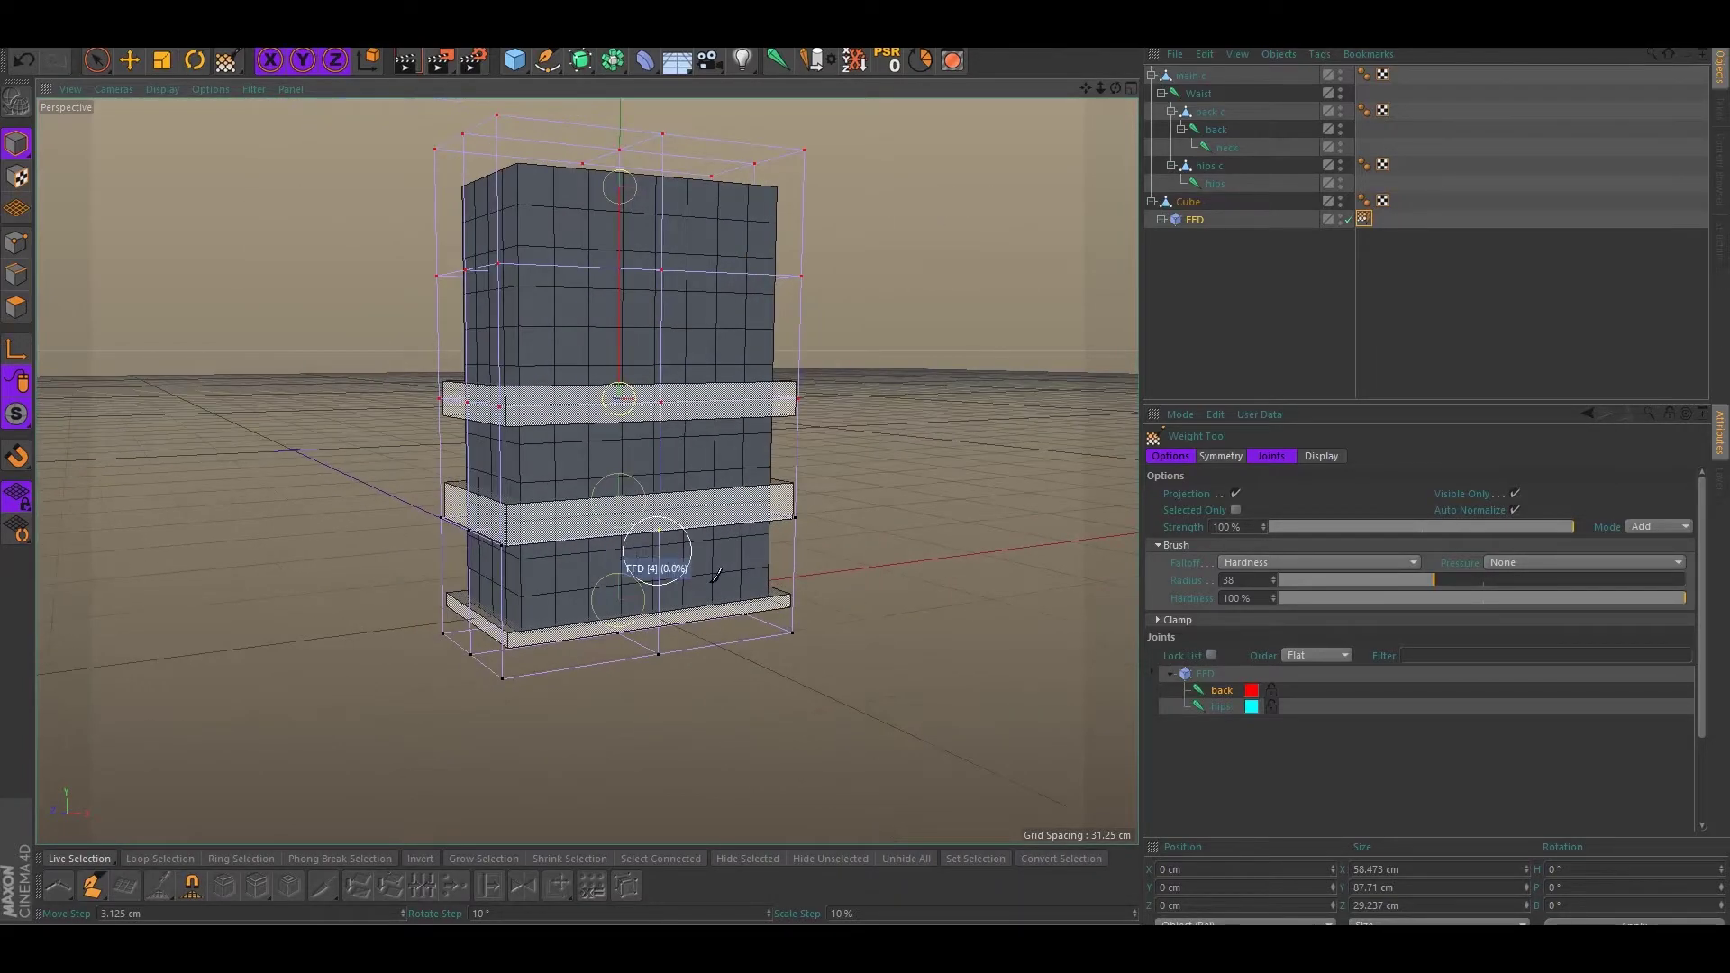
# Paint full hips joint weights onto the two lowest rows of FFD cage points on all sides
pyautogui.click(1222, 708)
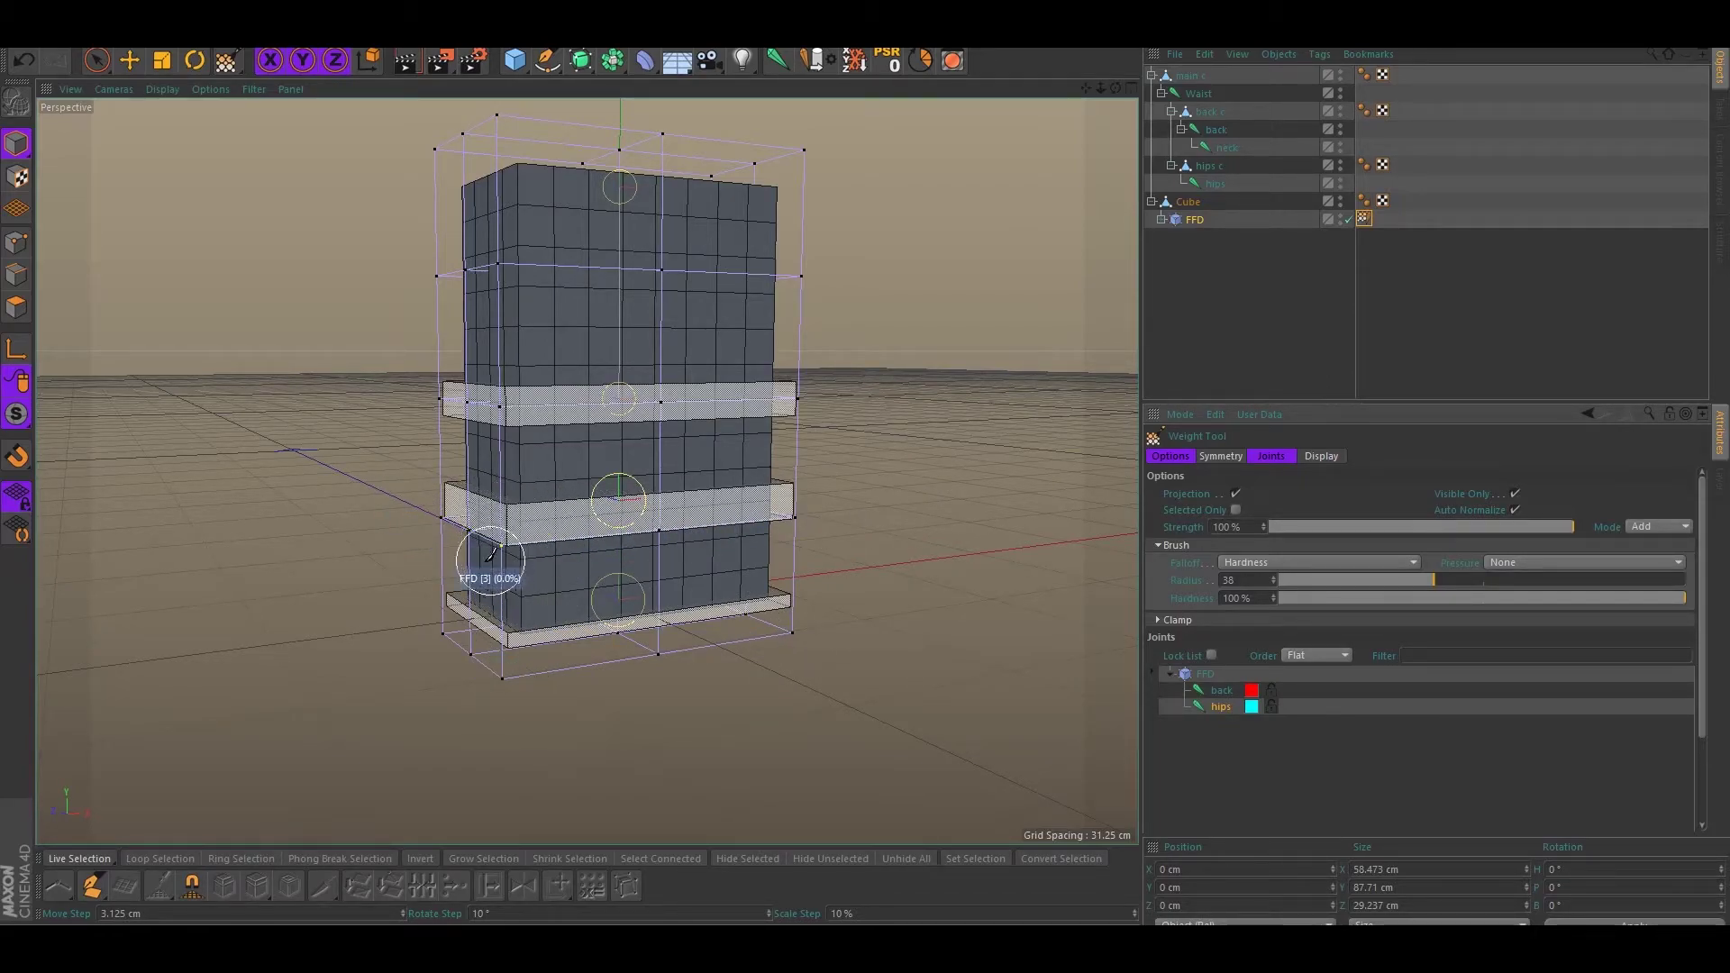
pyautogui.moveTo(477, 533)
pyautogui.mouseDown()
pyautogui.moveTo(764, 505)
pyautogui.moveTo(413, 525)
pyautogui.moveTo(690, 660)
pyautogui.moveTo(490, 600)
pyautogui.mouseUp()
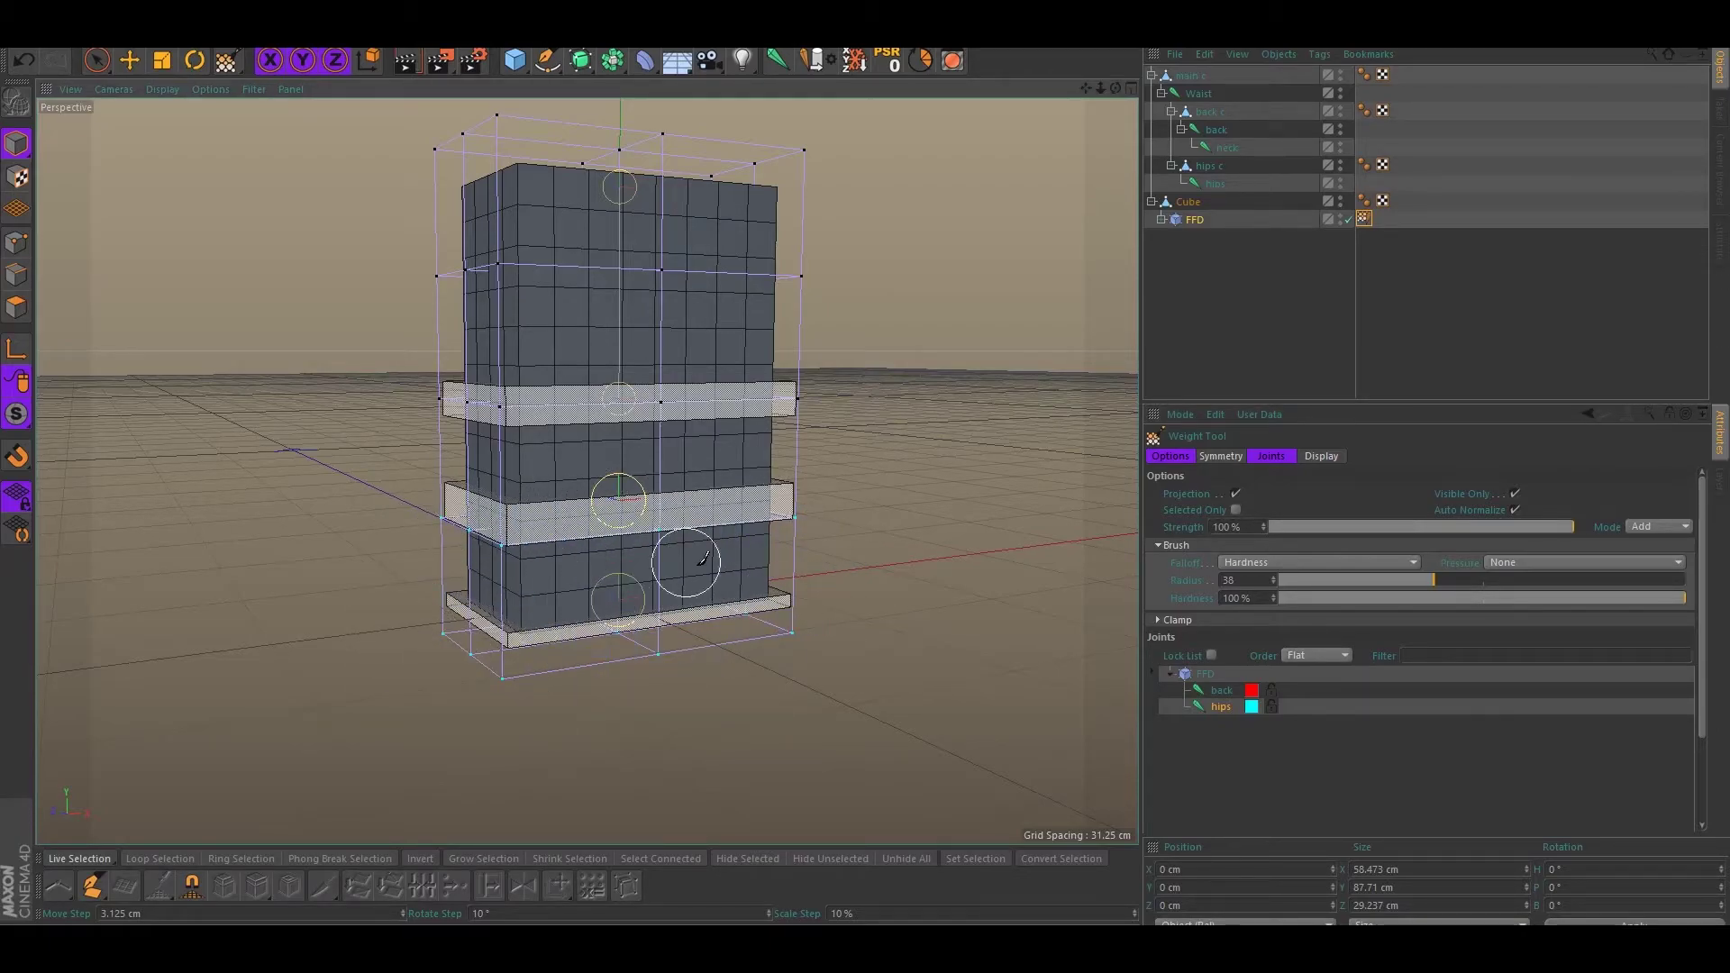
pyautogui.moveTo(599, 490)
pyautogui.keyDown('alt'); pyautogui.mouseDown()
pyautogui.moveTo(180, 487)
pyautogui.moveTo(240, 299)
pyautogui.mouseUp(); pyautogui.keyUp('alt')
pyautogui.keyDown('alt'); pyautogui.moveTo(495, 315); pyautogui.dragTo(554, 338); pyautogui.keyUp('alt')
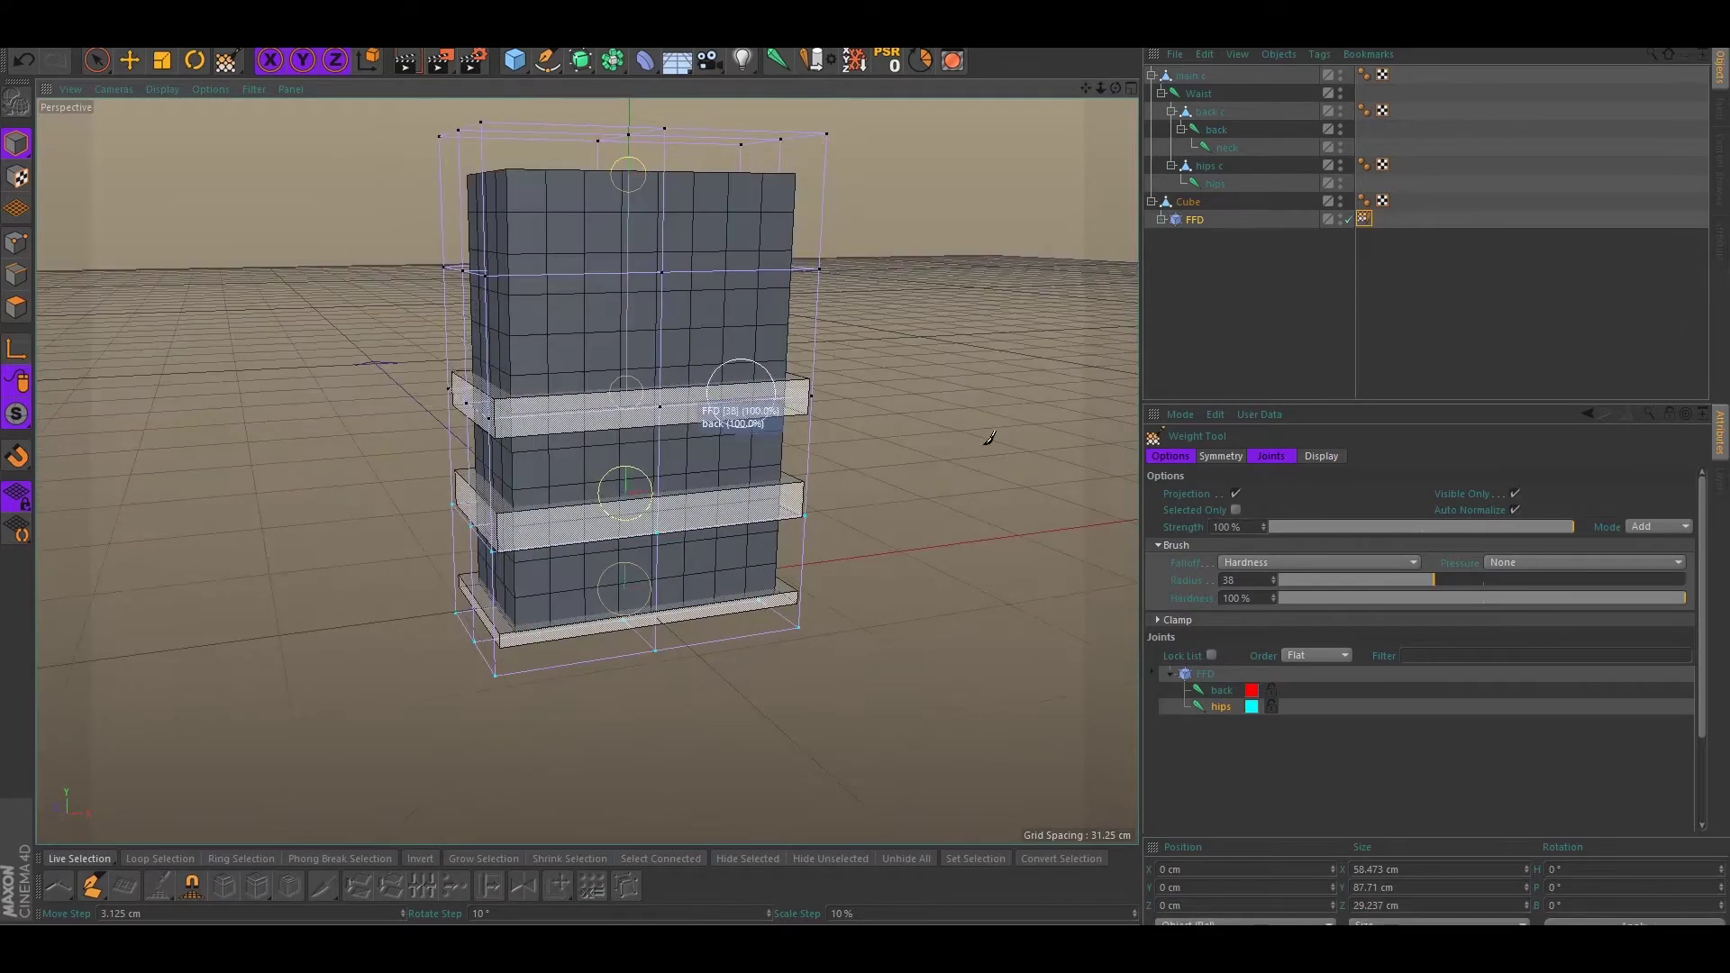
# Leave weight painting, deselect the FFD and hide its cage in the viewport
pyautogui.press('e')
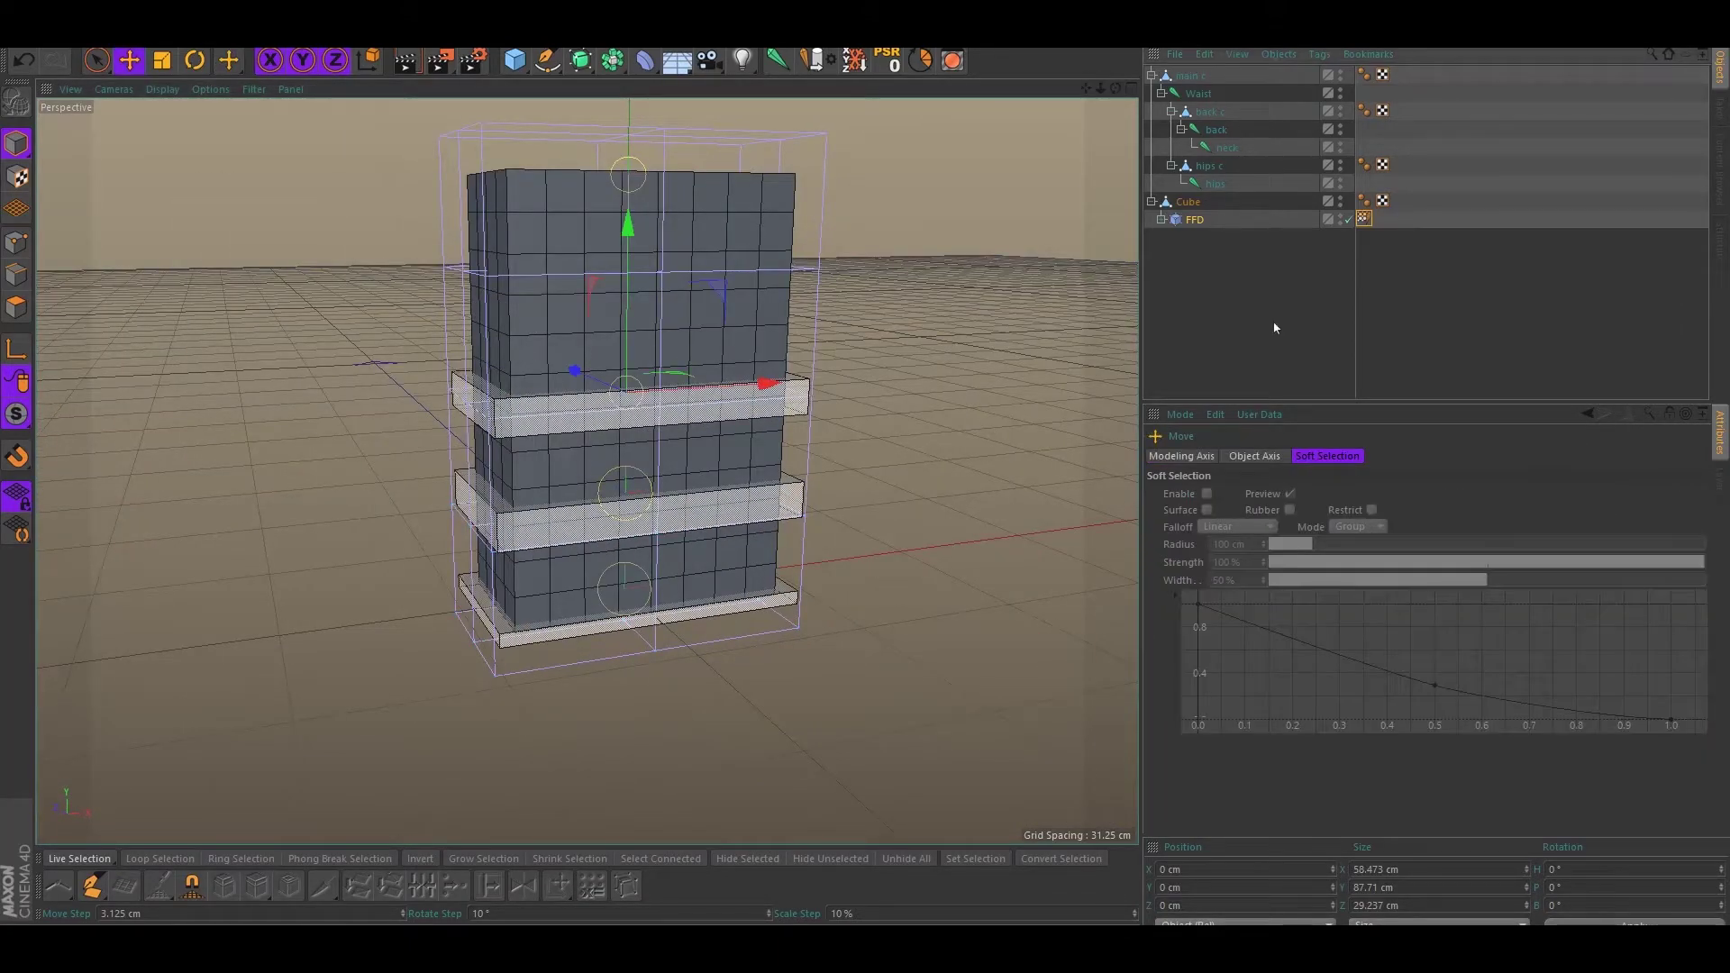
pyautogui.click(964, 364)
pyautogui.keyDown('alt'); pyautogui.moveTo(964, 364); pyautogui.dragTo(894, 344); pyautogui.keyUp('alt')
pyautogui.keyDown('alt'); pyautogui.moveTo(895, 343); pyautogui.dragTo(804, 408, button='middle'); pyautogui.keyUp('alt')
pyautogui.keyDown('alt'); pyautogui.moveTo(804, 407); pyautogui.dragTo(870, 403); pyautogui.keyUp('alt')
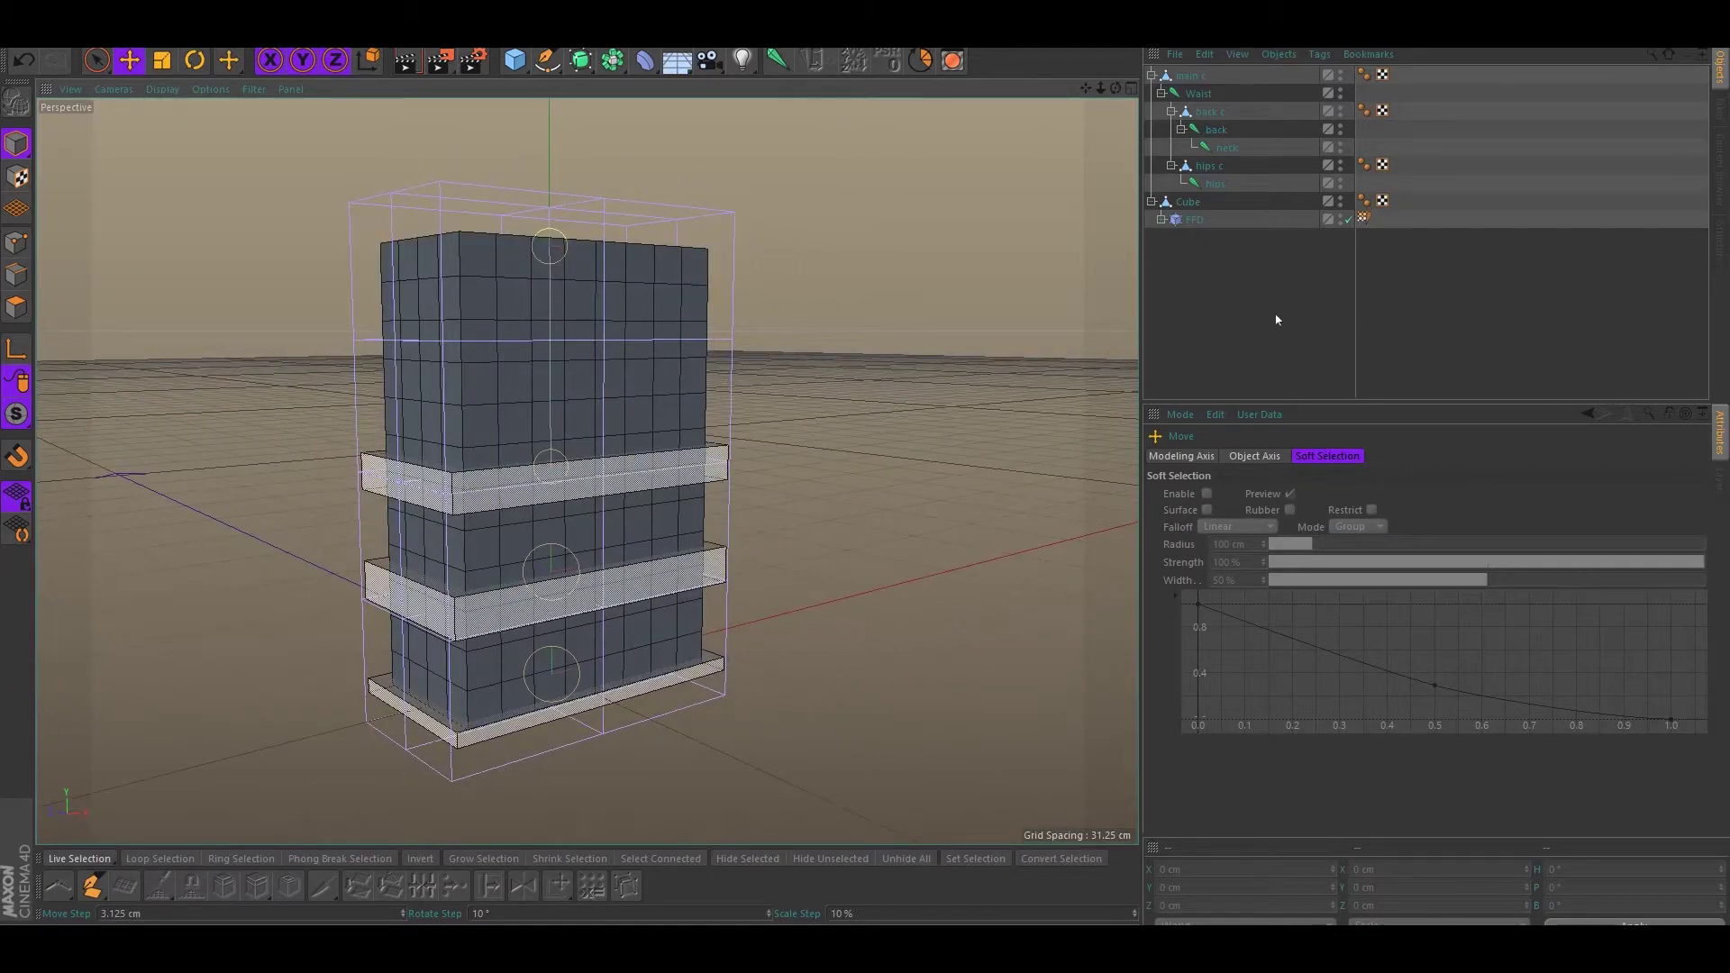
pyautogui.click(1340, 217)
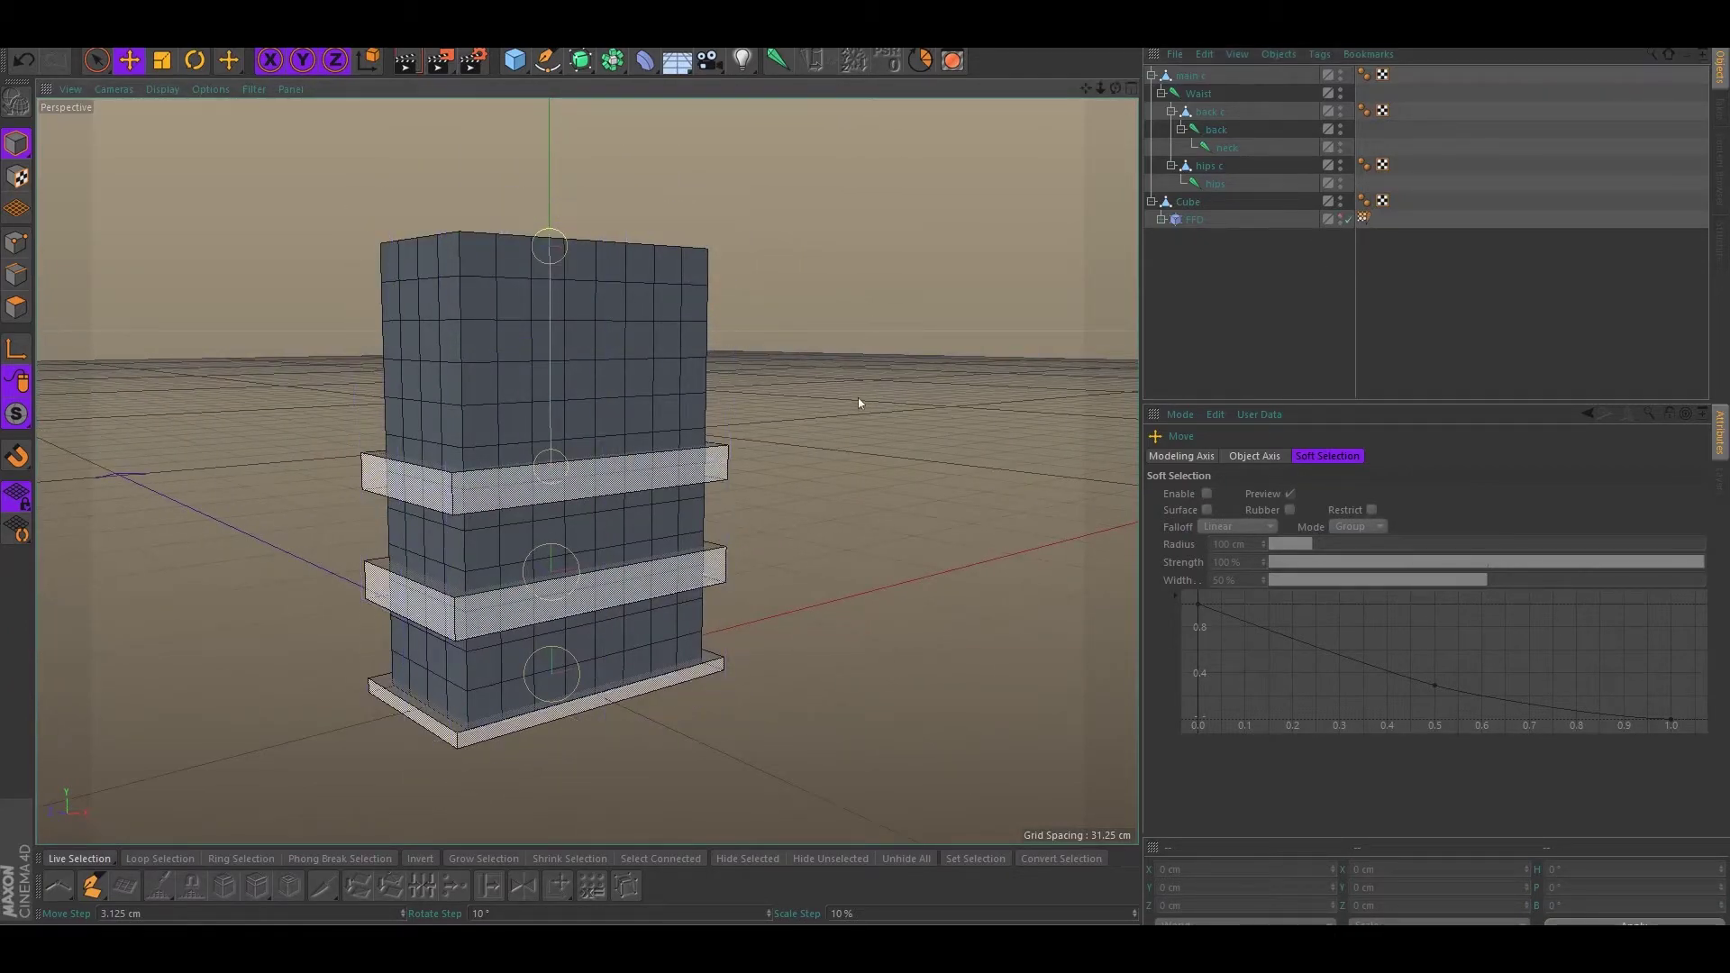
# Try rotating the back c and hips c plates one after the other, undoing each rotation
pyautogui.keyDown('alt'); pyautogui.moveTo(858, 397); pyautogui.dragTo(830, 403); pyautogui.keyUp('alt')
pyautogui.keyDown('alt'); pyautogui.moveTo(720, 440); pyautogui.dragTo(721, 446); pyautogui.keyUp('alt')
pyautogui.click(668, 453)
pyautogui.press('r')
pyautogui.moveTo(610, 416); pyautogui.dragTo(495, 359)
pyautogui.hotkey('ctrl', 'z')
pyautogui.click(880, 380)
pyautogui.keyDown('alt'); pyautogui.moveTo(873, 474); pyautogui.dragTo(685, 405); pyautogui.keyUp('alt')
pyautogui.click(645, 587)
pyautogui.hotkey('ctrl', 'z')
# Try moving the main c plate to test the whole rig, and undo the movement
pyautogui.click(321, 424)
pyautogui.keyDown('alt'); pyautogui.moveTo(316, 425); pyautogui.dragTo(200, 371, button='middle'); pyautogui.keyUp('alt')
pyautogui.keyDown('alt'); pyautogui.moveTo(200, 372); pyautogui.dragTo(396, 468); pyautogui.keyUp('alt')
pyautogui.click(501, 662)
pyautogui.press('e')
pyautogui.moveTo(446, 645)
pyautogui.mouseDown()
pyautogui.moveTo(602, 642)
pyautogui.moveTo(394, 646)
pyautogui.moveTo(454, 626)
pyautogui.mouseUp()
pyautogui.hotkey('ctrl', 'z')
pyautogui.click(886, 454)
pyautogui.keyDown('alt'); pyautogui.moveTo(886, 453); pyautogui.dragTo(744, 413); pyautogui.keyUp('alt')
pyautogui.keyDown('alt'); pyautogui.moveTo(744, 413); pyautogui.dragTo(777, 526, button='middle'); pyautogui.keyUp('alt')
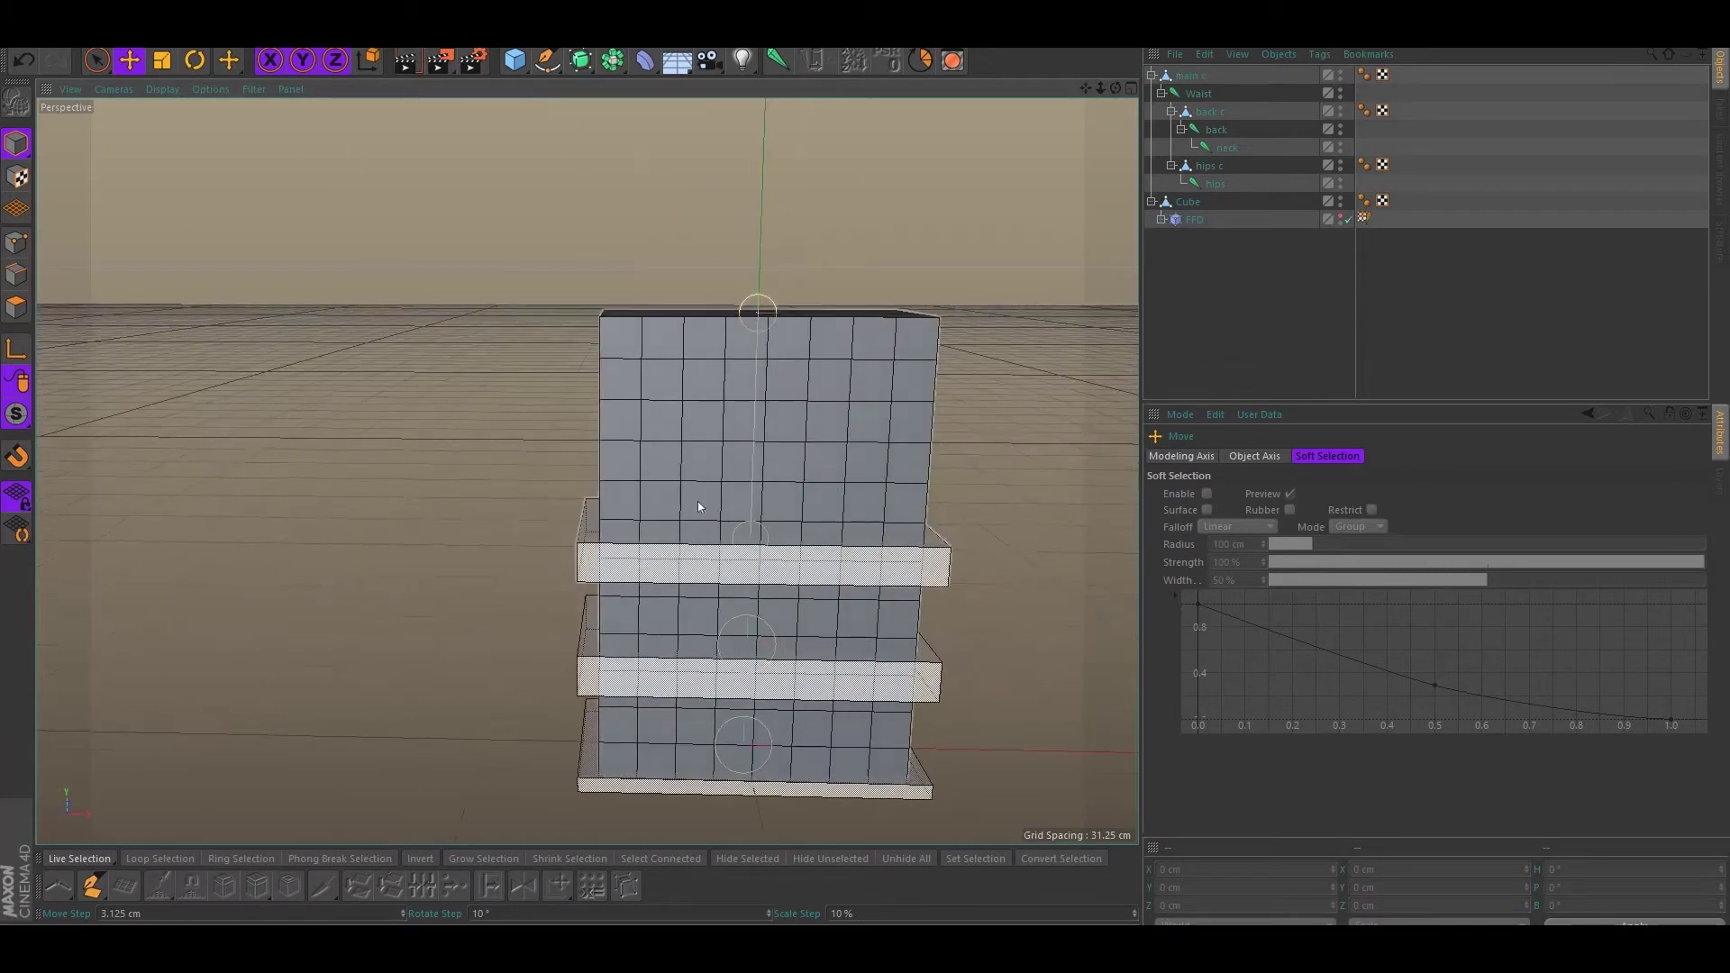
pyautogui.keyDown('alt'); pyautogui.moveTo(777, 526); pyautogui.dragTo(780, 498); pyautogui.keyUp('alt')
pyautogui.keyDown('alt'); pyautogui.moveTo(780, 498); pyautogui.dragTo(666, 565, button='middle'); pyautogui.keyUp('alt')
pyautogui.keyDown('alt'); pyautogui.moveTo(393, 413); pyautogui.dragTo(531, 443); pyautogui.keyUp('alt')
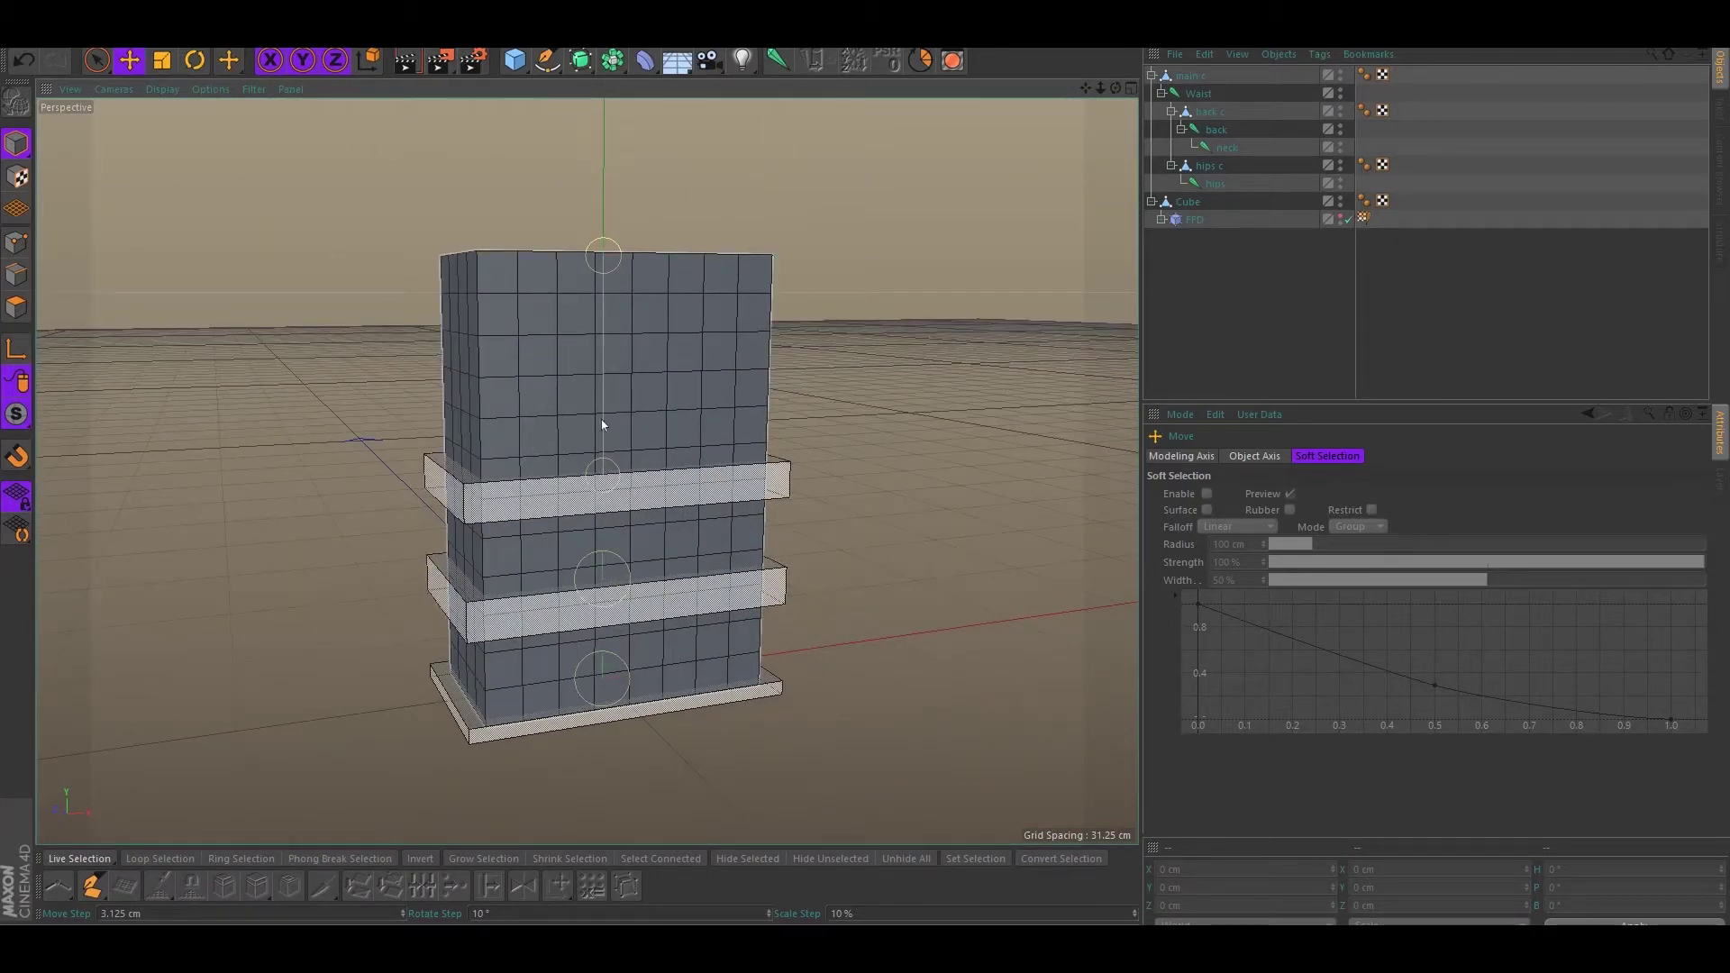
pyautogui.keyDown('alt'); pyautogui.moveTo(628, 393); pyautogui.dragTo(587, 393); pyautogui.keyUp('alt')
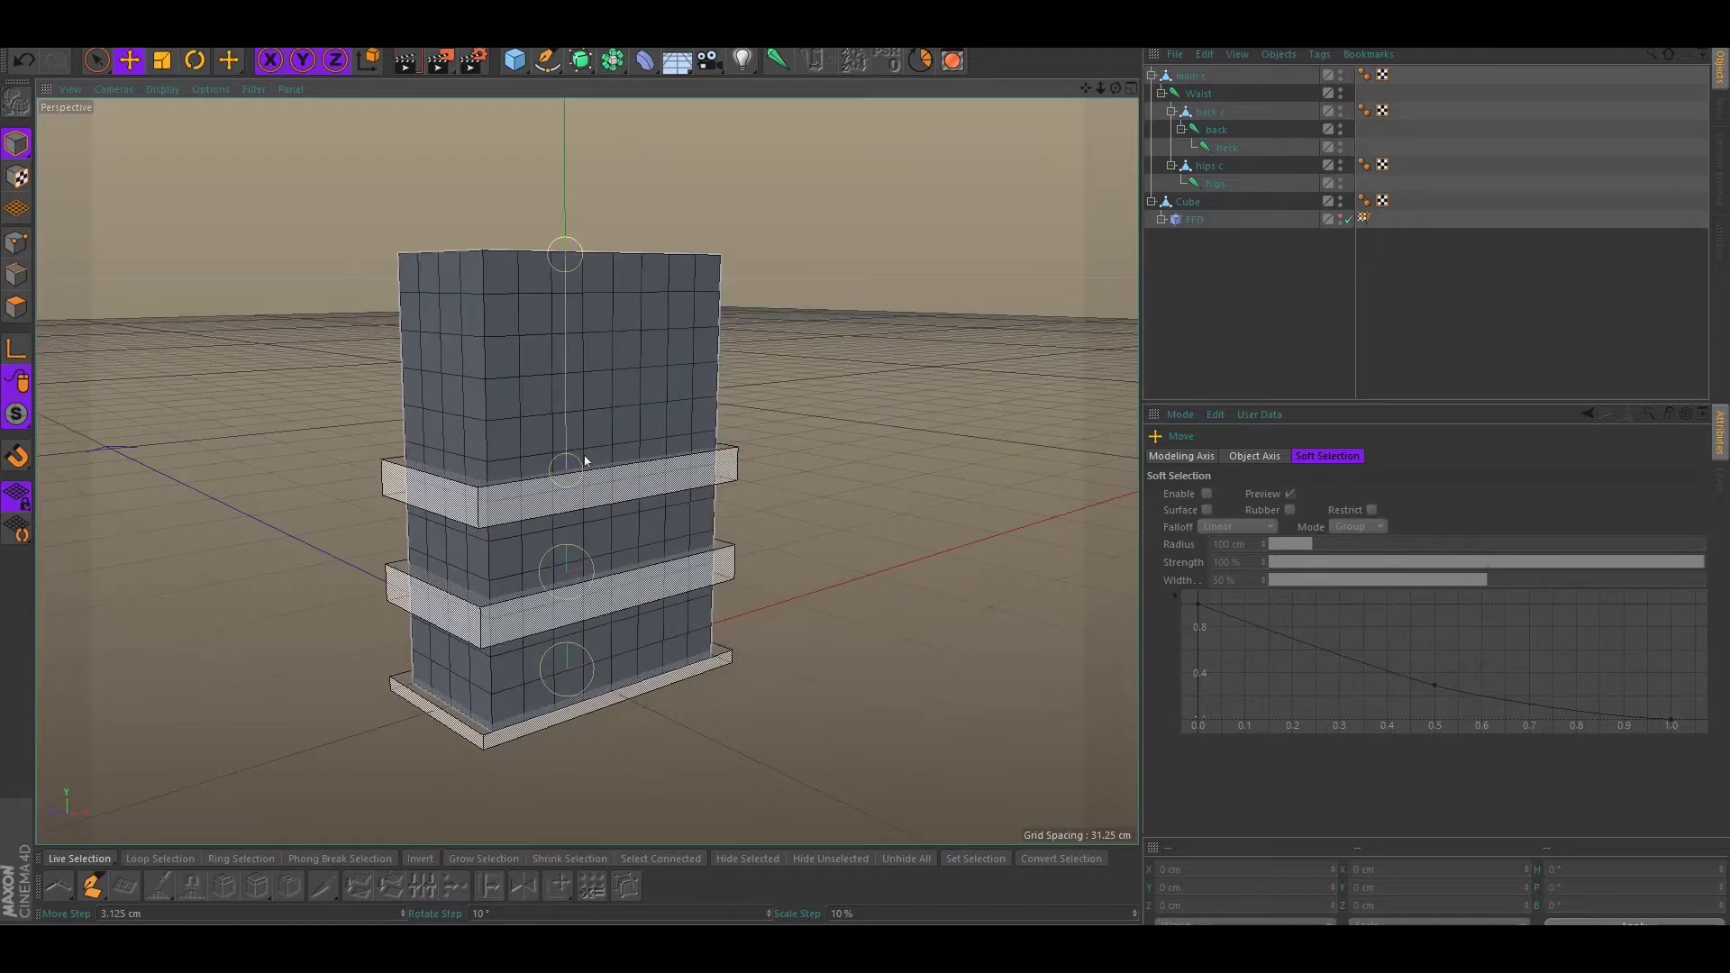
# Open the Materials manager over the viewport and create a new material
pyautogui.hotkey('shift', 'F2')
pyautogui.moveTo(439, 460); pyautogui.dragTo(575, 256)
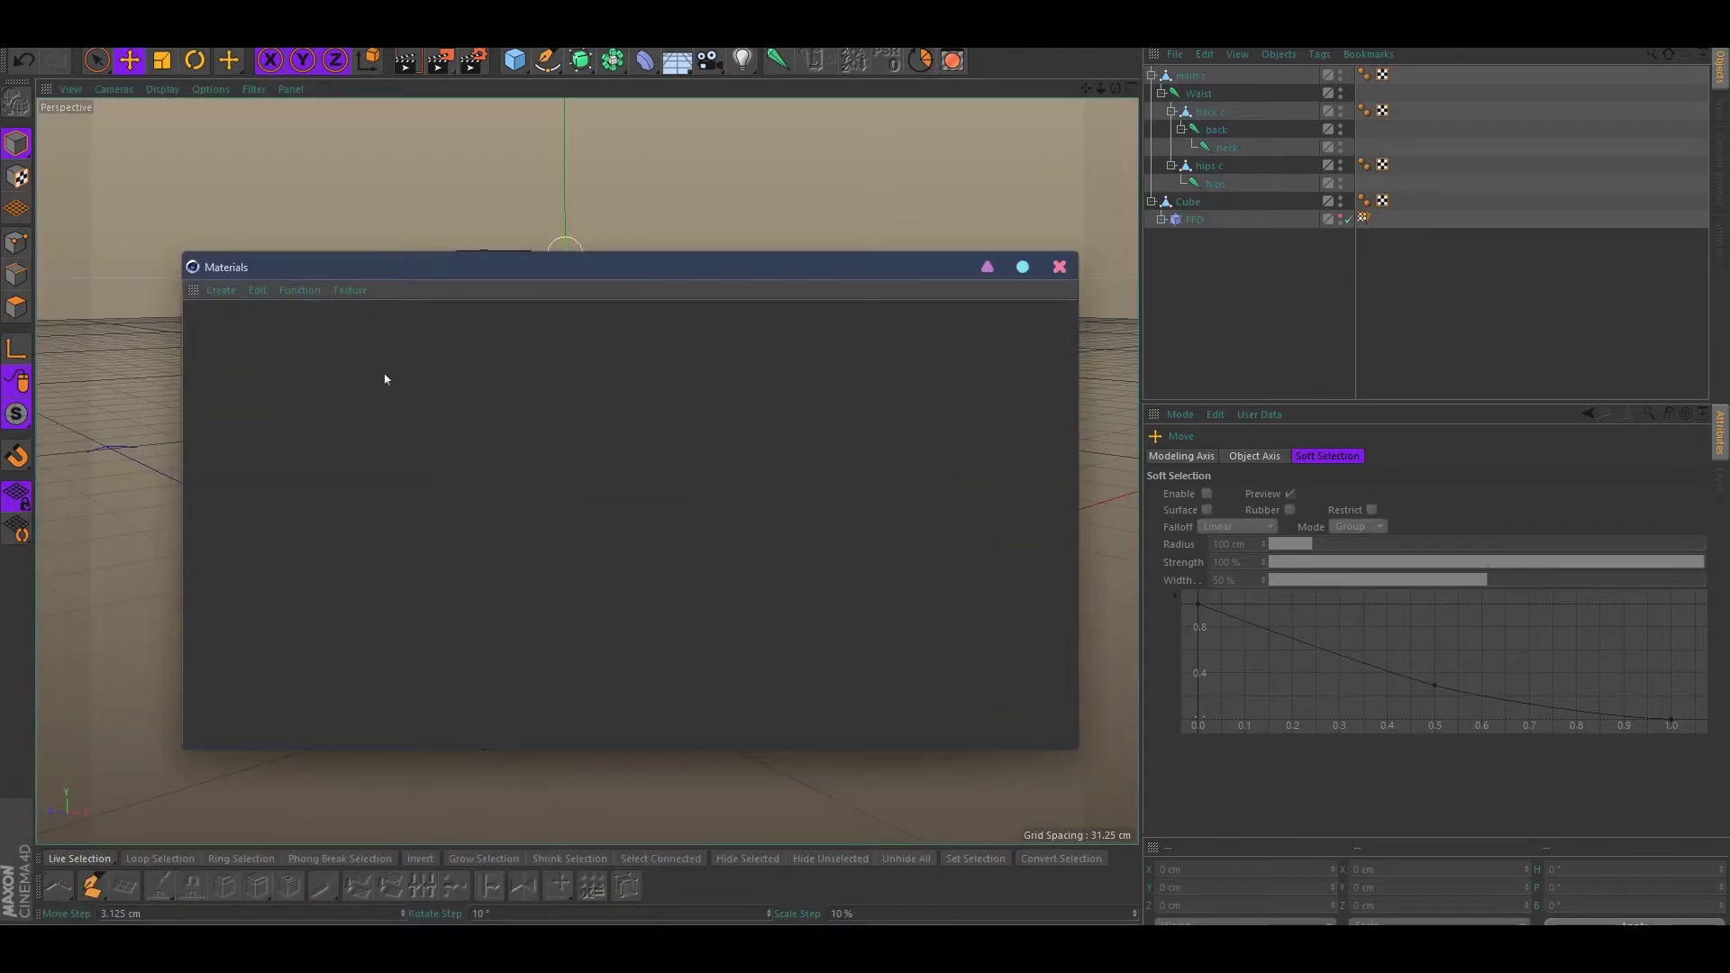
pyautogui.moveTo(383, 280); pyautogui.dragTo(268, 144)
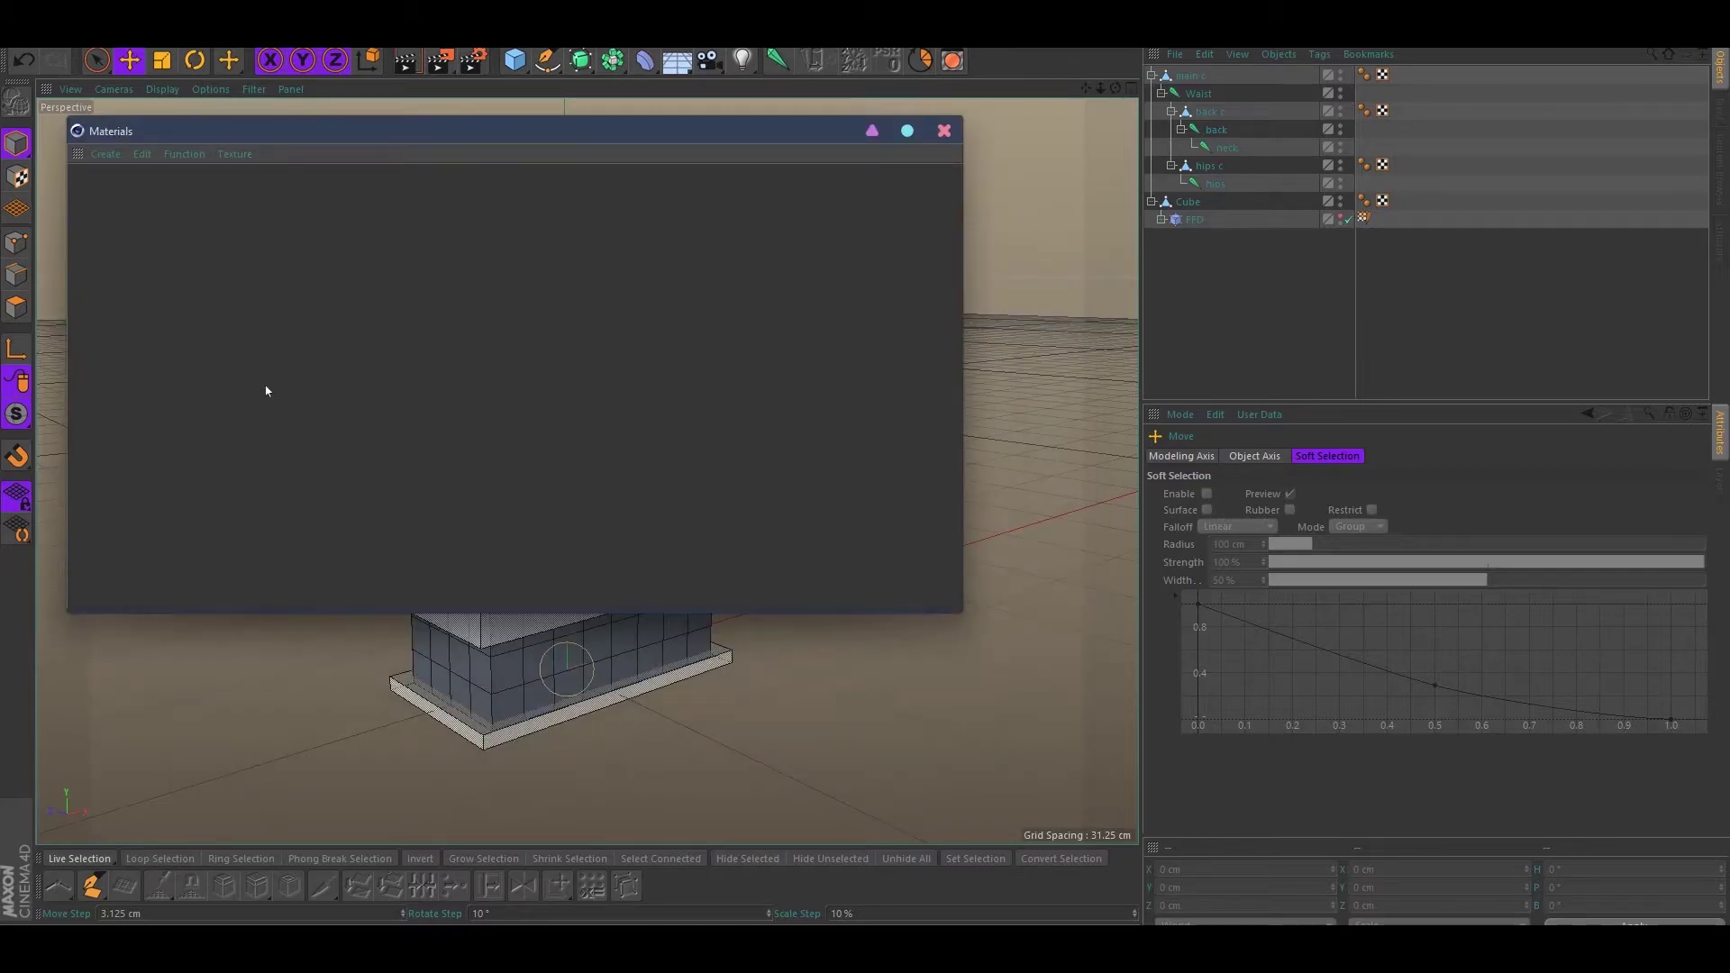
pyautogui.doubleClick(148, 231)
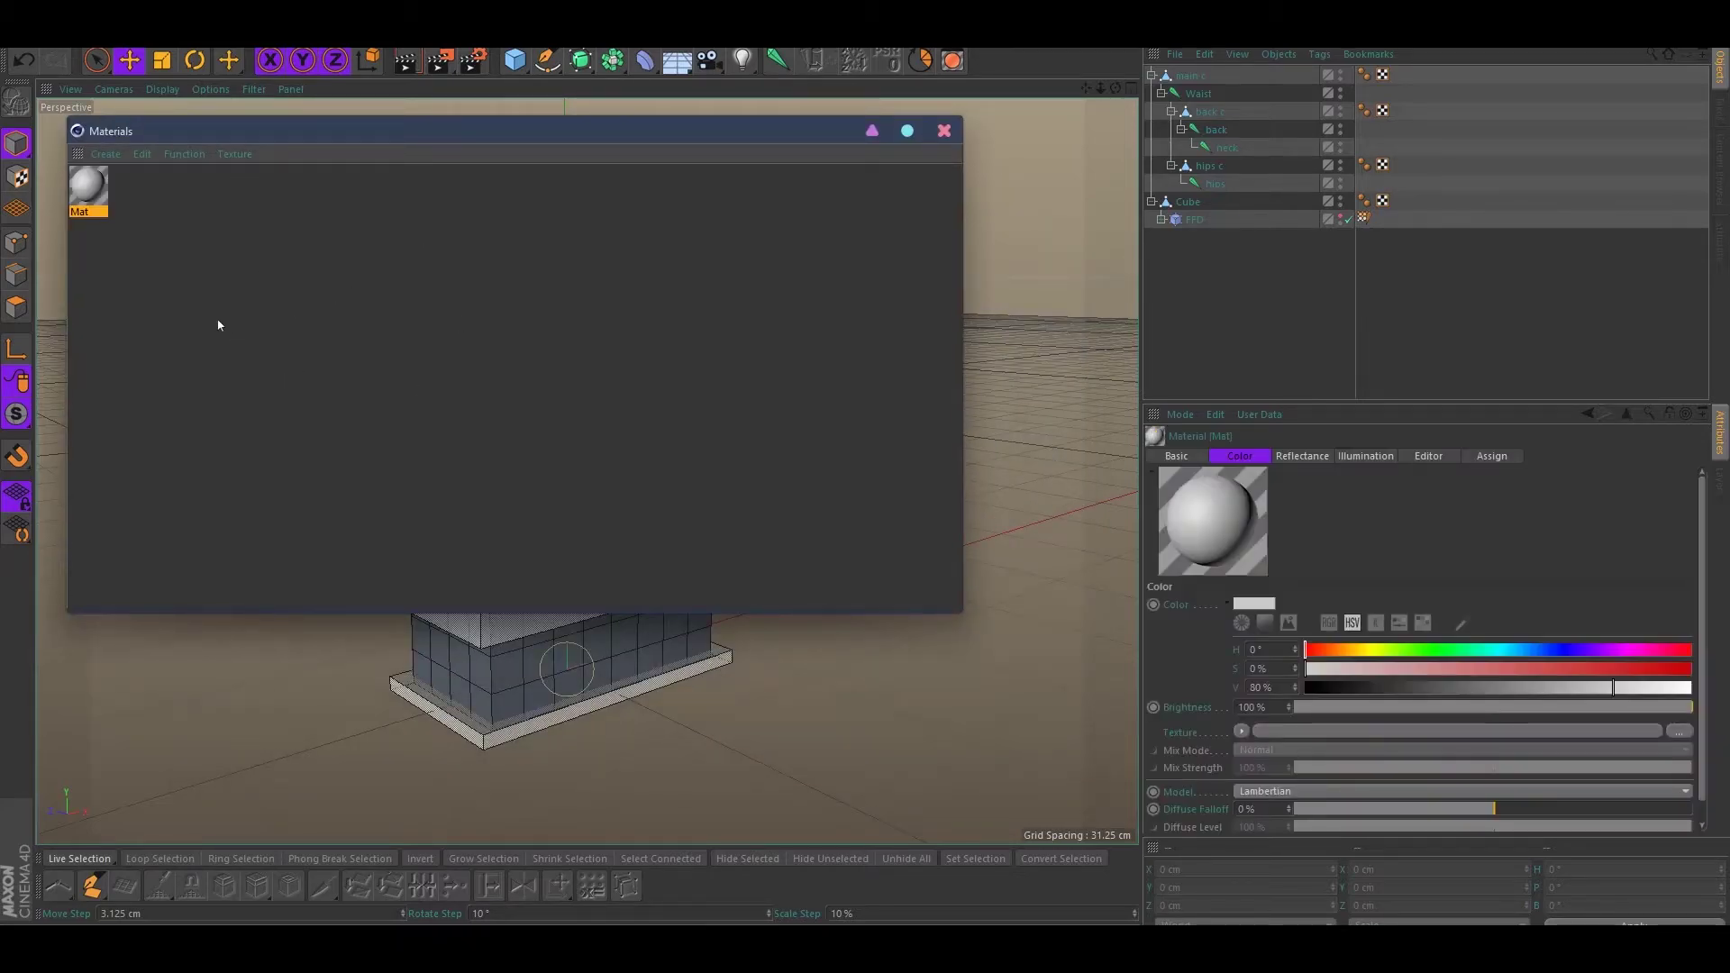
# Turn off the material's reflectance and load download (2).png from the Skins folder as its color texture, without copying it to the project
pyautogui.doubleClick(90, 188)
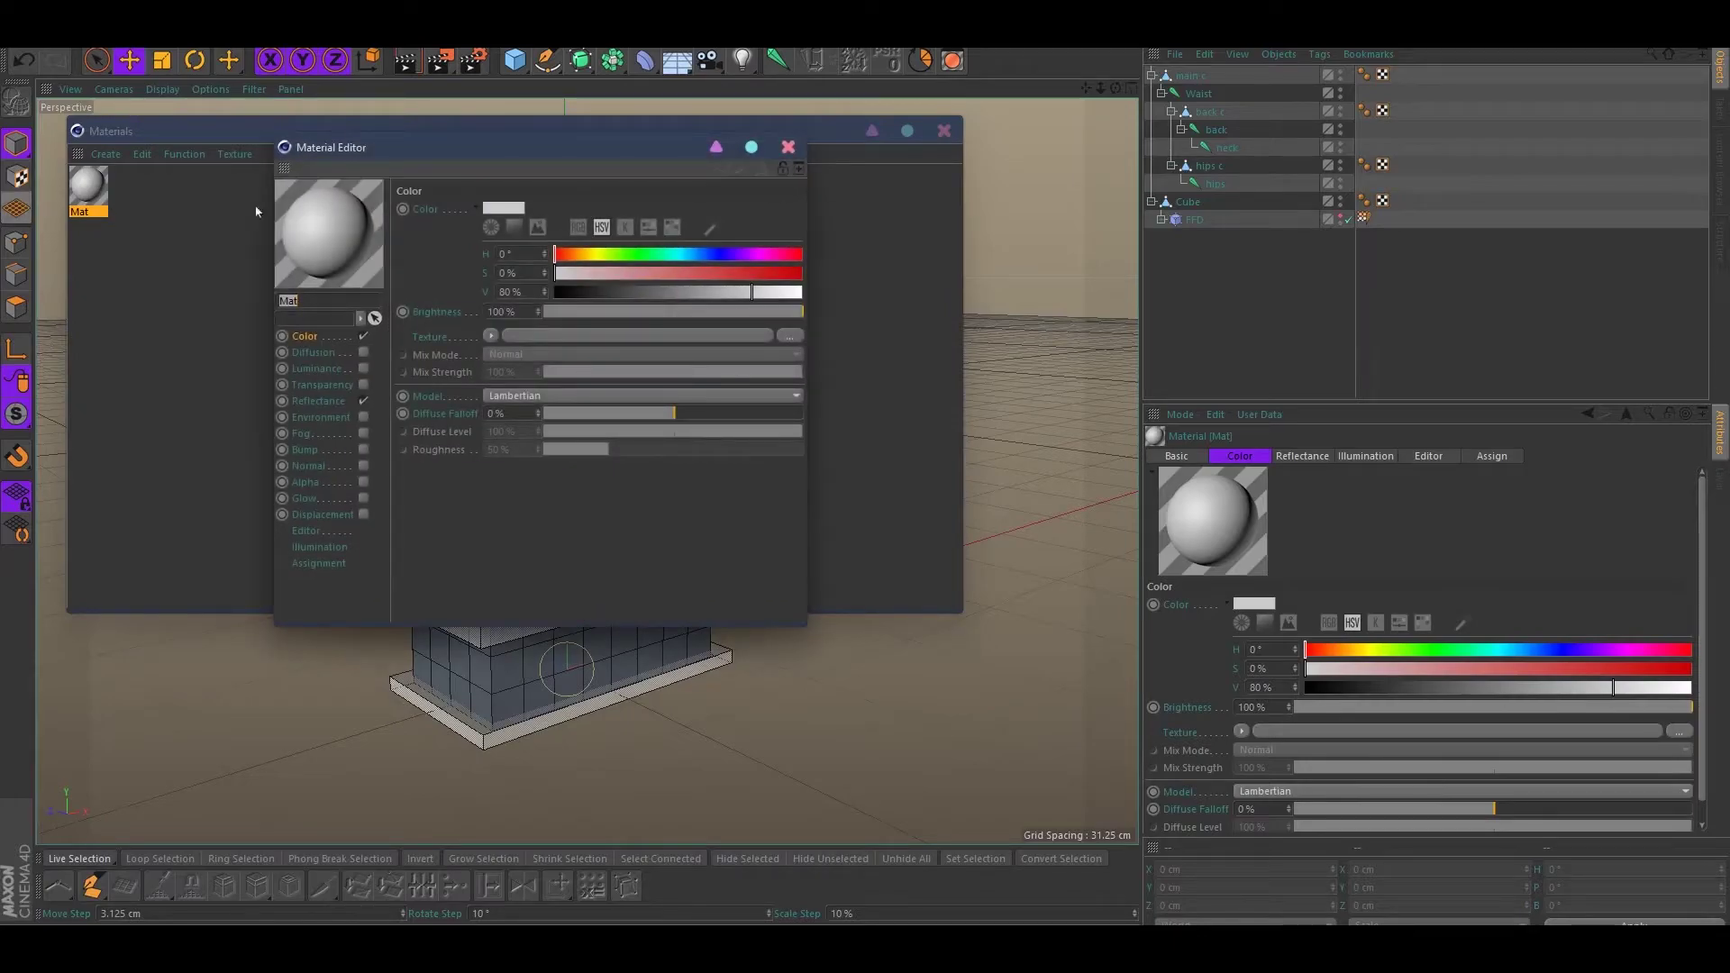
pyautogui.moveTo(402, 146); pyautogui.dragTo(298, 125)
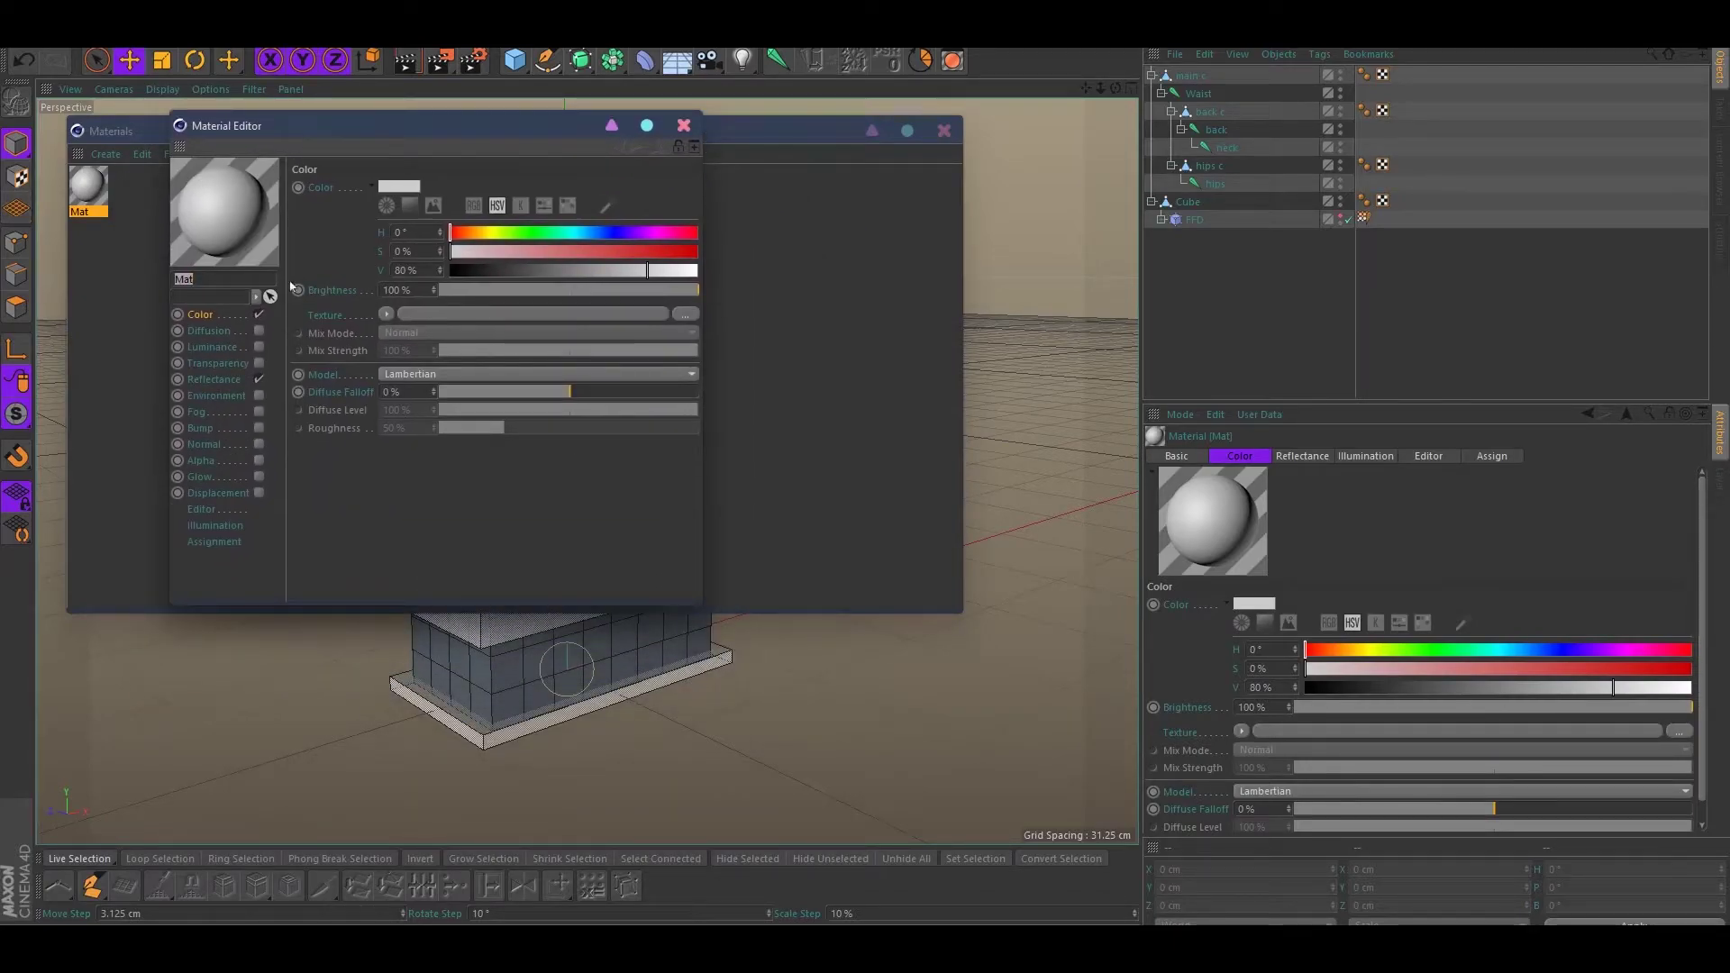
pyautogui.click(259, 380)
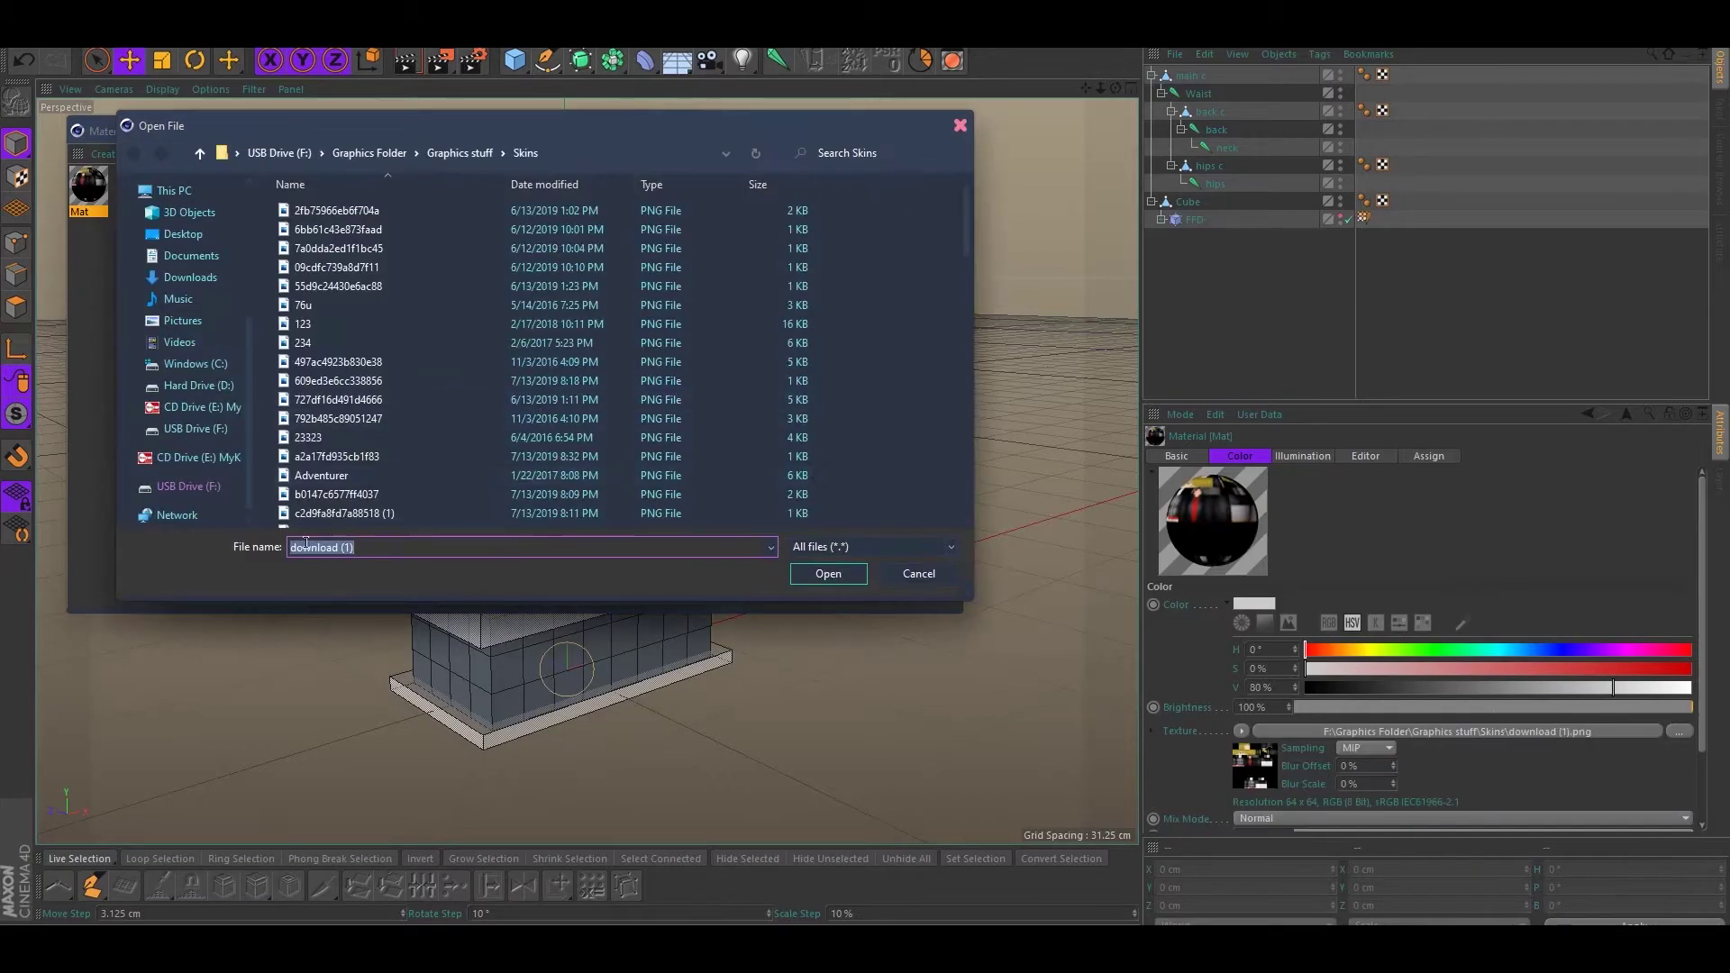
pyautogui.scroll(10, 387, 352)
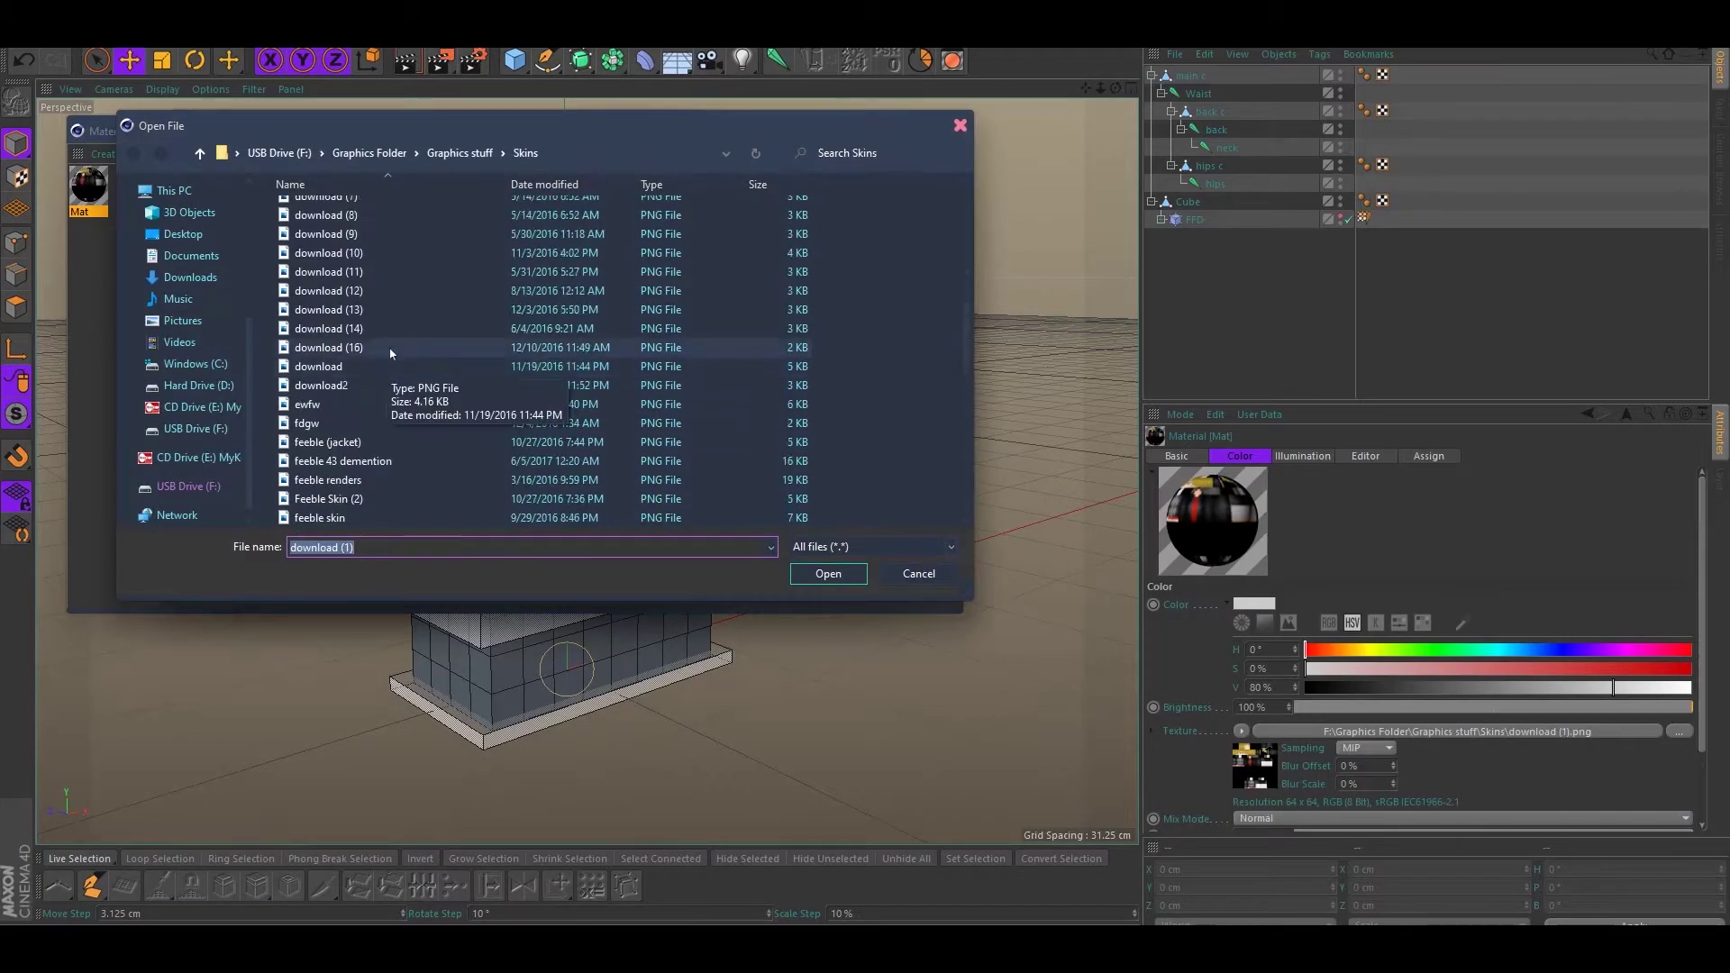
pyautogui.doubleClick(369, 267)
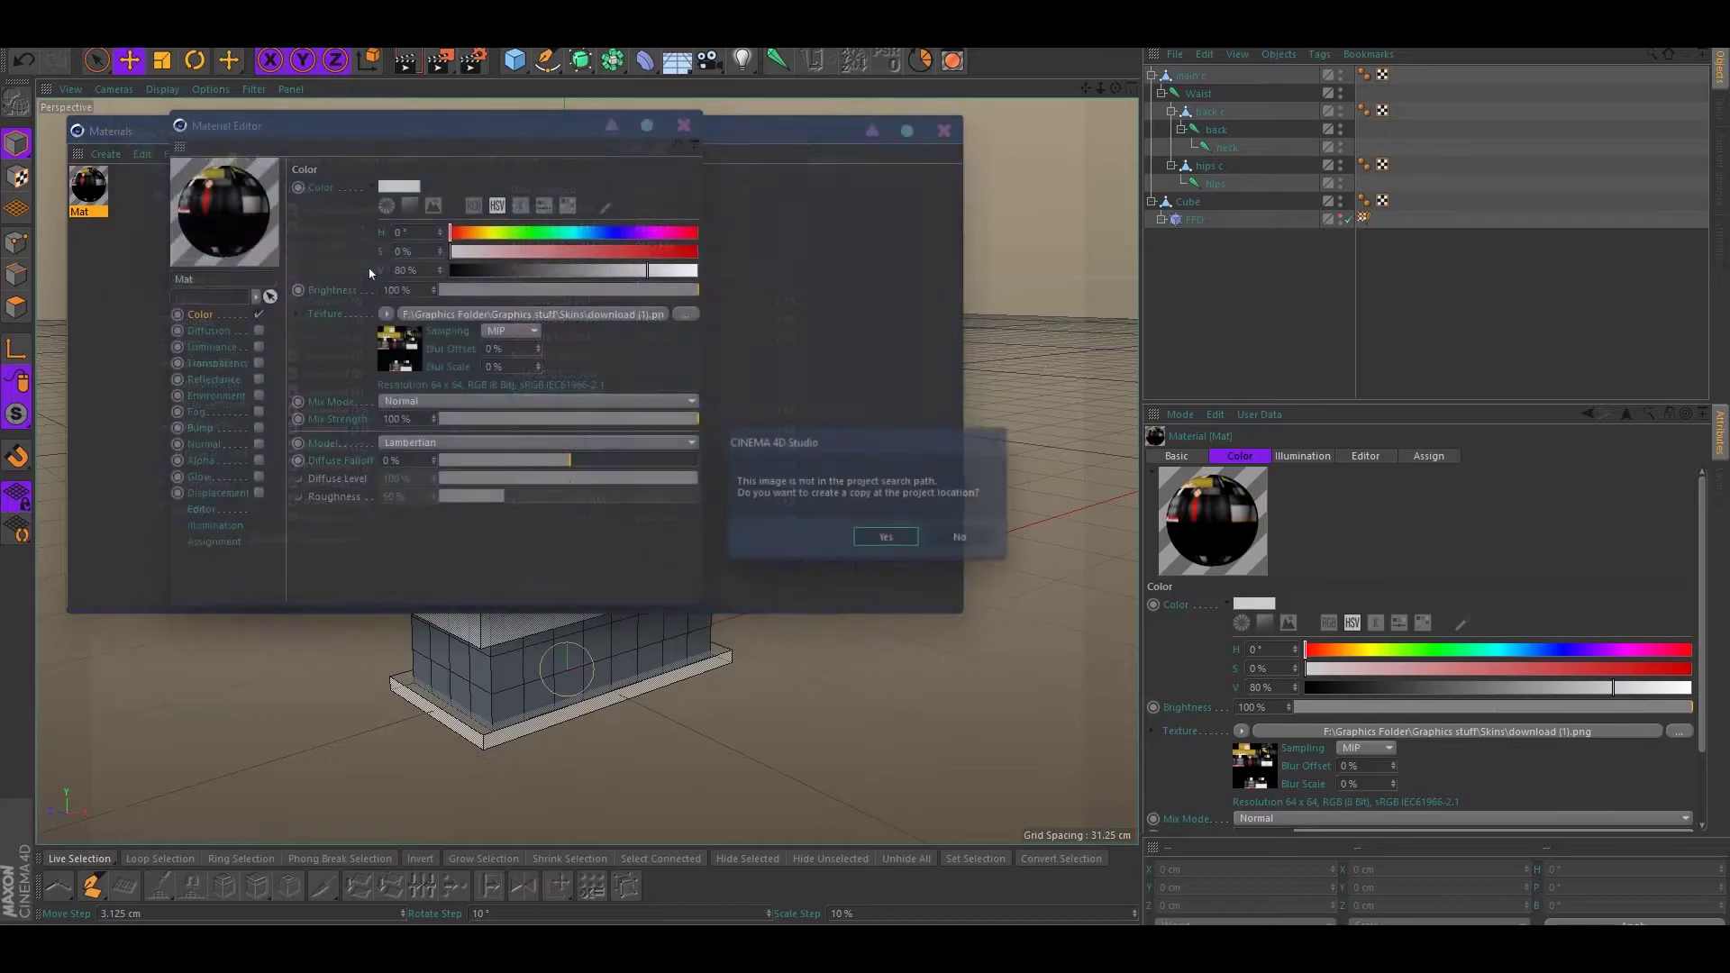
pyautogui.click(942, 536)
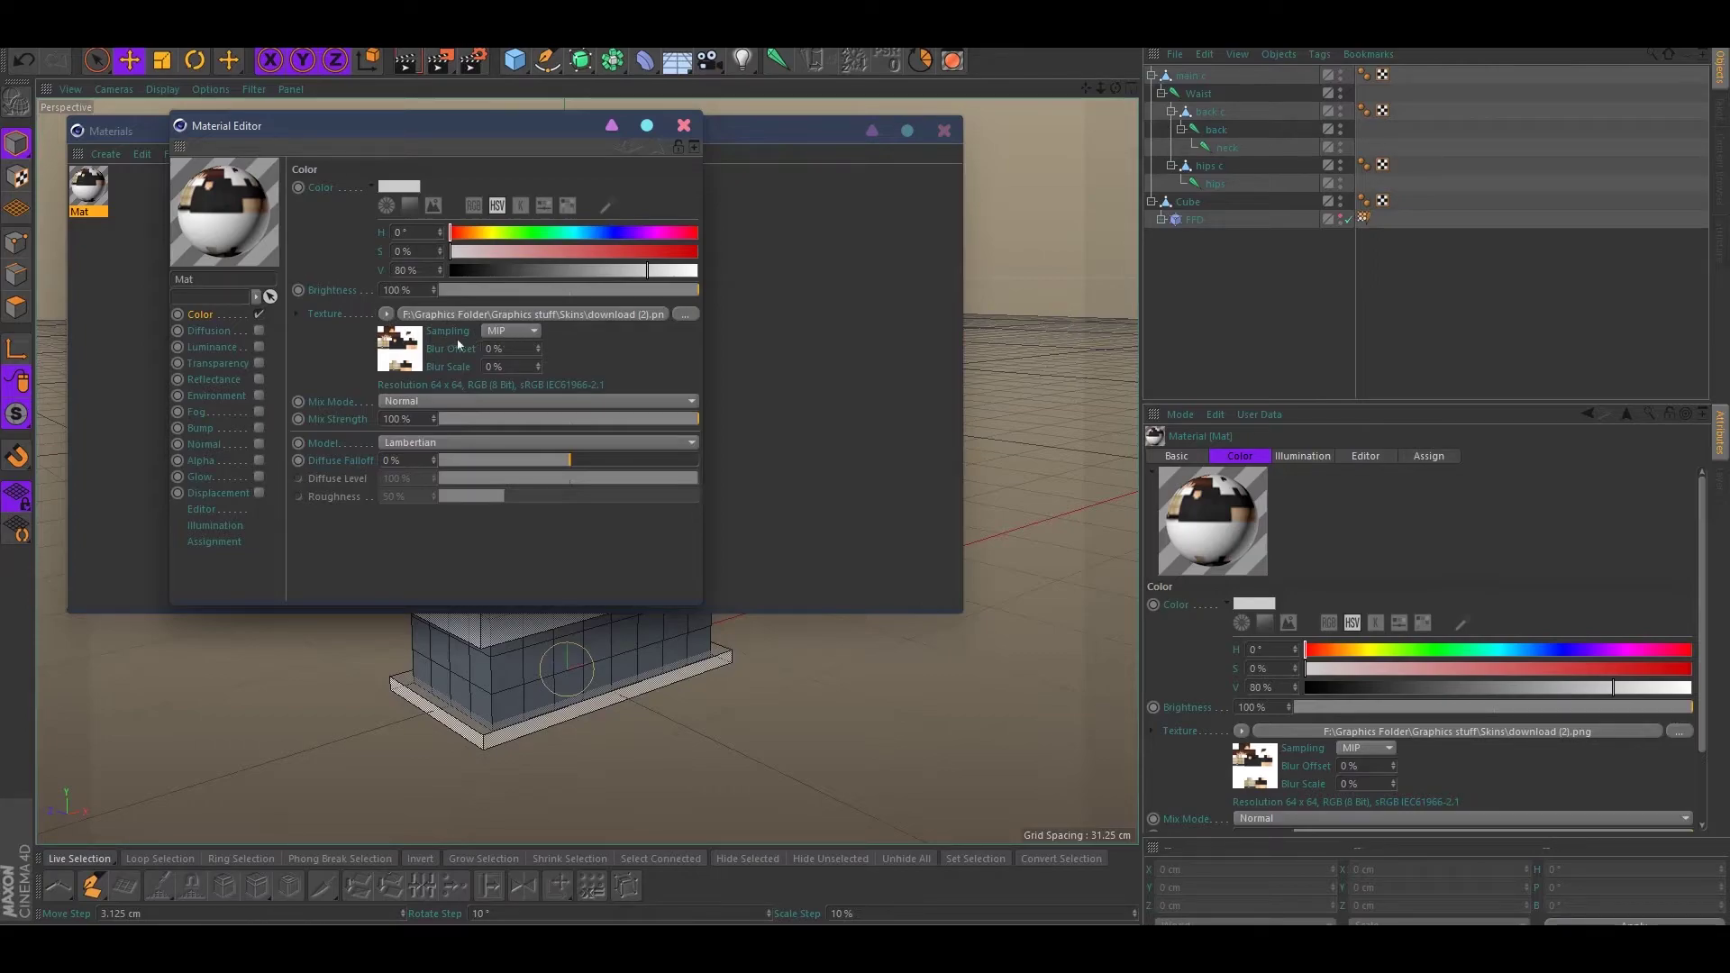
# Set the skin texture's sampling to None and close the Material Editor
pyautogui.click(491, 332)
pyautogui.click(412, 337)
pyautogui.moveTo(223, 210); pyautogui.dragTo(342, 254)
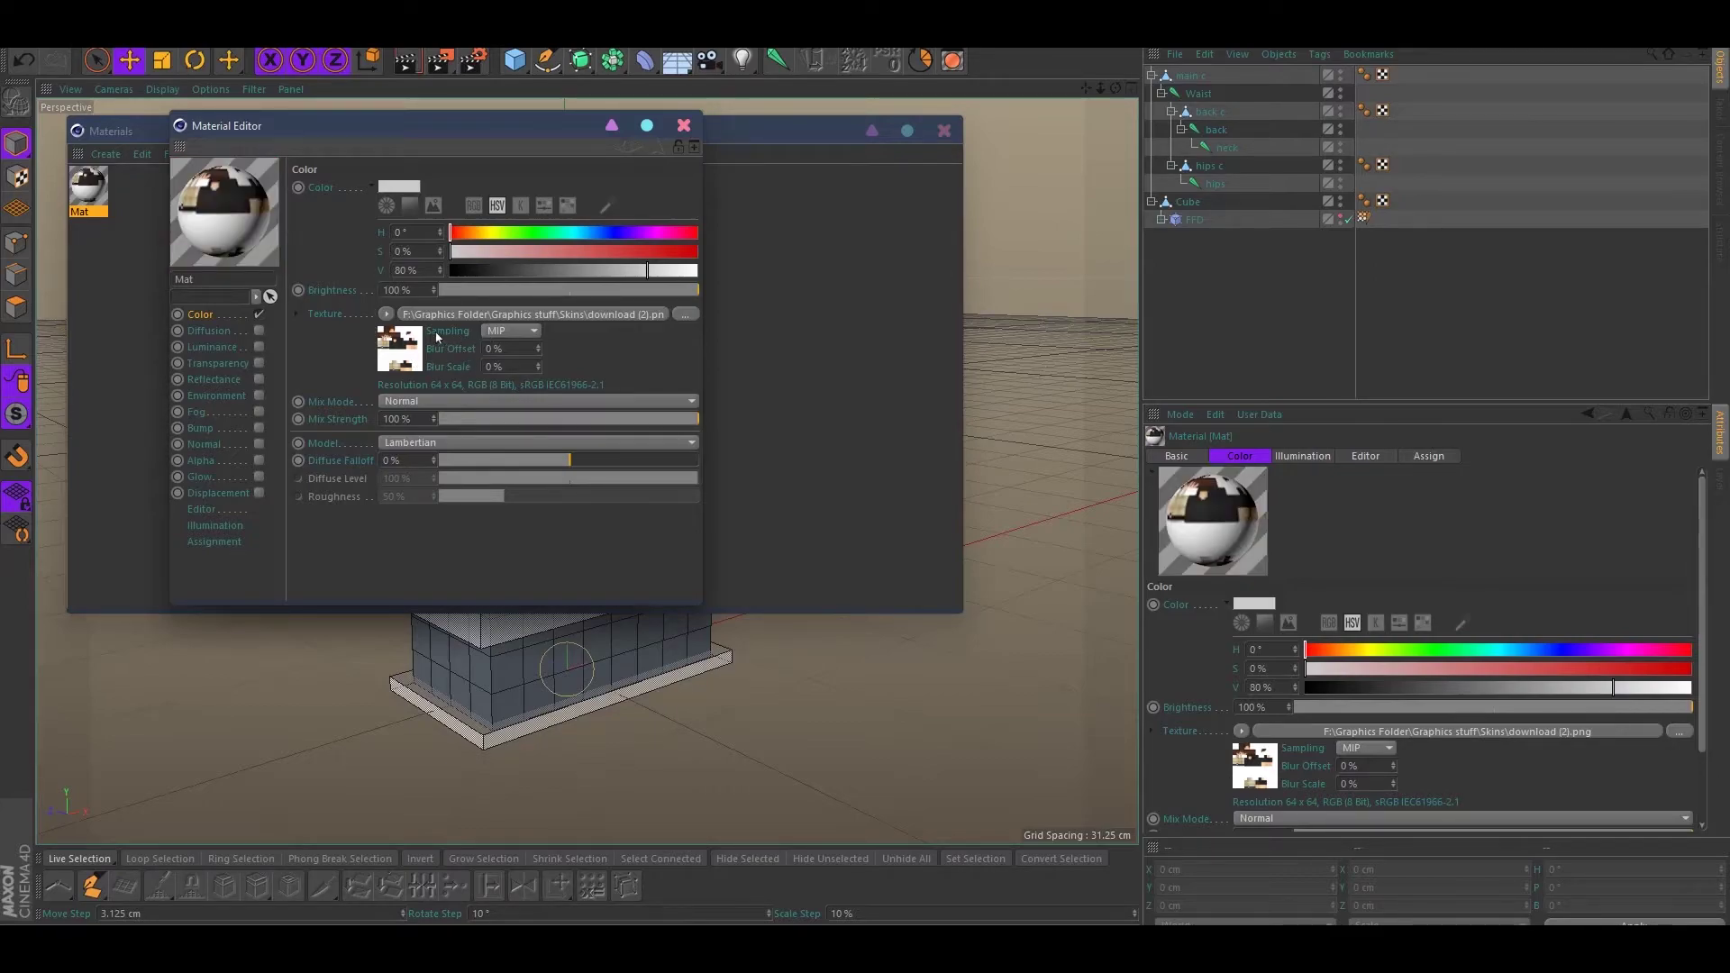
pyautogui.click(505, 332)
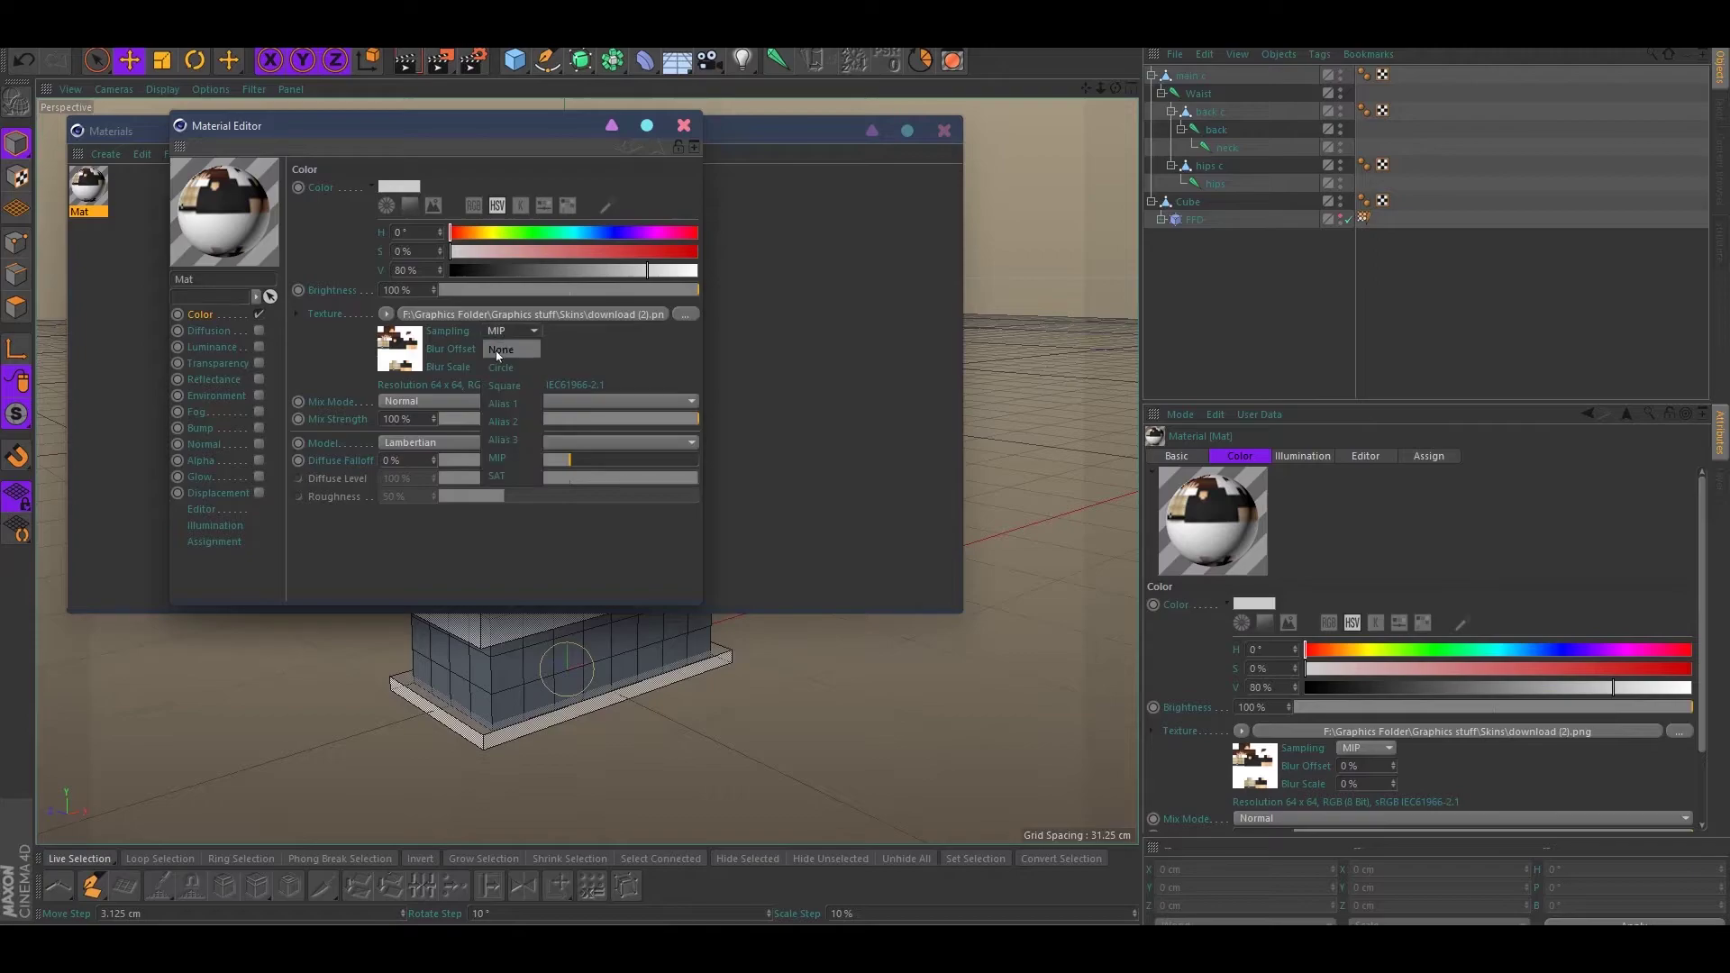
pyautogui.click(507, 352)
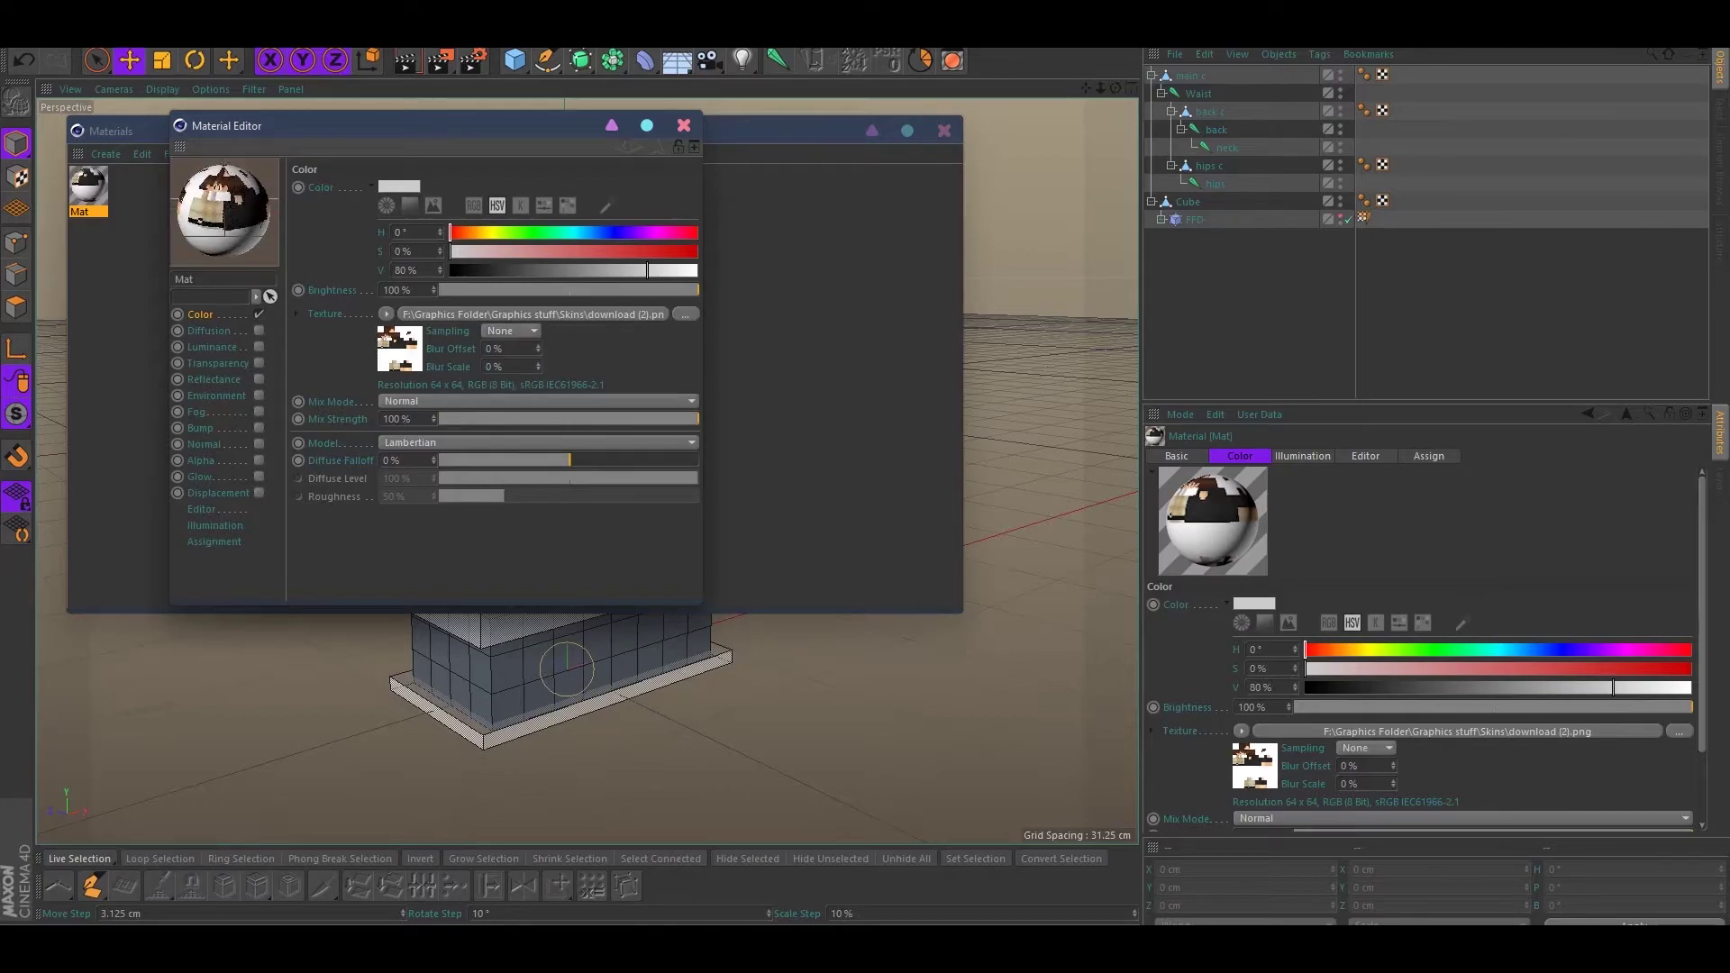
pyautogui.click(684, 125)
# Apply the skin material to the cube torso and close the Materials manager
pyautogui.moveTo(485, 145); pyautogui.dragTo(941, 204)
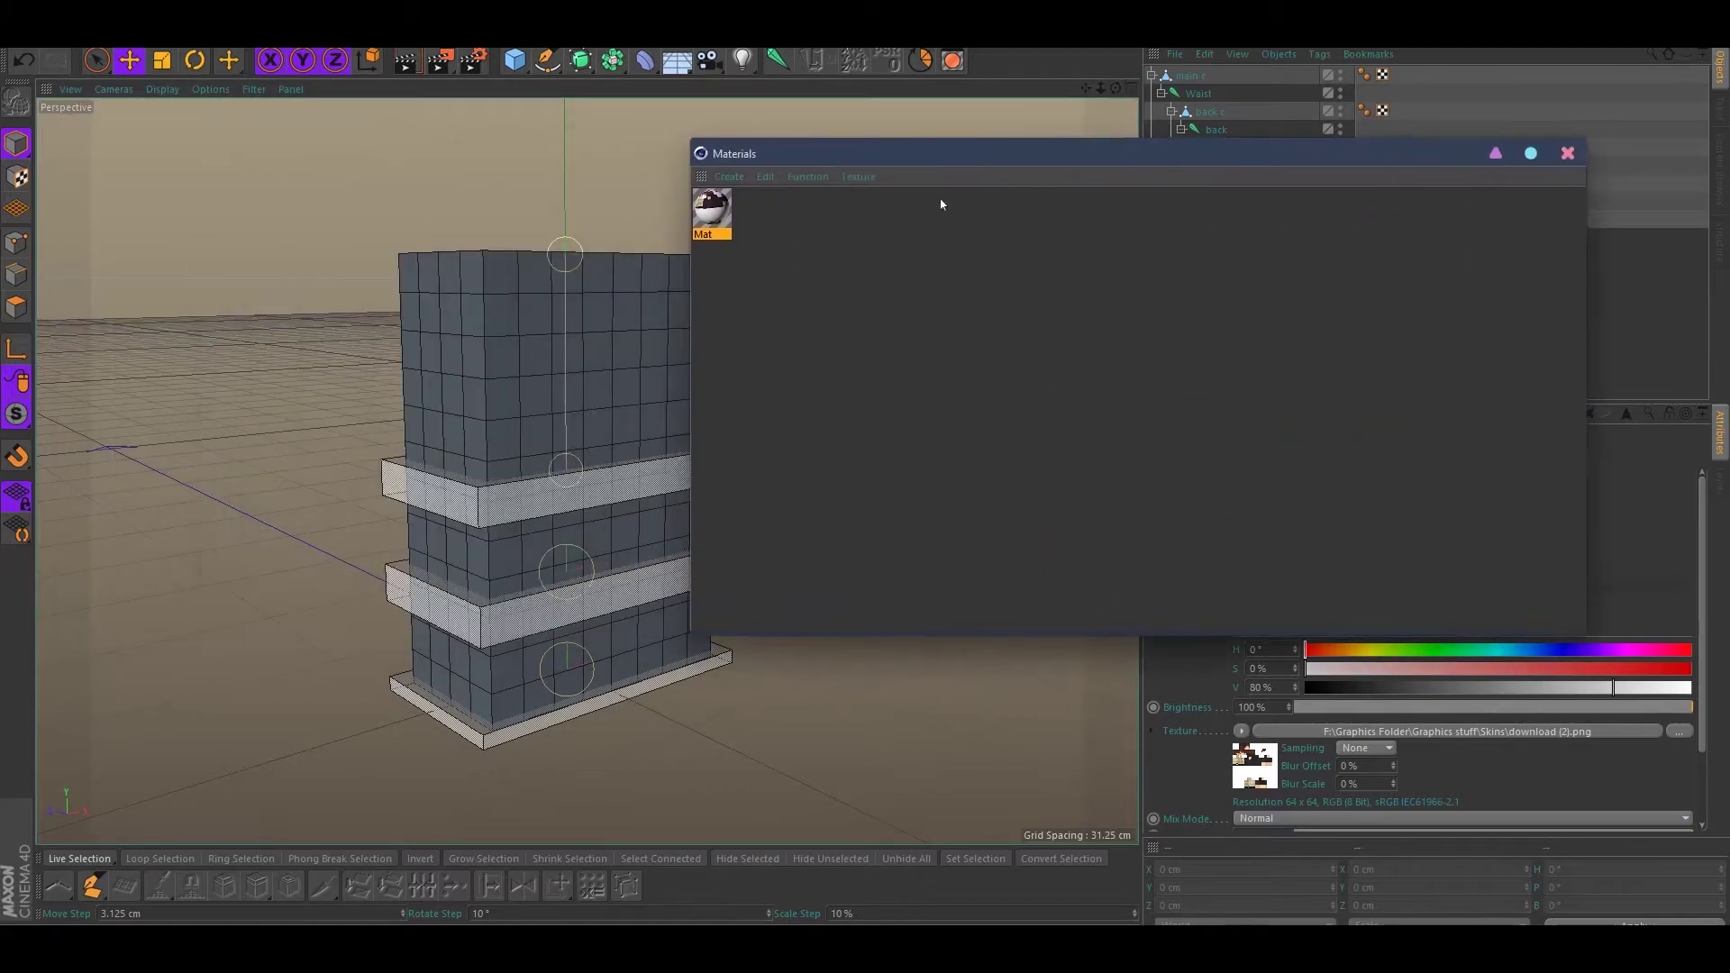
pyautogui.moveTo(727, 217); pyautogui.dragTo(523, 360)
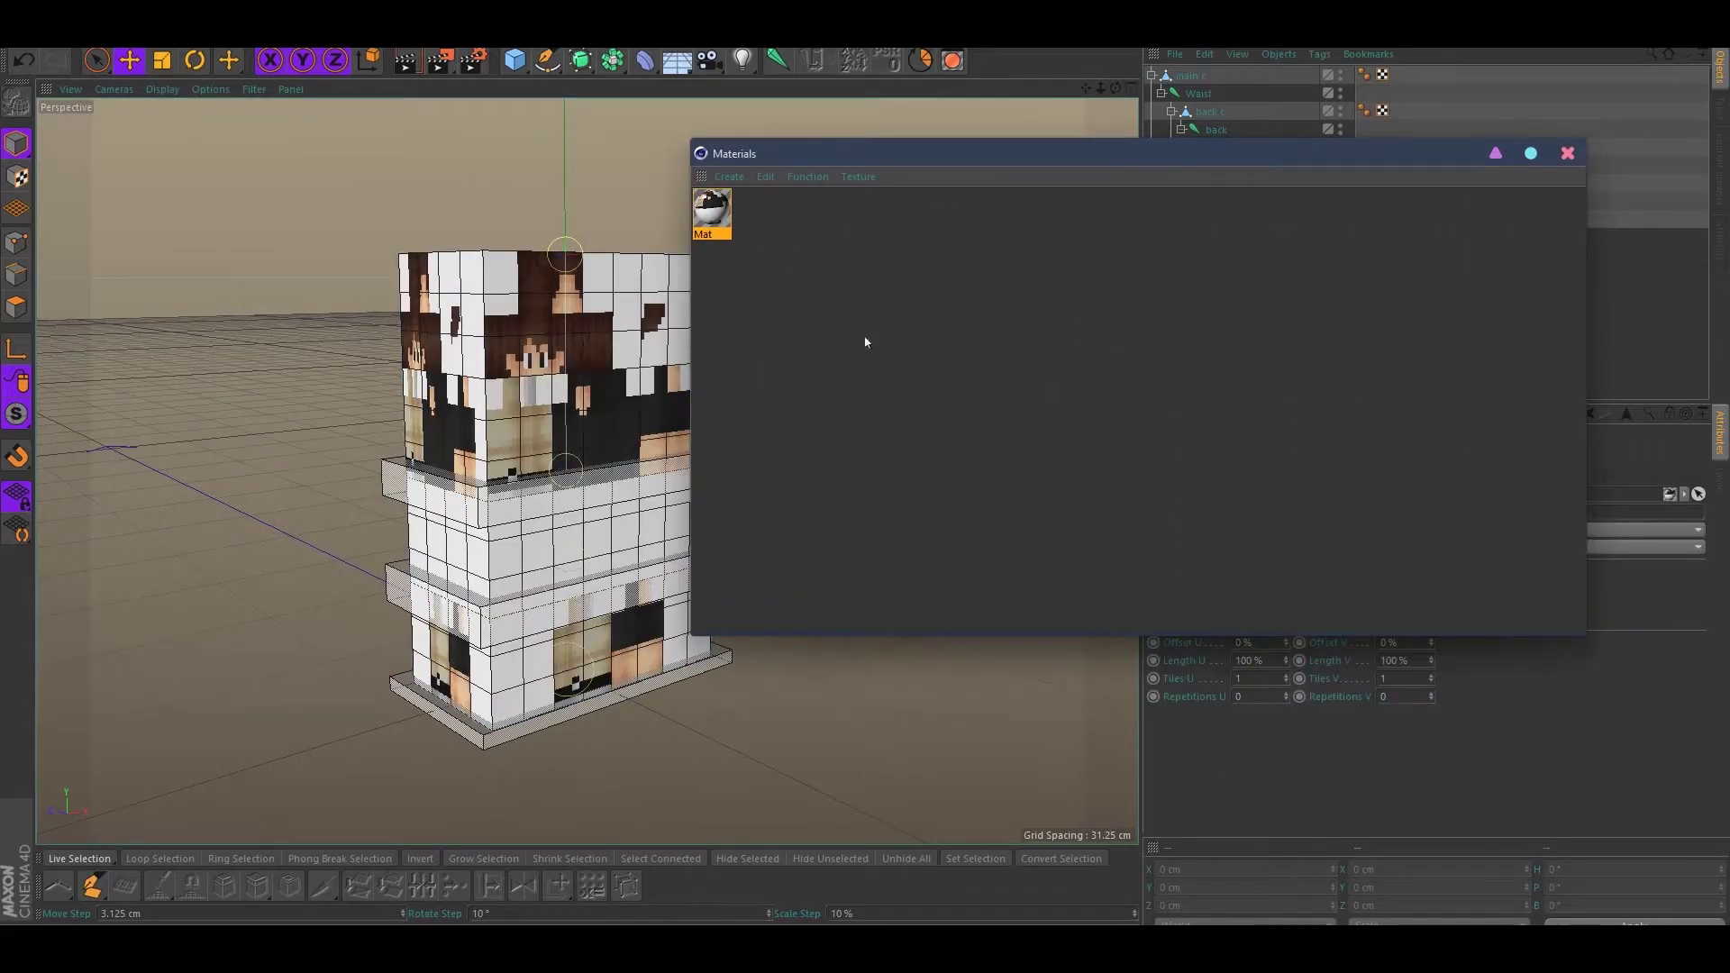
pyautogui.click(1568, 153)
# Select the textured Cube and all of its polygons in polygon mode
pyautogui.keyDown('alt'); pyautogui.moveTo(920, 259); pyautogui.dragTo(770, 333); pyautogui.keyUp('alt')
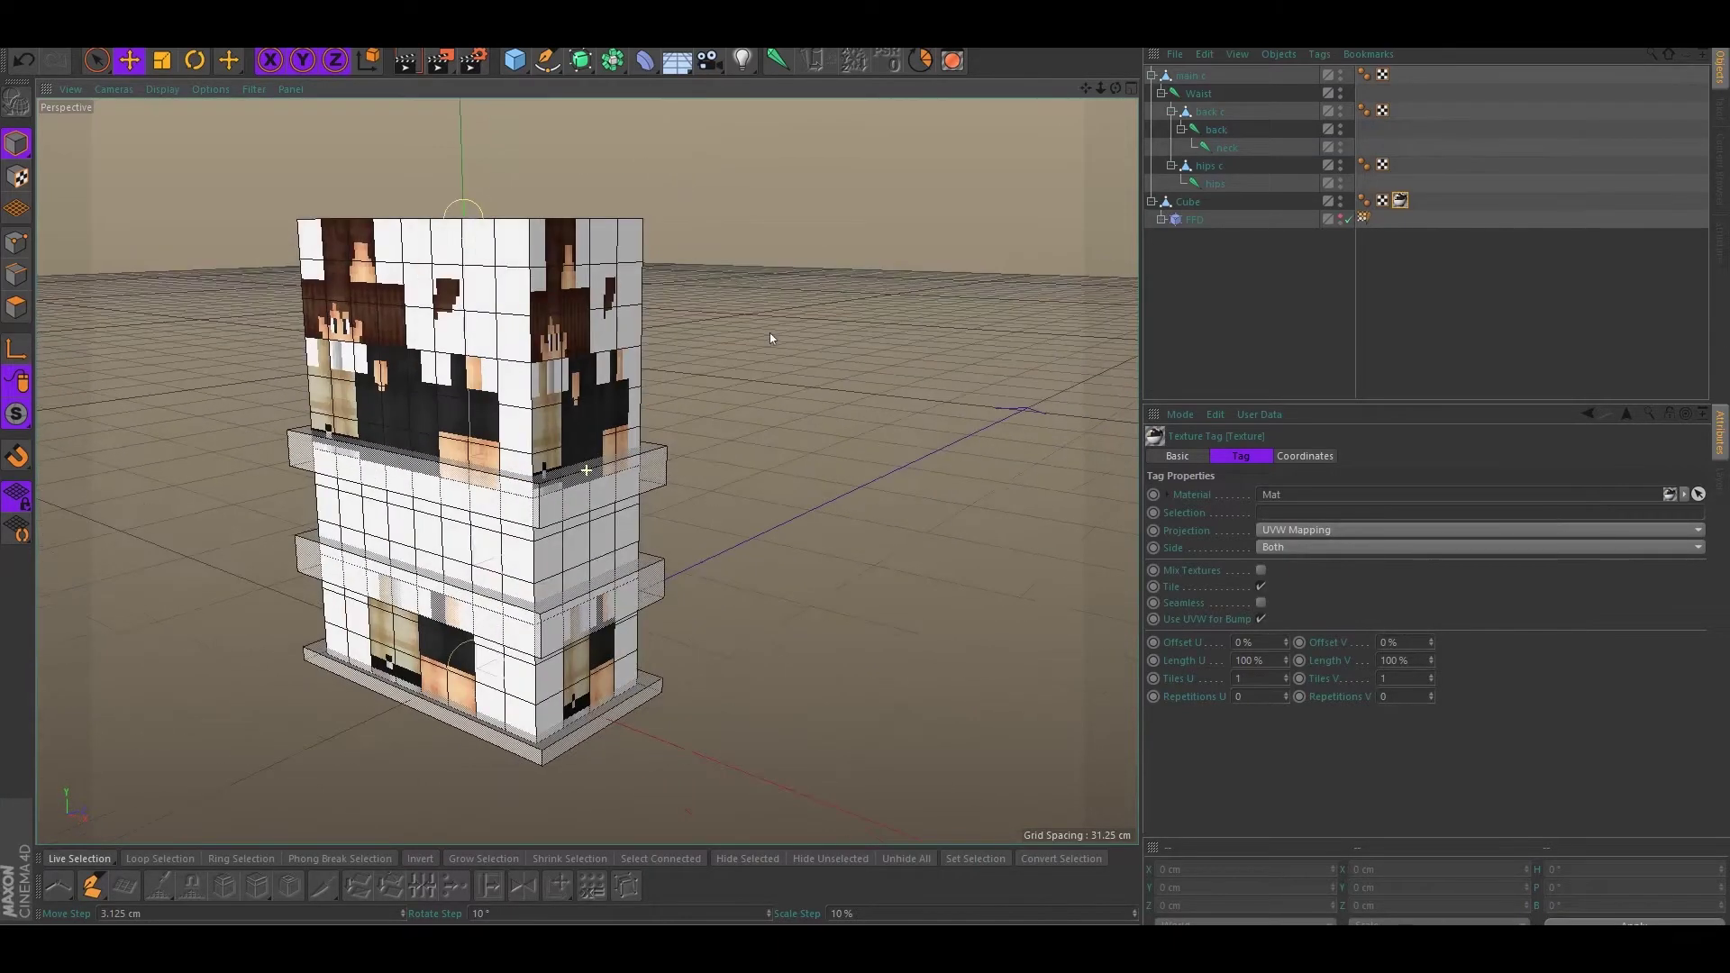
pyautogui.keyDown('alt'); pyautogui.moveTo(289, 311); pyautogui.dragTo(408, 301); pyautogui.keyUp('alt')
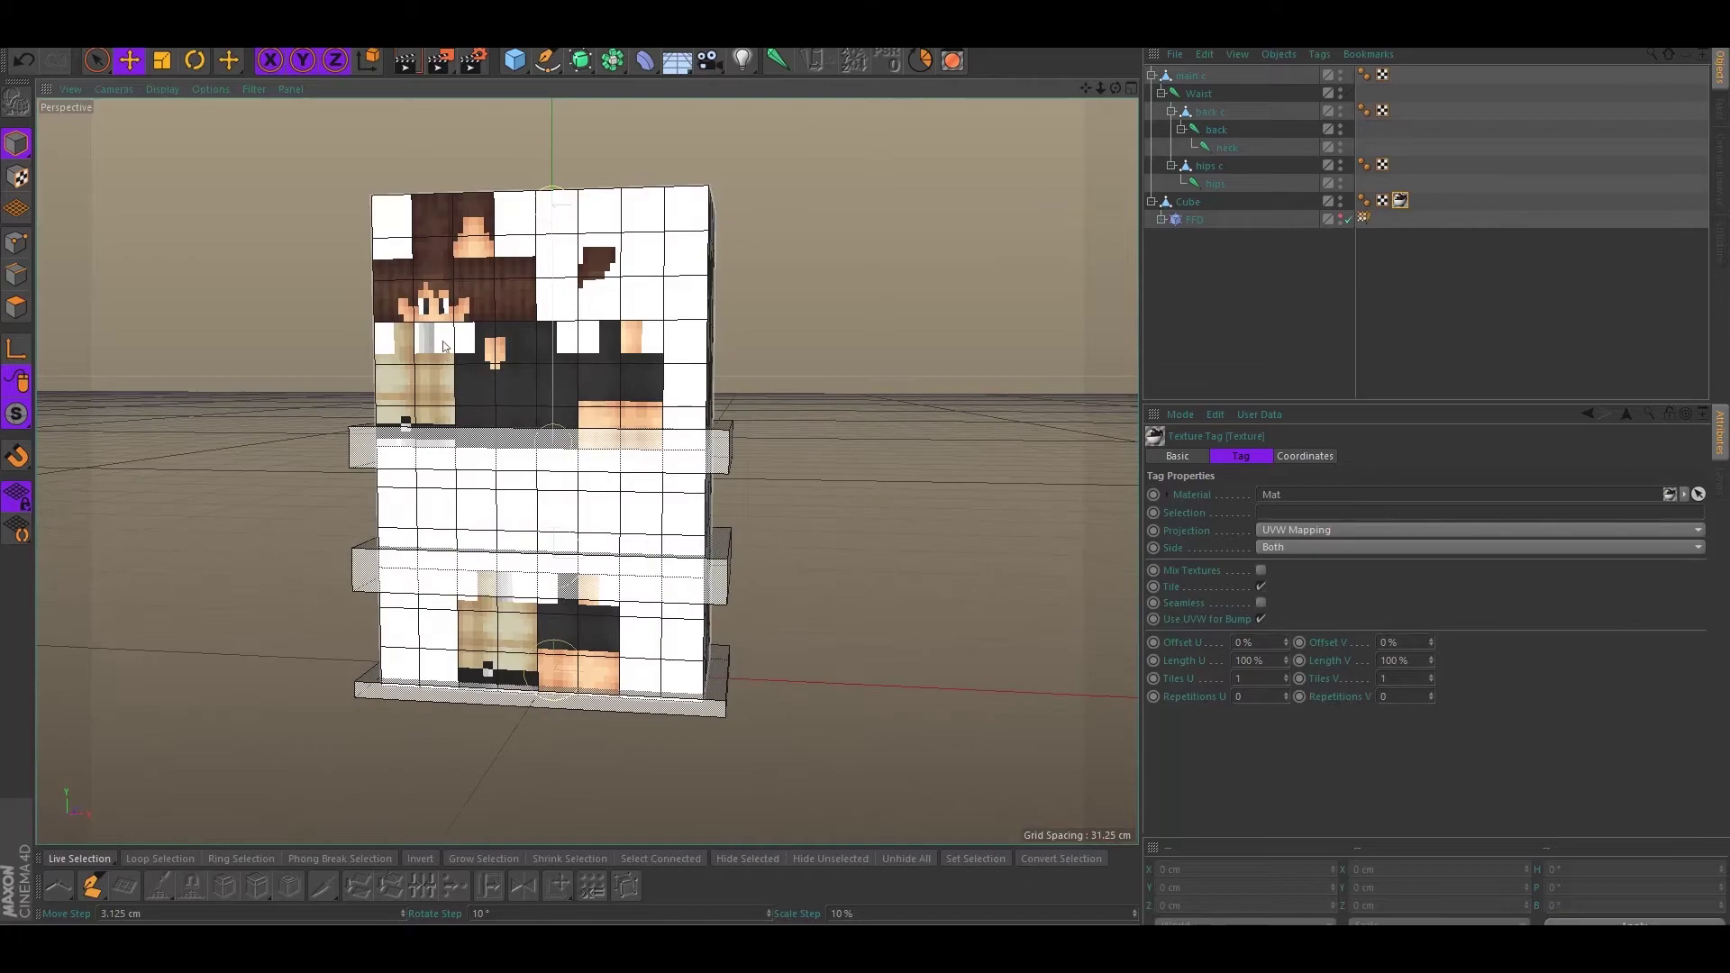
pyautogui.click(441, 343)
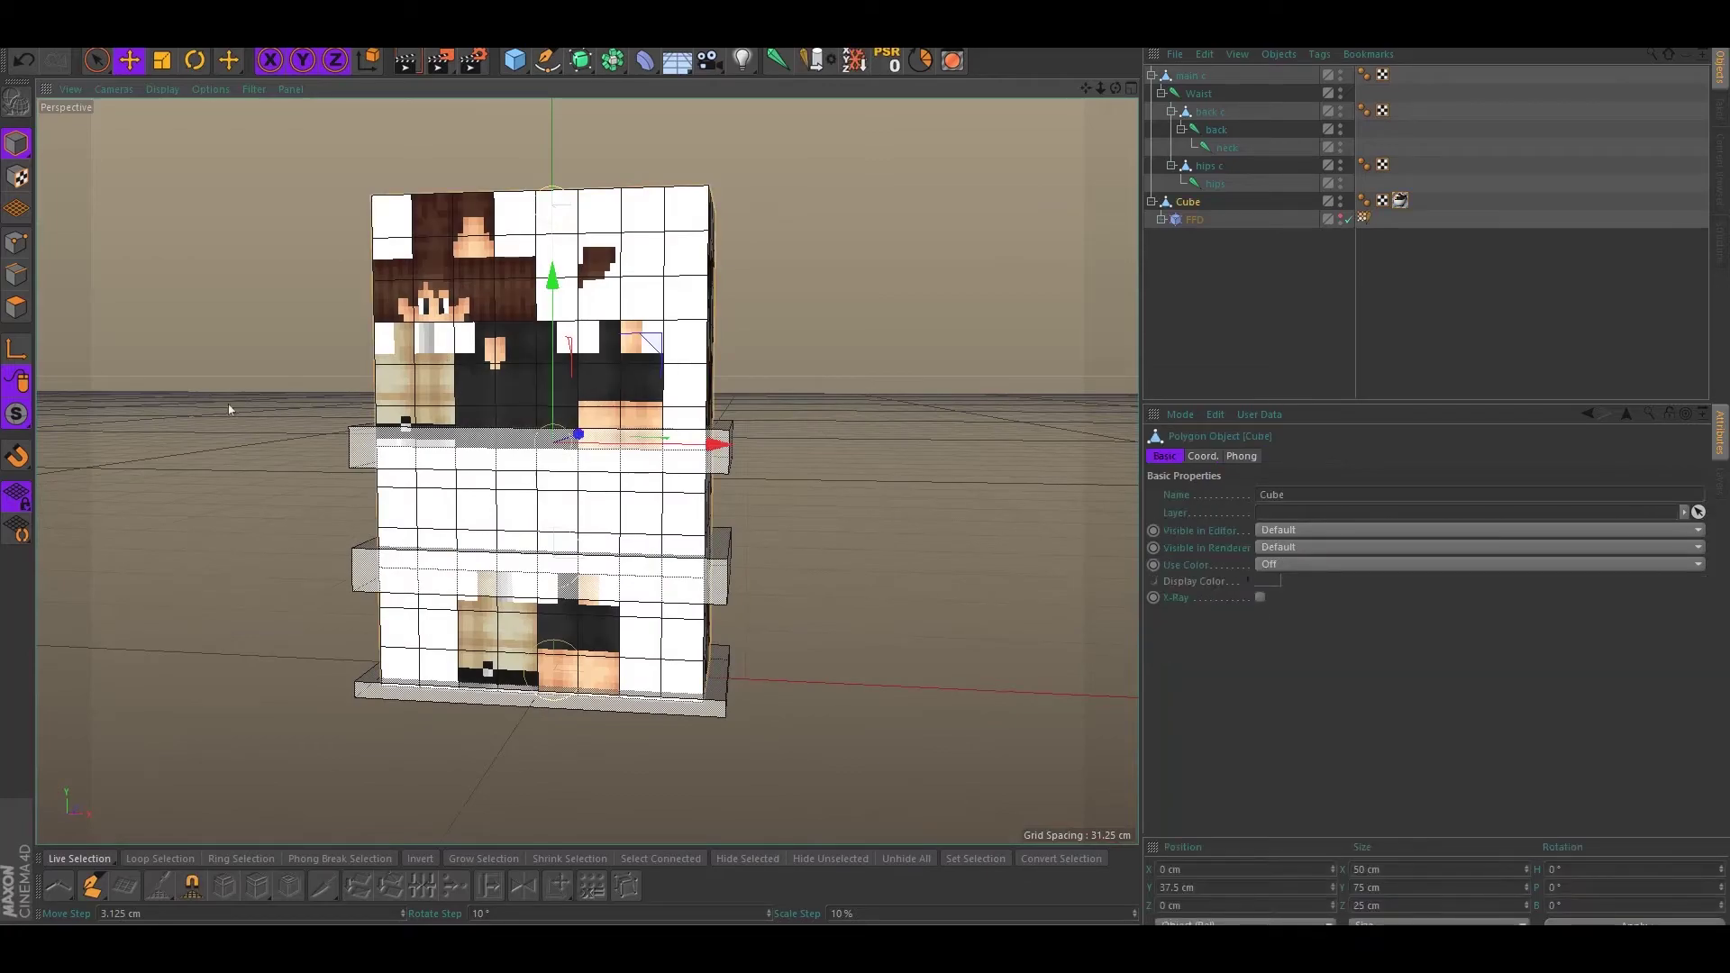
pyautogui.click(16, 306)
pyautogui.keyDown('alt'); pyautogui.moveTo(104, 379); pyautogui.dragTo(159, 357); pyautogui.keyUp('alt')
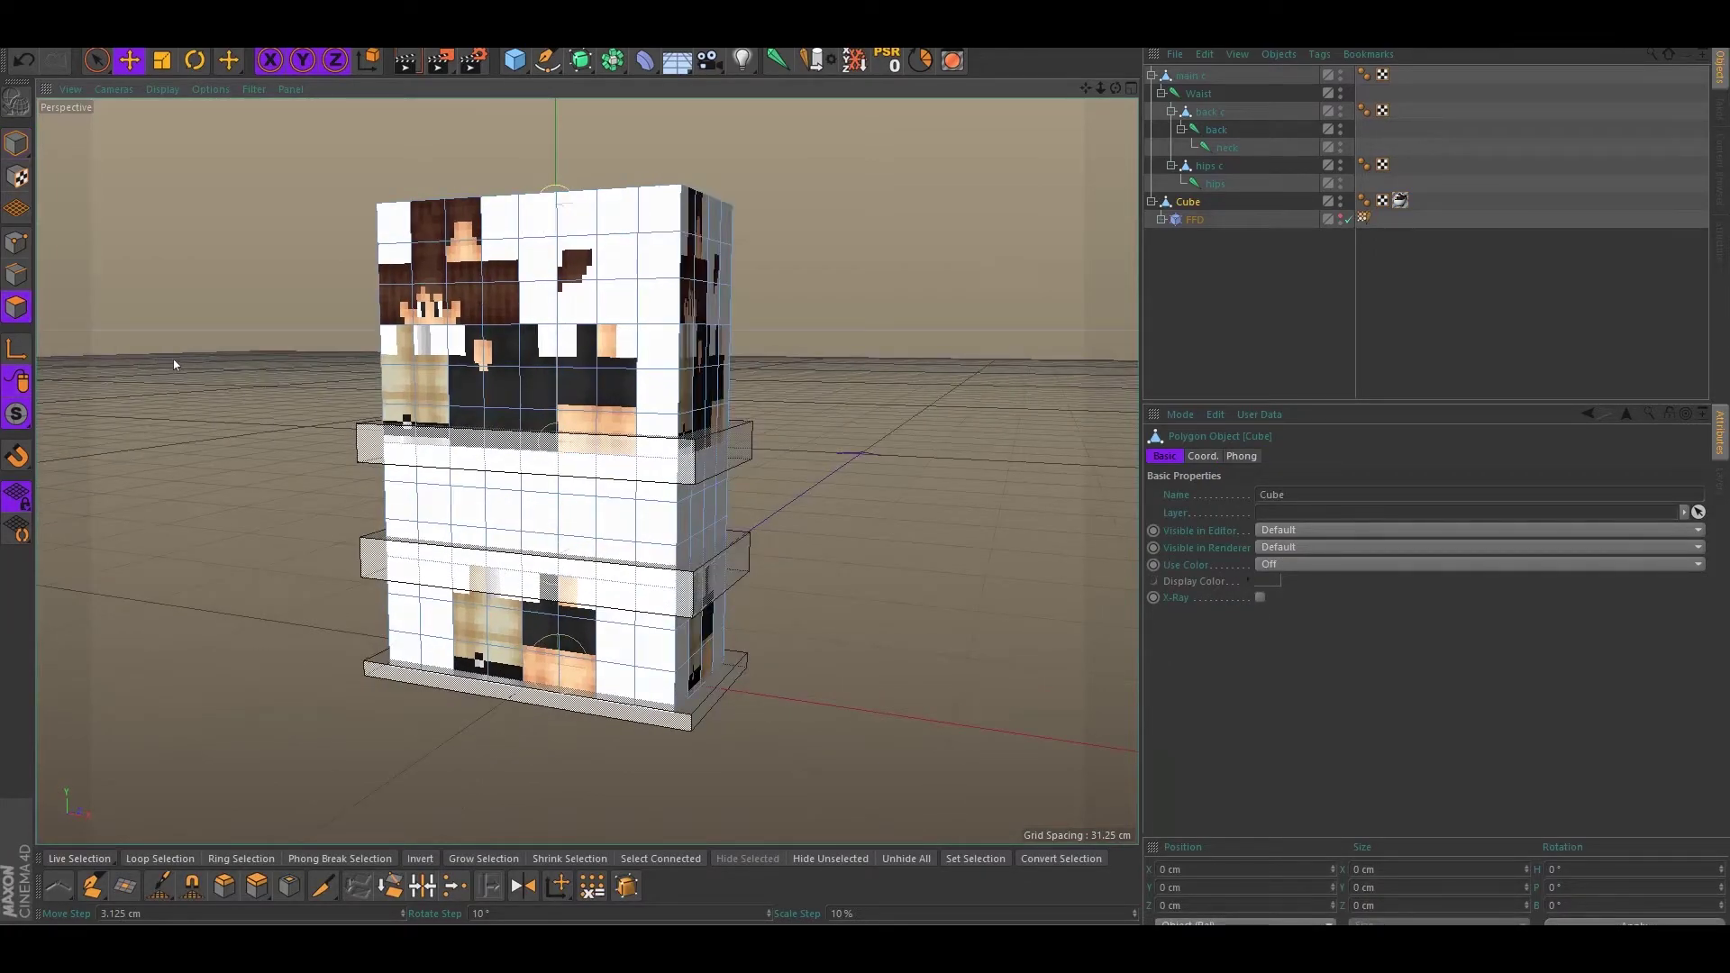
pyautogui.hotkey('ctrl', 'a')
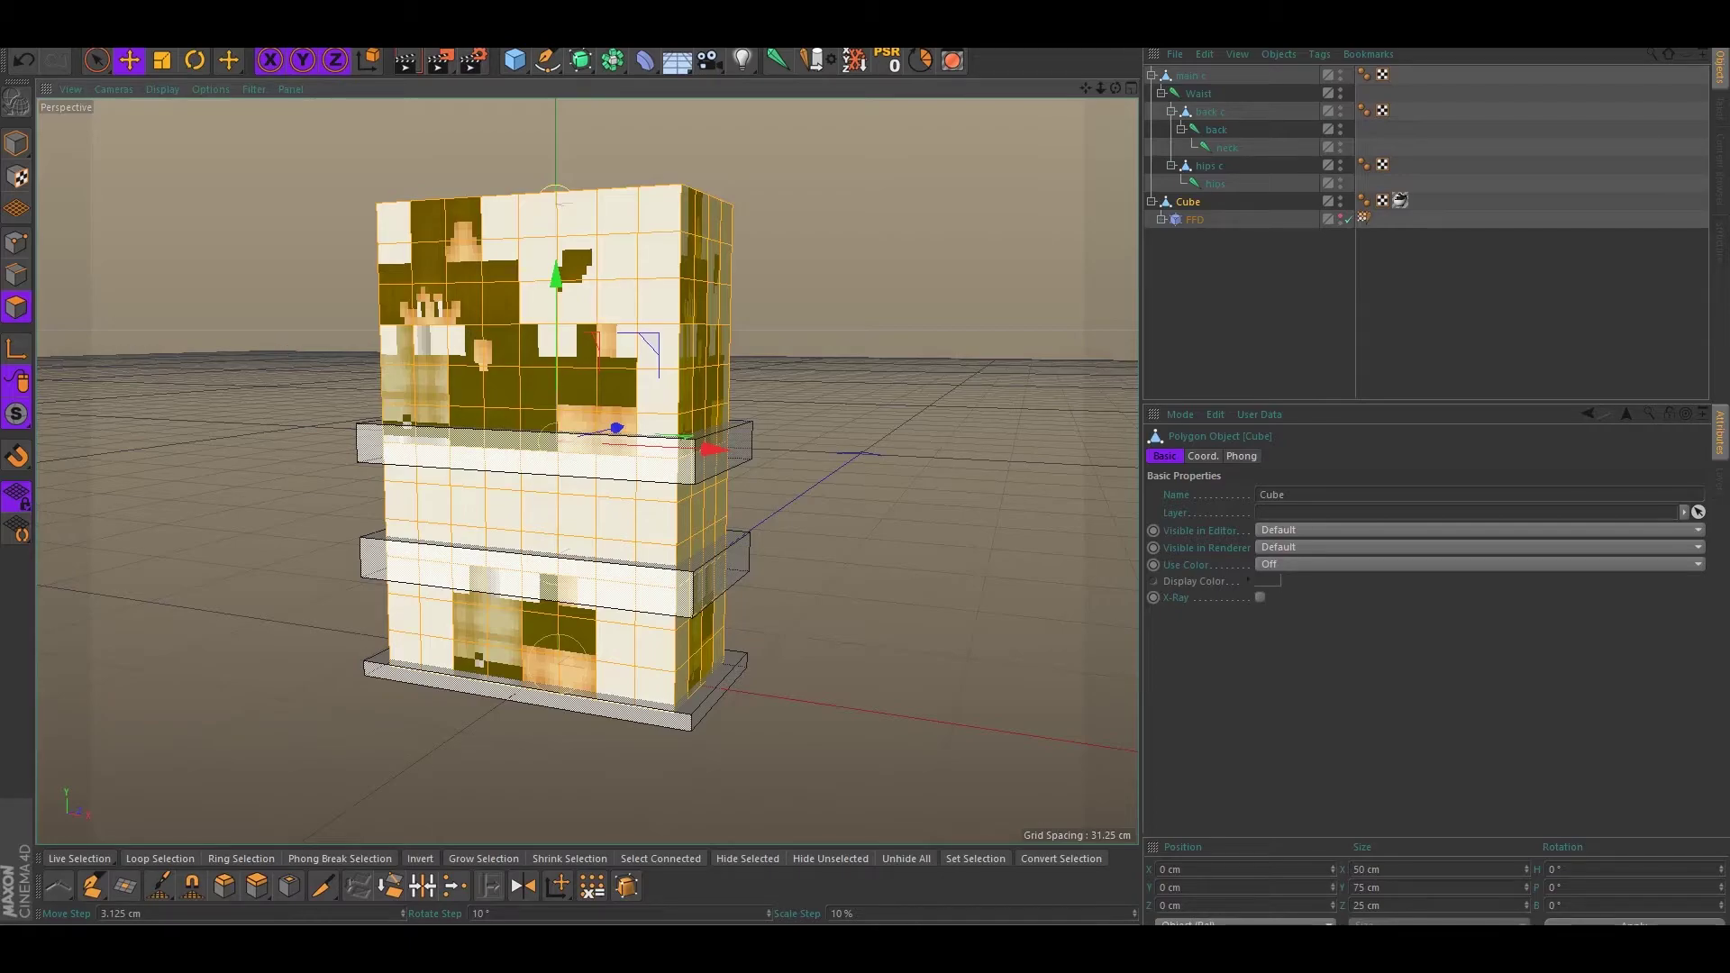
# Switch to the BP UV Edit layout and edit the cube's UVs in UV polygon mode
pyautogui.click(1647, 32)
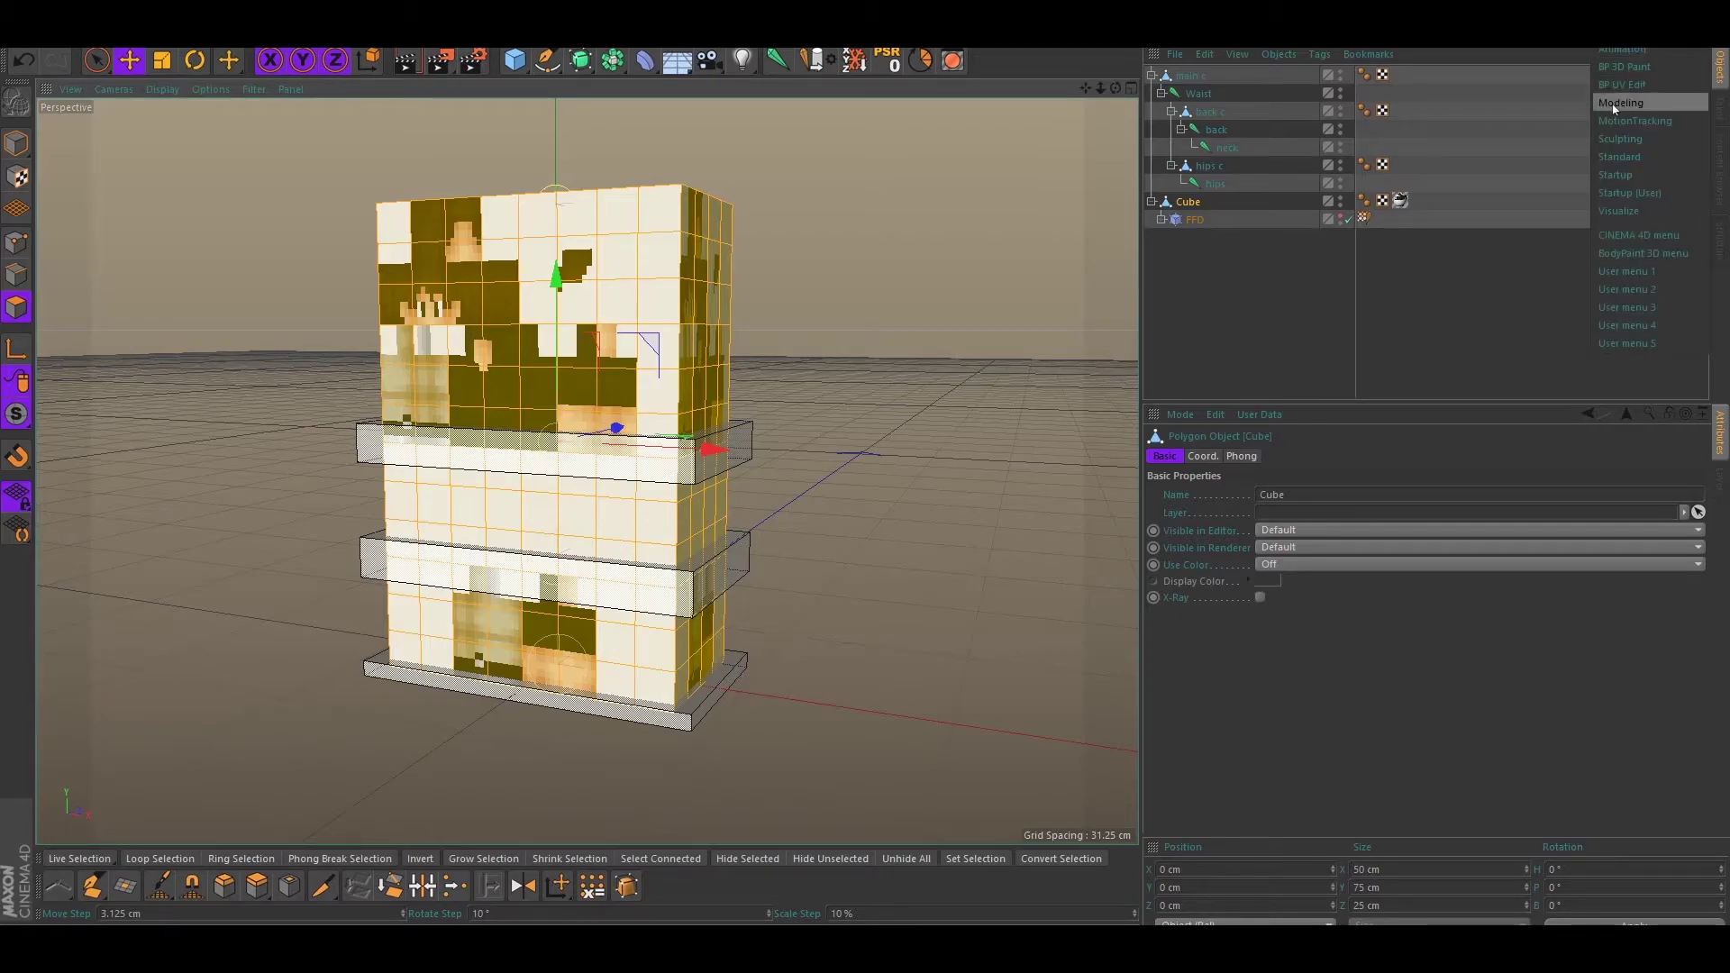
pyautogui.click(1622, 88)
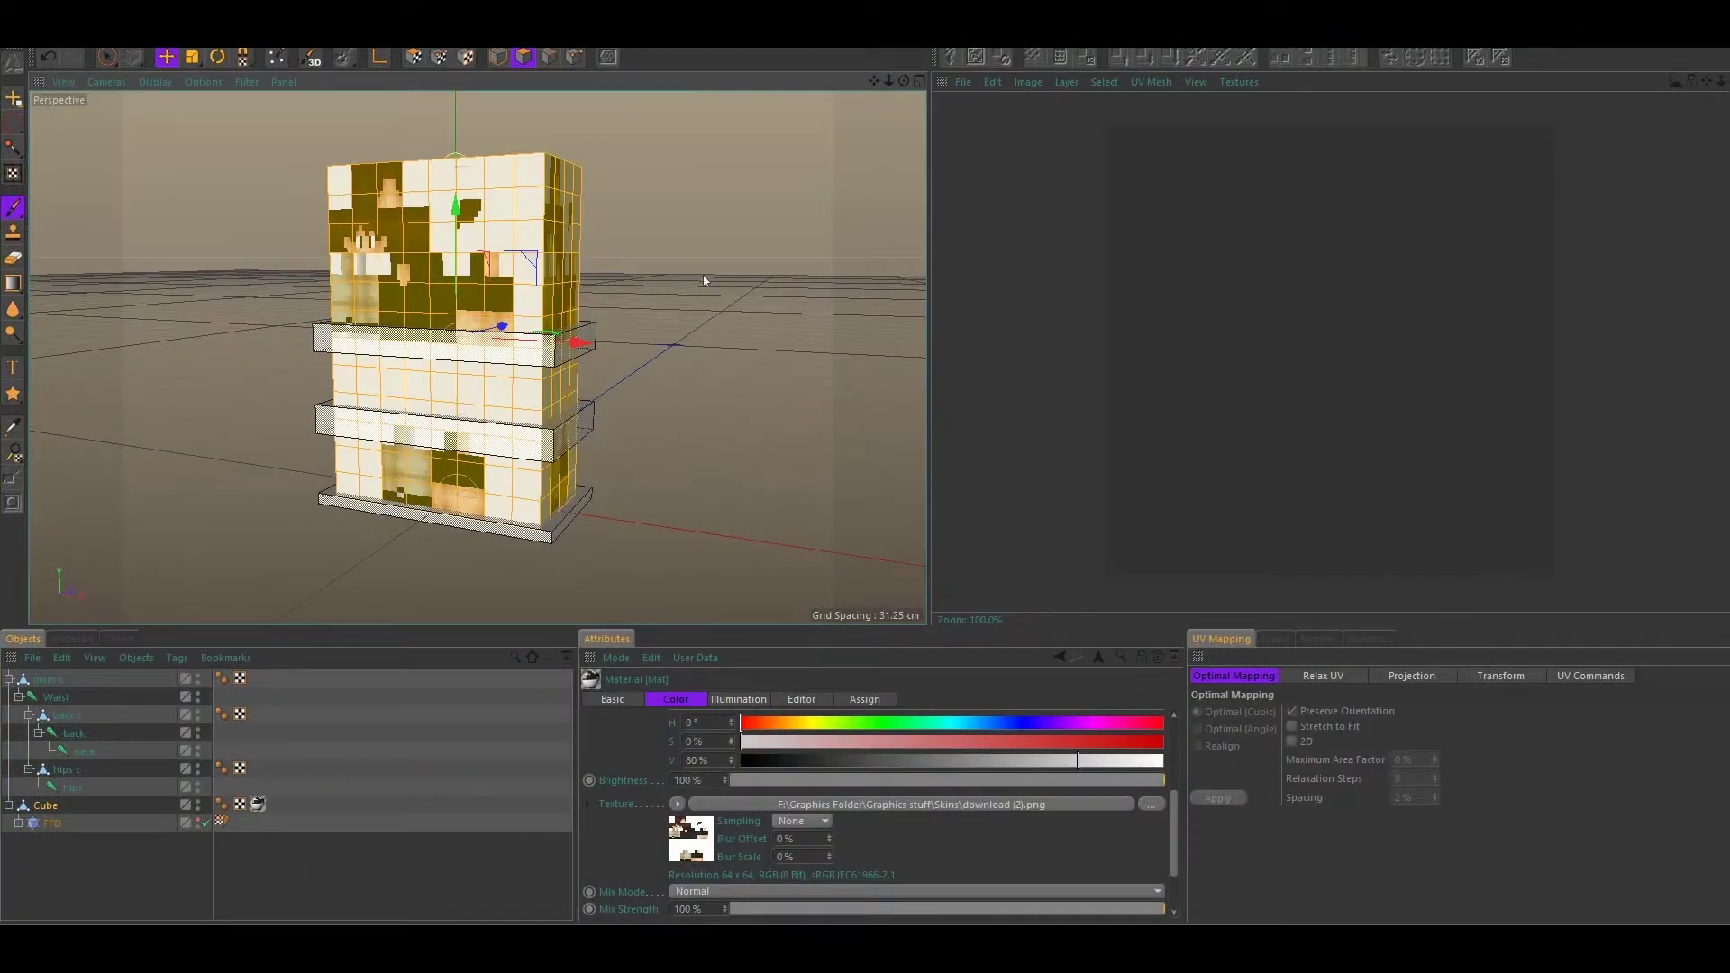
pyautogui.keyDown('alt'); pyautogui.moveTo(704, 280); pyautogui.dragTo(753, 279); pyautogui.keyUp('alt')
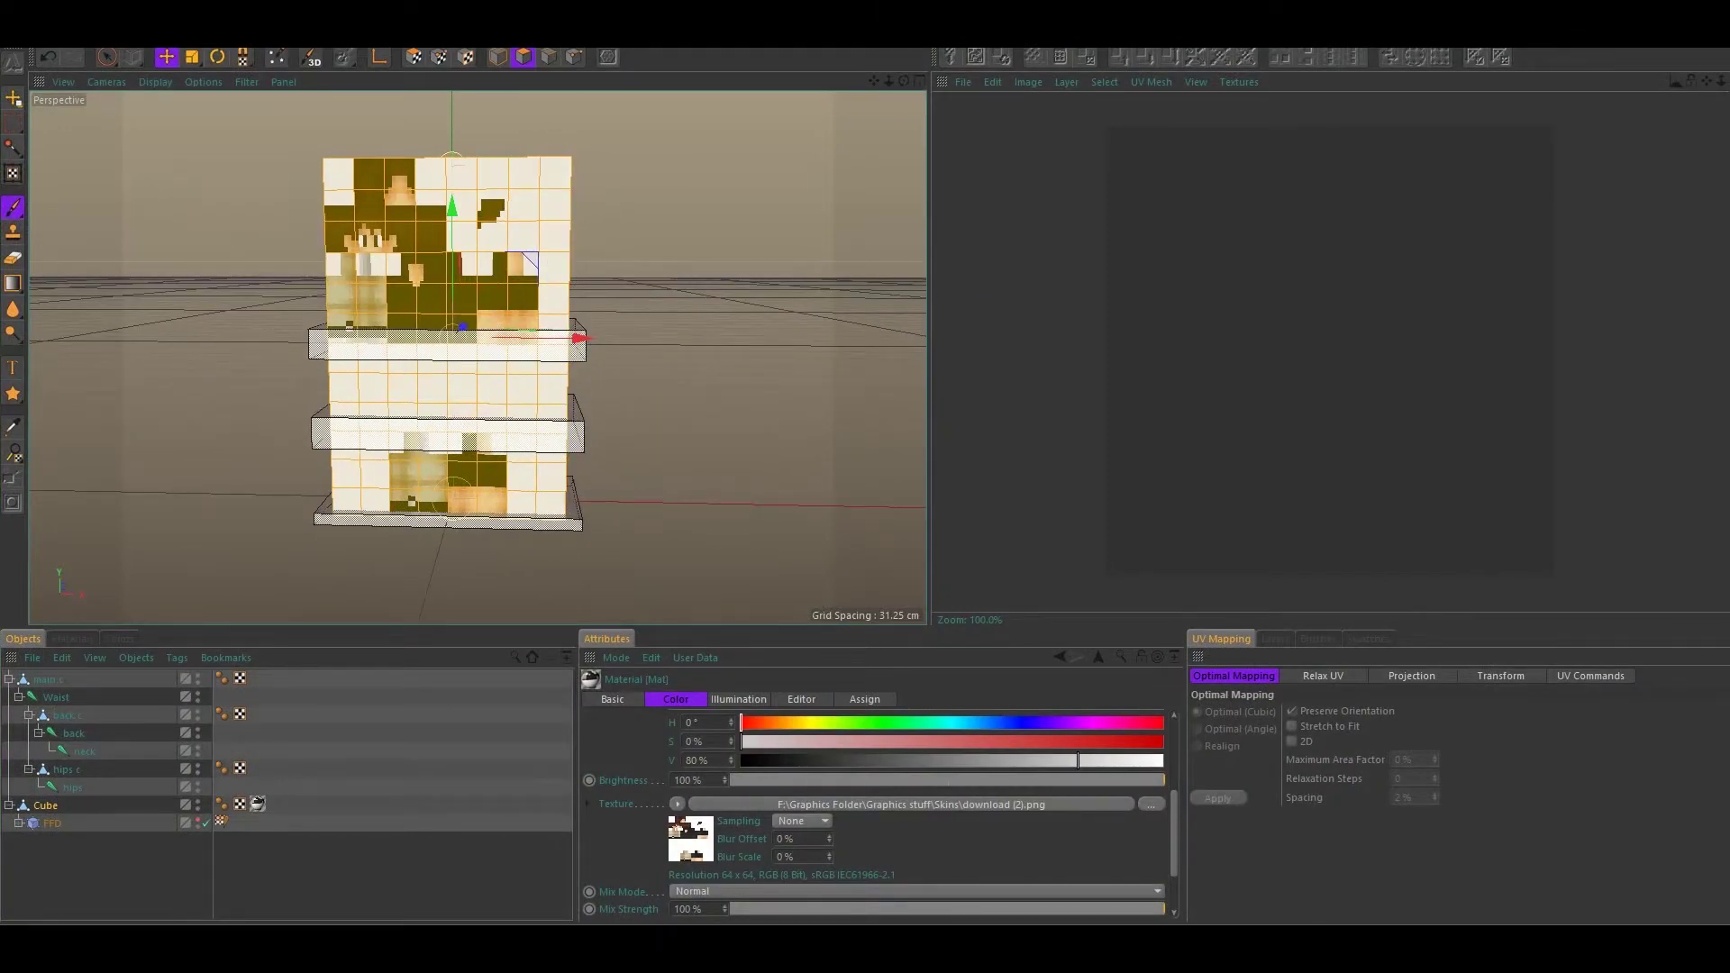
pyautogui.click(415, 56)
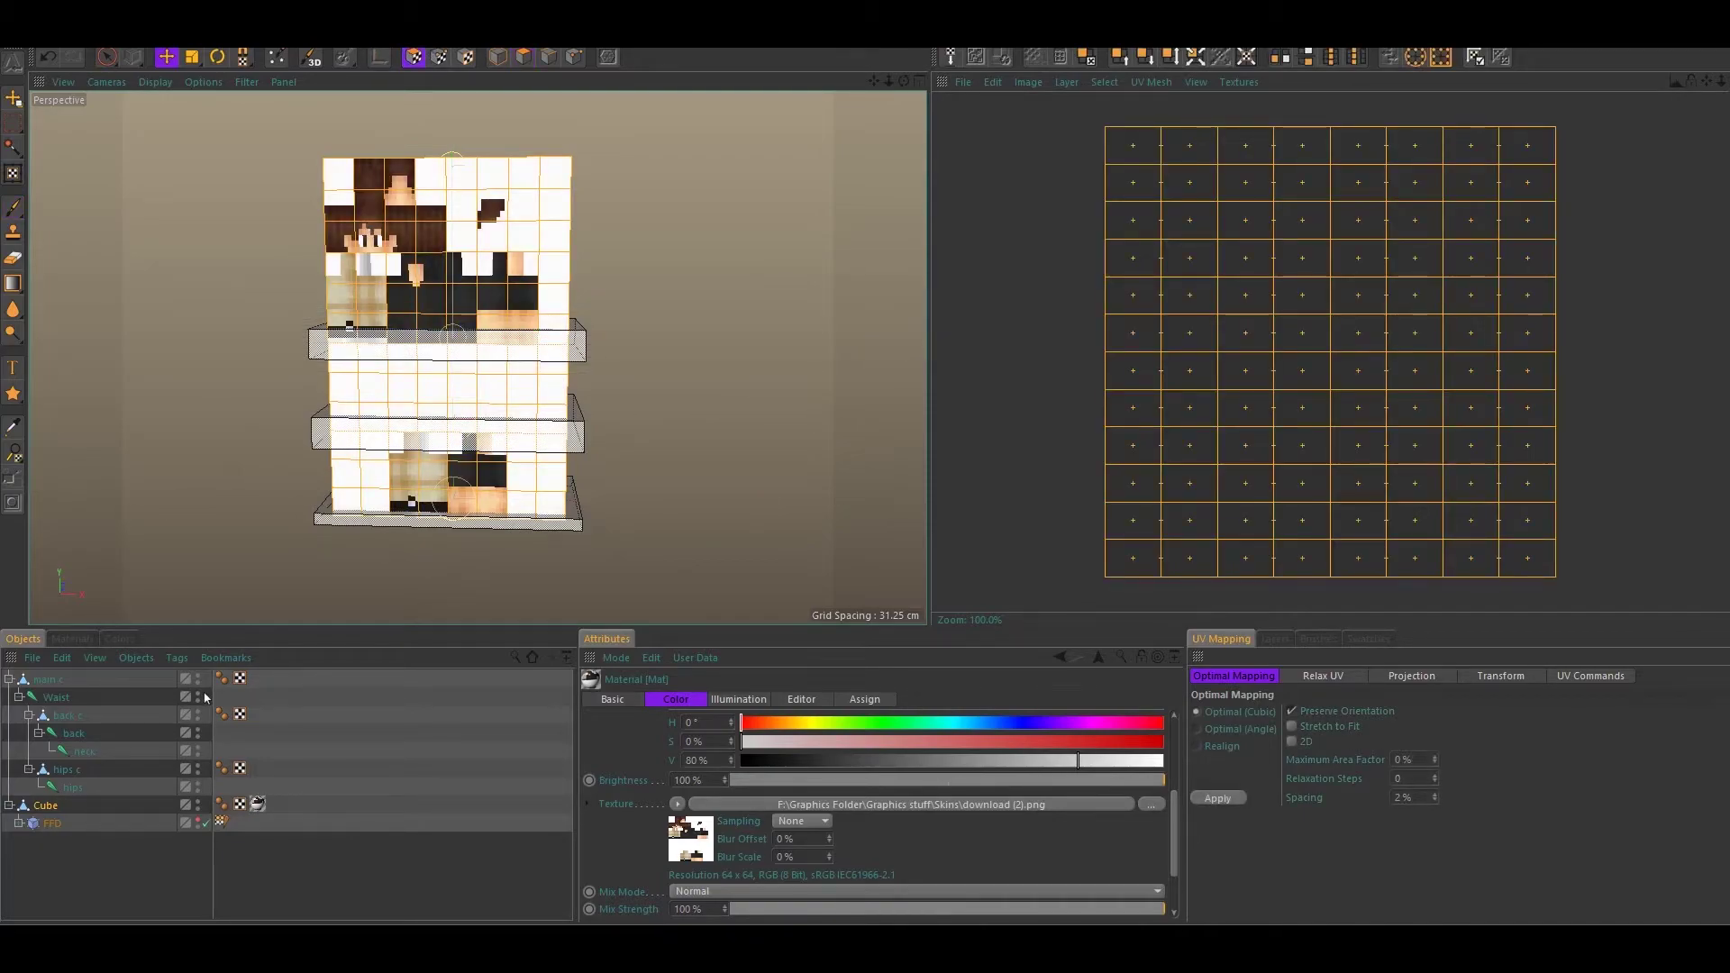
# Load the Mat material's skin texture behind the UV mesh in the texture view
pyautogui.click(72, 639)
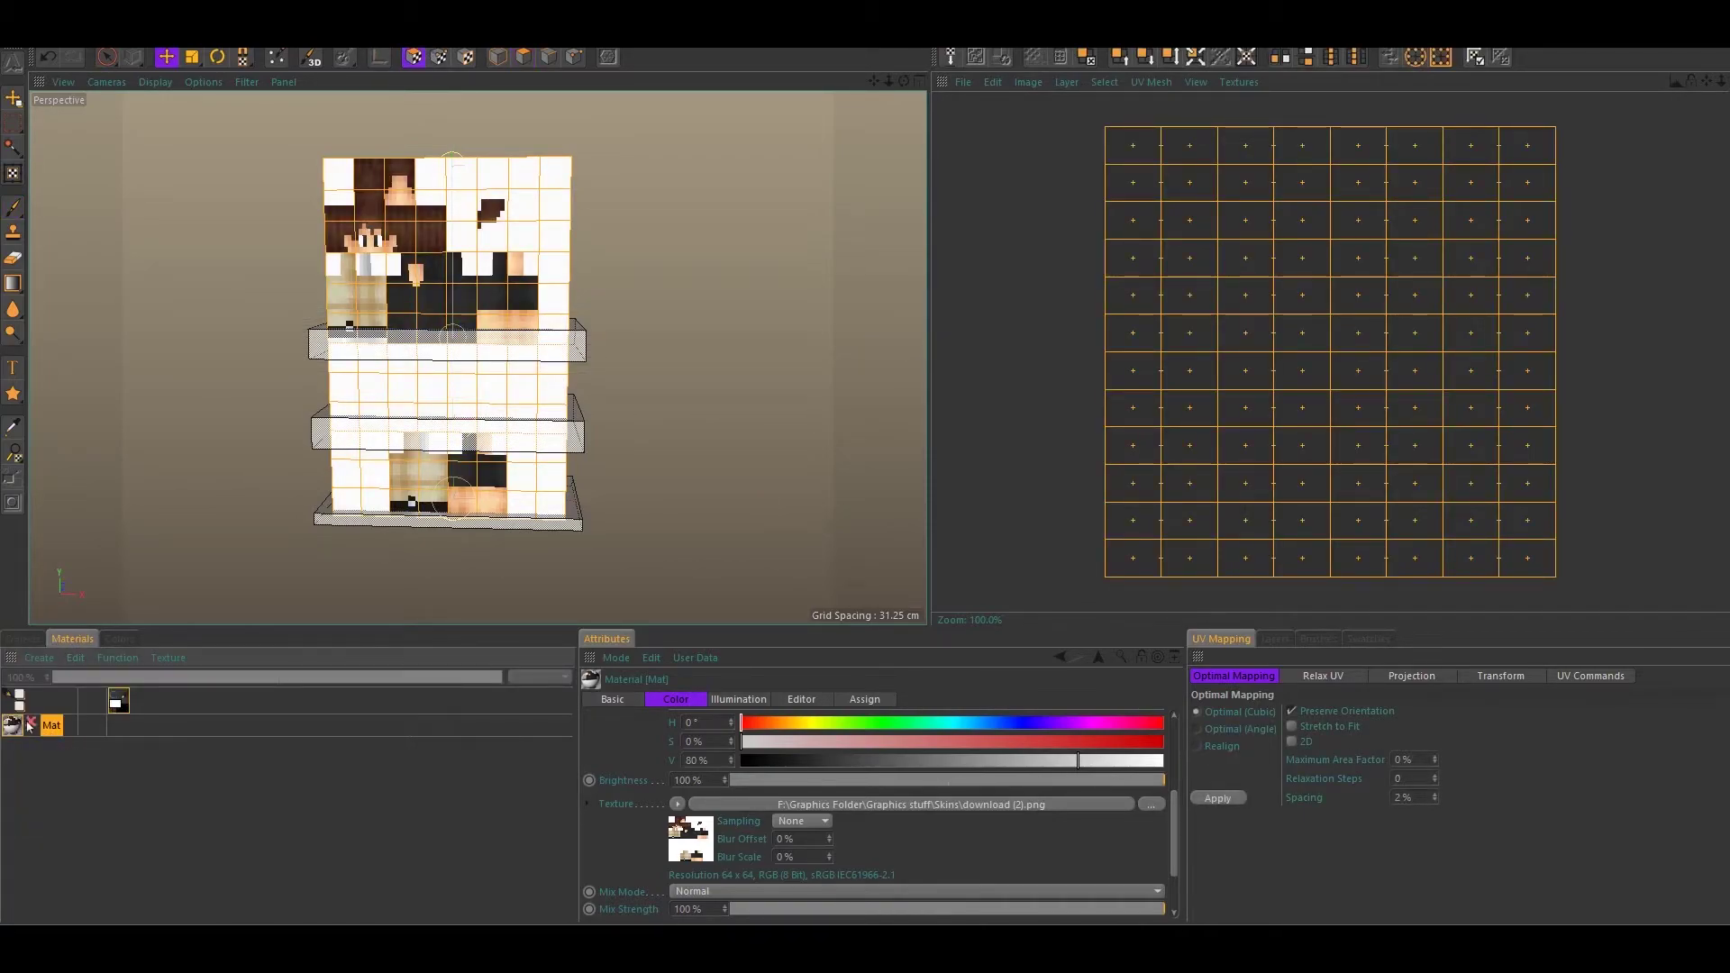
pyautogui.click(33, 724)
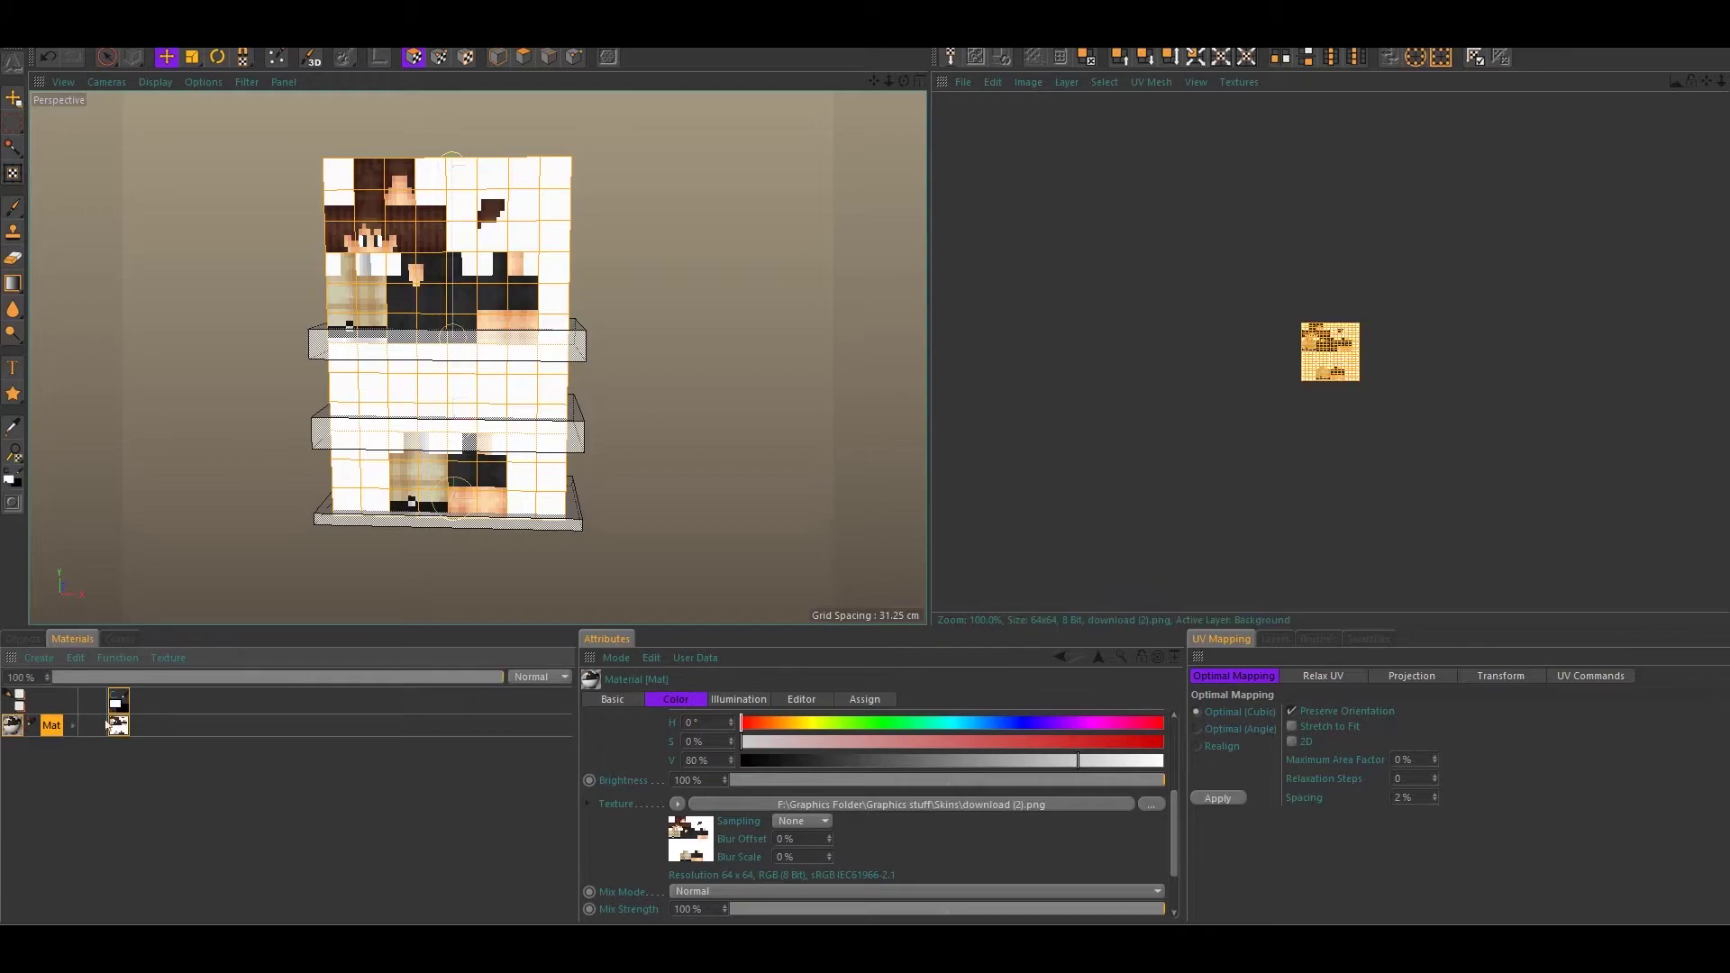
pyautogui.scroll(5, 1424, 353)
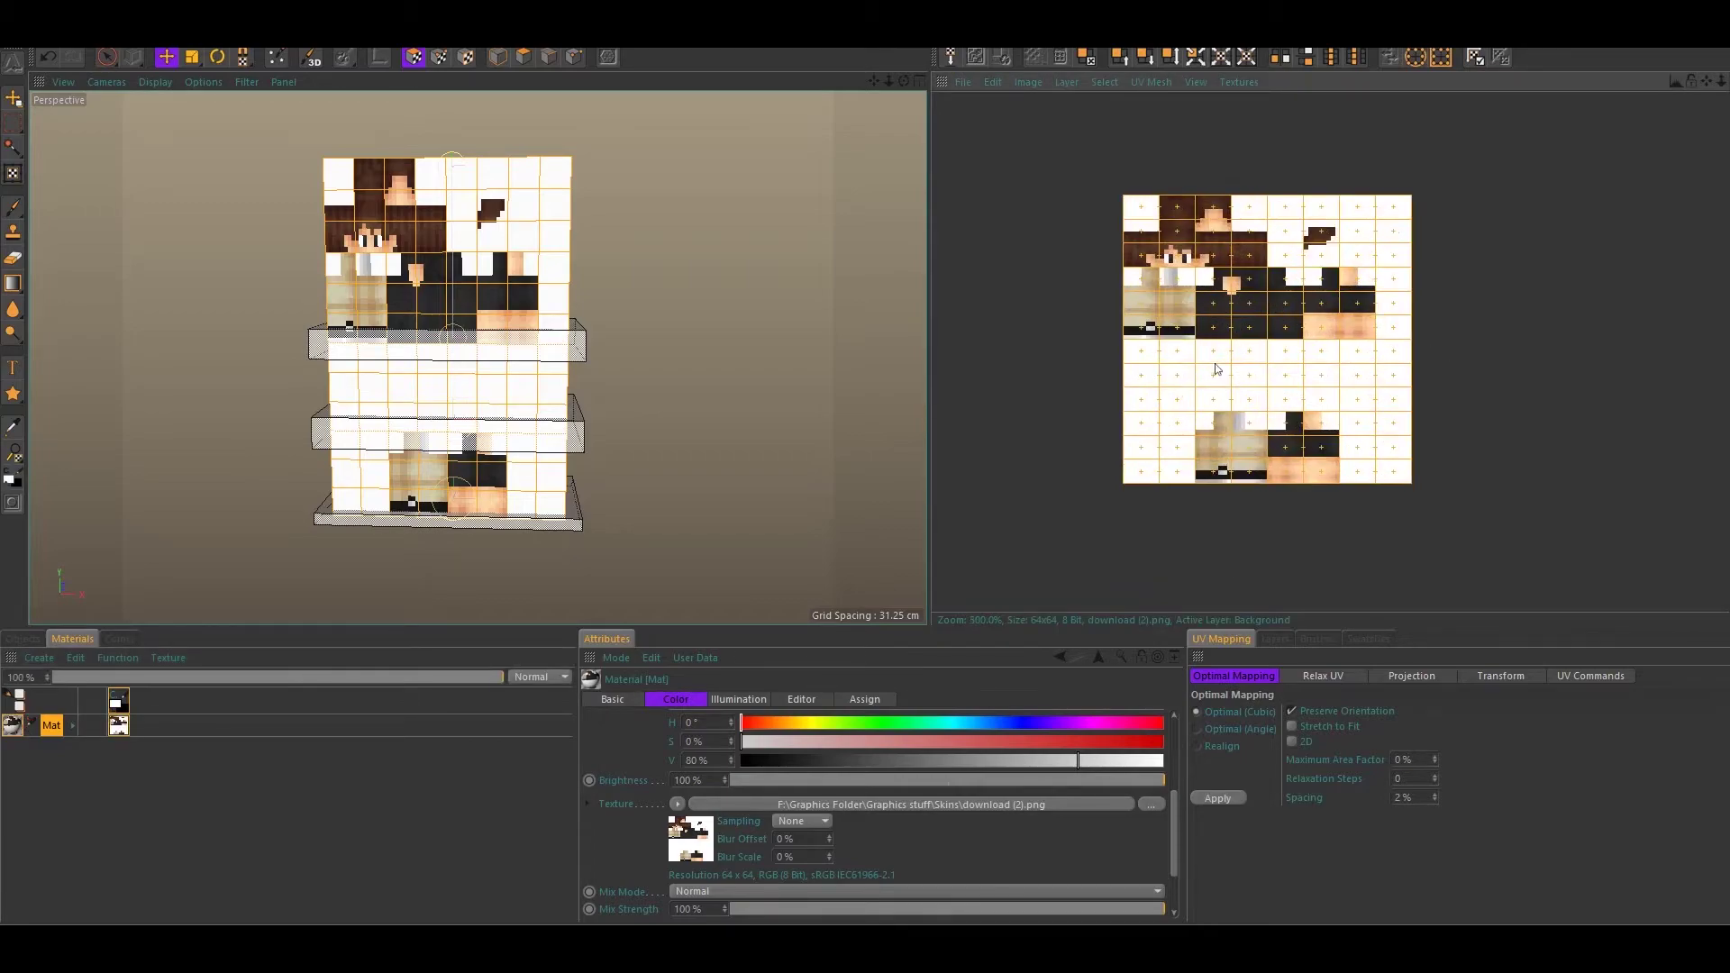
pyautogui.scroll(-2, 1200, 365)
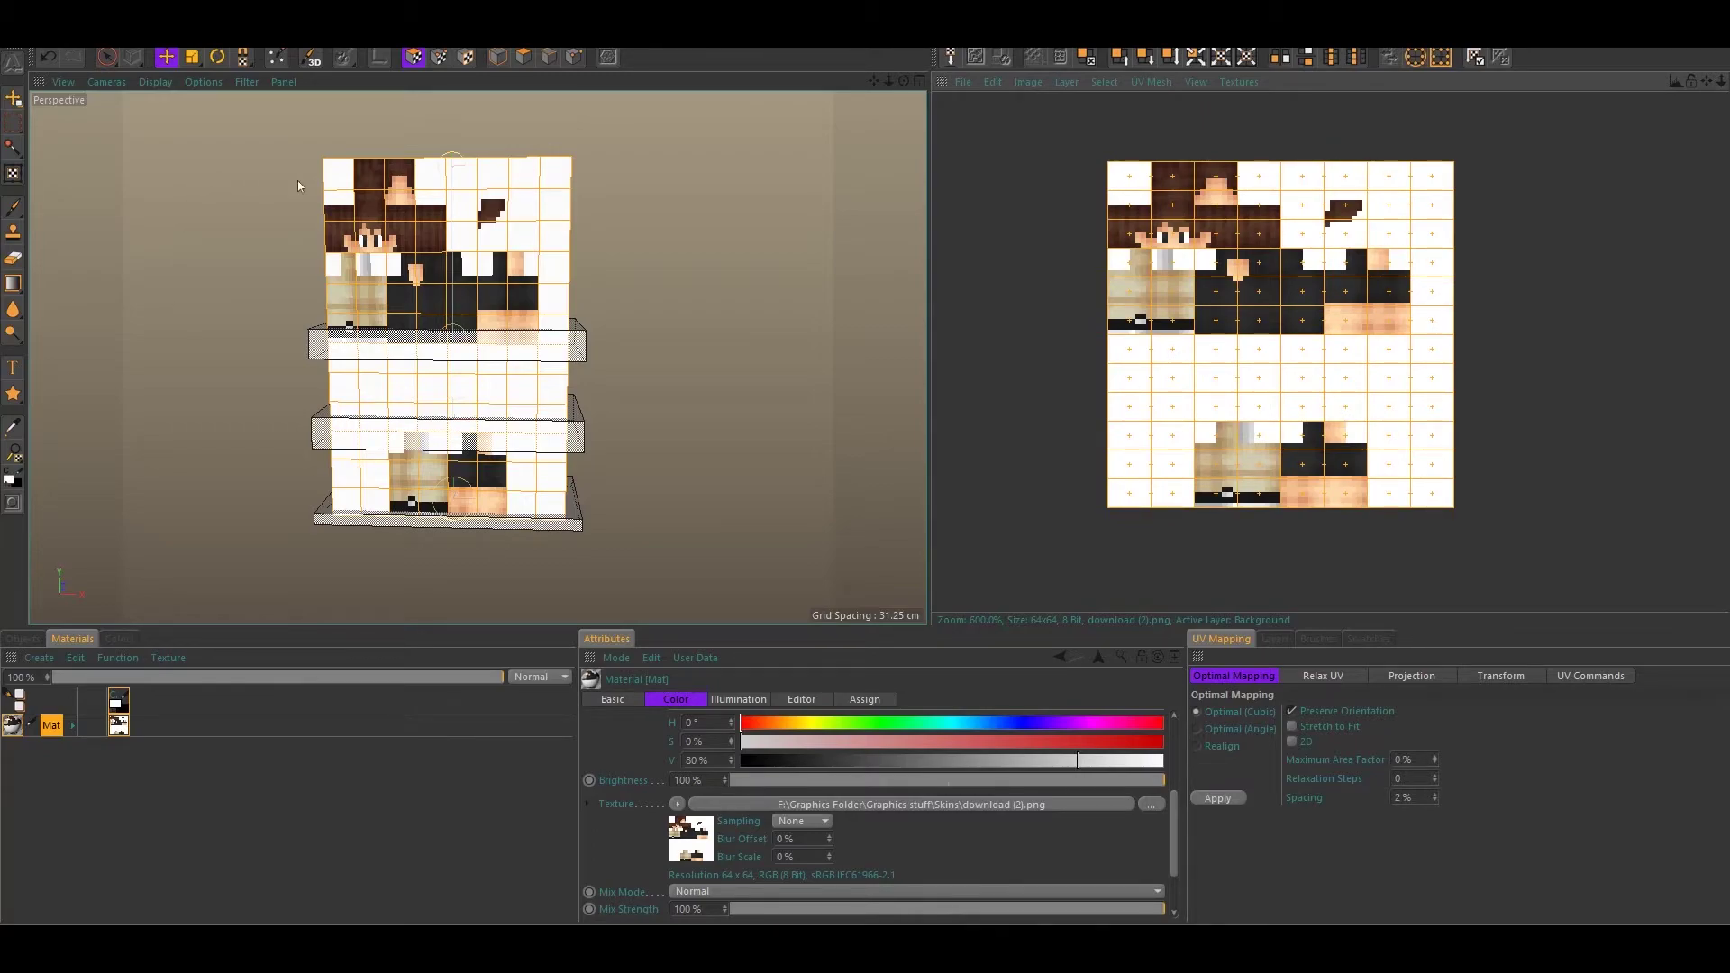
# Quantize the Non-Uniform Scale tool's move and scale to 3.125 %, and undo a trial scaling of the UVs
pyautogui.keyDown('alt'); pyautogui.moveTo(307, 179); pyautogui.dragTo(308, 184); pyautogui.keyUp('alt')
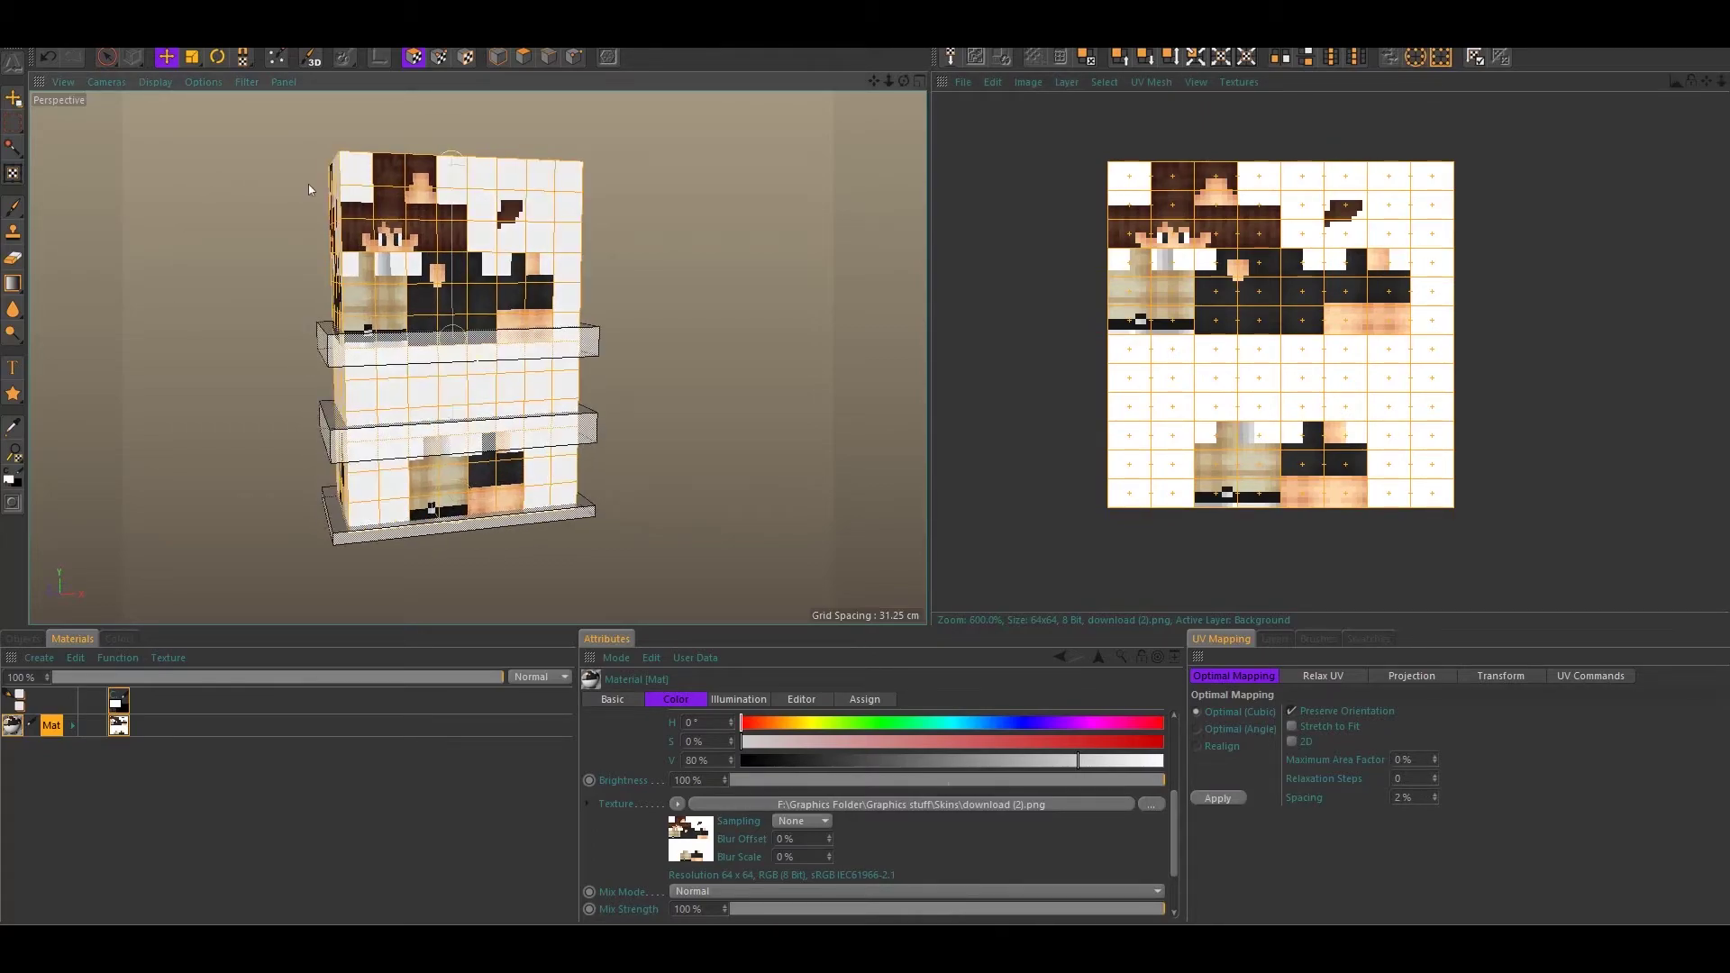
pyautogui.click(191, 59)
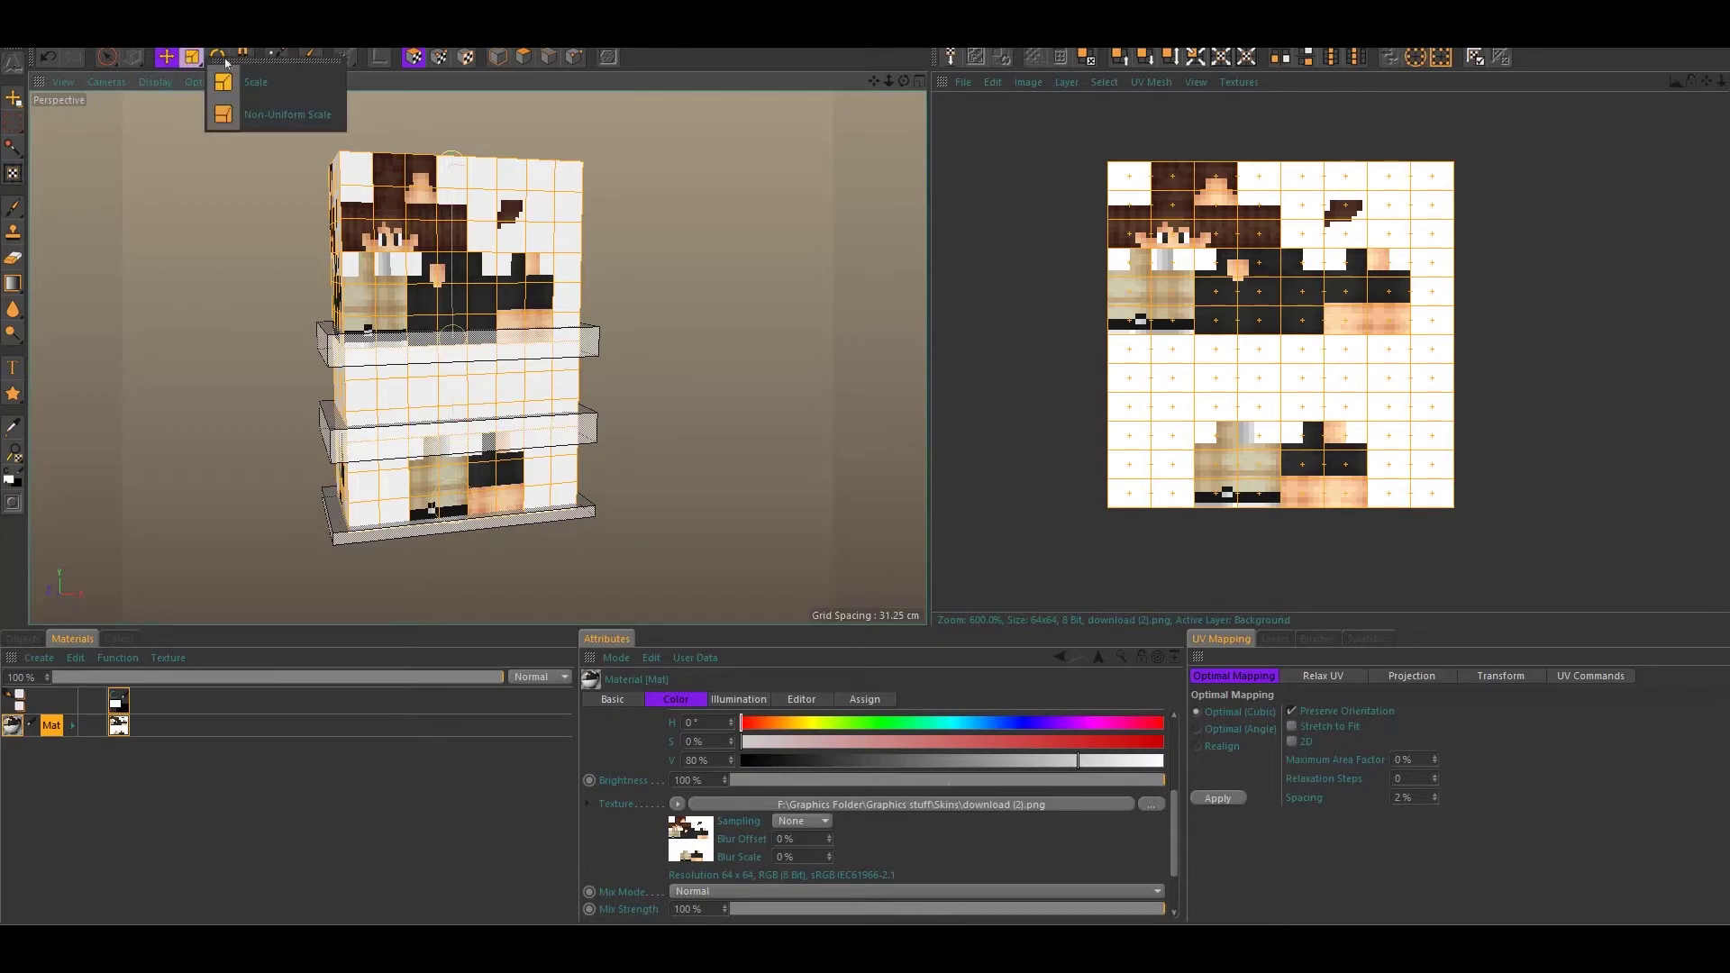
pyautogui.click(289, 113)
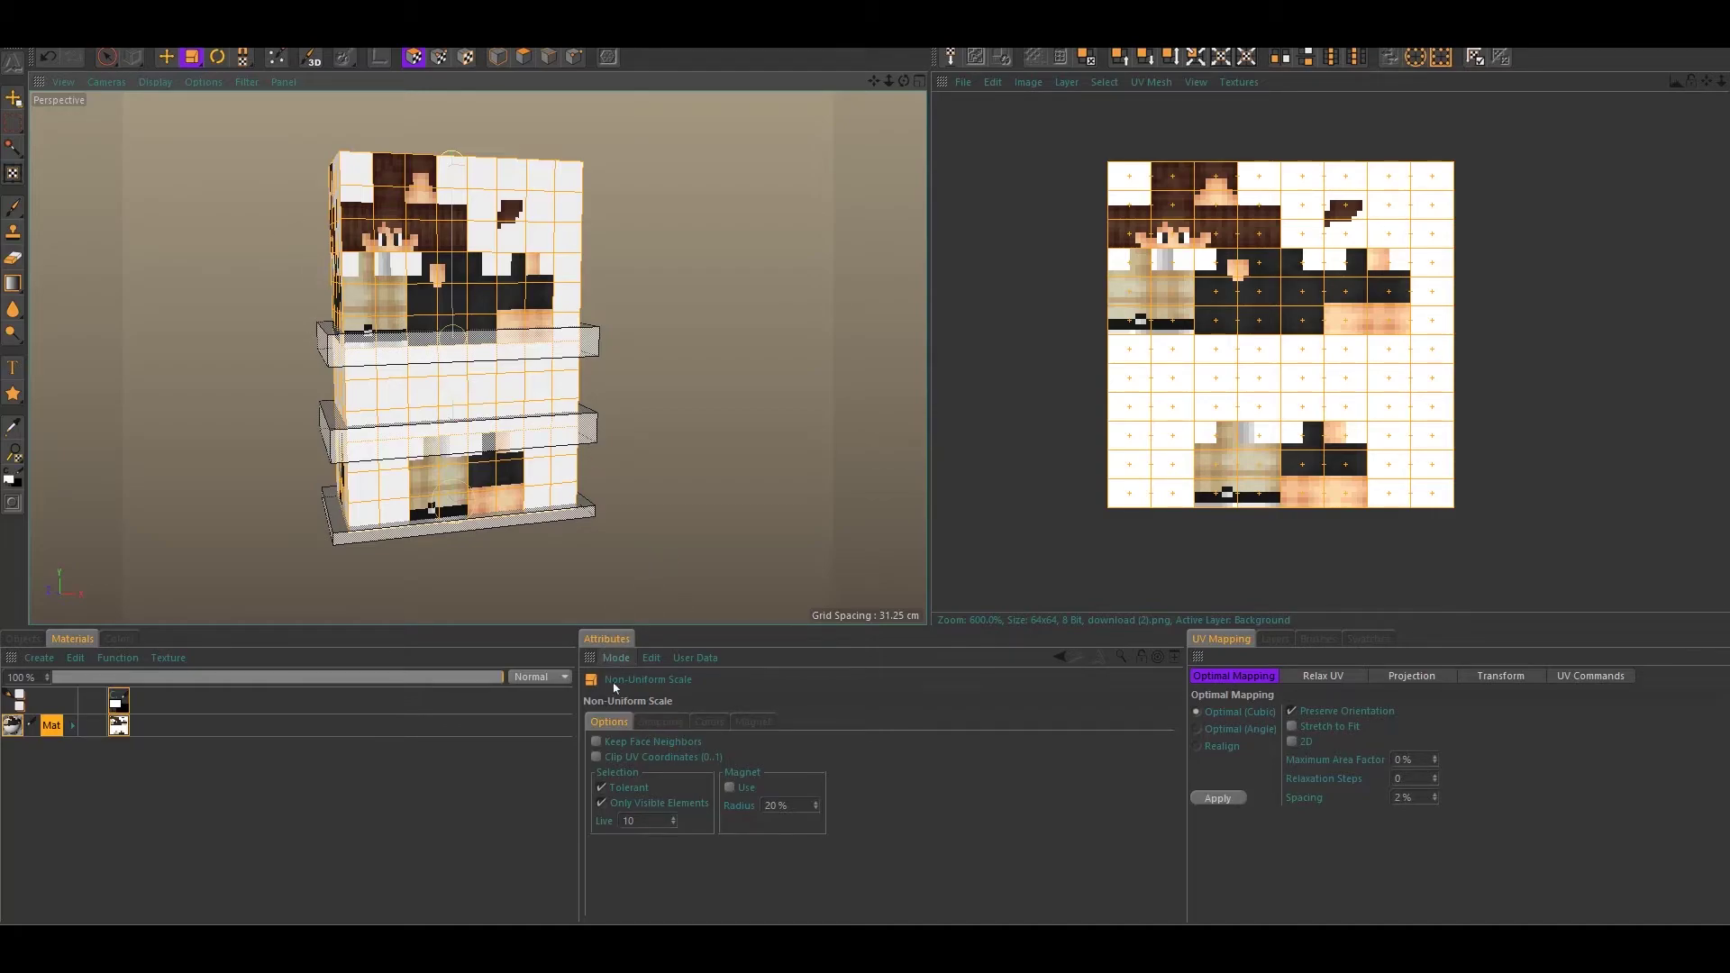
pyautogui.click(658, 722)
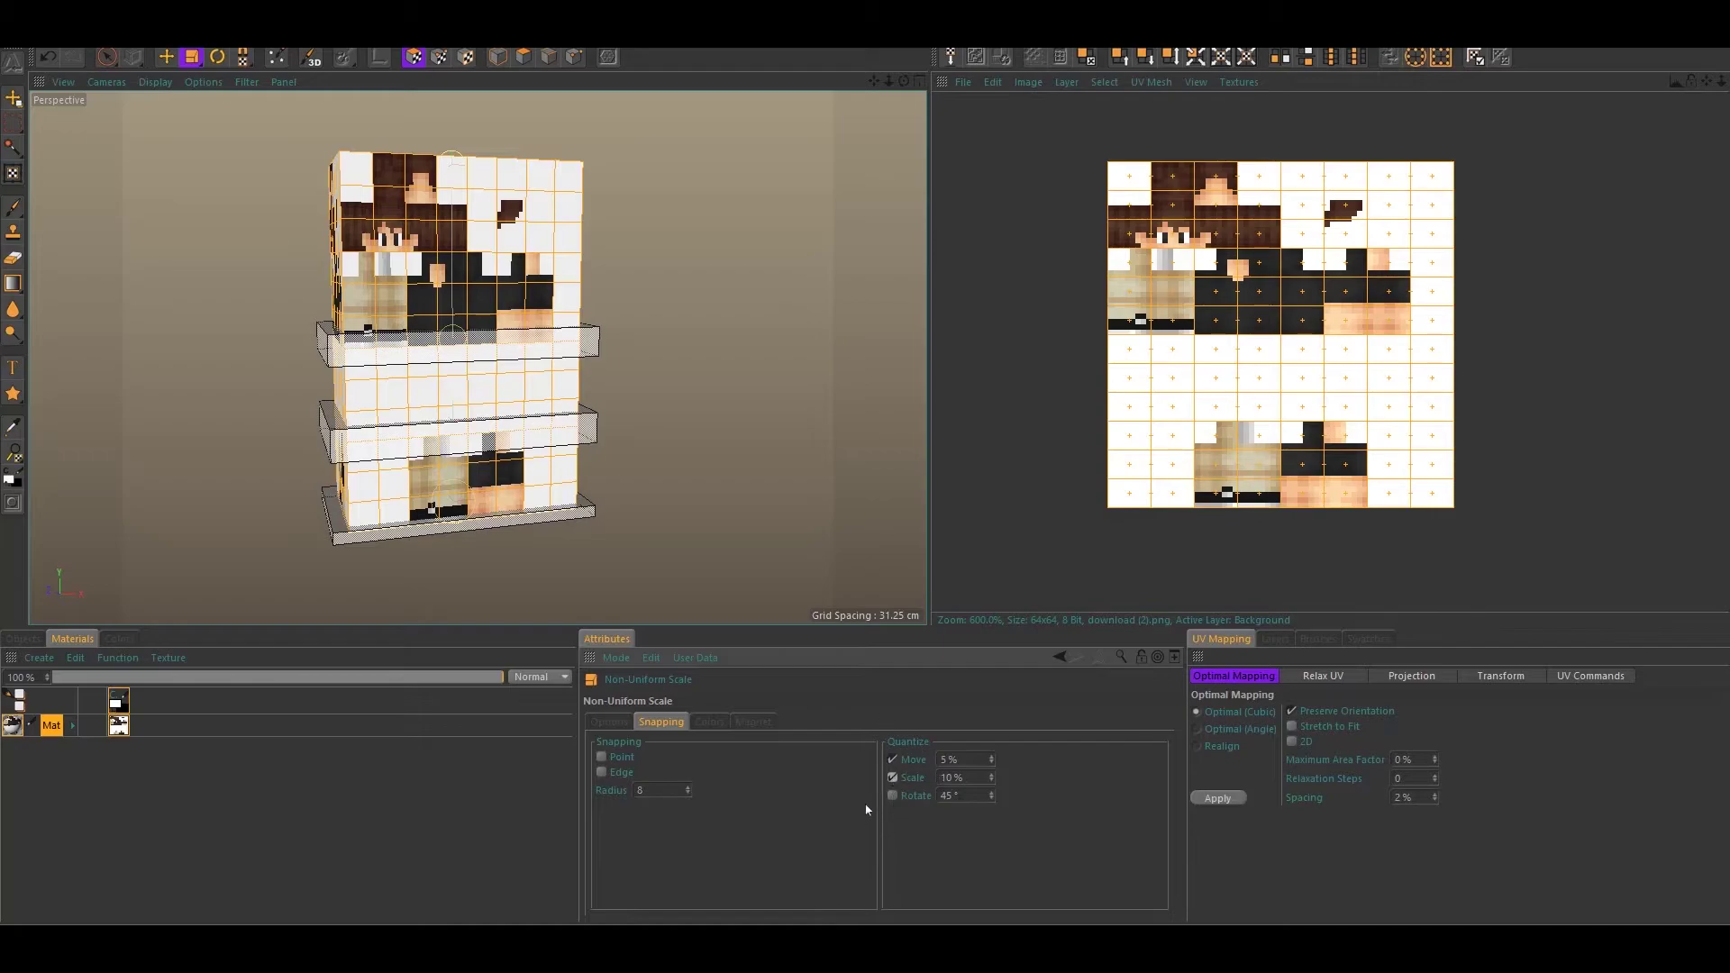
pyautogui.click(969, 758)
pyautogui.write('3.12')
pyautogui.press('Tab')
pyautogui.write('3.12')
pyautogui.moveTo(1098, 522); pyautogui.dragTo(1036, 558)
pyautogui.hotkey('ctrl', 'z')
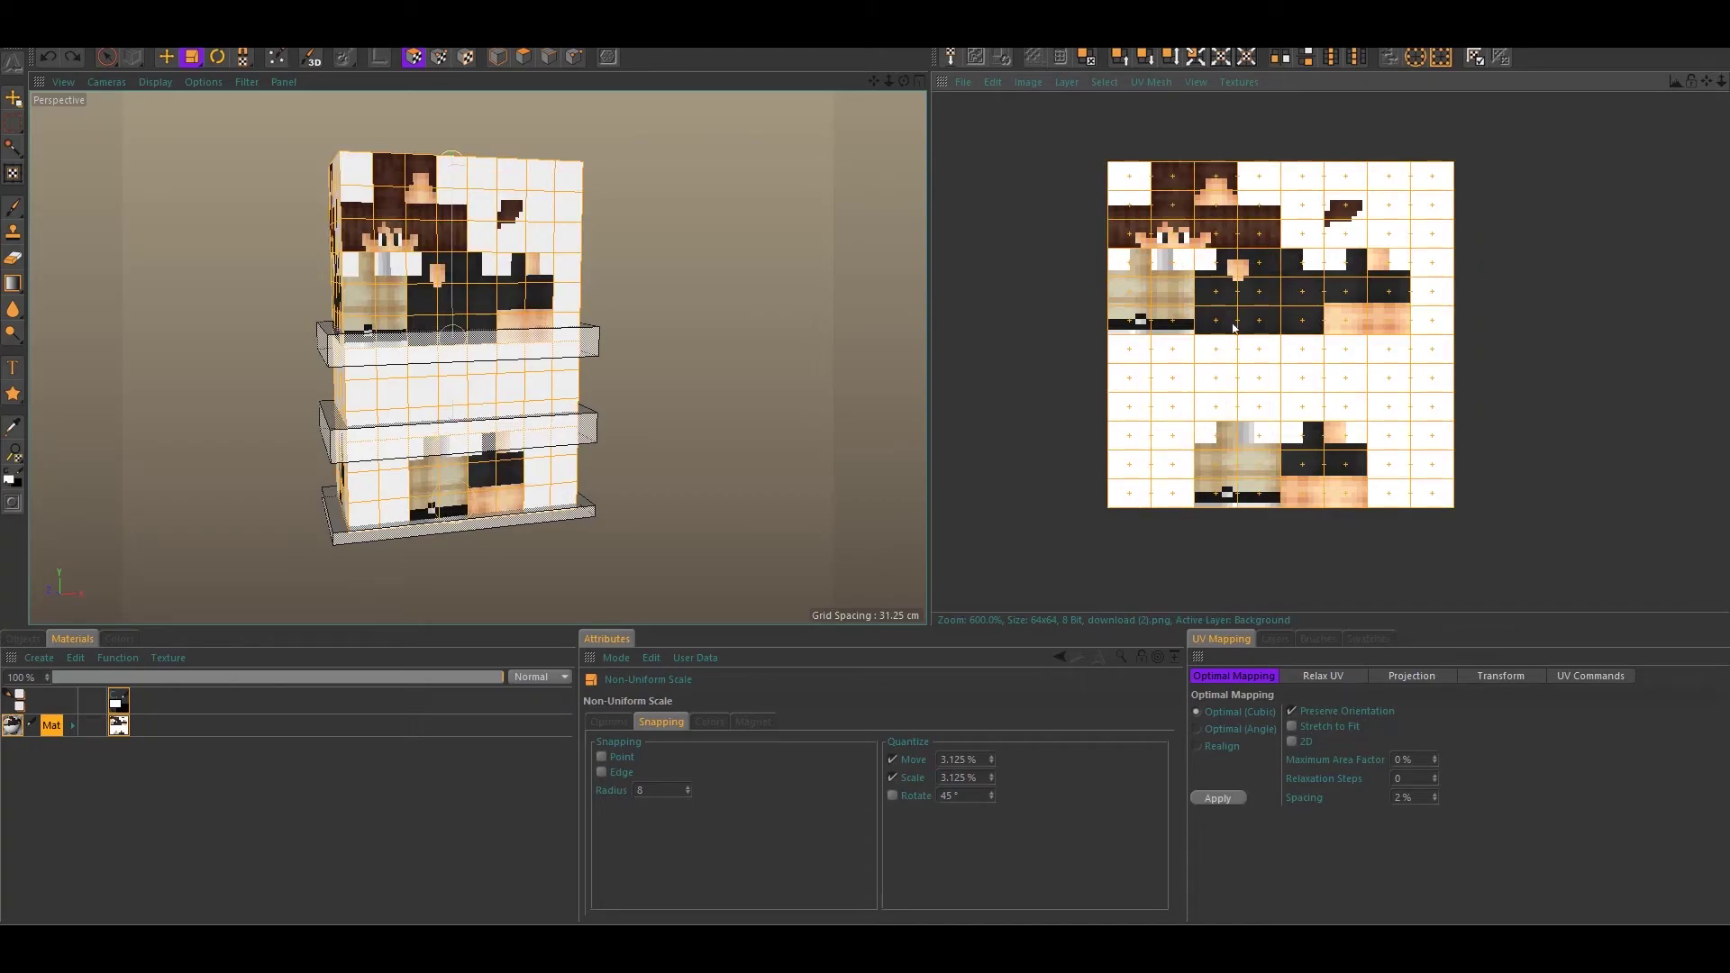
# Move all UVs so the mesh's lower-left corner meets the lower-left corner of the skin's torso front
pyautogui.scroll(4, 1280, 298)
pyautogui.press('e')
pyautogui.moveTo(1118, 406); pyautogui.dragTo(1315, 118)
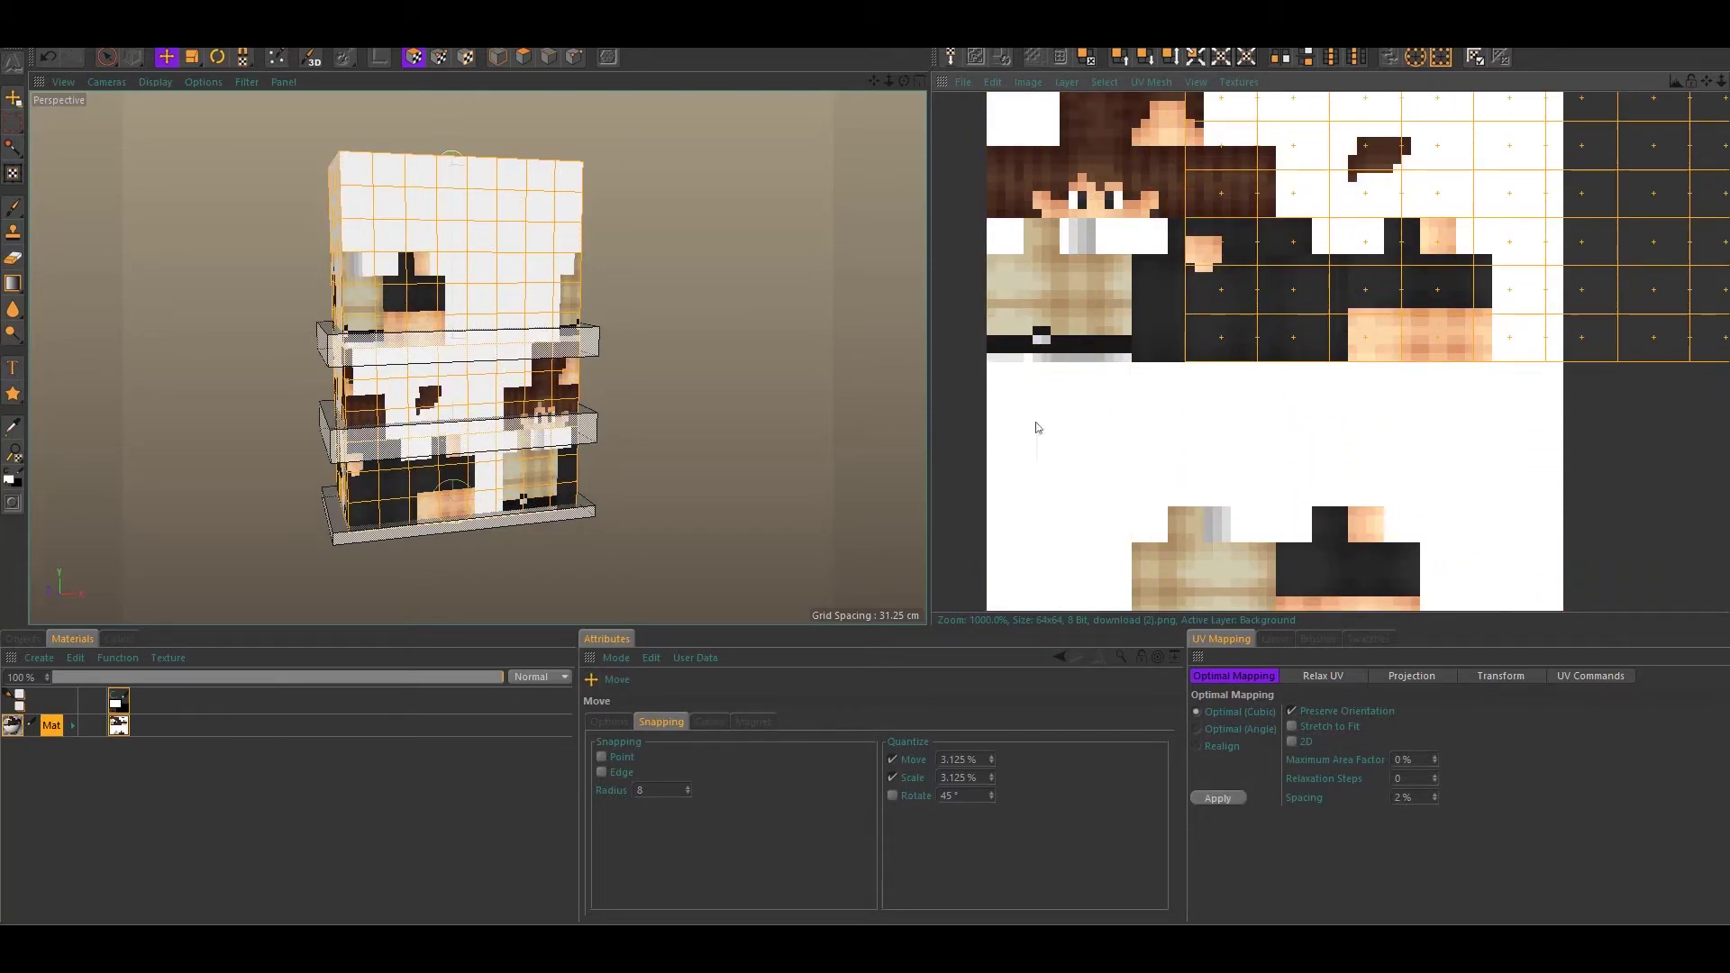
pyautogui.scroll(6, 1166, 348)
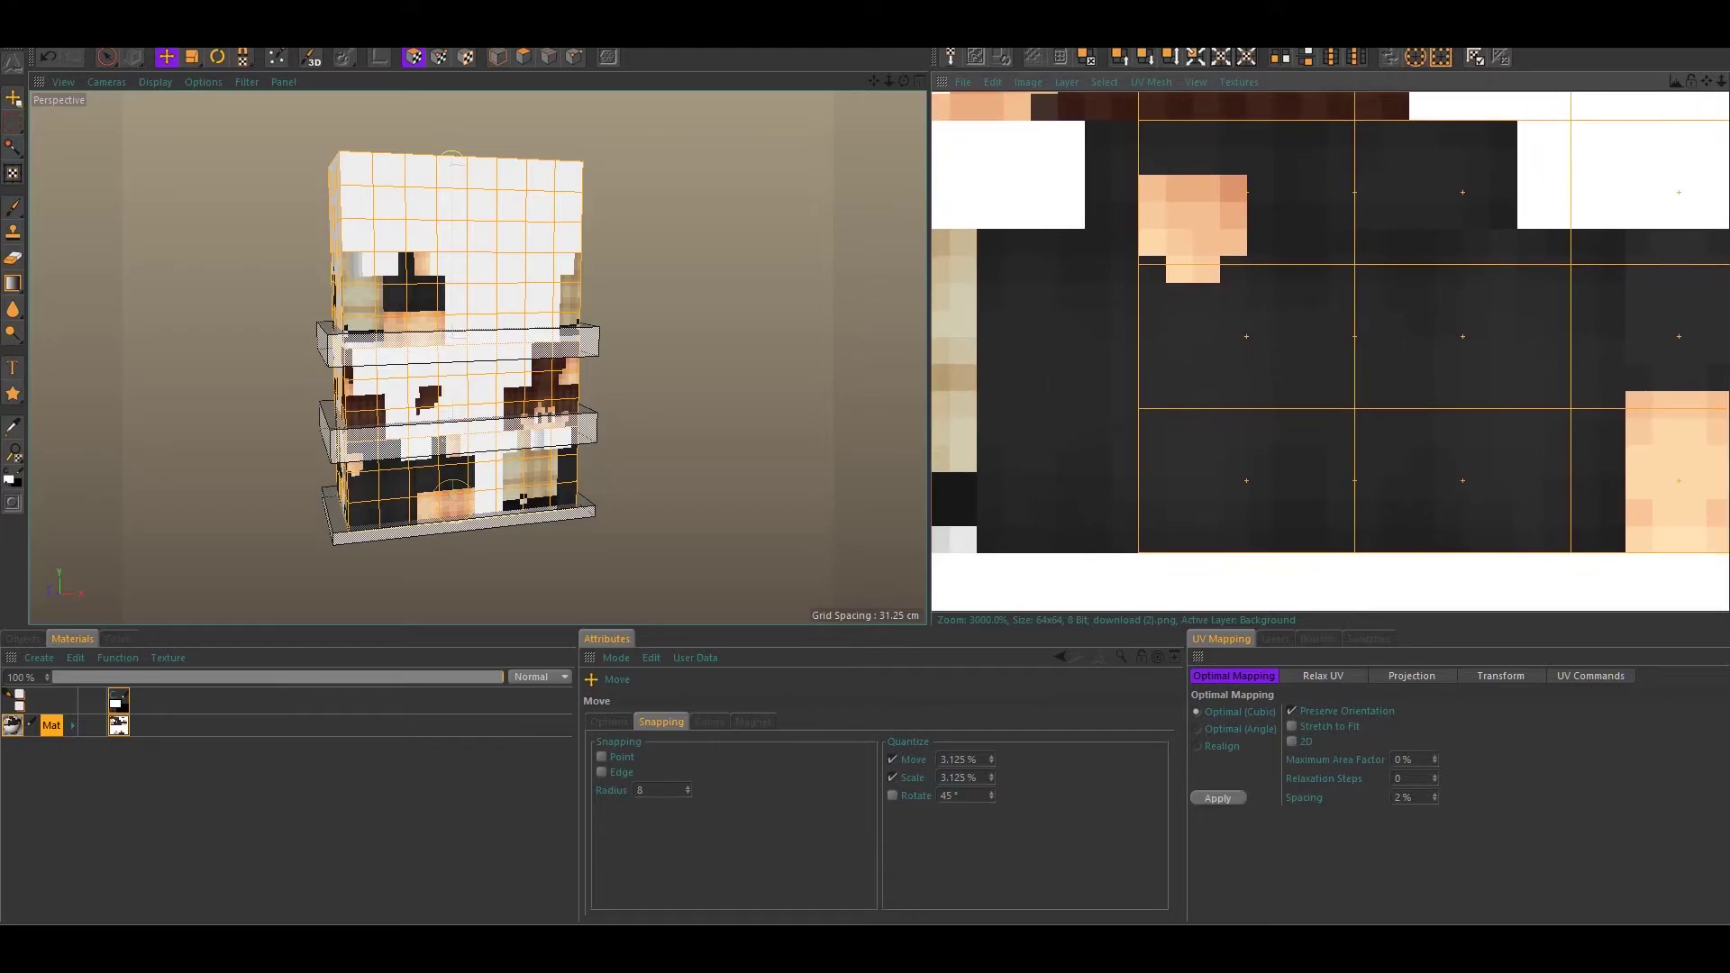
pyautogui.moveTo(1166, 348); pyautogui.dragTo(1112, 347)
# Scale the UV mesh non-uniformly until it exactly covers the skin's black torso front
pyautogui.scroll(-6, 1137, 291)
pyautogui.scroll(6, 1138, 291)
pyautogui.press('t')
pyautogui.moveTo(1101, 533); pyautogui.dragTo(1102, 537)
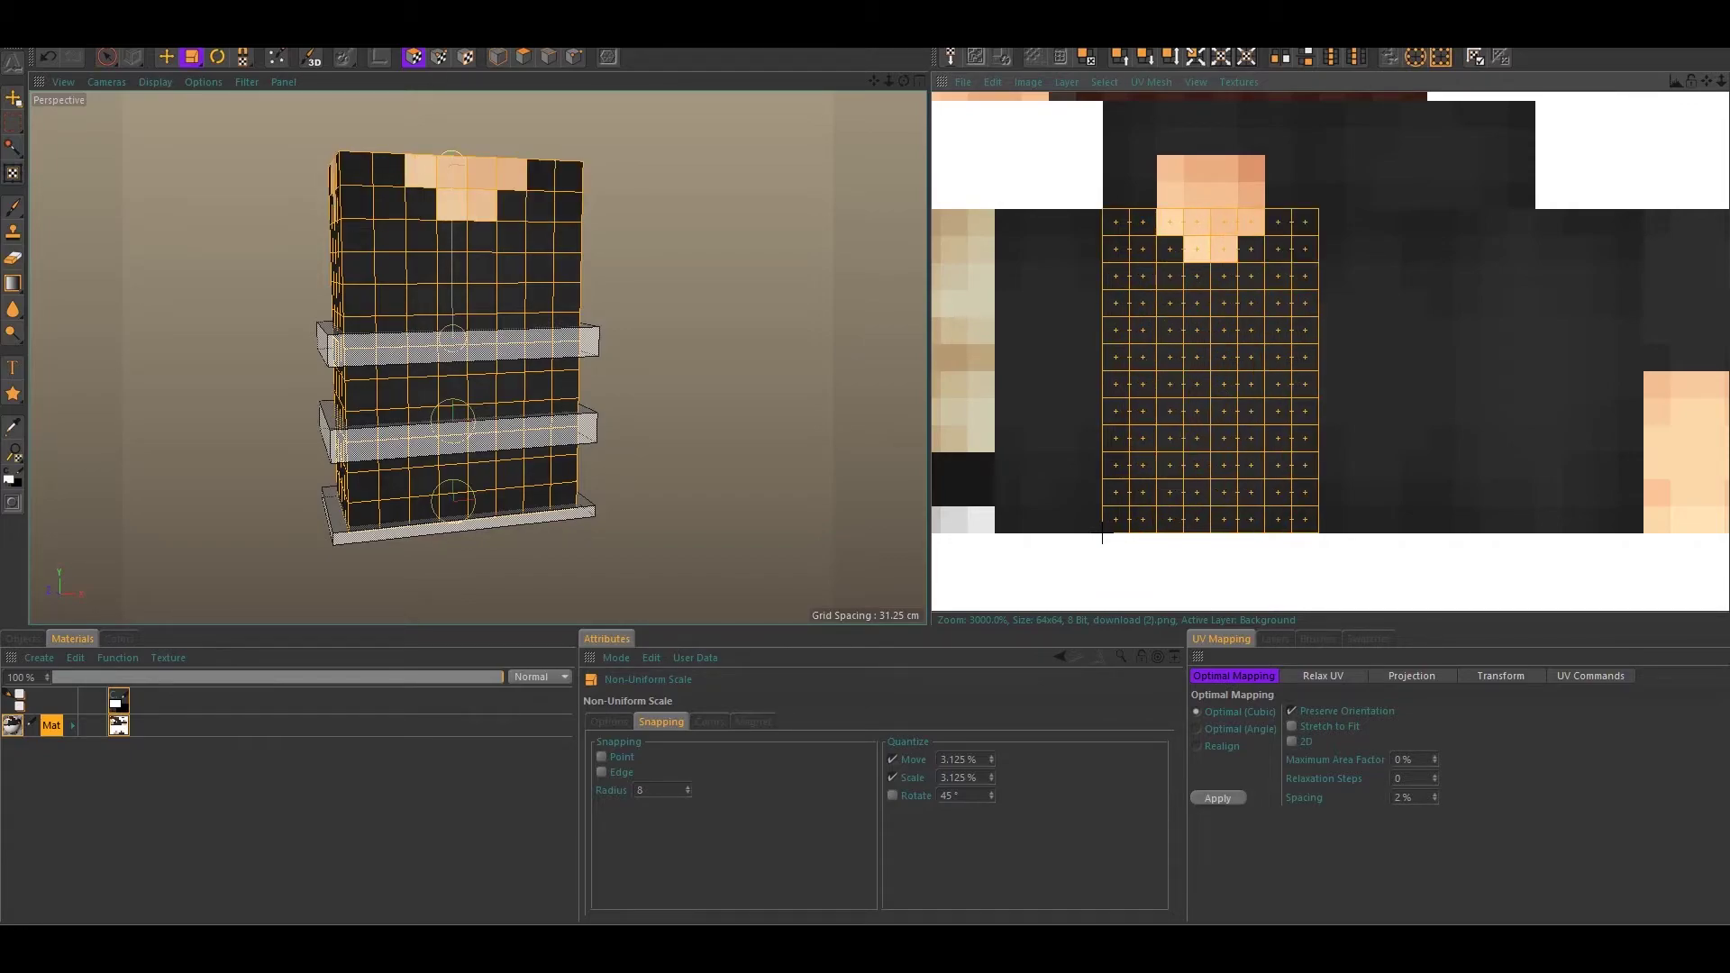
# Remove the torso's front polygons from the current selection with Live Selection
pyautogui.moveTo(391, 244)
pyautogui.keyDown('alt'); pyautogui.mouseDown()
pyautogui.moveTo(734, 213)
pyautogui.moveTo(403, 216)
pyautogui.mouseUp(); pyautogui.keyUp('alt')
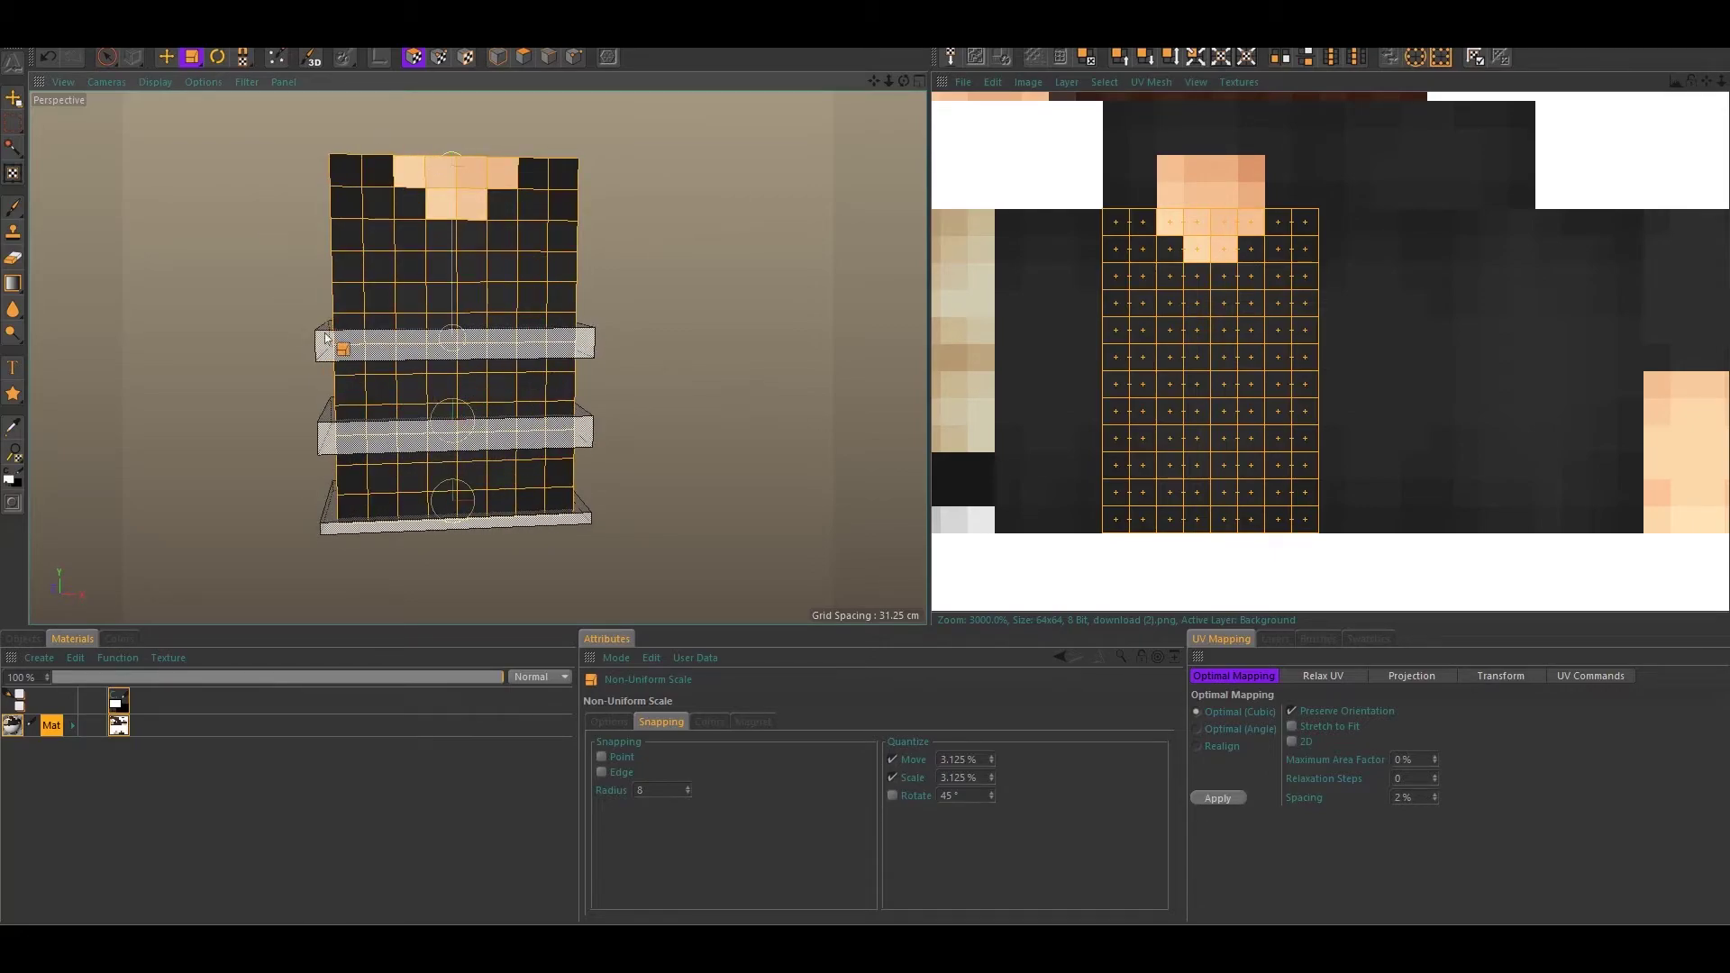
pyautogui.press('space')
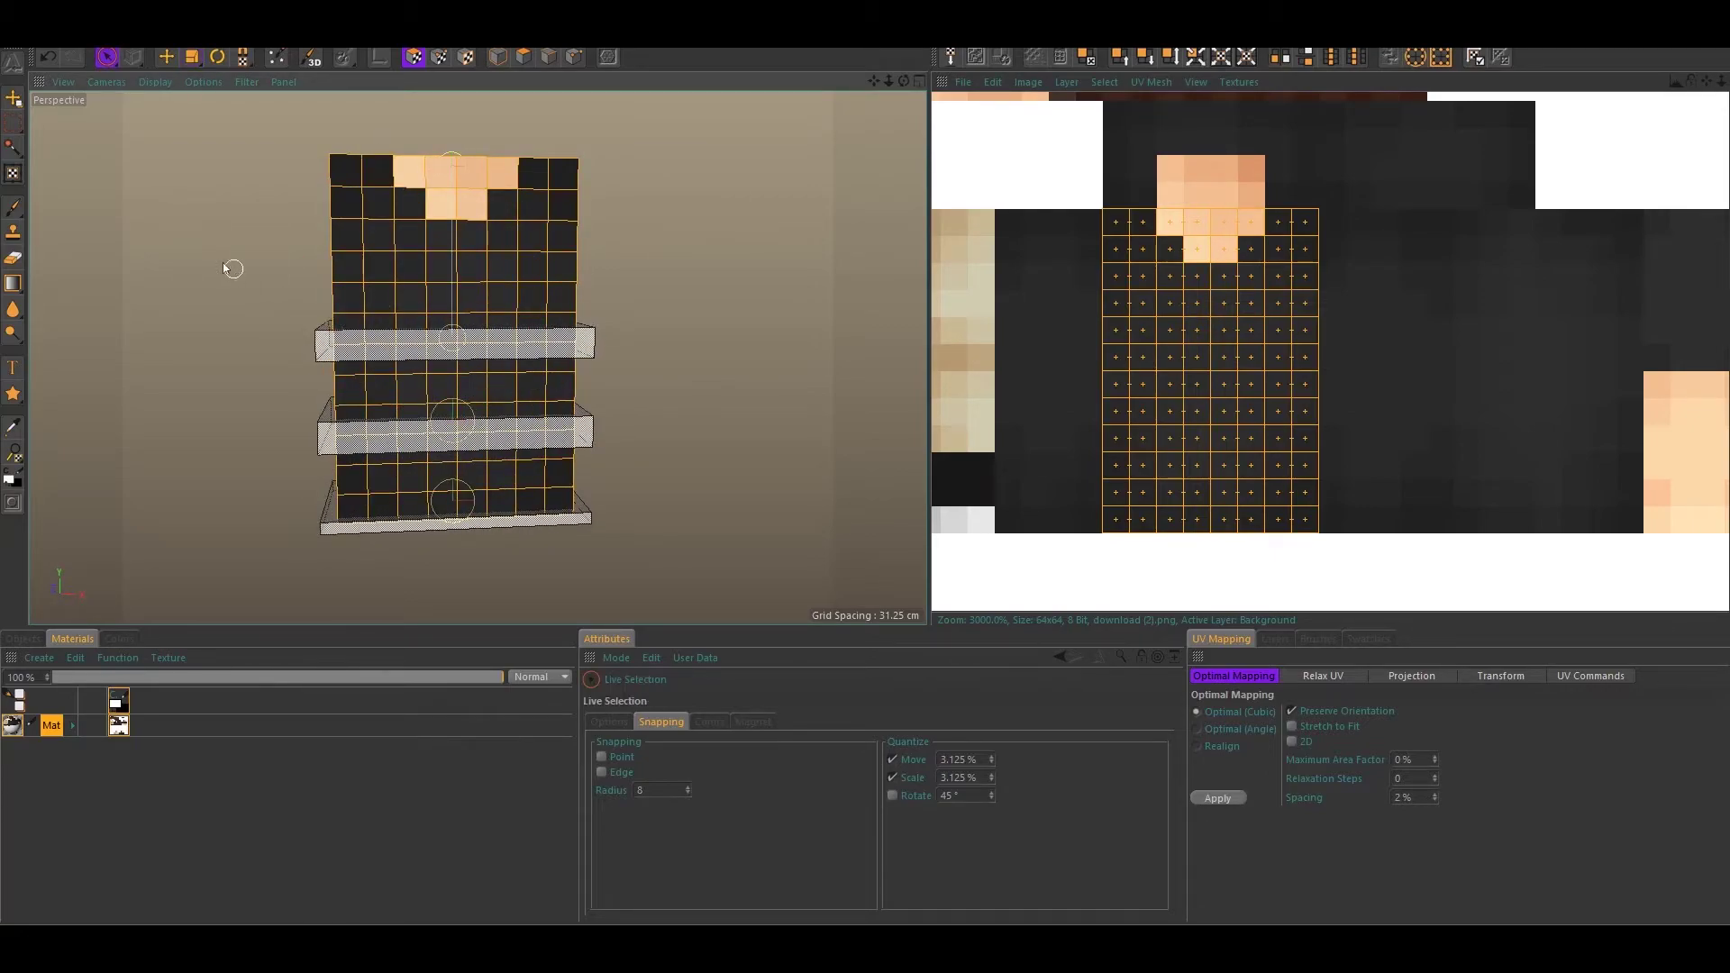
pyautogui.click(608, 721)
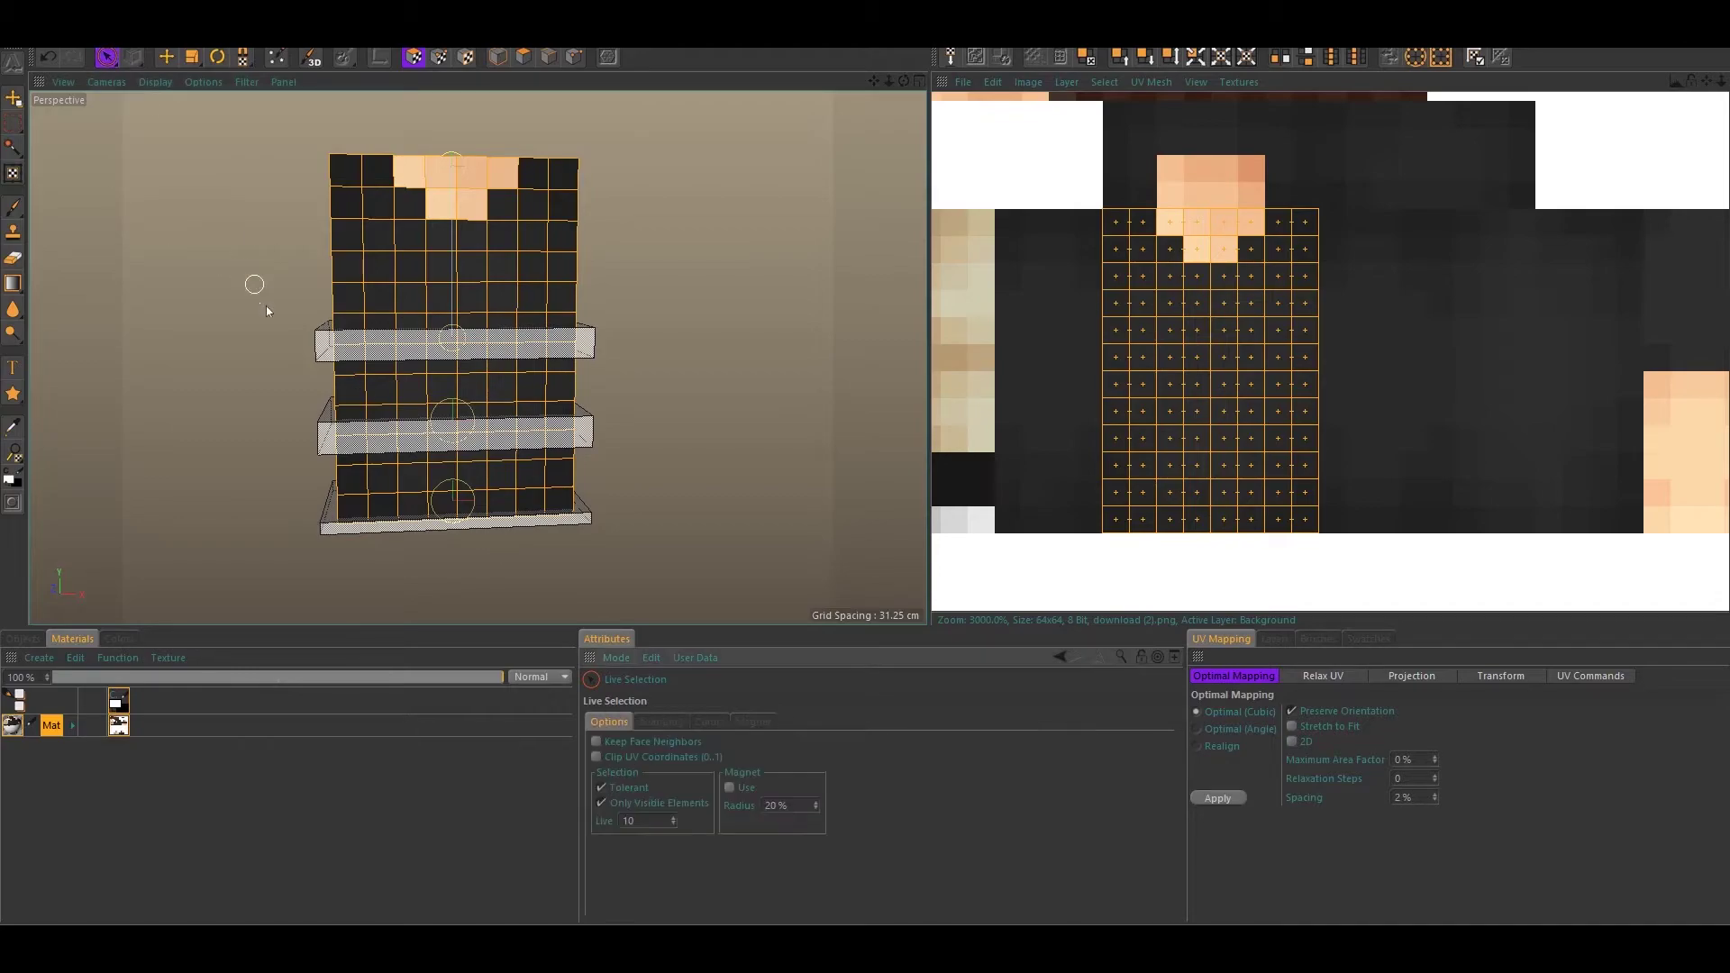
pyautogui.keyDown('alt'); pyautogui.moveTo(232, 347); pyautogui.dragTo(269, 314); pyautogui.keyUp('alt')
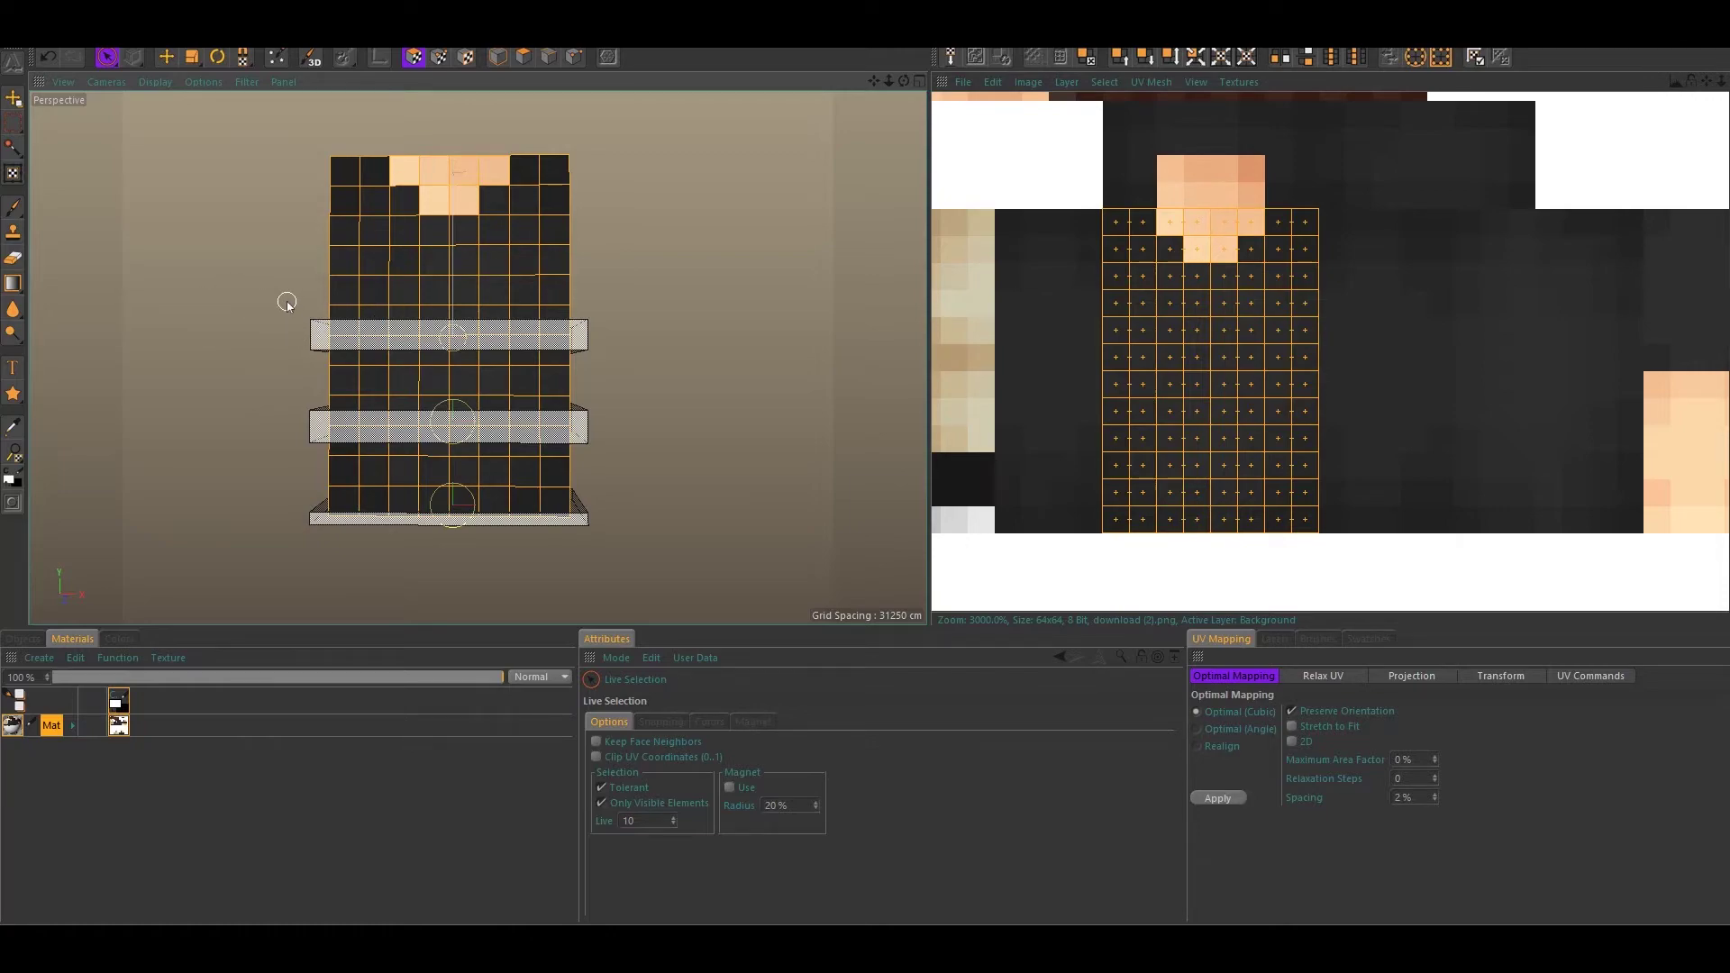
pyautogui.moveTo(350, 183)
pyautogui.keyDown('ctrl'); pyautogui.mouseDown()
pyautogui.moveTo(409, 213)
pyautogui.moveTo(421, 247)
pyautogui.moveTo(346, 289)
pyautogui.moveTo(507, 303)
pyautogui.moveTo(267, 378)
pyautogui.moveTo(550, 356)
pyautogui.moveTo(401, 366)
pyautogui.moveTo(518, 460)
pyautogui.moveTo(472, 511)
pyautogui.mouseUp(); pyautogui.keyUp('ctrl')
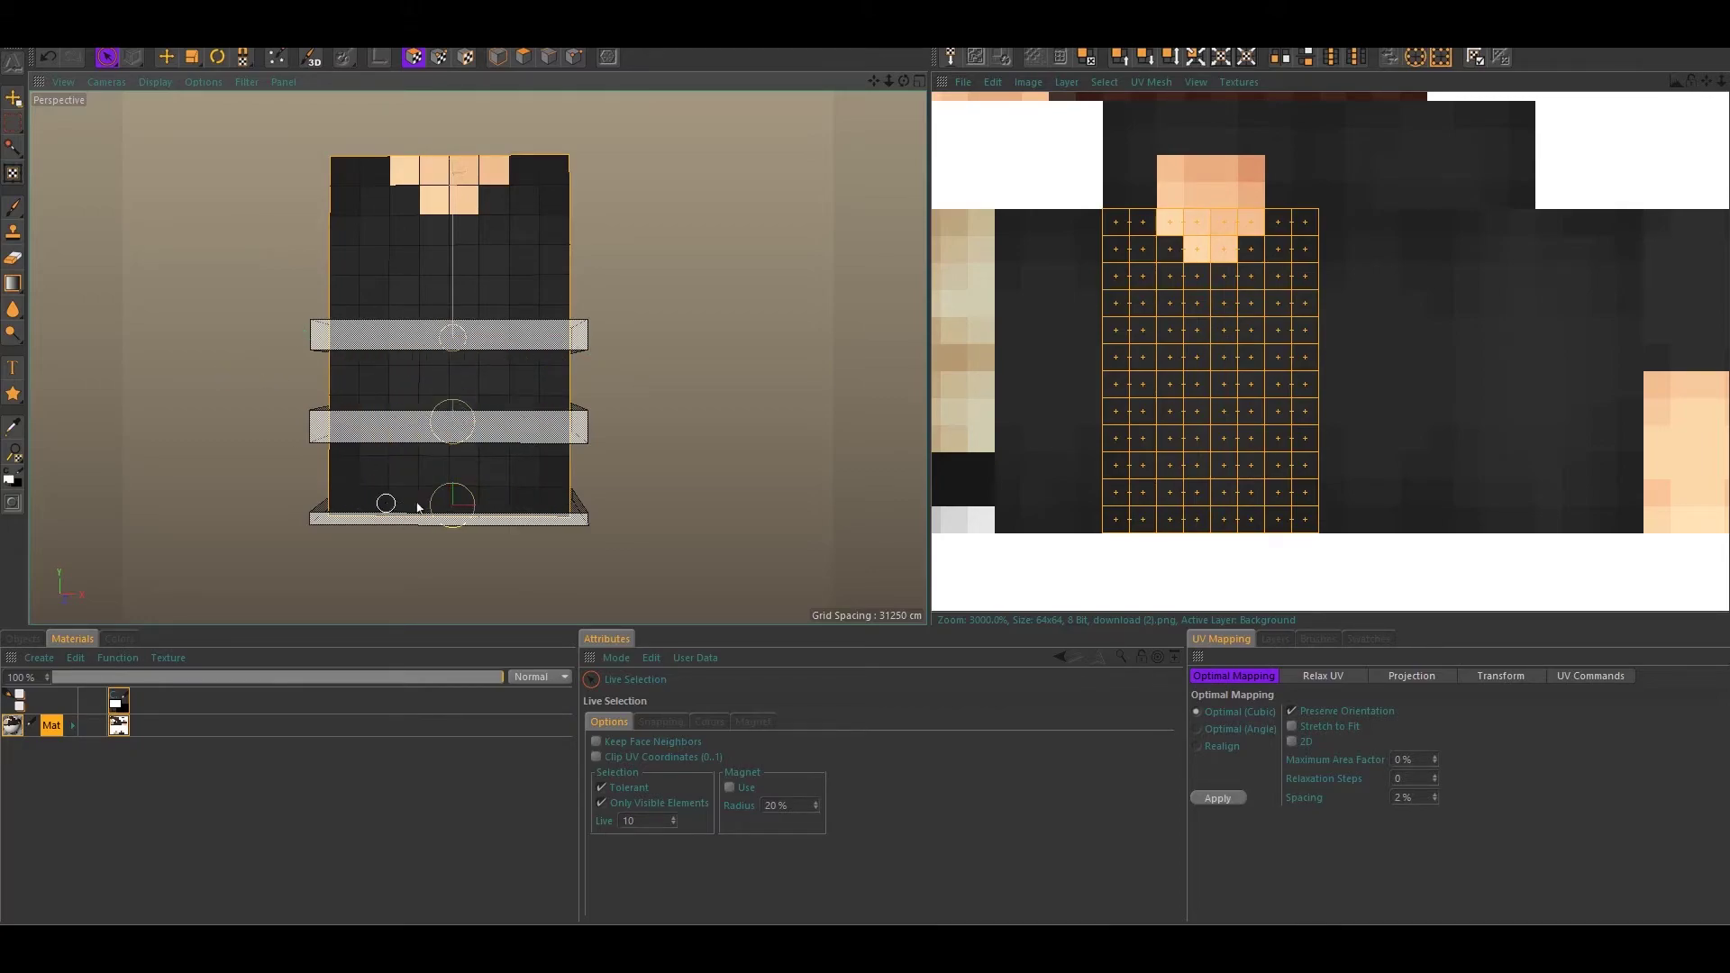
# Nudge the remaining selected UVs six quantized steps to the right, onto the skin's torso back
pyautogui.keyDown('alt'); pyautogui.moveTo(661, 416); pyautogui.dragTo(595, 392); pyautogui.keyUp('alt')
pyautogui.press('e')
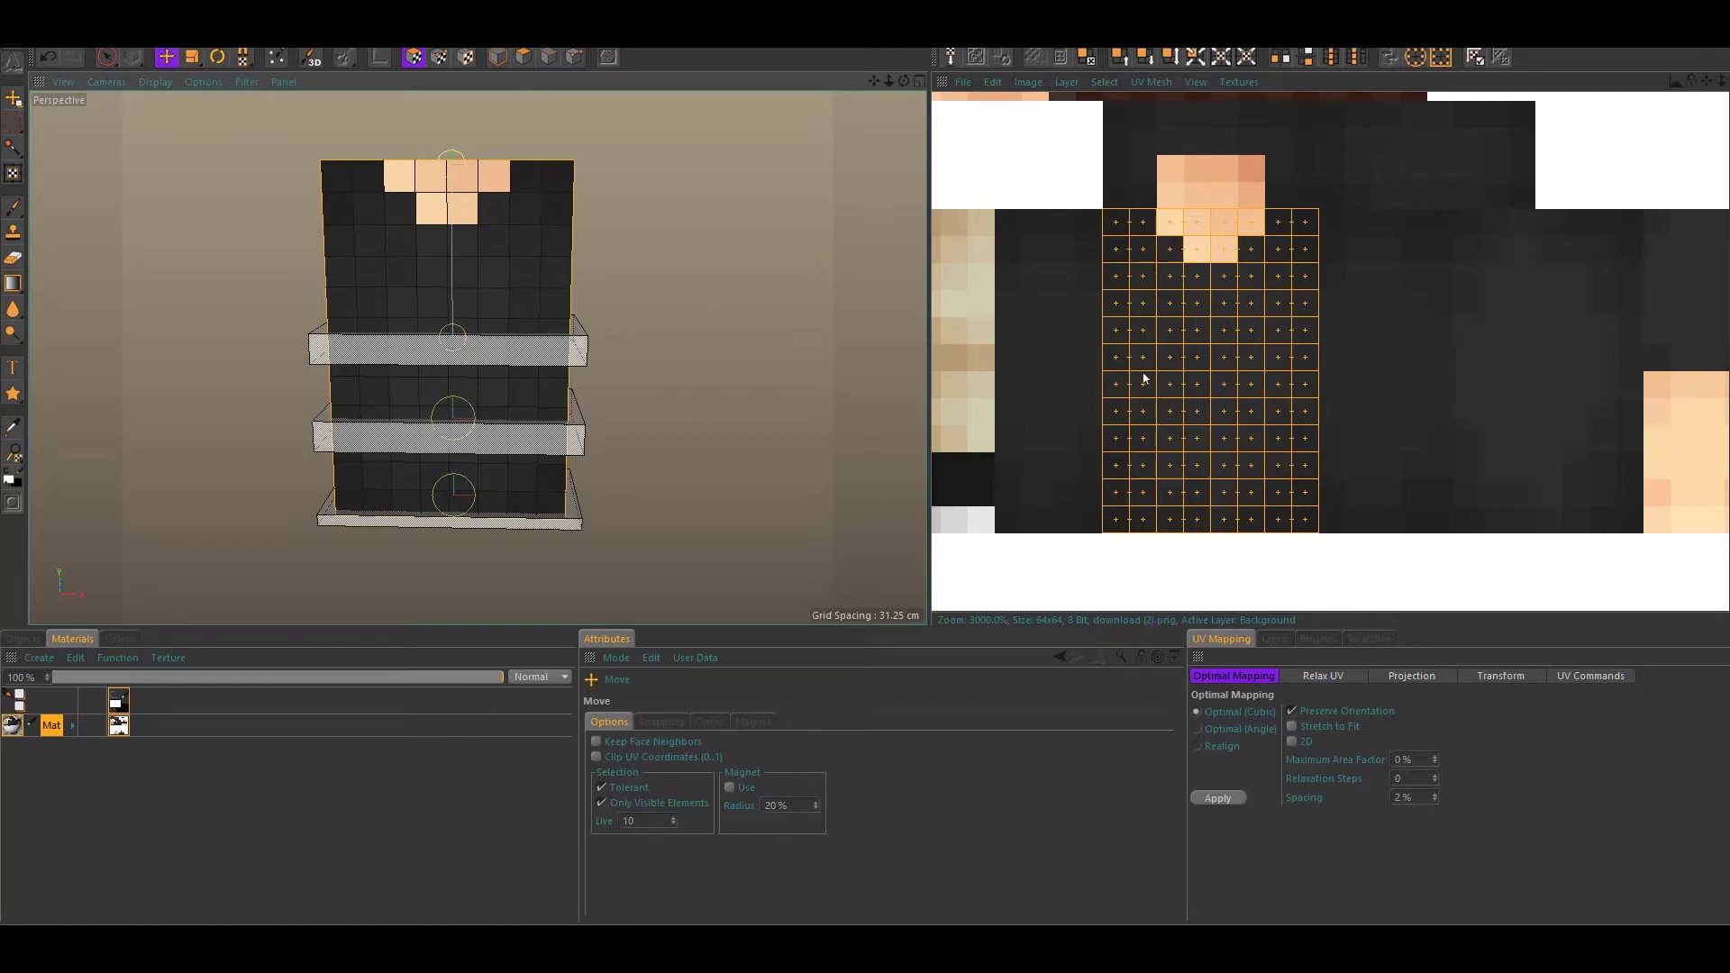
pyautogui.press('Right')
pyautogui.press('Right')
pyautogui.press('Right')
pyautogui.press('Right')
pyautogui.press('Right')
pyautogui.press('Right')
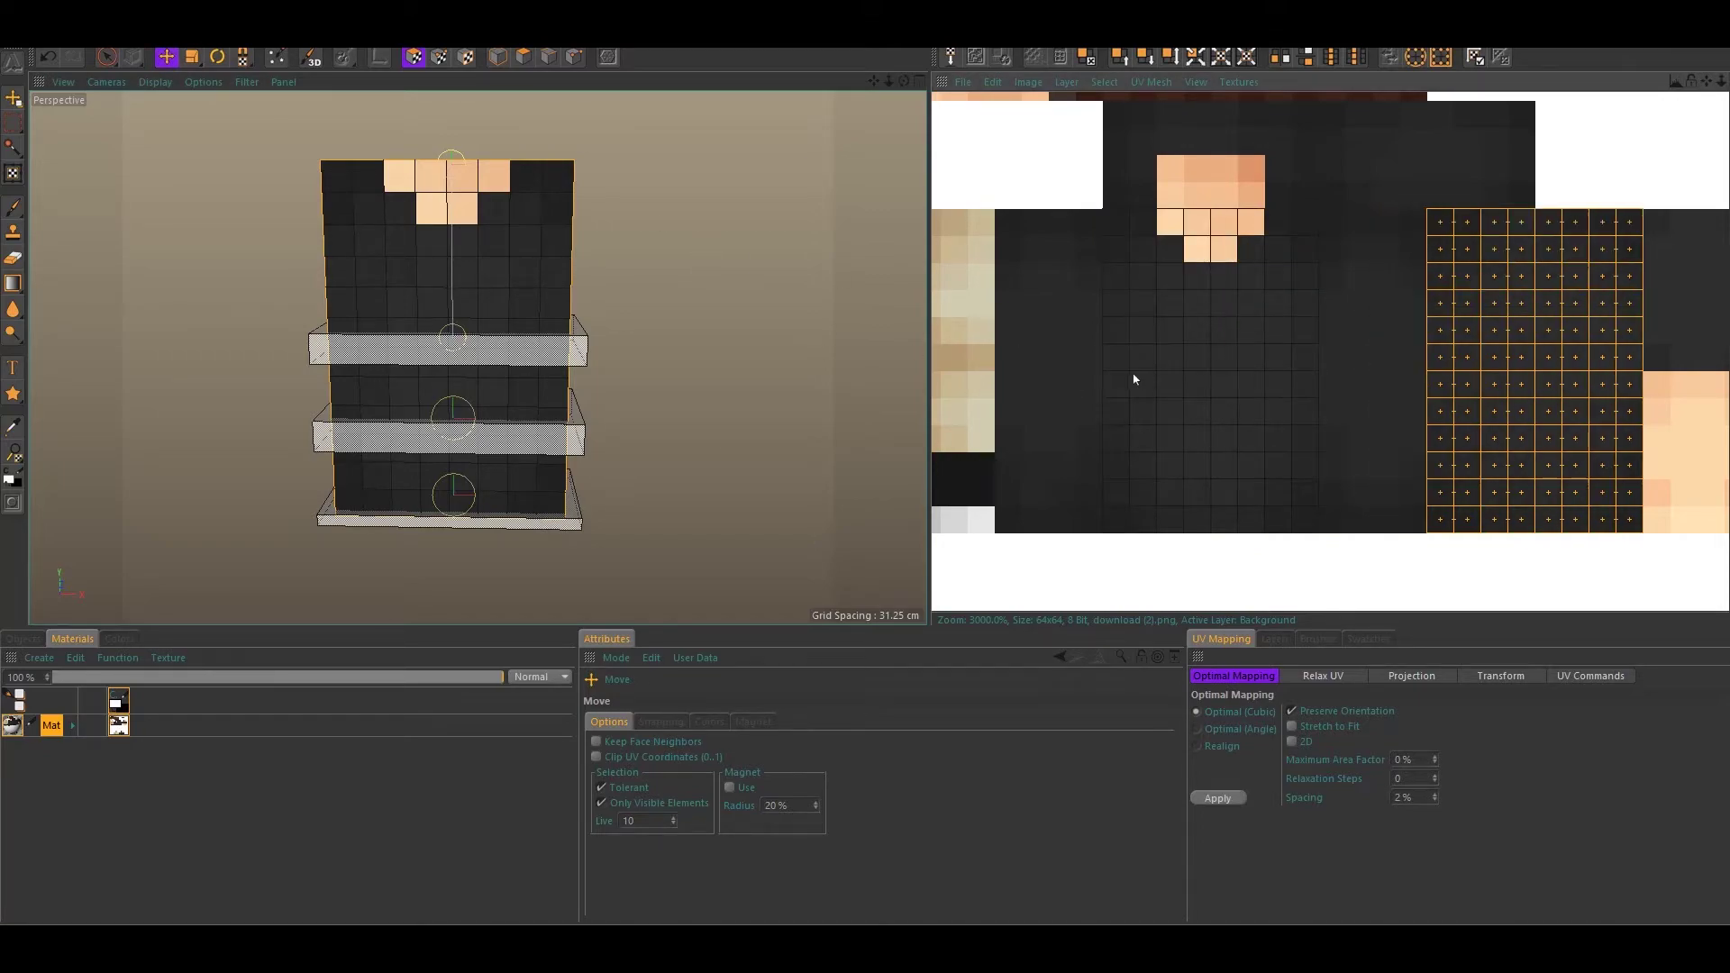
# Deselect the torso's back polygons, keeping the sides, top and bottom selected
pyautogui.moveTo(865, 270)
pyautogui.keyDown('alt'); pyautogui.mouseDown()
pyautogui.moveTo(477, 284)
pyautogui.moveTo(575, 270)
pyautogui.moveTo(531, 205)
pyautogui.moveTo(309, 143)
pyautogui.moveTo(231, 189)
pyautogui.moveTo(590, 266)
pyautogui.moveTo(247, 340)
pyautogui.moveTo(378, 423)
pyautogui.moveTo(438, 526)
pyautogui.moveTo(316, 505)
pyautogui.moveTo(366, 545)
pyautogui.mouseUp(); pyautogui.keyUp('alt')
pyautogui.press('9')
pyautogui.keyDown('alt'); pyautogui.moveTo(152, 370); pyautogui.dragTo(357, 275); pyautogui.keyUp('alt')
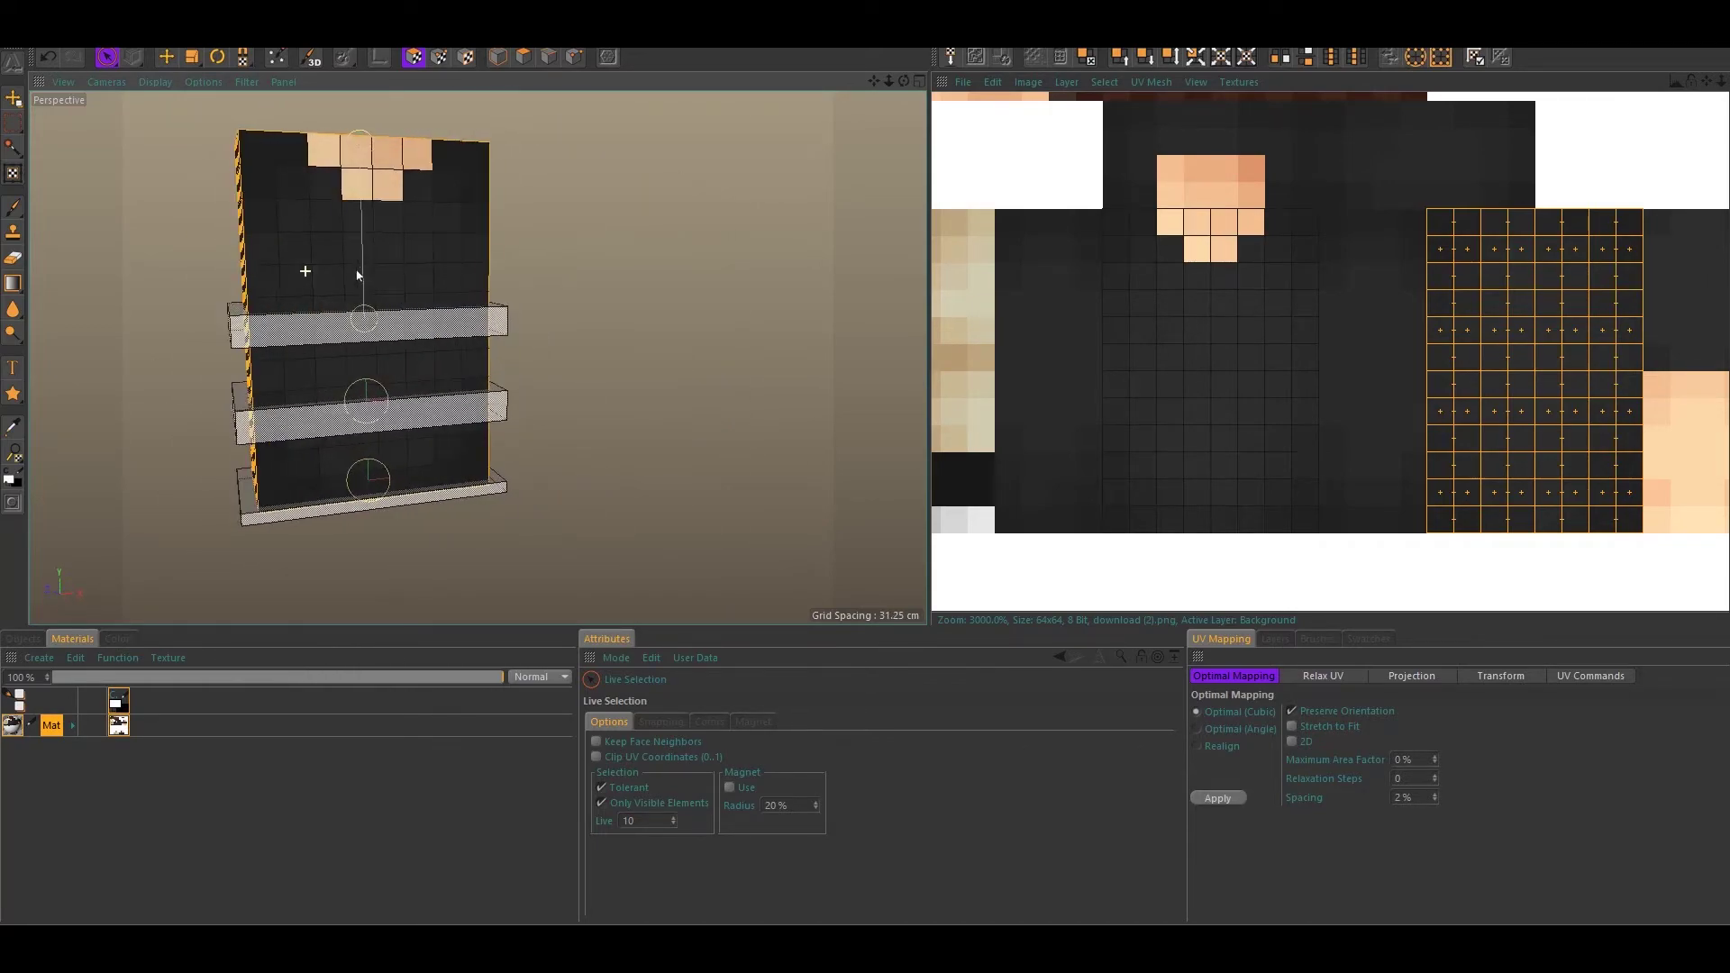
pyautogui.keyDown('alt'); pyautogui.moveTo(388, 354); pyautogui.dragTo(569, 347); pyautogui.keyUp('alt')
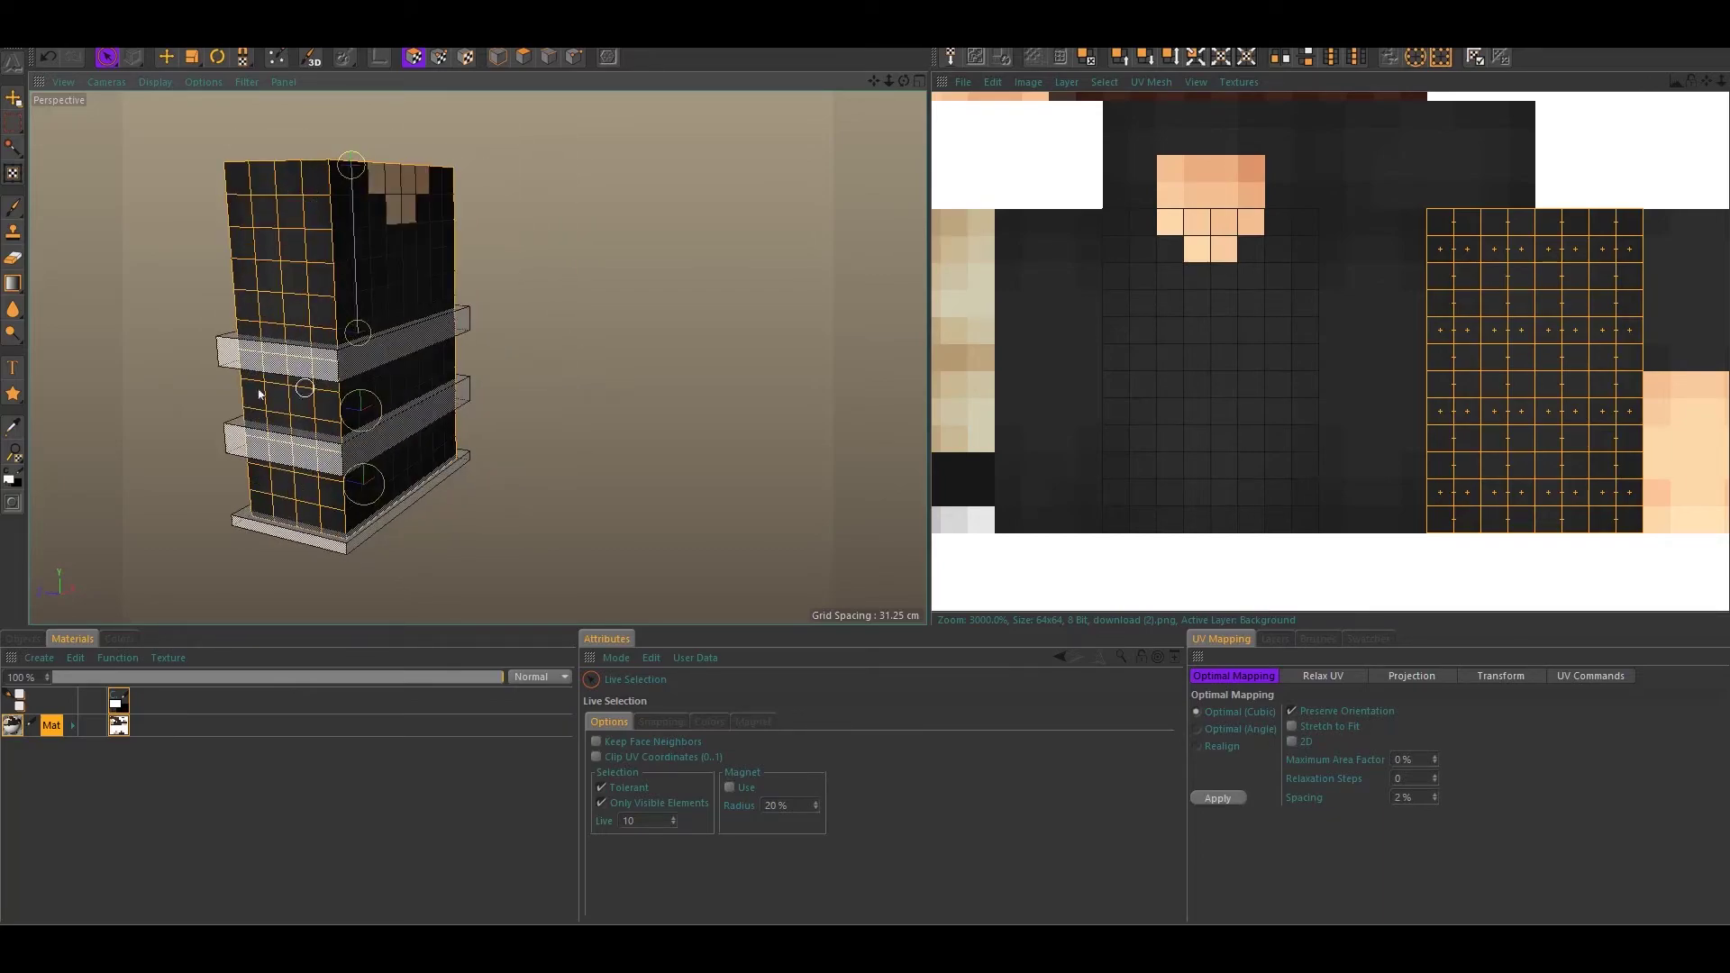
pyautogui.keyDown('alt'); pyautogui.moveTo(256, 326); pyautogui.dragTo(215, 205); pyautogui.keyUp('alt')
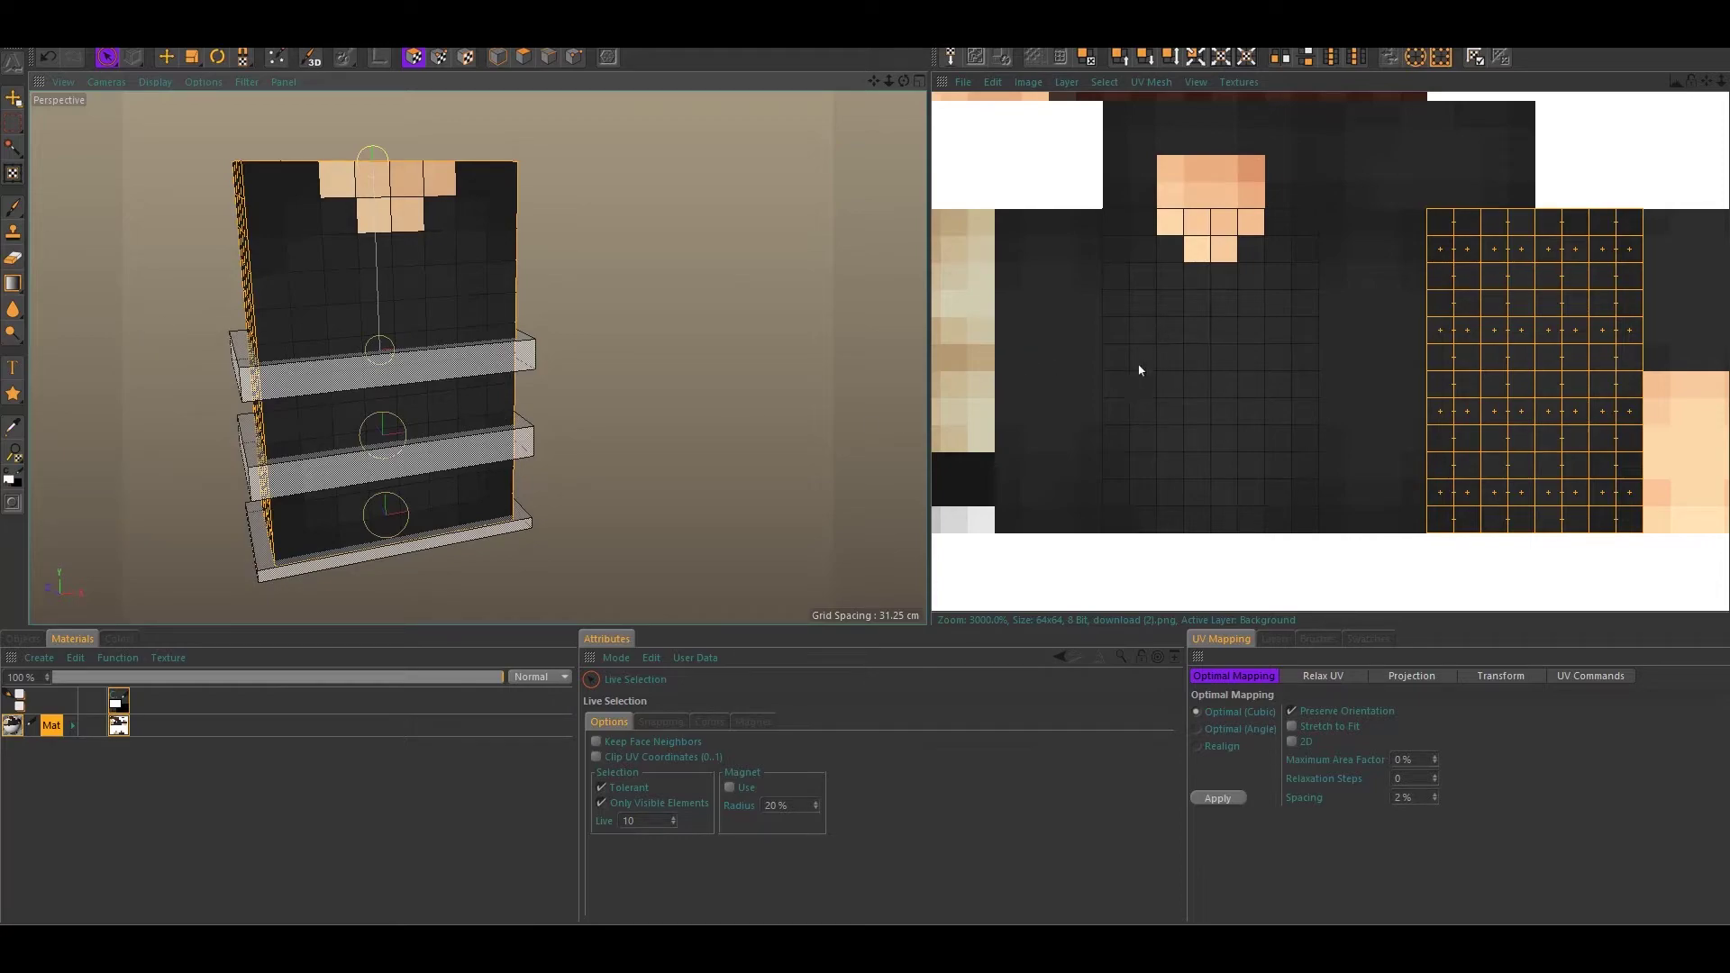
# Move the selected UVs to the skin's side strip beside the torso front and scale them non-uniformly to cover it exactly
pyautogui.click(166, 56)
pyautogui.moveTo(1556, 435); pyautogui.dragTo(1124, 435)
pyautogui.keyDown('alt'); pyautogui.moveTo(636, 311); pyautogui.dragTo(782, 285); pyautogui.keyUp('alt')
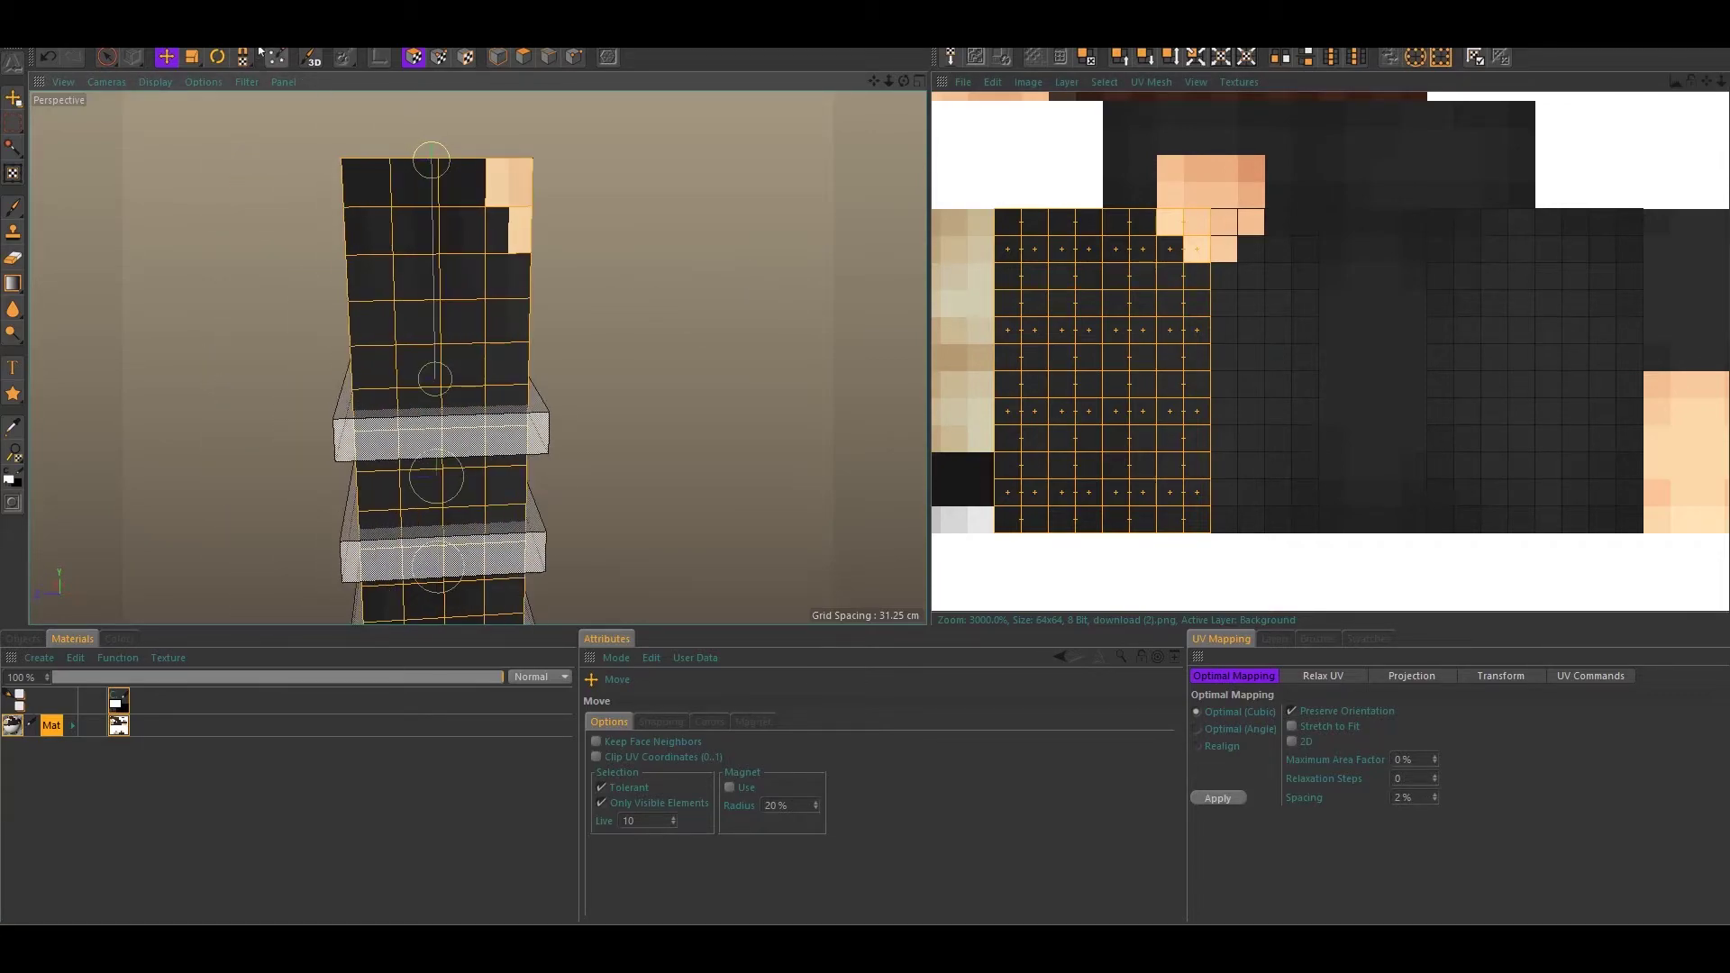
pyautogui.click(191, 57)
pyautogui.moveTo(992, 533); pyautogui.dragTo(994, 537)
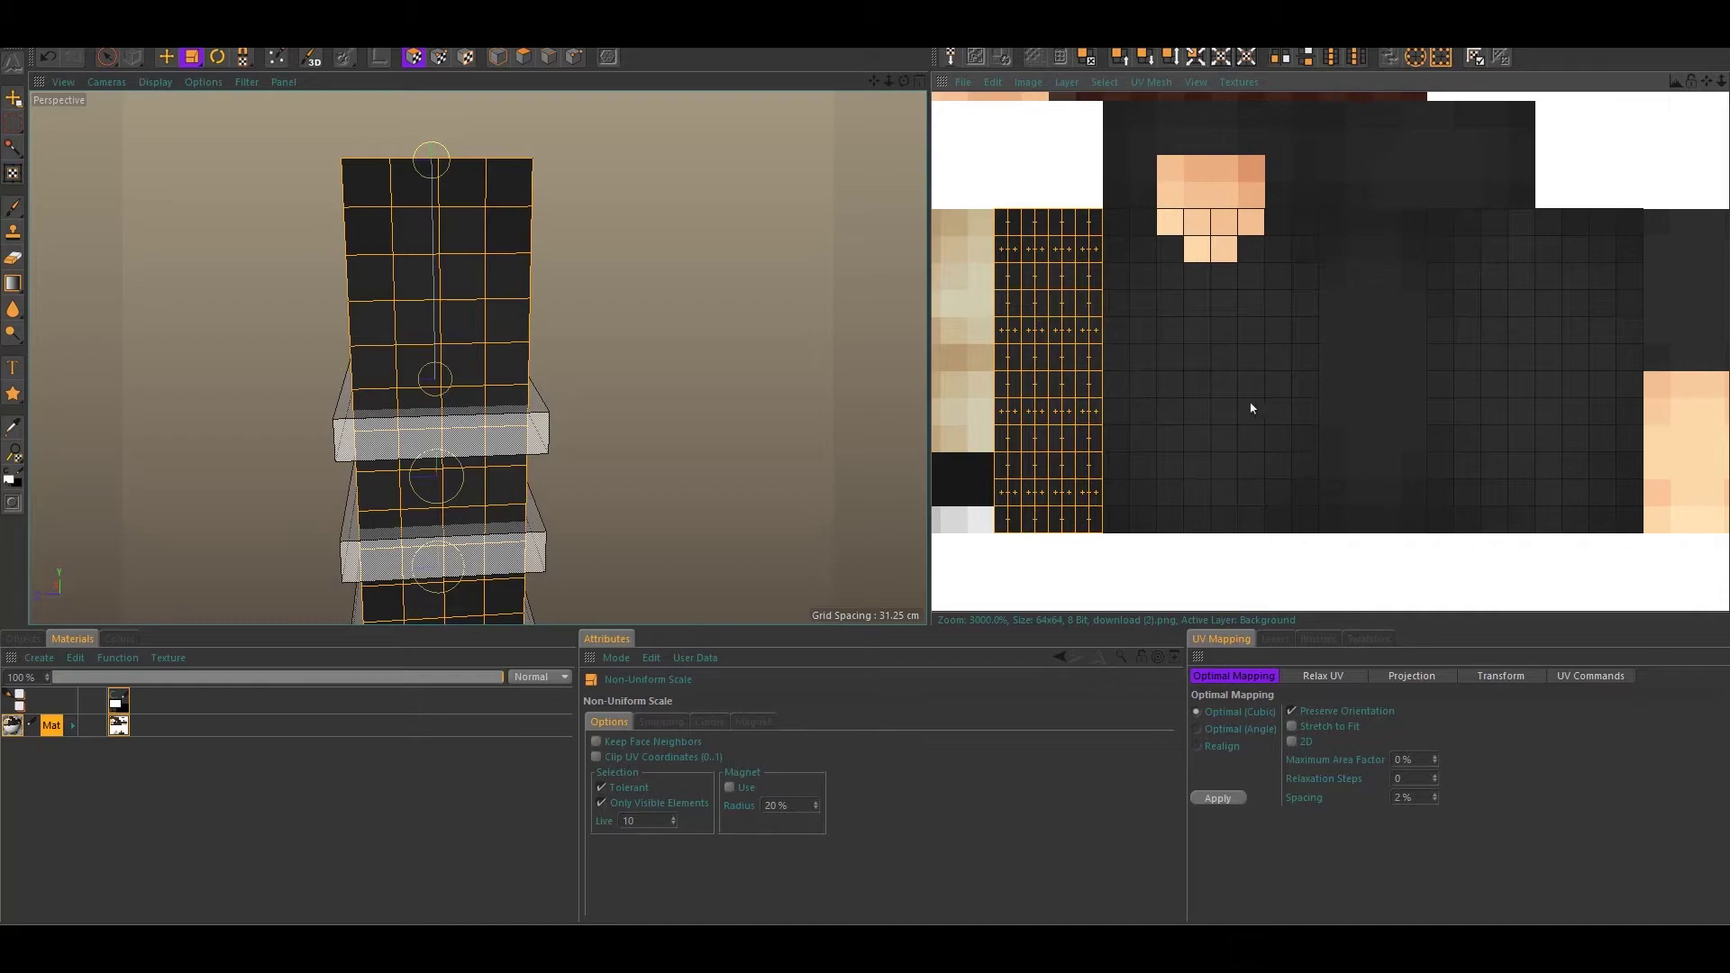
pyautogui.scroll(5, 1114, 230)
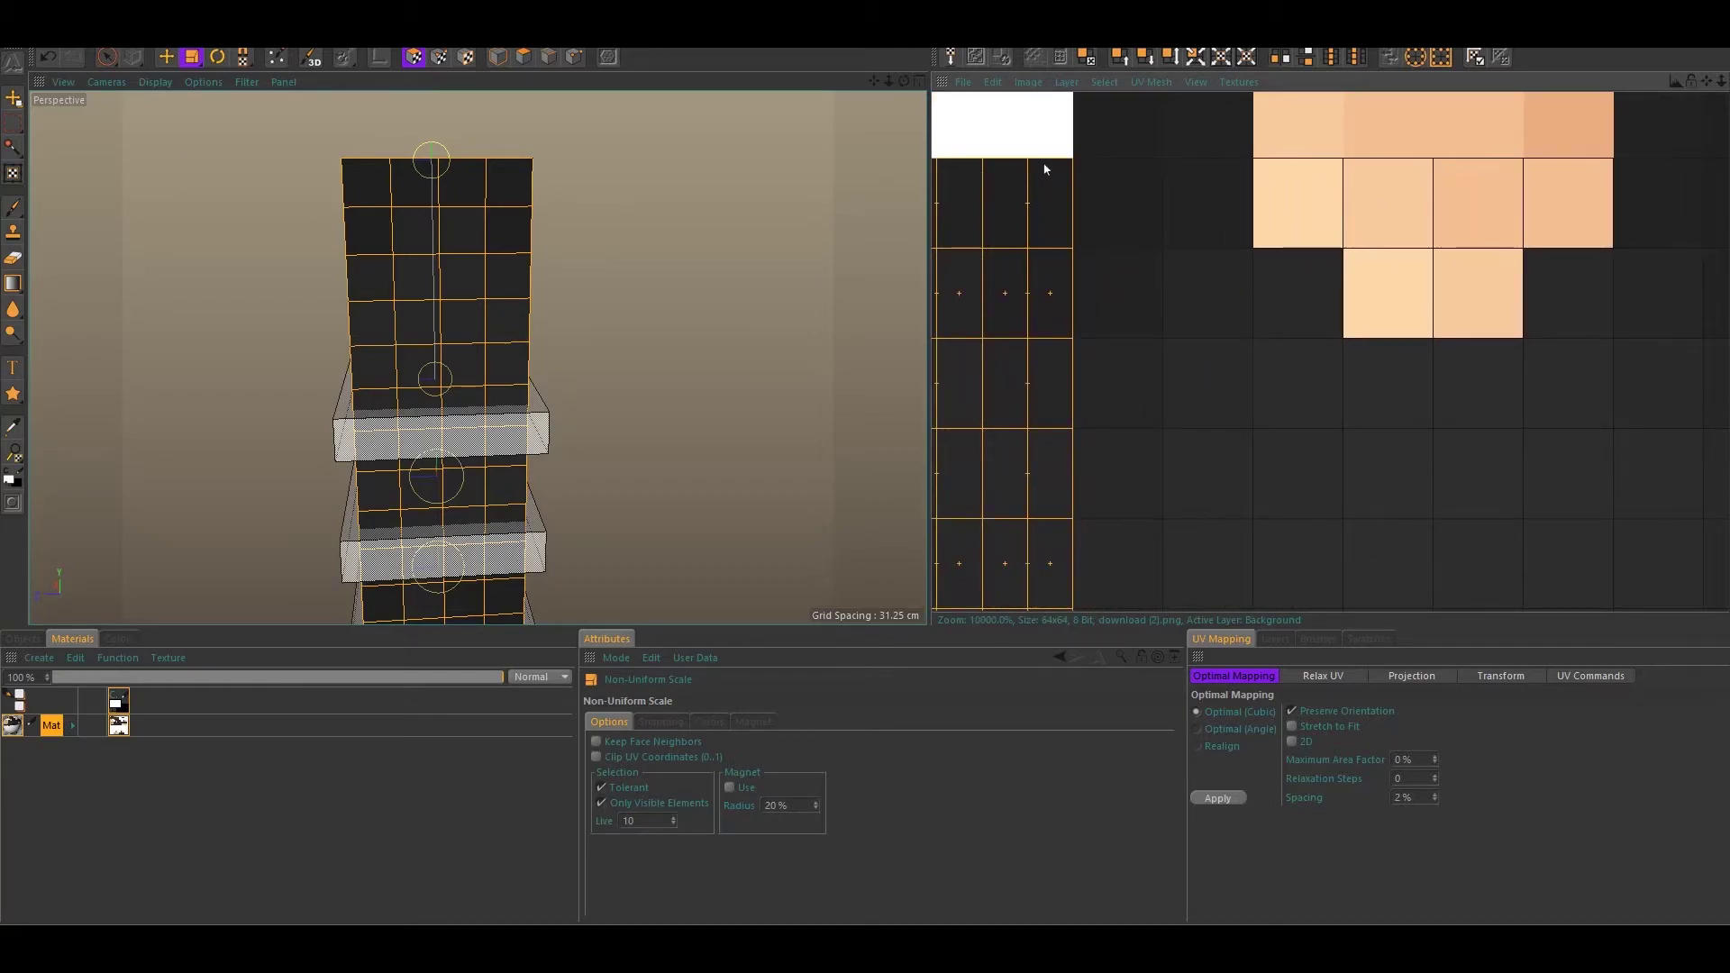
# Deselect one side's polygons and move the remaining UVs onto the skin's side strip between the torso front and back
pyautogui.keyDown('alt'); pyautogui.moveTo(611, 350); pyautogui.dragTo(628, 306); pyautogui.keyUp('alt')
pyautogui.press('space')
pyautogui.moveTo(521, 188)
pyautogui.keyDown('ctrl'); pyautogui.mouseDown()
pyautogui.moveTo(486, 229)
pyautogui.moveTo(456, 334)
pyautogui.moveTo(237, 381)
pyautogui.moveTo(319, 494)
pyautogui.moveTo(407, 562)
pyautogui.mouseUp(); pyautogui.keyUp('ctrl')
pyautogui.scroll(-3, 1124, 387)
pyautogui.scroll(-2, 1124, 387)
pyautogui.press('e')
pyautogui.moveTo(1022, 525); pyautogui.dragTo(1238, 525)
# Deselect the other side's polygons and move the top and bottom UVs to the skin's torso top area above the front
pyautogui.keyDown('alt'); pyautogui.moveTo(434, 314); pyautogui.dragTo(81, 314); pyautogui.keyUp('alt')
pyautogui.scroll(-2, 378, 324)
pyautogui.keyDown('alt'); pyautogui.moveTo(590, 332); pyautogui.dragTo(430, 327); pyautogui.keyUp('alt')
pyautogui.press('space')
pyautogui.moveTo(469, 554)
pyautogui.keyDown('ctrl'); pyautogui.mouseDown()
pyautogui.moveTo(377, 499)
pyautogui.moveTo(713, 402)
pyautogui.moveTo(358, 319)
pyautogui.moveTo(599, 222)
pyautogui.moveTo(451, 173)
pyautogui.moveTo(620, 172)
pyautogui.mouseUp(); pyautogui.keyUp('ctrl')
pyautogui.keyDown('alt'); pyautogui.moveTo(406, 295); pyautogui.dragTo(595, 309); pyautogui.keyUp('alt')
pyautogui.moveTo(496, 289)
pyautogui.keyDown('alt'); pyautogui.mouseDown()
pyautogui.moveTo(597, 294)
pyautogui.moveTo(625, 317)
pyautogui.moveTo(591, 363)
pyautogui.moveTo(636, 291)
pyautogui.mouseUp(); pyautogui.keyUp('alt')
pyautogui.press('e')
pyautogui.moveTo(1230, 331); pyautogui.dragTo(1086, 115)
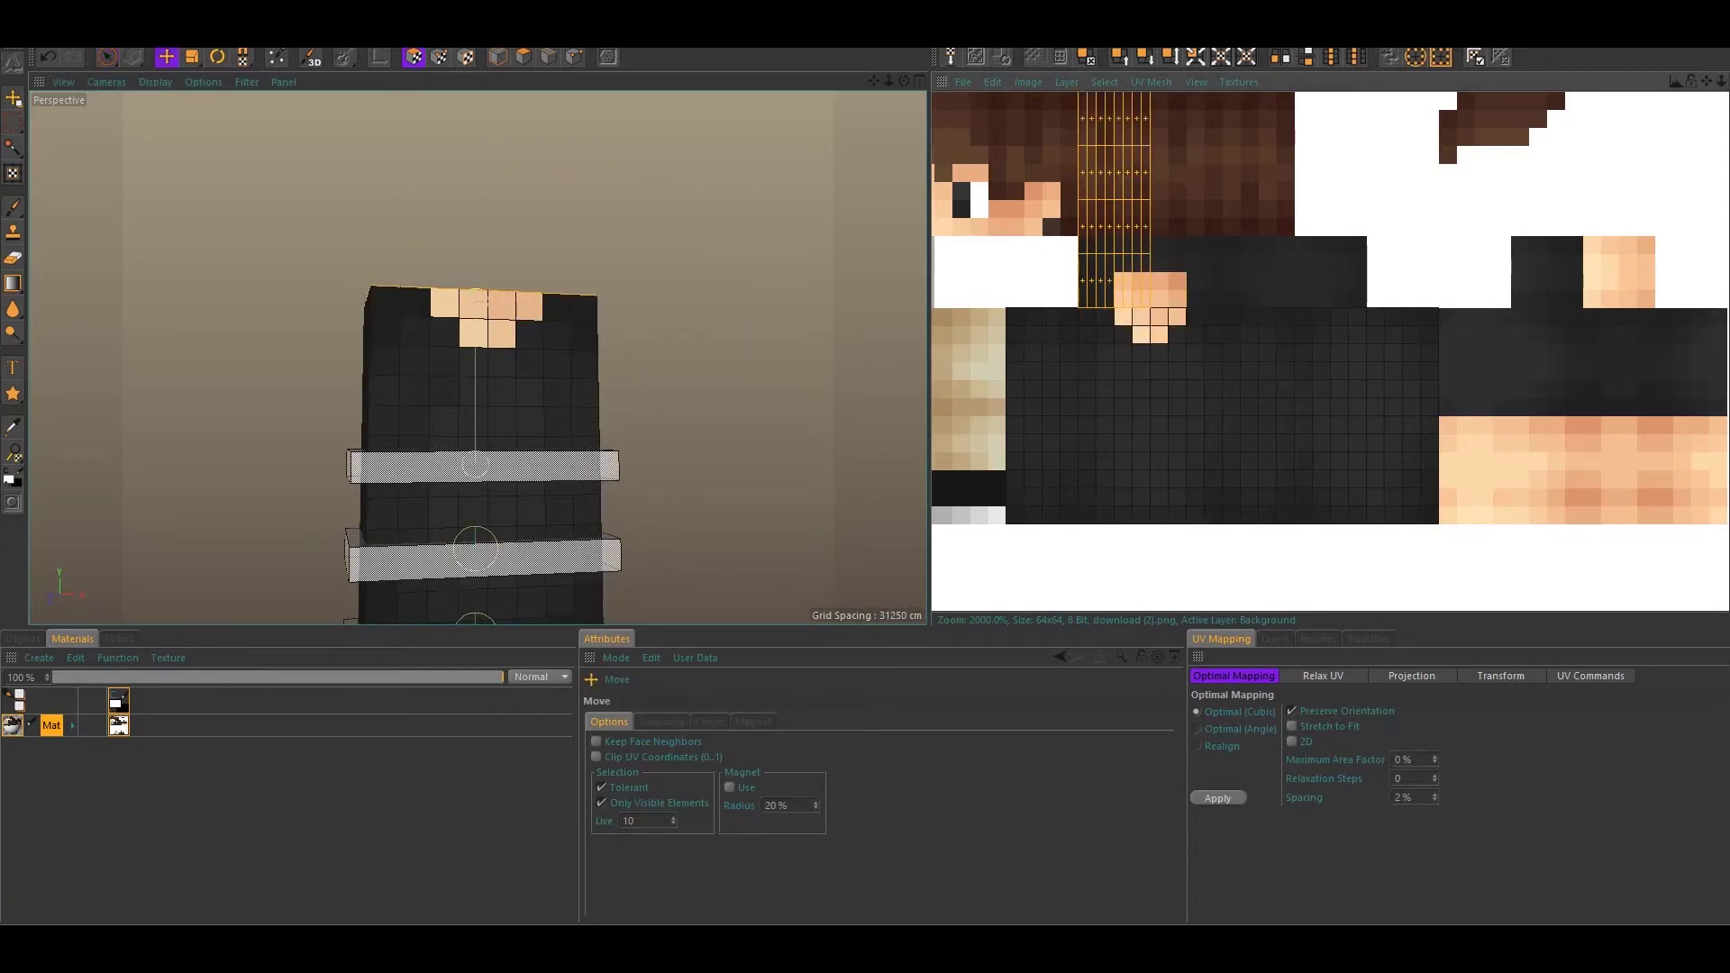
# Scale the top and bottom UVs non-uniformly to the height of the skin's torso top area and roughly to its width
pyautogui.click(196, 60)
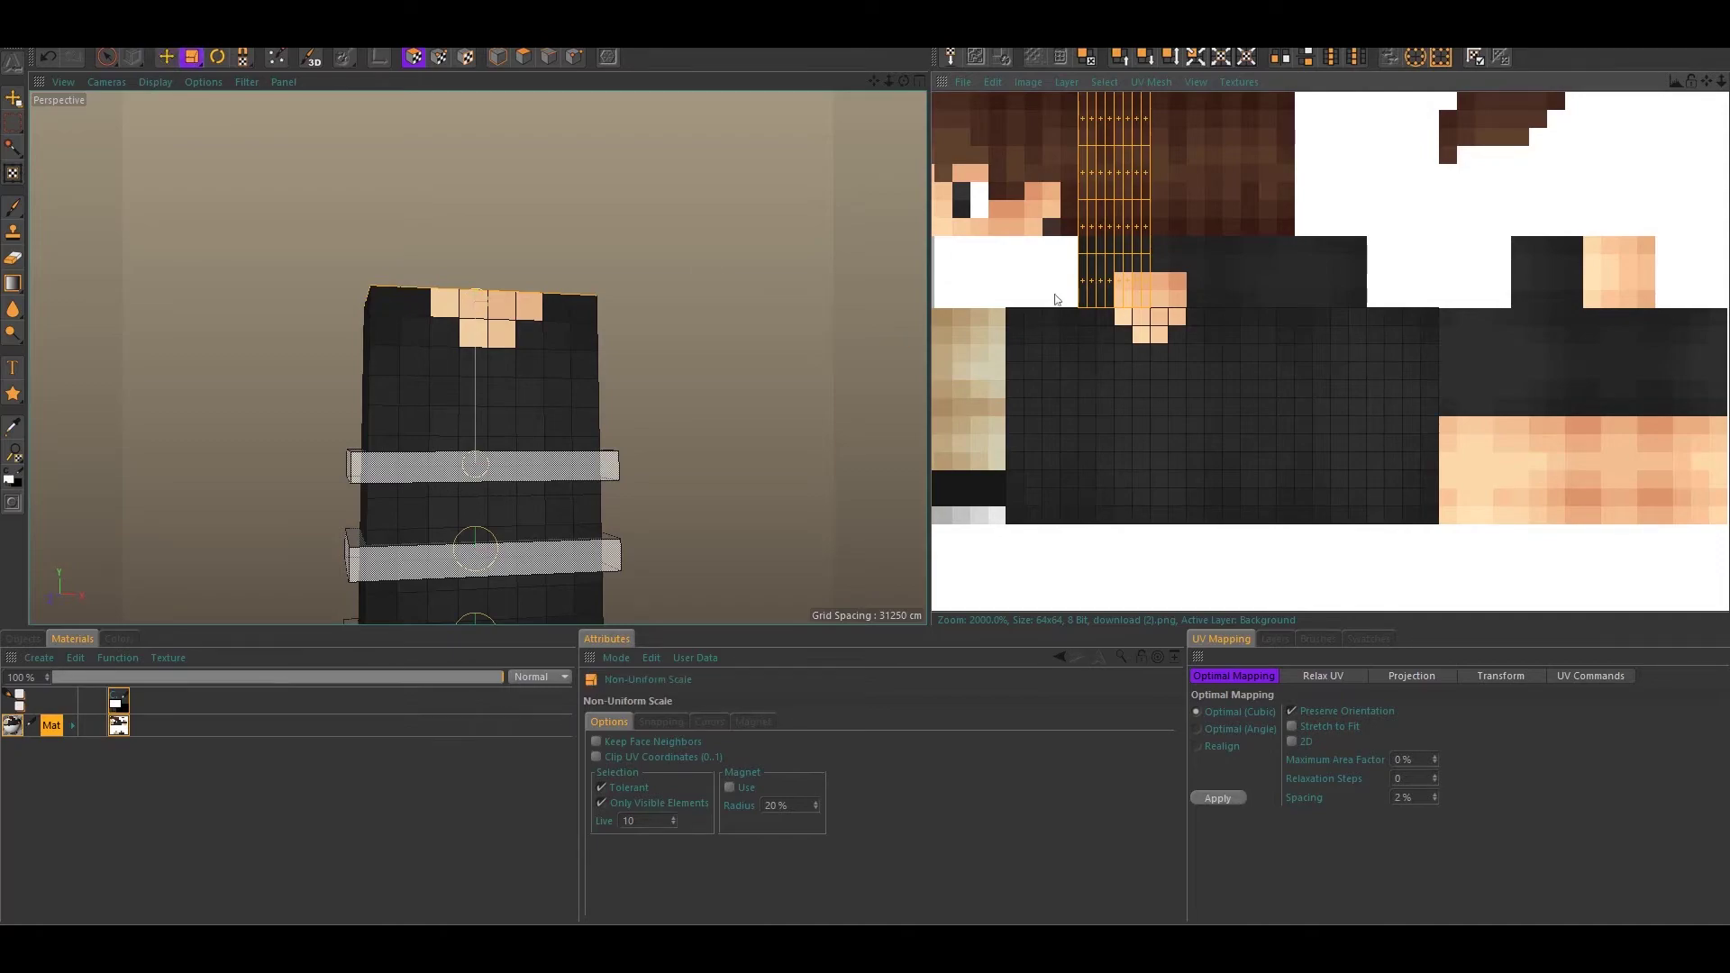
pyautogui.moveTo(1079, 308); pyautogui.dragTo(1194, 363)
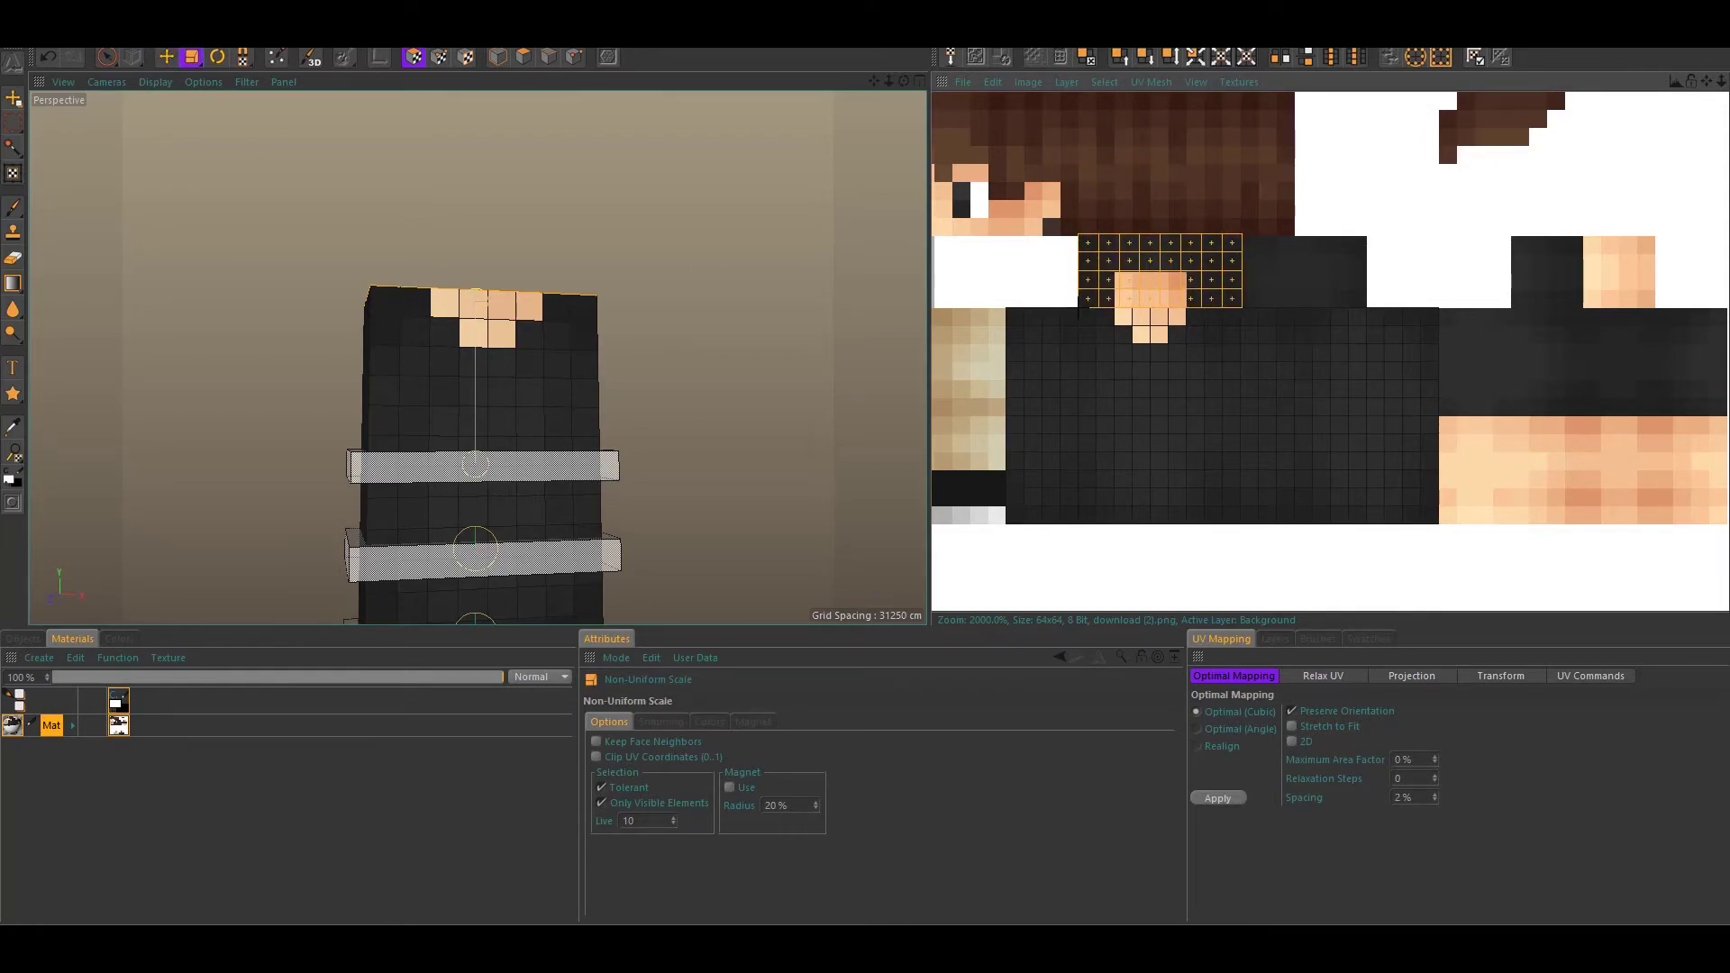
pyautogui.scroll(5, 1239, 259)
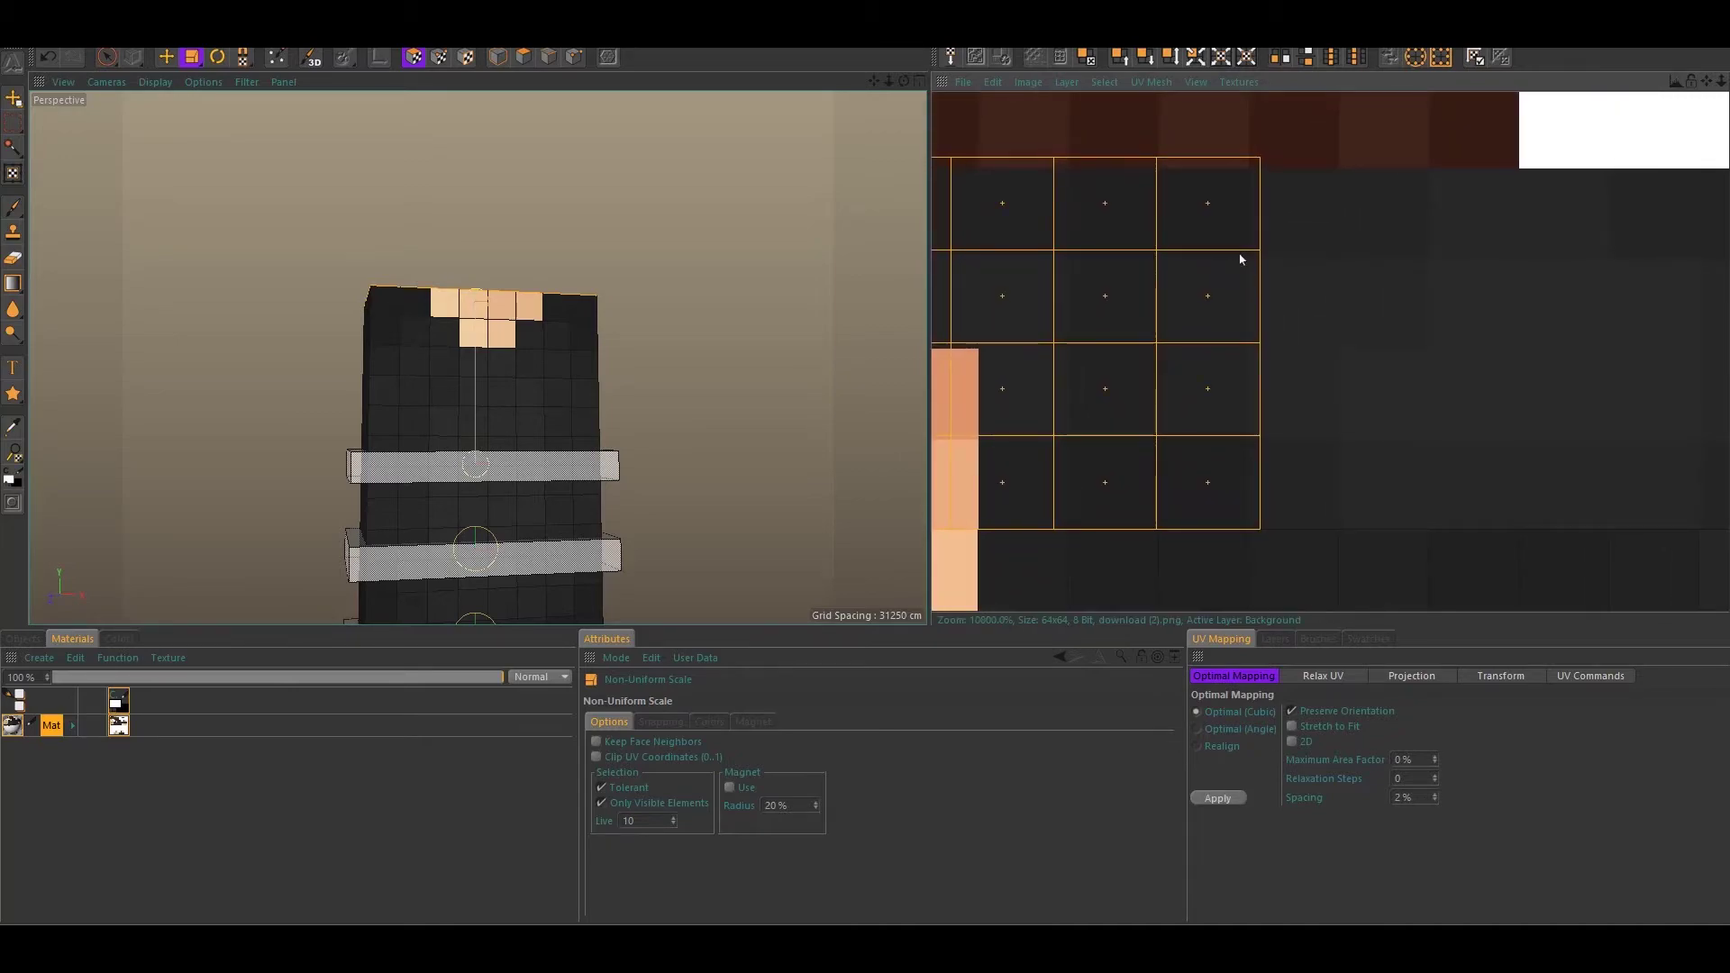
pyautogui.scroll(-4, 1171, 305)
pyautogui.keyDown('alt'); pyautogui.moveTo(1232, 309); pyautogui.dragTo(1358, 358, button='middle'); pyautogui.keyUp('alt')
pyautogui.moveTo(1009, 341); pyautogui.dragTo(1094, 403)
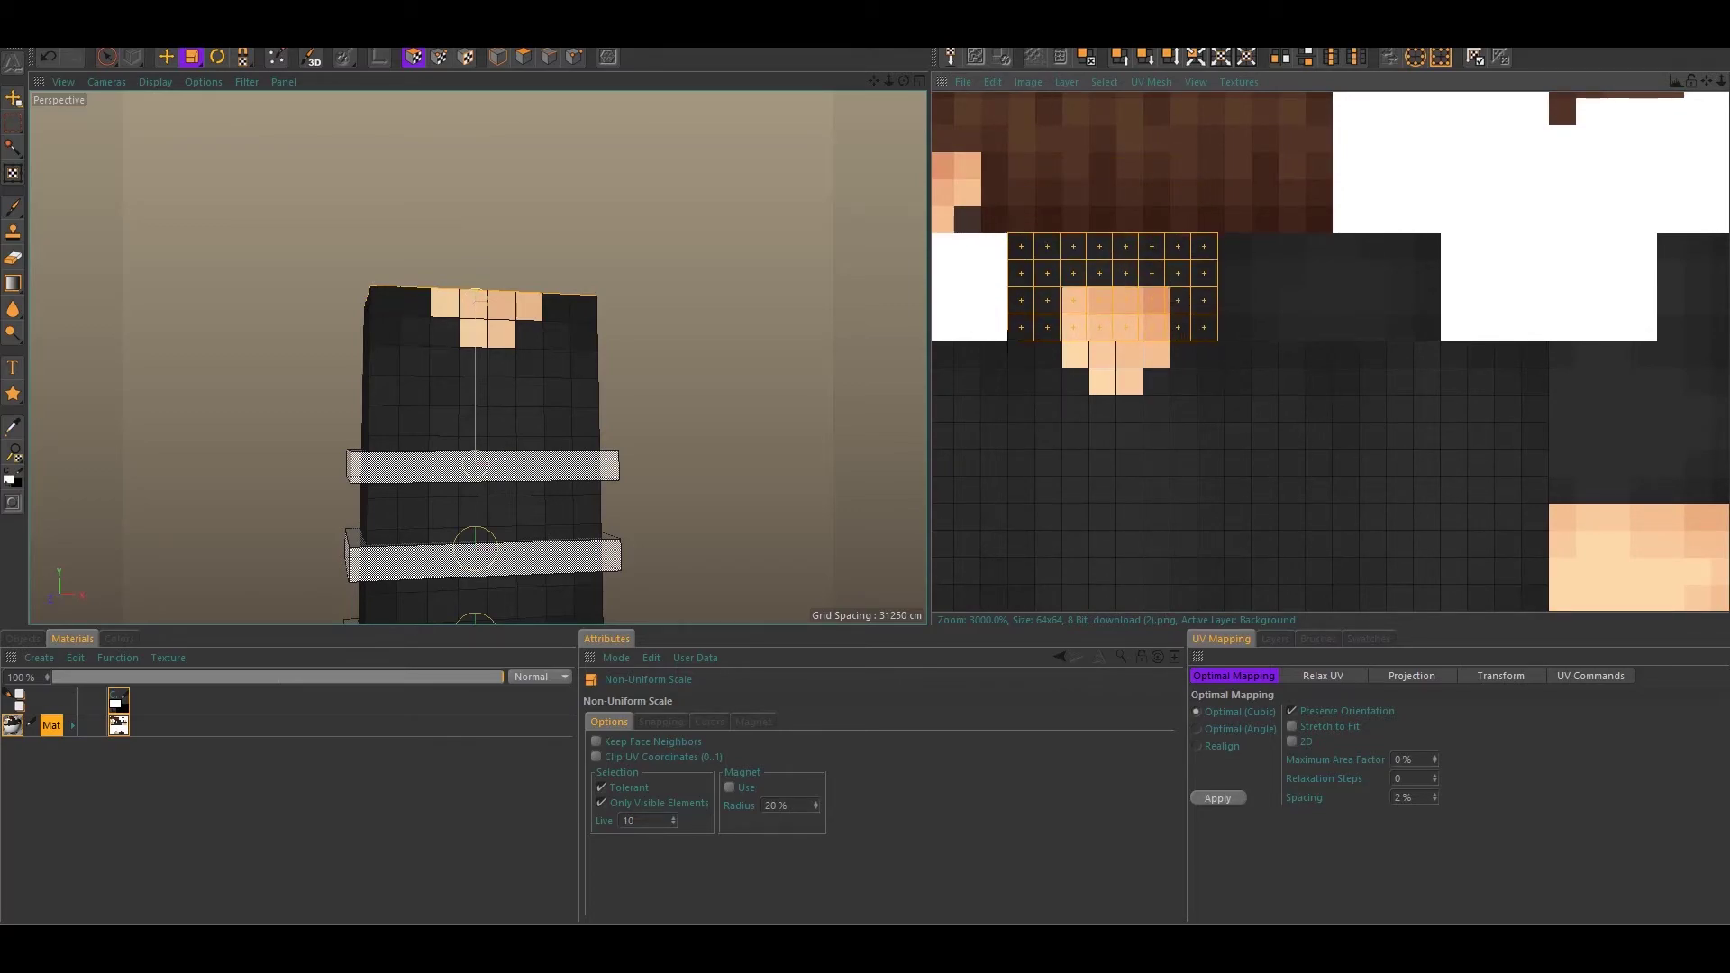
# Widen the top and bottom UVs slightly until their grid matches the skin's torso top pixels exactly
pyautogui.scroll(5, 1251, 225)
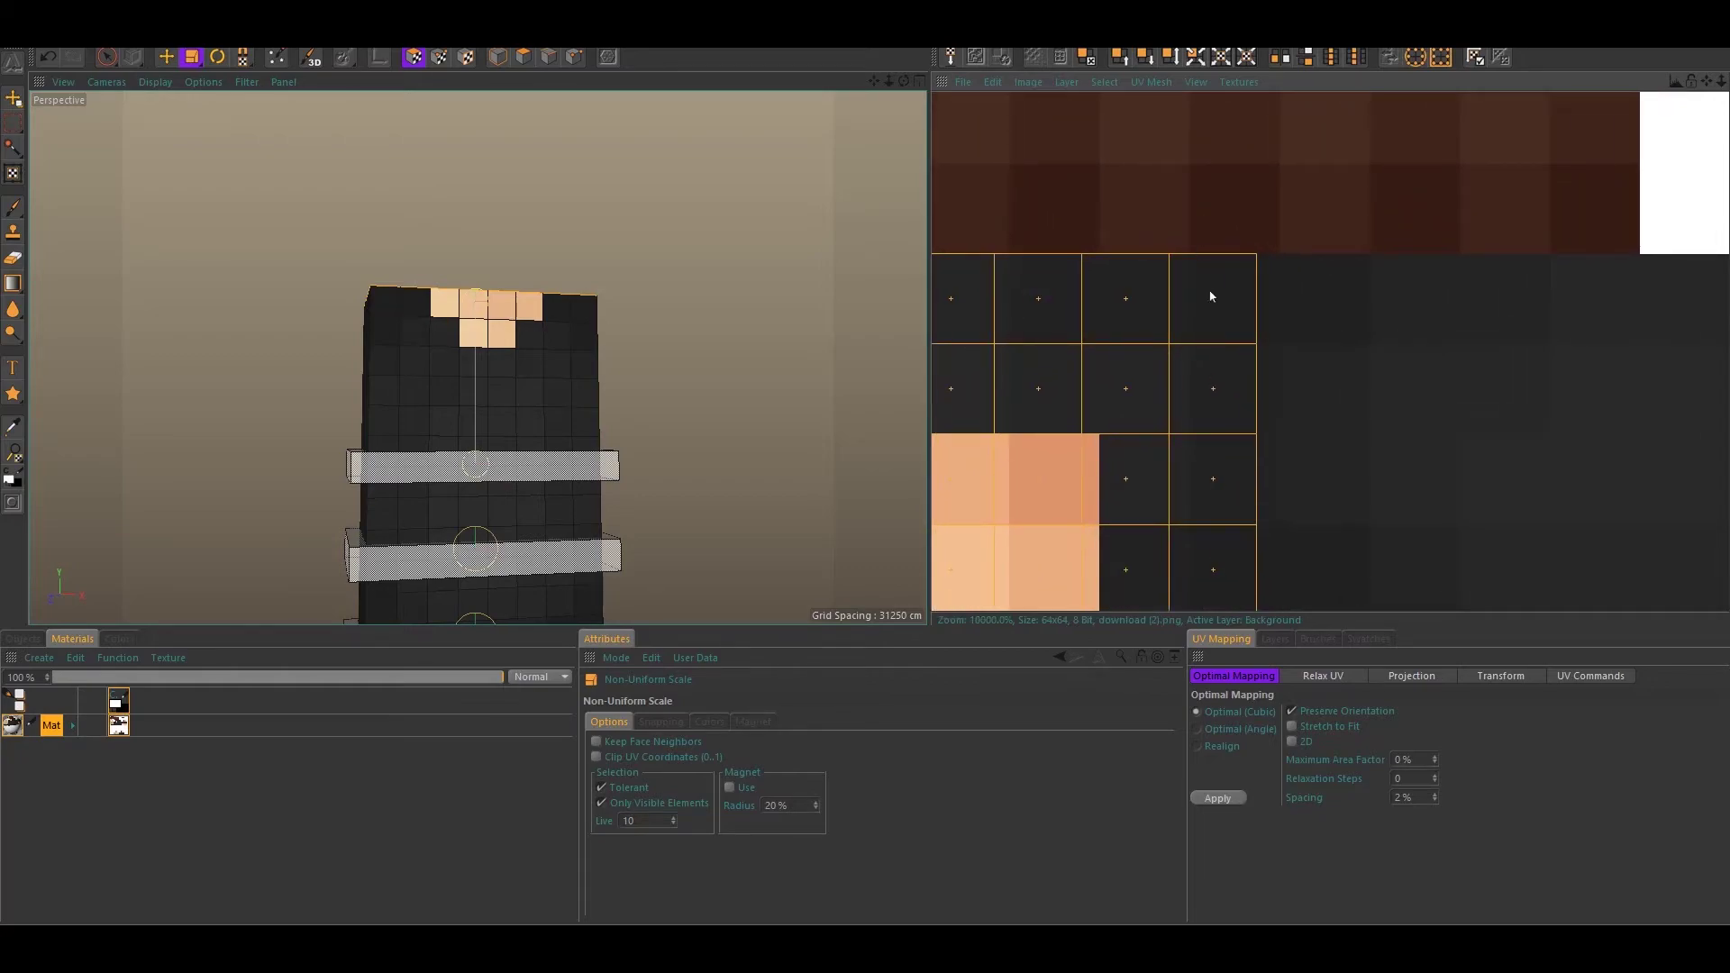
pyautogui.scroll(-2, 1328, 351)
pyautogui.scroll(2, 1325, 350)
pyautogui.keyDown('alt'); pyautogui.moveTo(1043, 596); pyautogui.dragTo(1156, 455, button='middle'); pyautogui.keyUp('alt')
pyautogui.keyDown('alt'); pyautogui.moveTo(969, 456); pyautogui.dragTo(1105, 441, button='middle'); pyautogui.keyUp('alt')
pyautogui.keyDown('alt'); pyautogui.moveTo(997, 390); pyautogui.dragTo(1115, 374, button='middle'); pyautogui.keyUp('alt')
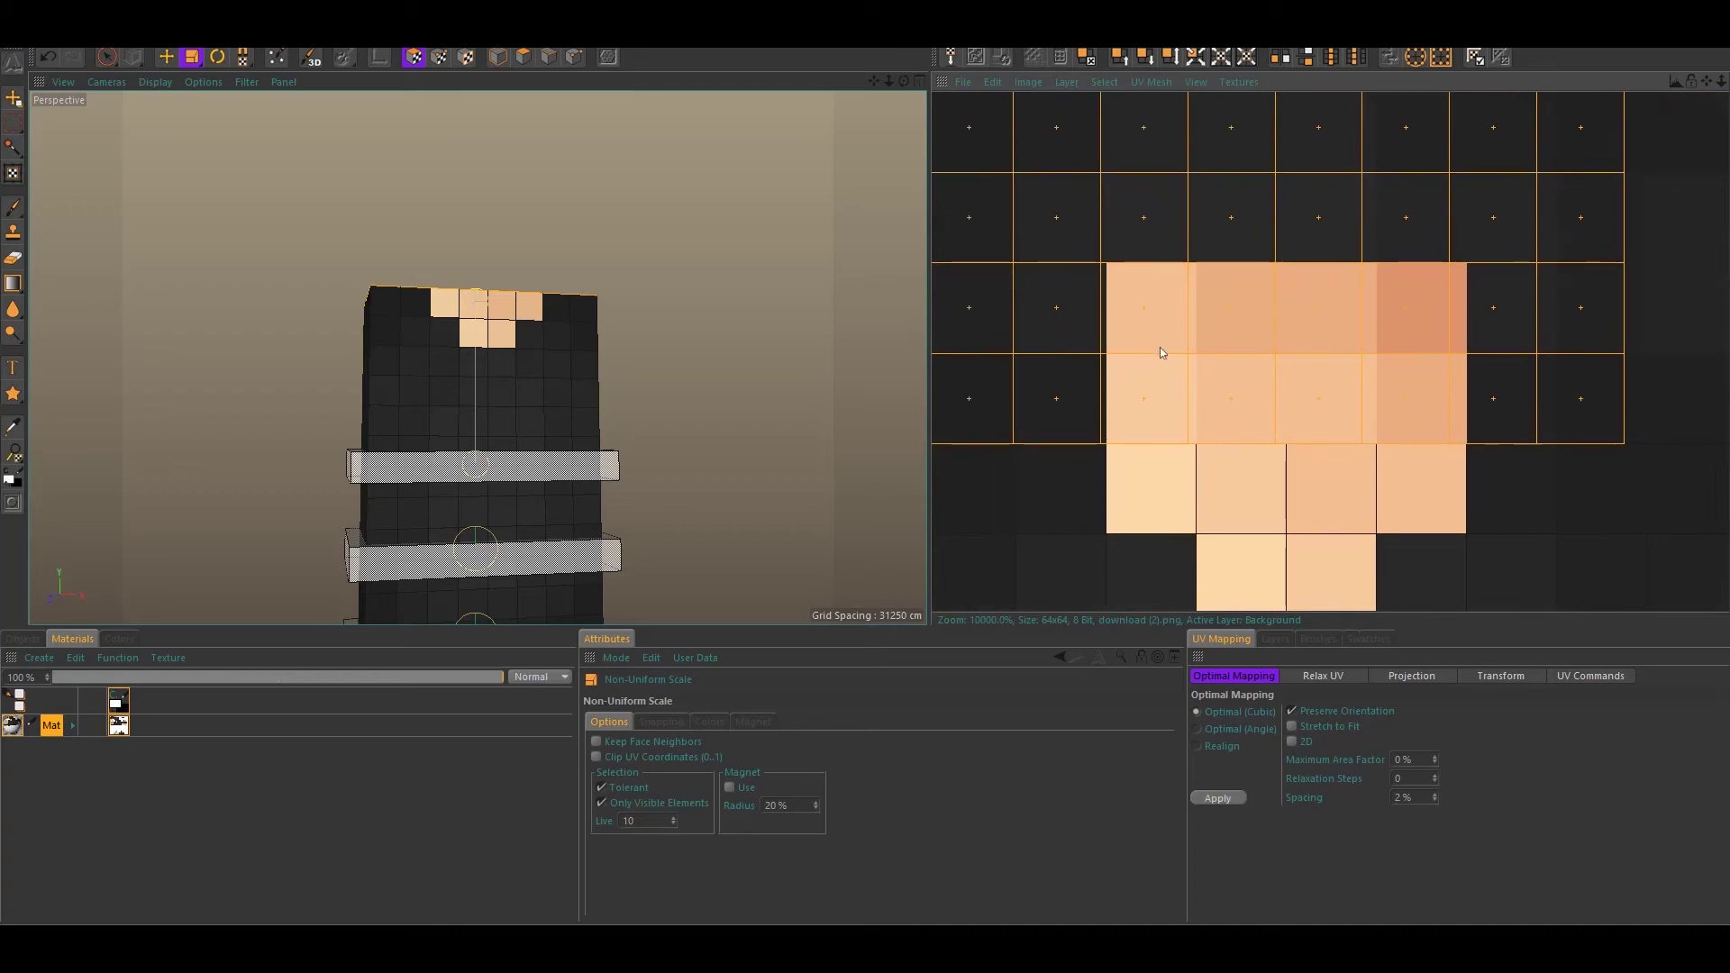
pyautogui.keyDown('alt'); pyautogui.moveTo(972, 417); pyautogui.dragTo(1052, 405, button='middle'); pyautogui.keyUp('alt')
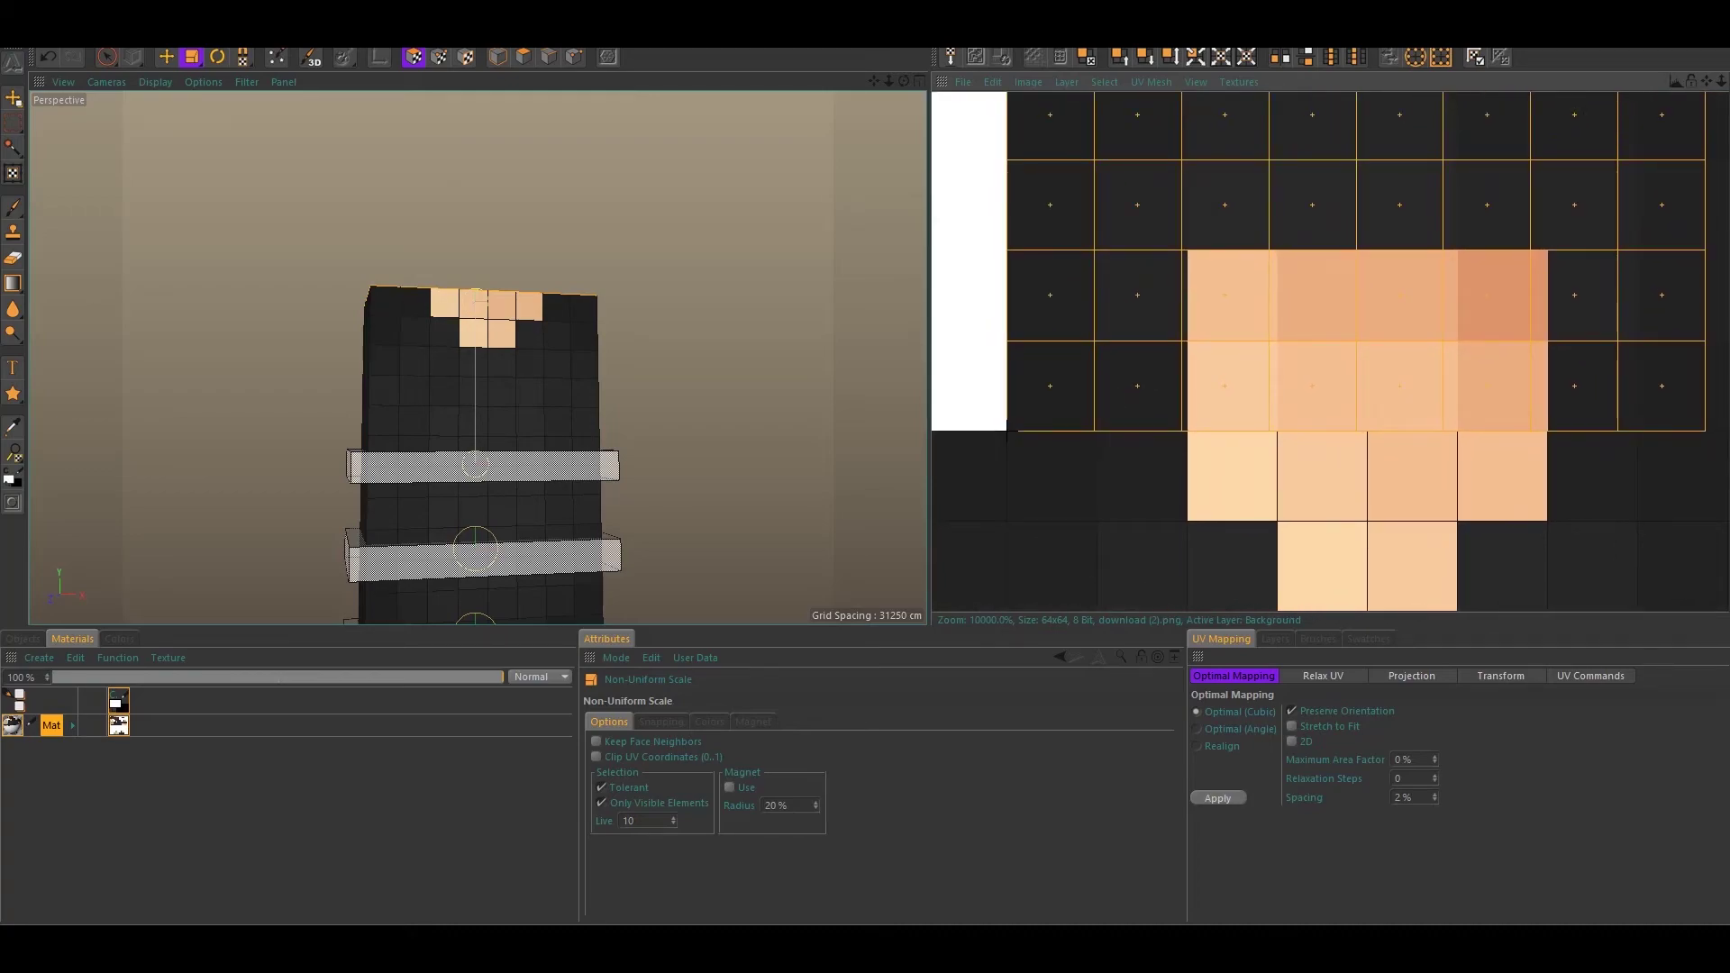
pyautogui.moveTo(1008, 430); pyautogui.dragTo(1029, 430)
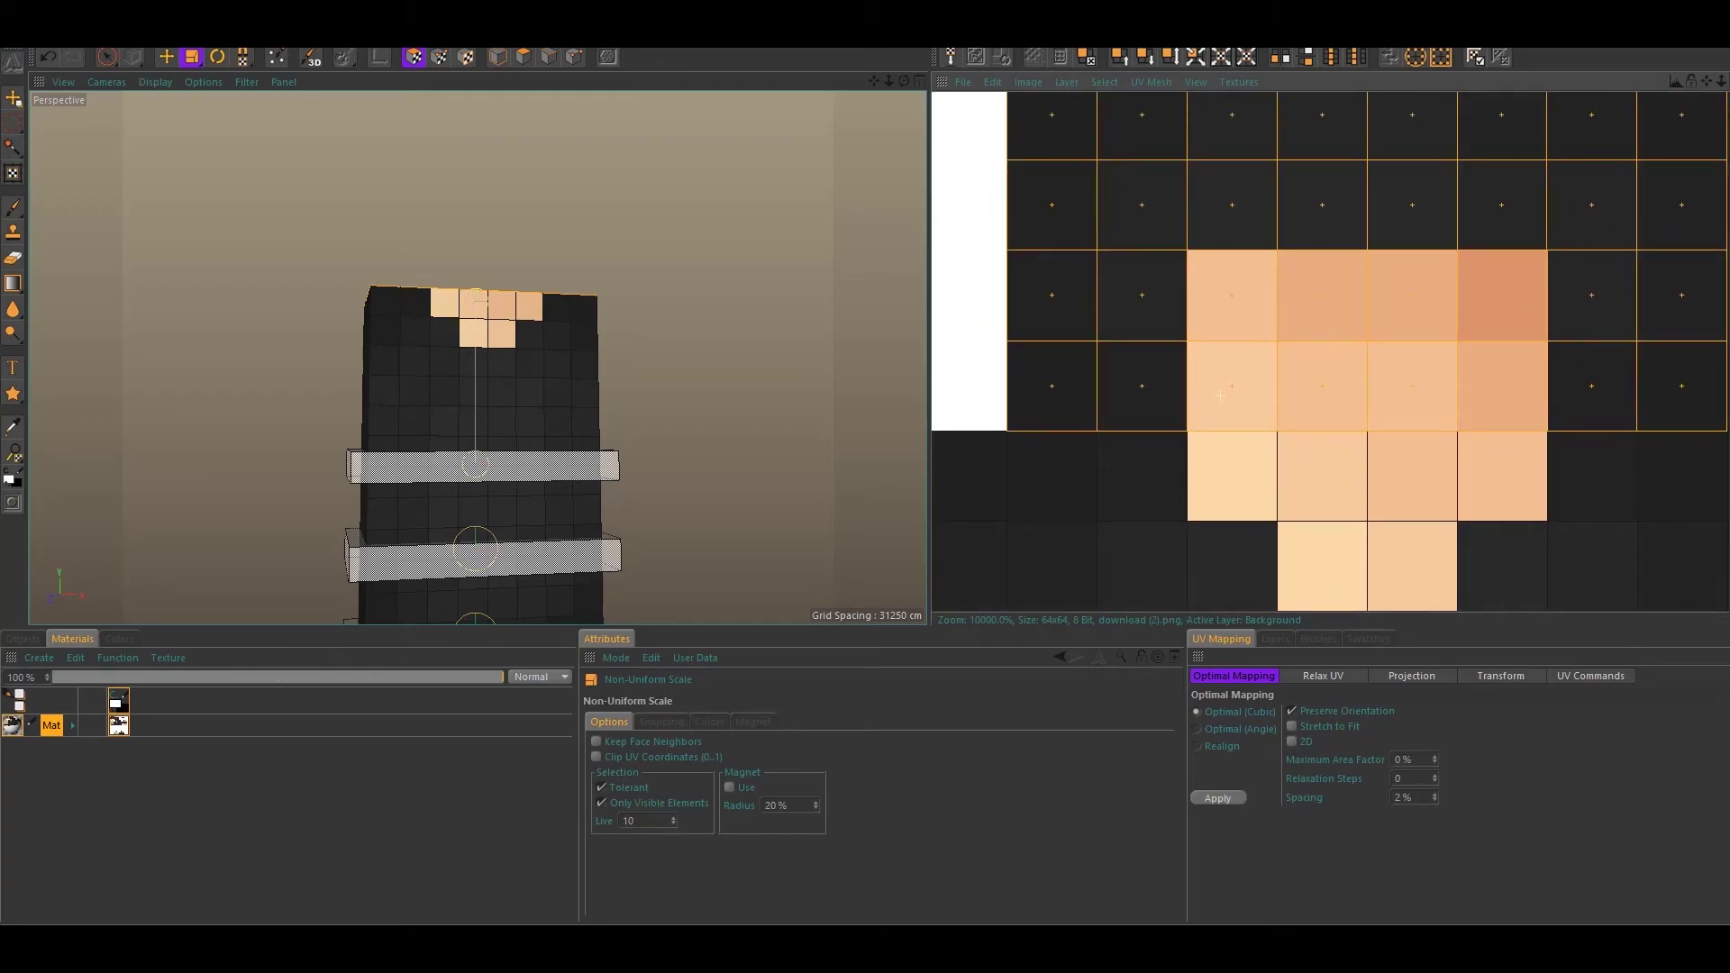
pyautogui.keyDown('alt'); pyautogui.moveTo(1220, 396); pyautogui.dragTo(1085, 396, button='middle'); pyautogui.keyUp('alt')
pyautogui.scroll(-4, 1207, 353)
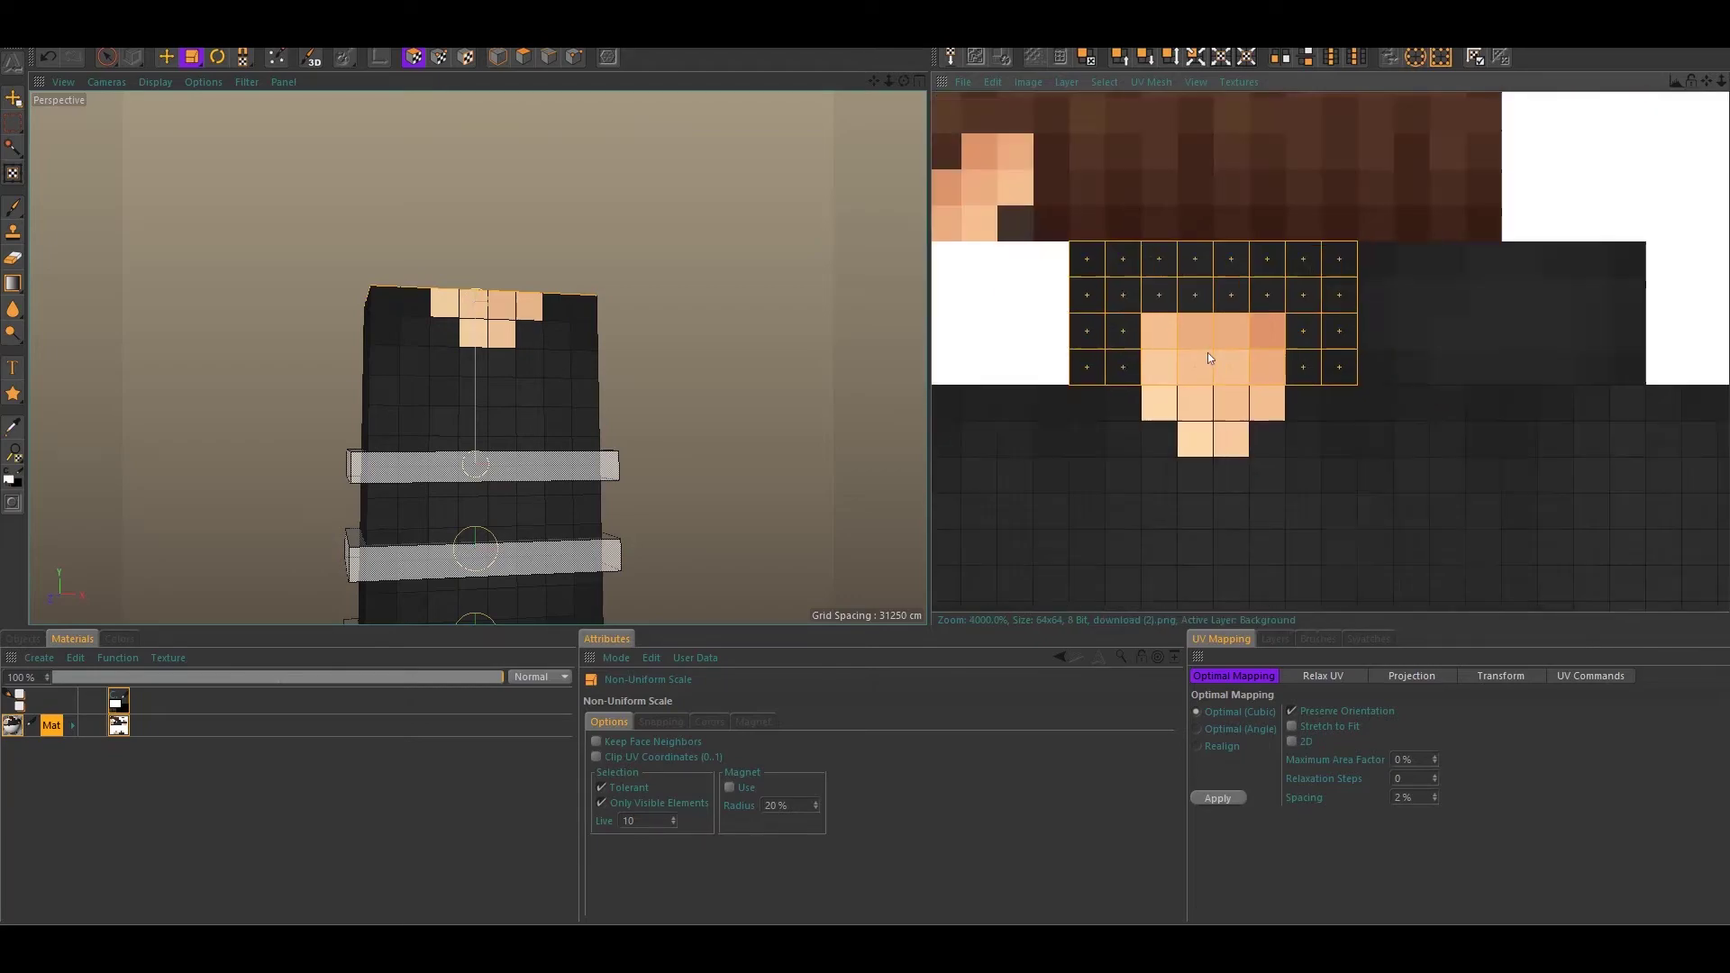
# Deselect the torso's top polygons and move the bottom UVs onto the skin's dark torso bottom area beside the top
pyautogui.keyDown('alt'); pyautogui.moveTo(601, 332); pyautogui.dragTo(596, 409); pyautogui.keyUp('alt')
pyautogui.press('space')
pyautogui.moveTo(599, 295)
pyautogui.keyDown('ctrl'); pyautogui.mouseDown()
pyautogui.moveTo(411, 234)
pyautogui.moveTo(474, 210)
pyautogui.mouseUp(); pyautogui.keyUp('ctrl')
pyautogui.keyDown('alt'); pyautogui.moveTo(566, 416); pyautogui.dragTo(492, 243); pyautogui.keyUp('alt')
pyautogui.press('e')
pyautogui.moveTo(1081, 390); pyautogui.dragTo(1369, 390)
# Deselect the torso's bottom polygons so no UV polygons remain selected
pyautogui.press('space')
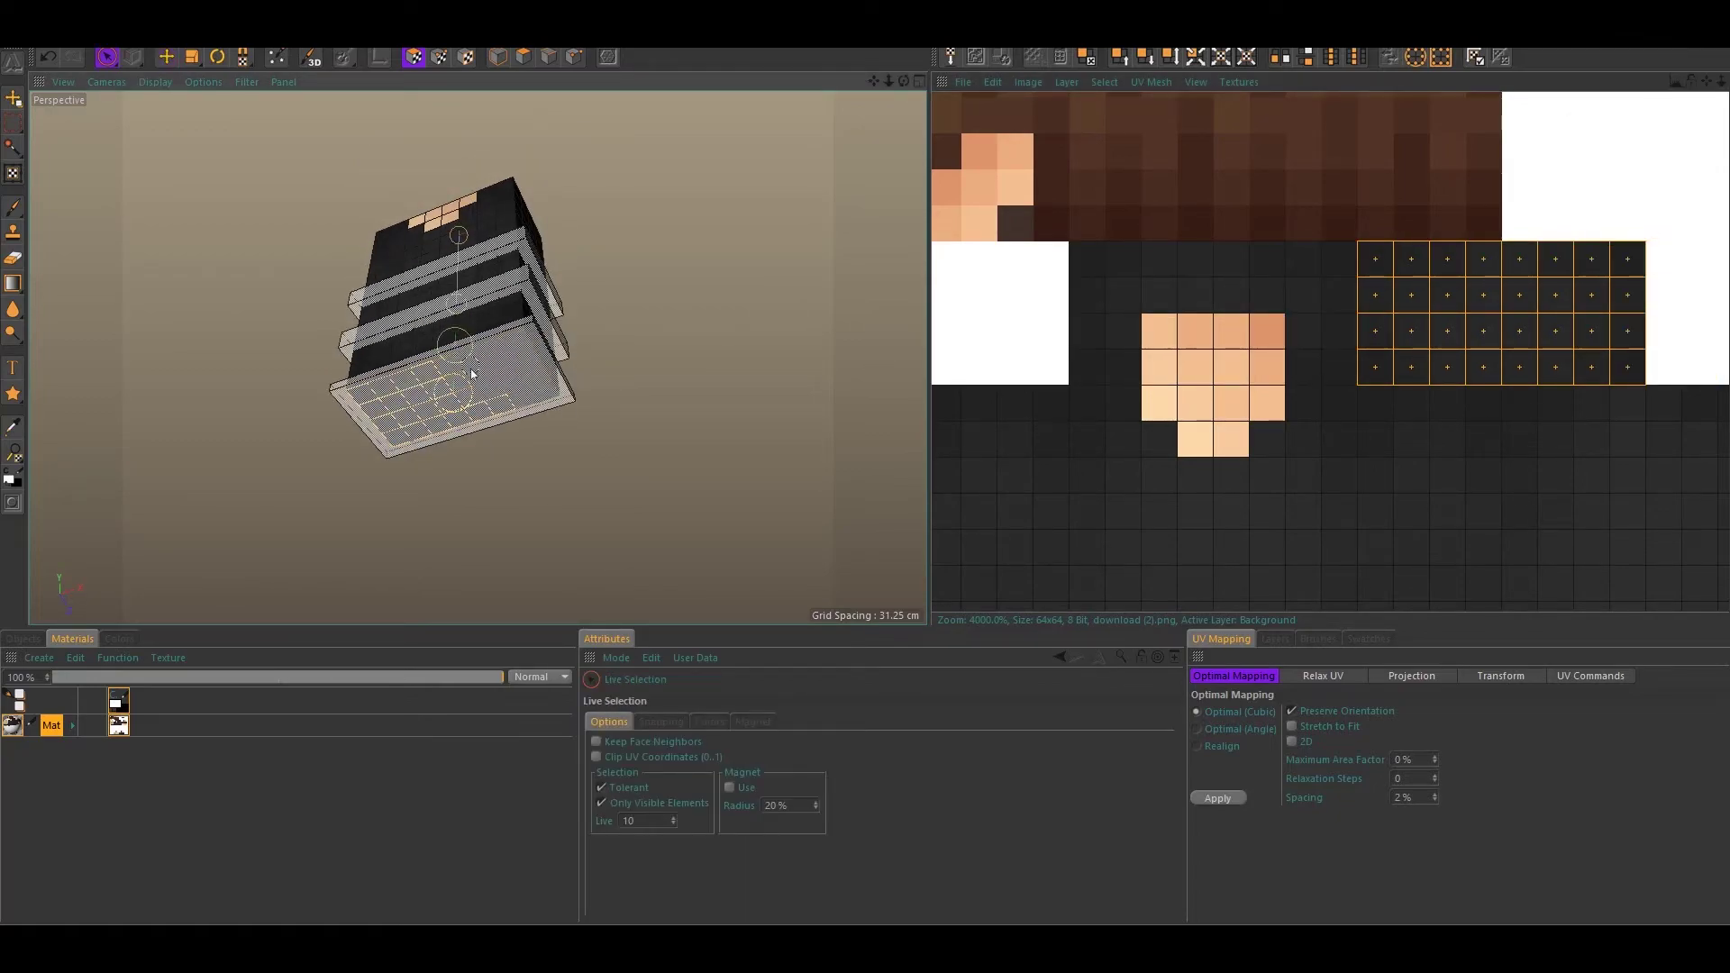
pyautogui.click(455, 424)
pyautogui.keyDown('alt'); pyautogui.moveTo(455, 424); pyautogui.dragTo(567, 347); pyautogui.keyUp('alt')
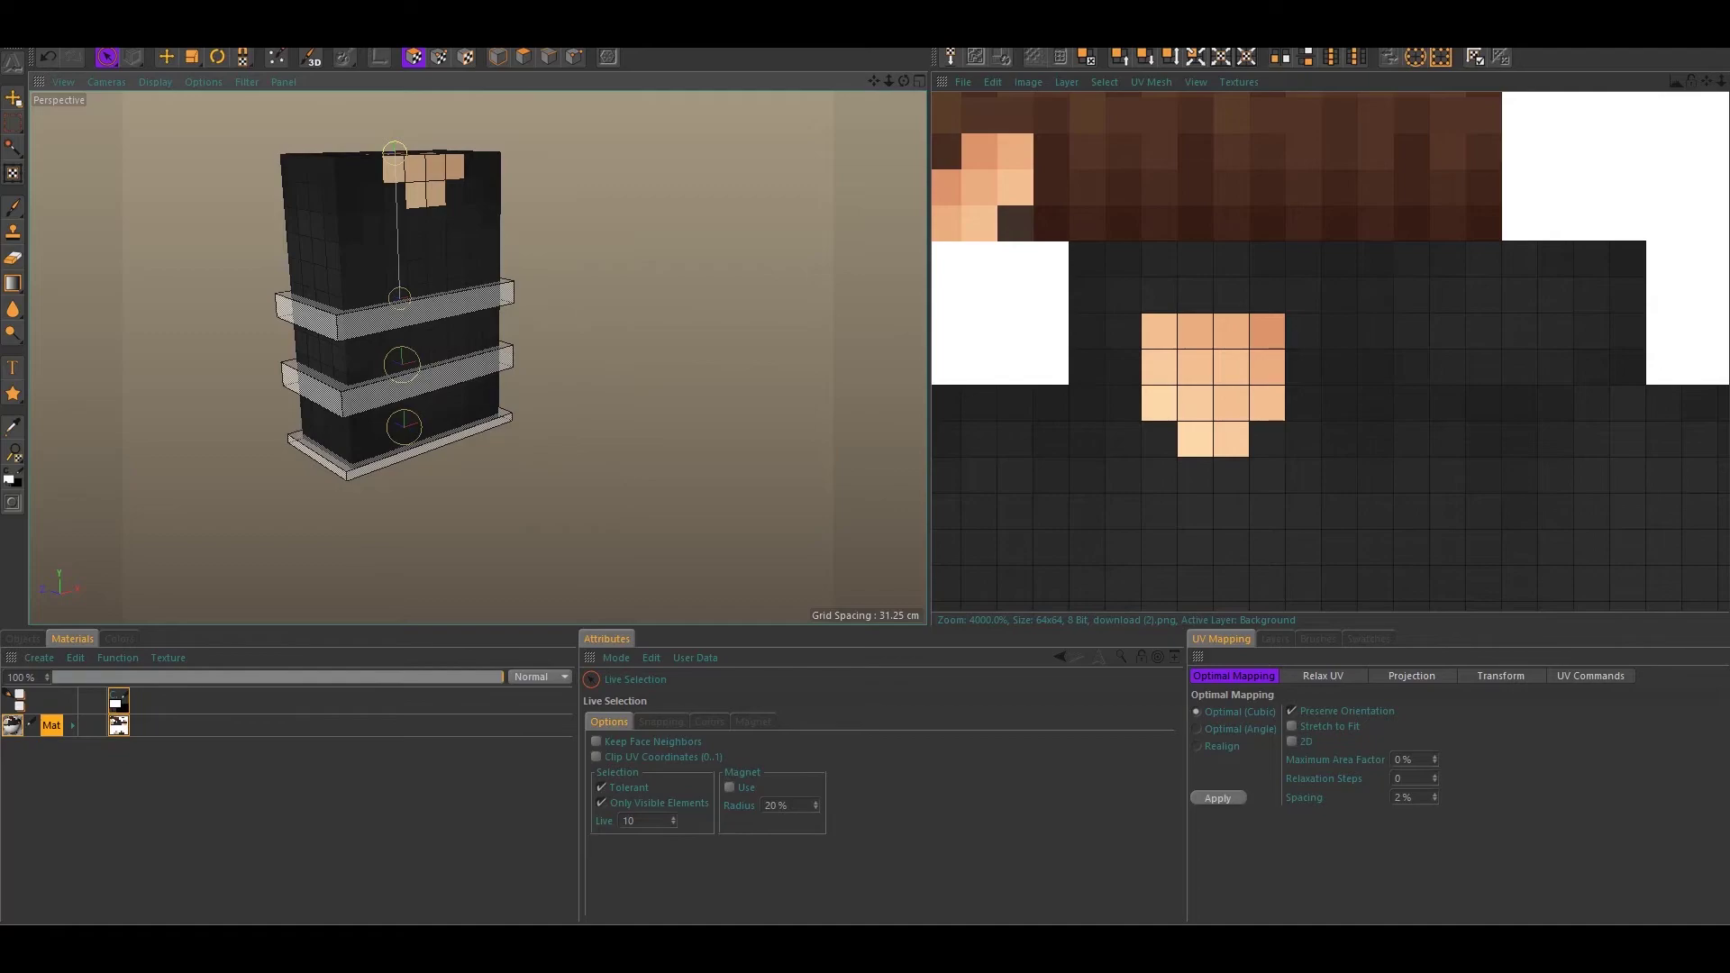
# Leave the UV editing layout for the main modelling layout and set the viewport to Gouraud shading
pyautogui.click(1651, 31)
pyautogui.click(1615, 175)
pyautogui.keyDown('alt'); pyautogui.moveTo(761, 289); pyautogui.dragTo(586, 321); pyautogui.keyUp('alt')
pyautogui.press('n')
pyautogui.press('a')
pyautogui.scroll(-6, 768, 270)
pyautogui.keyDown('alt'); pyautogui.moveTo(578, 322); pyautogui.dragTo(637, 291); pyautogui.keyUp('alt')
pyautogui.scroll(5, 587, 379)
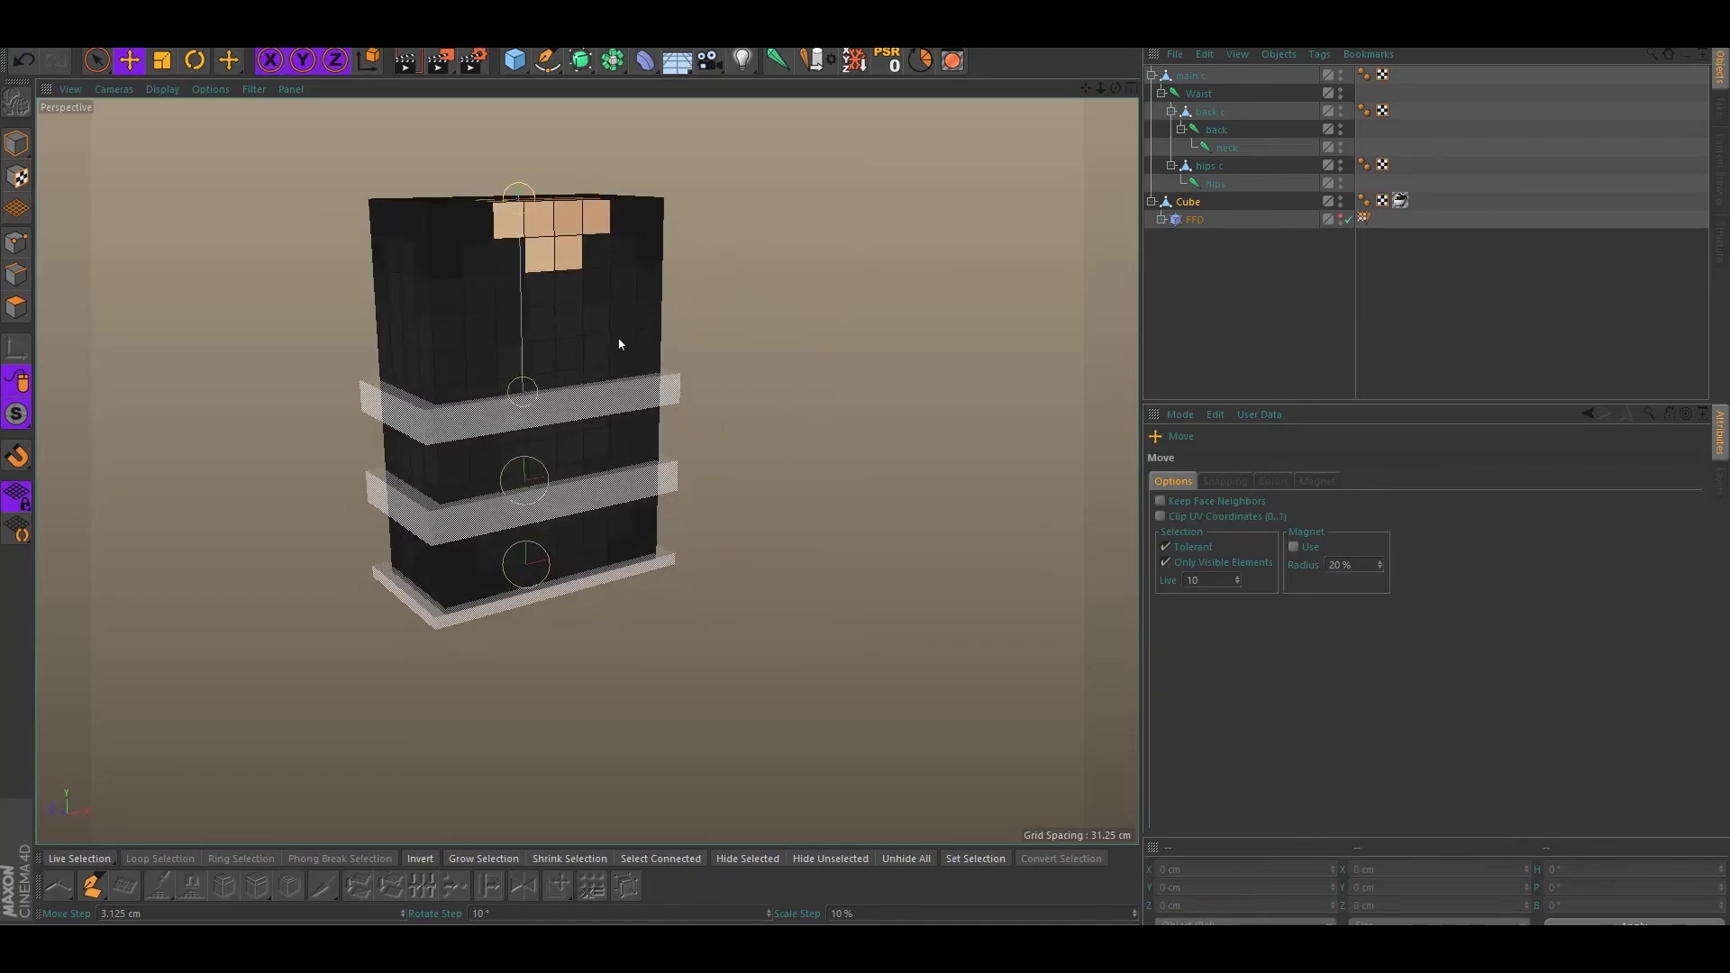
# Switch to Model mode and clear the object selection
pyautogui.keyDown('alt'); pyautogui.moveTo(676, 333); pyautogui.dragTo(1147, 297); pyautogui.keyUp('alt')
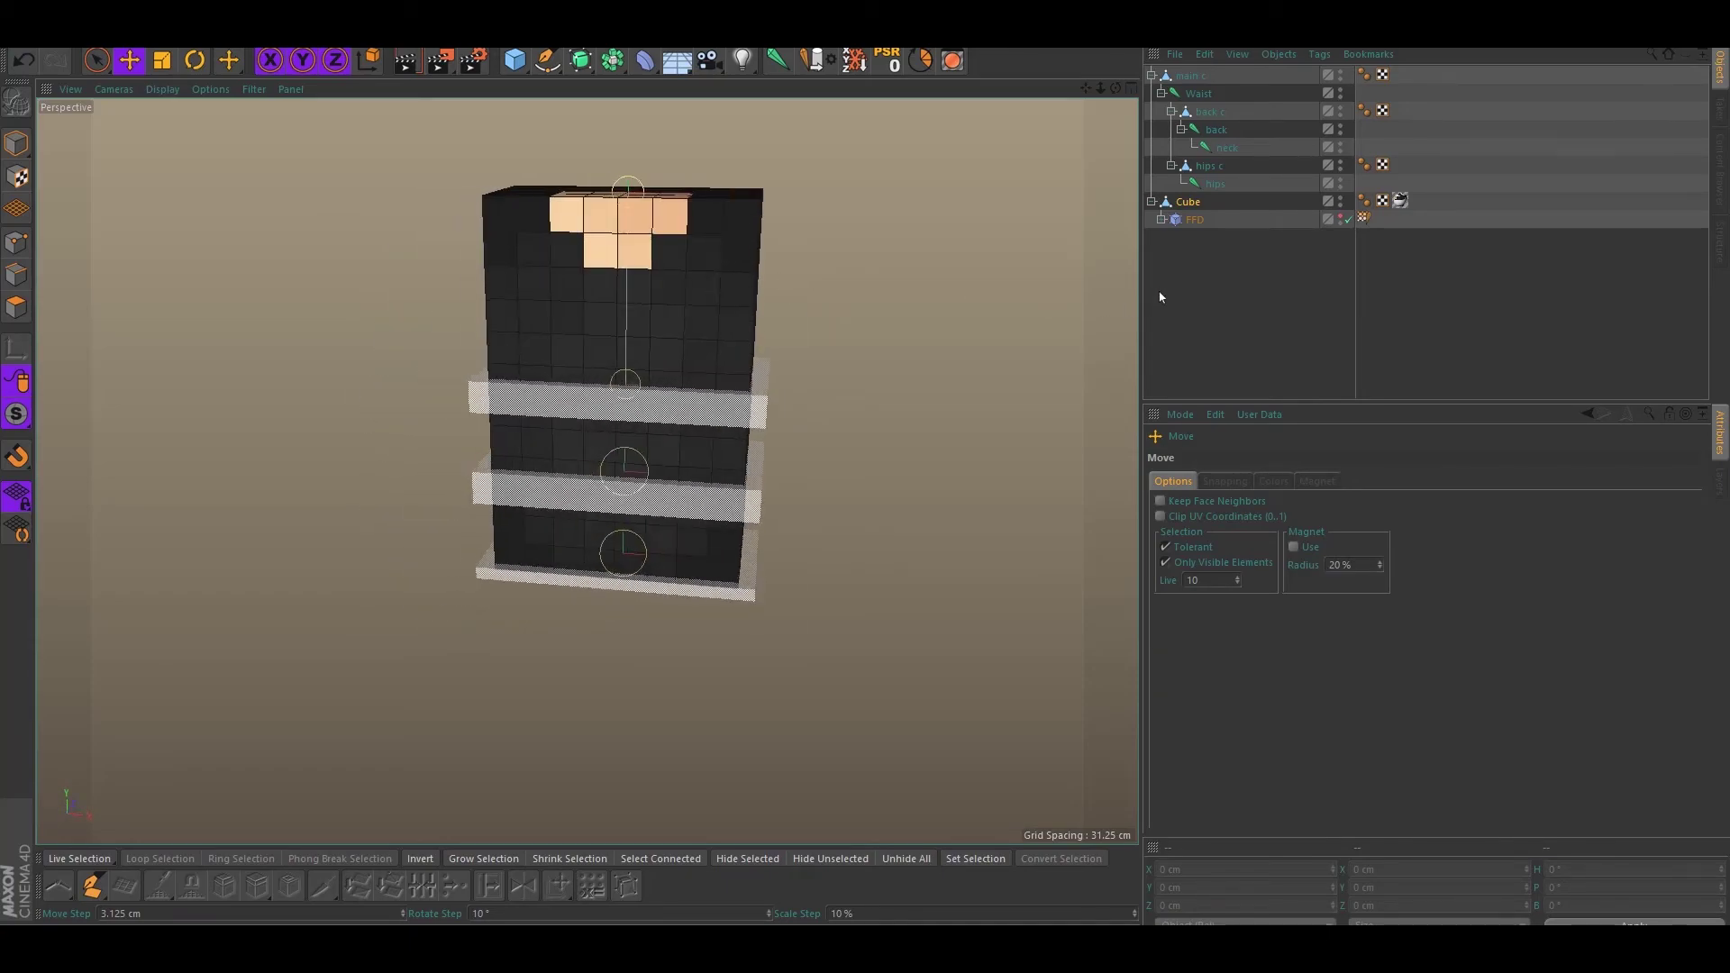
pyautogui.keyDown('alt'); pyautogui.moveTo(877, 306); pyautogui.dragTo(683, 309); pyautogui.keyUp('alt')
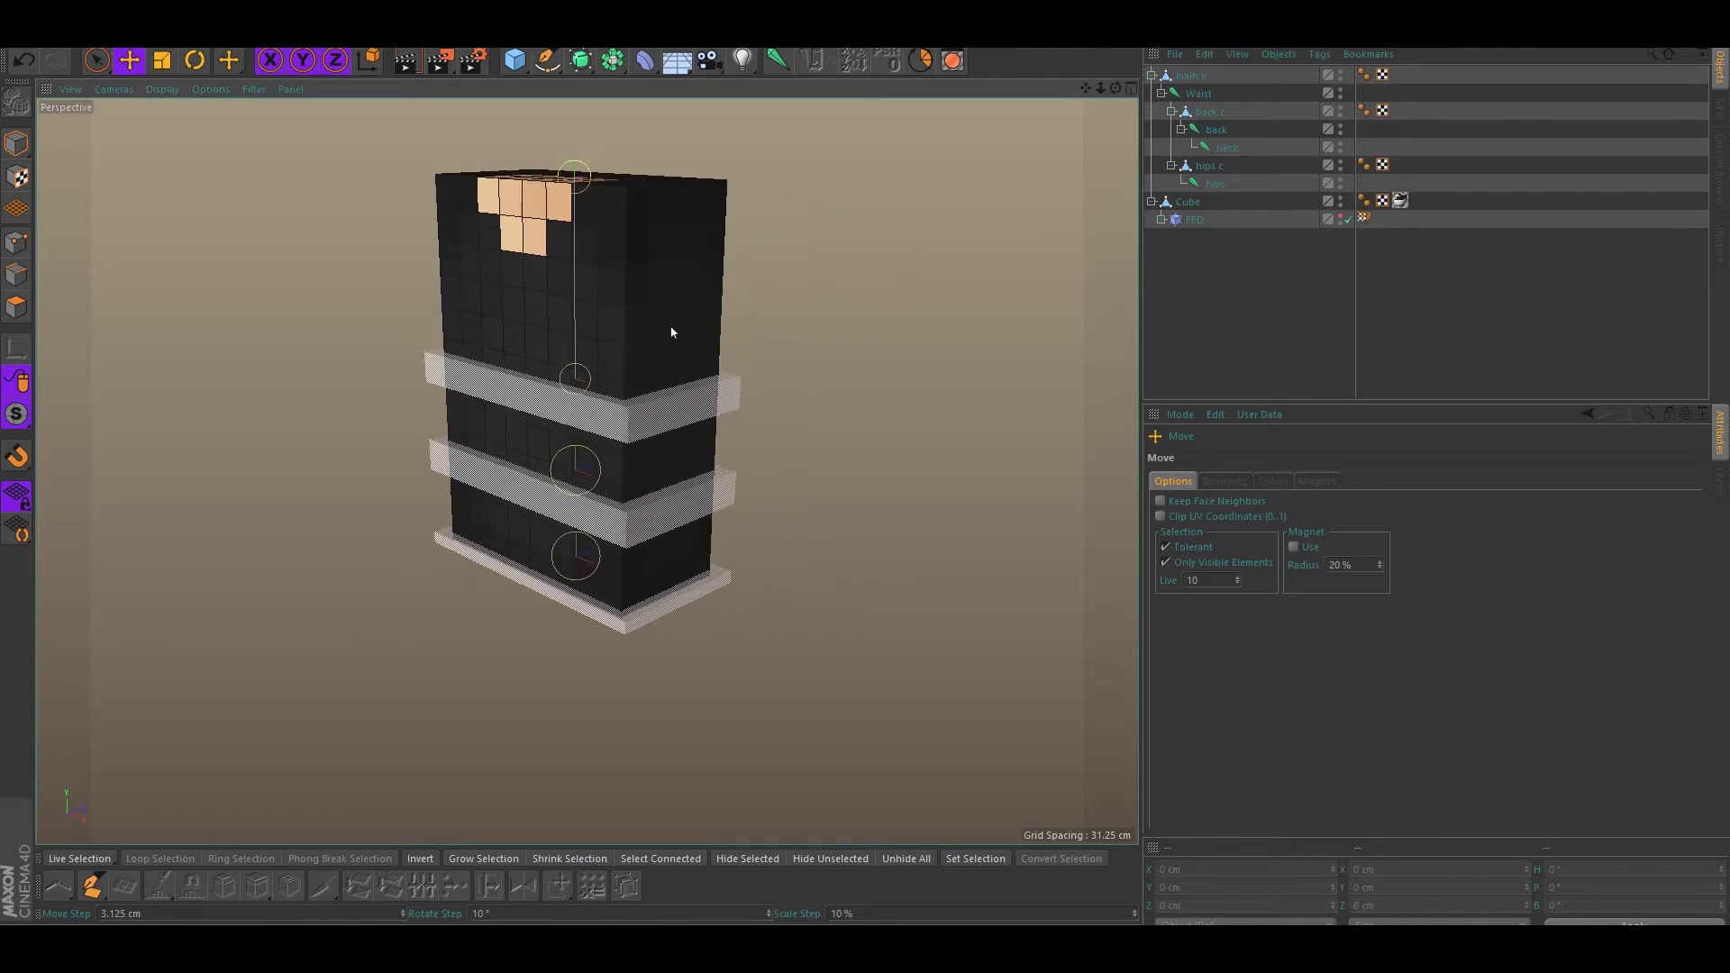
pyautogui.click(610, 405)
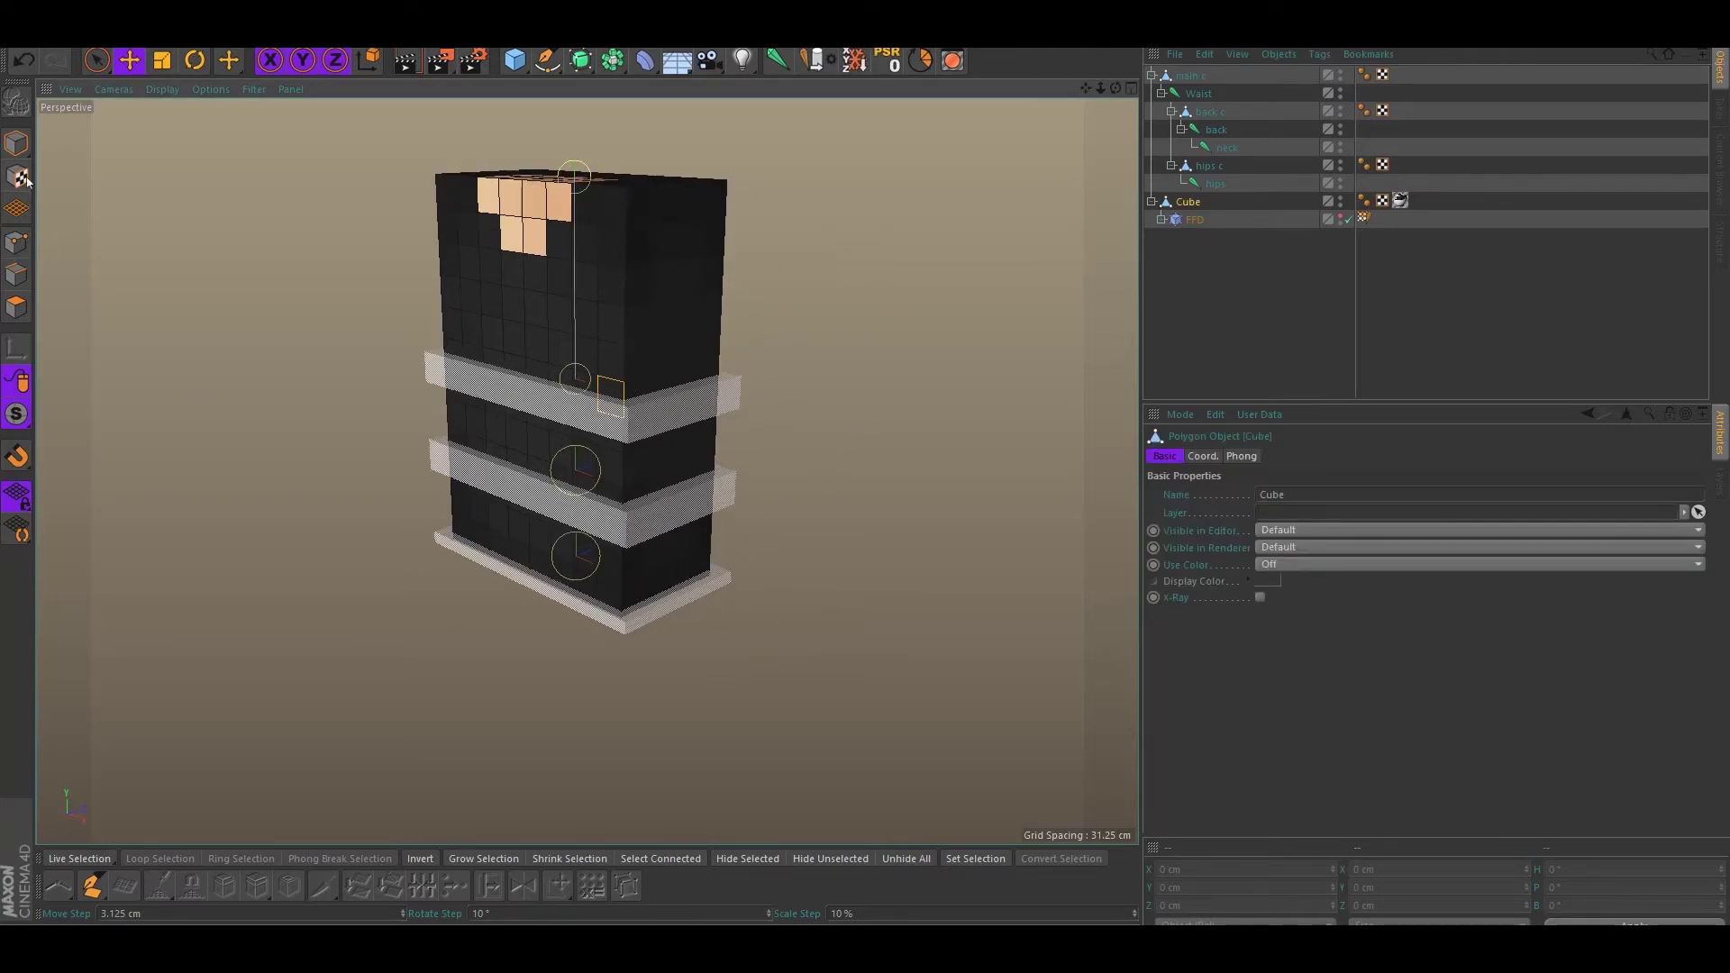
pyautogui.click(16, 144)
pyautogui.click(289, 219)
pyautogui.keyDown('alt'); pyautogui.moveTo(289, 219); pyautogui.dragTo(340, 220); pyautogui.keyUp('alt')
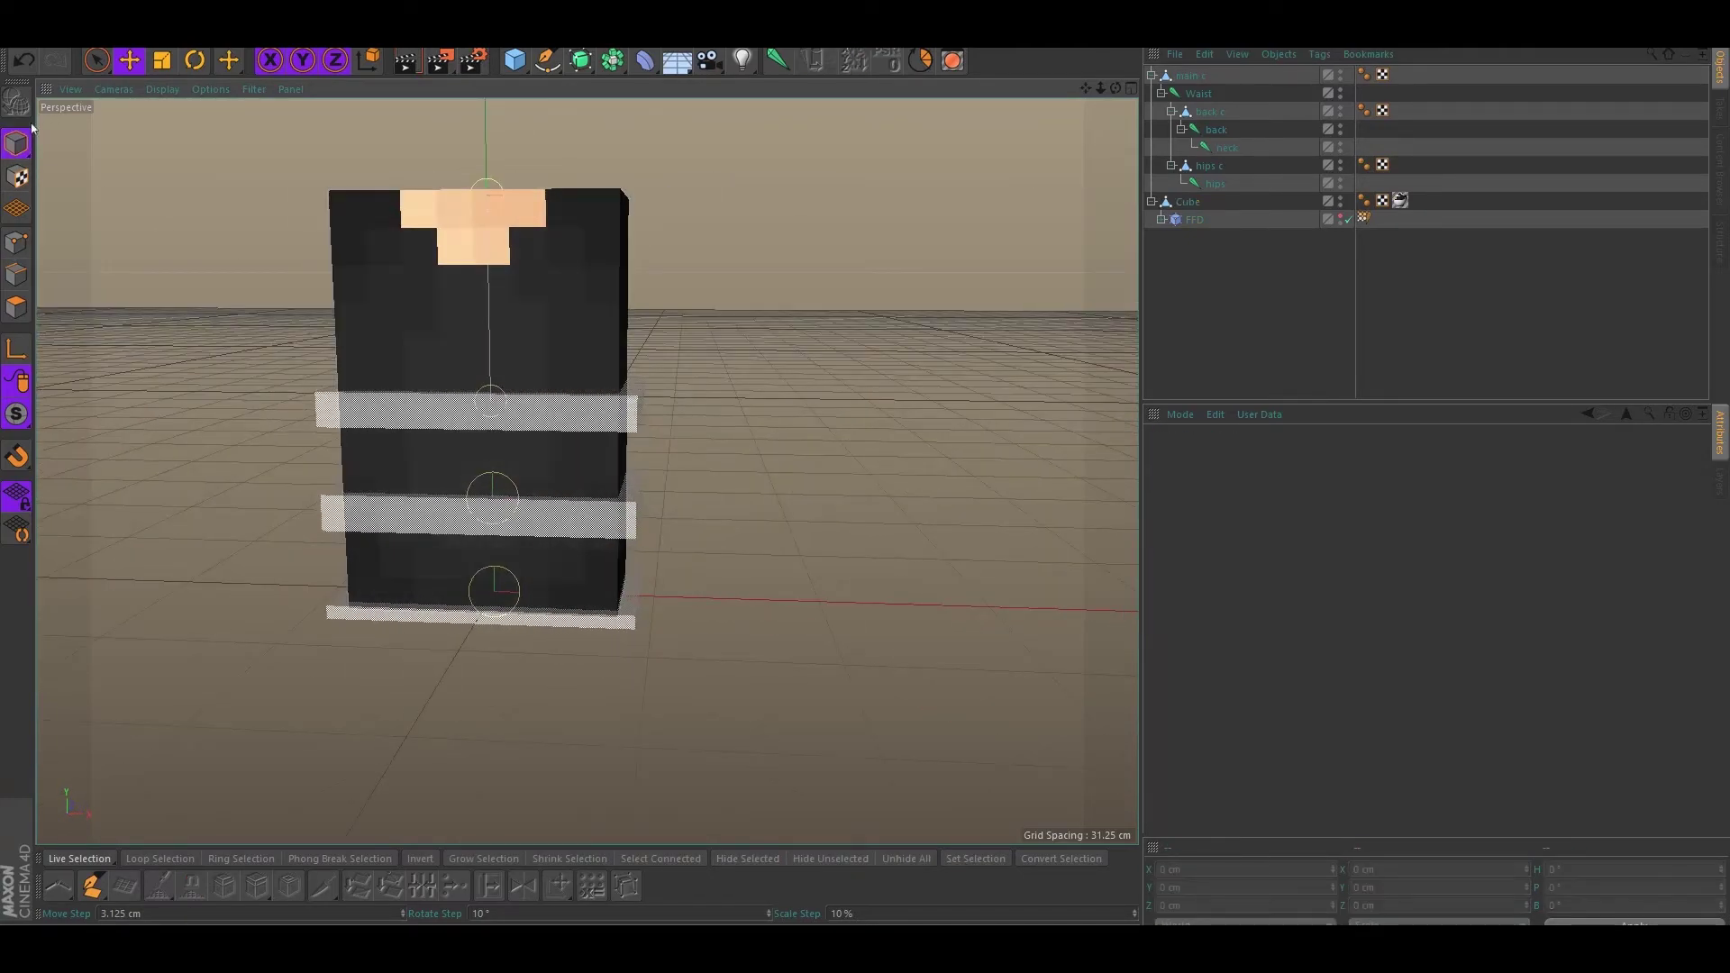
pyautogui.keyDown('alt'); pyautogui.moveTo(157, 258); pyautogui.dragTo(862, 309); pyautogui.keyUp('alt')
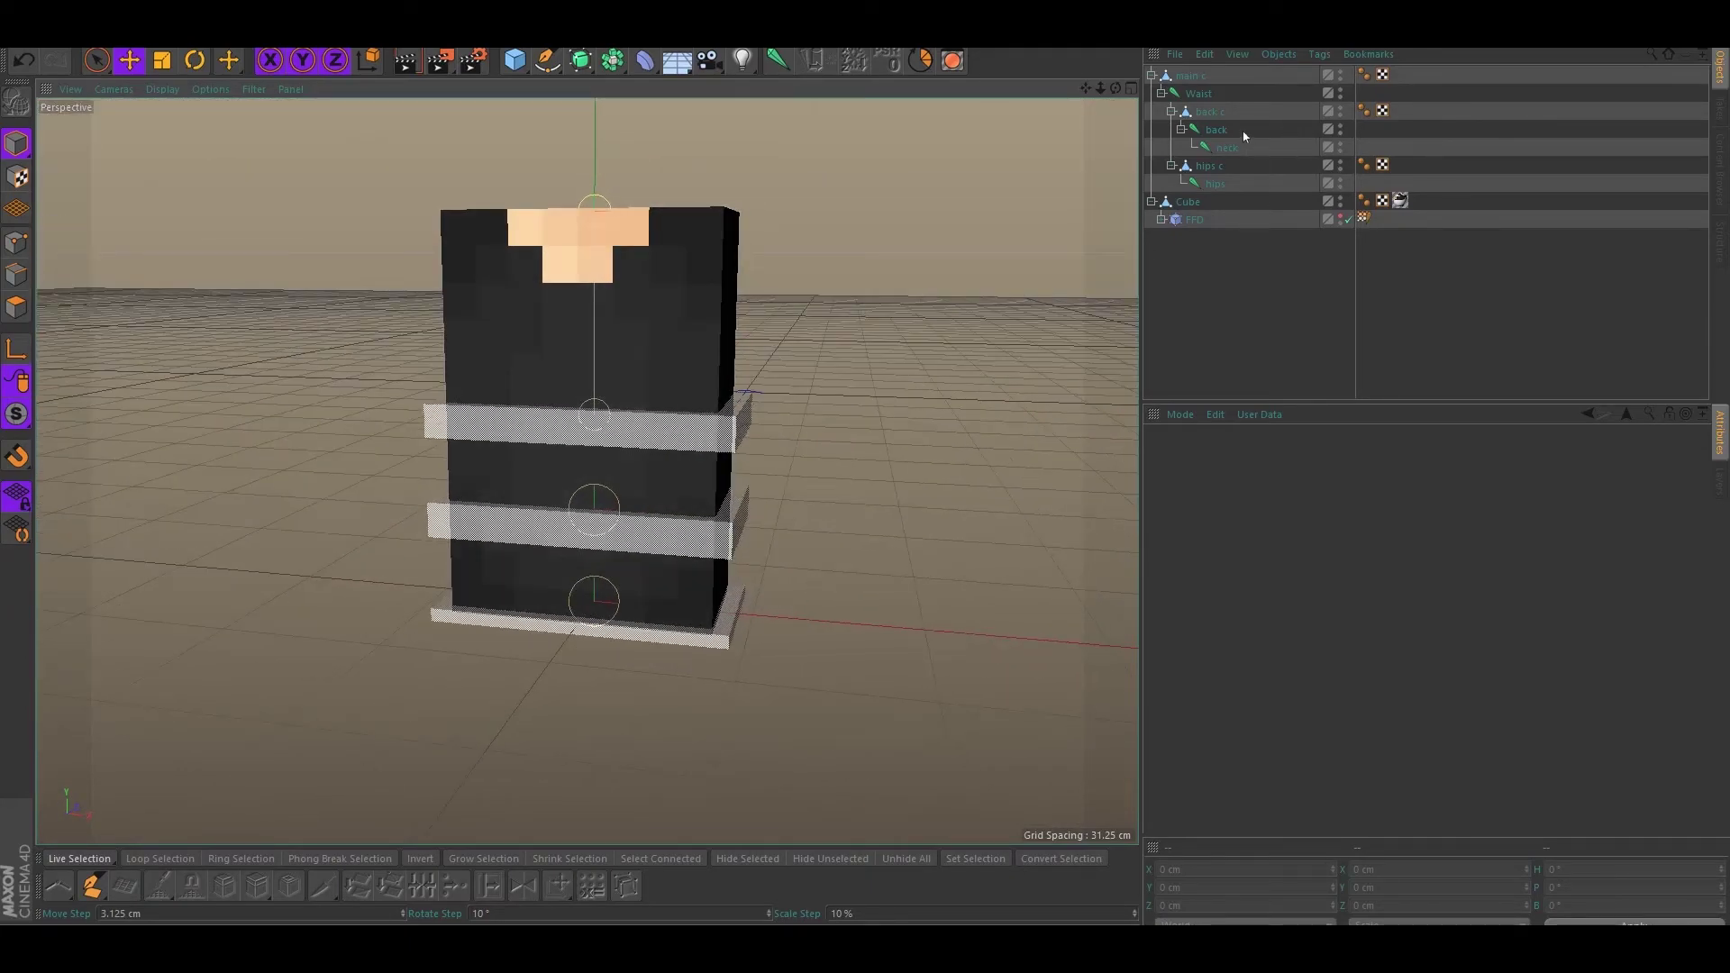
# Hide the main, back and hips control plates in the renderer and render the perspective view
pyautogui.click(409, 60)
pyautogui.click(339, 333)
pyautogui.click(405, 61)
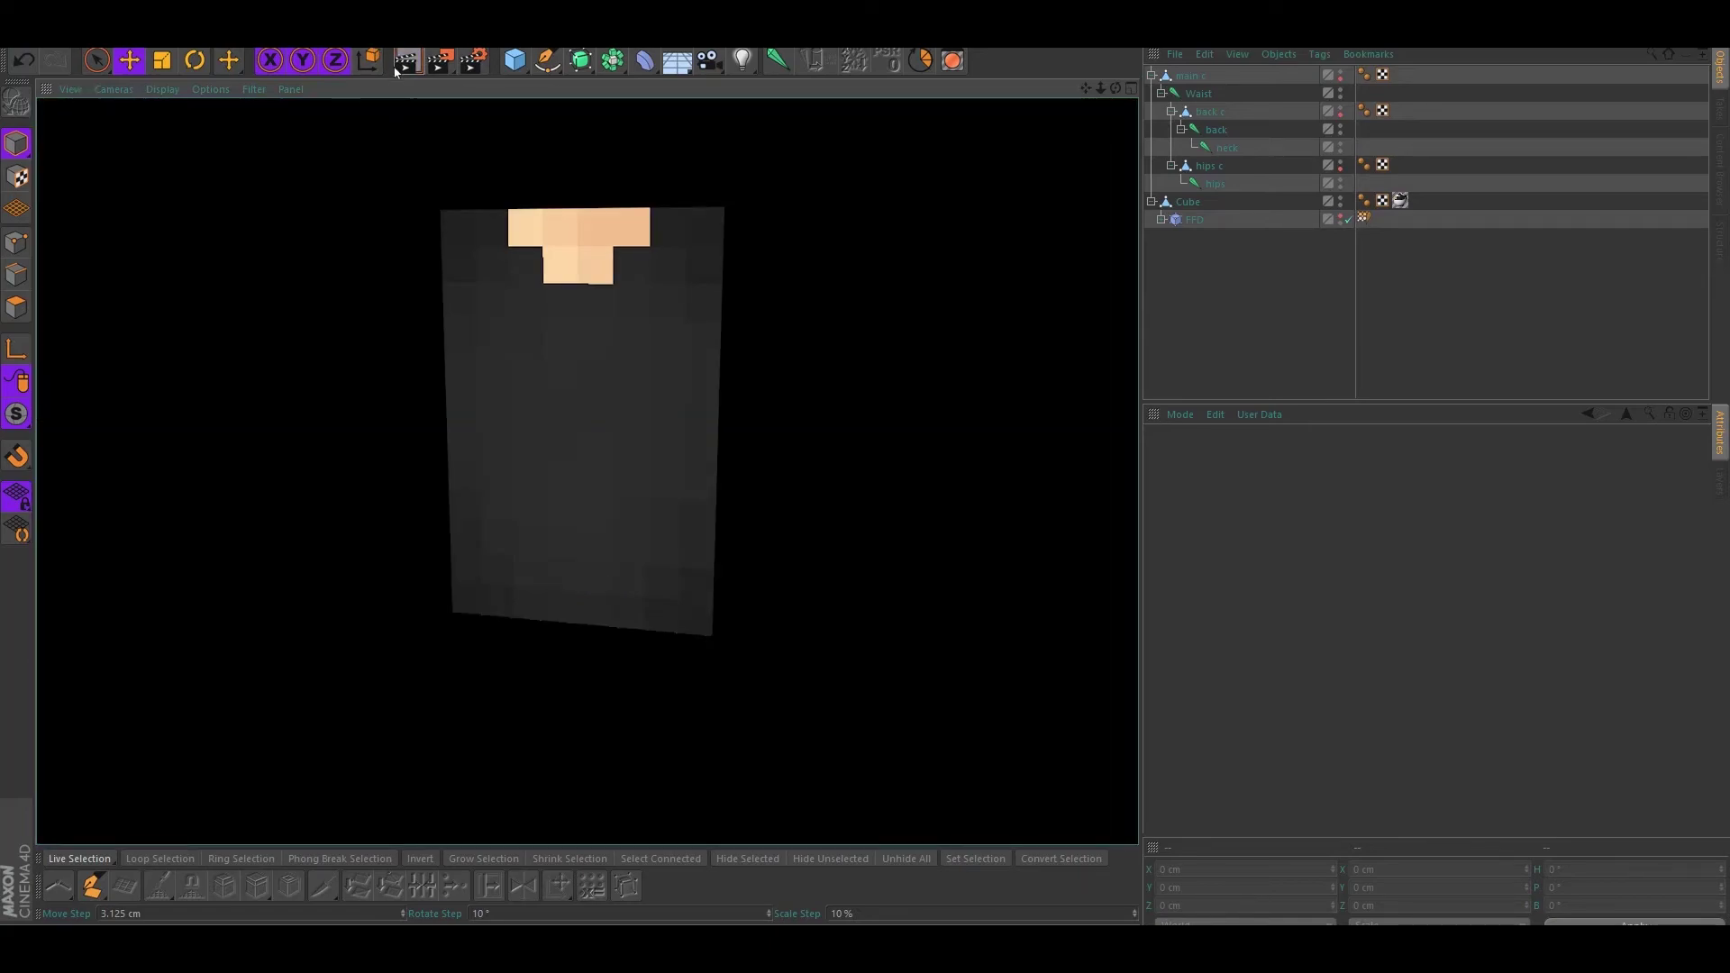
# Try rotating the back and hips control plates to test how the textured torso bends
pyautogui.keyDown('alt'); pyautogui.moveTo(909, 227); pyautogui.dragTo(774, 245); pyautogui.keyUp('alt')
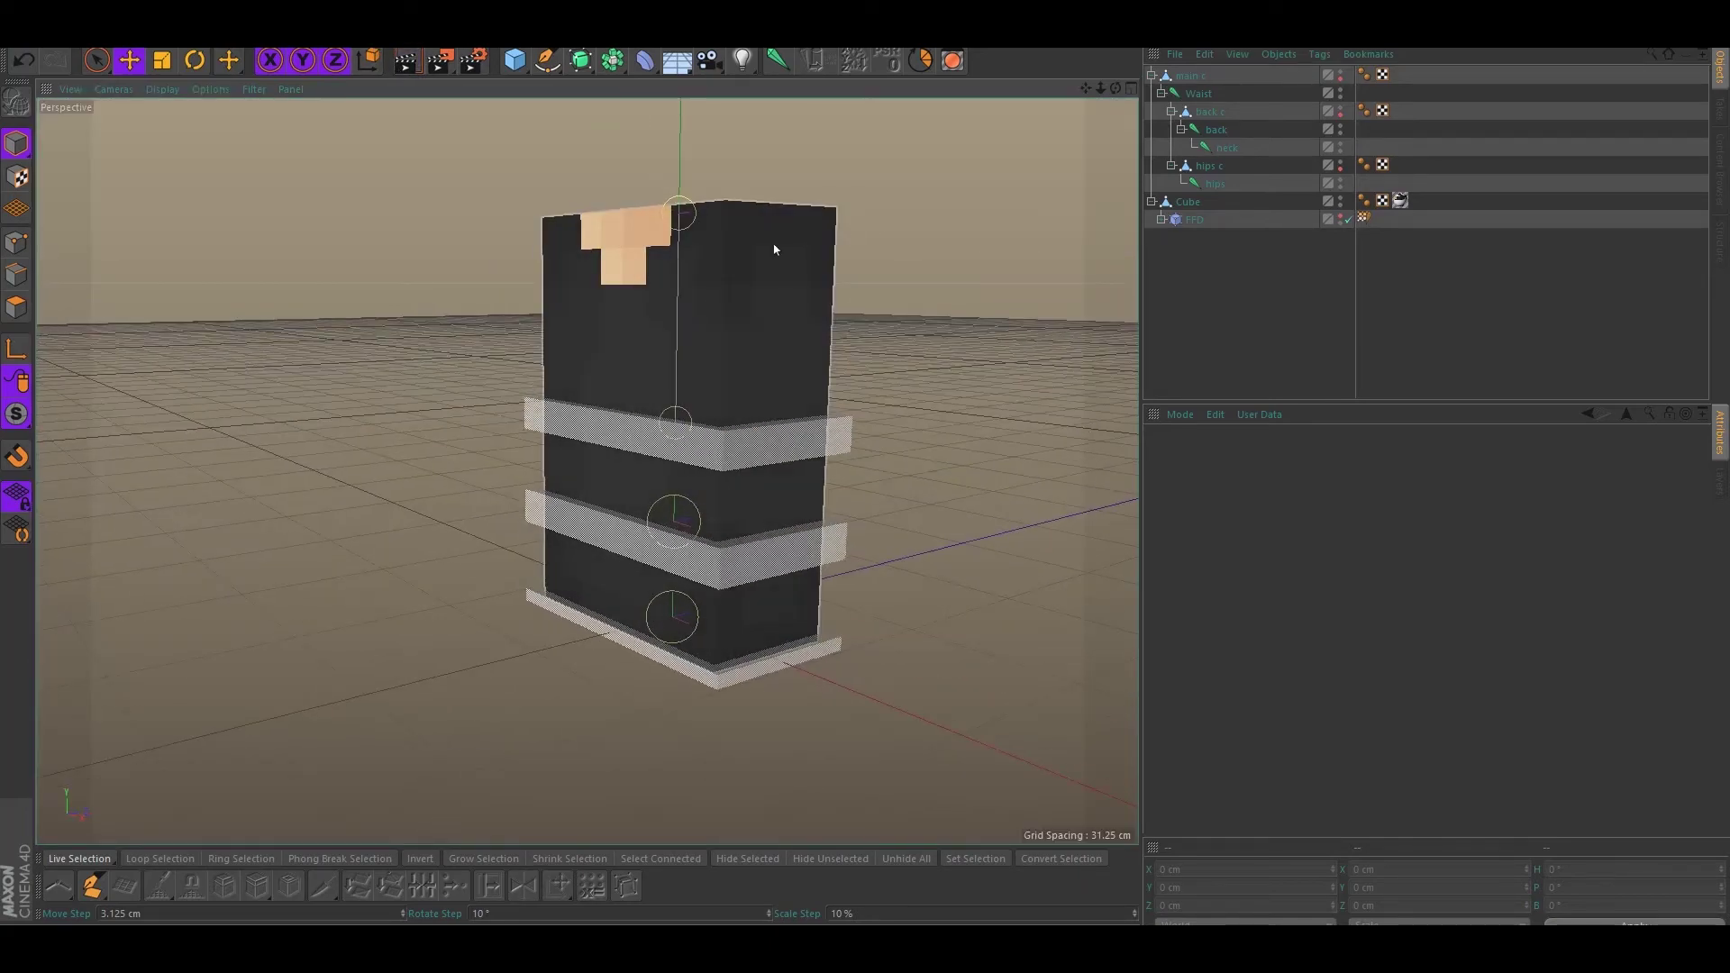
pyautogui.click(682, 450)
pyautogui.press('r')
pyautogui.moveTo(647, 406); pyautogui.dragTo(676, 465)
pyautogui.click(709, 553)
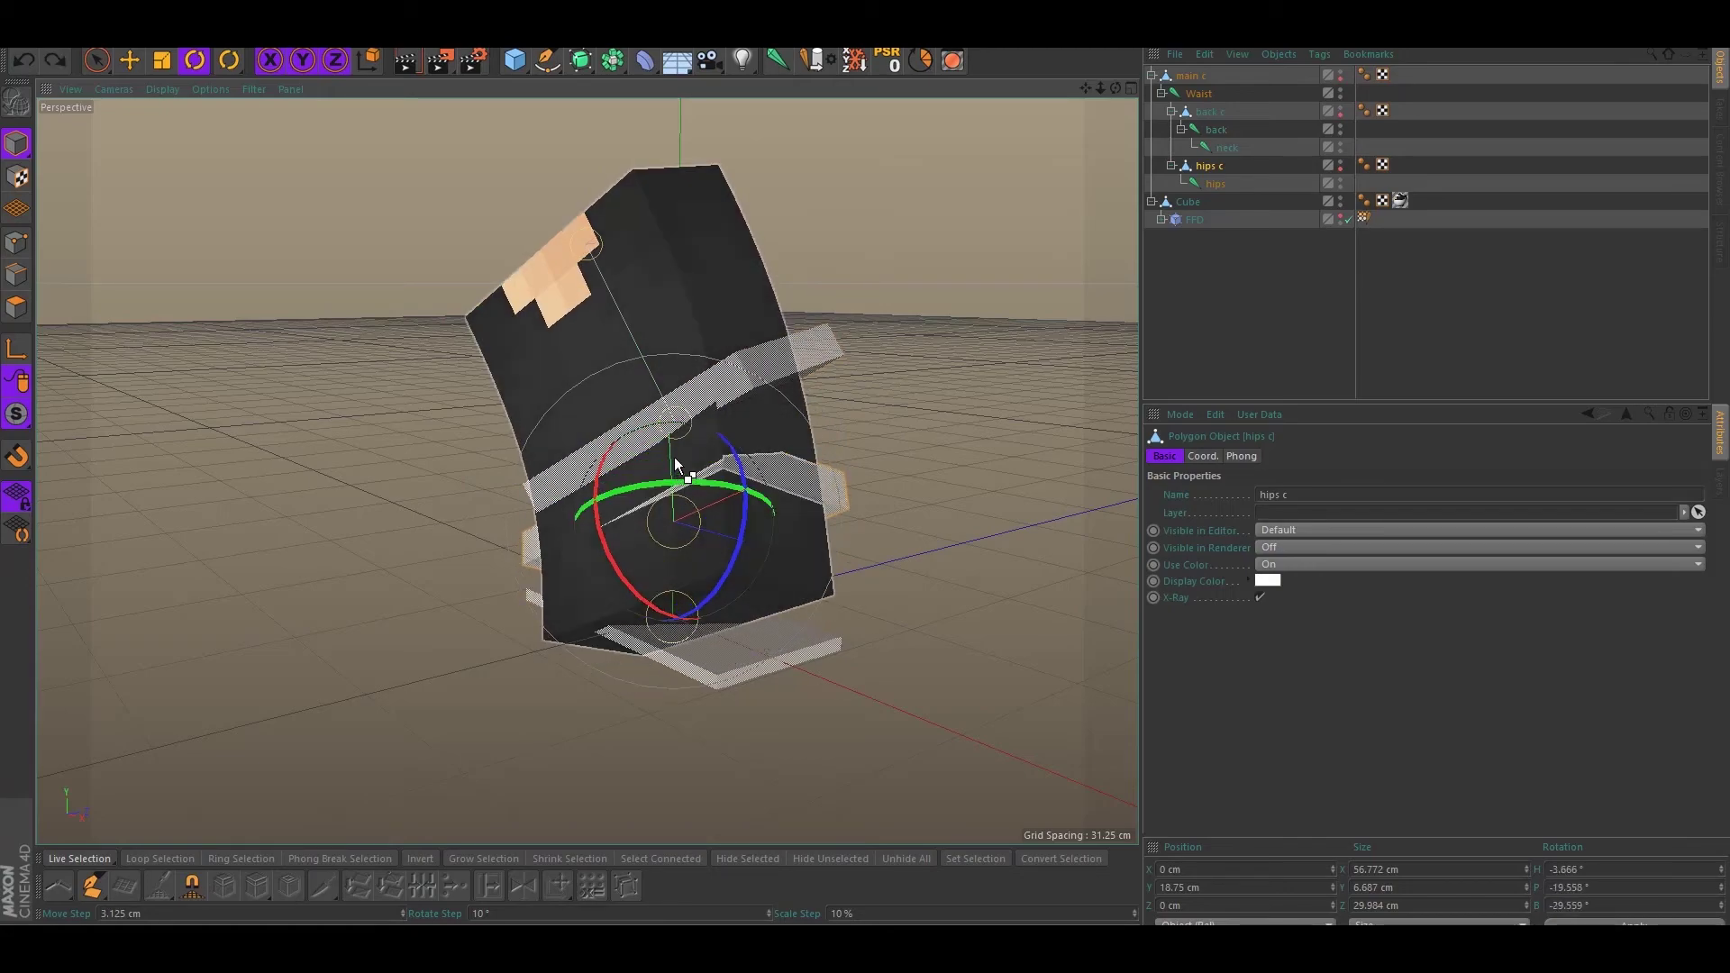
# Undo the test rotations of the control plates and clear the selection
pyautogui.hotkey('ctrl', 'z')
pyautogui.hotkey('ctrl', 'z')
pyautogui.hotkey('ctrl', 'z')
pyautogui.click(415, 305)
pyautogui.keyDown('alt'); pyautogui.moveTo(415, 304); pyautogui.dragTo(445, 294); pyautogui.keyUp('alt')
pyautogui.keyDown('alt'); pyautogui.moveTo(445, 294); pyautogui.dragTo(389, 332, button='middle'); pyautogui.keyUp('alt')
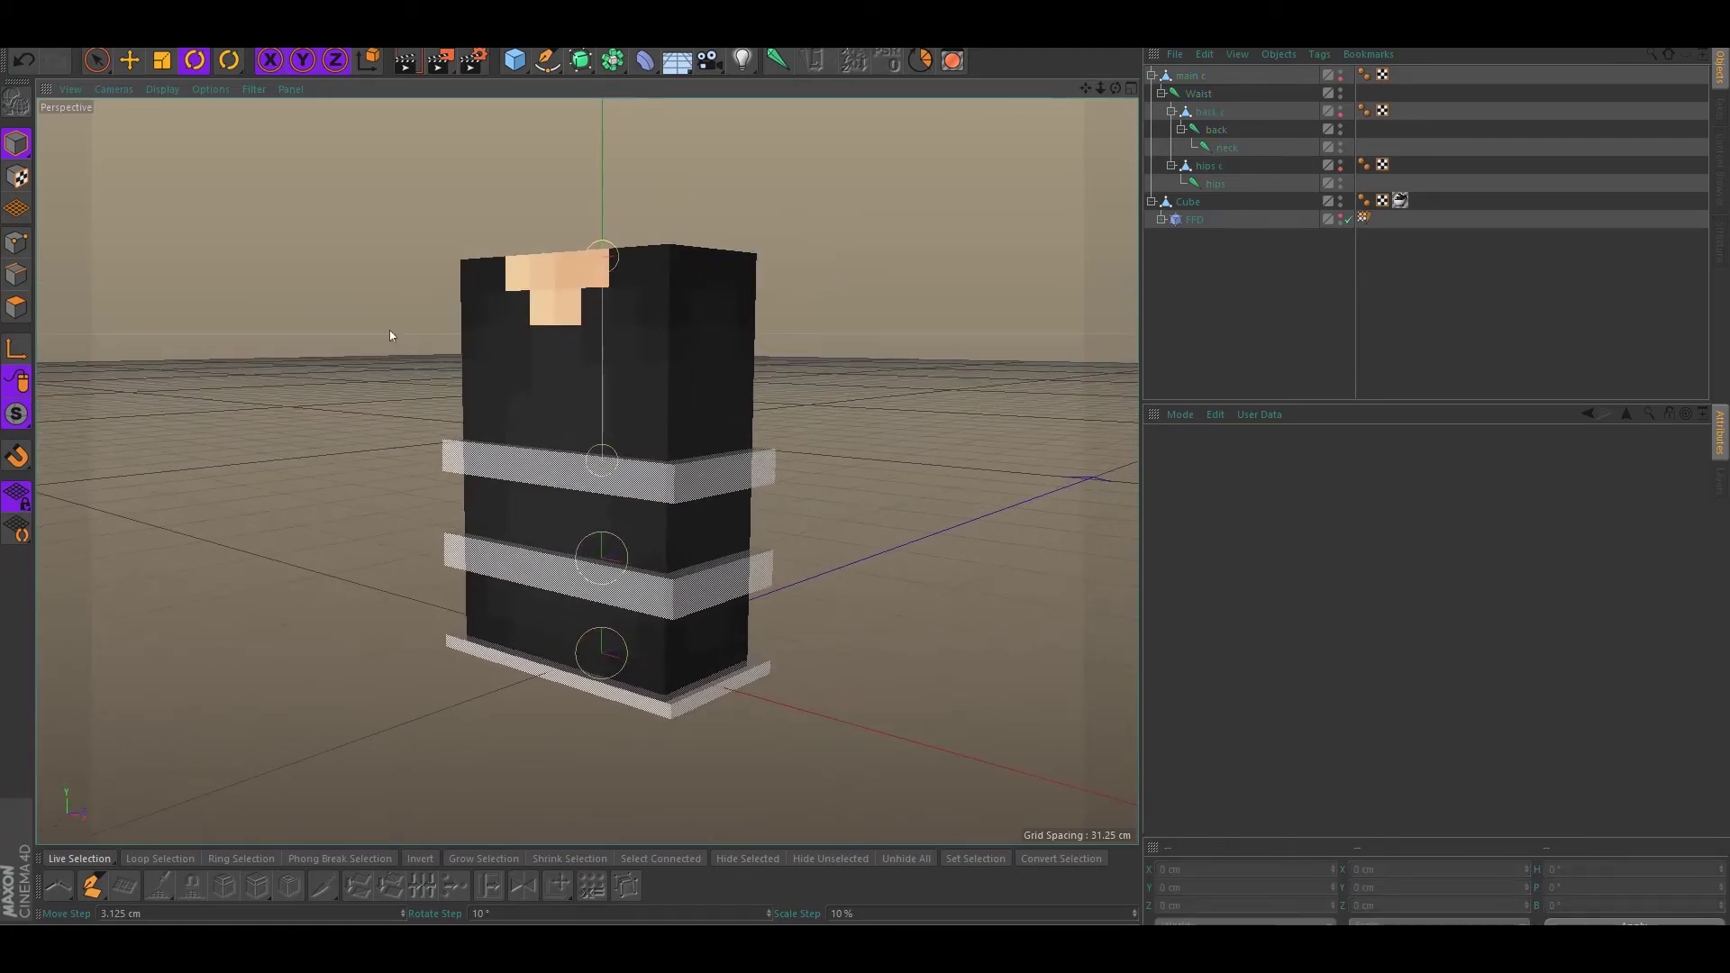
# Hide the Waist, back, neck and hips joints in the editor and renderer while forcing the three control plates visible in the editor
pyautogui.keyDown('alt'); pyautogui.moveTo(390, 337); pyautogui.dragTo(423, 340); pyautogui.keyUp('alt')
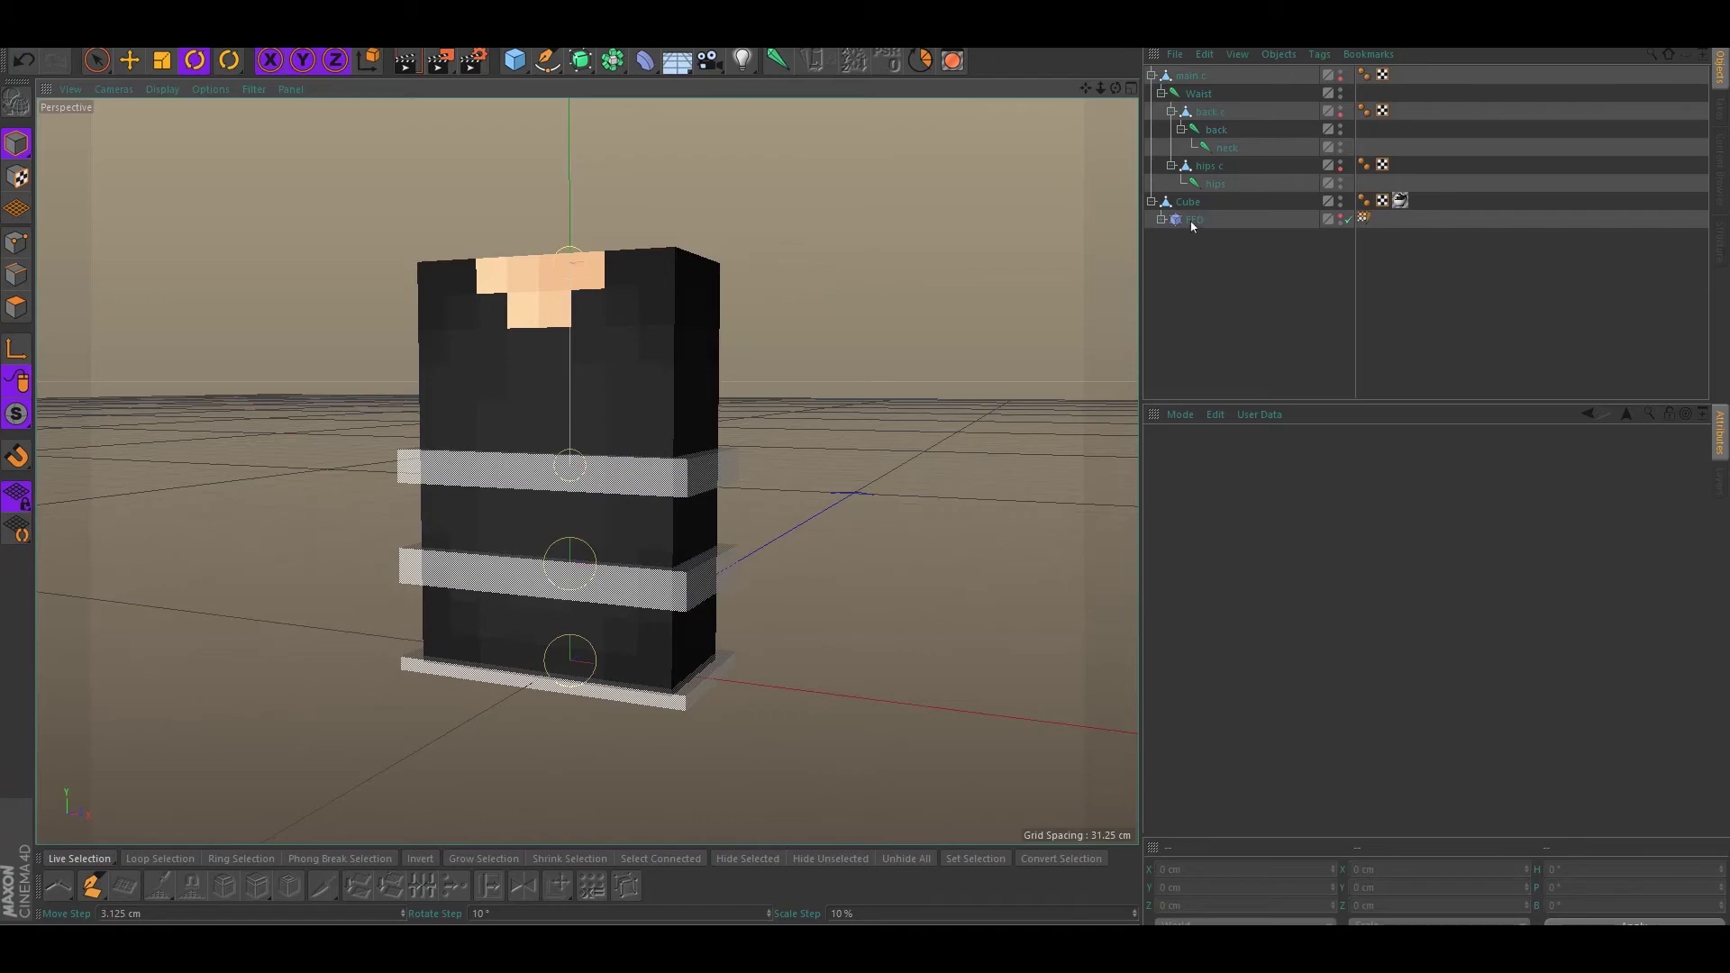
pyautogui.keyDown('alt'); pyautogui.moveTo(737, 339); pyautogui.dragTo(659, 355); pyautogui.keyUp('alt')
pyautogui.click(686, 356)
pyautogui.hotkey('ctrl', 'z')
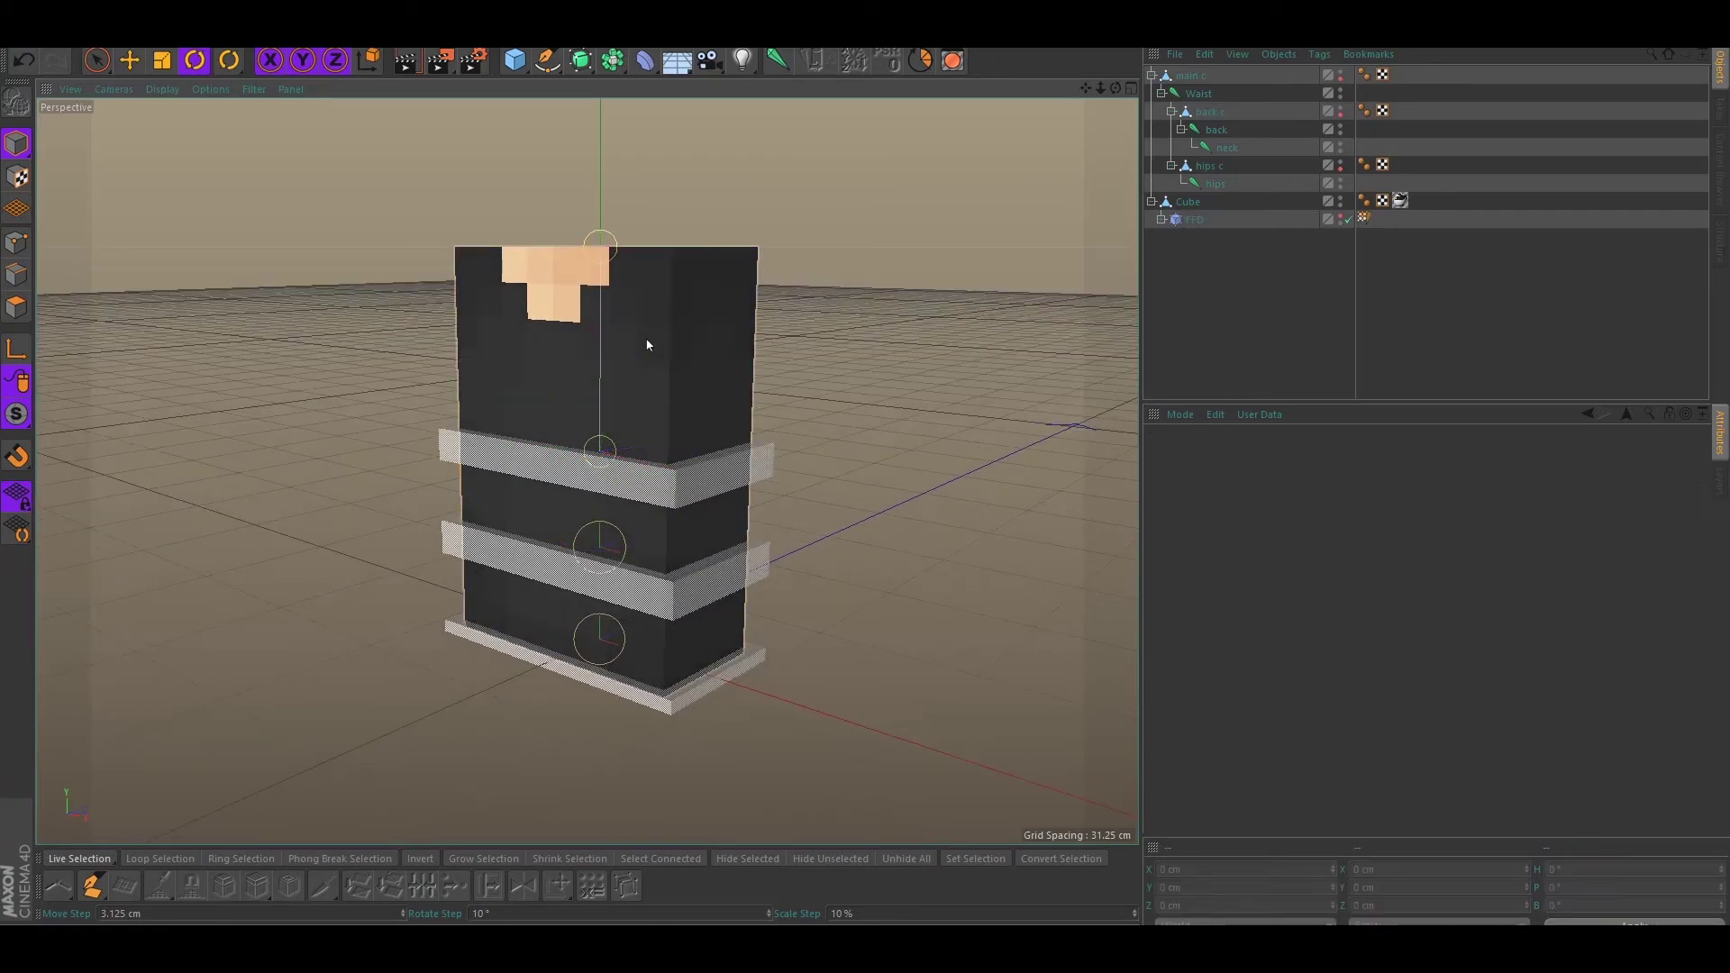
pyautogui.click(1340, 91)
pyautogui.hotkey('ctrl', 'z')
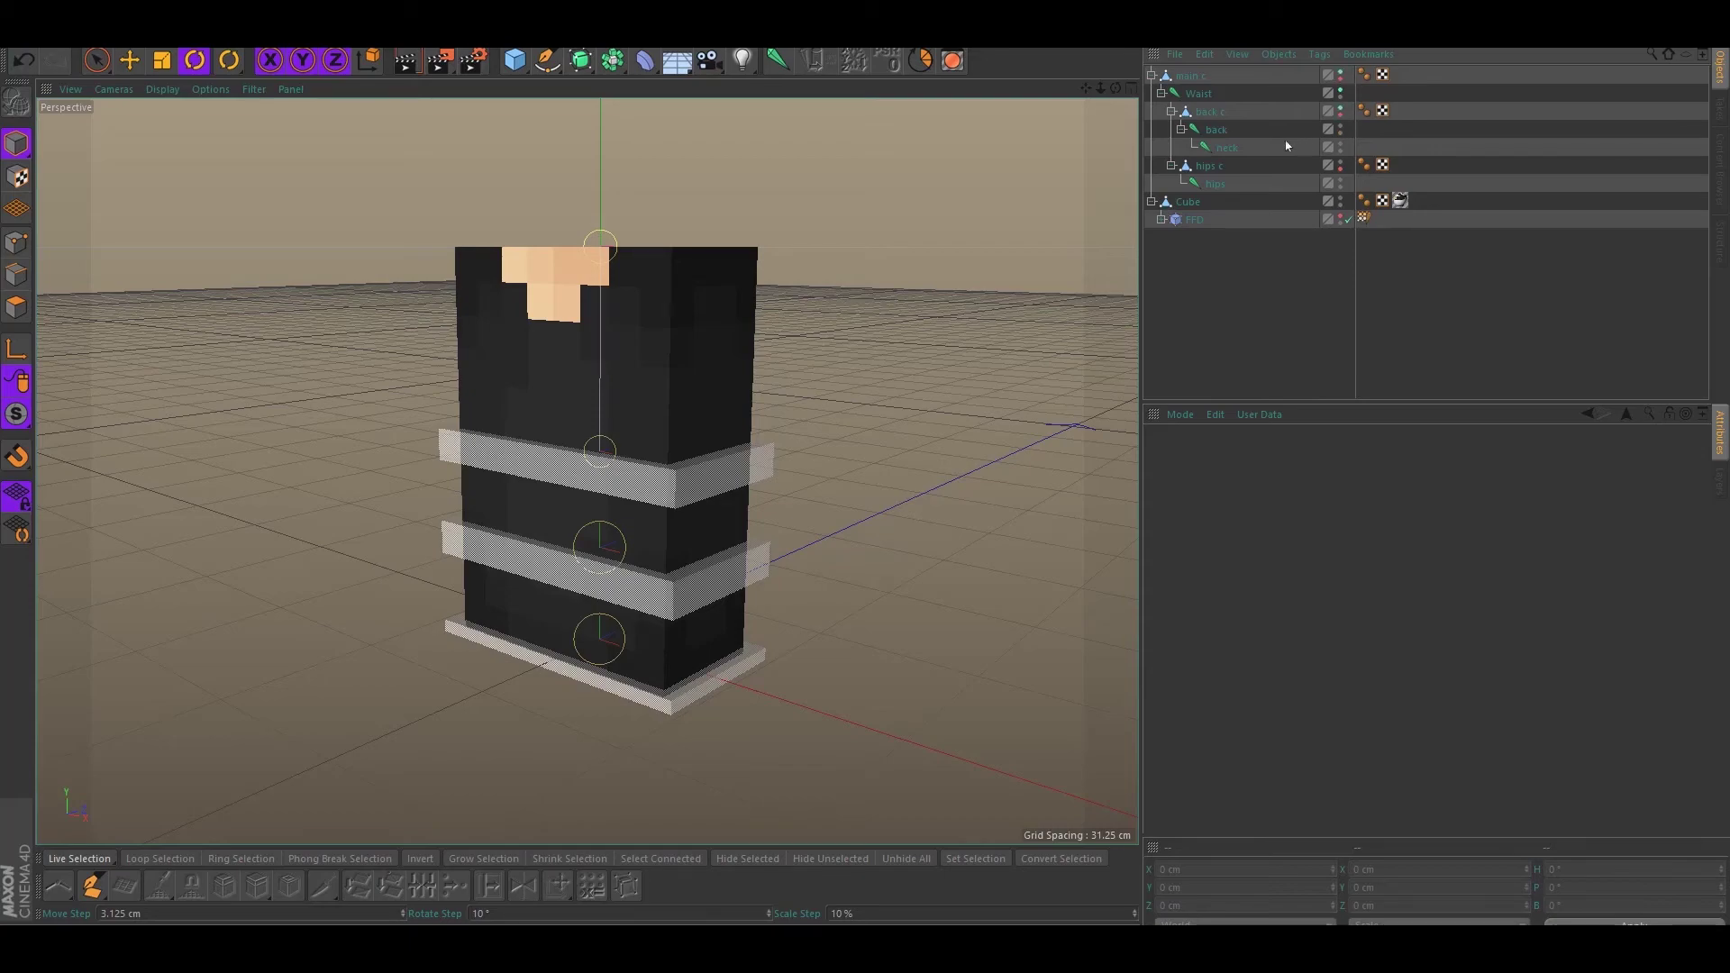
pyautogui.click(1341, 91)
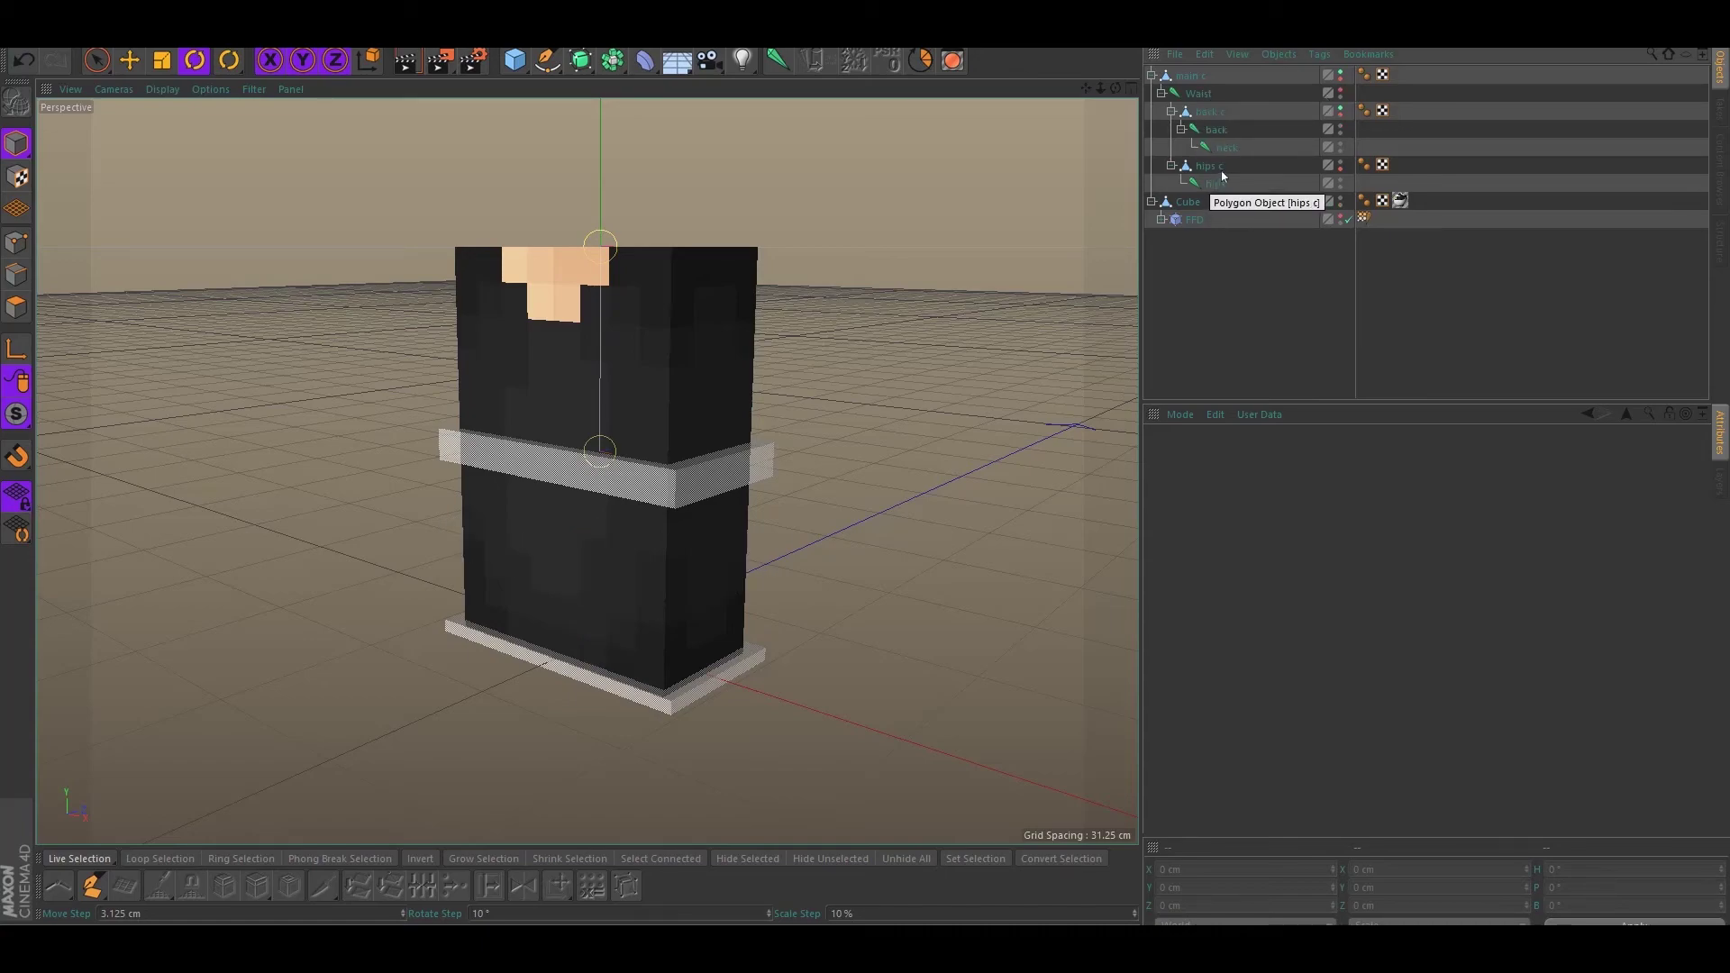
pyautogui.click(1341, 163)
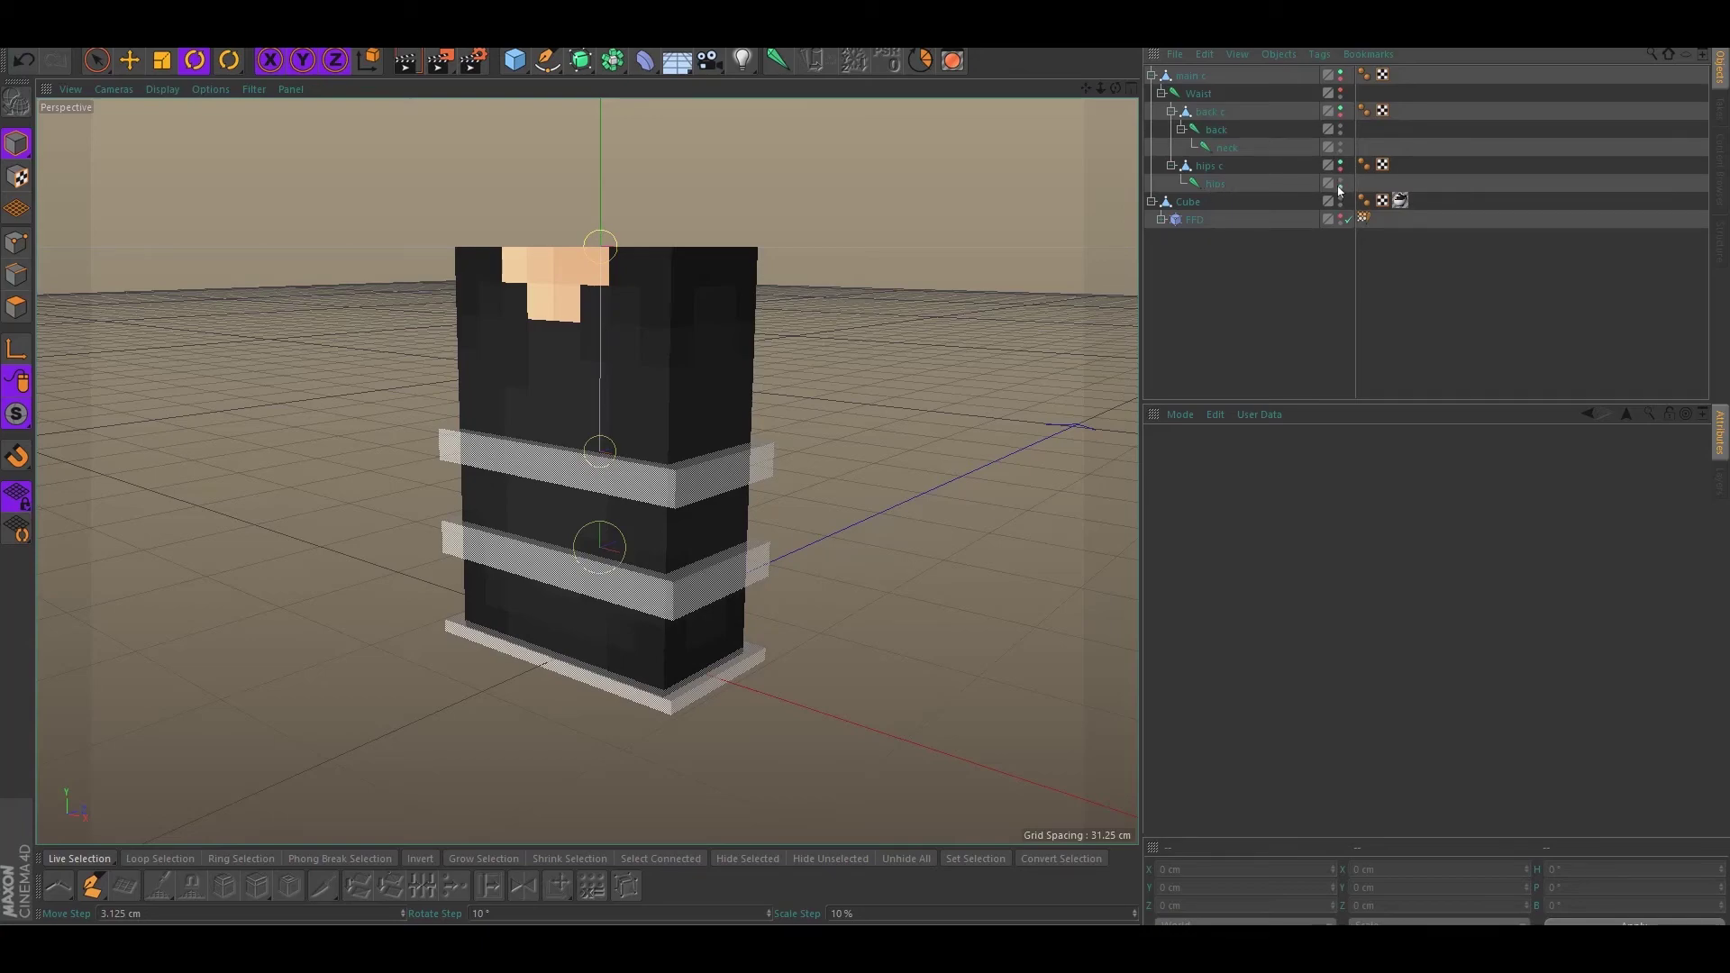
pyautogui.click(1341, 130)
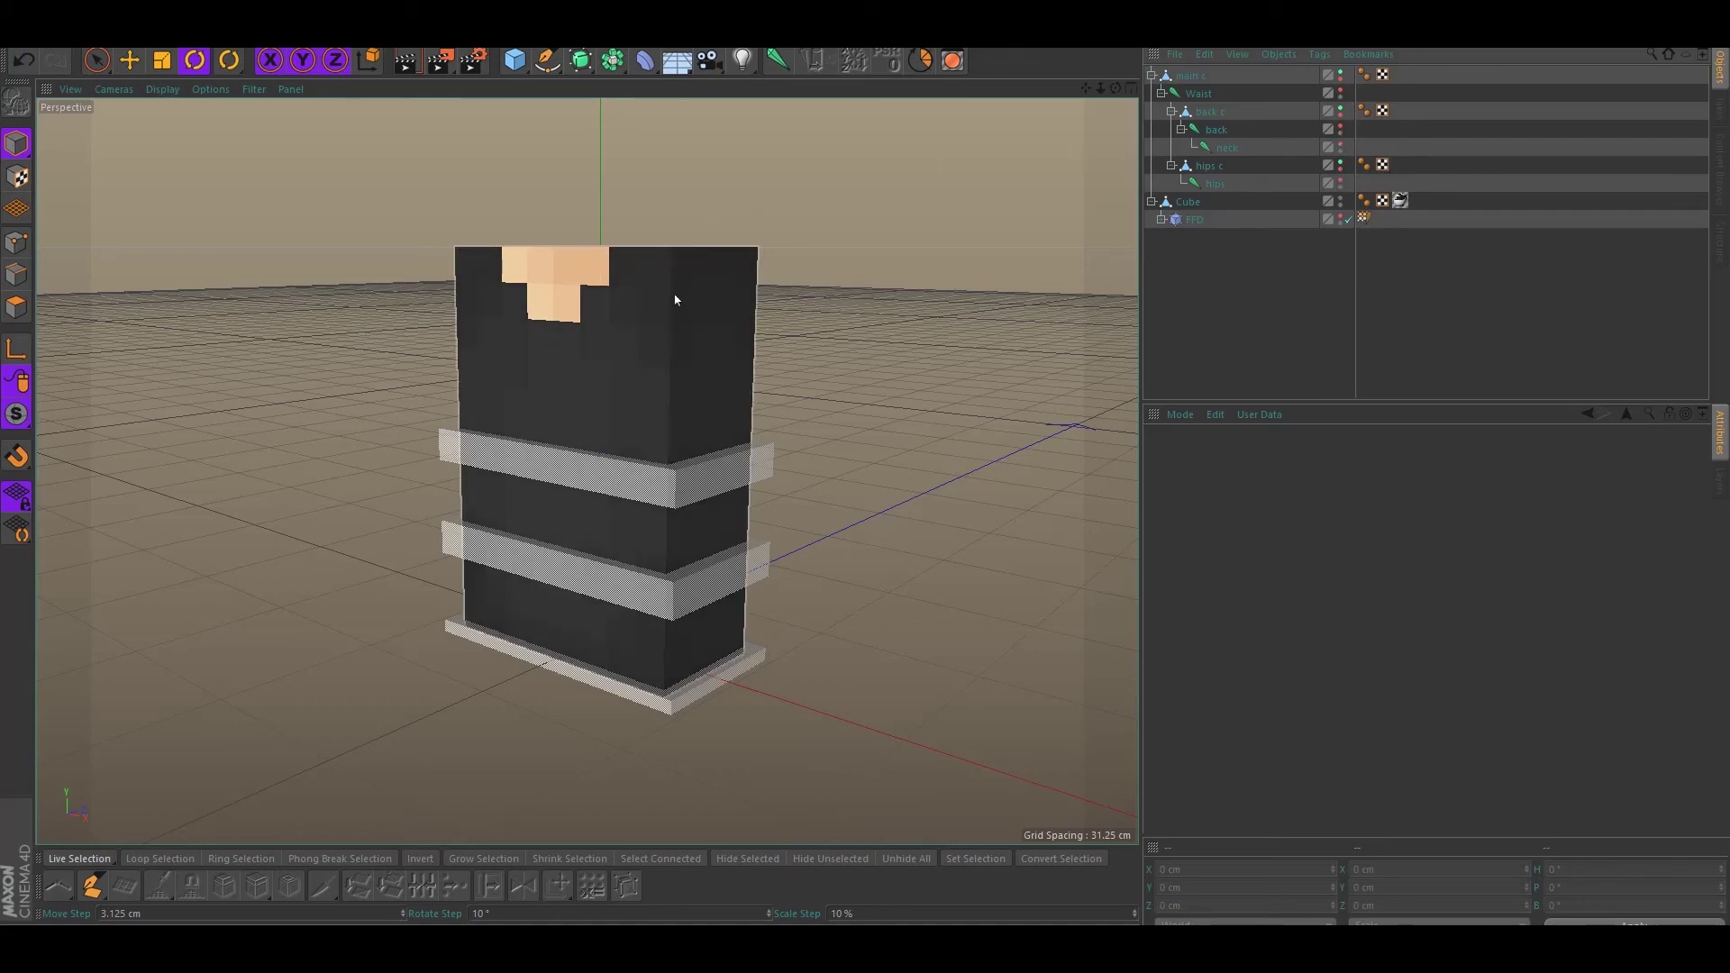
# Clear the object selection and render the perspective view to check the torso with its joints hidden
pyautogui.keyDown('alt'); pyautogui.moveTo(460, 326); pyautogui.dragTo(532, 317); pyautogui.keyUp('alt')
pyautogui.click(497, 453)
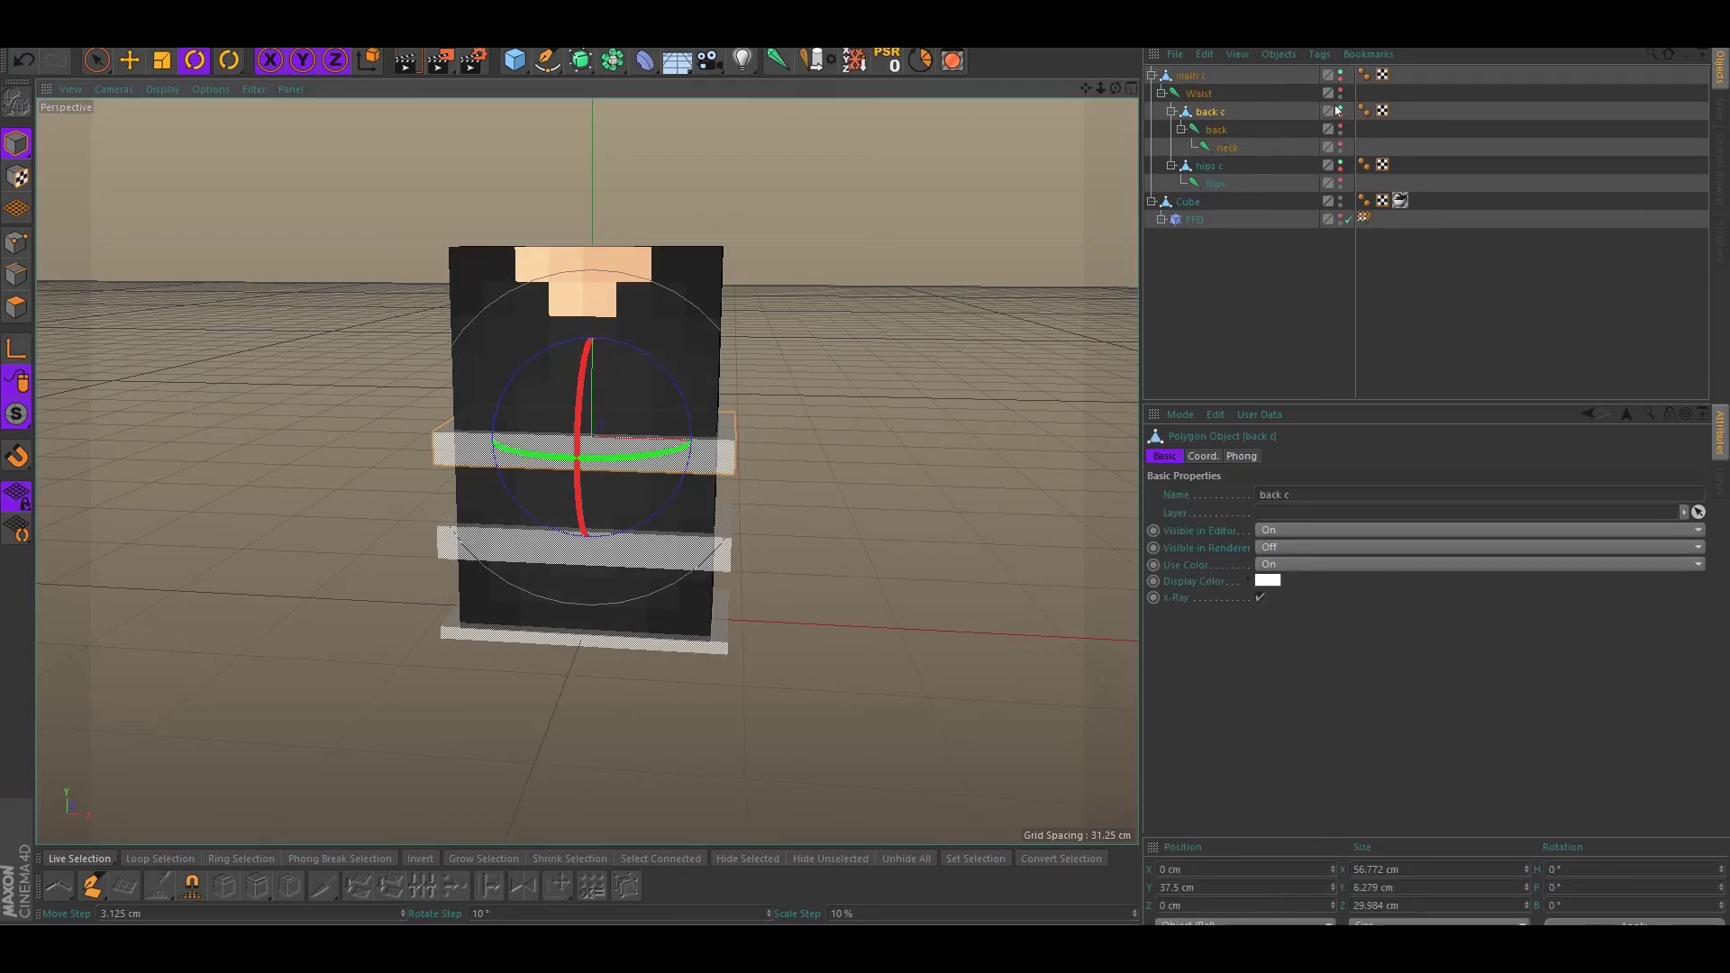
pyautogui.click(935, 213)
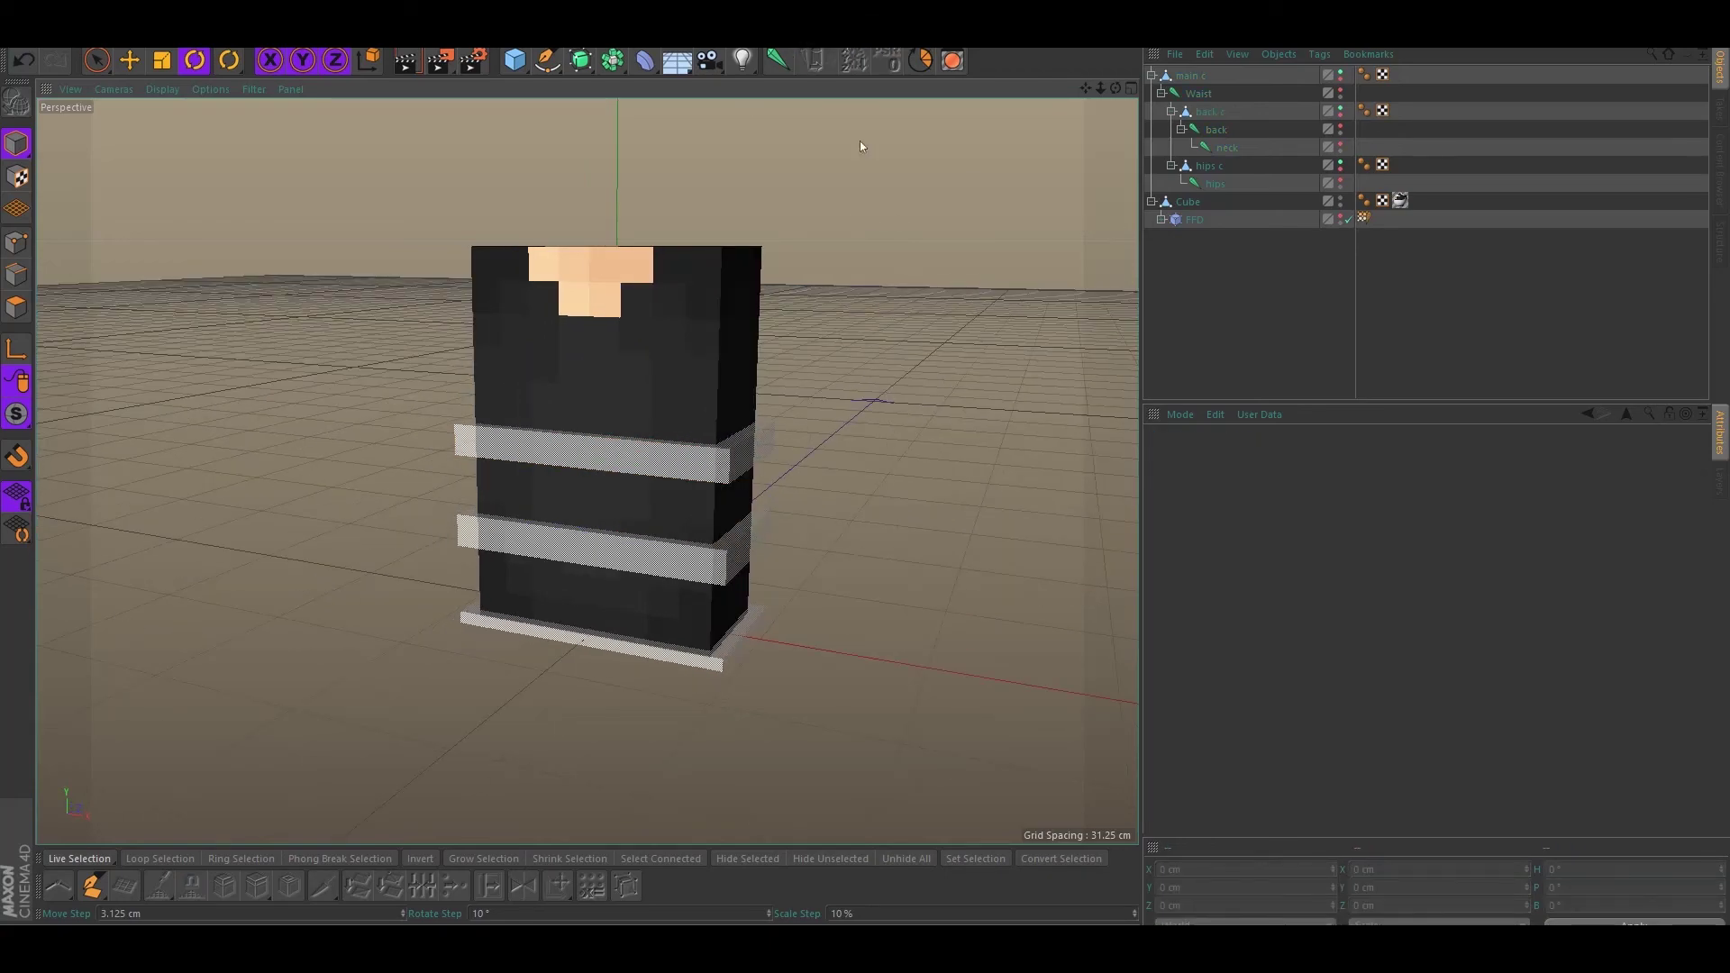
pyautogui.click(405, 60)
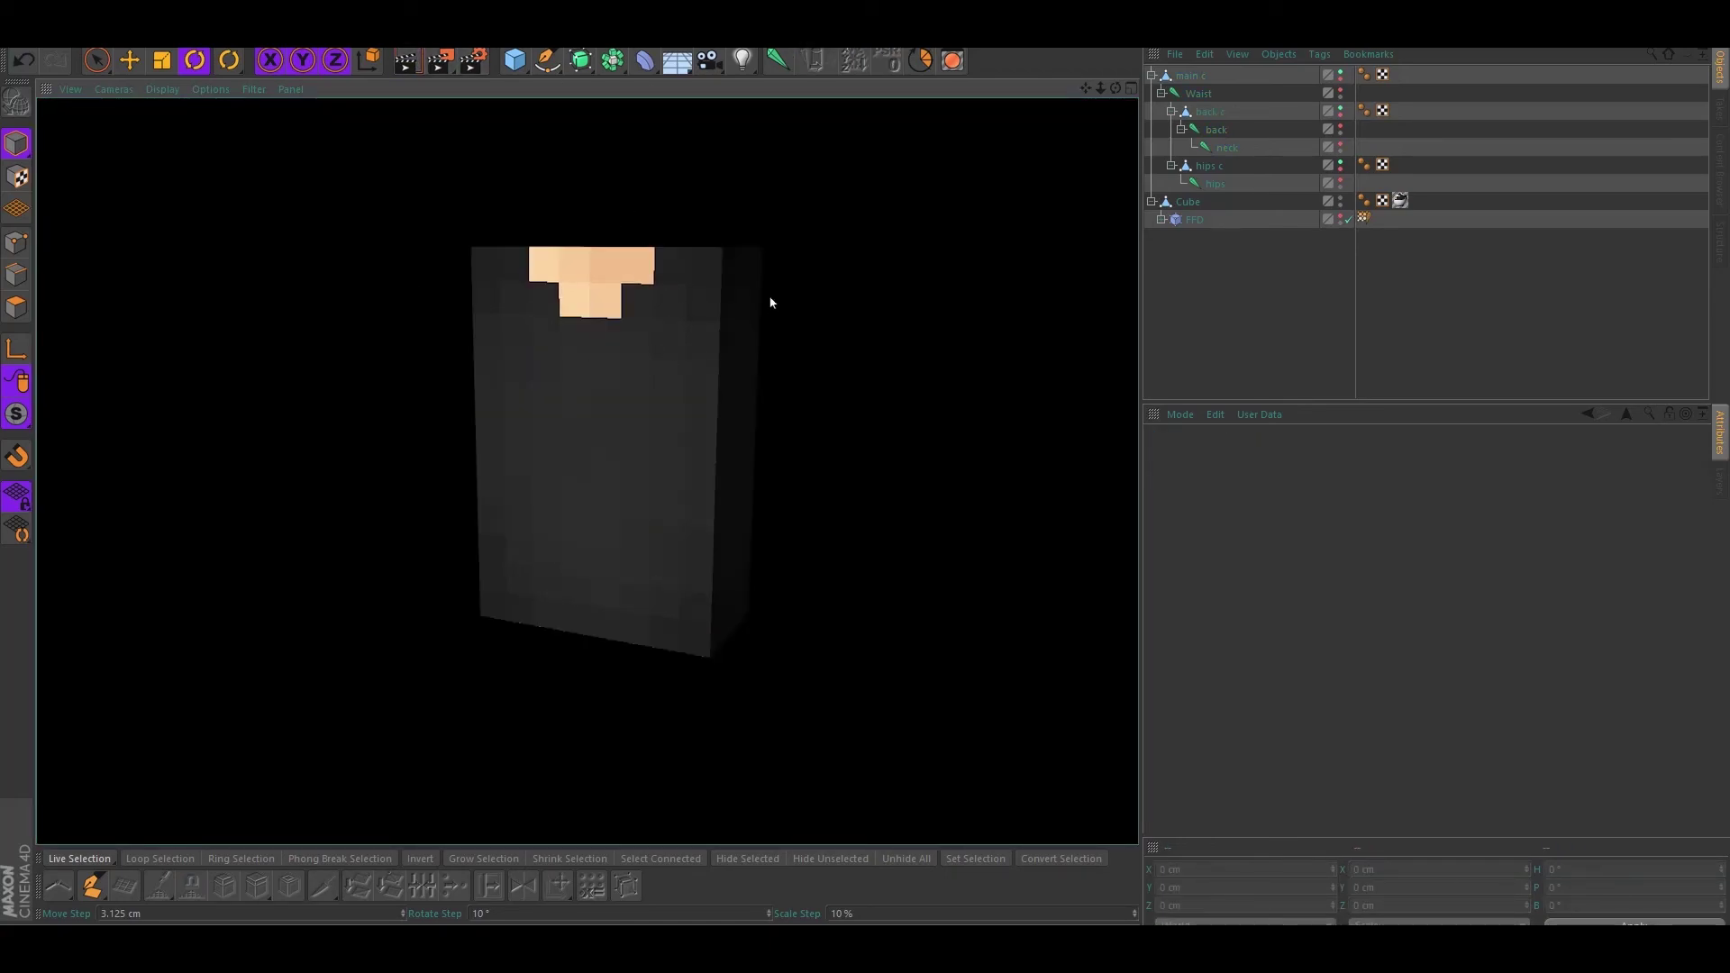
pyautogui.click(431, 271)
# Try rotating the back control plate twice to test the torso's bend, undoing each rotation and clearing the selection
pyautogui.keyDown('alt'); pyautogui.moveTo(431, 271); pyautogui.dragTo(757, 390); pyautogui.keyUp('alt')
pyautogui.click(586, 434)
pyautogui.press('r')
pyautogui.keyDown('alt'); pyautogui.moveTo(582, 478); pyautogui.dragTo(578, 495); pyautogui.keyUp('alt')
pyautogui.hotkey('ctrl', 'z')
pyautogui.click(860, 305)
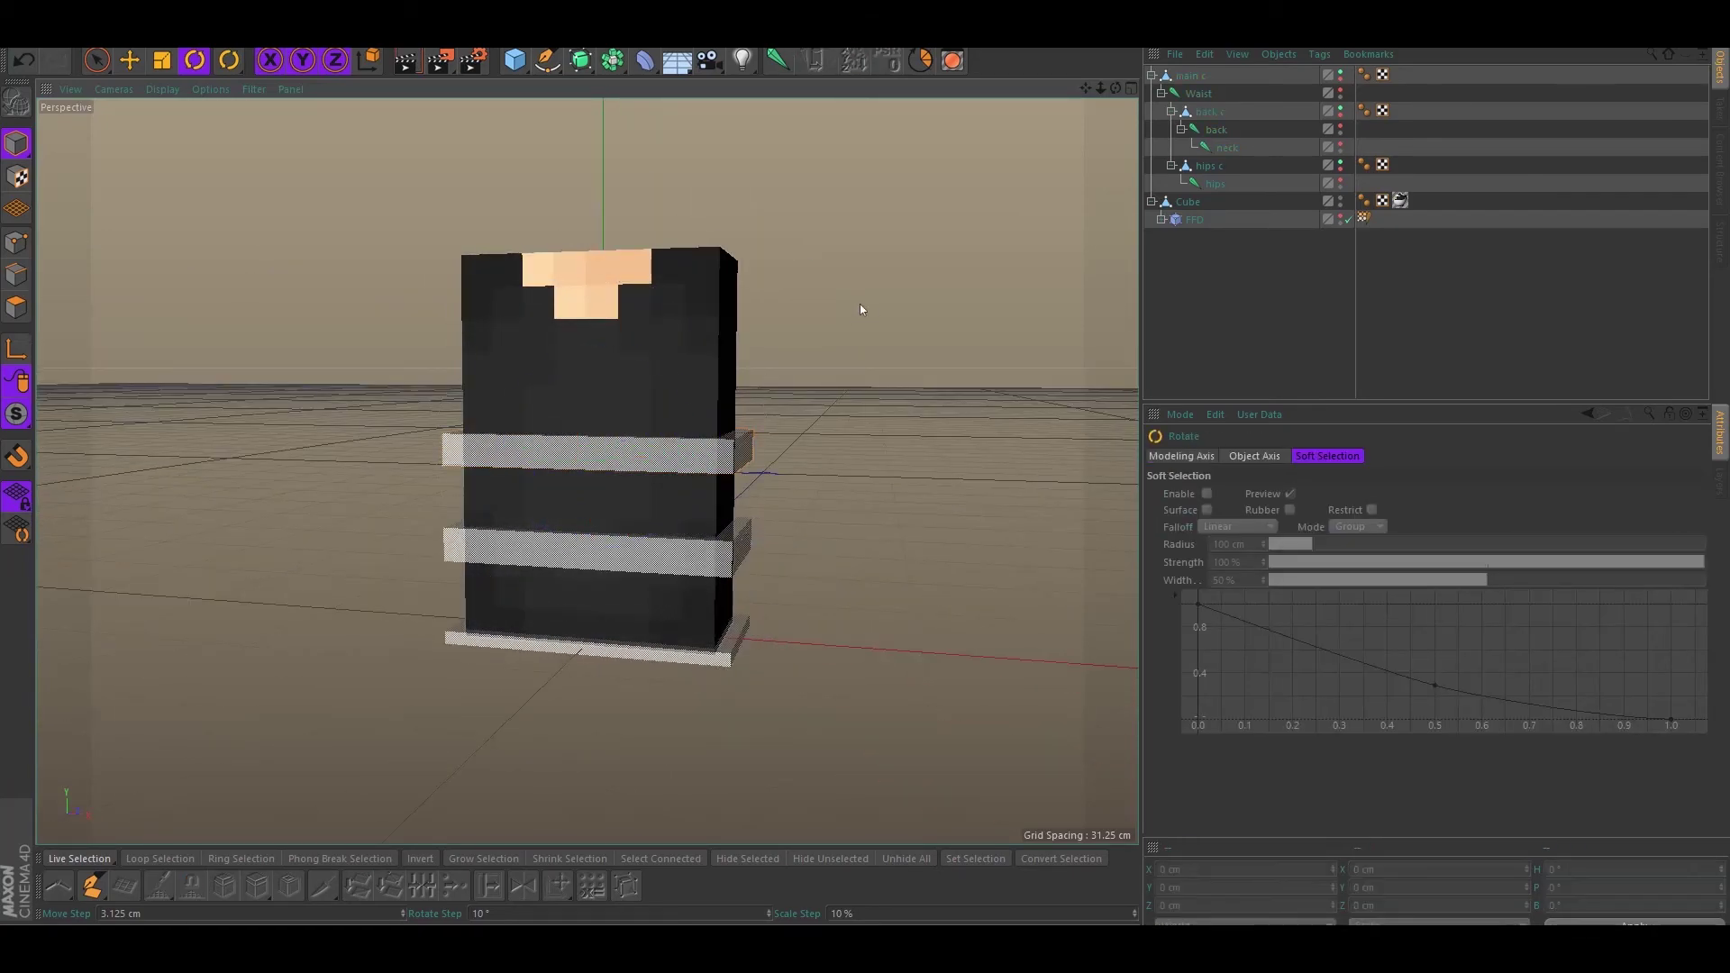
pyautogui.keyDown('alt'); pyautogui.moveTo(468, 375); pyautogui.dragTo(550, 361); pyautogui.keyUp('alt')
pyautogui.click(494, 457)
pyautogui.moveTo(495, 467); pyautogui.dragTo(425, 281)
pyautogui.hotkey('ctrl', 'z')
pyautogui.click(829, 414)
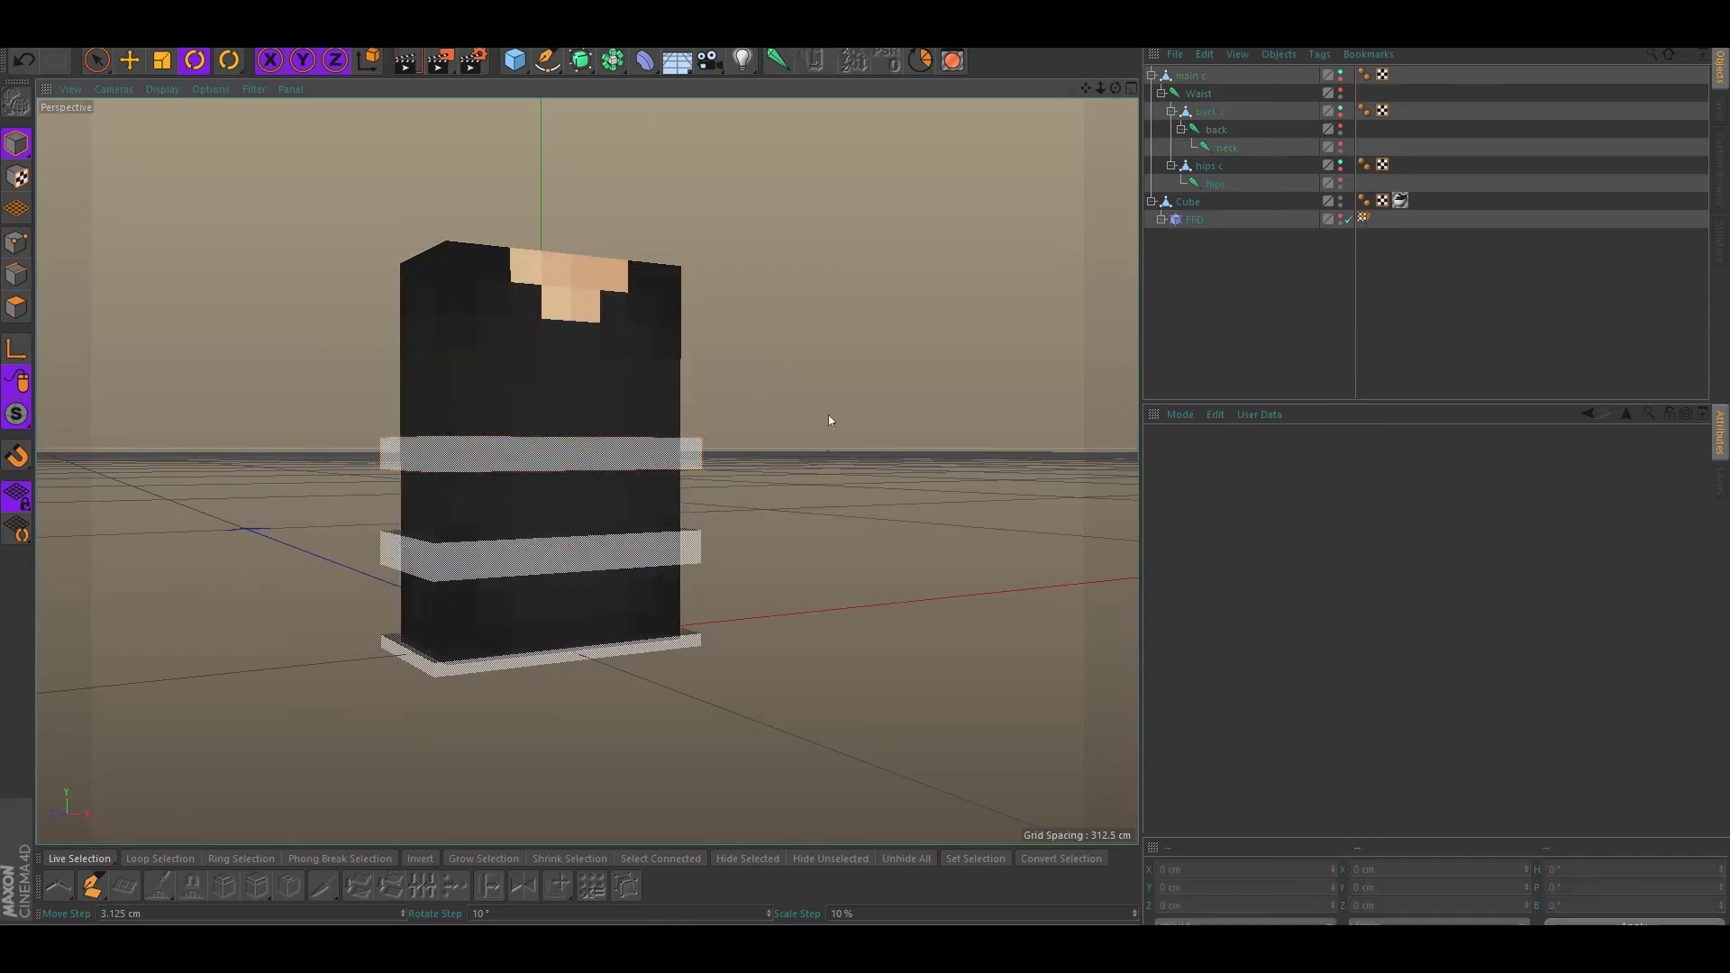
# Try rotating the back and hips control plates from another angle, then undo the test rotations and deselect
pyautogui.keyDown('alt'); pyautogui.moveTo(424, 430); pyautogui.dragTo(544, 452); pyautogui.keyUp('alt')
pyautogui.click(546, 456)
pyautogui.keyDown('alt'); pyautogui.moveTo(346, 367); pyautogui.dragTo(472, 295); pyautogui.keyUp('alt')
pyautogui.hotkey('ctrl', 'z')
pyautogui.click(830, 348)
pyautogui.keyDown('alt'); pyautogui.moveTo(829, 348); pyautogui.dragTo(633, 346); pyautogui.keyUp('alt')
pyautogui.click(542, 559)
pyautogui.moveTo(542, 563); pyautogui.dragTo(506, 560)
pyautogui.moveTo(450, 474); pyautogui.dragTo(678, 399)
pyautogui.hotkey('ctrl', 'z')
pyautogui.click(804, 303)
# Add a Subdivision Surface and place the Cube inside it to smooth the torso
pyautogui.keyDown('alt'); pyautogui.moveTo(803, 303); pyautogui.dragTo(554, 404); pyautogui.keyUp('alt')
pyautogui.keyDown('alt'); pyautogui.moveTo(430, 419); pyautogui.dragTo(598, 379); pyautogui.keyUp('alt')
pyautogui.click(598, 378)
pyautogui.press('e')
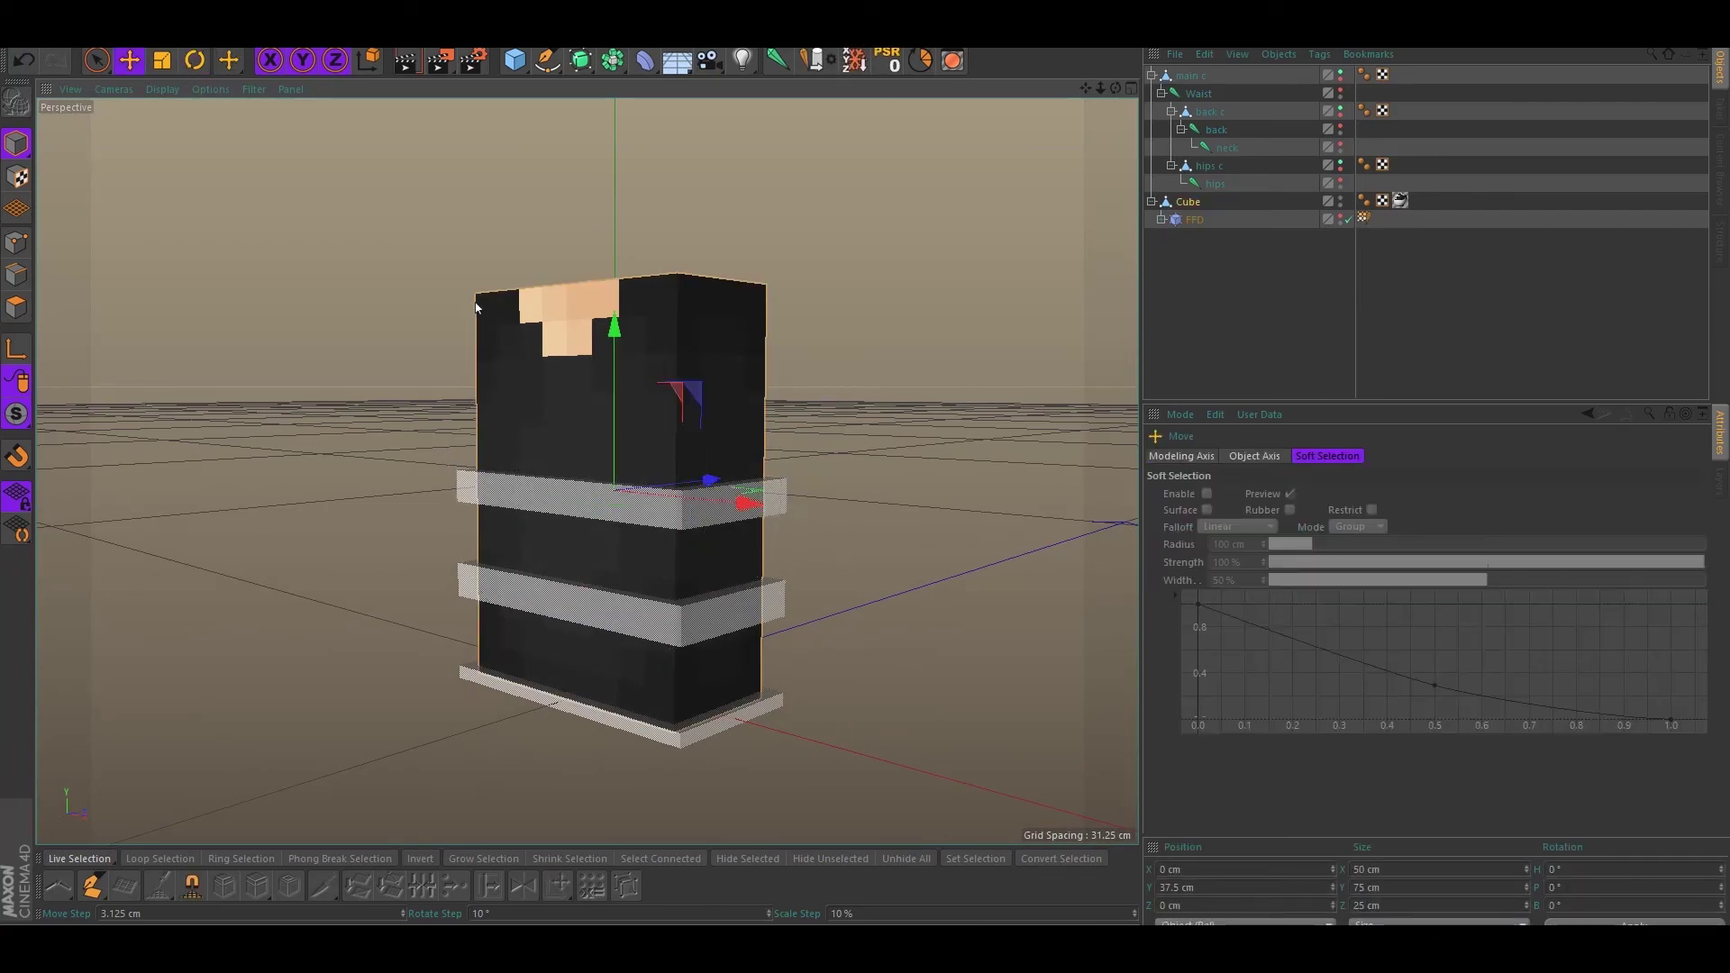
pyautogui.keyDown('ctrl'); pyautogui.click(580, 60); pyautogui.keyUp('ctrl')
pyautogui.click(664, 79)
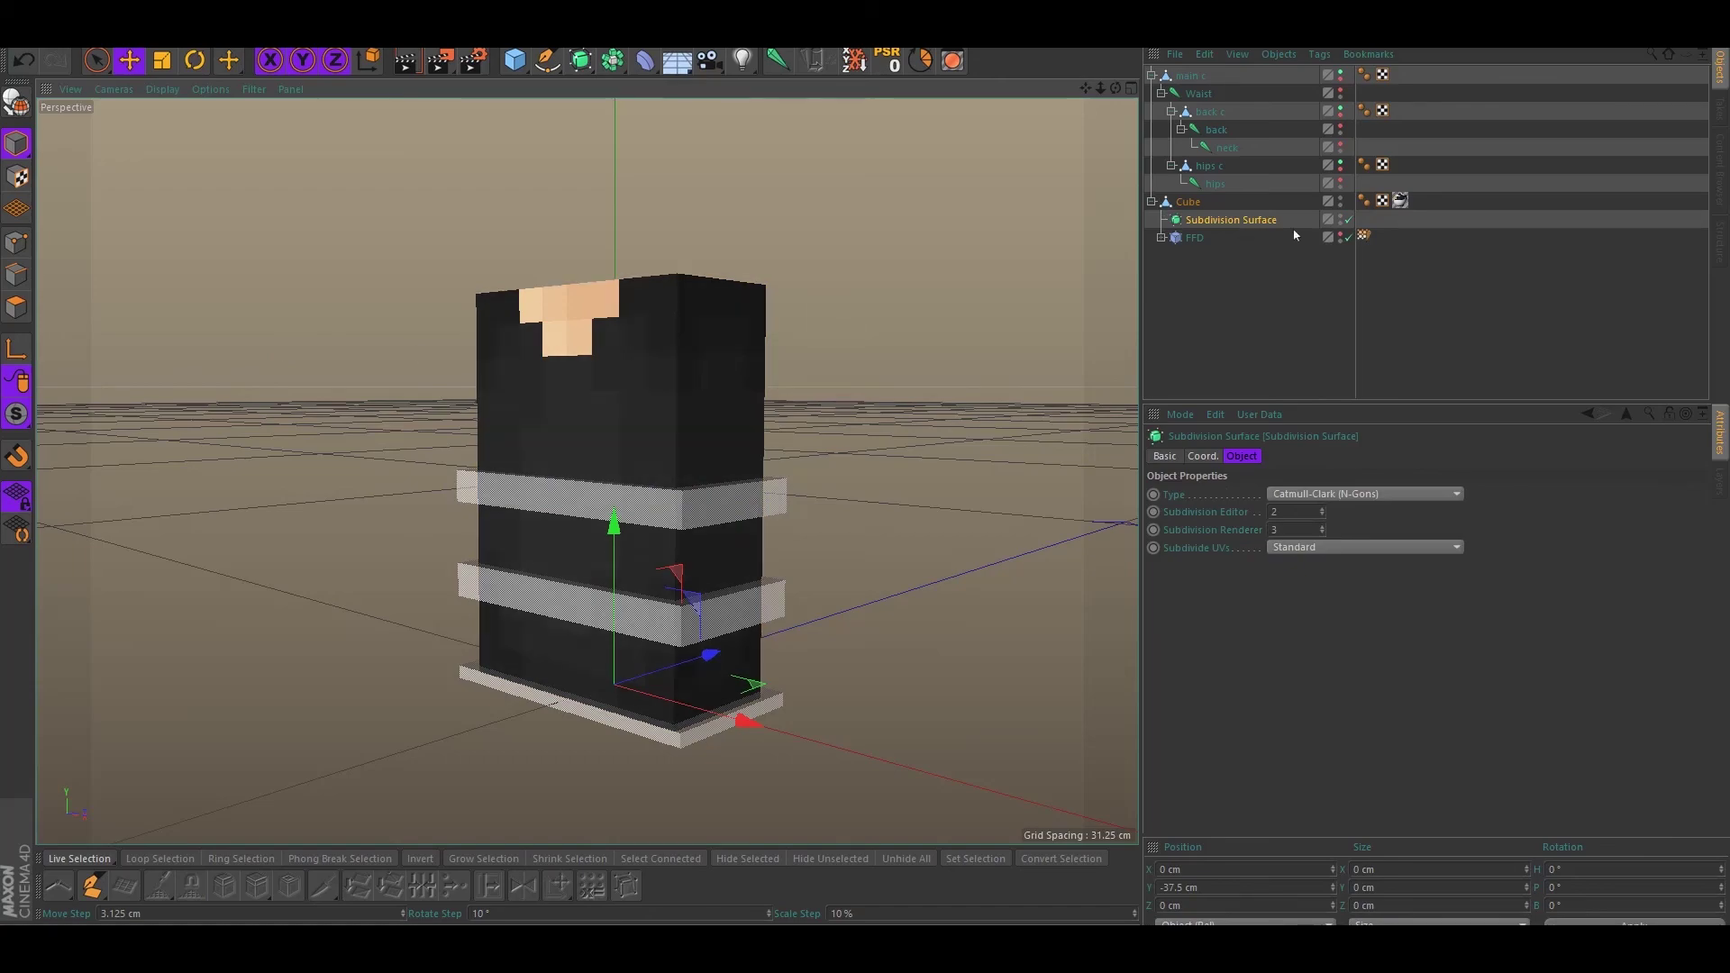
pyautogui.moveTo(1228, 222); pyautogui.dragTo(1191, 203)
pyautogui.click(1176, 221)
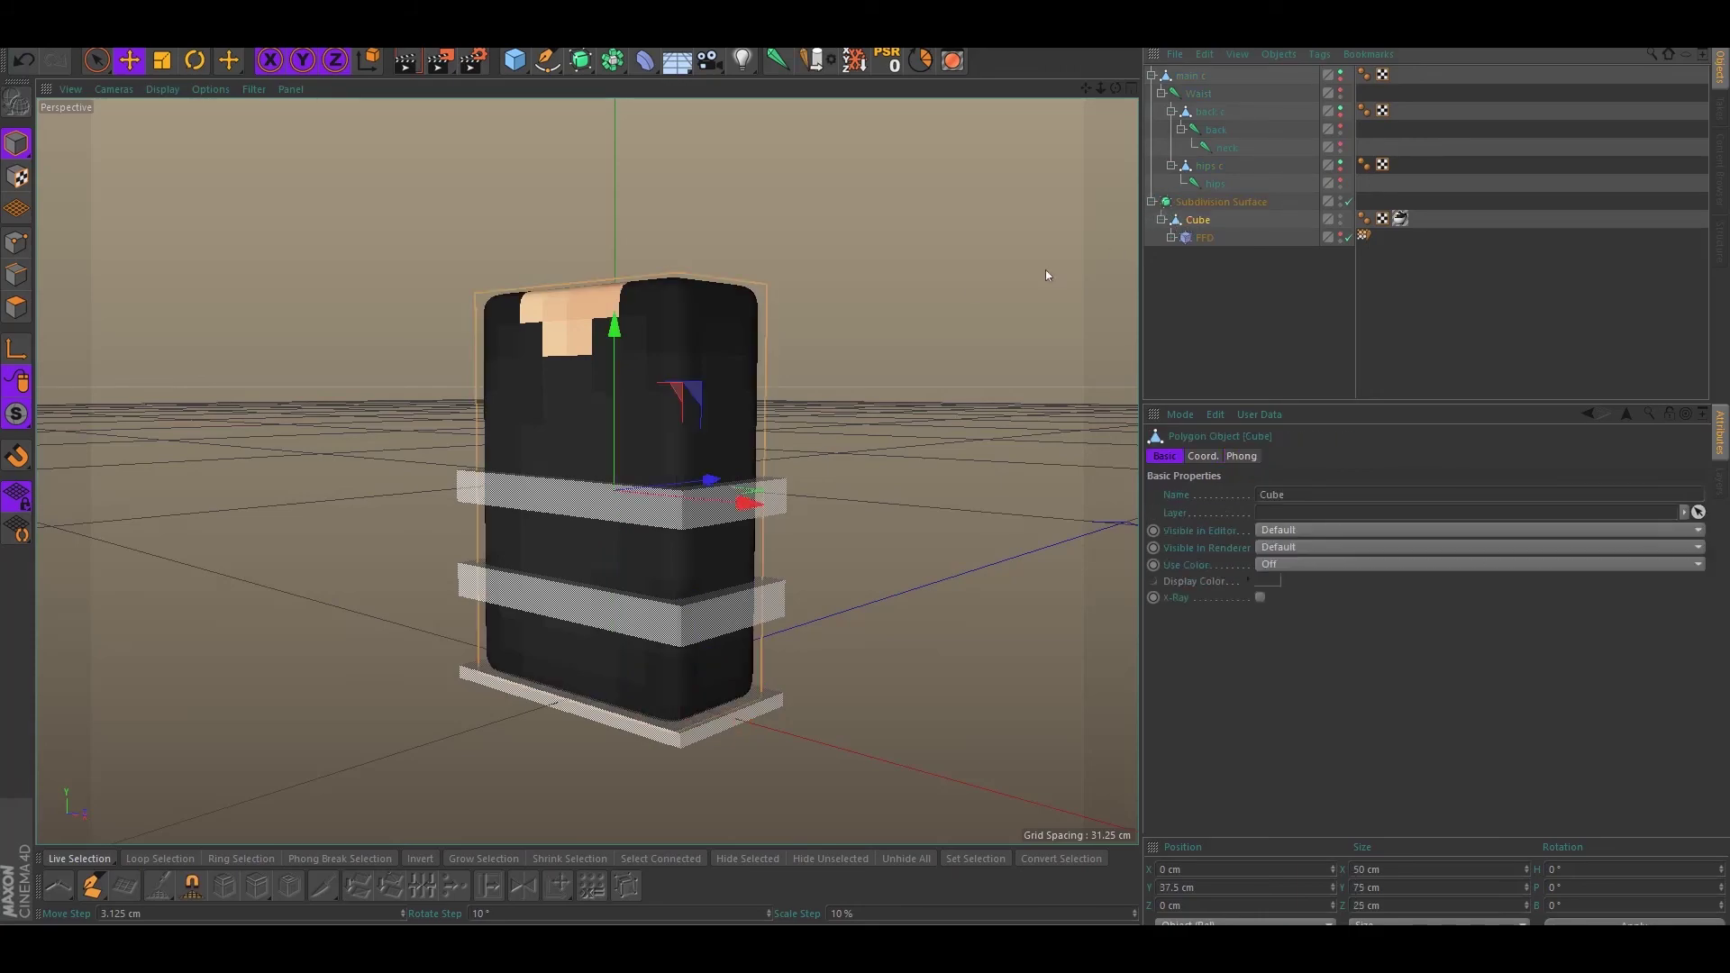
# Try rotating a control plate to test how the smoothed torso bends, then undo the rotation and deselect
pyautogui.click(818, 292)
pyautogui.keyDown('alt'); pyautogui.moveTo(818, 292); pyautogui.dragTo(580, 273); pyautogui.keyUp('alt')
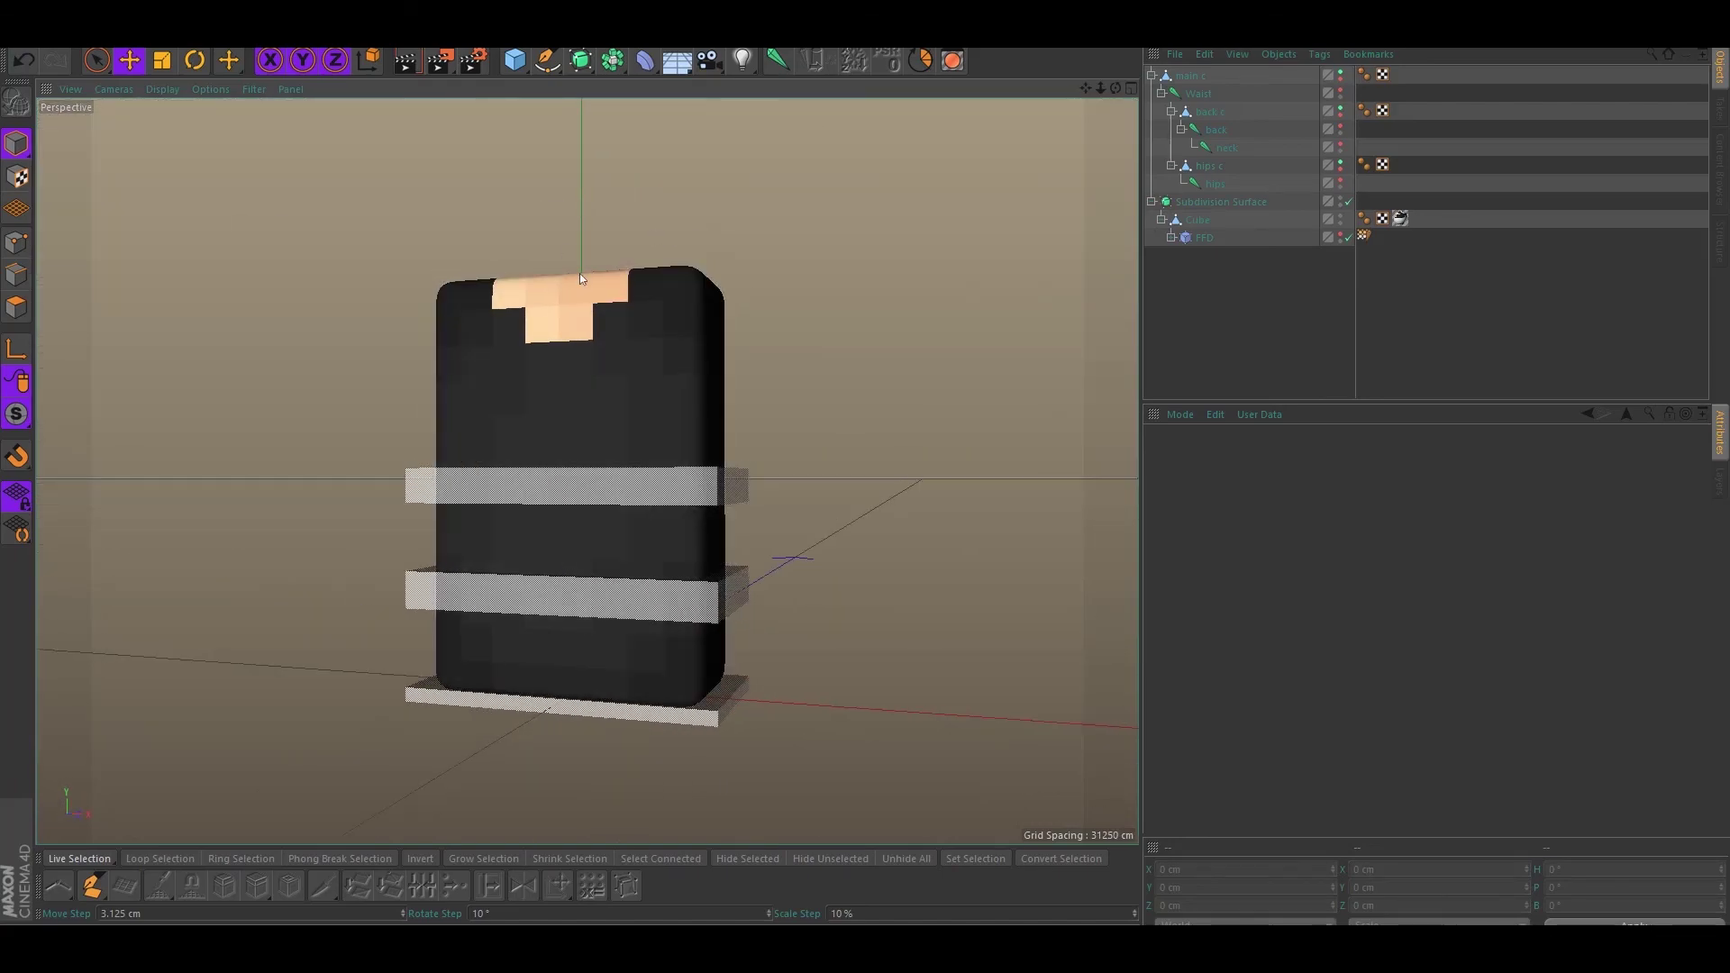
pyautogui.click(568, 417)
pyautogui.keyDown('alt'); pyautogui.moveTo(568, 417); pyautogui.dragTo(402, 309); pyautogui.keyUp('alt')
pyautogui.press('r')
pyautogui.hotkey('ctrl', 'z')
pyautogui.click(359, 328)
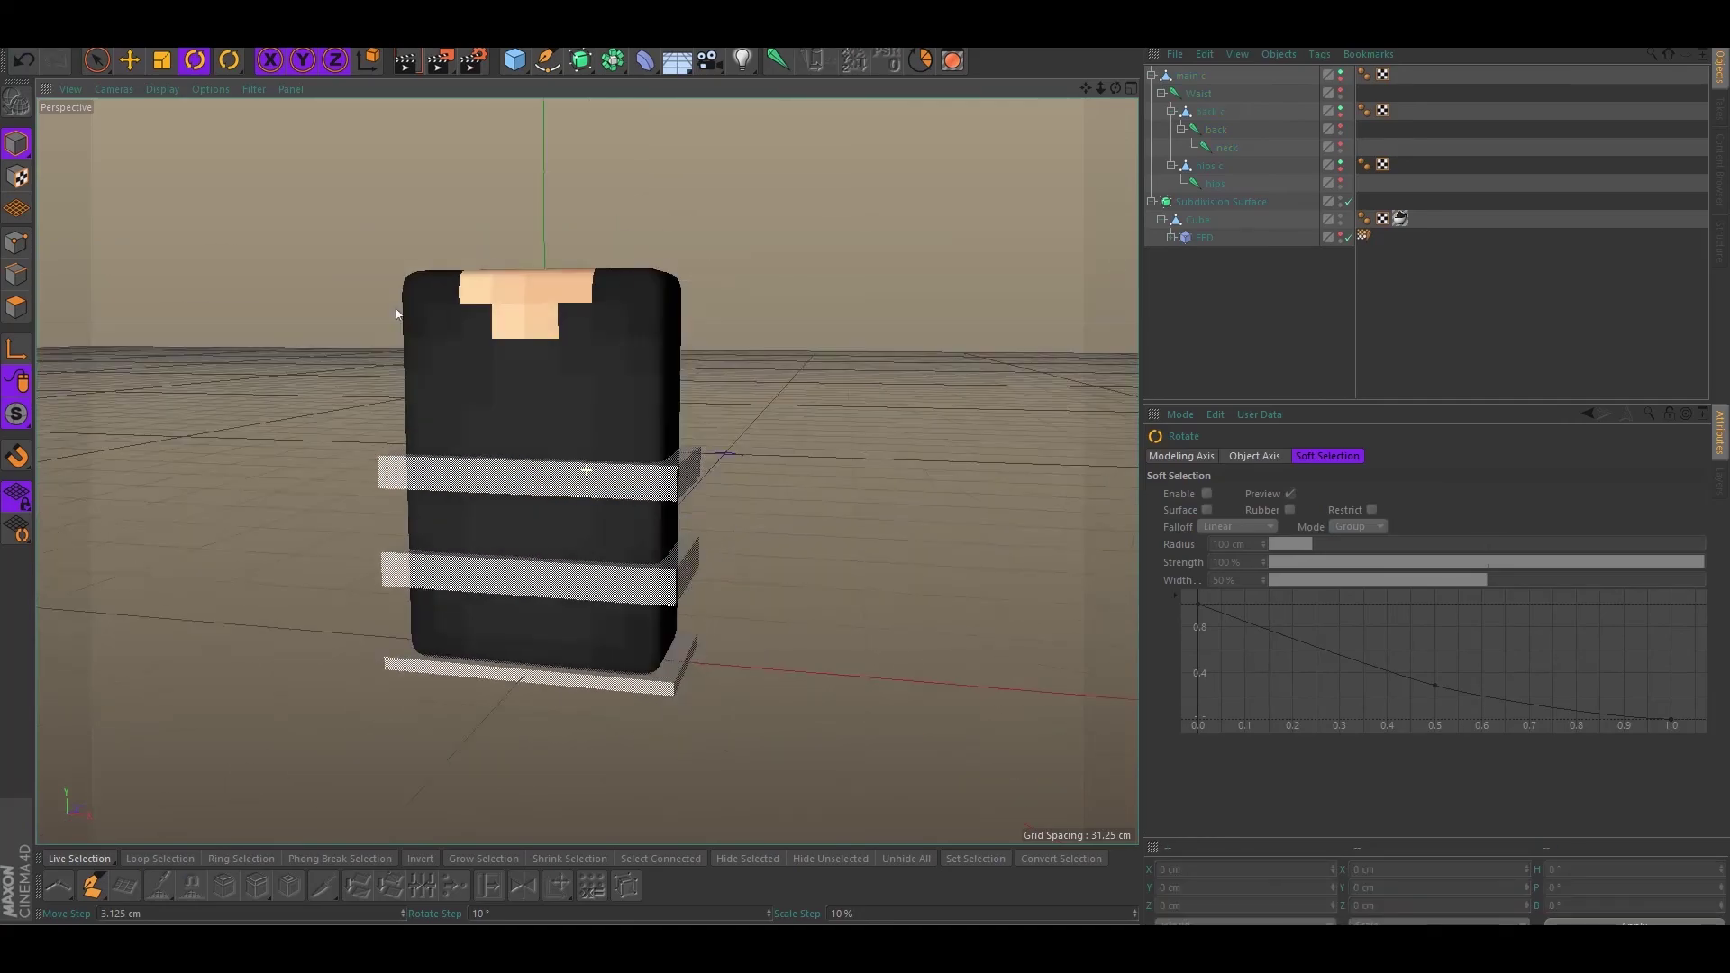
# Examine the smoothed torso's rounded edges and texture from several angles and distances
pyautogui.keyDown('alt'); pyautogui.moveTo(402, 309); pyautogui.dragTo(533, 468, button='middle'); pyautogui.keyUp('alt')
pyautogui.keyDown('alt'); pyautogui.moveTo(533, 468); pyautogui.dragTo(583, 490); pyautogui.keyUp('alt')
pyautogui.keyDown('alt'); pyautogui.moveTo(583, 491); pyautogui.dragTo(553, 303, button='middle'); pyautogui.keyUp('alt')
pyautogui.keyDown('alt'); pyautogui.moveTo(553, 308); pyautogui.dragTo(642, 431); pyautogui.keyUp('alt')
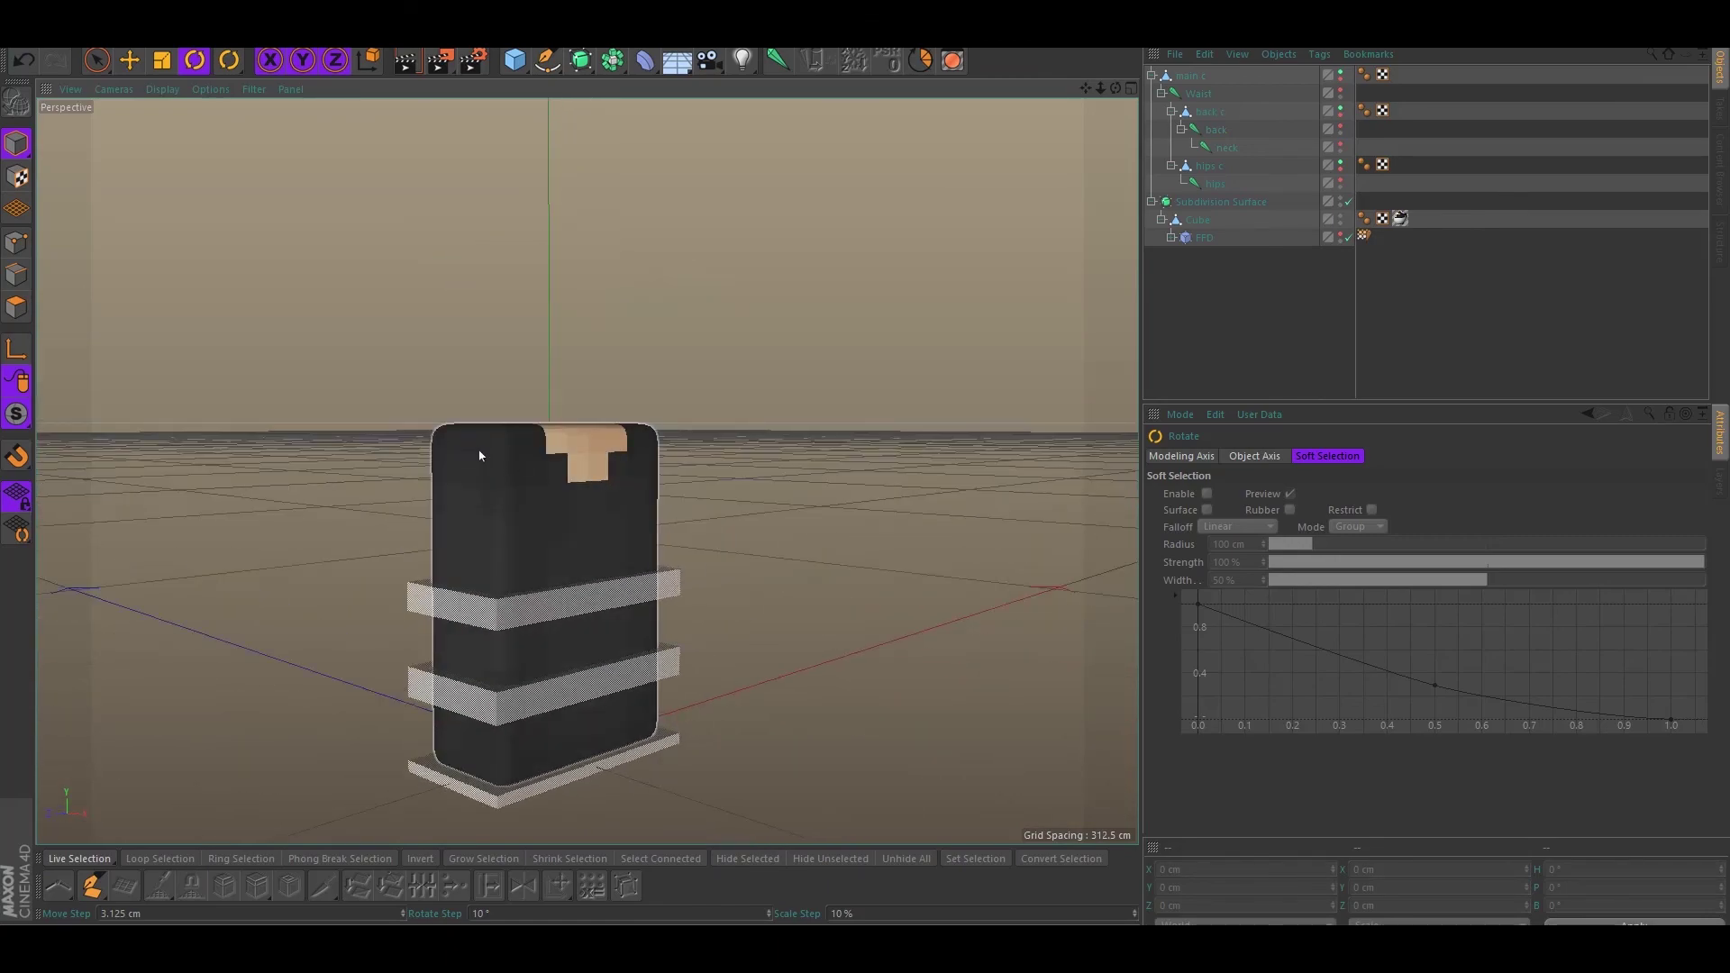
pyautogui.keyDown('alt'); pyautogui.moveTo(472, 454); pyautogui.dragTo(365, 437); pyautogui.keyUp('alt')
pyautogui.keyDown('alt'); pyautogui.moveTo(825, 488); pyautogui.dragTo(598, 456); pyautogui.keyUp('alt')
pyautogui.keyDown('alt'); pyautogui.moveTo(606, 446); pyautogui.dragTo(690, 432, button='right'); pyautogui.keyUp('alt')
pyautogui.keyDown('alt'); pyautogui.moveTo(691, 432); pyautogui.dragTo(510, 291); pyautogui.keyUp('alt')
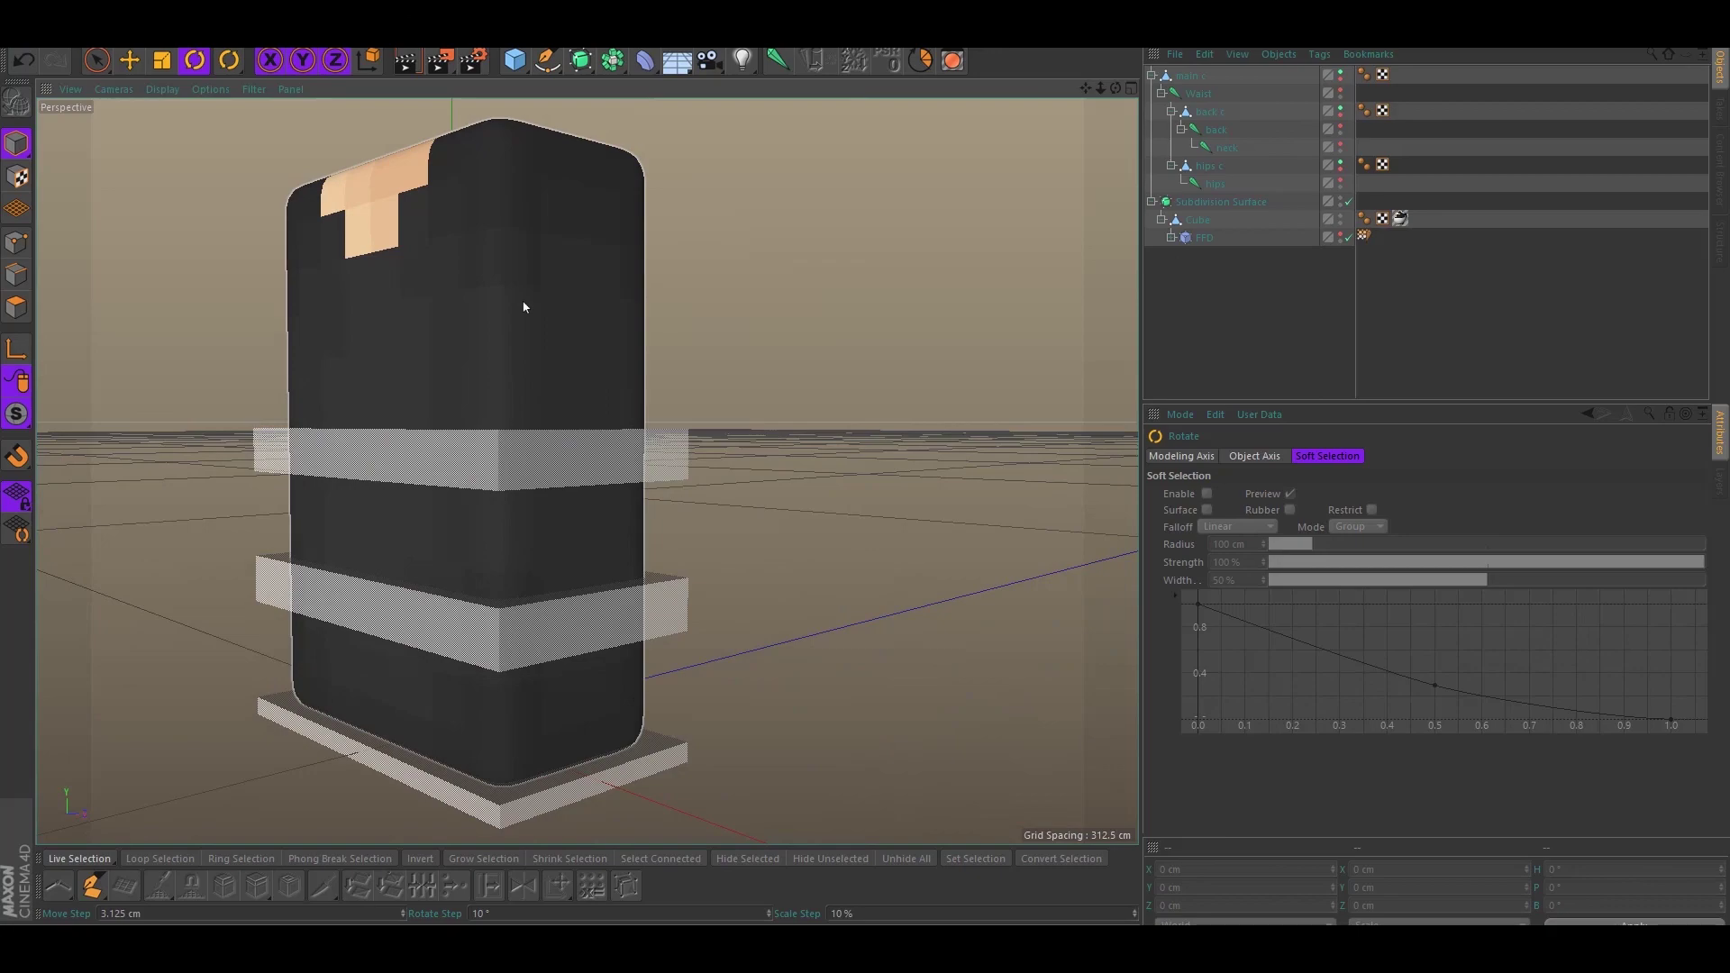
pyautogui.scroll(-3, 521, 302)
pyautogui.keyDown('alt'); pyautogui.moveTo(520, 301); pyautogui.dragTo(560, 352, button='middle'); pyautogui.keyUp('alt')
pyautogui.moveTo(520, 349)
pyautogui.keyDown('alt'); pyautogui.mouseDown()
pyautogui.moveTo(434, 382)
pyautogui.moveTo(578, 372)
pyautogui.moveTo(583, 441)
pyautogui.moveTo(483, 406)
pyautogui.moveTo(530, 382)
pyautogui.mouseUp(); pyautogui.keyUp('alt')
# Try another control-plate test on the smoothed torso, undo it, and view the model from several sides
pyautogui.click(559, 471)
pyautogui.hotkey('ctrl', 'z')
pyautogui.click(789, 343)
pyautogui.keyDown('alt'); pyautogui.moveTo(789, 342); pyautogui.dragTo(637, 355); pyautogui.keyUp('alt')
pyautogui.keyDown('alt'); pyautogui.moveTo(631, 355); pyautogui.dragTo(658, 452, button='middle'); pyautogui.keyUp('alt')
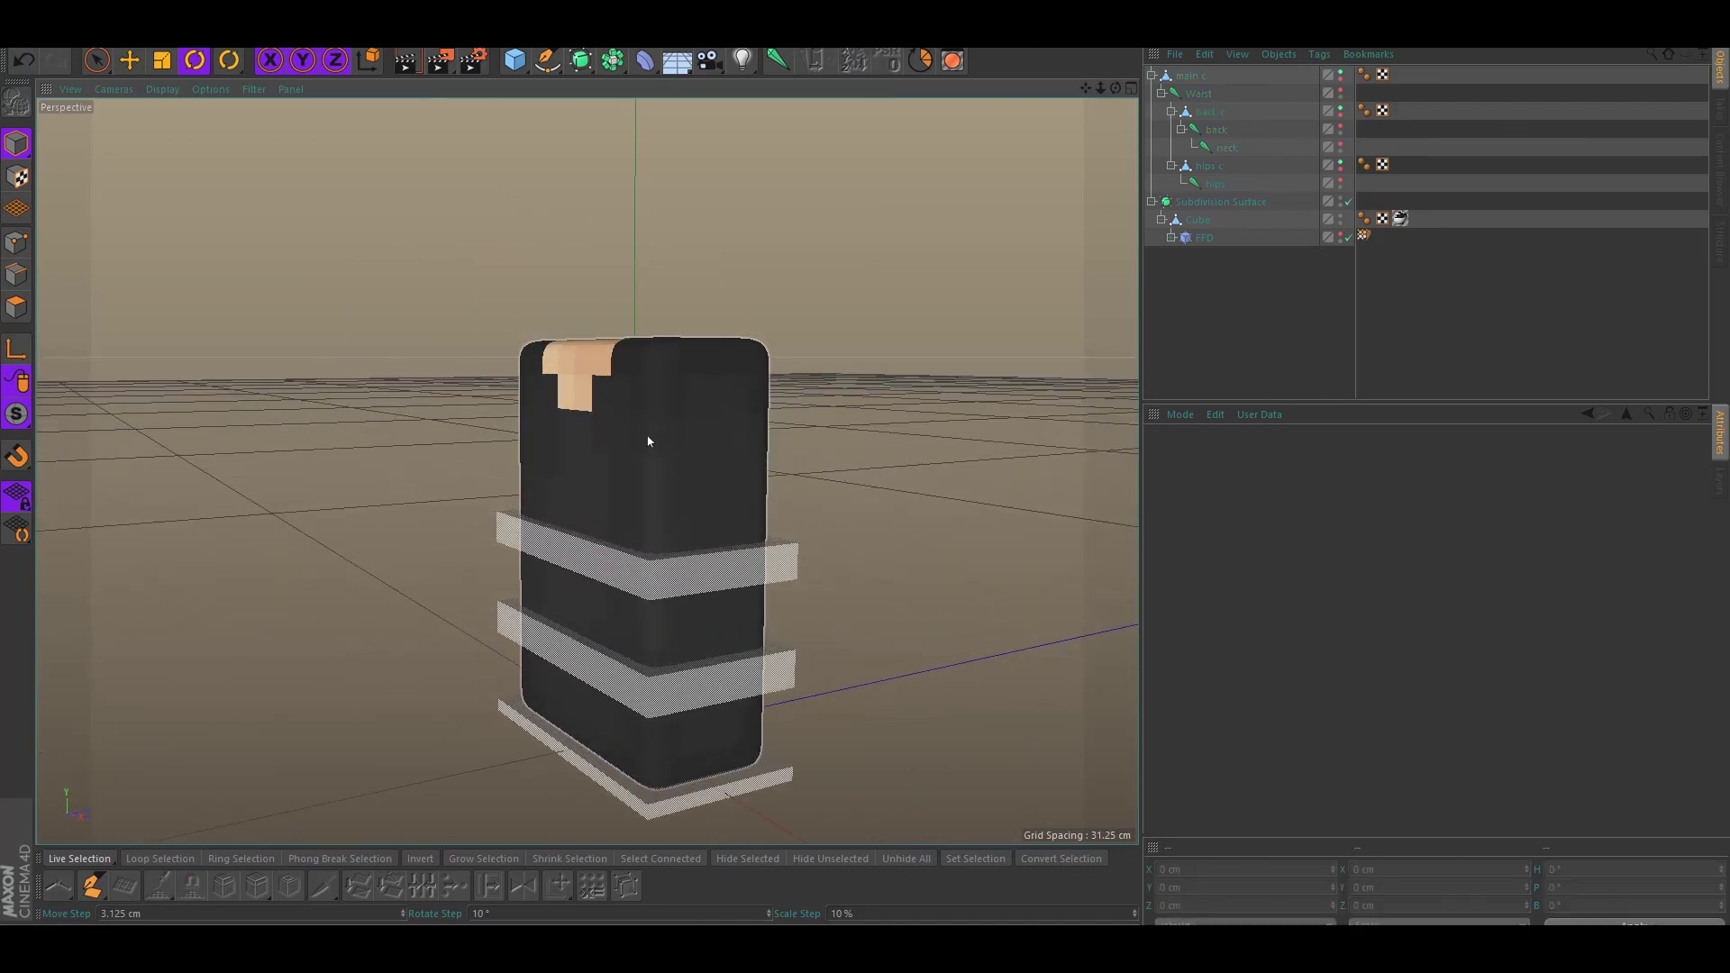
pyautogui.keyDown('alt'); pyautogui.moveTo(657, 450); pyautogui.dragTo(663, 464); pyautogui.keyUp('alt')
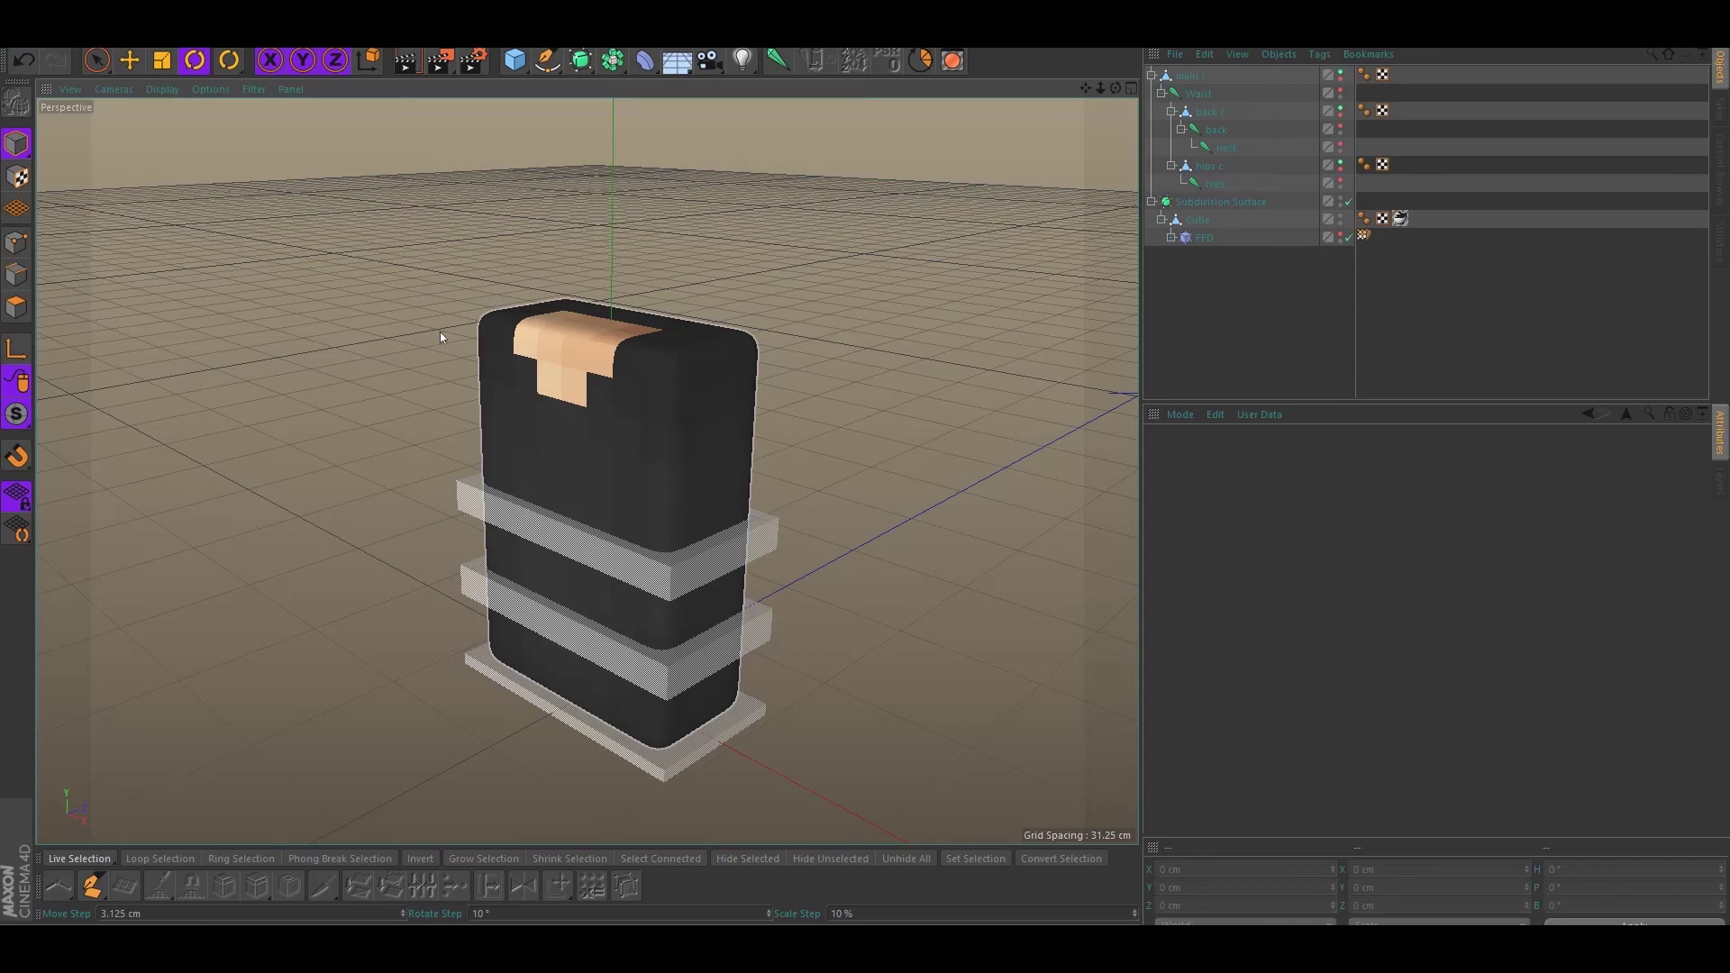
pyautogui.keyDown('alt'); pyautogui.moveTo(416, 347); pyautogui.dragTo(432, 437); pyautogui.keyUp('alt')
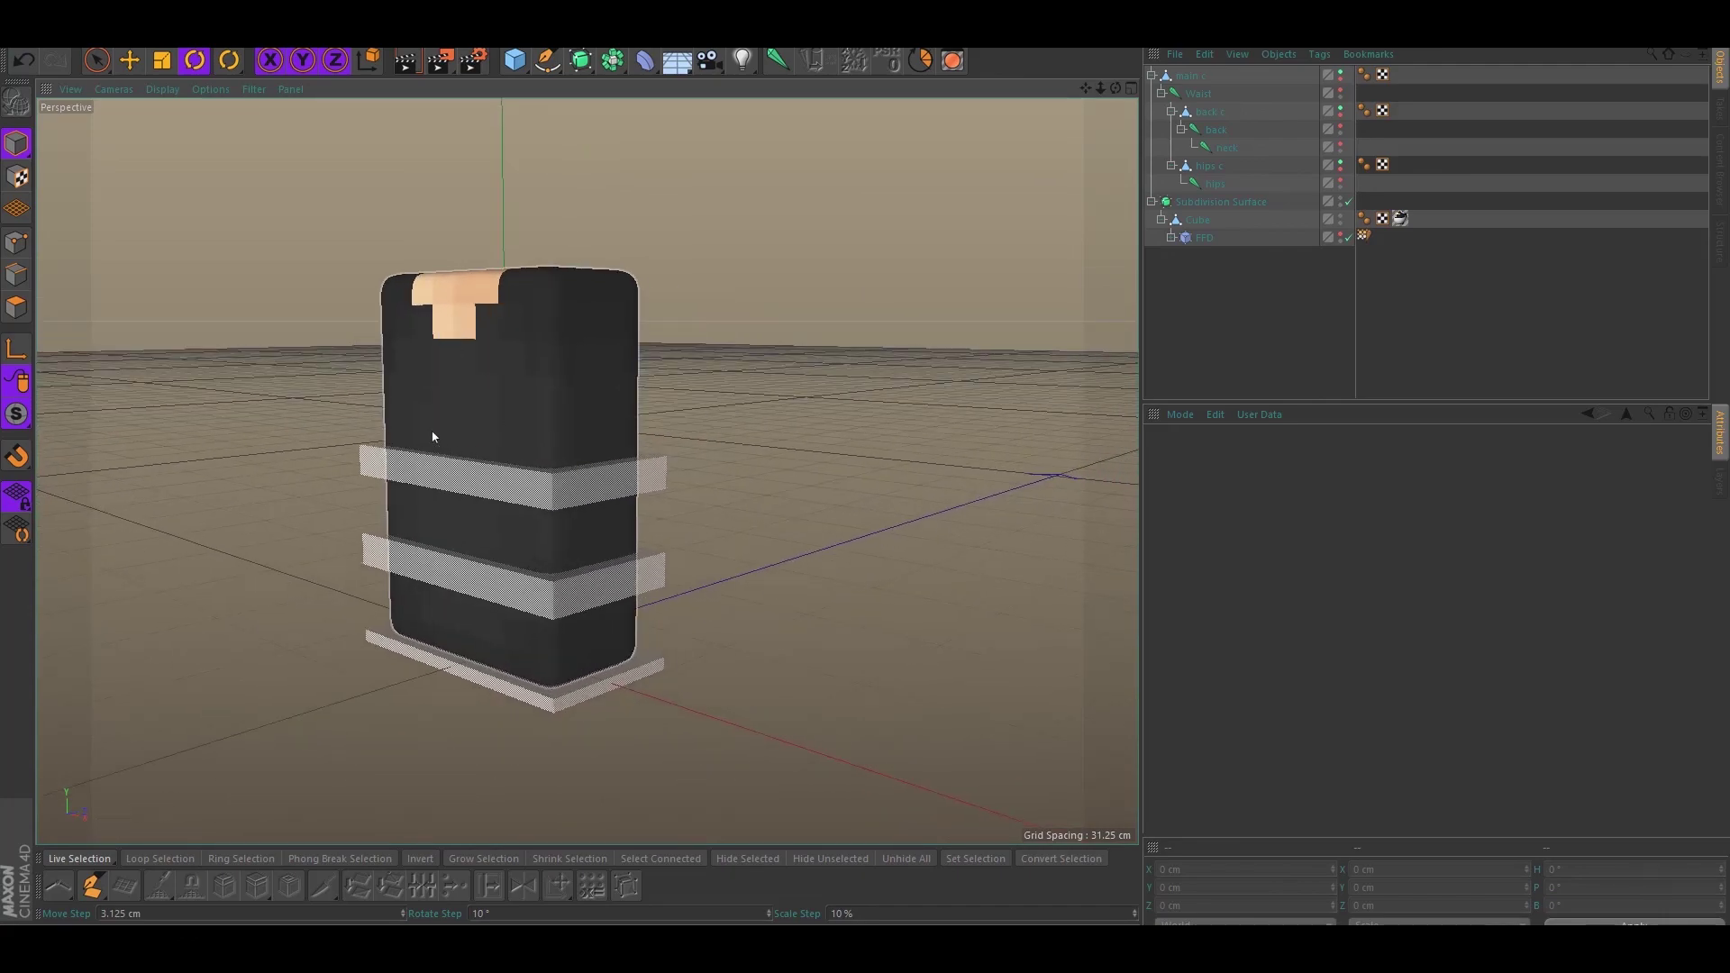